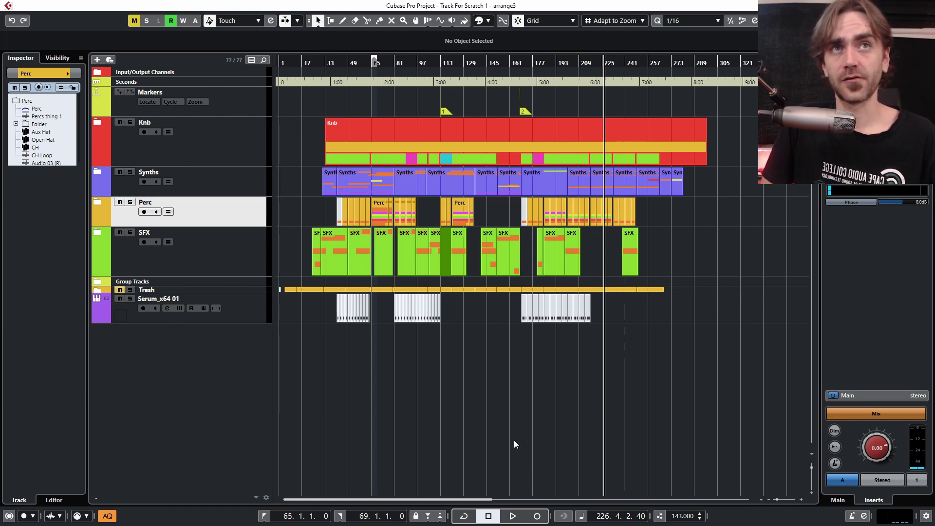
- Expand the Synths folder track and examine its Mains, Surge, Aux, Serum and NEW FM tracks across the arrangement
key(h)
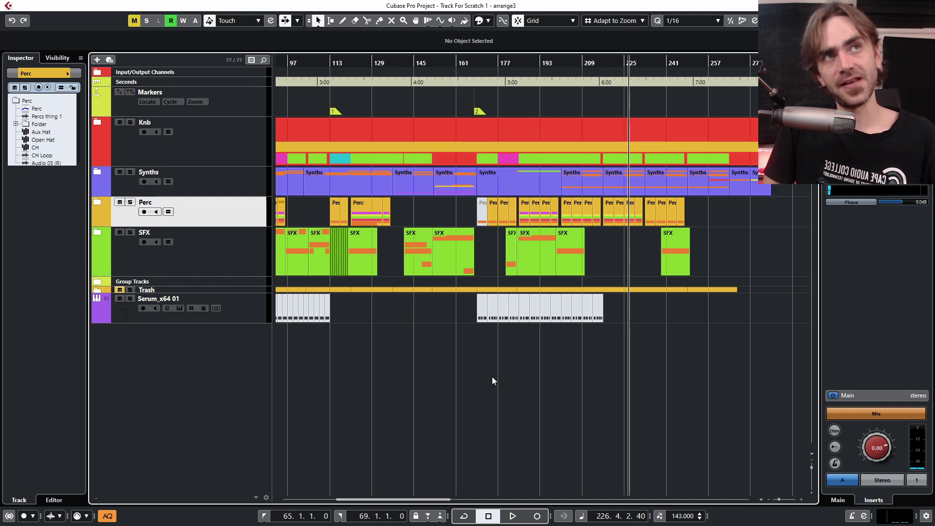
click(97, 173)
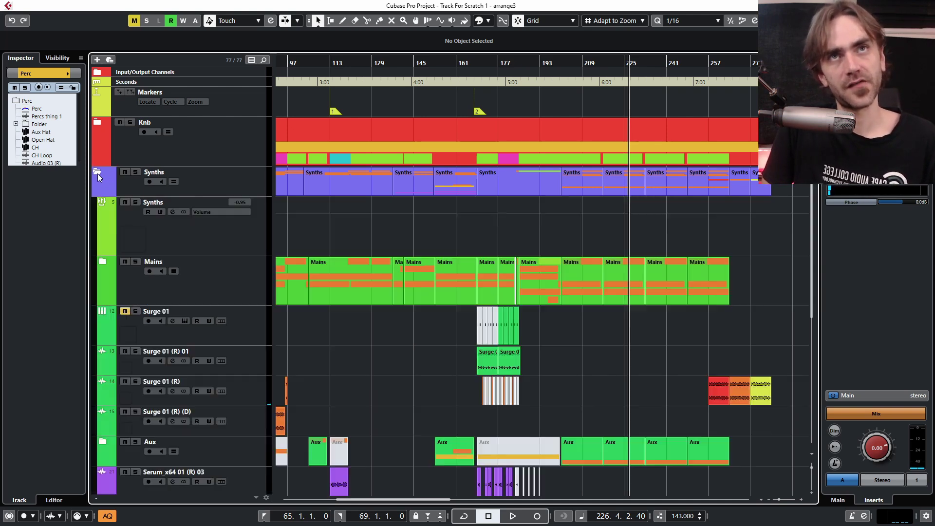
key(g)
scroll(443, 351, down, 8)
scroll(495, 336, up, 3)
scroll(502, 314, up, 2)
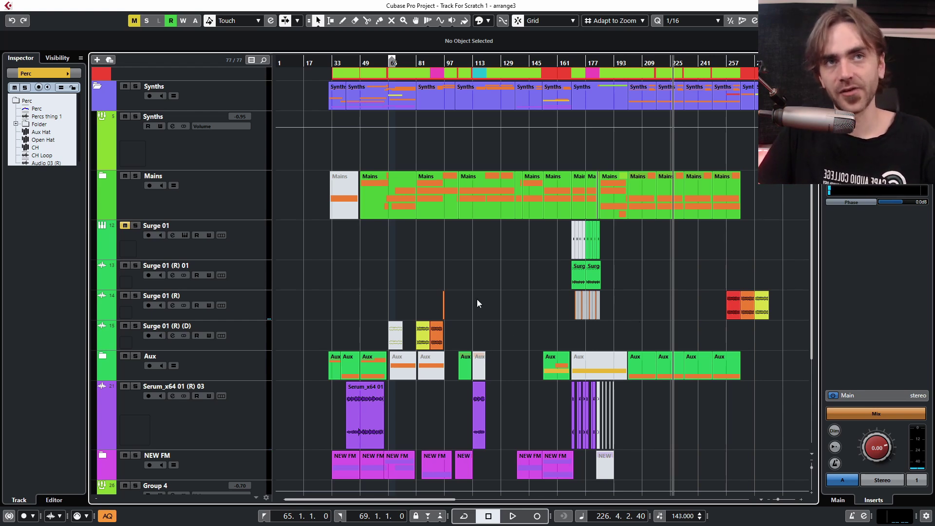
scroll(492, 304, down, 3)
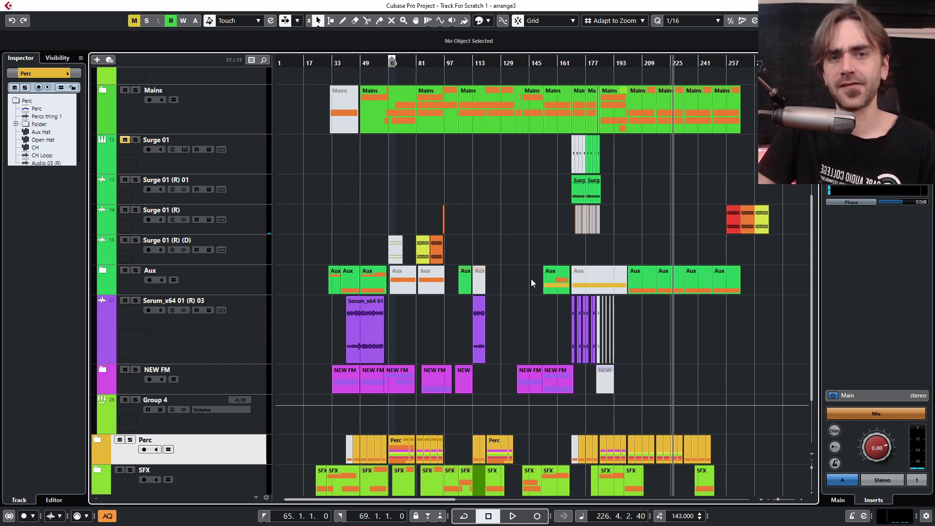
scroll(496, 218, up, 1)
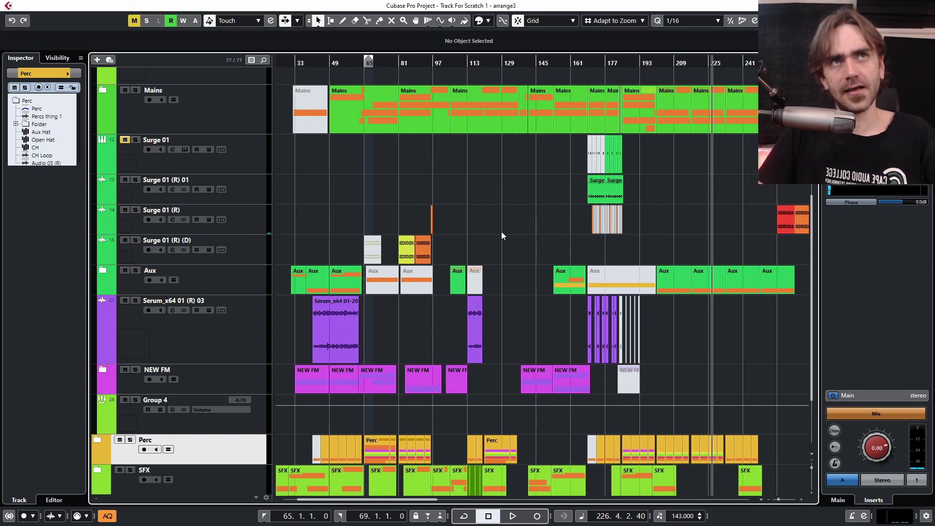
scroll(501, 232, down, 2)
scroll(506, 227, up, 2)
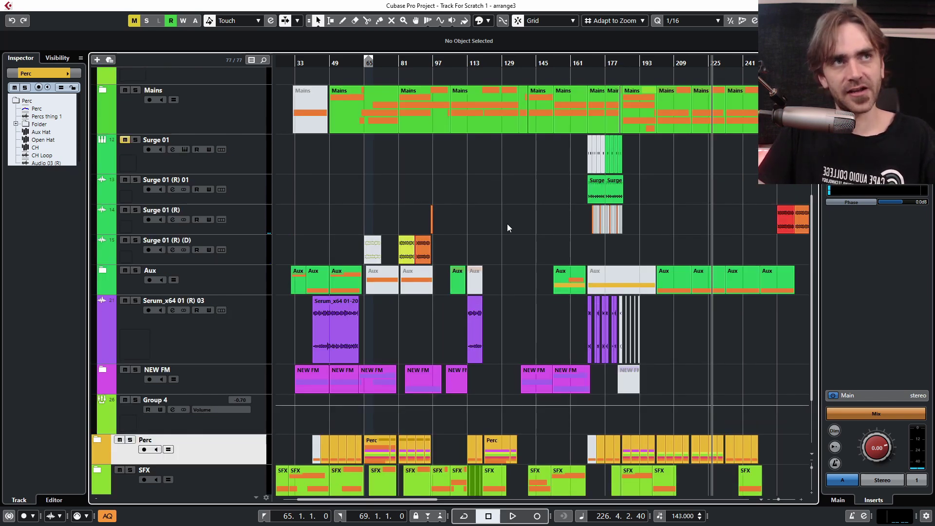
scroll(507, 221, up, 2)
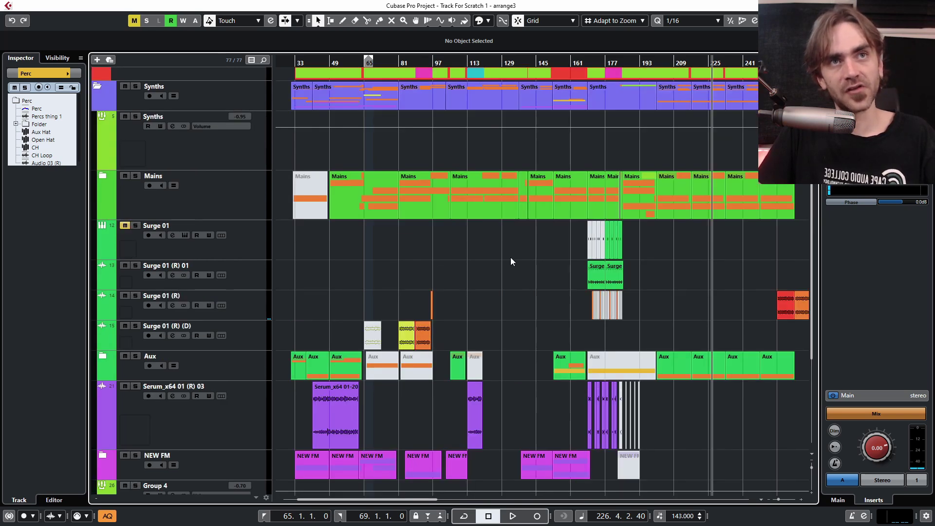
scroll(512, 259, down, 3)
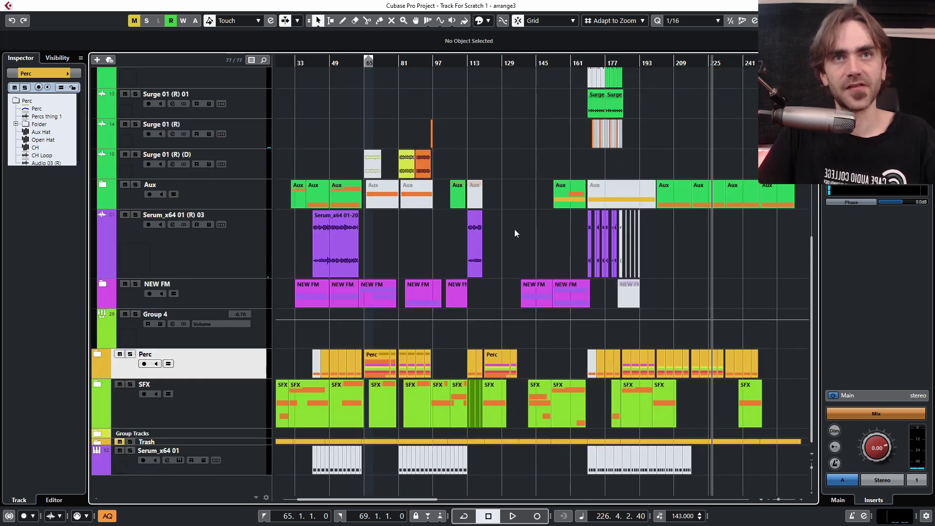
- Select the Trash folder track and increase its height so the contents of its folder parts can be seen
click(146, 442)
drag(146, 444, 156, 487)
scroll(493, 219, down, 1)
scroll(498, 206, up, 2)
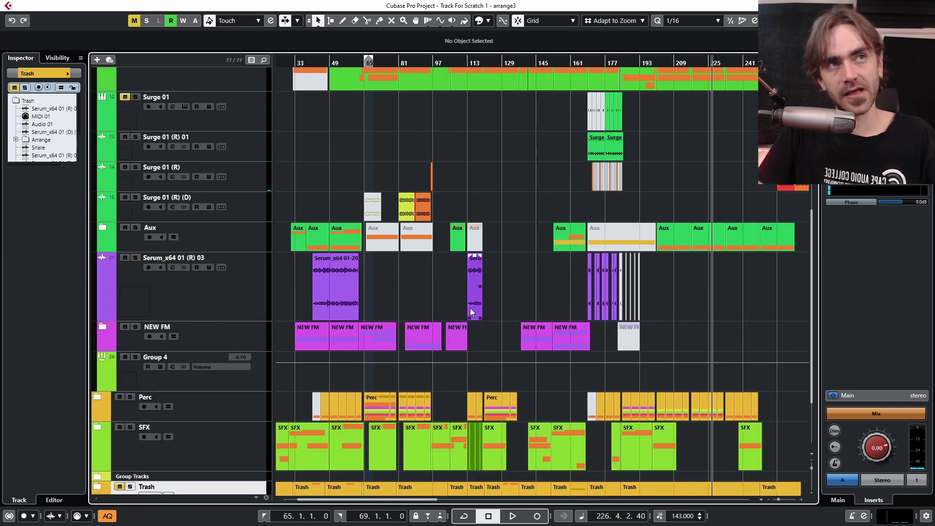
scroll(462, 333, down, 2)
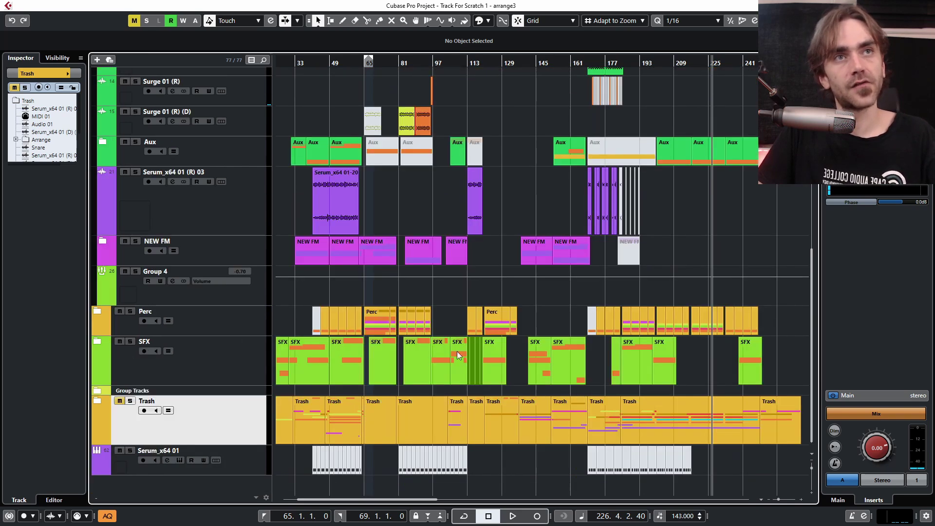
- Open the Trash folder, look through the muted tracks stored inside it, and close it again
click(97, 401)
scroll(259, 355, down, 7)
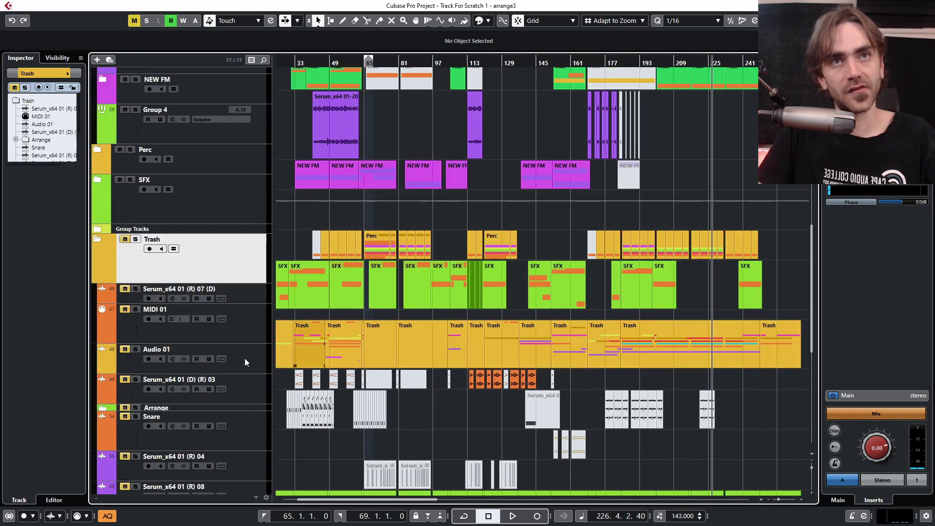
scroll(246, 355, up, 4)
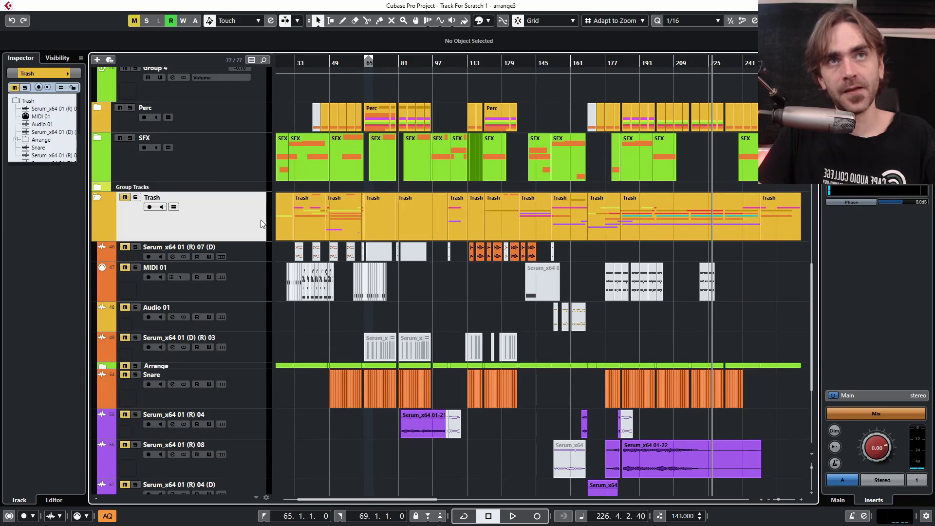
click(98, 198)
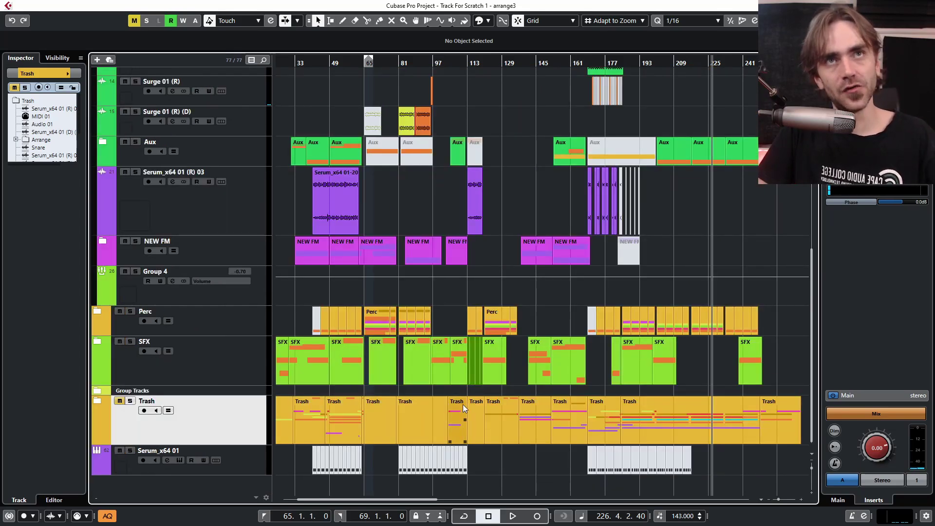
- Move the muted Surge 01 instrument track out of the Synths folder and into the Trash folder
scroll(285, 242, up, 5)
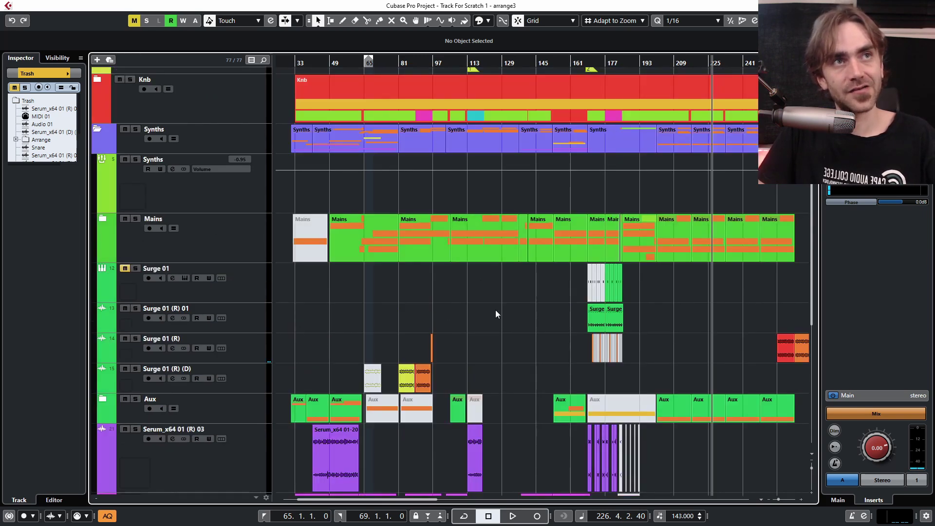
key(g)
key(g)
mouse_move(247, 284)
mouse_down()
mouse_move(245, 320)
mouse_move(254, 287)
mouse_up()
scroll(258, 285, down, 3)
drag(253, 202, 217, 492)
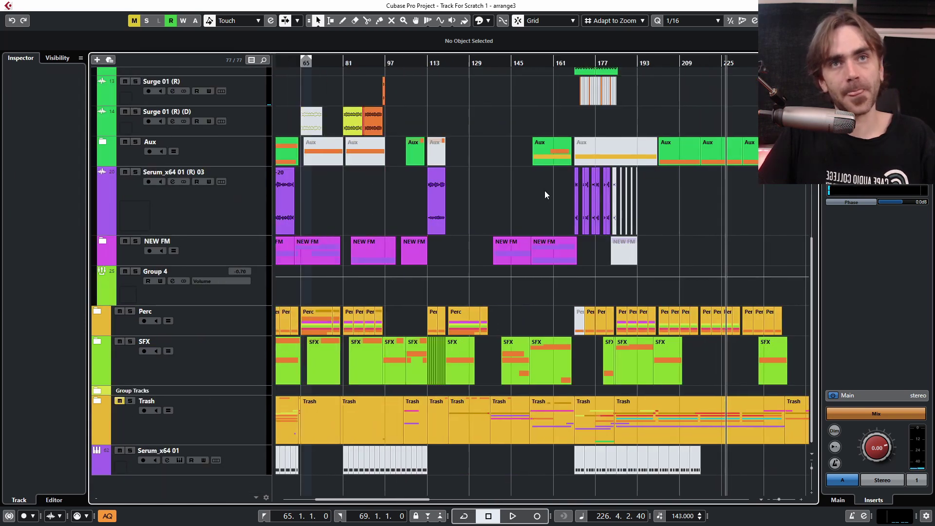
- Expand the Trash folder, select its MIDI 01 track and make that track slightly taller
scroll(545, 191, left, 2)
scroll(544, 341, down, 1)
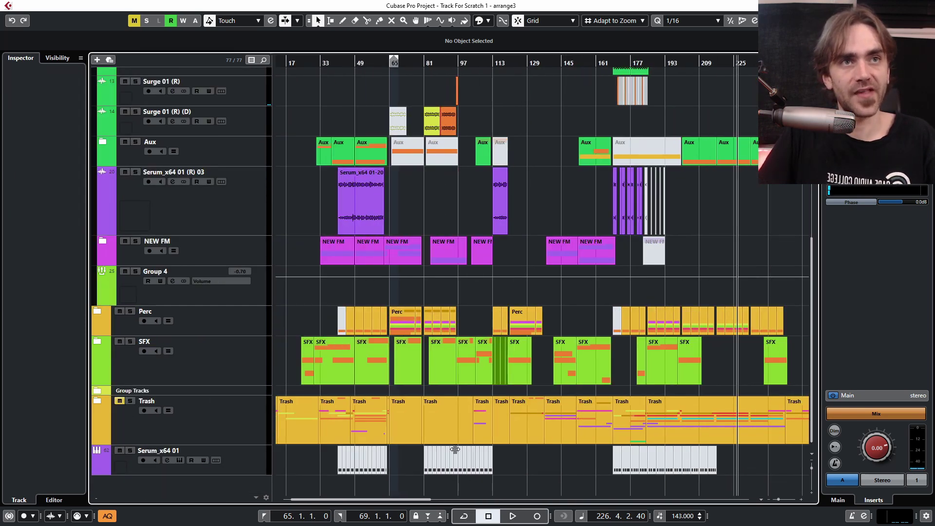
click(96, 401)
scroll(481, 314, down, 5)
scroll(479, 314, up, 3)
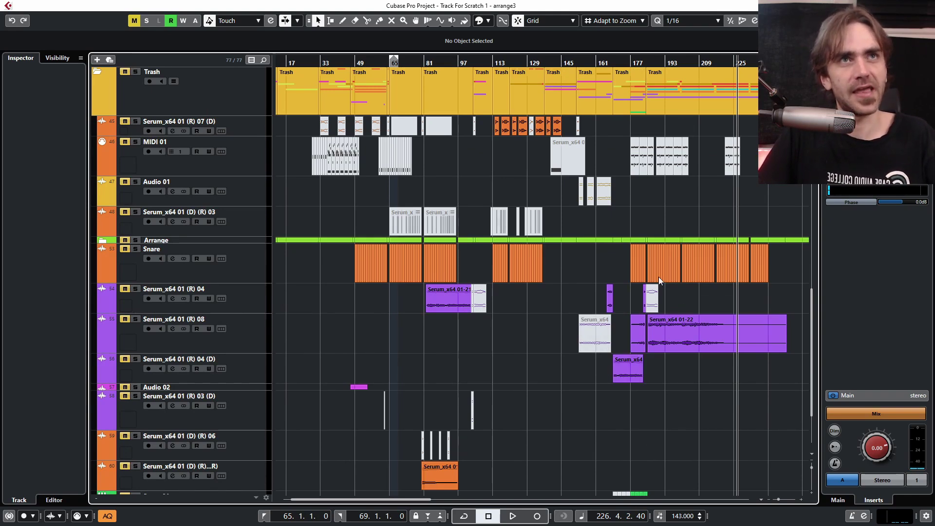
click(250, 171)
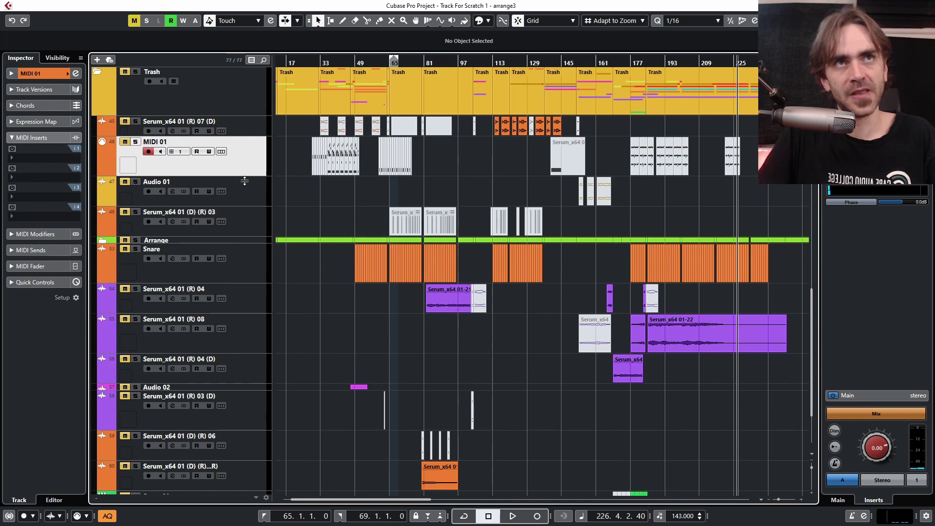
drag(245, 177, 244, 196)
- Examine the muted MIDI 01 parts up close along the timeline, return to the full arrangement and collapse the Trash folder
key(h)
key(h)
key(h)
key(h)
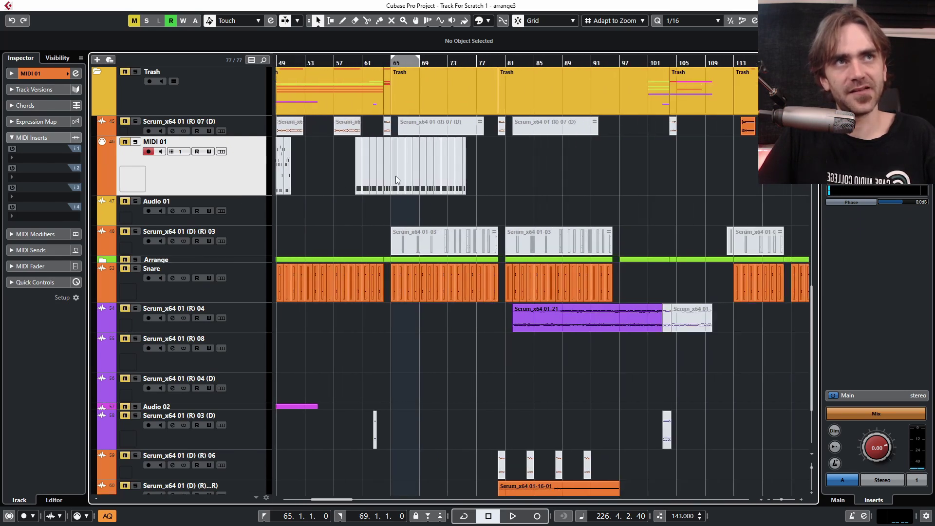
scroll(395, 179, right, 15)
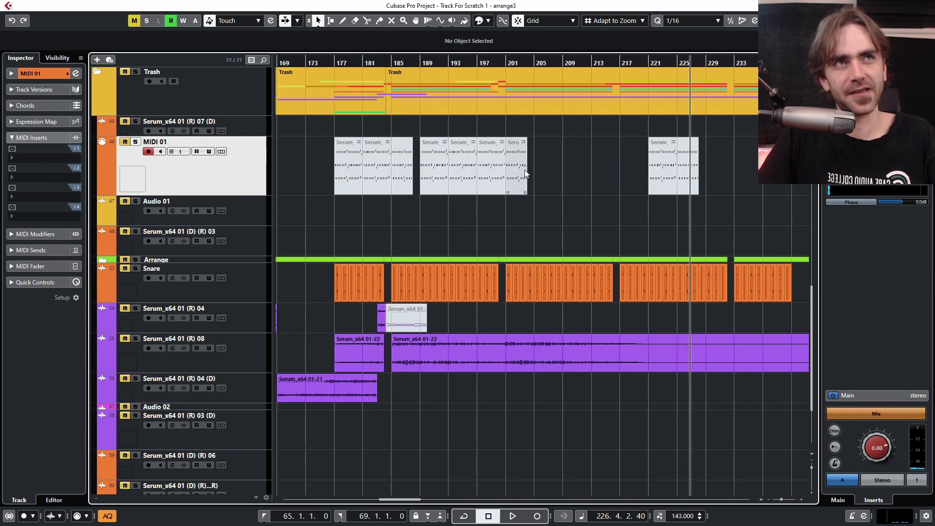
key(g)
key(g)
key(g)
key(g)
key(g)
key(g)
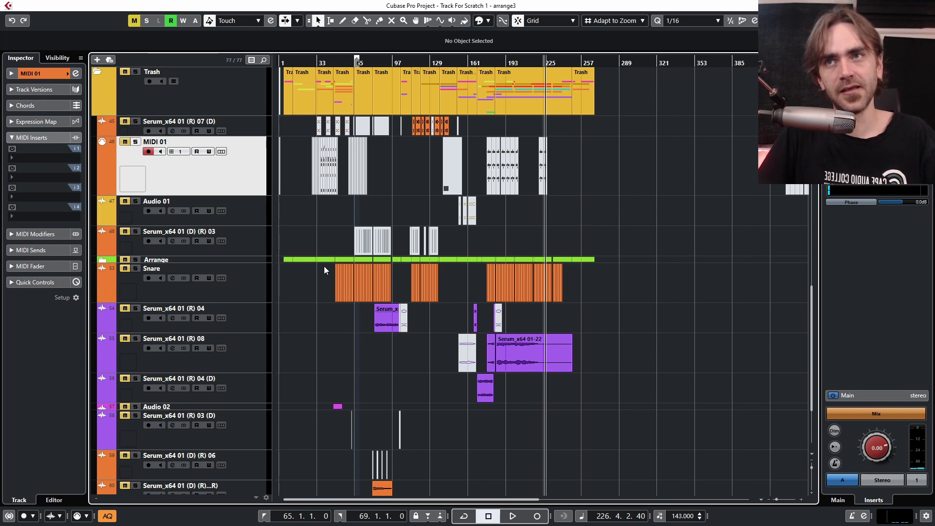
click(97, 73)
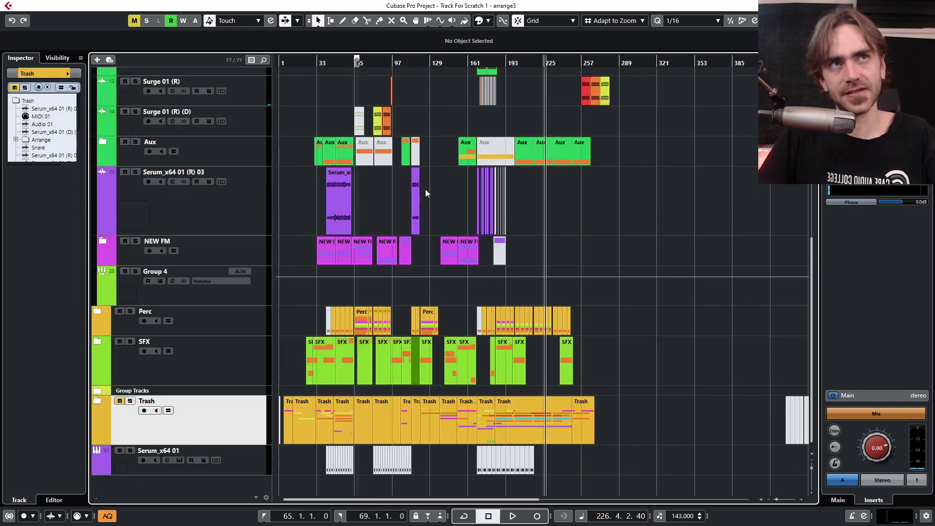
- Collapse the Synths folder so only the main folder tracks show in the arrangement
scroll(425, 189, up, 2)
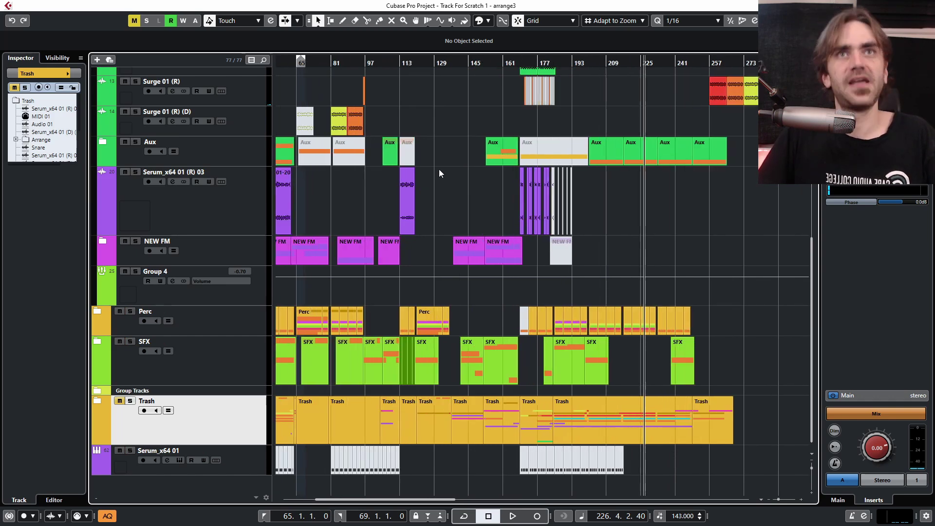
scroll(439, 171, up, 5)
scroll(514, 313, down, 3)
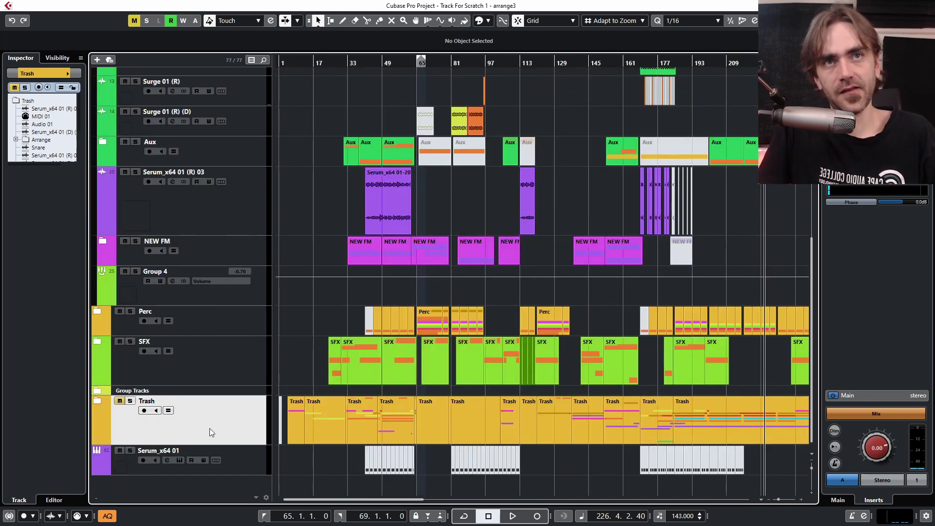
key(g)
scroll(583, 165, up, 5)
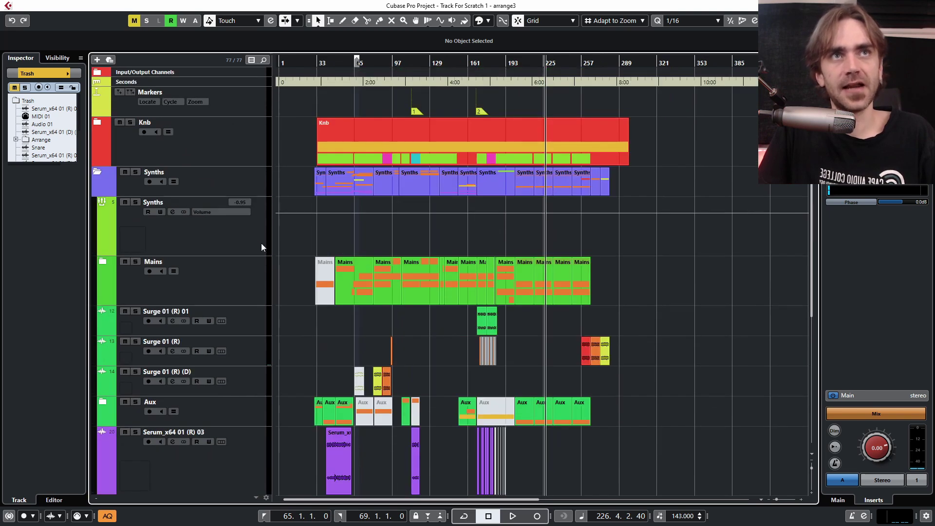
click(97, 172)
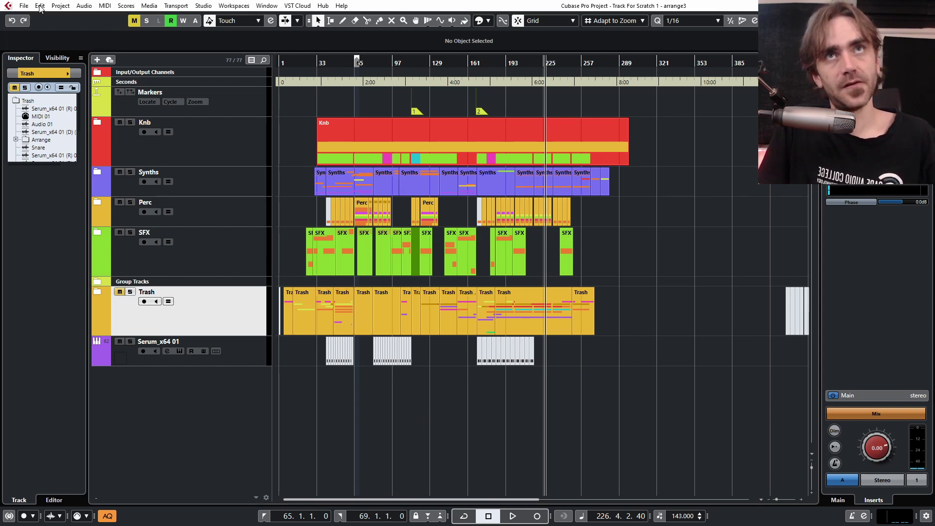
- Save the project as a new version named Track For Scratch 1 - arrange4
click(27, 7)
click(50, 86)
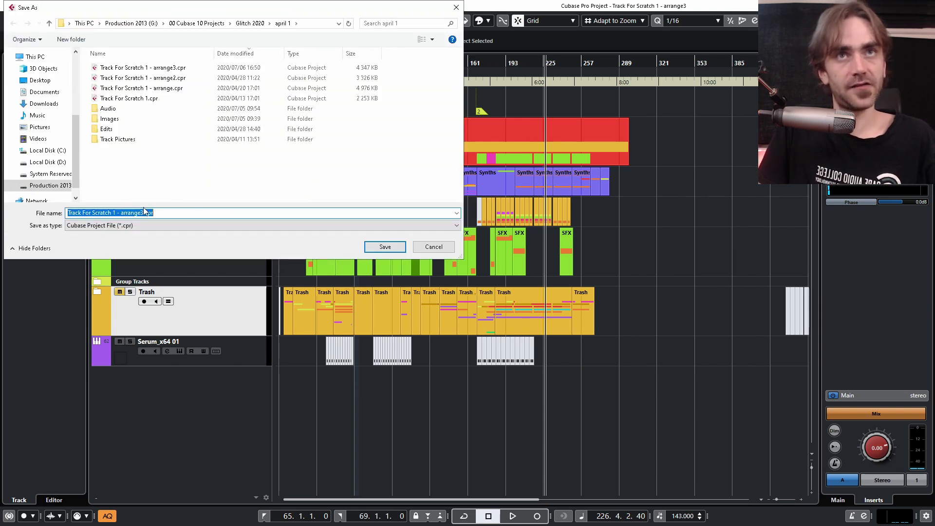
click(141, 212)
key(BackSpace)
text(4)
key(Return)
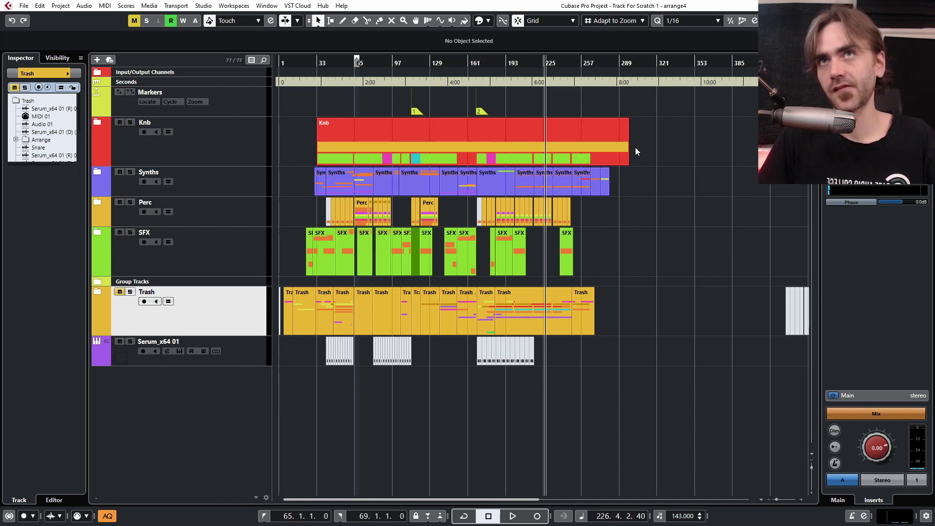
click(446, 224)
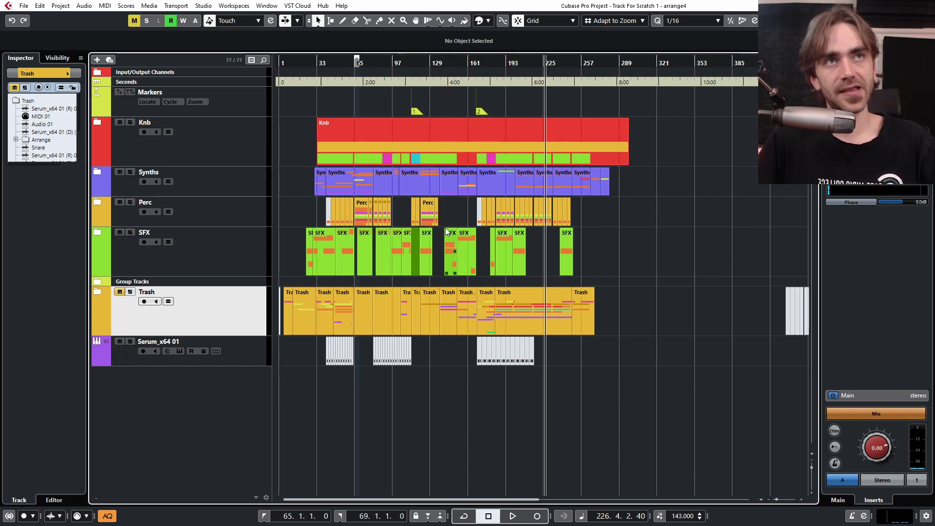
scroll(447, 223, up, 4)
scroll(464, 215, left, 2)
ctrl+scroll(466, 214, down, 2)
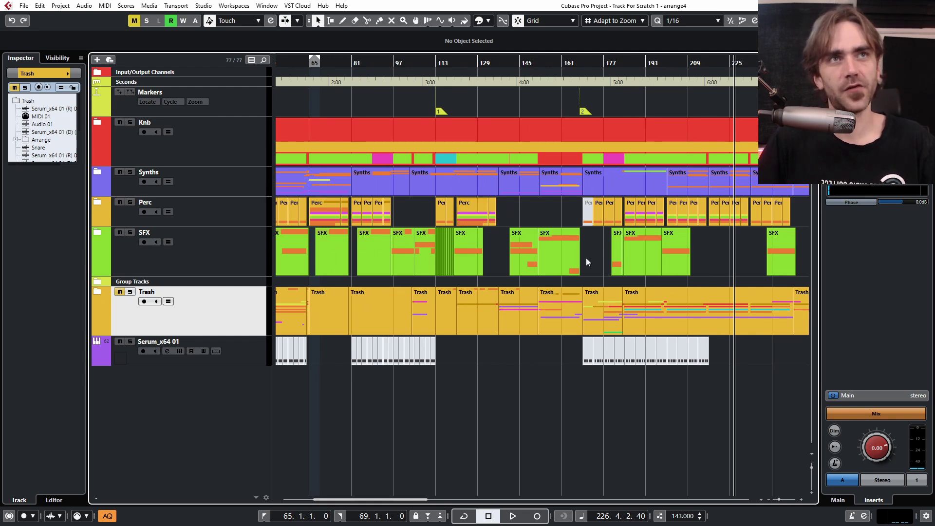
scroll(550, 279, right, 2)
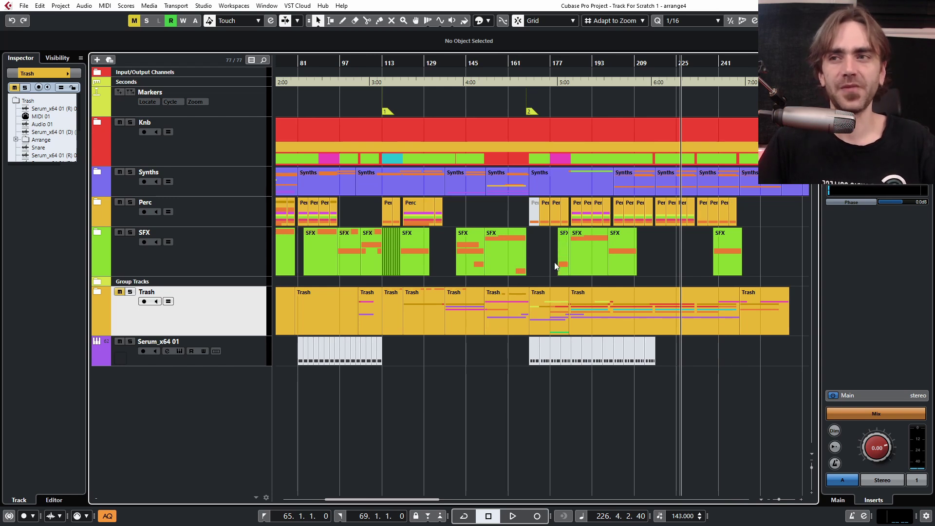
scroll(563, 271, left, 2)
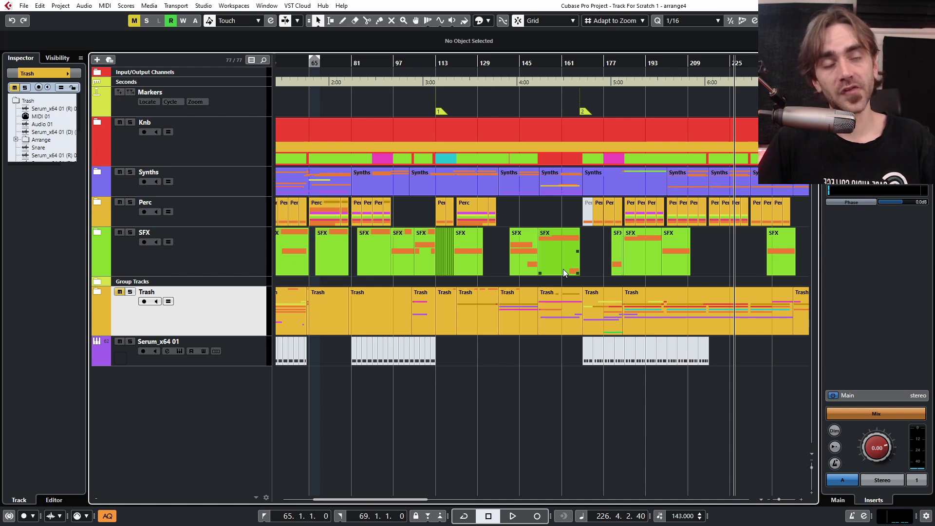
scroll(487, 253, down, 3)
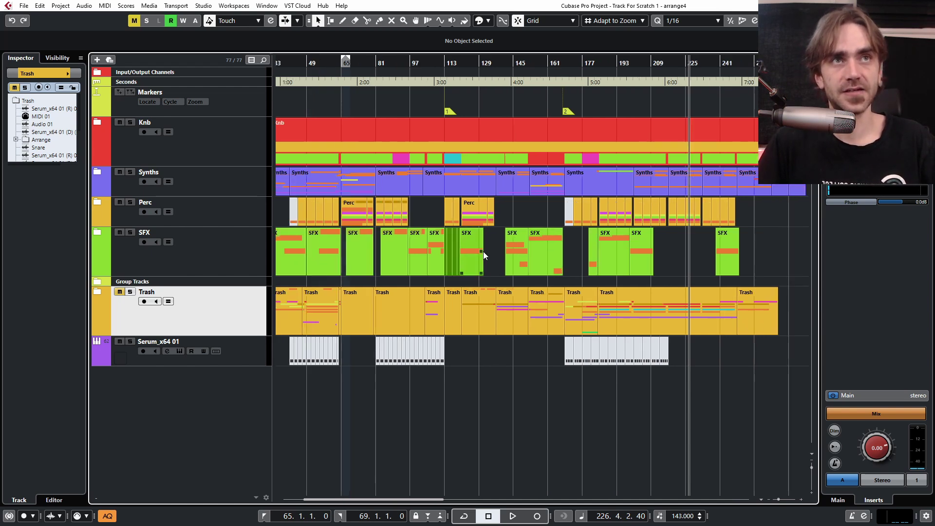
scroll(470, 270, down, 2)
- Move the Trash folder track below the Serum_x64 01 track at the end of the track list
drag(236, 309, 222, 366)
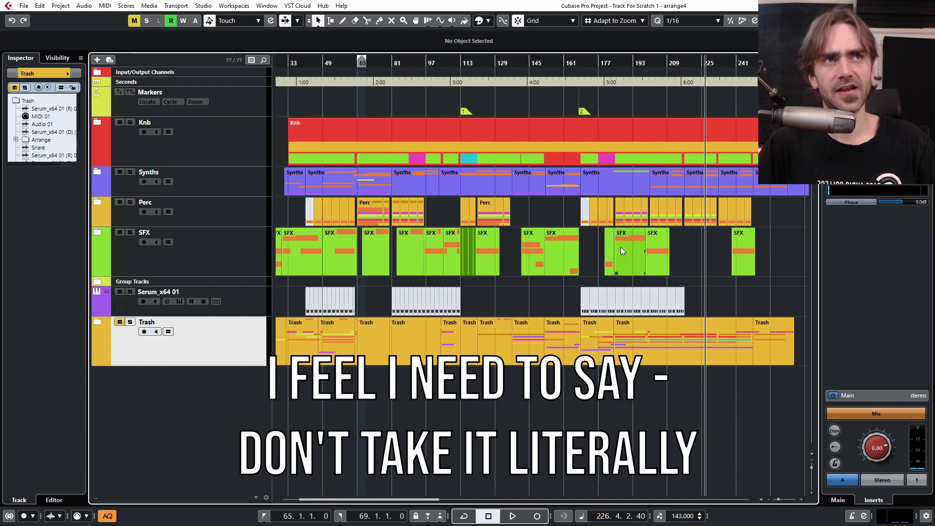
key(h)
key(h)
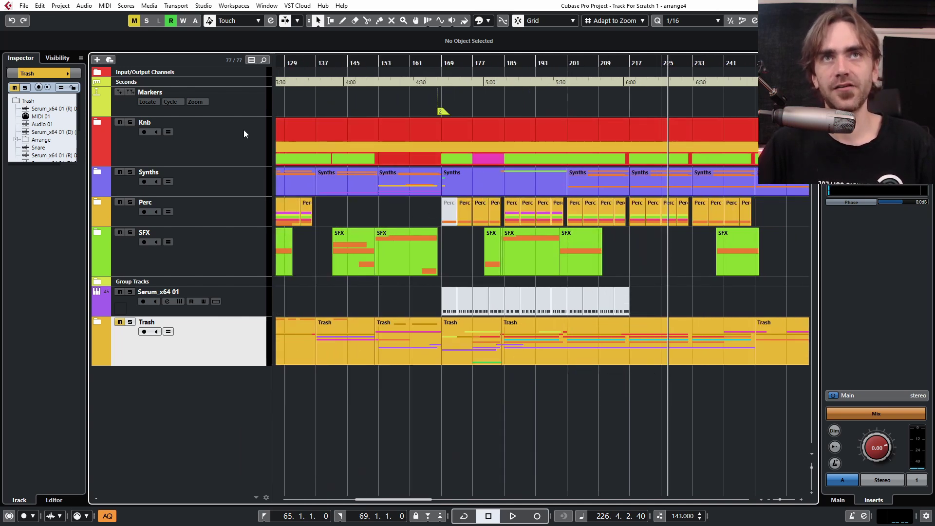
- Expand the Synths folder and its Aux subfolder to show the individual Serum tracks
click(98, 171)
scroll(508, 308, down, 3)
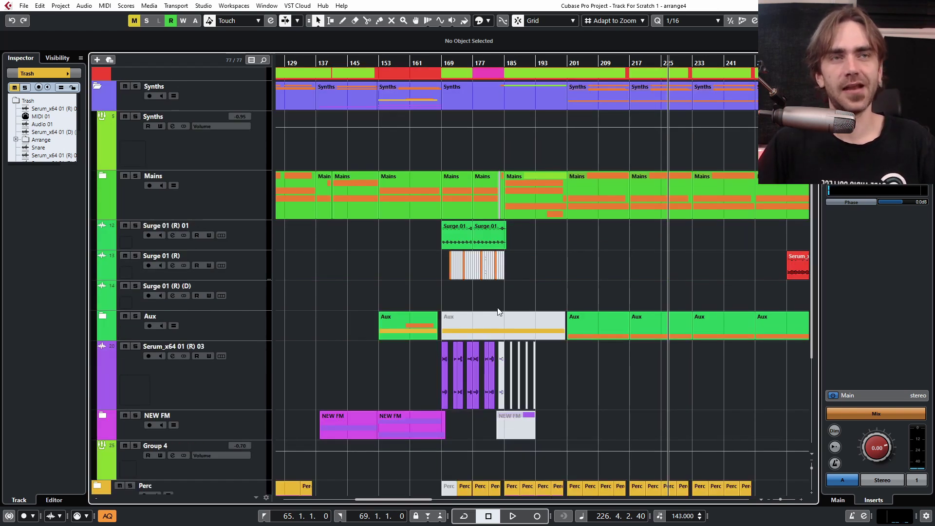
key(g)
key(g)
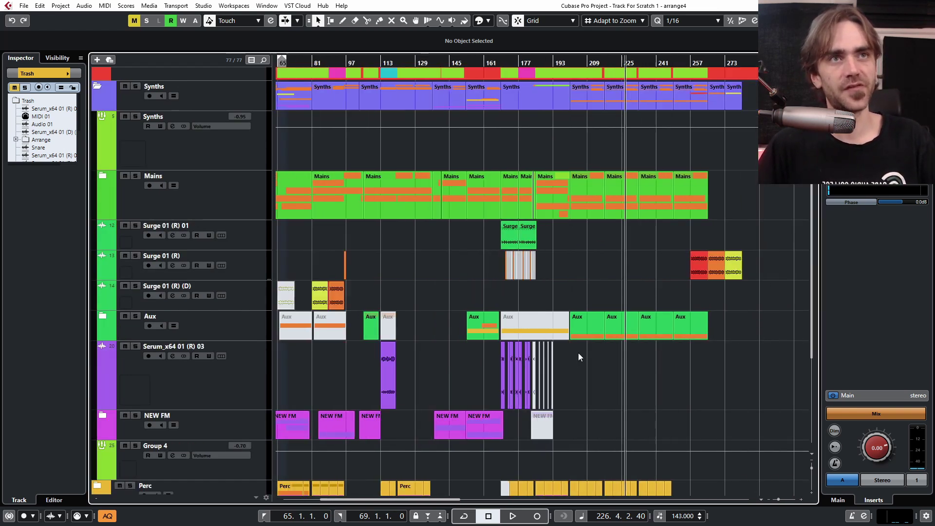
click(102, 316)
scroll(174, 326, down, 4)
- Move the Serum_x64 01 (R) 02 (D) and Serum_x64 01 (R) 01 tracks from the Aux subfolder into the Trash folder
click(256, 186)
ctrl+click(246, 214)
scroll(322, 215, left, 2)
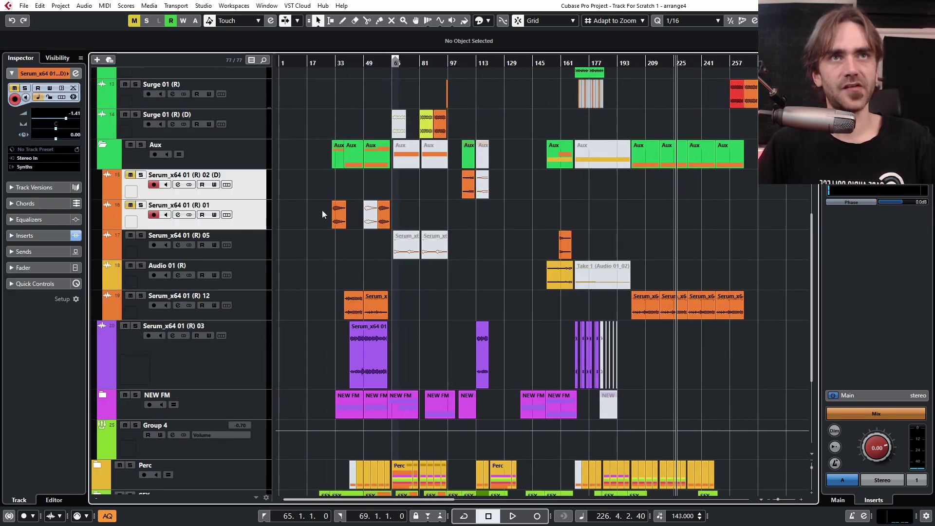
scroll(423, 190, up, 3)
scroll(425, 189, down, 1)
scroll(393, 206, left, 2)
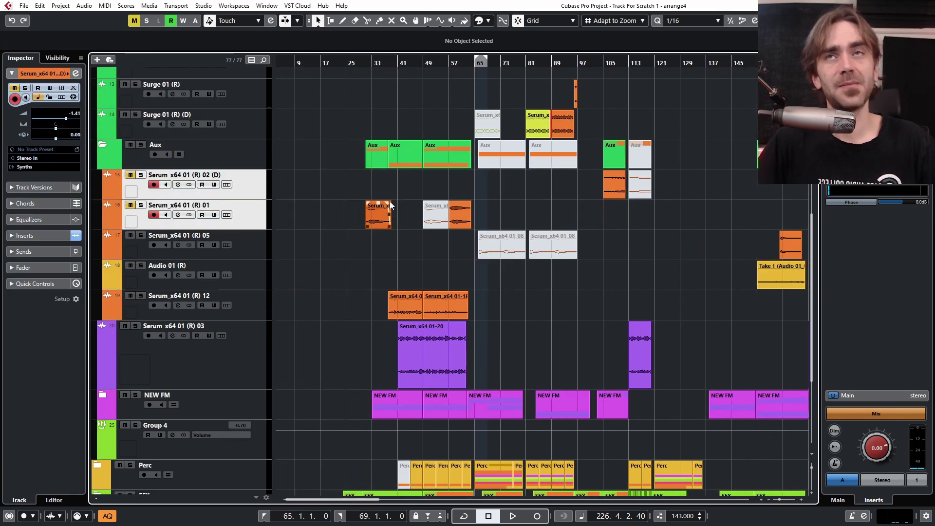
right_click(244, 215)
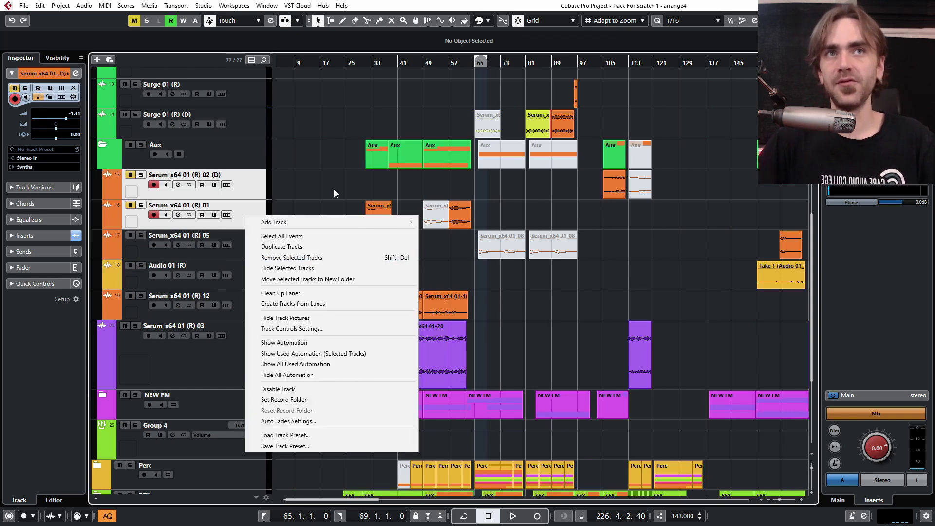
click(315, 182)
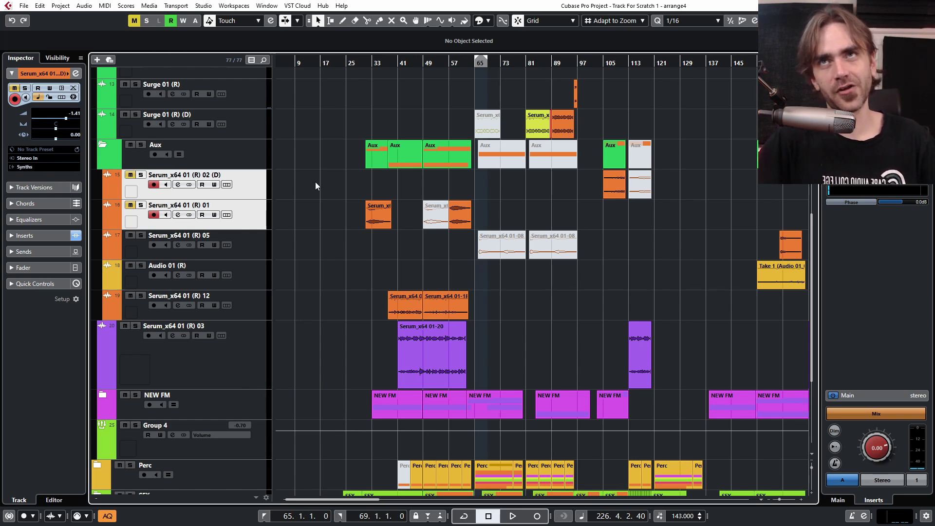
scroll(320, 189, down, 2)
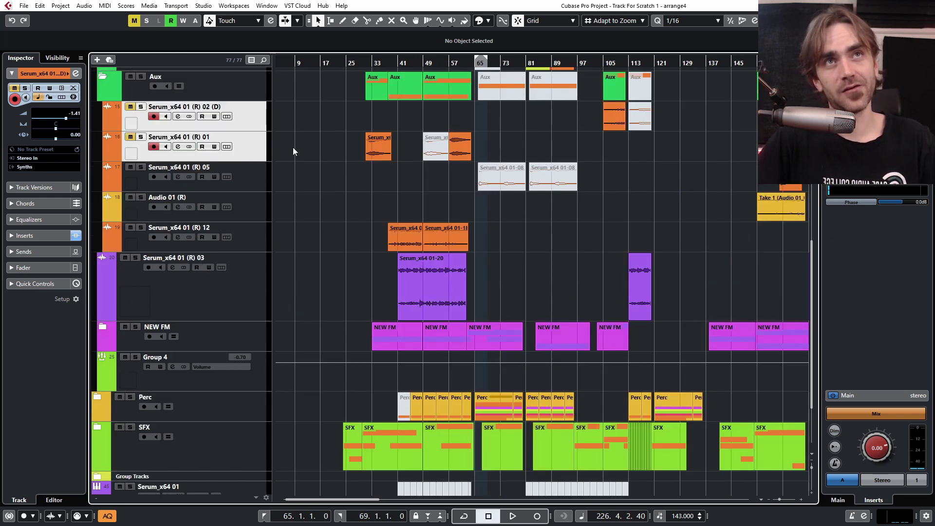
scroll(295, 149, down, 3)
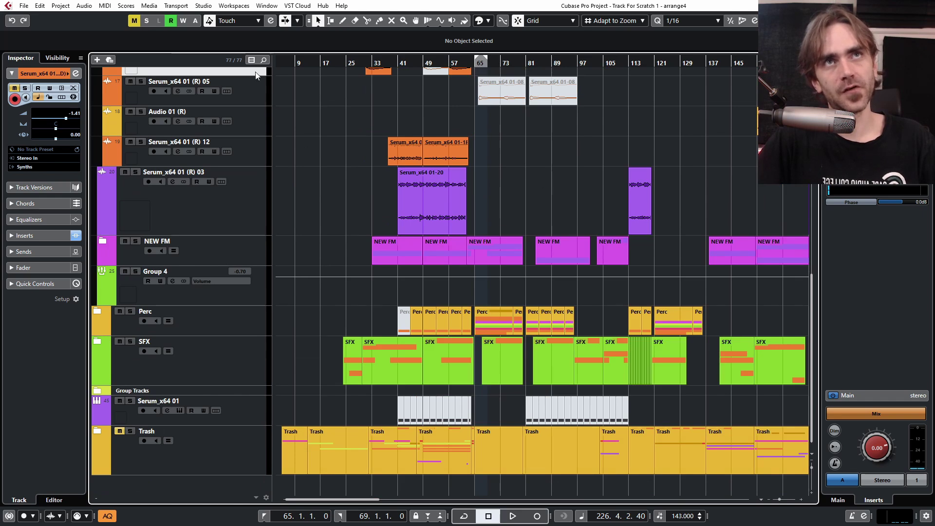
drag(273, 414, 221, 440)
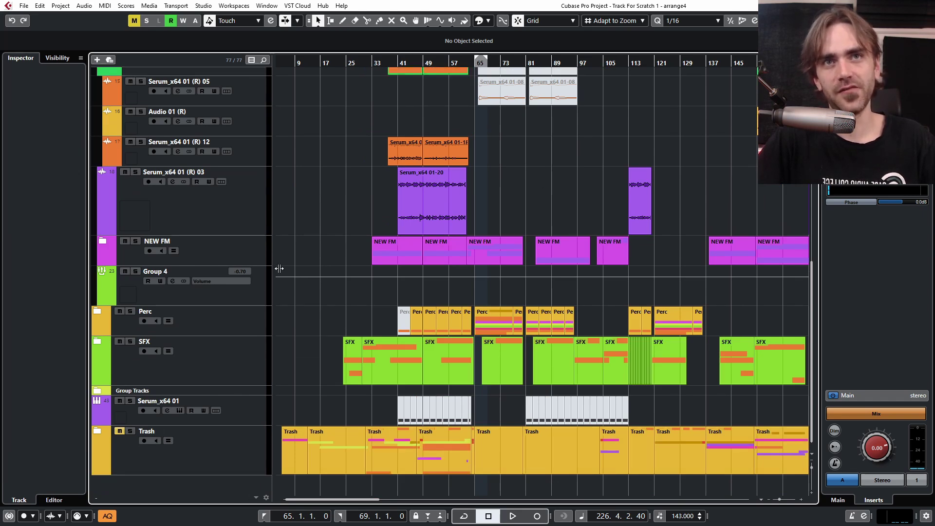
- Collapse the Aux subfolder and the Synths folder, leaving the main folder tracks in view
scroll(361, 186, up, 5)
click(104, 224)
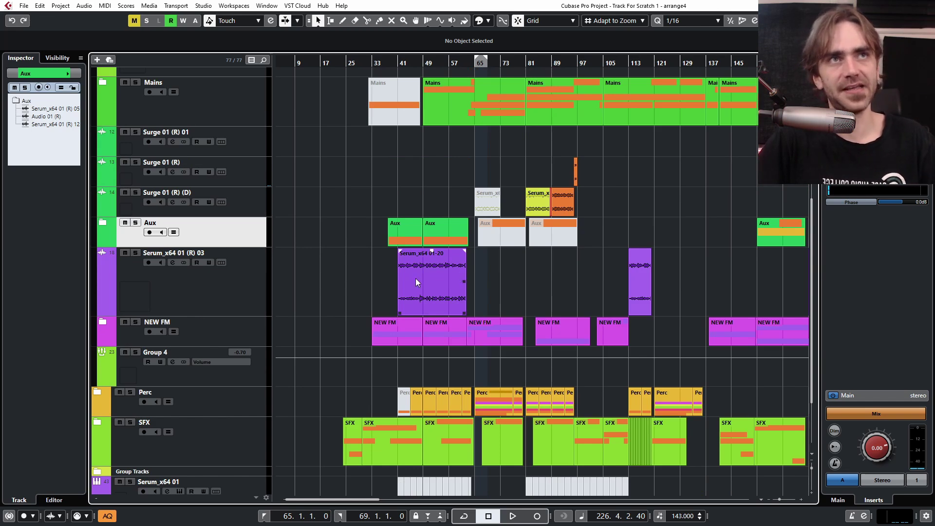
scroll(347, 247, up, 6)
click(108, 173)
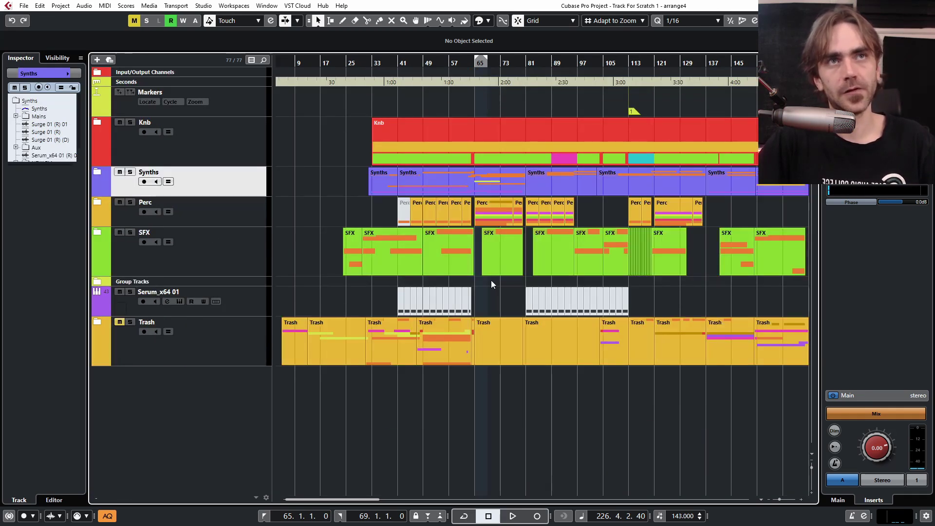
key(g)
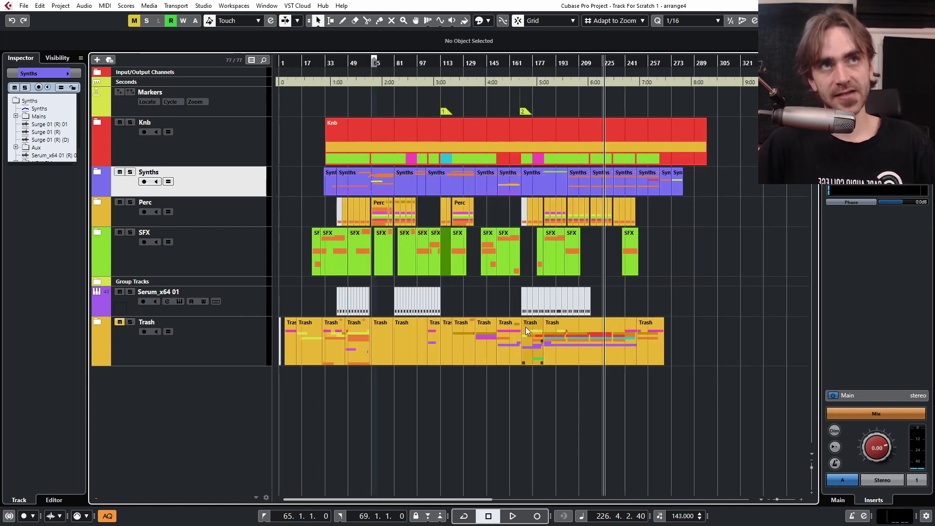
scroll(448, 342, up, 2)
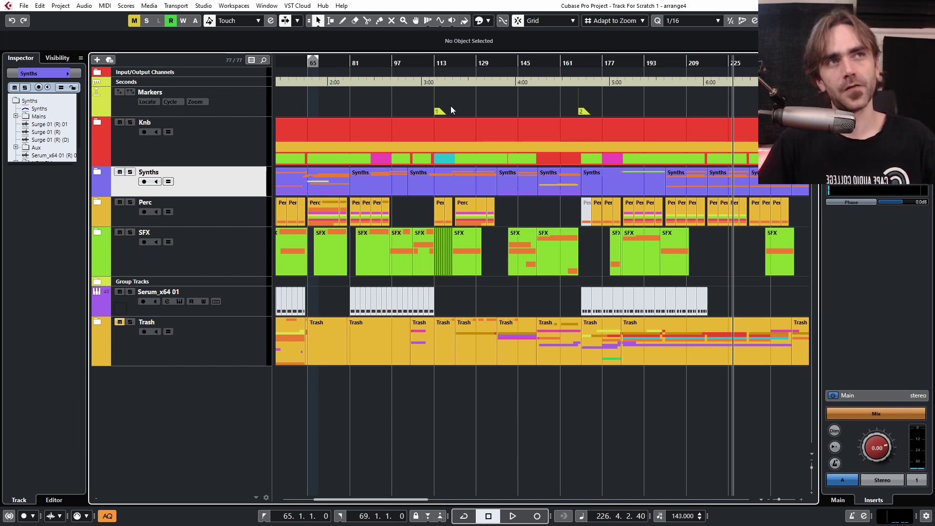
- Expand the Synths folder and examine its tracks against the Perc, SFX and Trash folders along the timeline
key(Return)
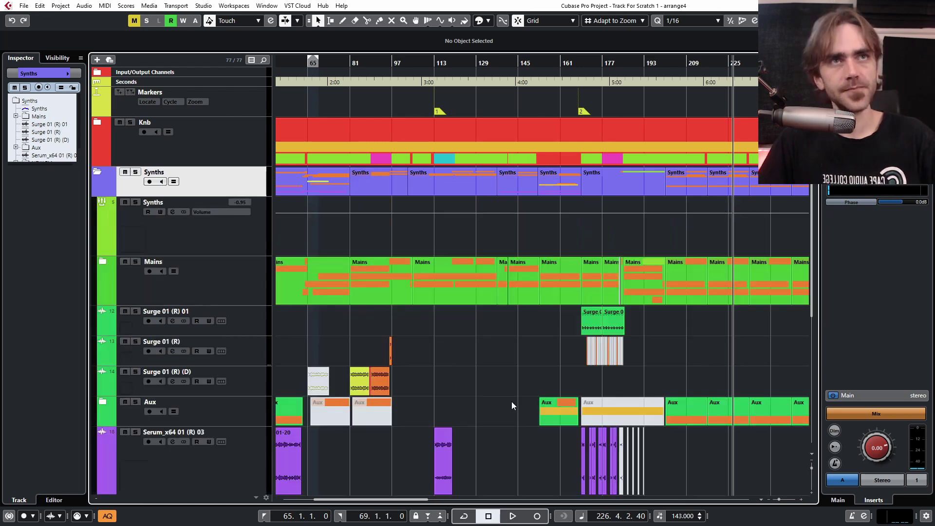
scroll(488, 399, down, 5)
scroll(499, 157, down, 1)
scroll(498, 156, left, 2)
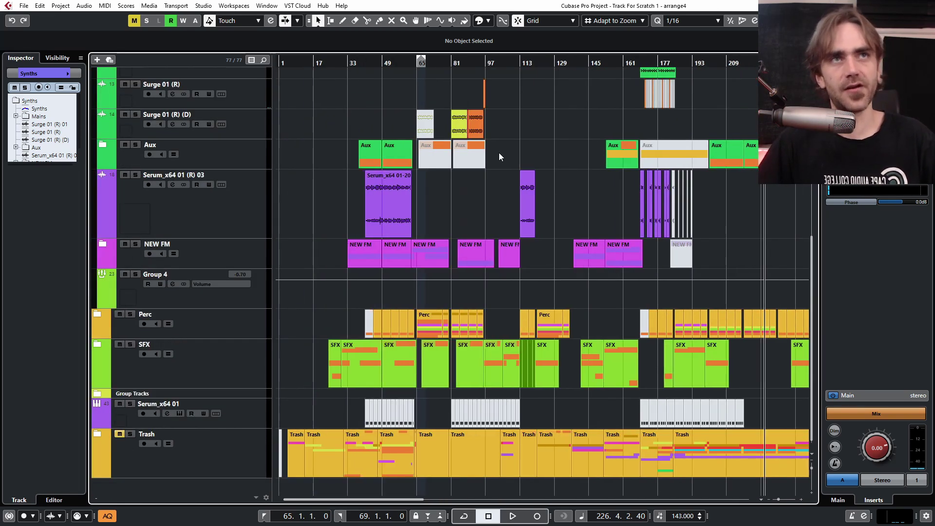
scroll(499, 153, up, 4)
scroll(477, 156, up, 5)
scroll(652, 320, down, 3)
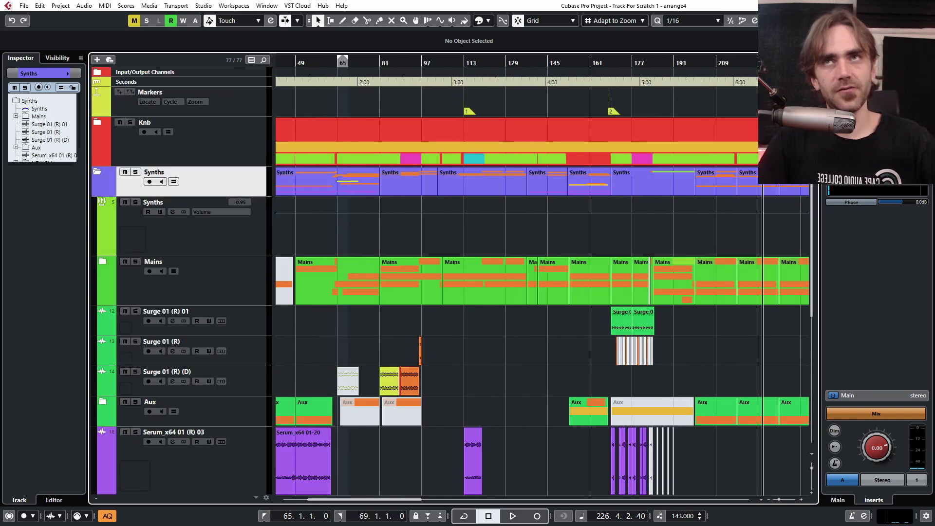
scroll(650, 438, down, 5)
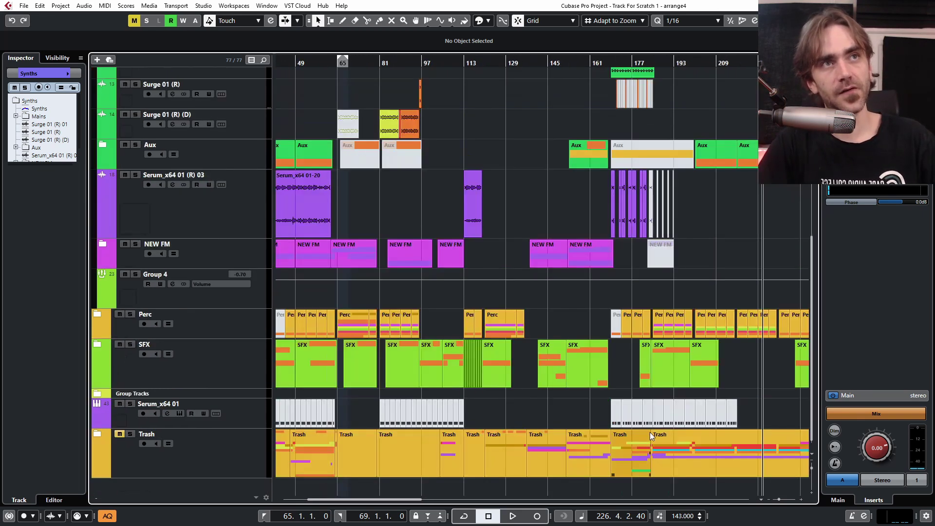
scroll(672, 409, up, 3)
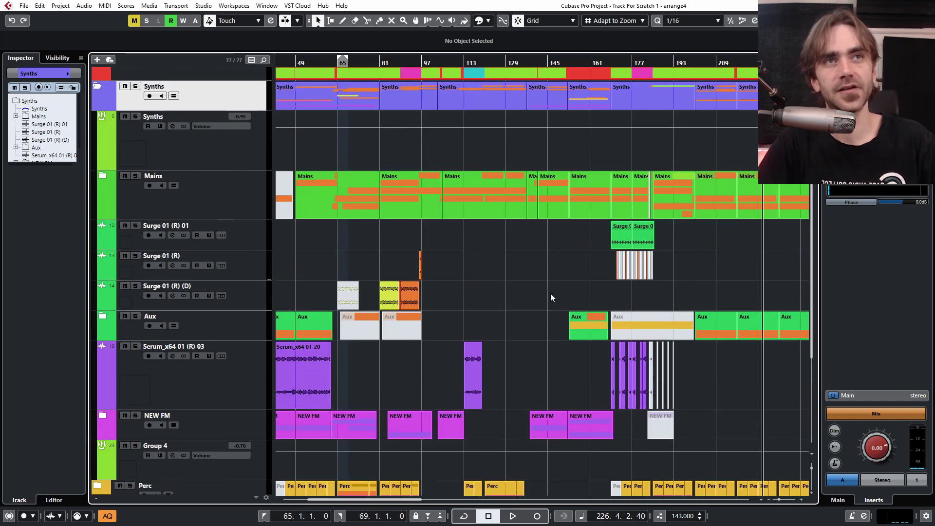
scroll(565, 297, down, 6)
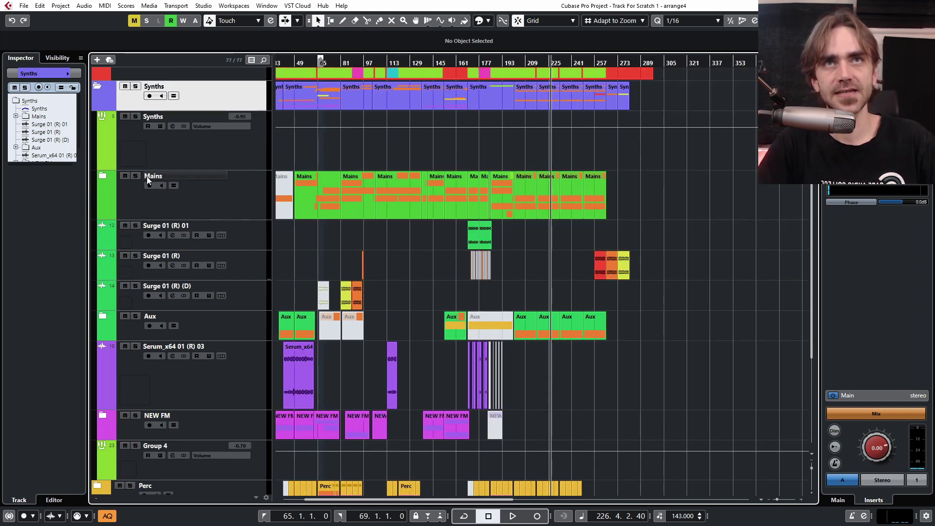
- Expand the Mains subfolder, examine its Serum events from about bar 137 onward, and select the Serum_x64 01 (D) (R) 04 track
click(103, 175)
scroll(554, 274, down, 6)
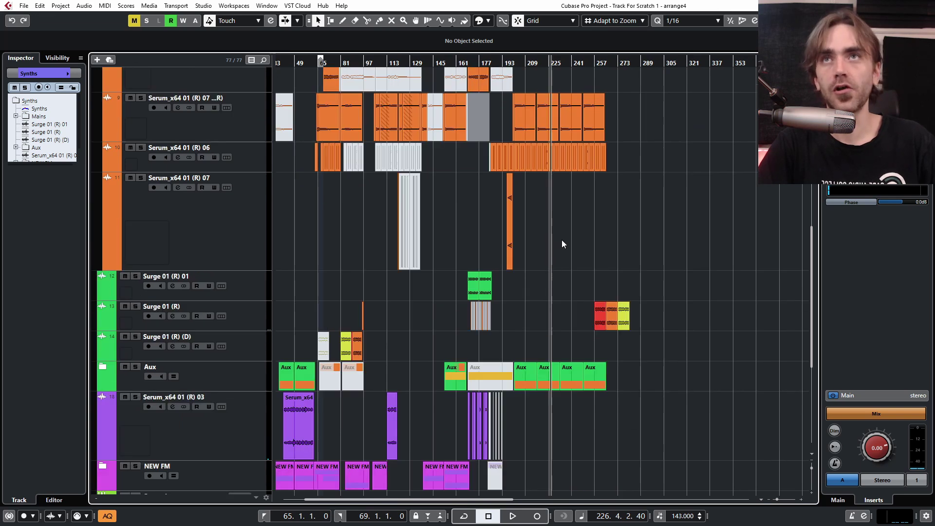
scroll(562, 239, up, 6)
scroll(562, 238, up, 5)
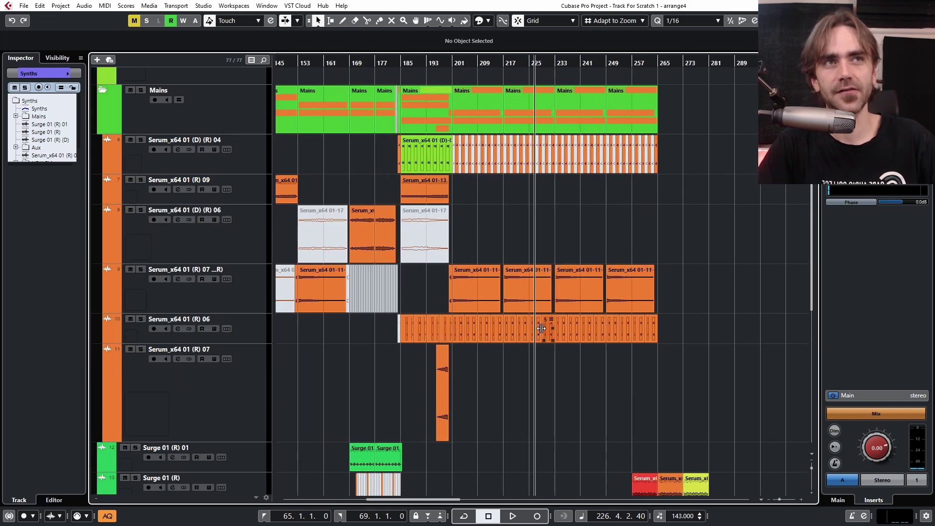
scroll(515, 336, down, 3)
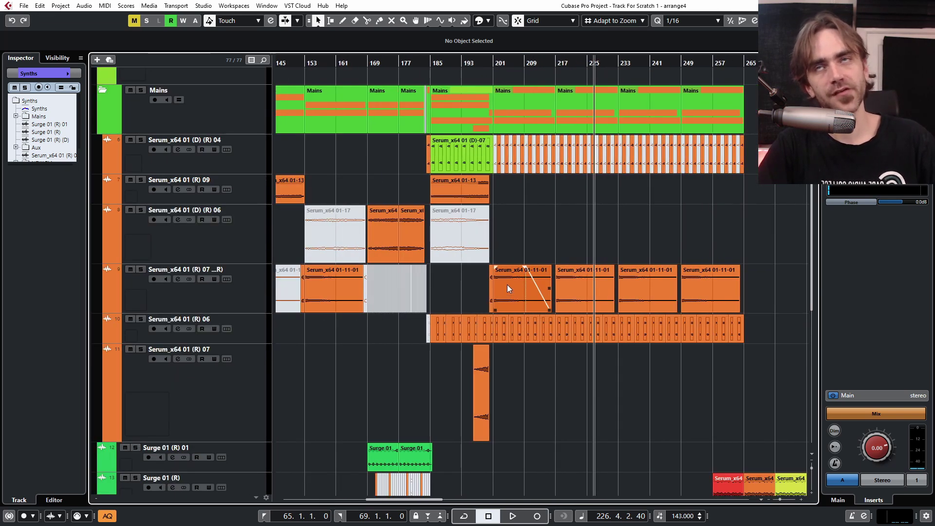
scroll(507, 284, left, 2)
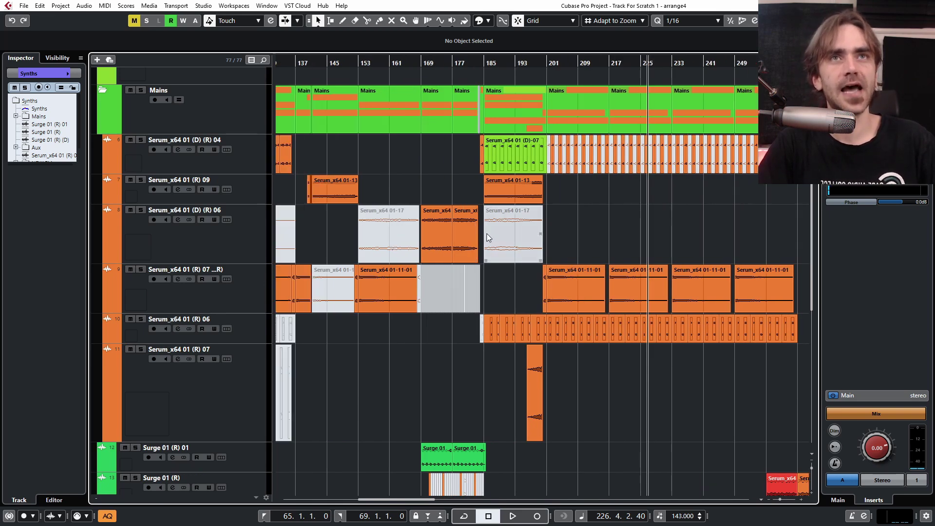
click(256, 163)
scroll(556, 241, up, 2)
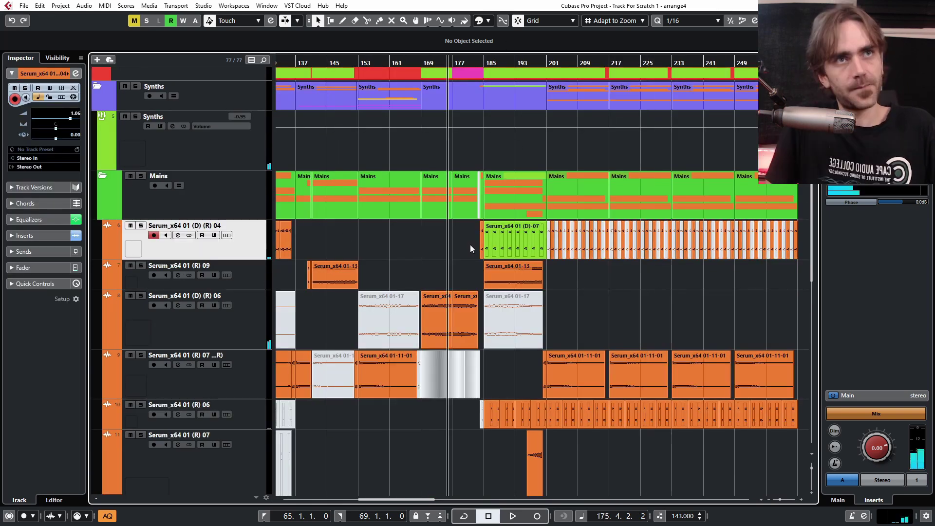
scroll(469, 245, right, 2)
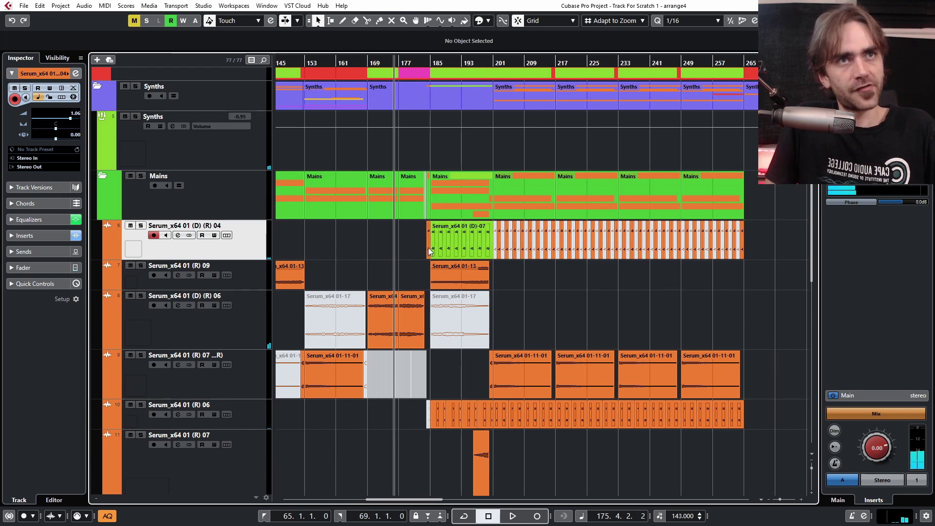
- Collapse the Synths folder and set the locator range to bars 169 to 185
scroll(431, 247, down, 10)
scroll(410, 135, up, 2)
scroll(411, 138, up, 2)
scroll(399, 264, up, 8)
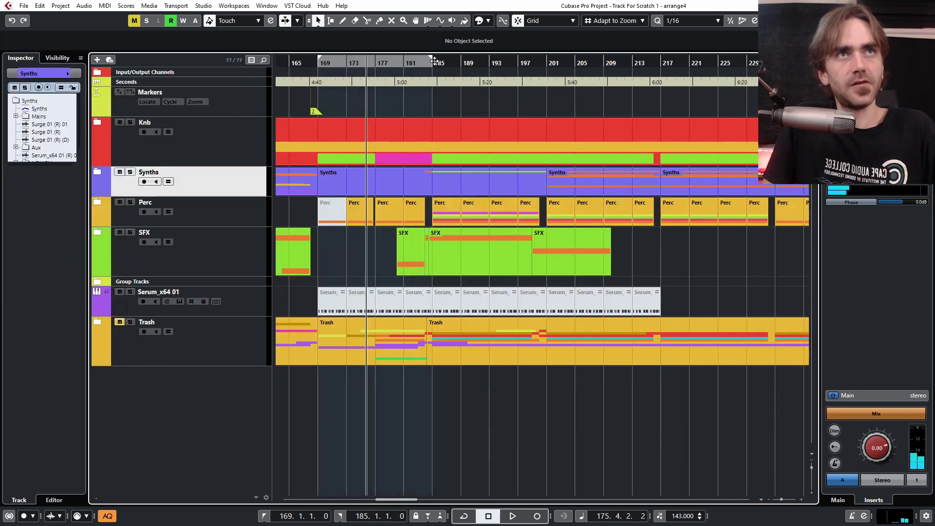
- Shift the cycle range to bars 185 to 201 and place the cursor at bar 185
drag(380, 60, 483, 73)
click(432, 63)
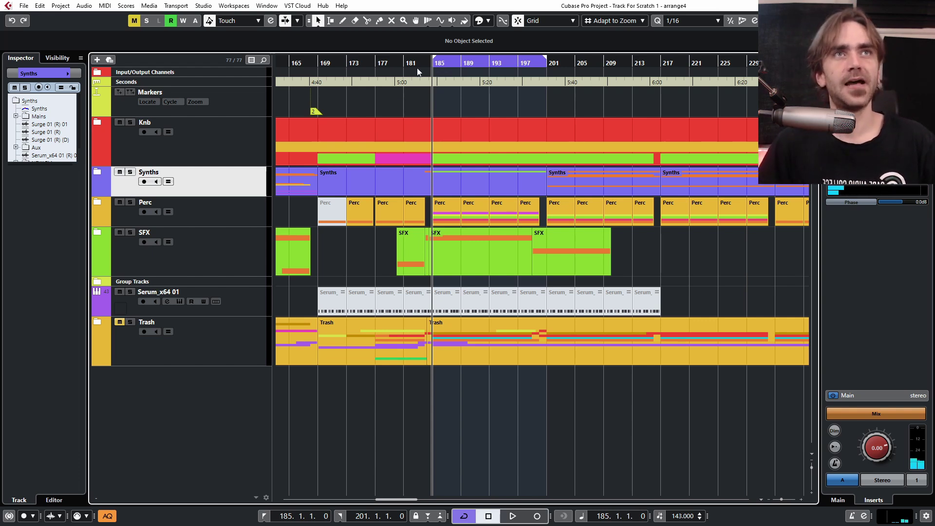
- Set the cycle range to bars 169 to 185, play from bar 169, turn cycling off during playback and stop around bar 201
drag(444, 60, 310, 65)
click(319, 67)
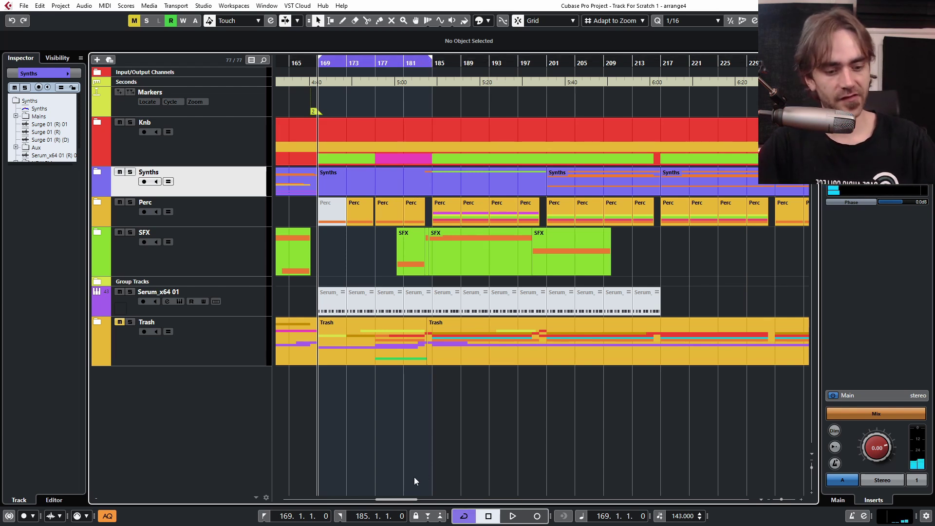
key(space)
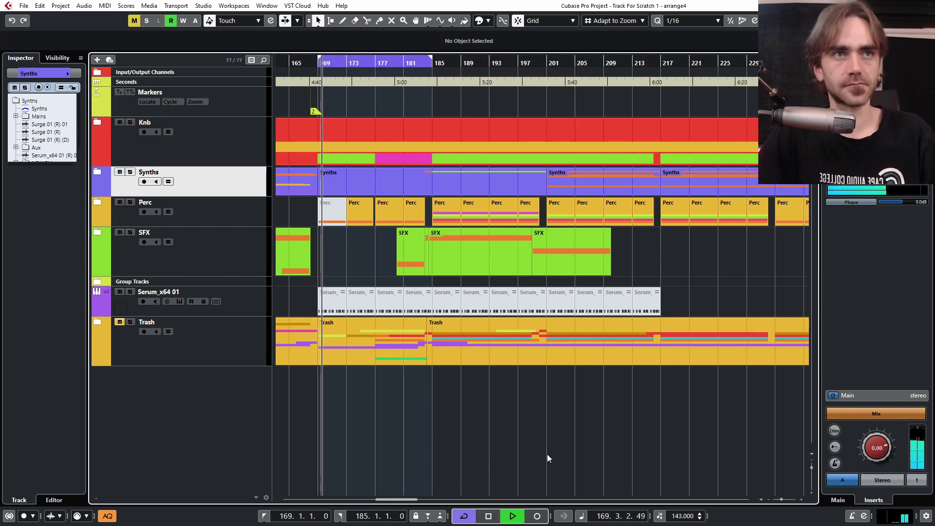
key(KP_Divide)
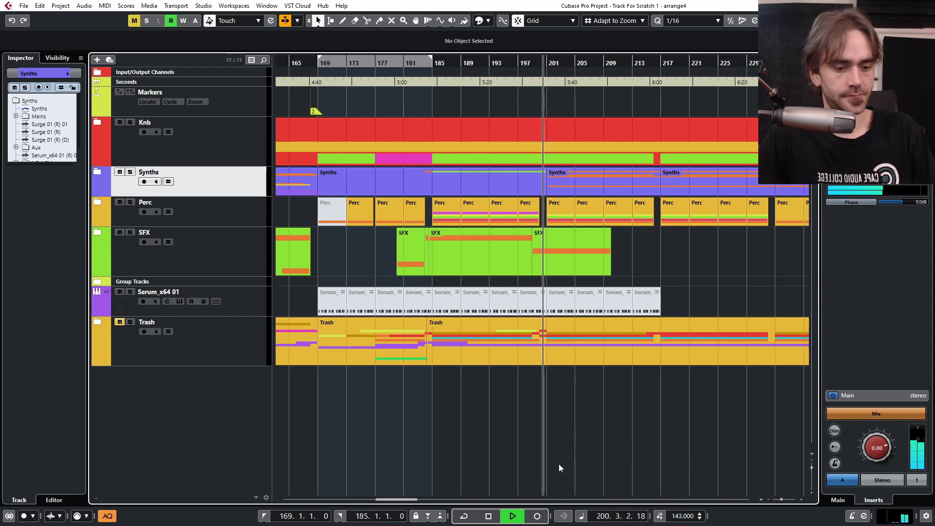
key(space)
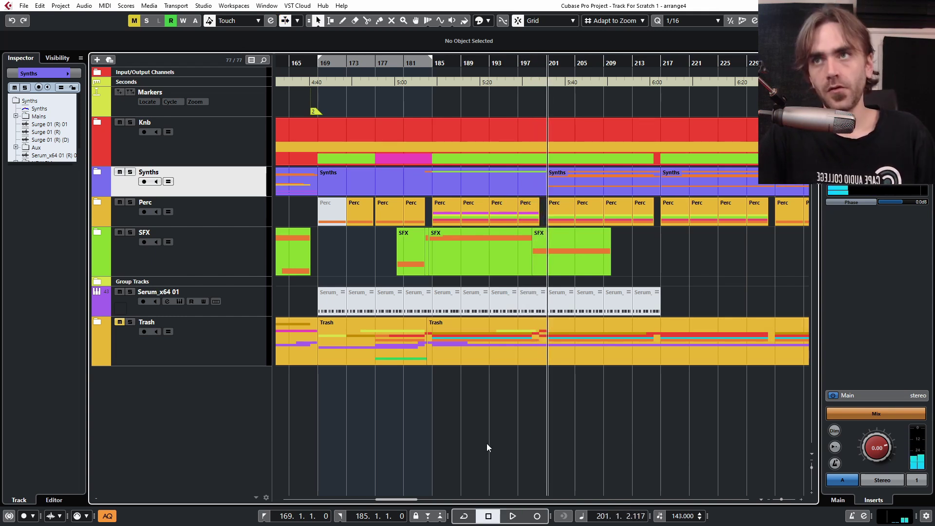
- Set the locator range to bars 185 to 201 and place the cursor at bar 185
click(347, 73)
click(333, 184)
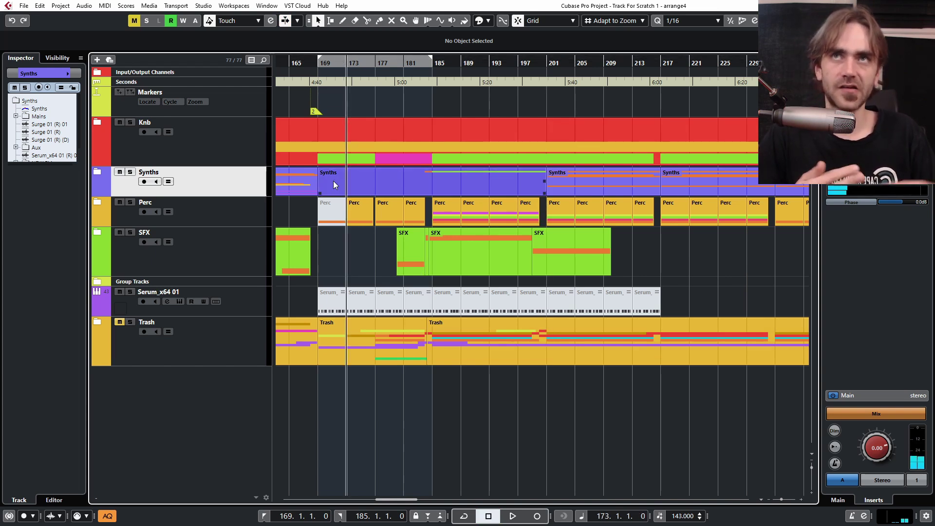
click(390, 275)
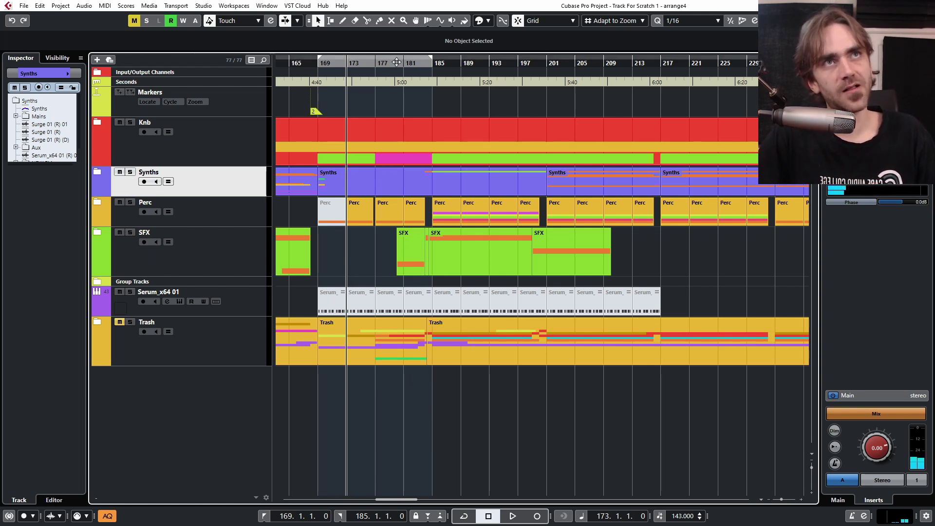
drag(435, 66, 526, 60)
click(432, 66)
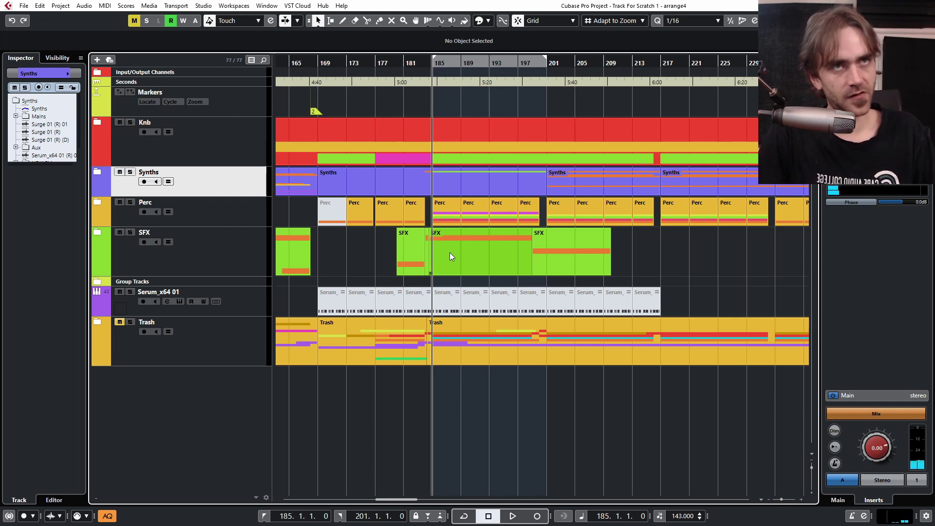
- Expand the Synths folder to show its tracks around bars 185 to 201
click(98, 177)
scroll(152, 233, down, 3)
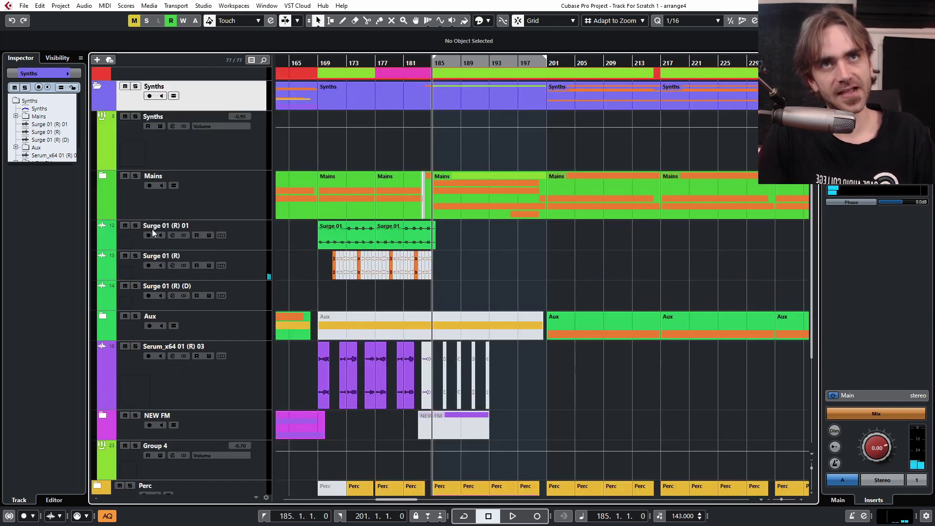
- Expand the Mains folder, solo Serum_x64 01 (D) (R) 04, play it from bar 185, then unsolo it and stop
click(103, 176)
click(141, 226)
key(space)
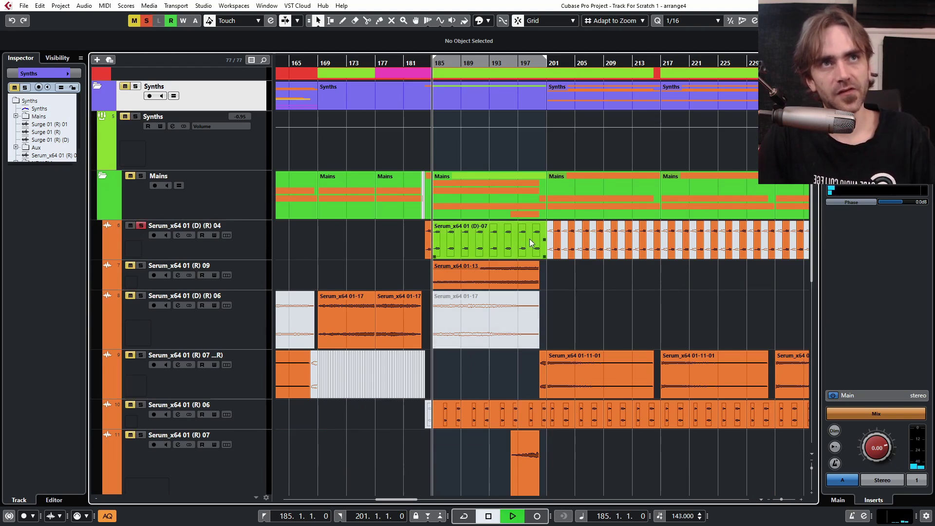
click(142, 226)
key(space)
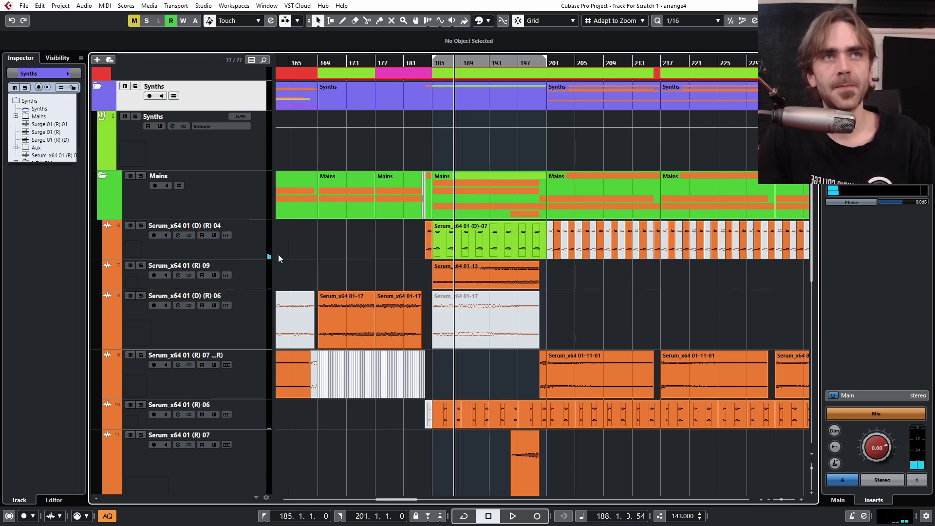
- Solo Serum_x64 01 (R) 06 and Serum_x64 01 (D) (R) 04 together, play from bar 185 and stop before bar 201
click(141, 405)
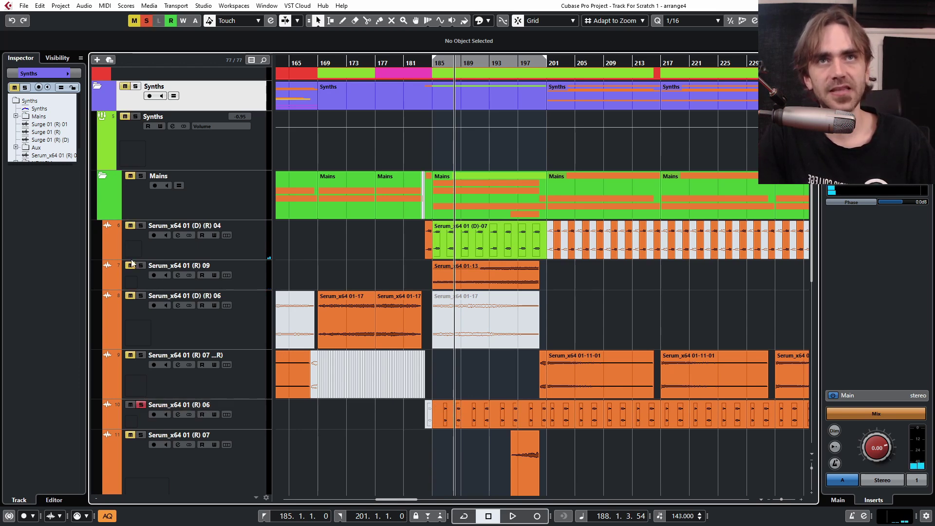
click(142, 225)
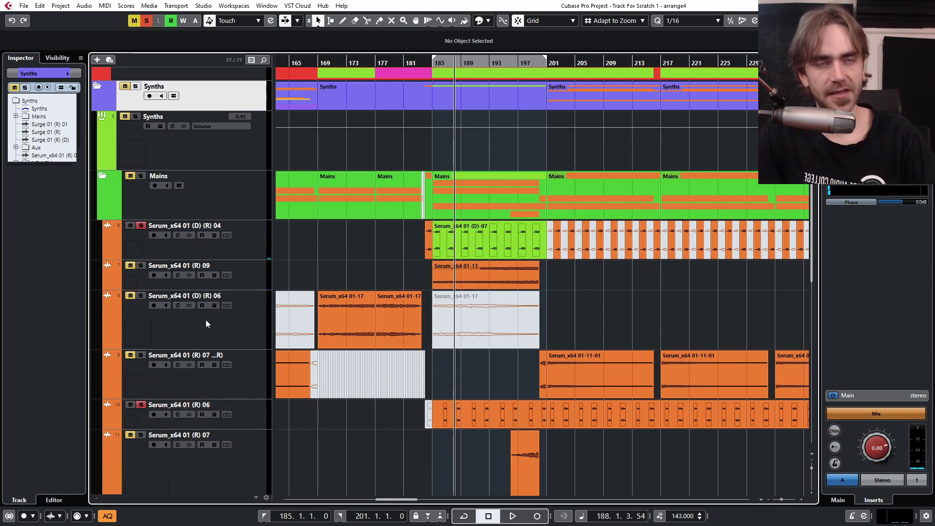
key(space)
scroll(510, 373, down, 4)
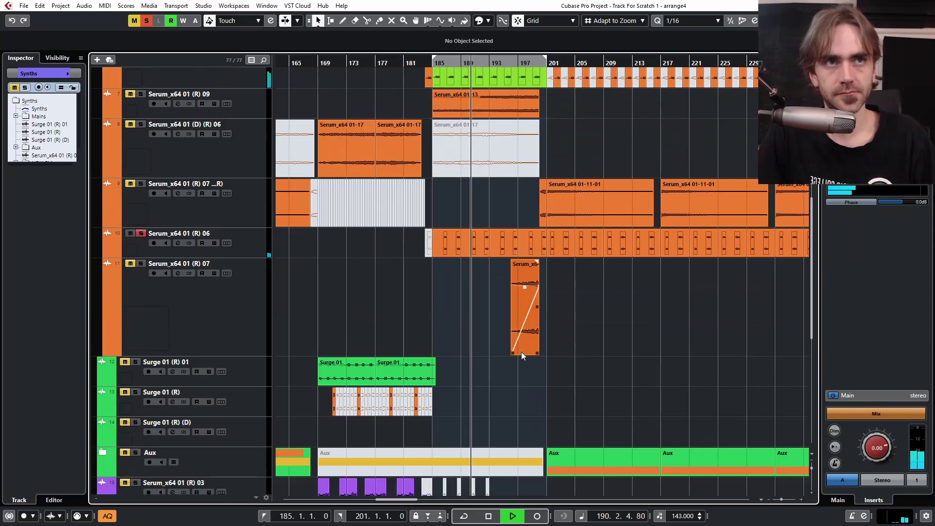
scroll(497, 367, up, 6)
scroll(493, 370, down, 4)
scroll(504, 367, up, 4)
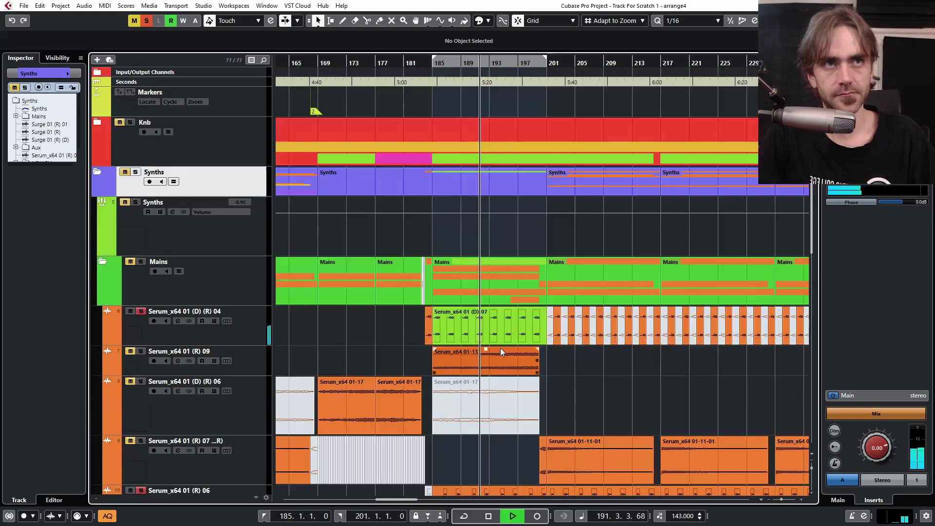
scroll(538, 365, down, 2)
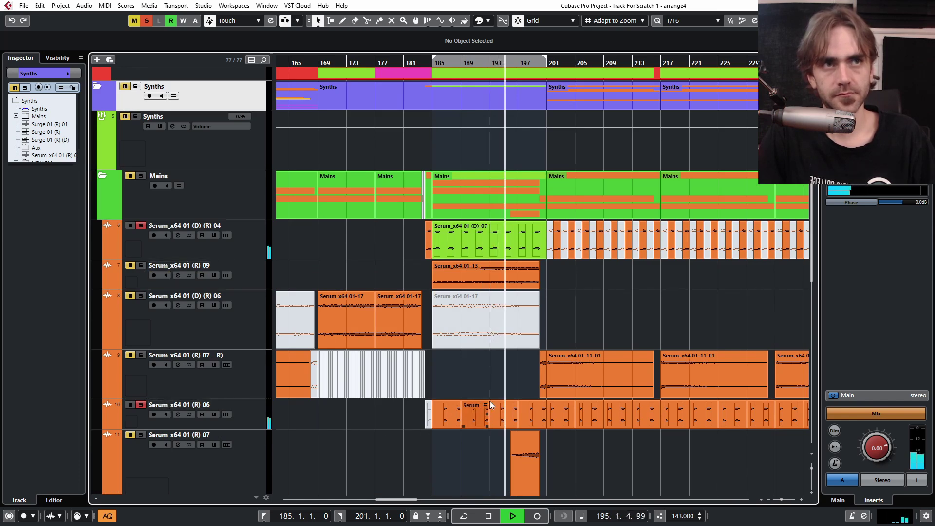
scroll(503, 442, down, 2)
scroll(512, 417, up, 2)
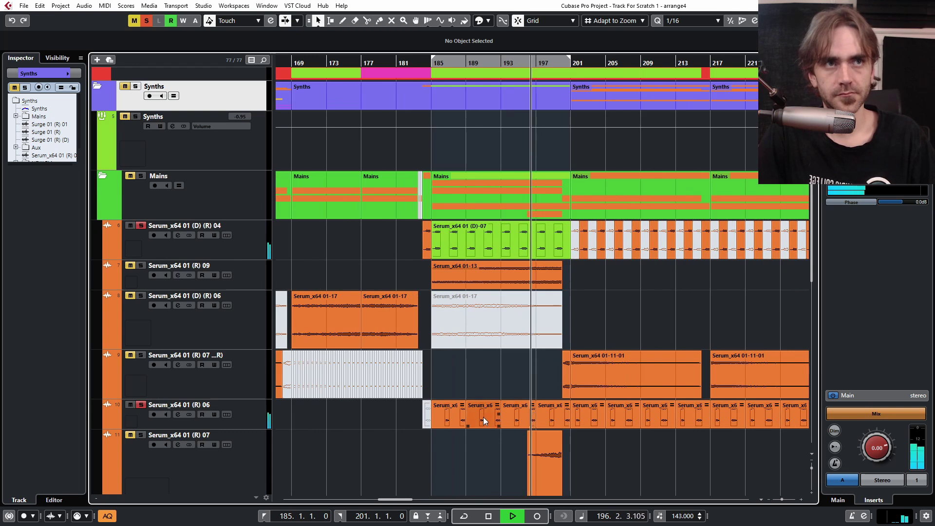
click(256, 412)
key(space)
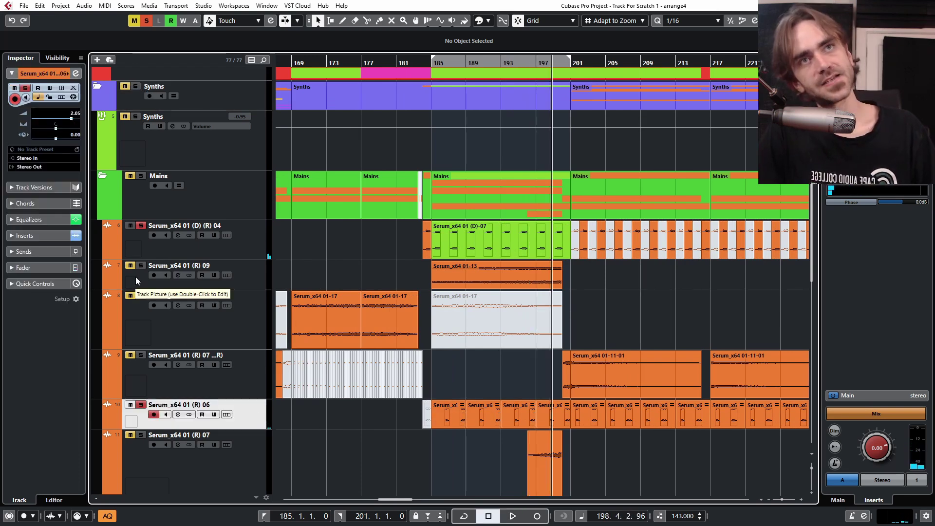
- Raise Serum_x64 01 (R) 09 to -0.47 dB, solo it with the two soloed tracks and play from bar 185
click(135, 276)
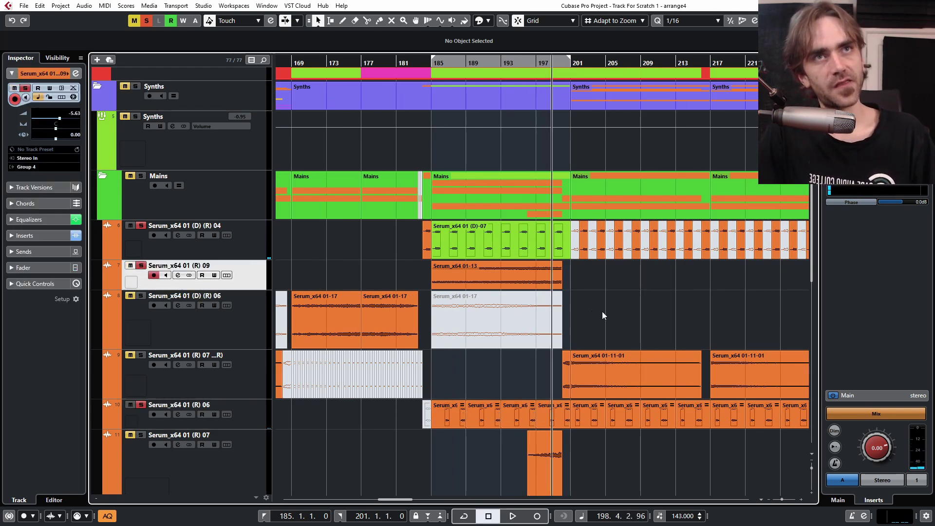
drag(60, 118, 67, 118)
key(space)
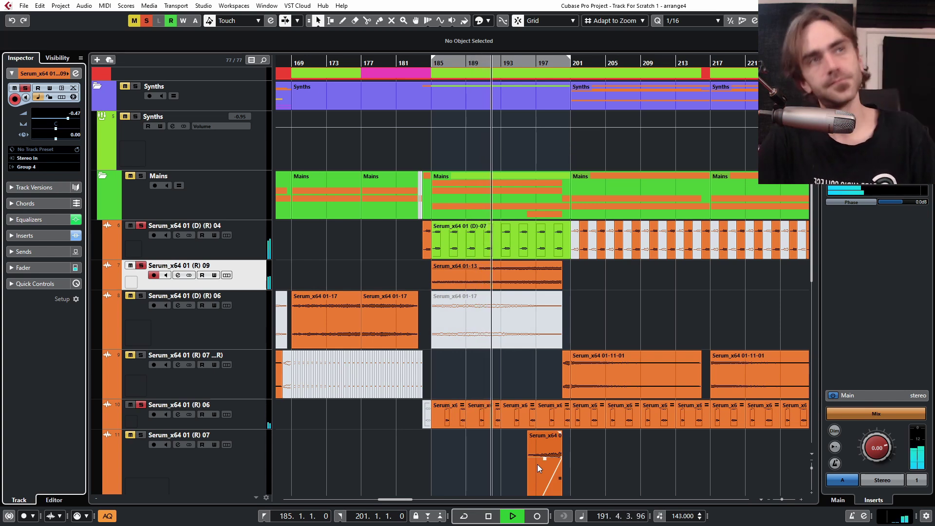
click(530, 374)
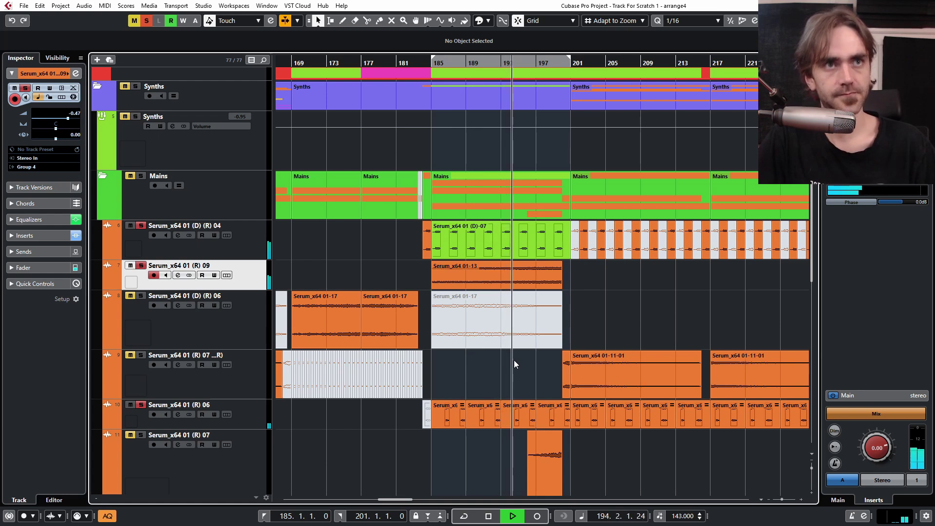
key(space)
- Select the Serum_x64 01-13 event and examine the surrounding Mains, Surge and Aux parts near bars 169 to 201
click(526, 278)
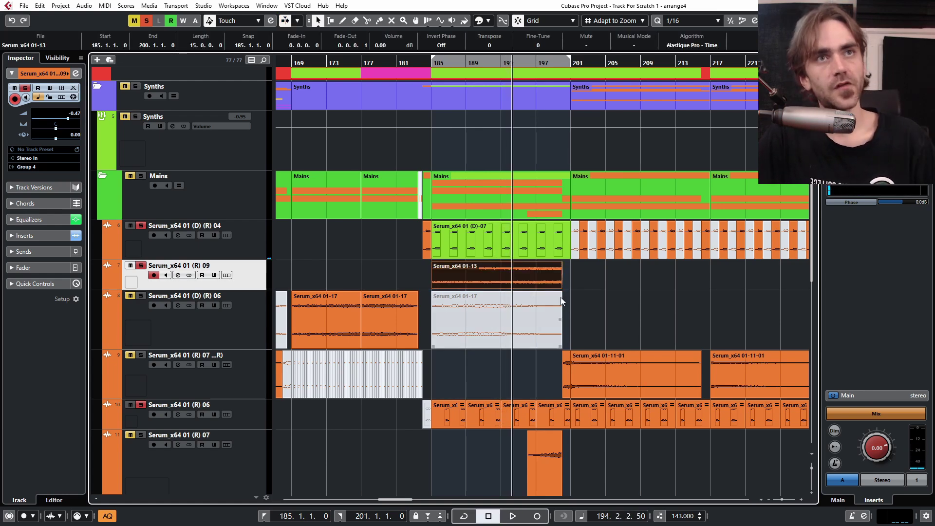
key(g)
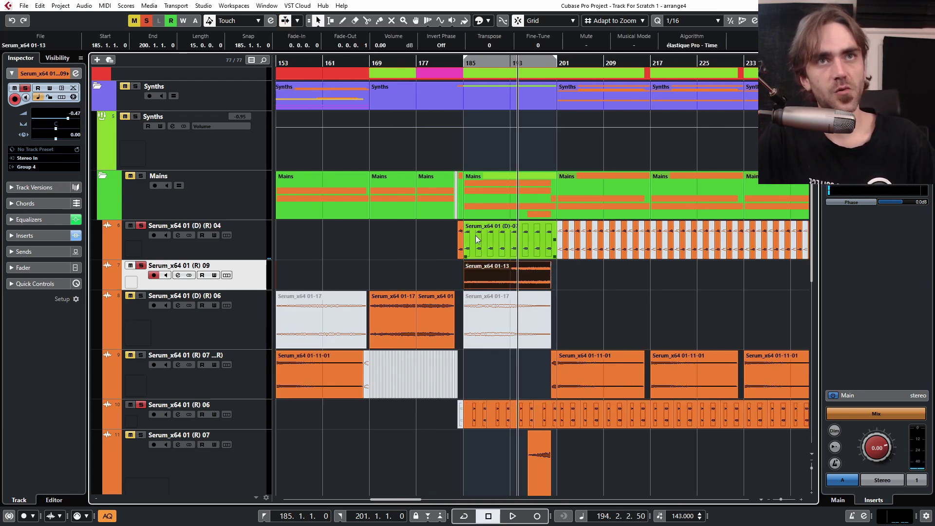
scroll(467, 281, right, 2)
scroll(499, 279, left, 3)
scroll(551, 295, down, 3)
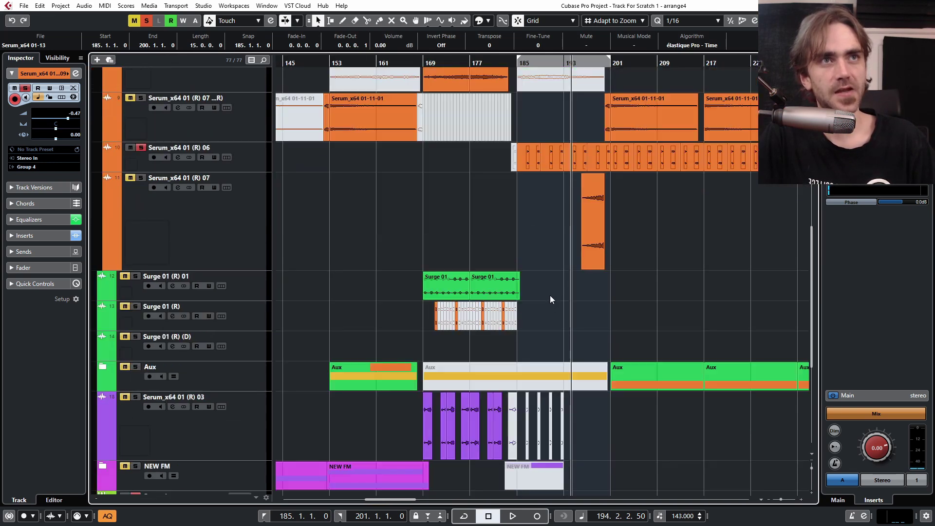
scroll(550, 295, up, 2)
scroll(552, 283, up, 1)
scroll(551, 279, up, 1)
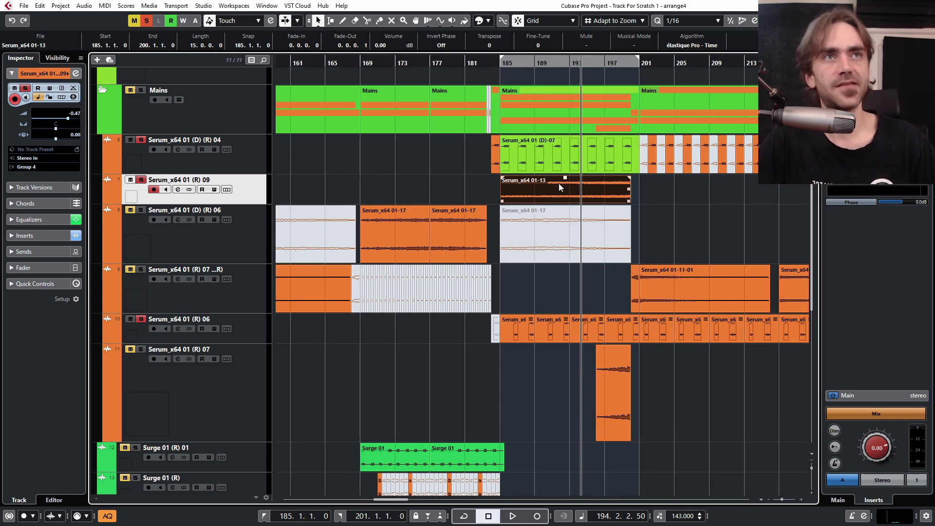
scroll(540, 191, right, 1)
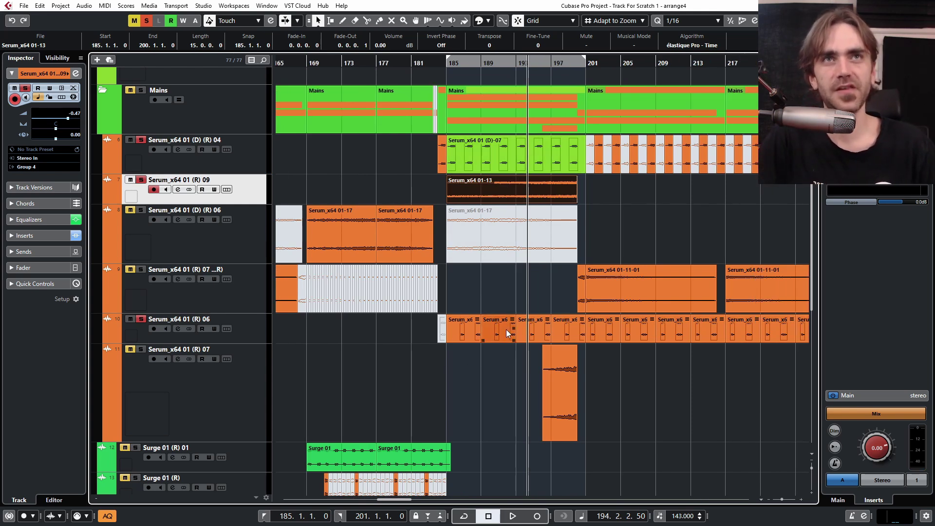
- Unsolo the Serum_x64 01 (R) 09 track and return the cursor to bar 185
click(141, 180)
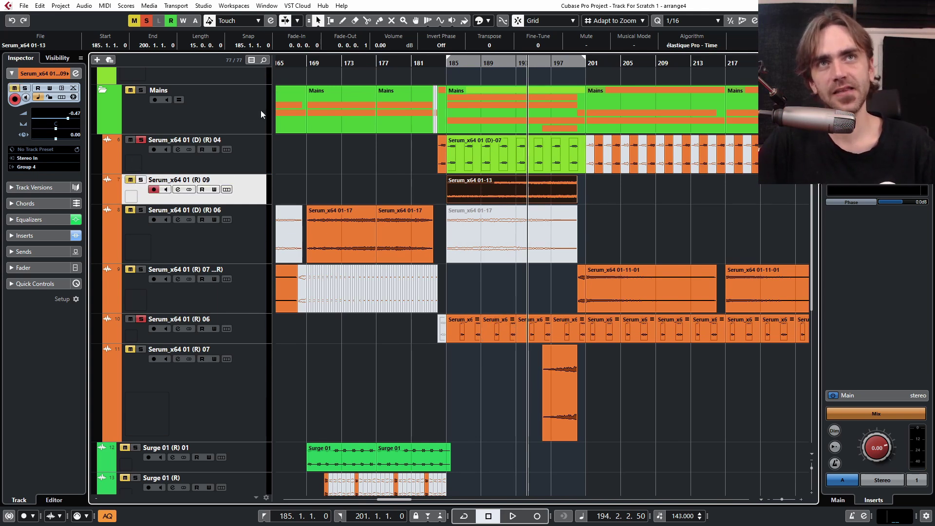
click(444, 66)
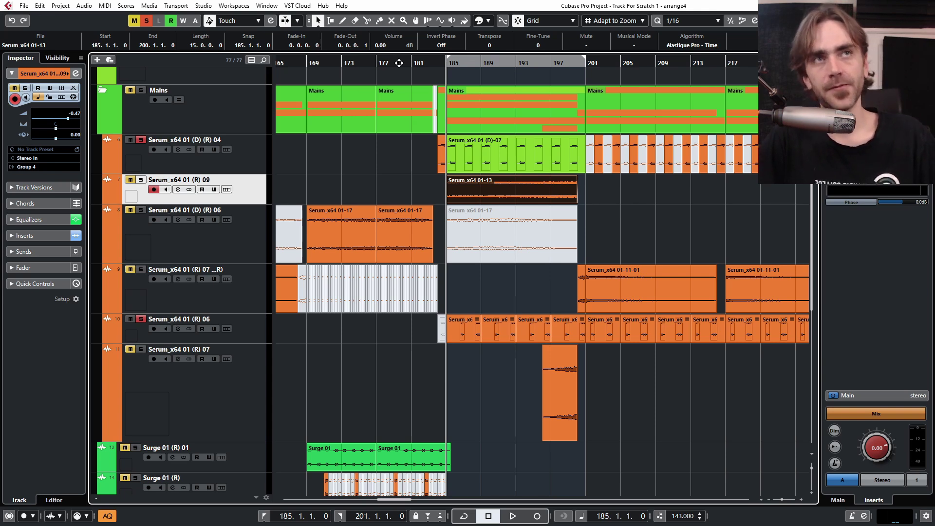
click(467, 92)
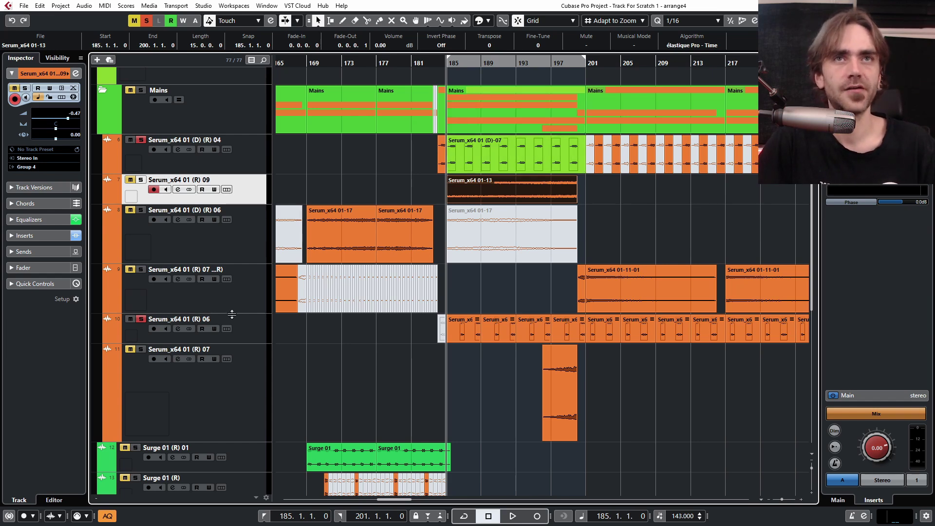
- Select the Serum_x64 01 (R) 06 track and enlarge the displayed waveforms around bar 185
click(253, 339)
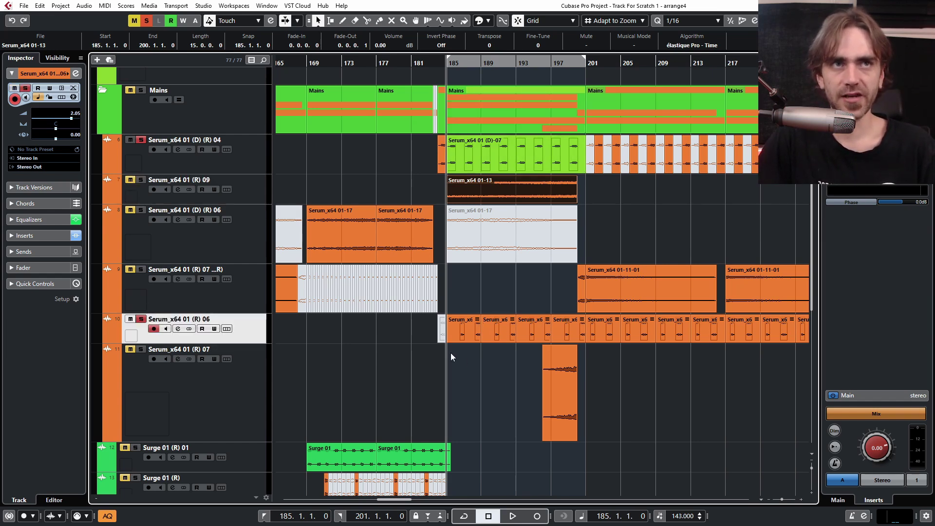
key(h)
key(h)
key(h)
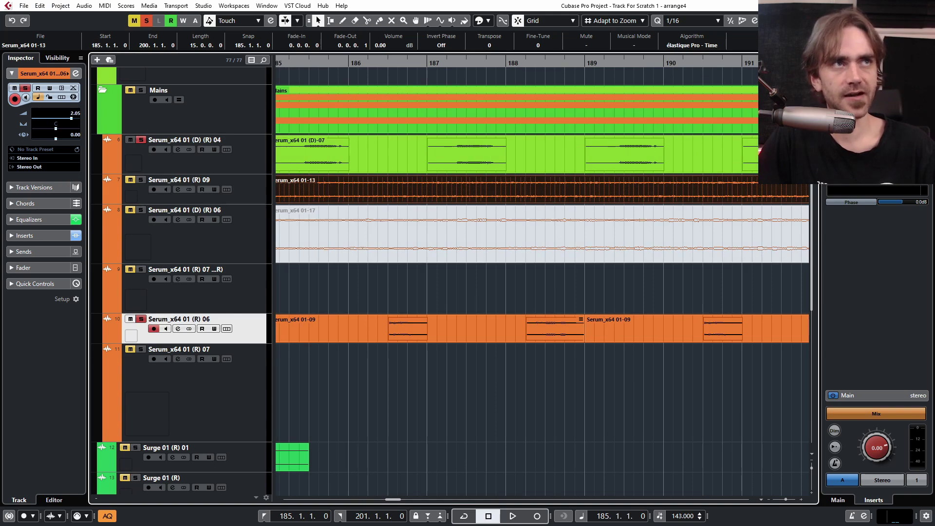
mouse_move(811, 97)
mouse_down()
mouse_move(812, 73)
mouse_move(811, 85)
mouse_up()
scroll(630, 302, down, 2)
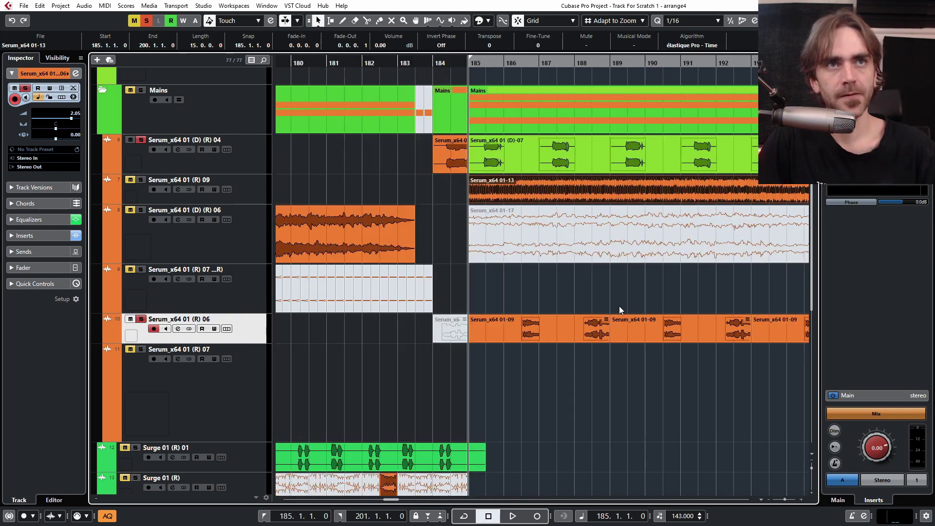
- Examine the repeated Serum_x64 01-09 parts from bar 185 and select the first one, spanning bars 185 to 189
scroll(586, 343, right, 2)
scroll(580, 340, down, 2)
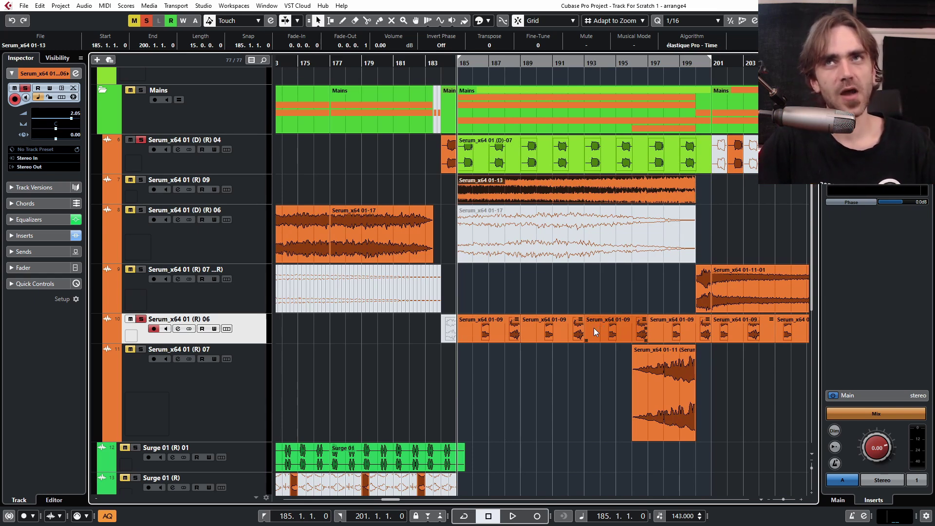
scroll(592, 326, down, 6)
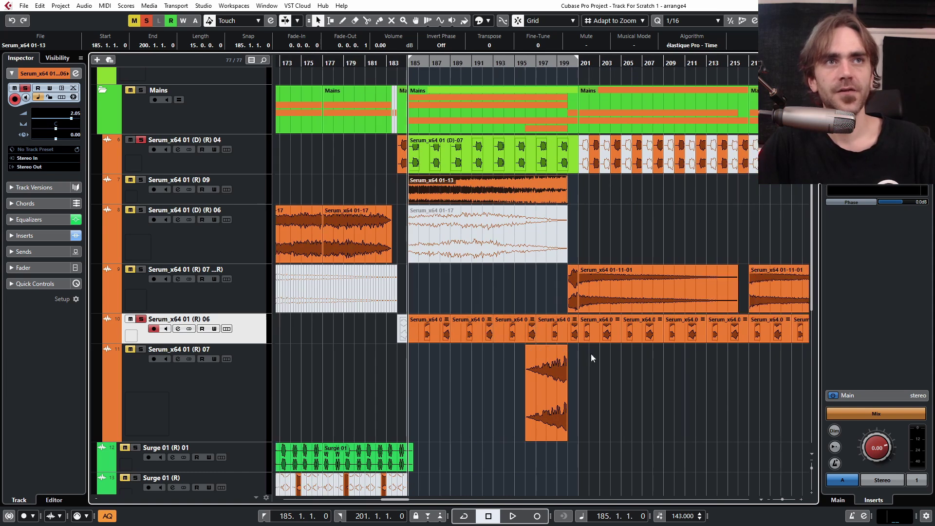
scroll(539, 425, up, 6)
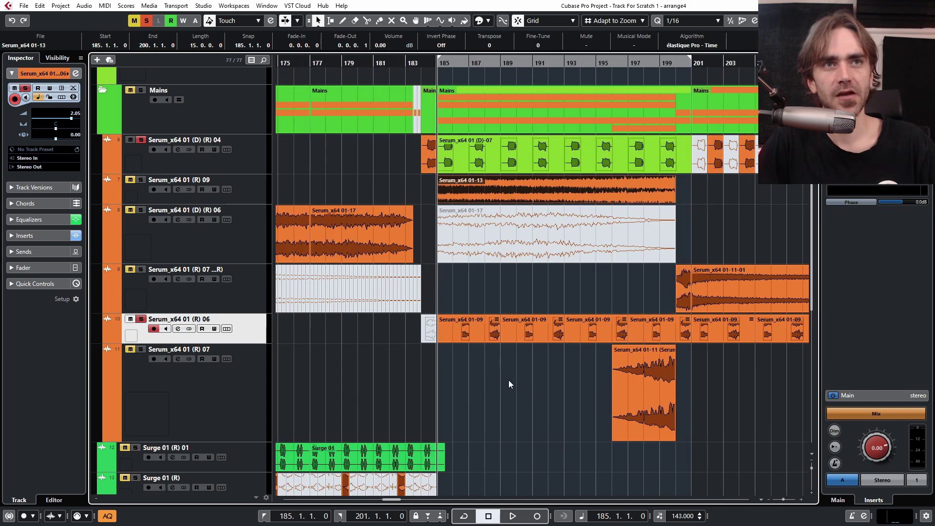
click(483, 336)
scroll(501, 340, up, 4)
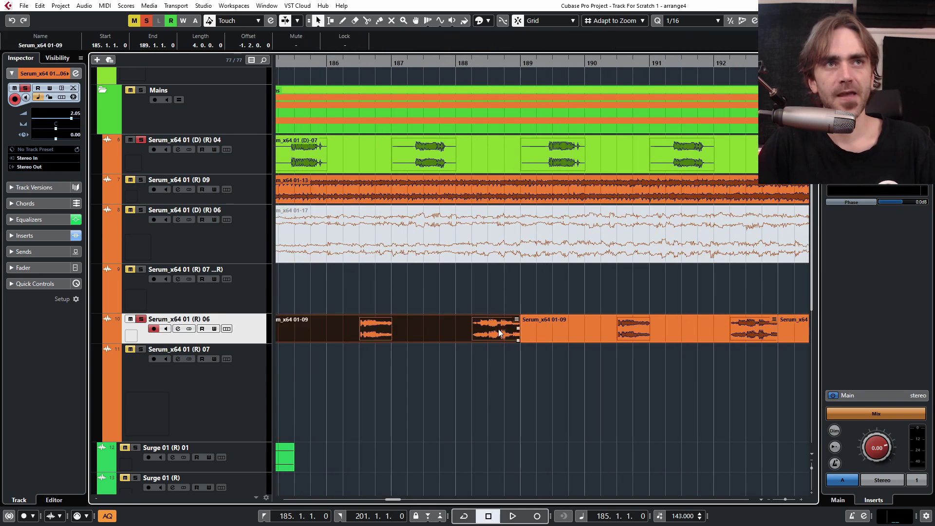
scroll(497, 336, left, 3)
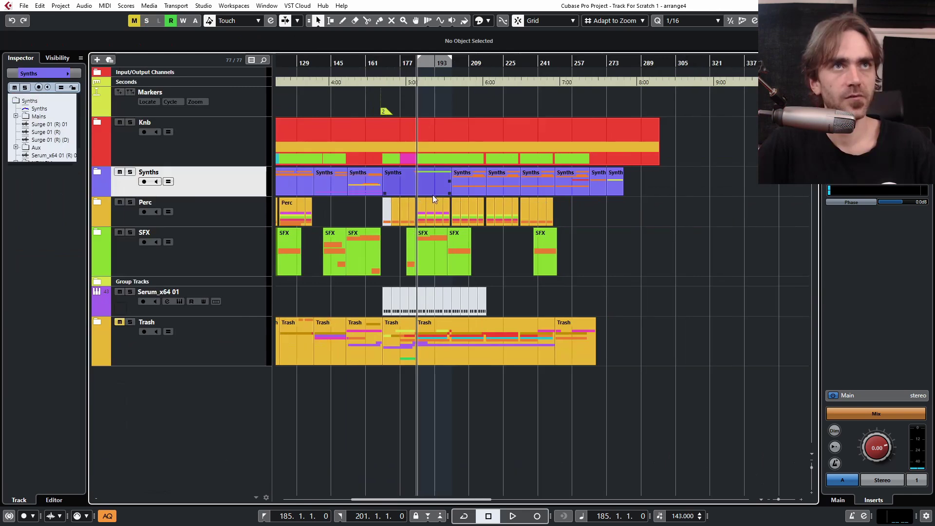
- Move marker 2 to bar 185 in the arrangement overview
scroll(428, 153, left, 2)
scroll(427, 153, down, 4)
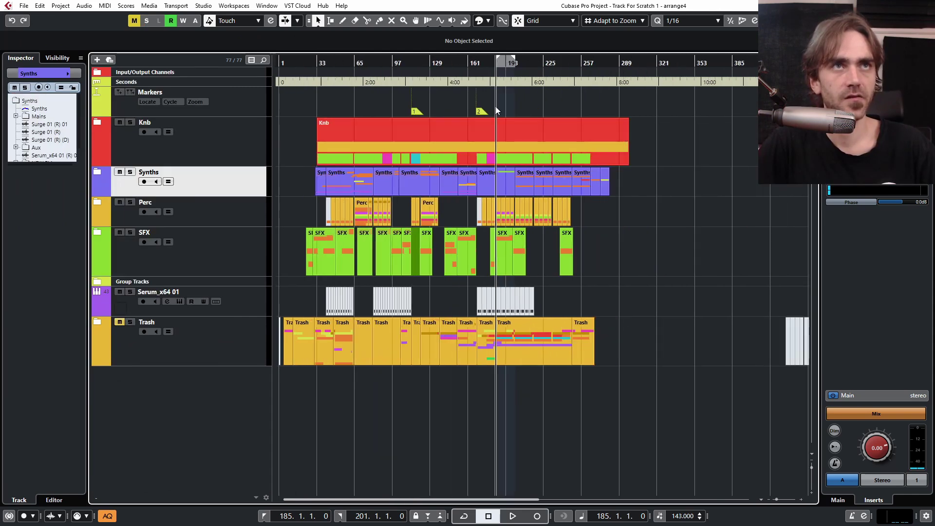
scroll(495, 107, up, 5)
drag(438, 112, 501, 113)
scroll(512, 115, down, 3)
scroll(521, 122, down, 2)
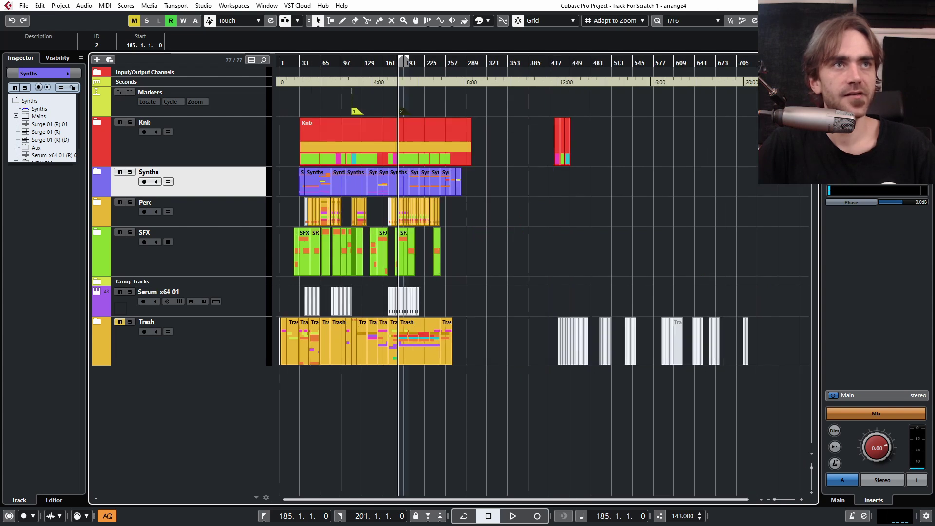
- Select everything in the arrangement and shift it later so marker 2 lands at bar 493, with the cursor there
key(ctrl+a)
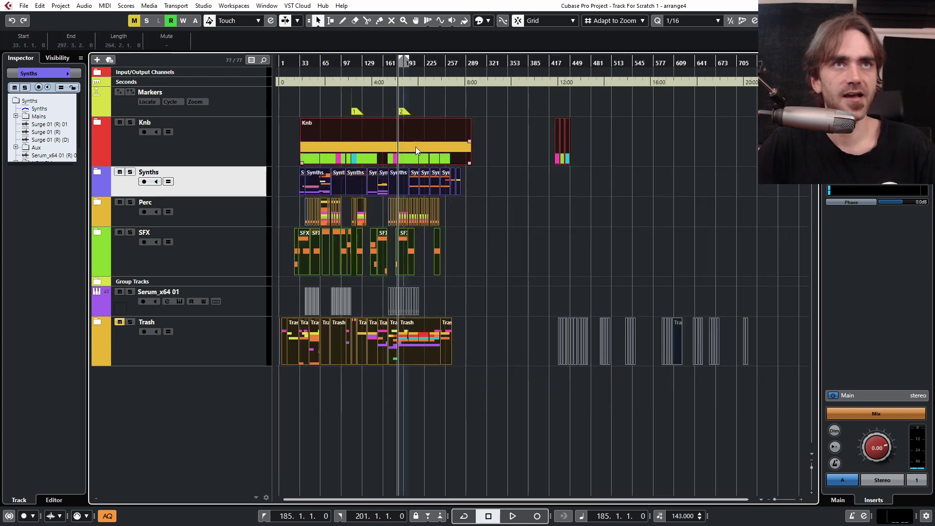
drag(399, 129, 604, 150)
click(455, 120)
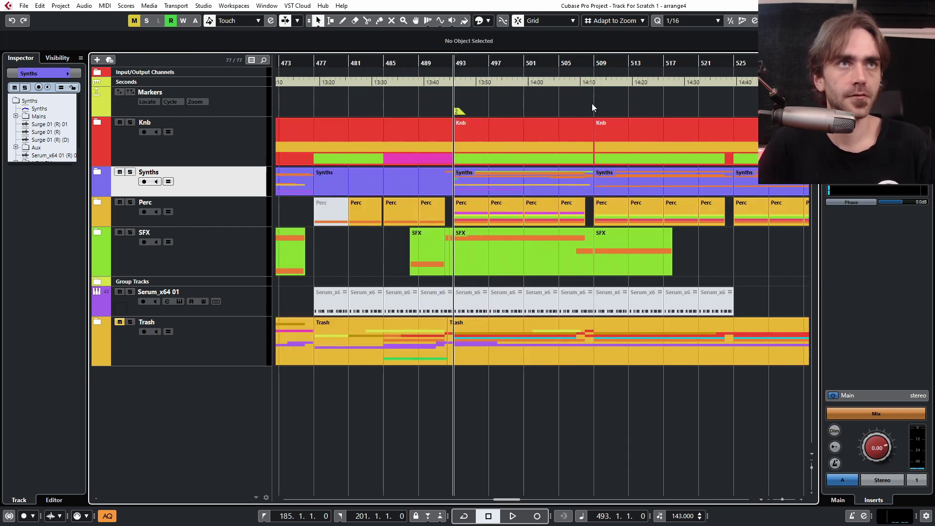
- Select the Knb, Synths, Perc and SFX events in bars 493 to 509 and move them earlier in the timeline
drag(591, 104, 462, 276)
scroll(497, 211, down, 5)
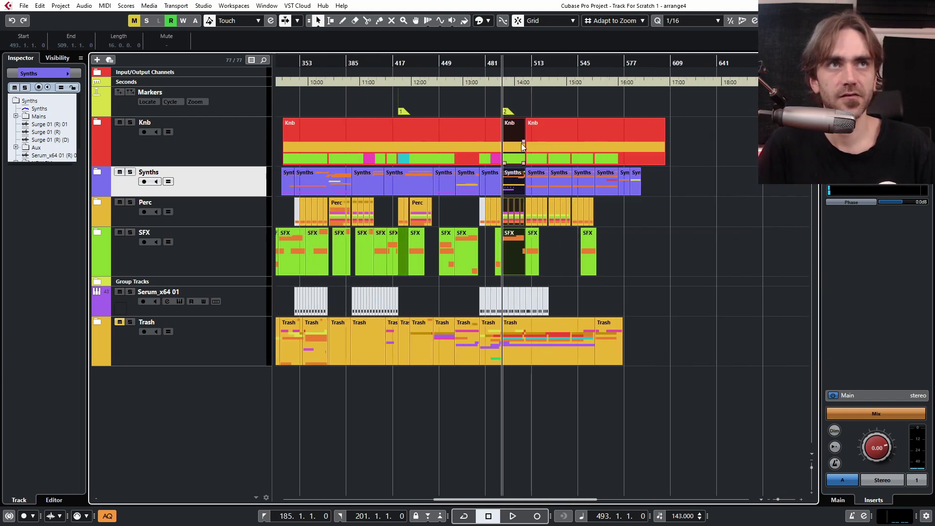
drag(516, 156, 454, 182)
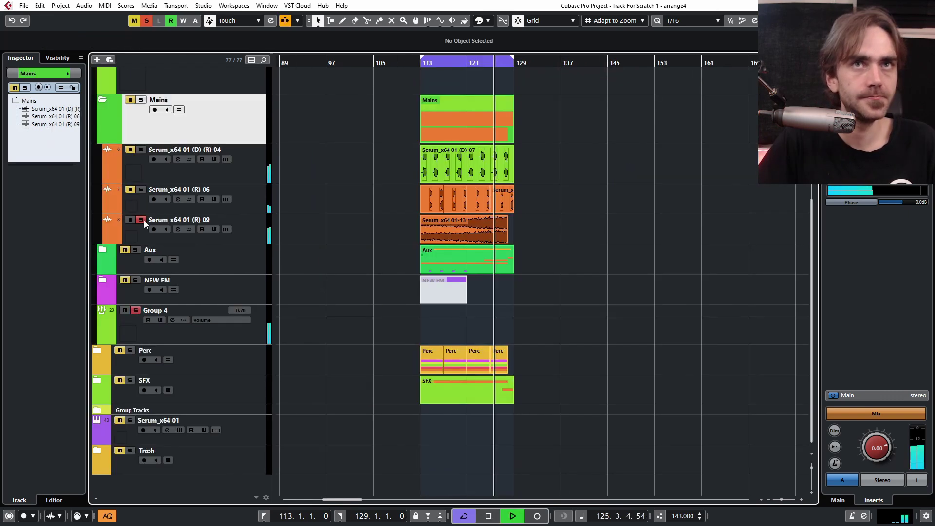
- Unsolo the Serum_x64 01 (R) 09 track and mute it while the section at bars 113 to 129 cycles
click(141, 220)
click(130, 220)
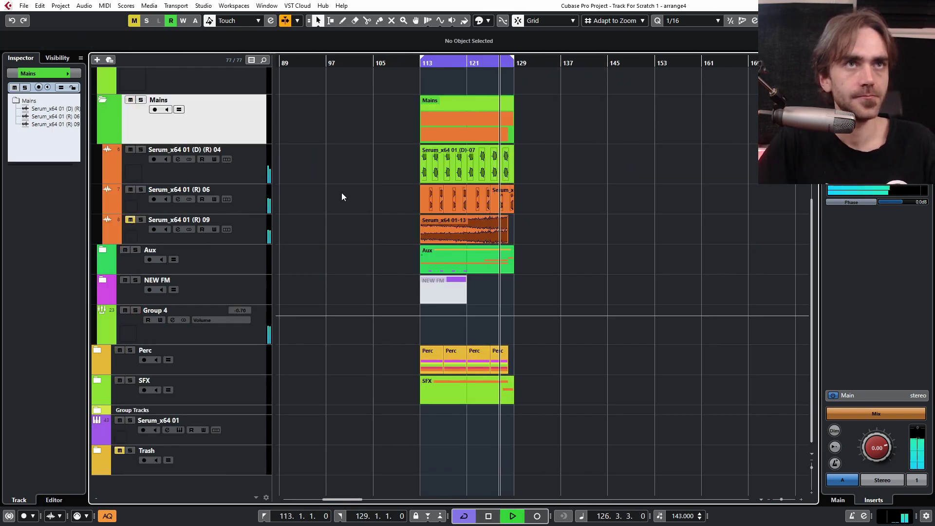
- Show the system performance meter in the transport bar
scroll(341, 197, up, 2)
click(240, 211)
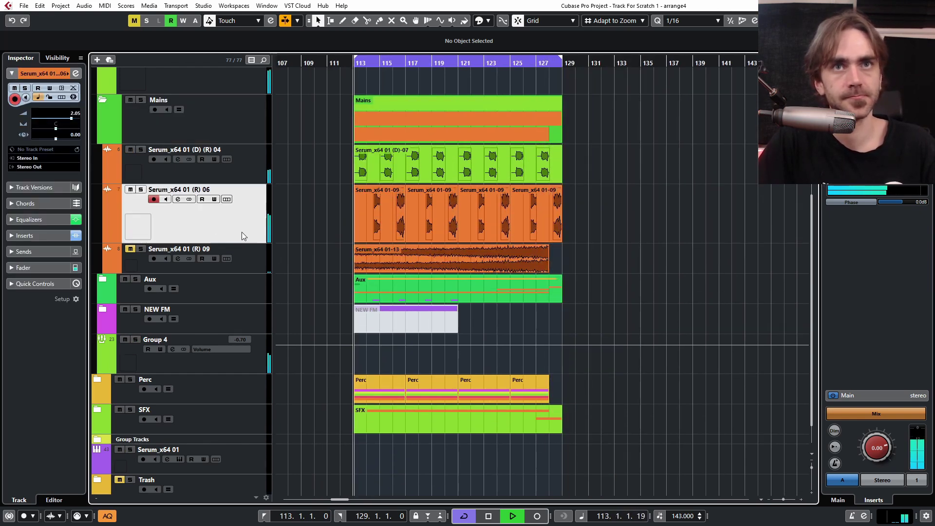
scroll(355, 219, down, 2)
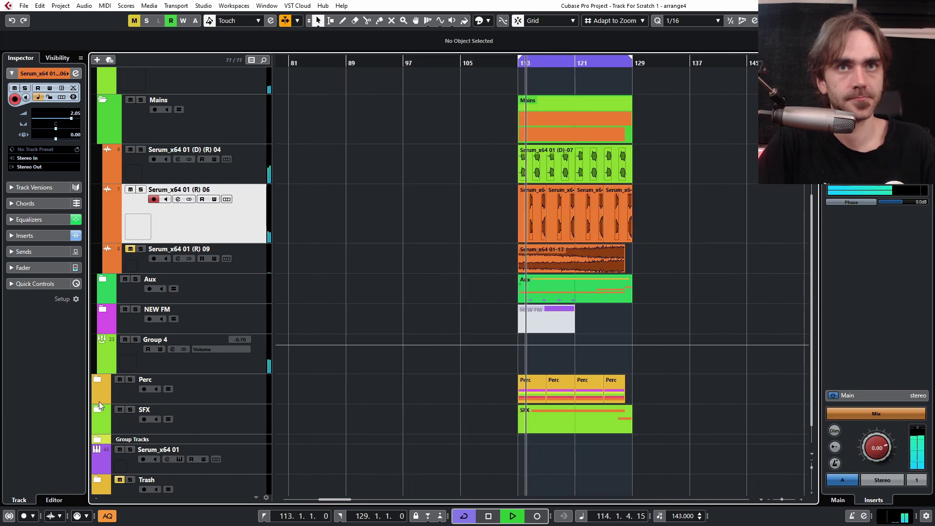
right_click(200, 515)
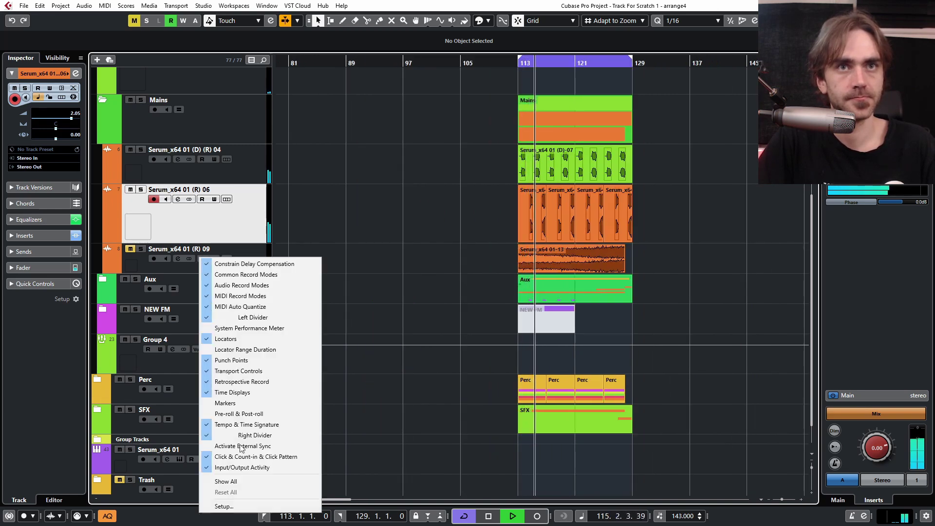
click(253, 354)
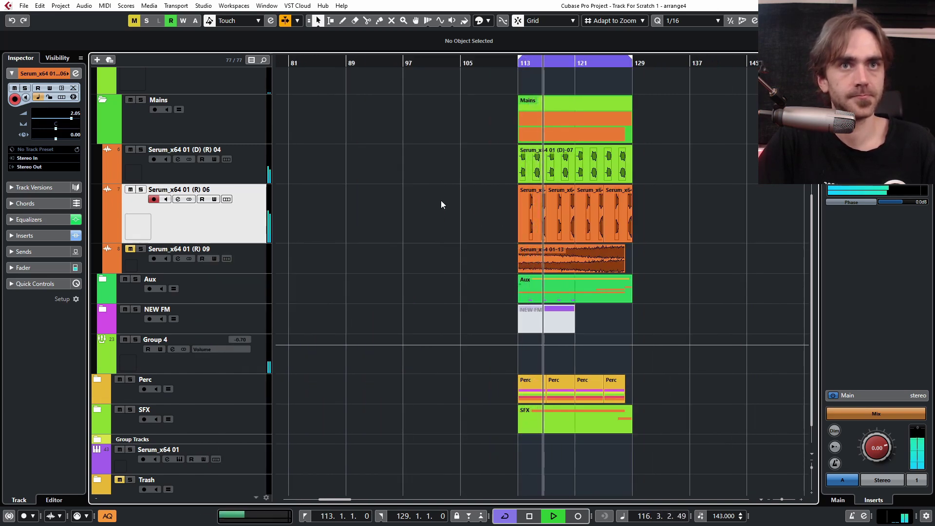
- Open the Trash folder and move the last Serum_x64 01 events onto its MIDI 01 track, starting at bar 515
scroll(463, 192, down, 1)
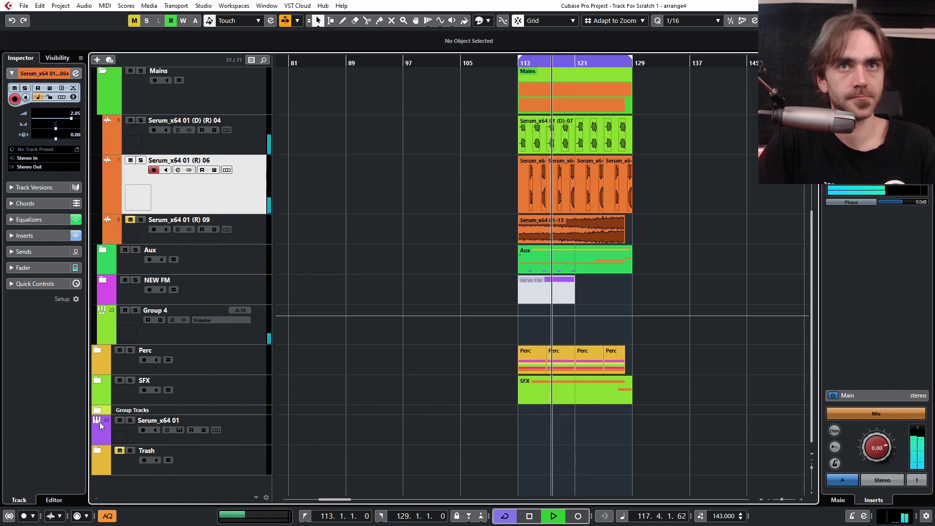
scroll(386, 436, down, 8)
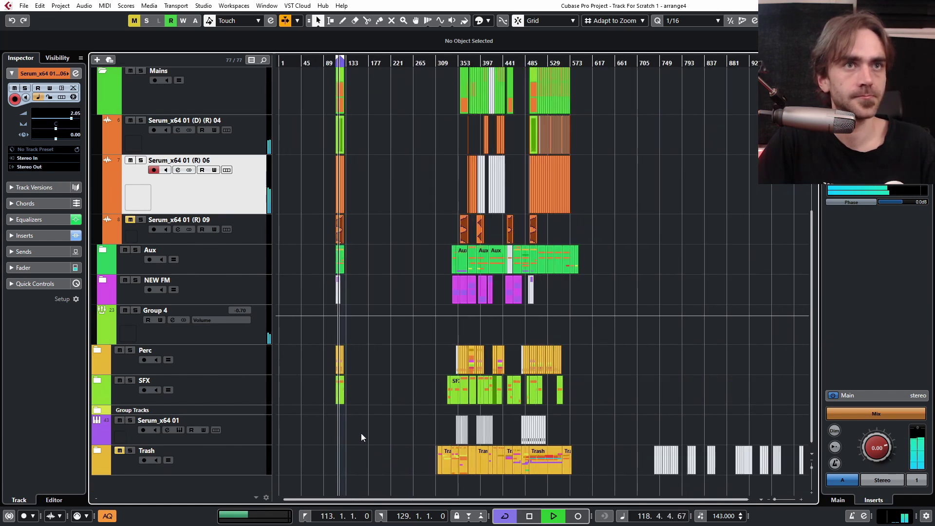
scroll(380, 429, up, 2)
scroll(707, 480, up, 8)
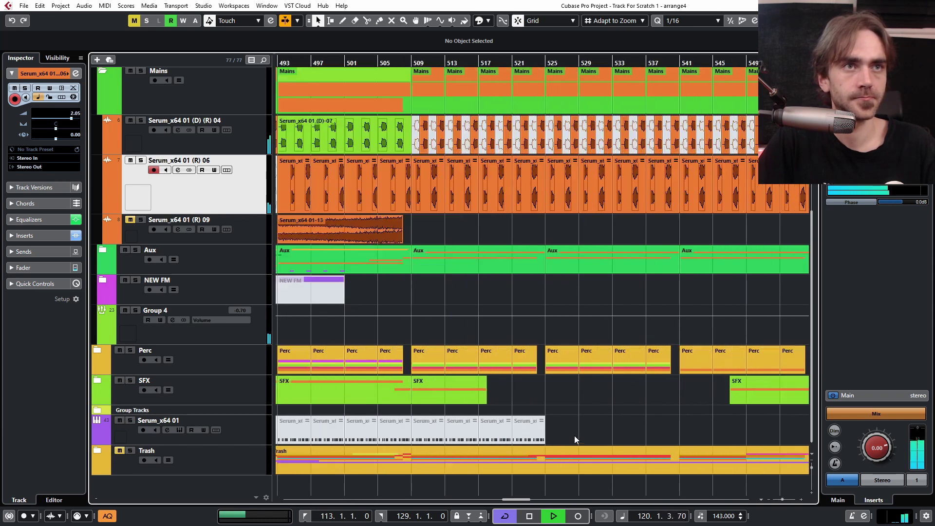
scroll(548, 426, down, 4)
click(97, 453)
scroll(486, 418, down, 5)
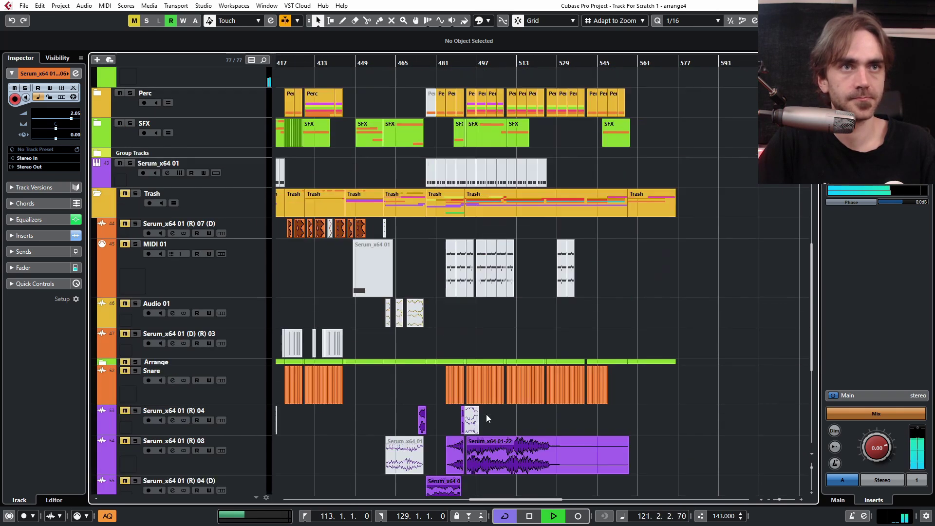
scroll(612, 222, left, 3)
drag(666, 178, 632, 279)
scroll(398, 126, left, 6)
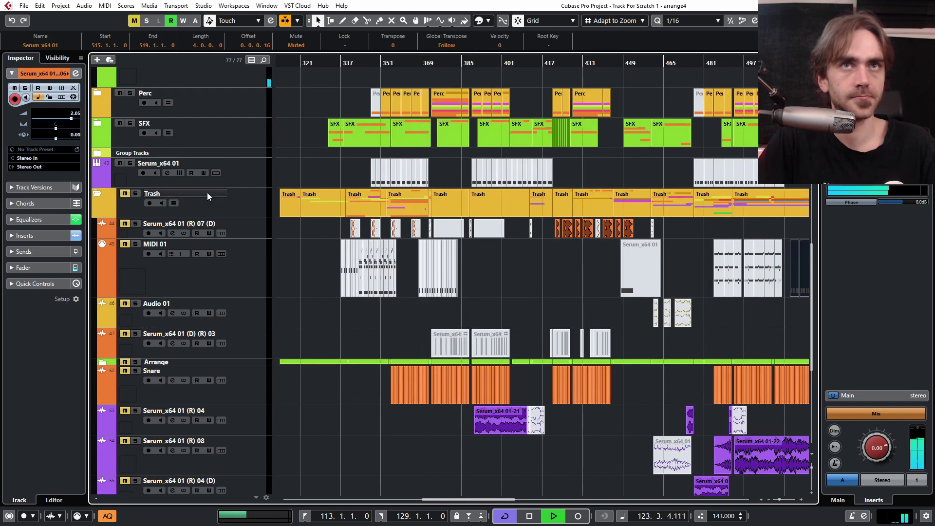
click(247, 175)
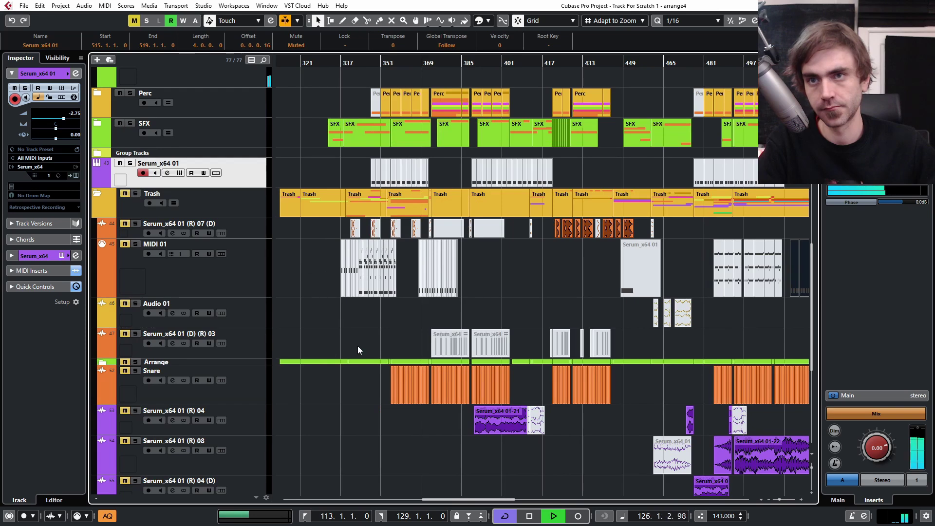
- Move the last two Surge 01 events onto the MIDI 01 track, starting at bar 542
scroll(358, 346, down, 5)
scroll(549, 455, right, 4)
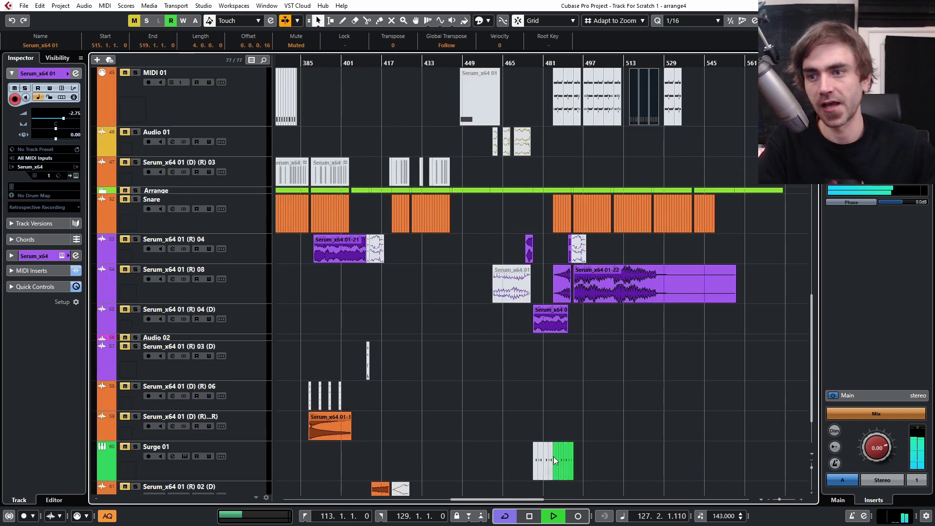
click(565, 463)
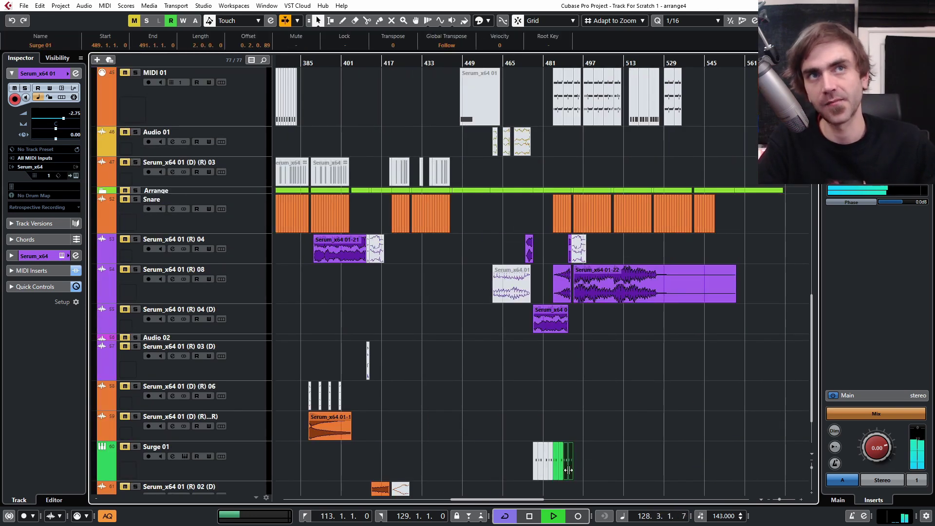
drag(566, 475, 699, 112)
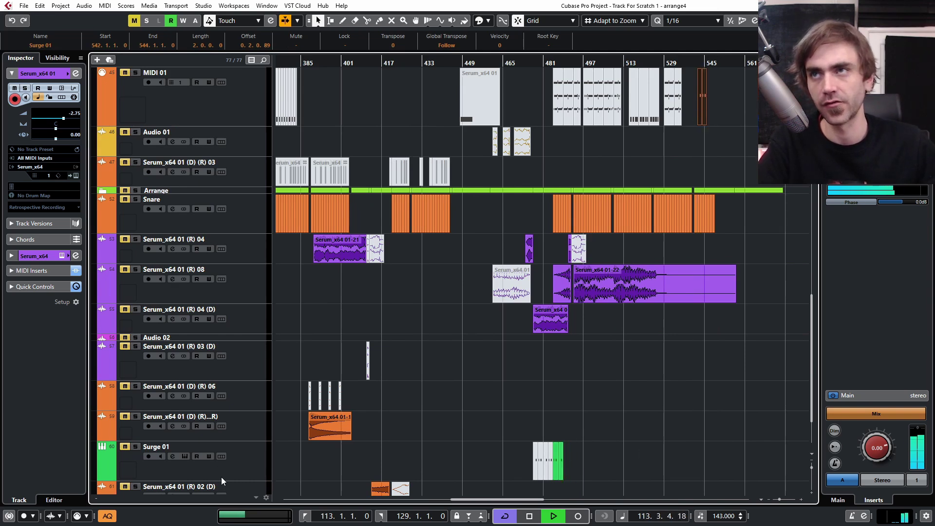
- Remove the Surge 01 track from the Trash folder
right_click(240, 478)
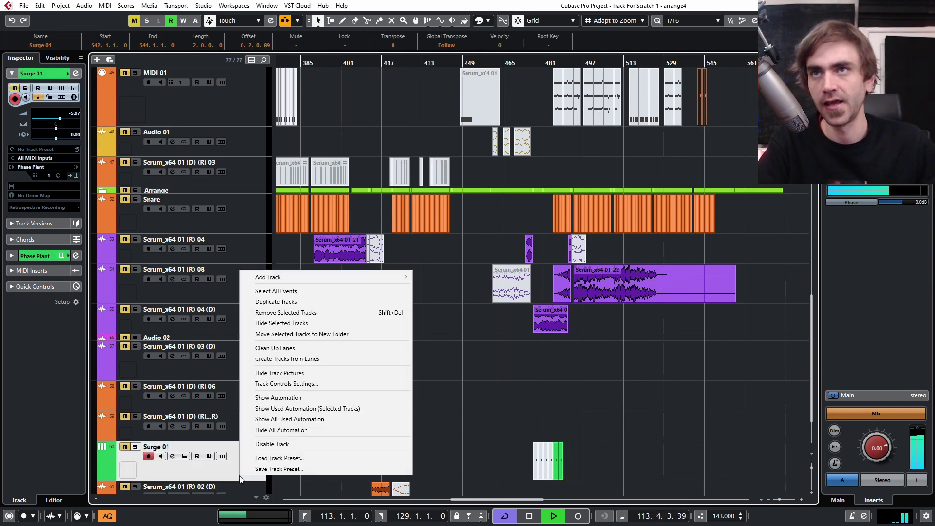
click(298, 309)
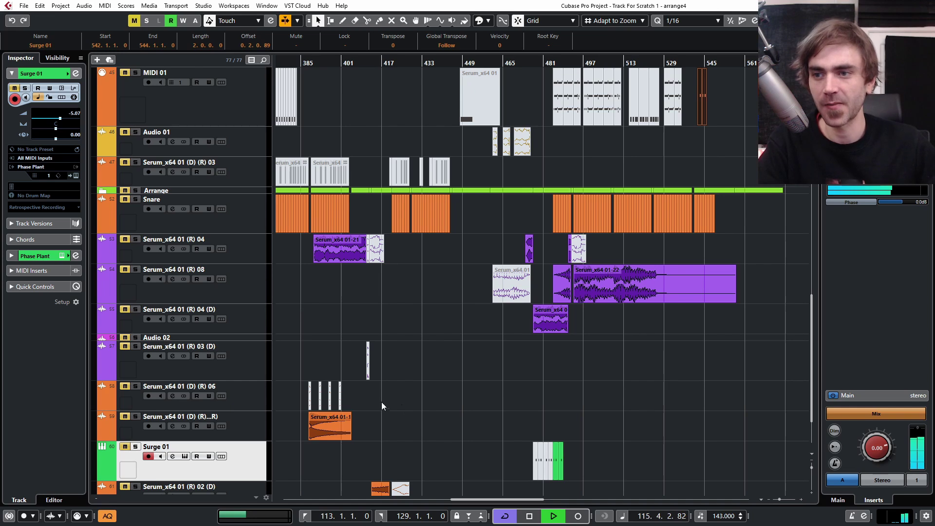
key(Delete)
- Collapse the Trash folder and remove the Serum_x64 01 instrument track above it
ctrl+scroll(389, 397, down, 5)
scroll(344, 408, up, 5)
click(97, 253)
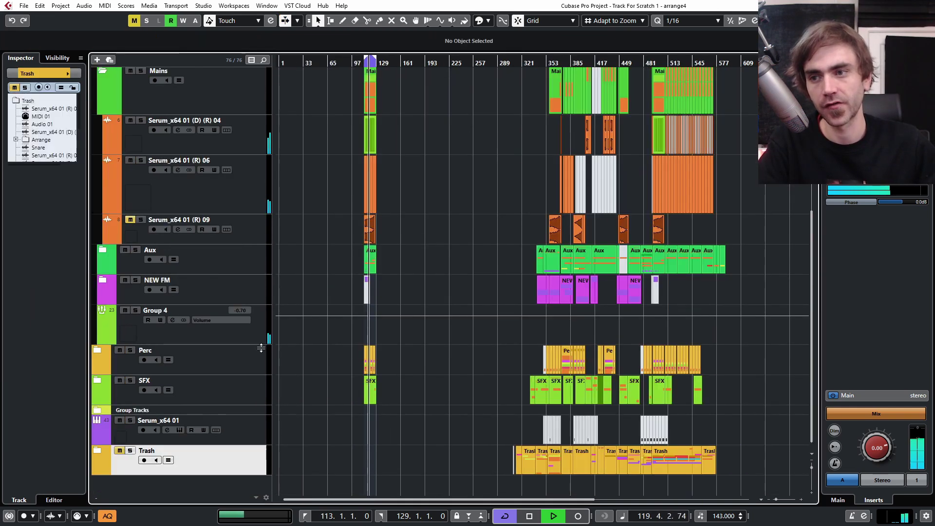
click(247, 441)
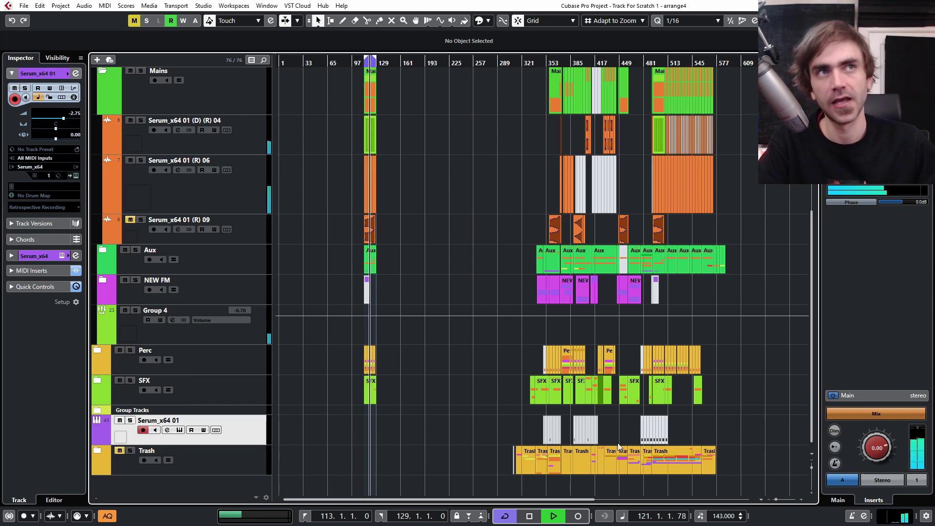
right_click(245, 426)
key(Escape)
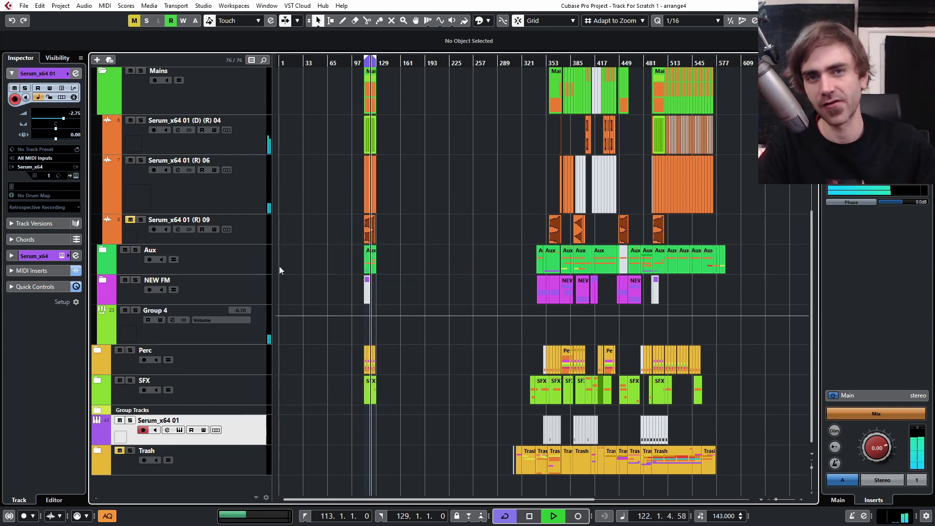
- Add a Surge instrument track below the Serum_x64 01 (R) 06 track
scroll(498, 253, up, 8)
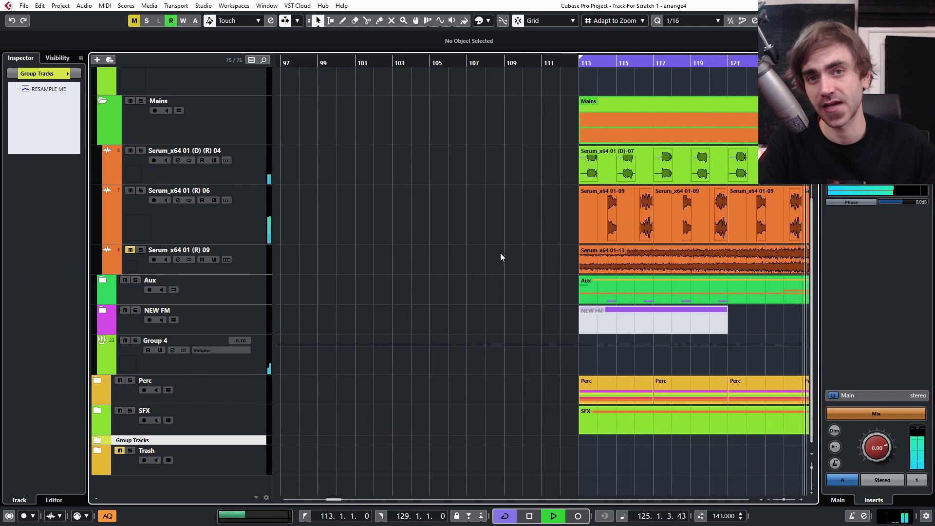
scroll(407, 247, left, 3)
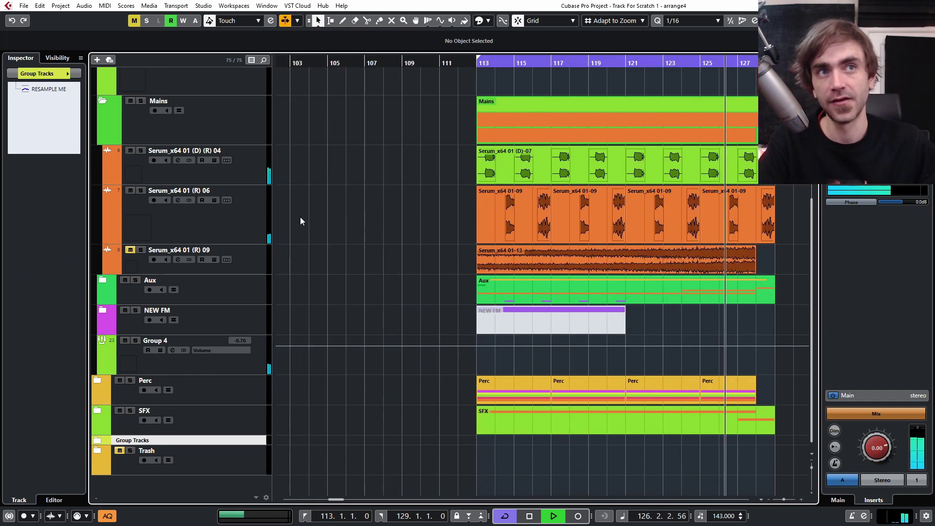
right_click(196, 225)
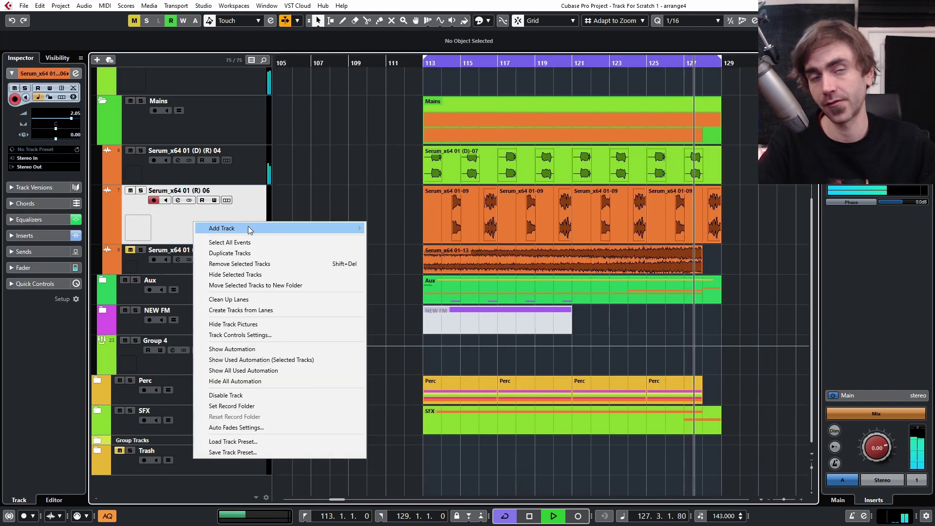
click(85, 226)
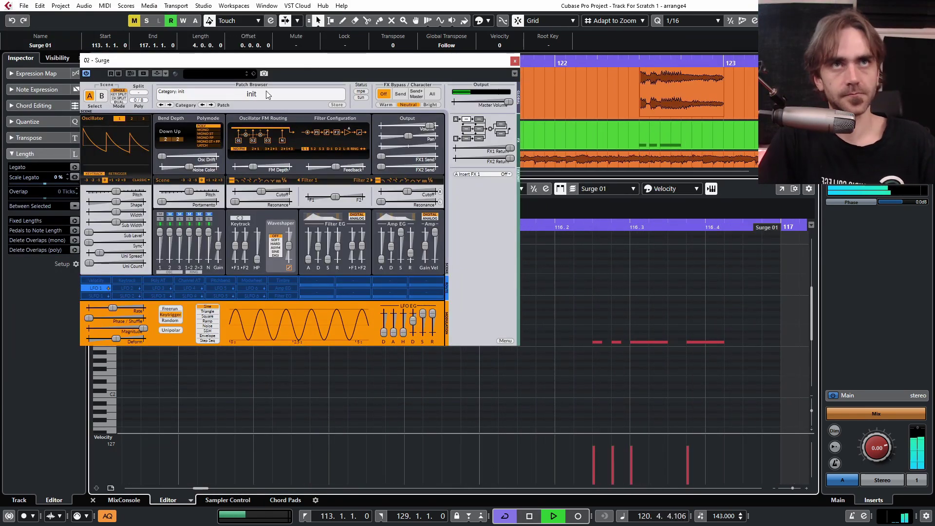
- Load the LD Grinder 1 patch in Surge and set the Surge 01 track volume to -8.68
click(322, 94)
click(419, 405)
click(222, 111)
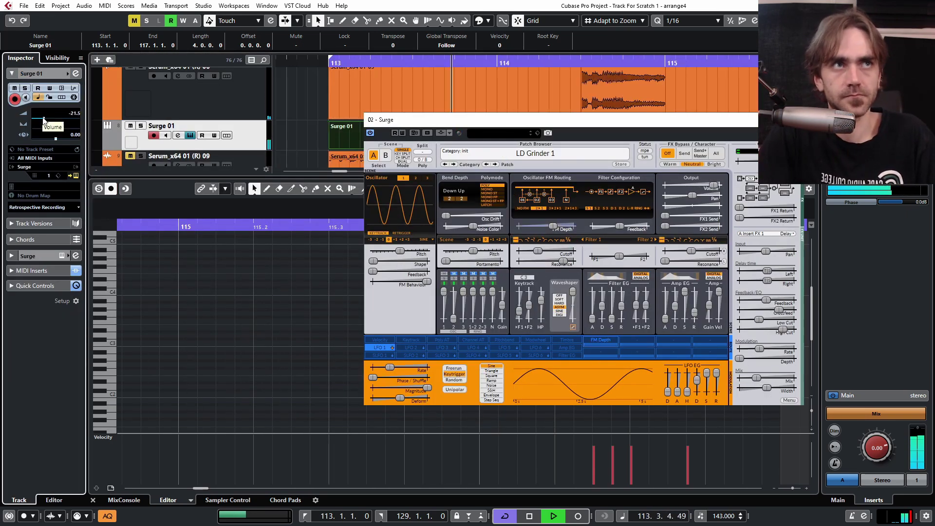
drag(44, 120, 52, 120)
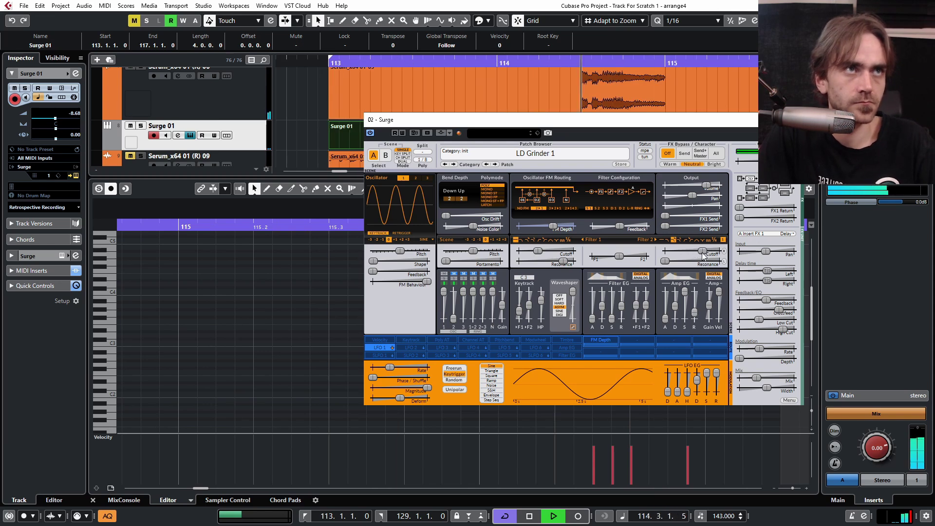
- Choose a type for Surge's Filter 2 and adjust its cutoff while the section cycles
click(668, 239)
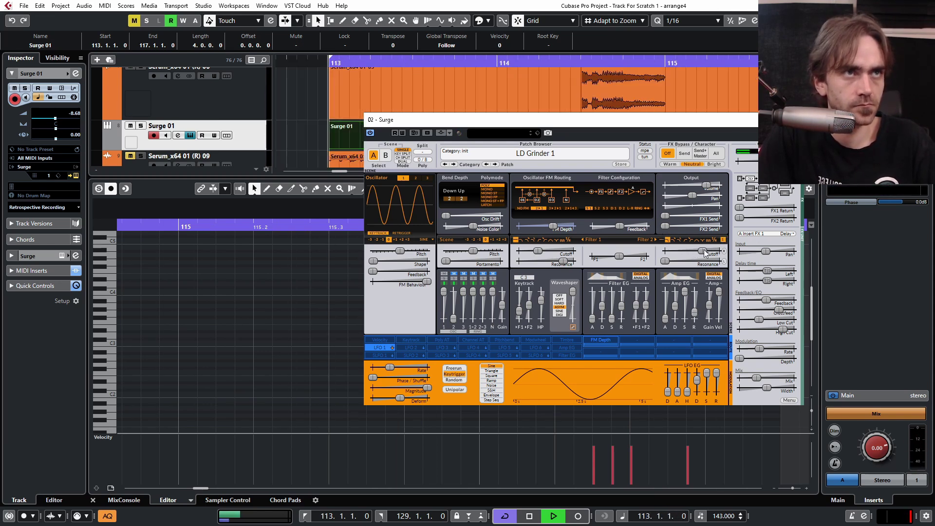
drag(702, 251, 696, 251)
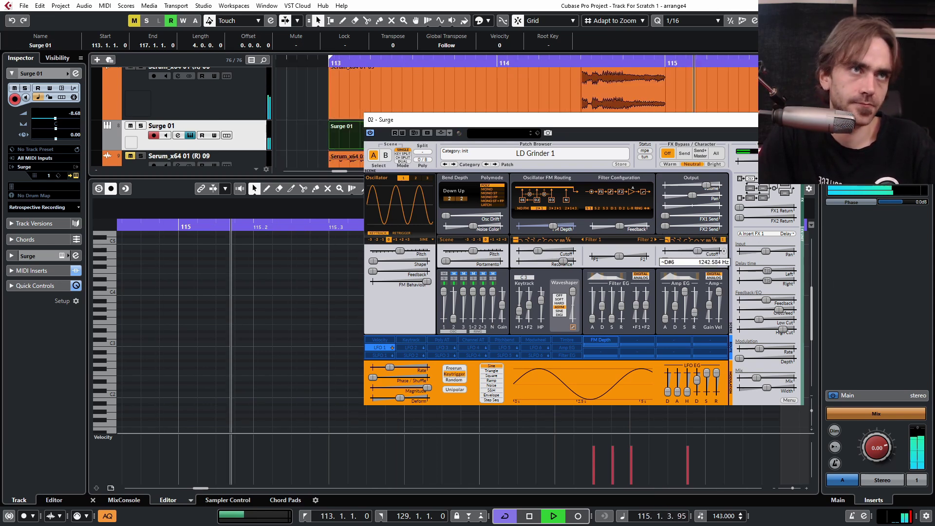
click(480, 240)
key(space)
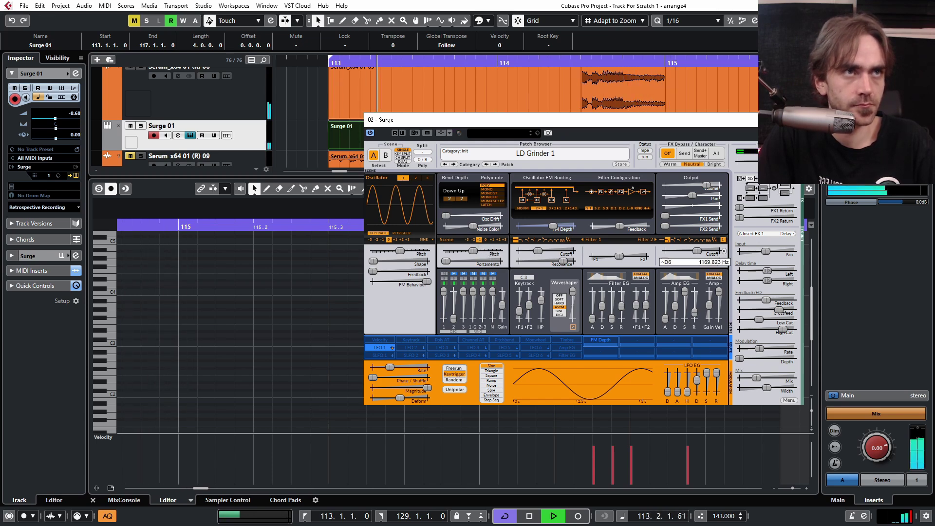
drag(702, 251, 702, 251)
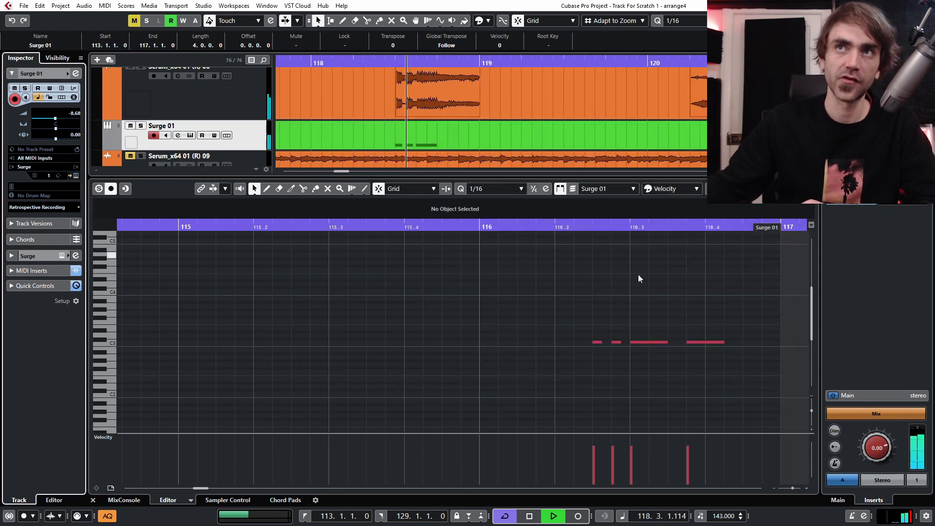
- Close the note editor, set the Surge 01 volume to -6.55 and enable its channel low cut at 24 dB
key(ctrl+alt+e)
key(g)
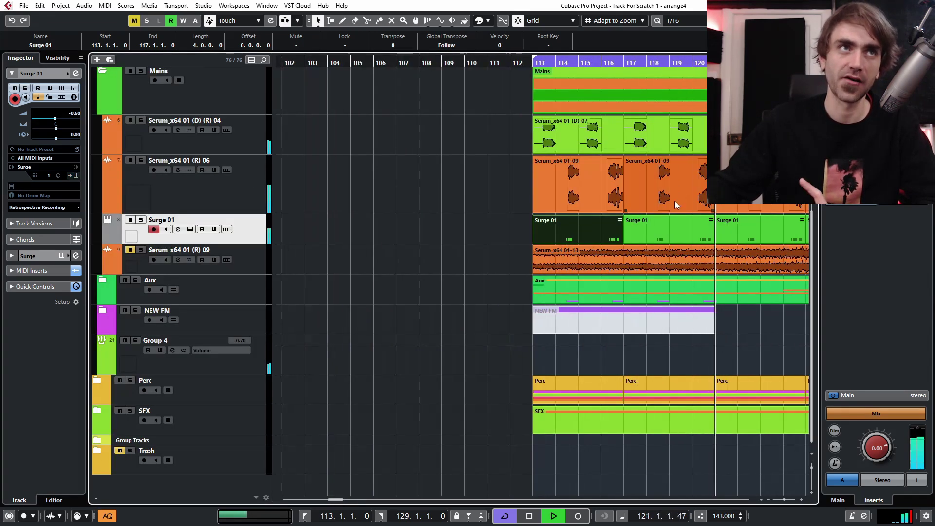
key(h)
drag(55, 118, 57, 120)
key(e)
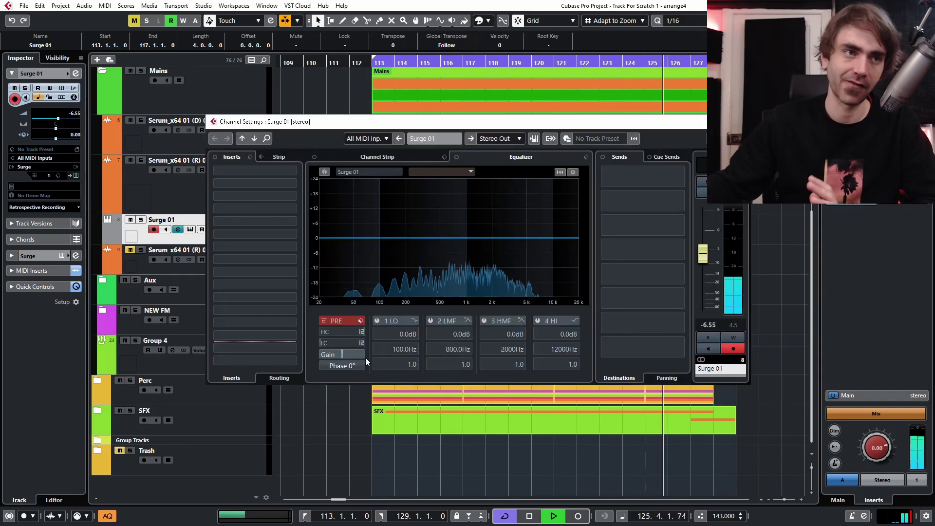
click(336, 343)
- Insert the ColourCopy(x64) delay on Surge 01 and set its regeneration to 56
click(269, 170)
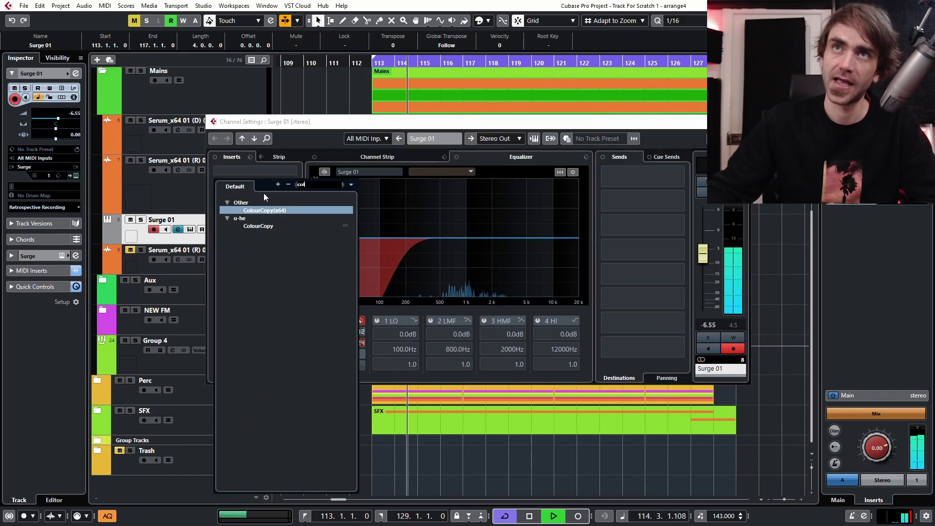
click(75, 175)
click(76, 73)
click(227, 184)
click(227, 185)
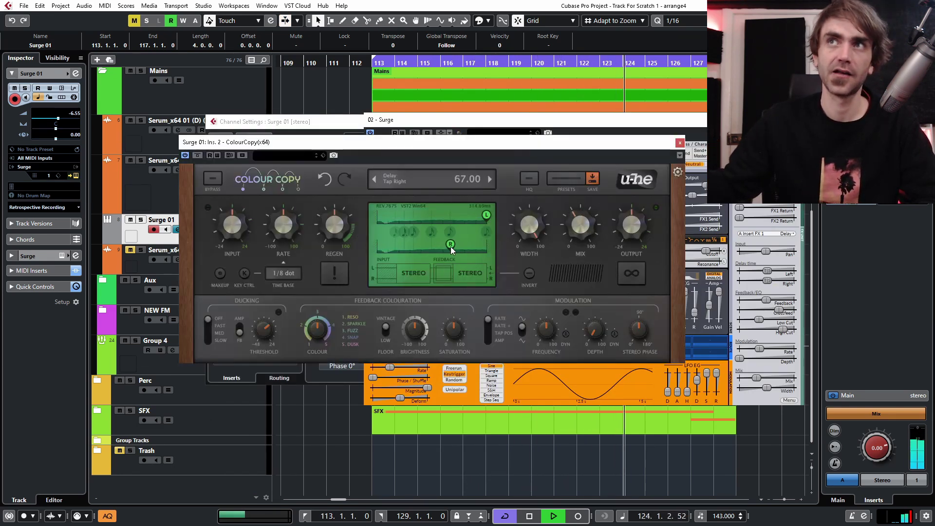
drag(334, 224, 334, 219)
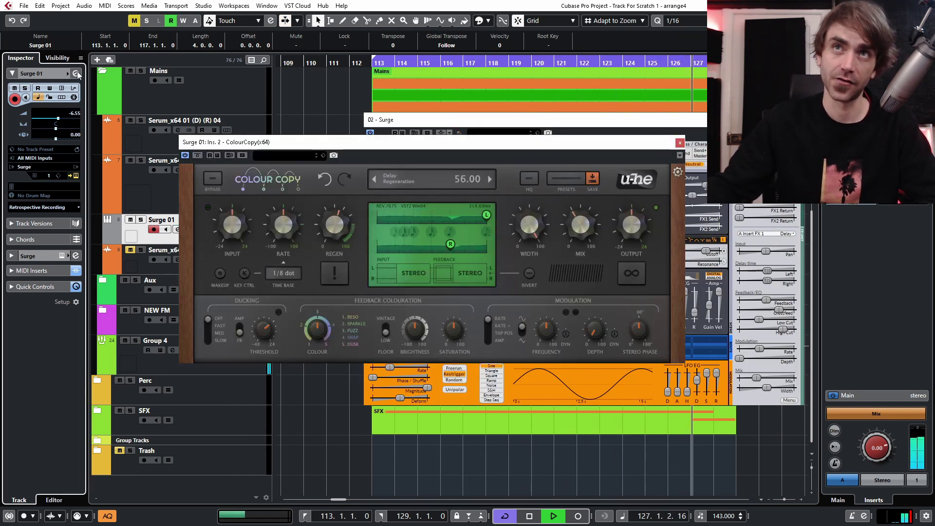
key(ctrl+w)
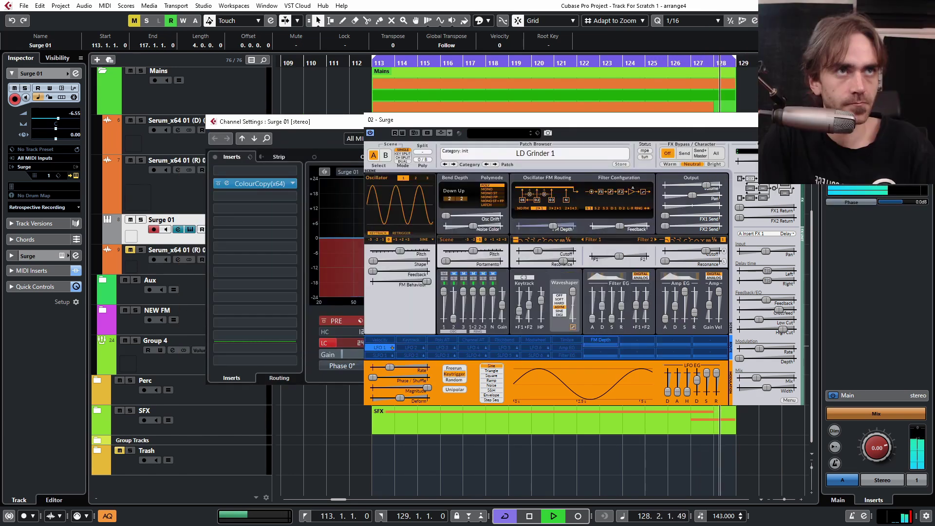
- Set Surge's Filter 2 type to Lowpass 24dB
click(673, 241)
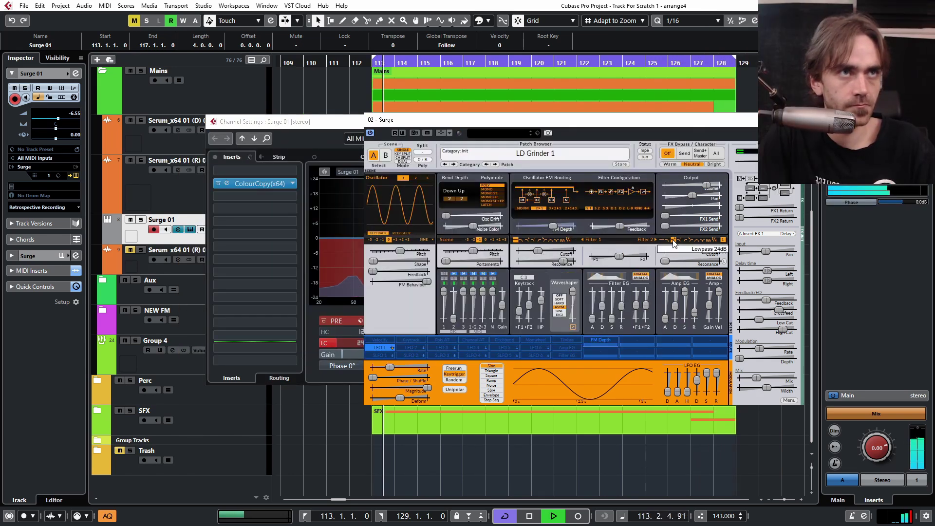
- Adjust Surge's Filter 2 cutoff and resonance, and insert an effect found by searching for "filter" on the Surge 01 channel
drag(704, 251, 678, 261)
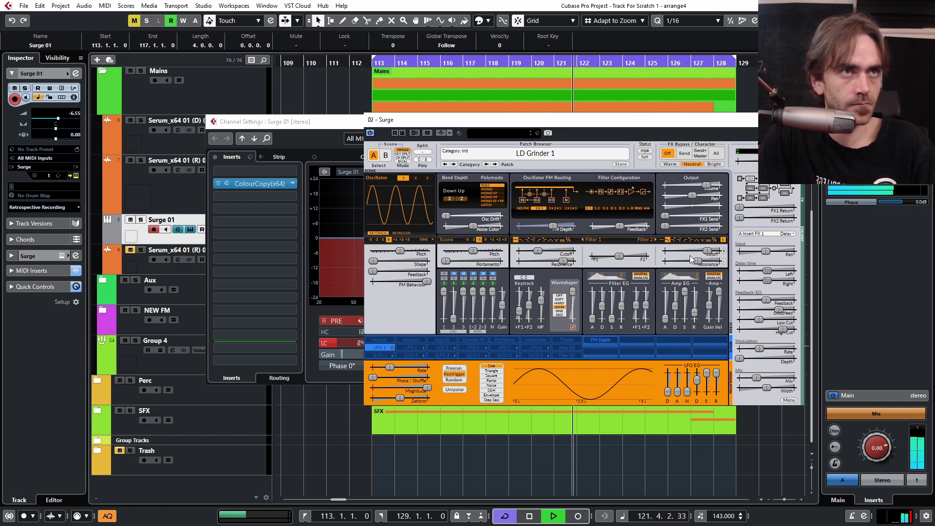
drag(709, 252, 701, 251)
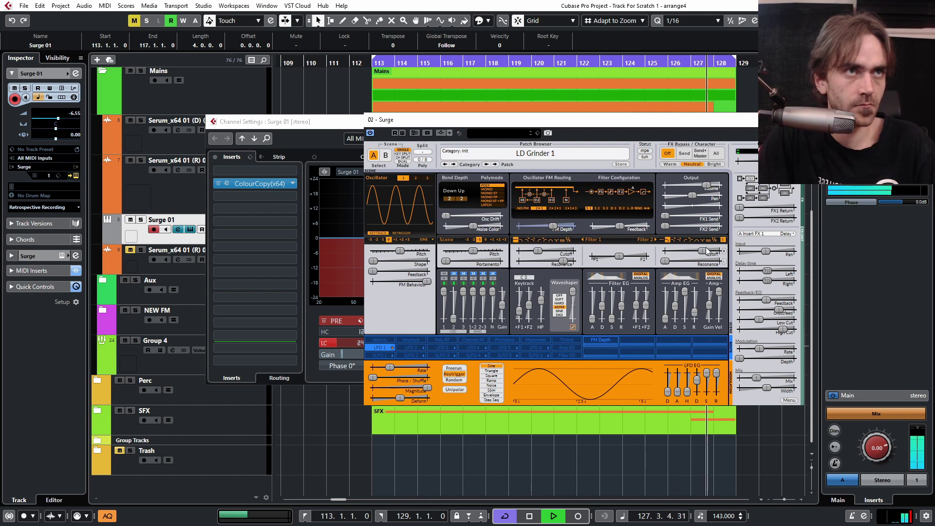
click(249, 170)
text(filter)
click(249, 330)
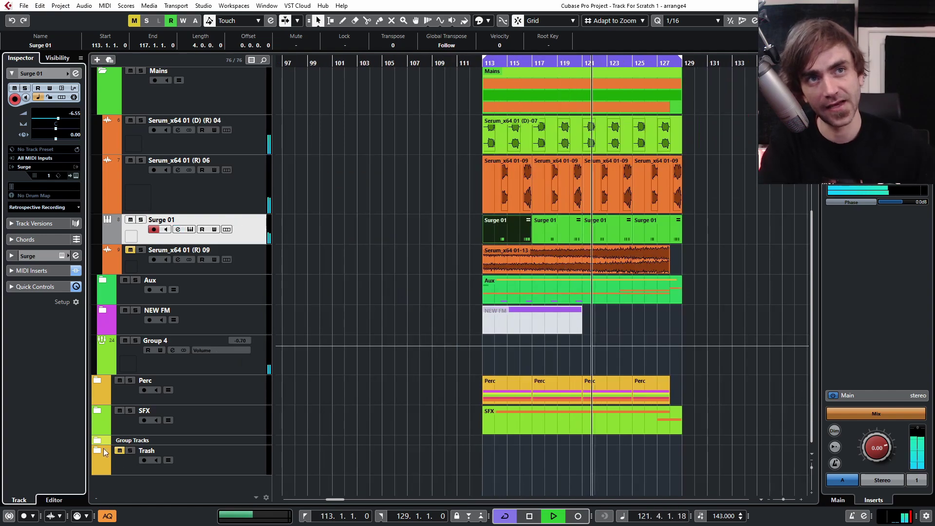
- Open the Trash folder and copy its muted Serum_x64 01 MIDI part into bar 113 on the MIDI 01 track
click(101, 449)
key(g)
key(g)
key(g)
key(g)
key(g)
scroll(677, 277, up, 4)
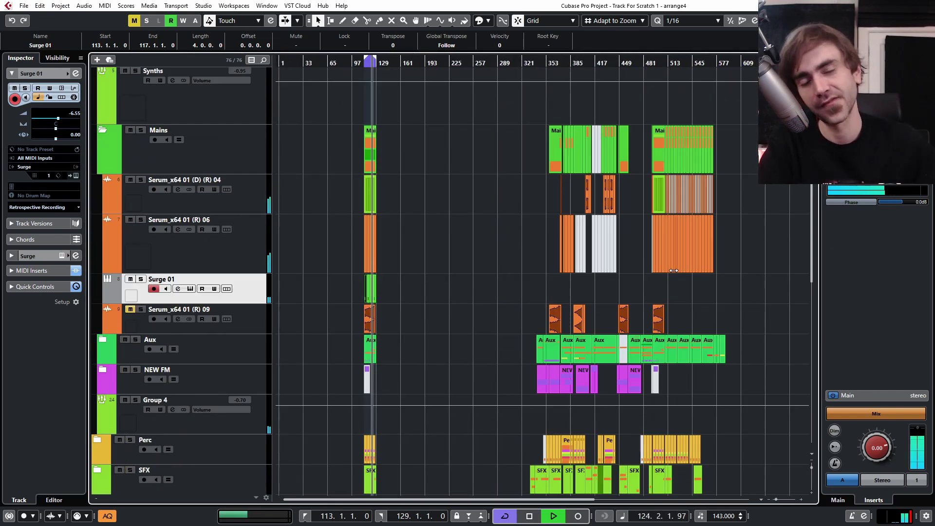
click(536, 65)
key(h)
key(h)
key(h)
key(h)
key(h)
scroll(560, 293, down, 7)
click(583, 371)
key(g)
key(g)
key(g)
key(g)
click(475, 360)
key(KP_1)
key(ctrl+v)
key(h)
key(h)
key(h)
key(h)
key(h)
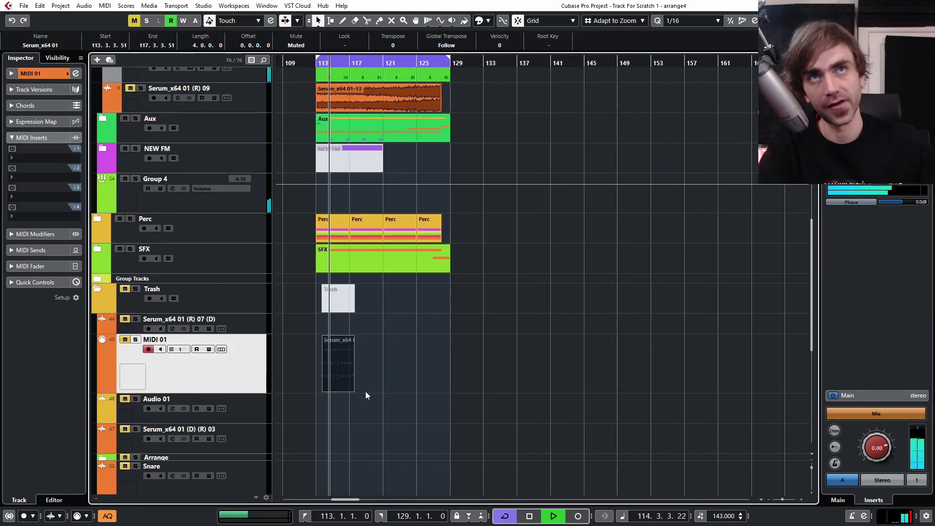
- Add a Hive(x64) instrument track below Serum_x64 01 (R) 09 and fill bars 113 to 129 with the Serum_x64 01 MIDI part
scroll(347, 417, up, 5)
right_click(255, 346)
mouse_move(293, 117)
click(506, 139)
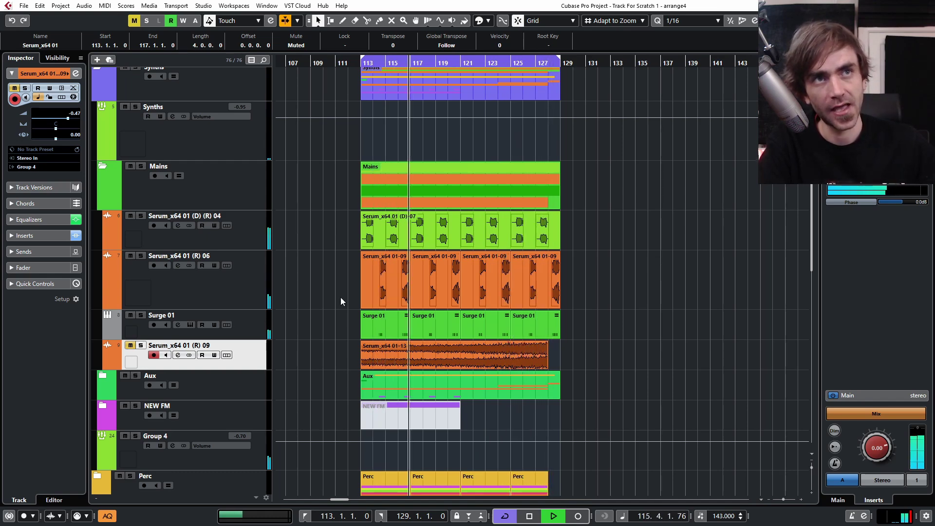
scroll(480, 294, down, 10)
drag(385, 136, 384, 385)
double_click(384, 385)
click(95, 500)
scroll(292, 358, up, 4)
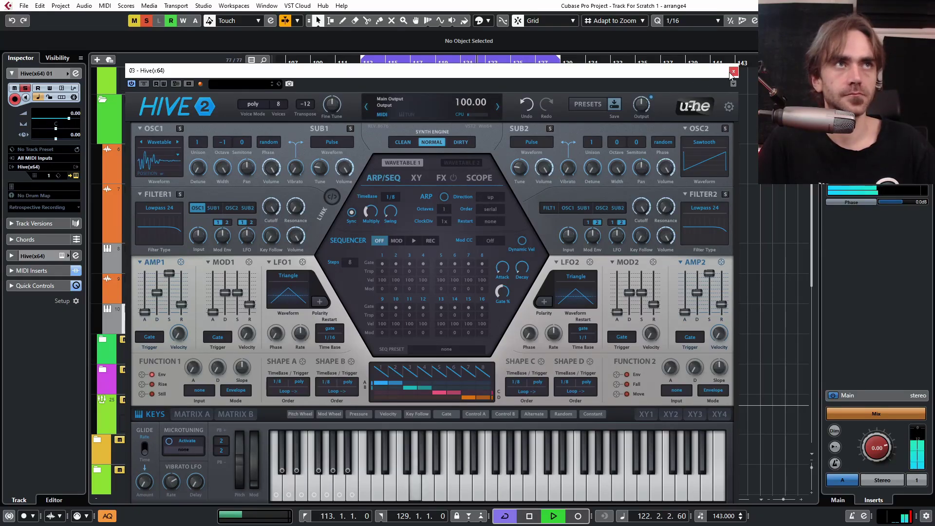
- Close the Hive window and review all the notes of the first MIDI part on Hive(x64) 01 while the loop plays
click(732, 72)
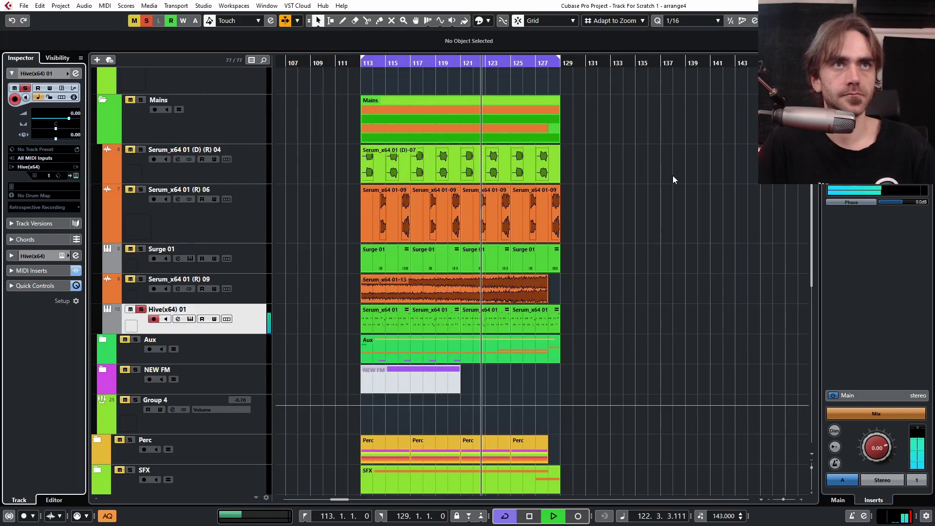
click(366, 325)
double_click(386, 319)
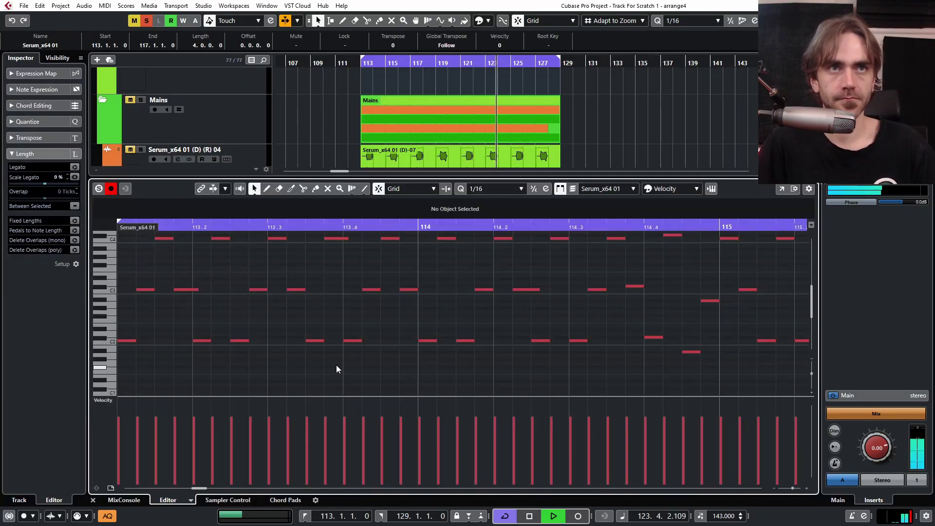
key(ctrl+a)
key(KP_1)
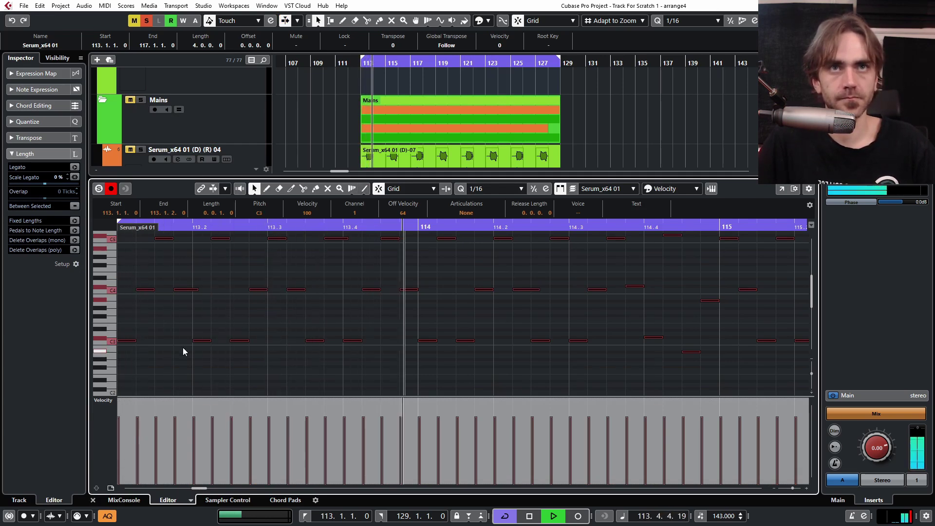
scroll(190, 311, up, 1)
scroll(227, 288, down, 3)
click(179, 278)
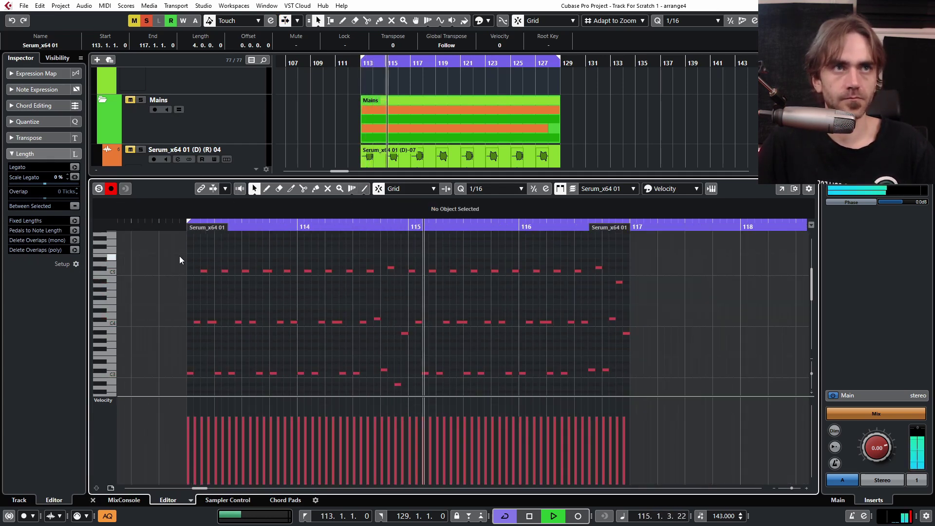
click(93, 500)
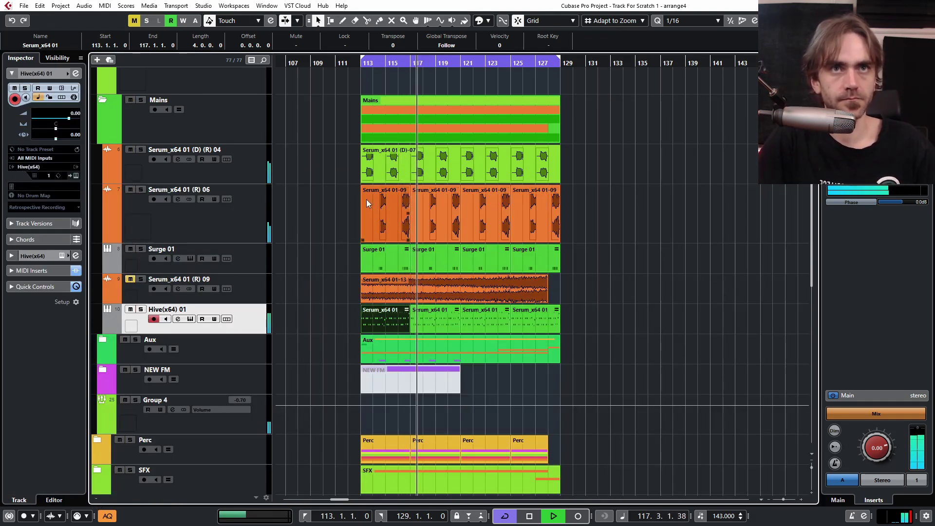
- Set the Hive(x64) 01 volume to -2.47 and open its first MIDI part in the note editor
drag(69, 121, 64, 122)
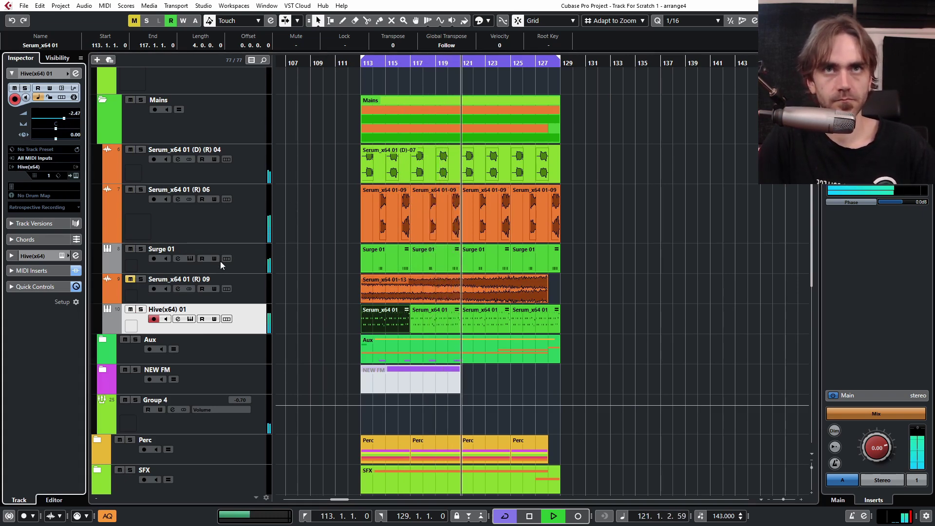
scroll(460, 263, up, 3)
scroll(456, 277, down, 3)
key(Return)
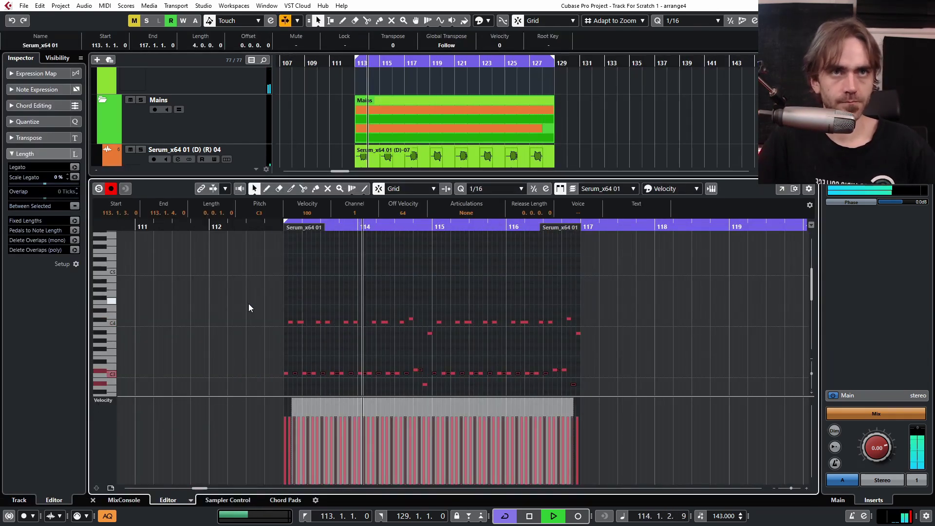
- Try the pattern's upper-row notes at different octaves and semitone transpositions, restarting playback to compare
key(space)
key(shift+Down)
key(space)
key(shift+Up)
key(Up)
key(Up)
key(Up)
key(Up)
key(Up)
key(space)
key(space)
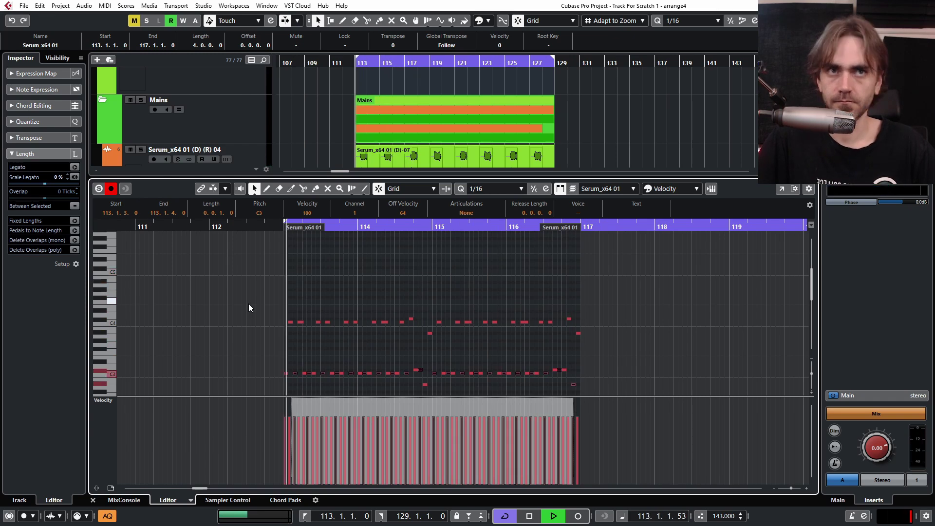
- Lower the stray high notes near the ends of bars 114 and 116 by octaves, leaving the repeating C5 notes in place
click(249, 304)
click(420, 267)
key(shift+Down)
drag(403, 261, 414, 278)
key(shift+Down)
key(shift+Down)
drag(539, 261, 565, 277)
key(shift+Down)
drag(544, 322, 545, 373)
drag(552, 276, 595, 293)
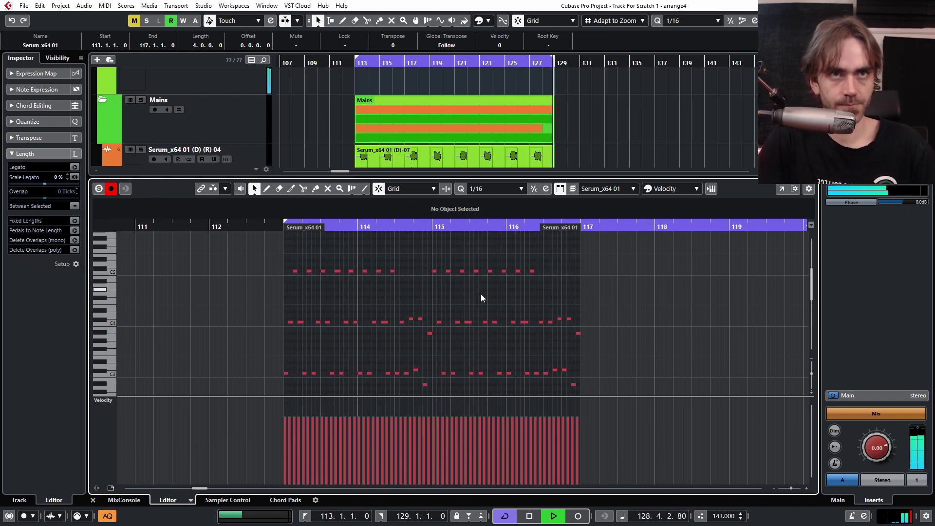
- Try transposing the whole row of C5 notes down to G4 and audition it from the loop start
scroll(361, 287, up, 3)
key(space)
key(space)
click(234, 271)
key(space)
key(space)
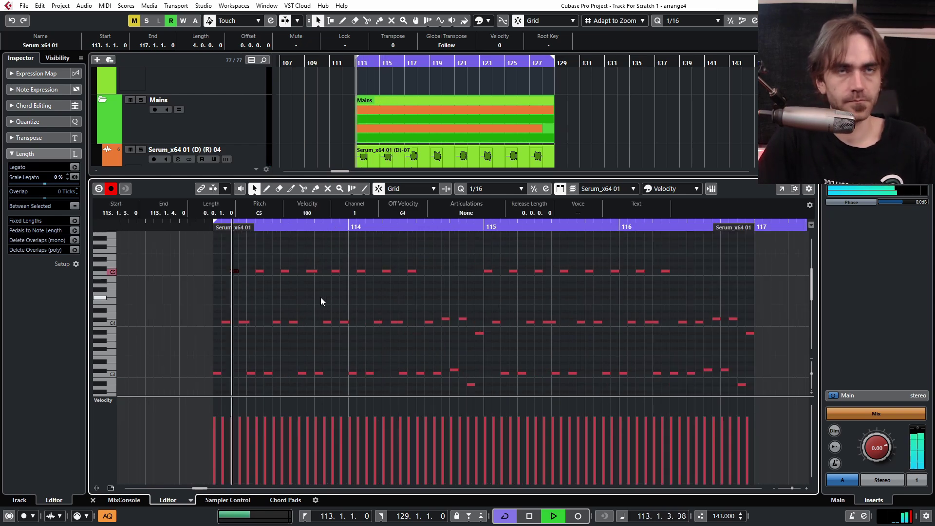
drag(222, 261, 720, 271)
key(space)
key(space)
key(Down)
key(Down)
key(Down)
key(Down)
key(Down)
key(space)
key(space)
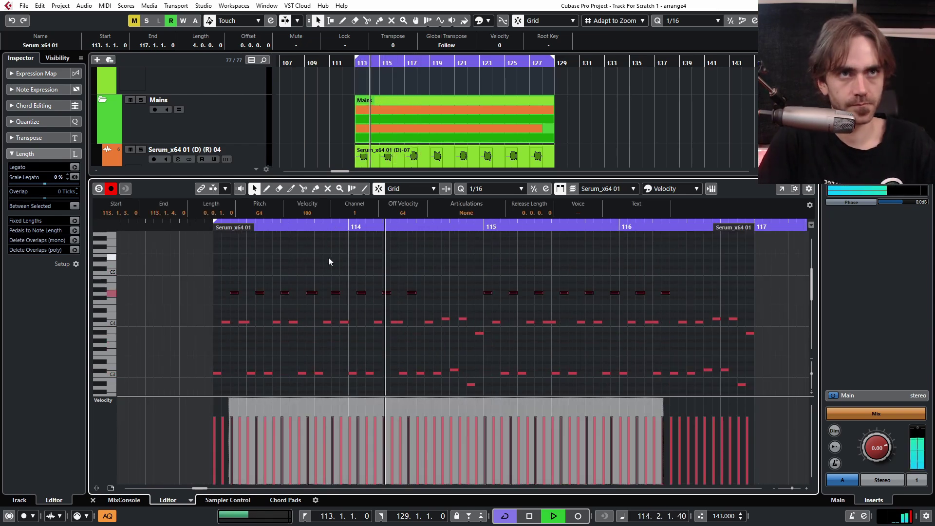
- Delete the selected row of G4 notes, audition the pattern and close the note editor
key(Delete)
key(space)
key(space)
click(92, 500)
scroll(364, 319, down, 1)
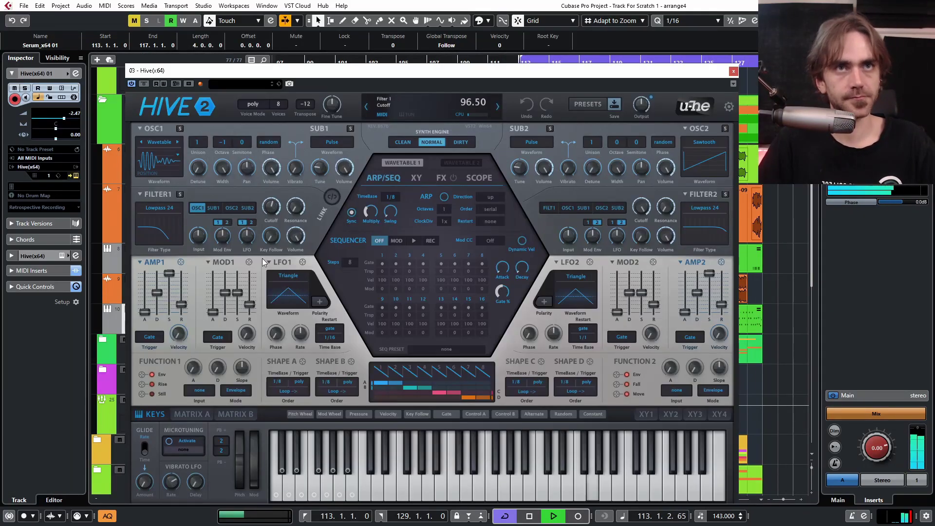
- Adjust Hive's Filter 1 cutoff, show its FX section and close the synth window
drag(272, 215, 280, 208)
click(441, 178)
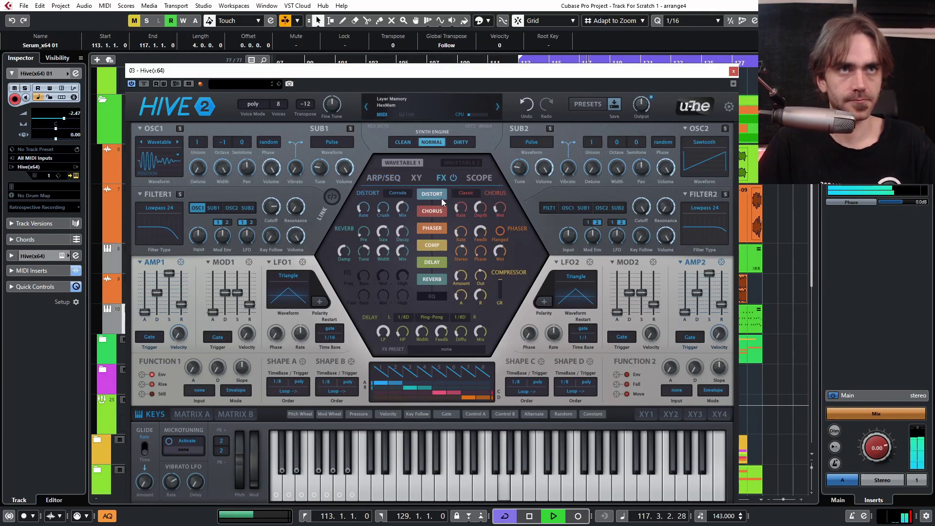
click(733, 71)
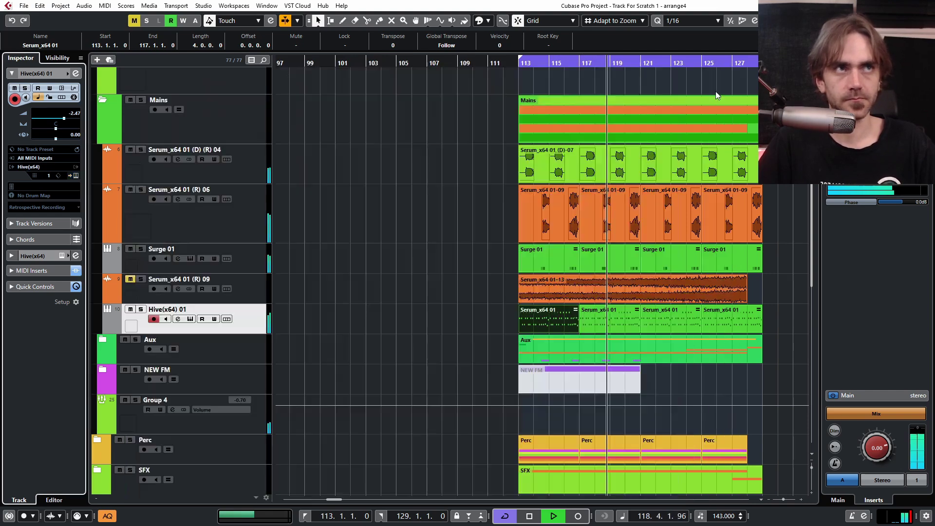
scroll(509, 288, down, 3)
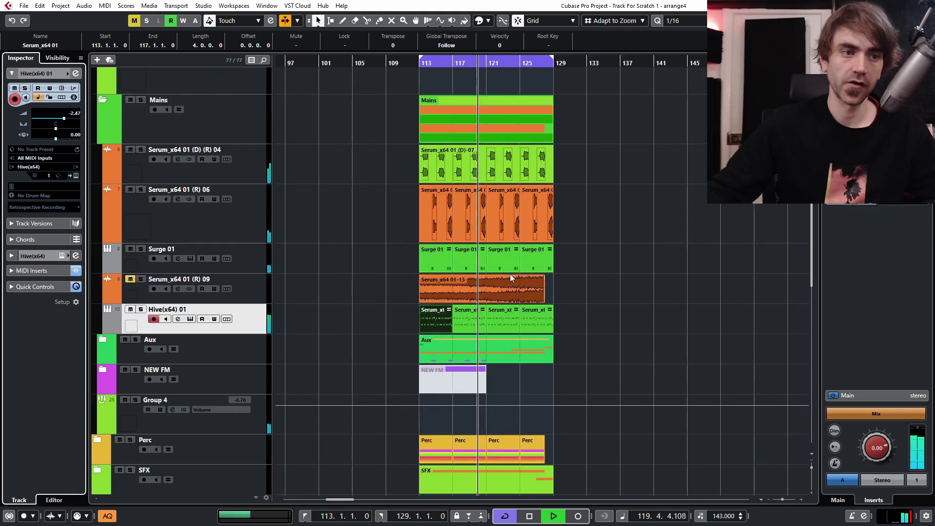
scroll(554, 315, right, 1)
scroll(548, 317, up, 3)
scroll(557, 314, left, 6)
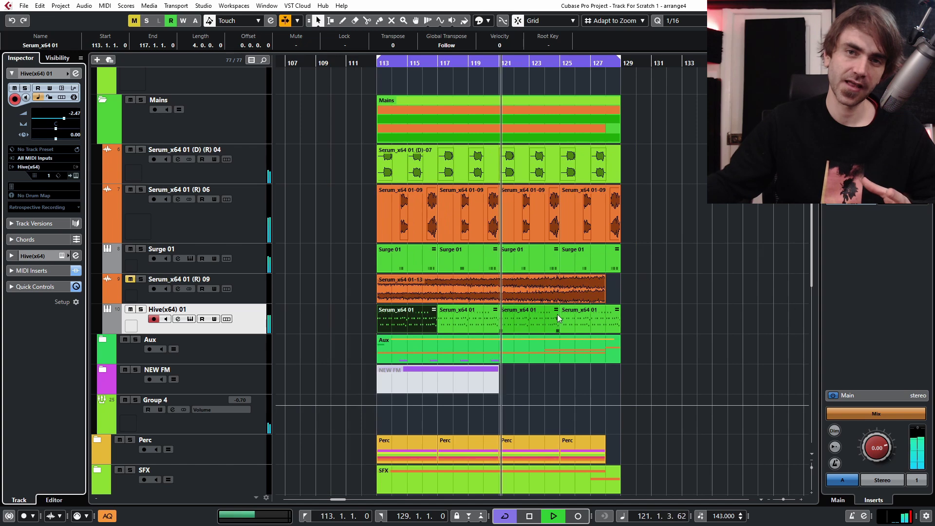
scroll(579, 310, down, 2)
click(577, 312)
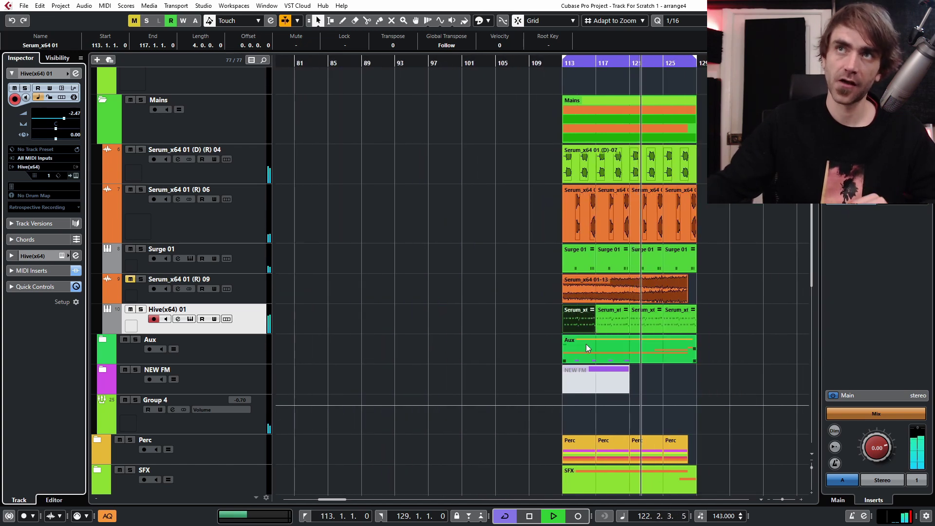
scroll(557, 323, up, 4)
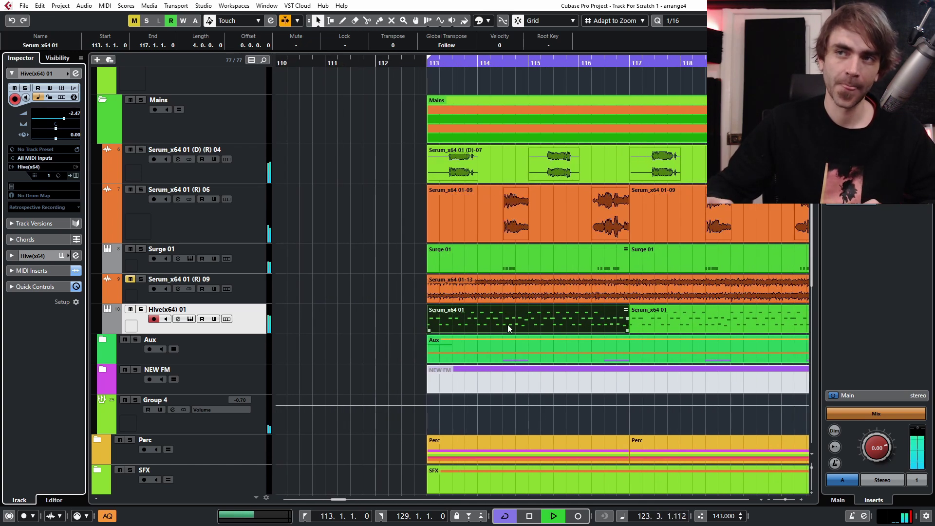
scroll(507, 325, up, 1)
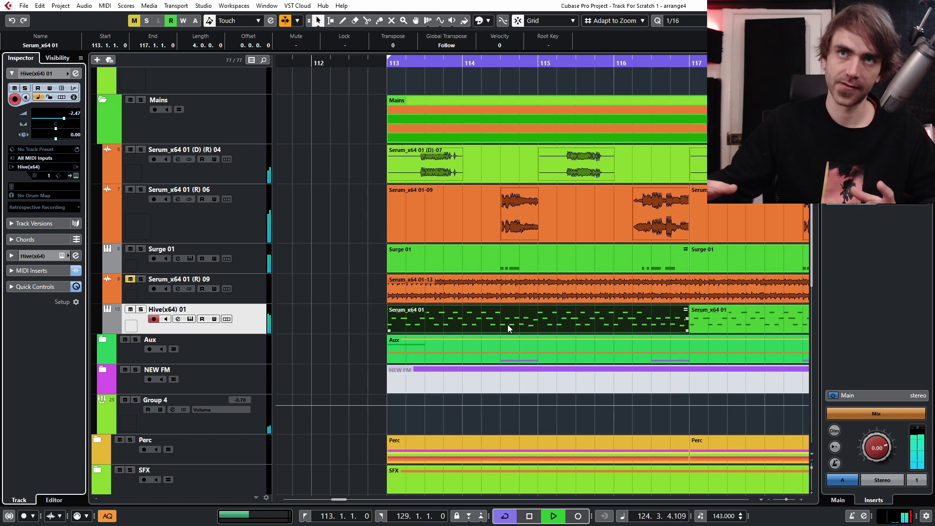
scroll(535, 307, down, 4)
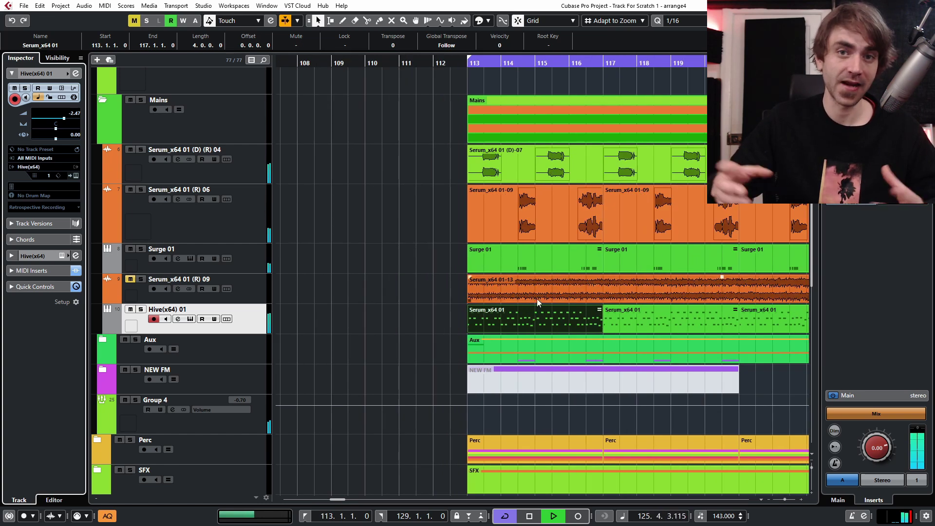
- Collapse the Mains and Synths folder tracks
click(102, 99)
scroll(195, 180, up, 5)
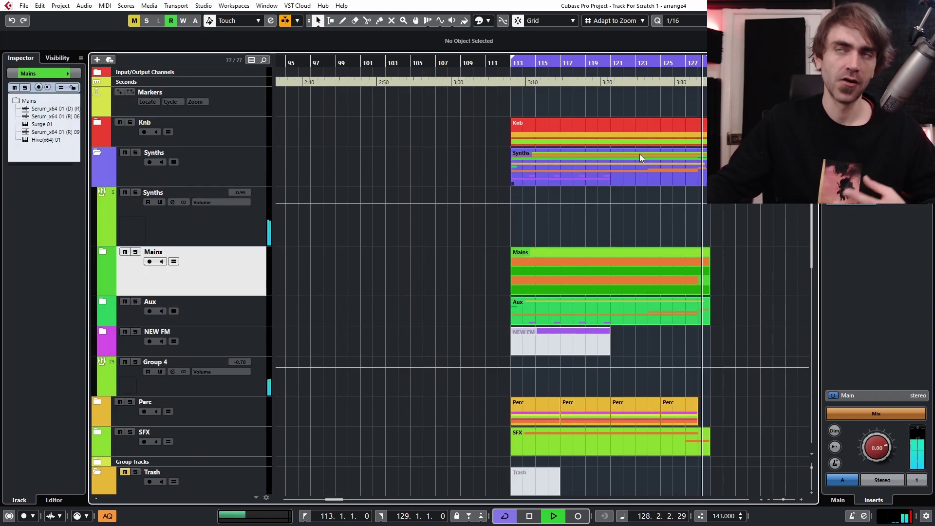
click(98, 151)
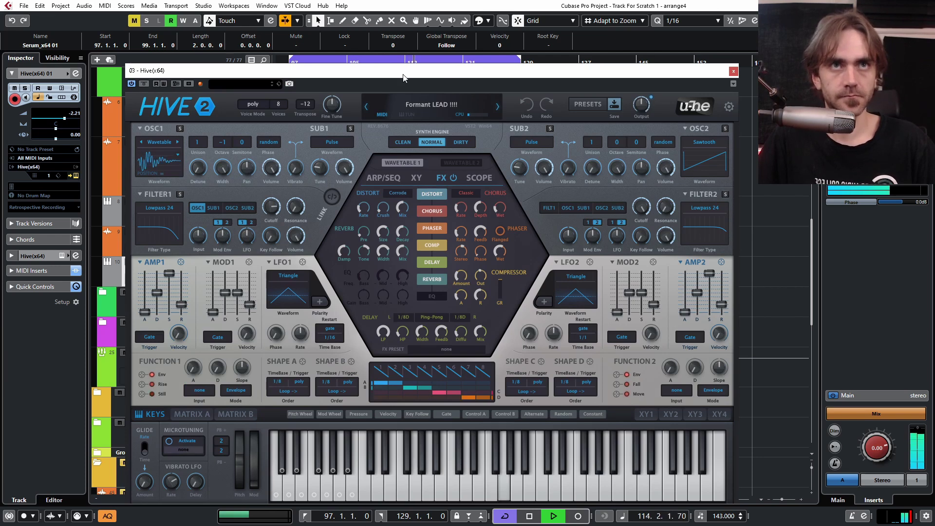
- Play from bar 97 and write automation for Hive's Filter 1 cutoff, raising it to about 111, and close the synth window
drag(421, 74, 0, 71)
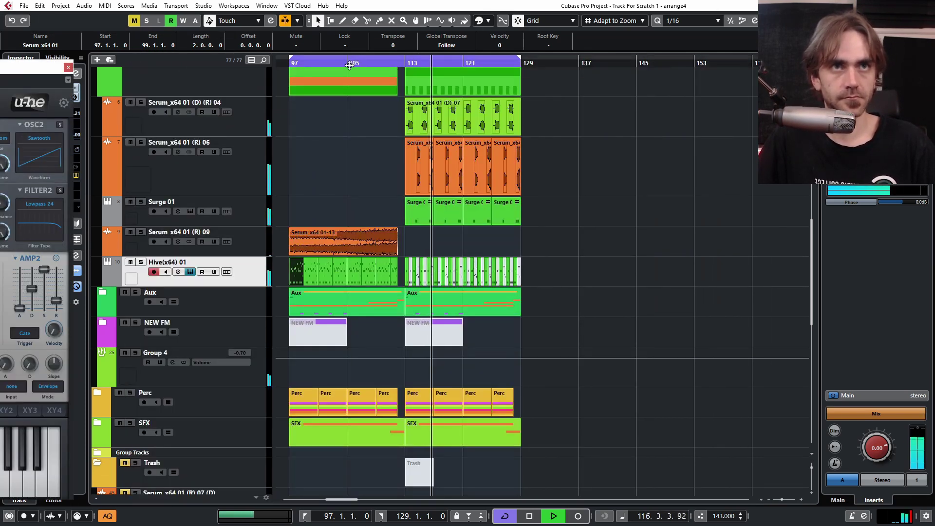
click(293, 63)
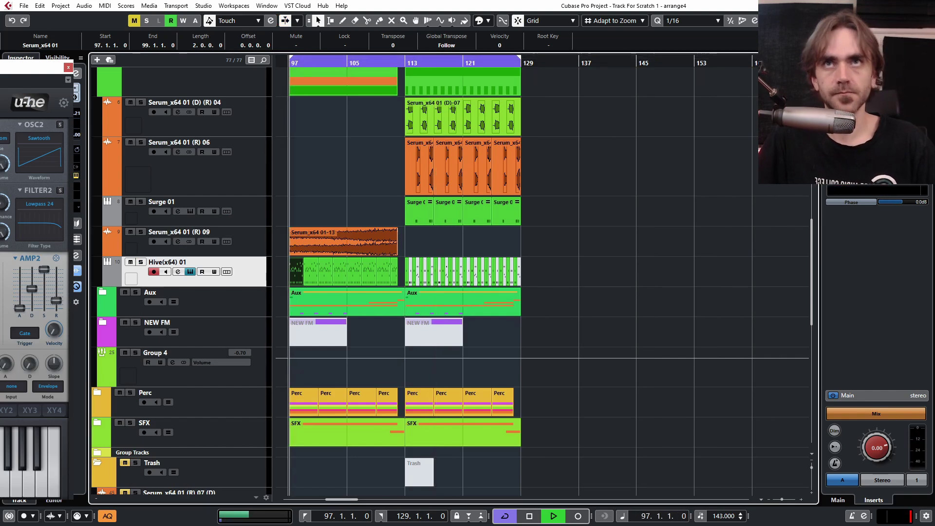
drag(32, 67, 557, 75)
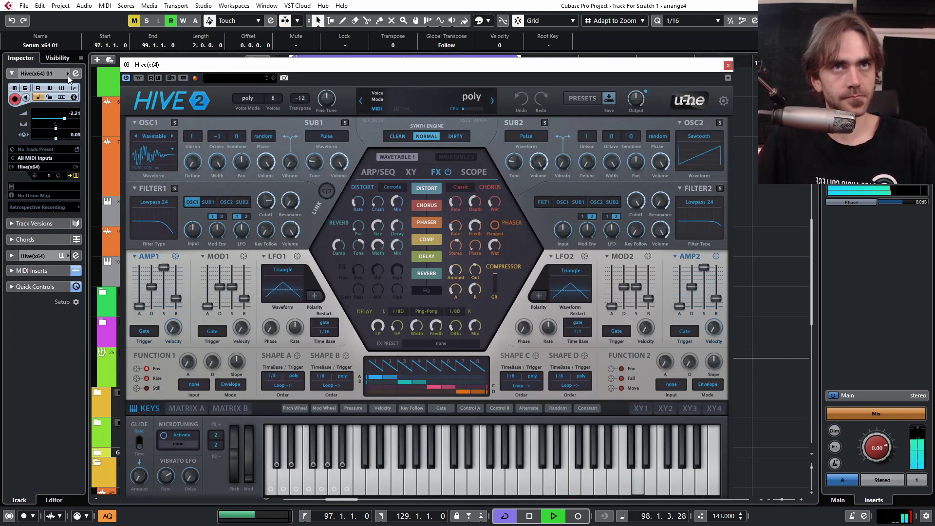
mouse_move(267, 202)
mouse_down()
mouse_move(268, 193)
mouse_move(271, 202)
mouse_up()
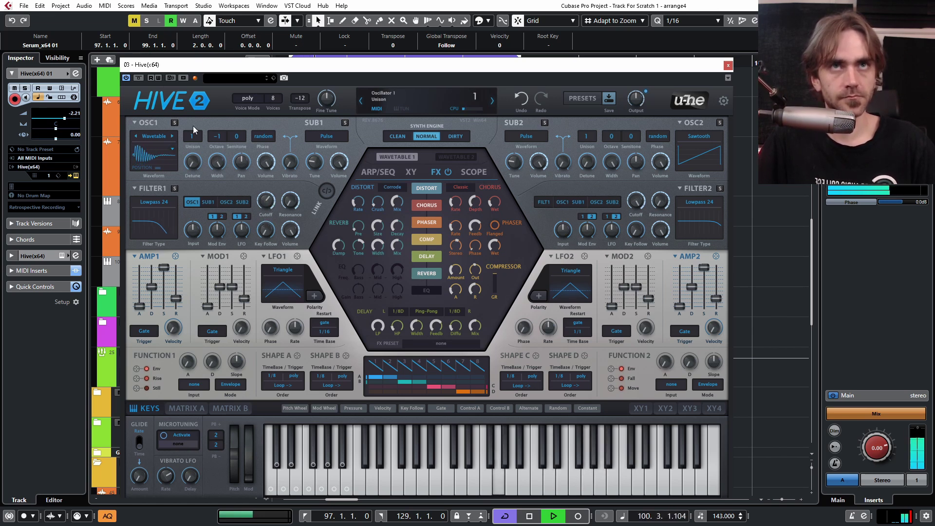
click(158, 78)
drag(272, 207, 277, 202)
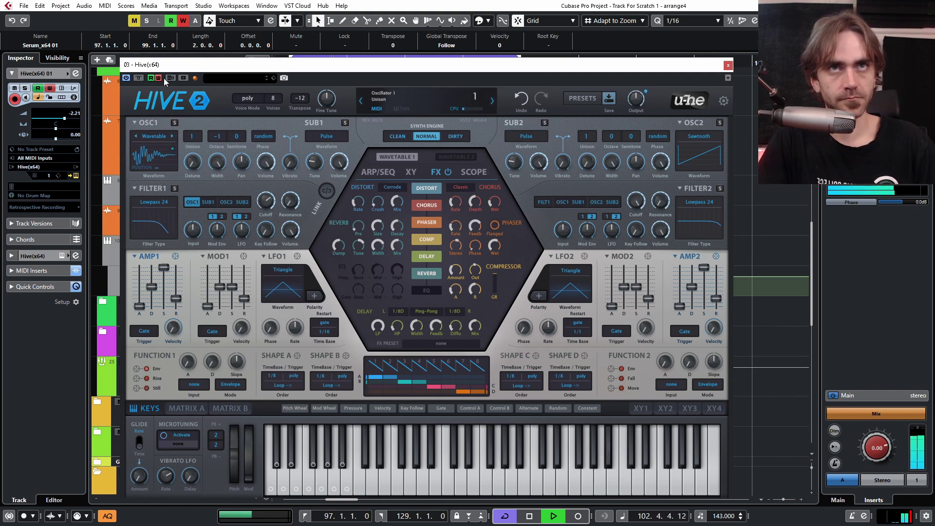
click(728, 65)
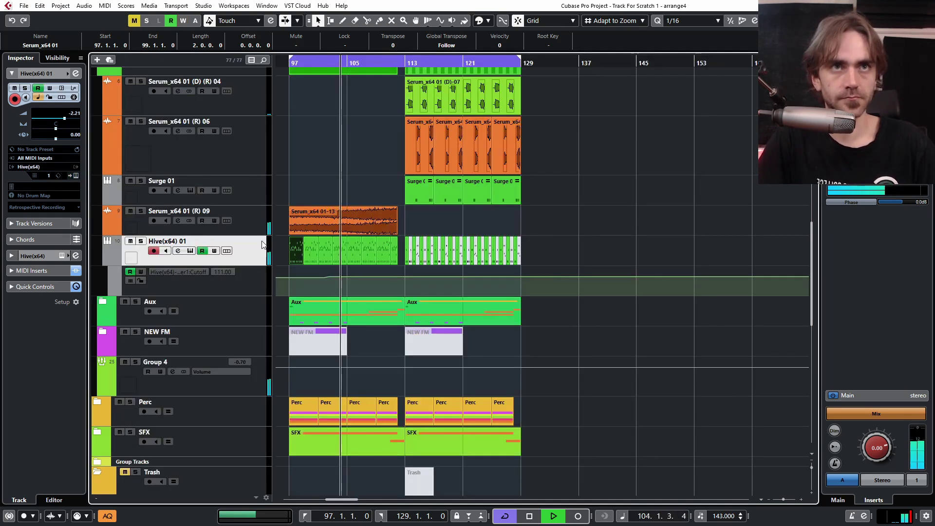
- Enlarge Hive's Filter 1 cutoff lane, add automation points at bars 97 and 113, and delete the recorded points between them
scroll(309, 263, up, 2)
scroll(321, 273, left, 2)
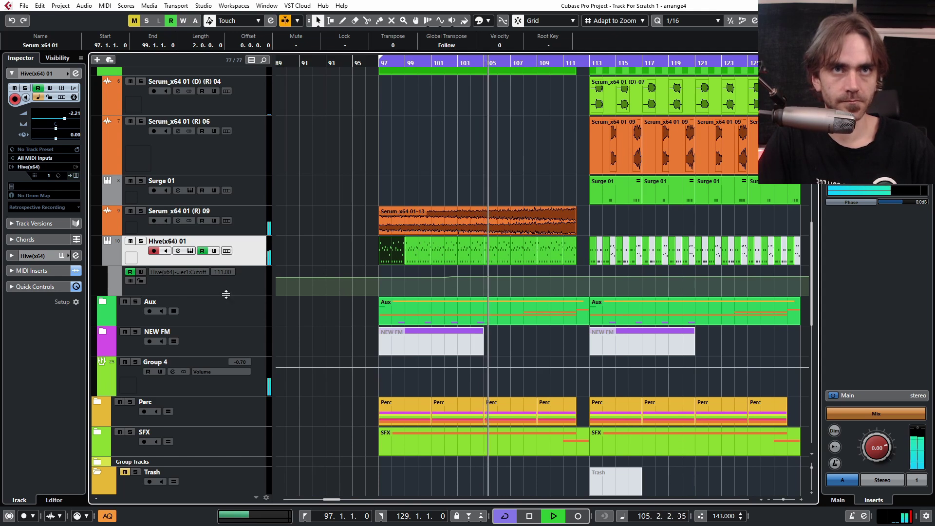
click(248, 290)
click(356, 62)
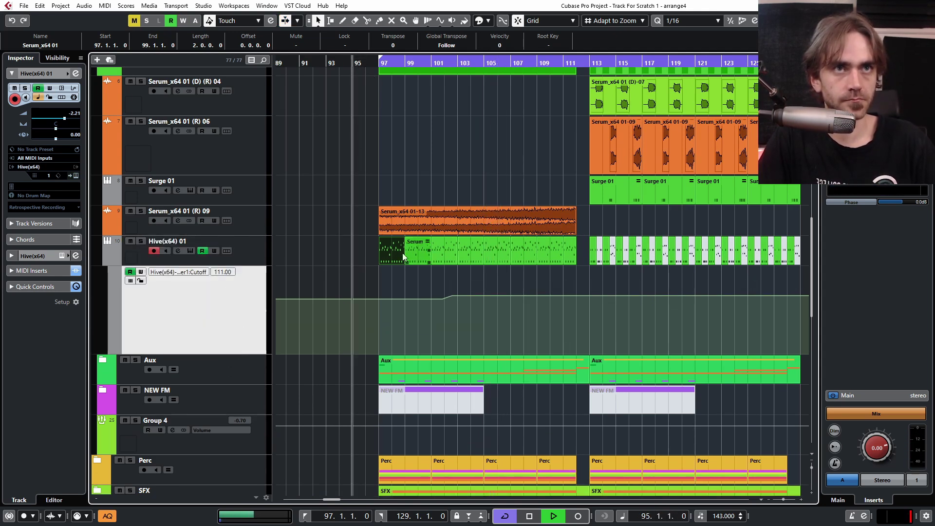
click(382, 299)
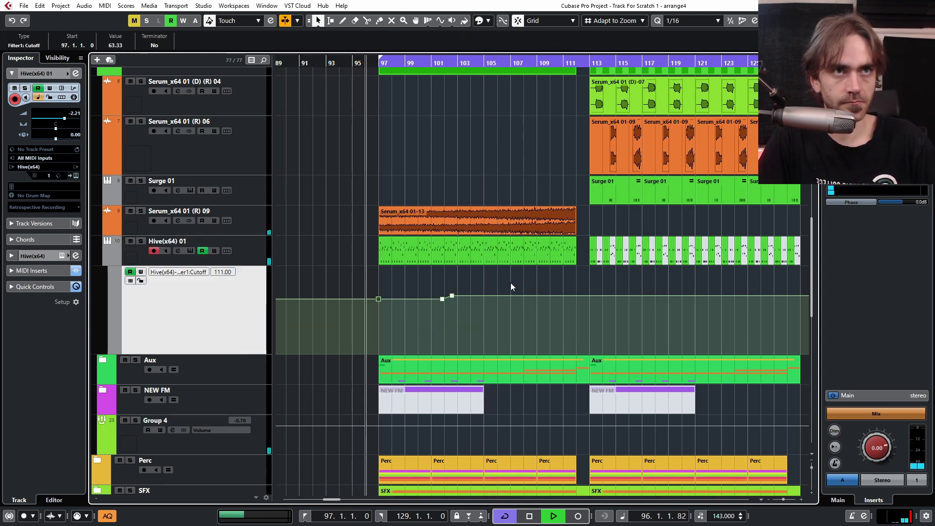
click(588, 292)
drag(464, 294, 437, 306)
key(Delete)
scroll(555, 336, right, 1)
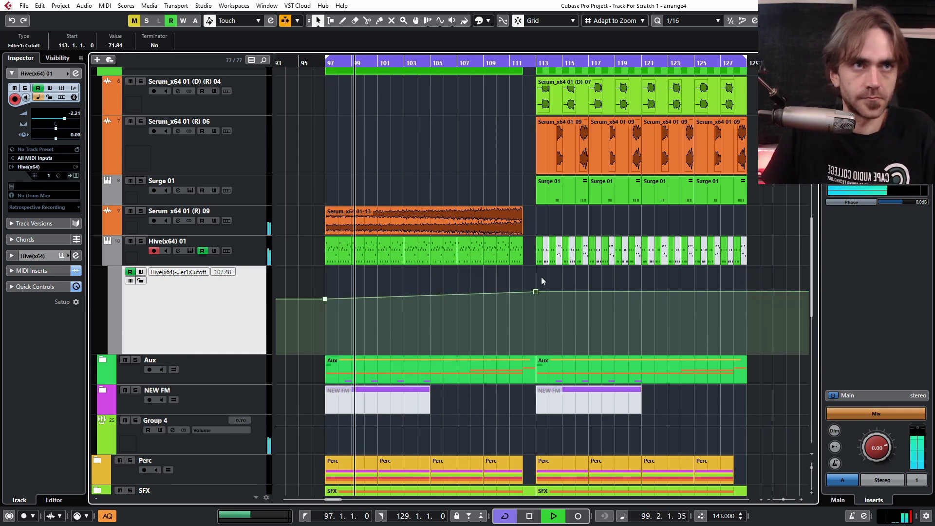
- Raise the cutoff automation point at bar 113 to about 88.5 for a steeper ramp
scroll(560, 323, up, 2)
scroll(563, 283, down, 1)
drag(583, 291, 551, 278)
scroll(563, 283, down, 1)
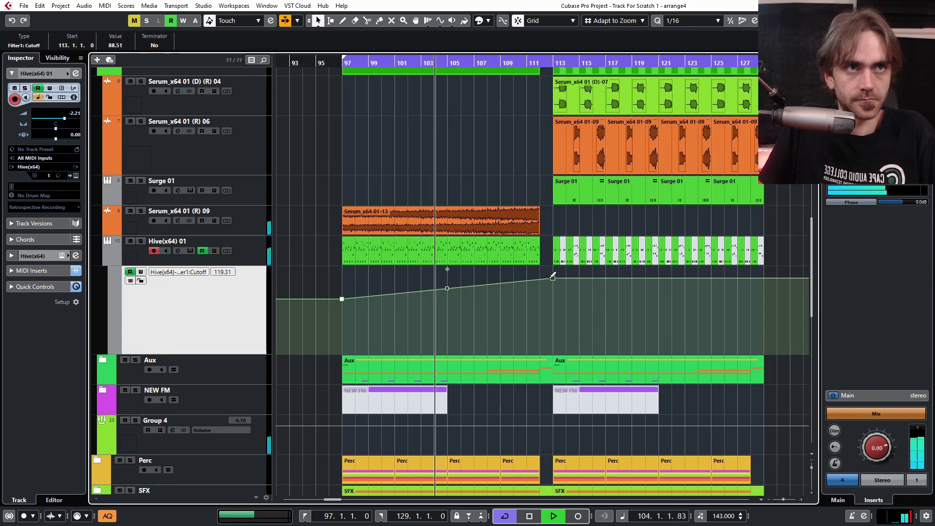
- Add a cutoff breakpoint where the first Hive part ends near bar 112 and set the Hive track's level to -2.74
click(172, 243)
click(539, 286)
scroll(553, 297, up, 1)
scroll(571, 300, right, 2)
drag(668, 228, 393, 254)
click(347, 62)
scroll(637, 245, down, 2)
scroll(639, 246, right, 2)
click(643, 254)
scroll(488, 196, up, 3)
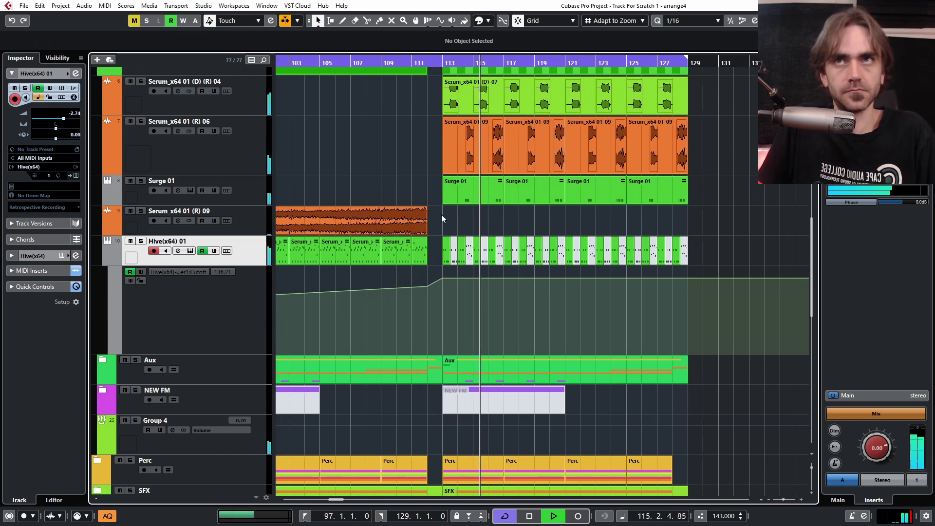
- Play the build-up into bar 113 and check the last Hive event at bar 111 against the cutoff ramp
scroll(484, 209, down, 3)
click(428, 63)
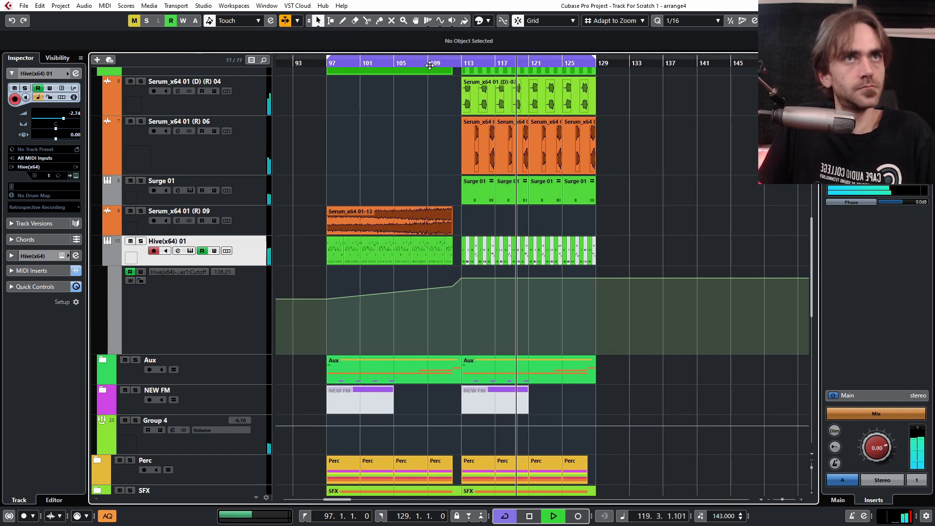
key(h)
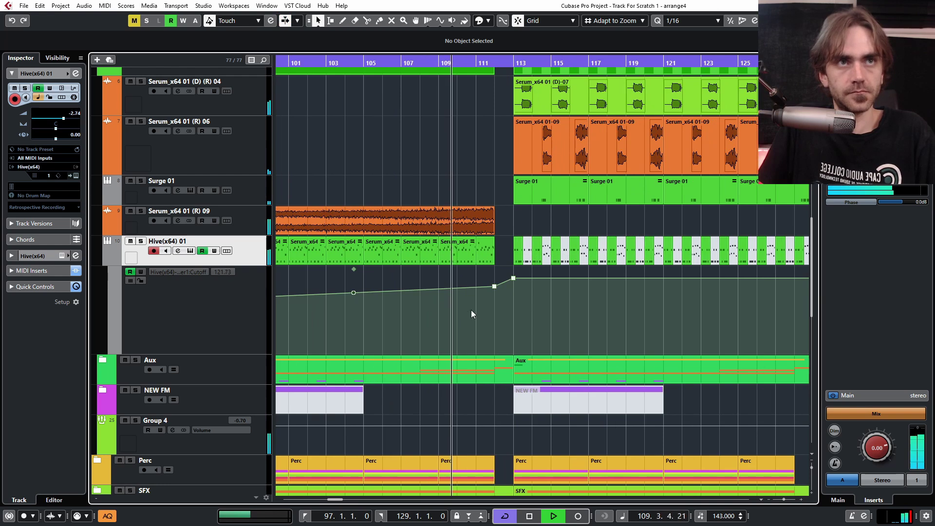
click(484, 258)
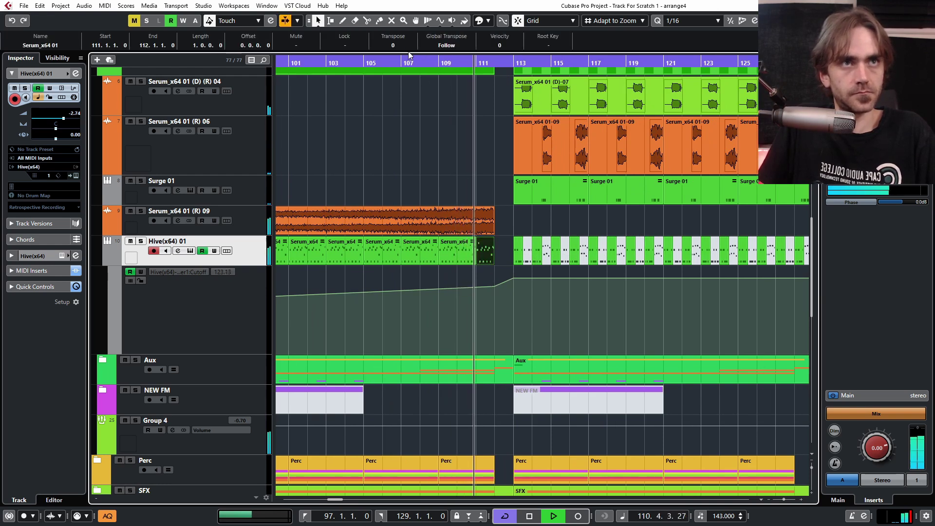
key(f)
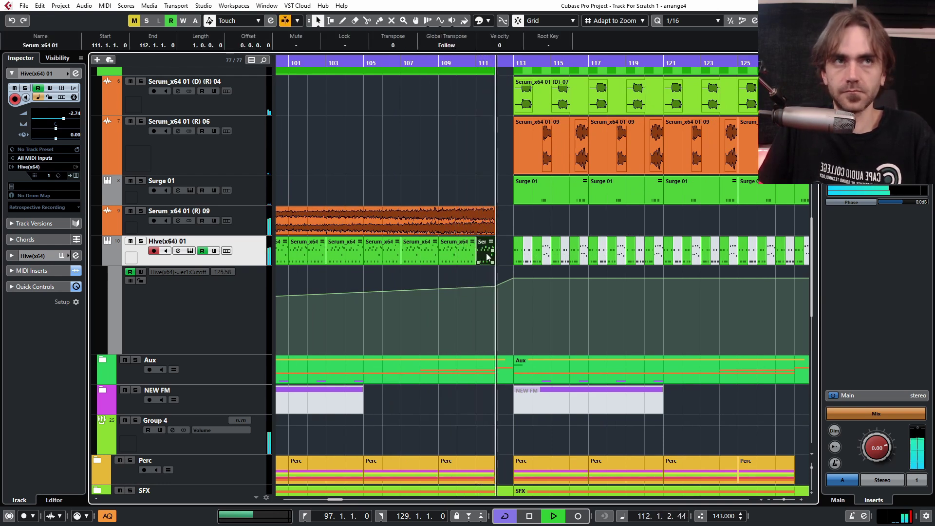
key(g)
key(g)
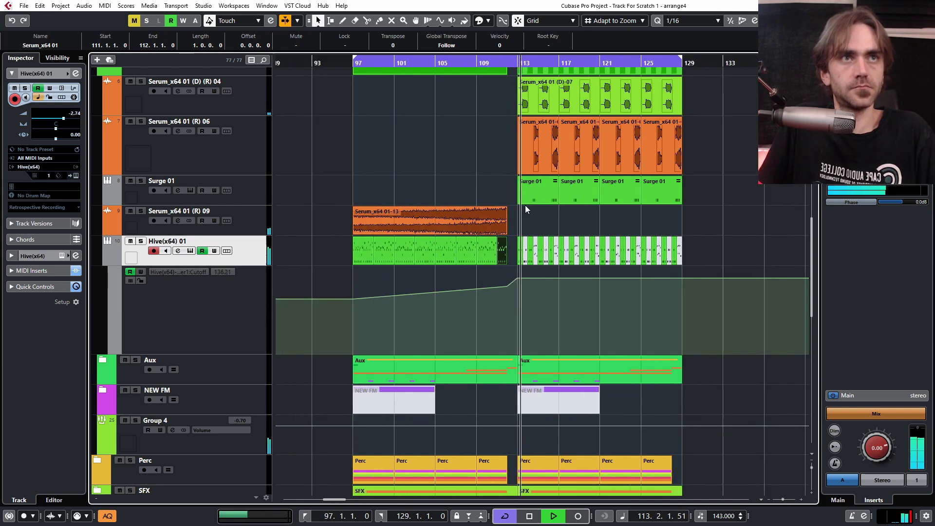
- Cut Hive's low-mid EQ band by about 5.1 dB at 274 Hz and close the channel settings
click(75, 73)
drag(440, 246, 417, 251)
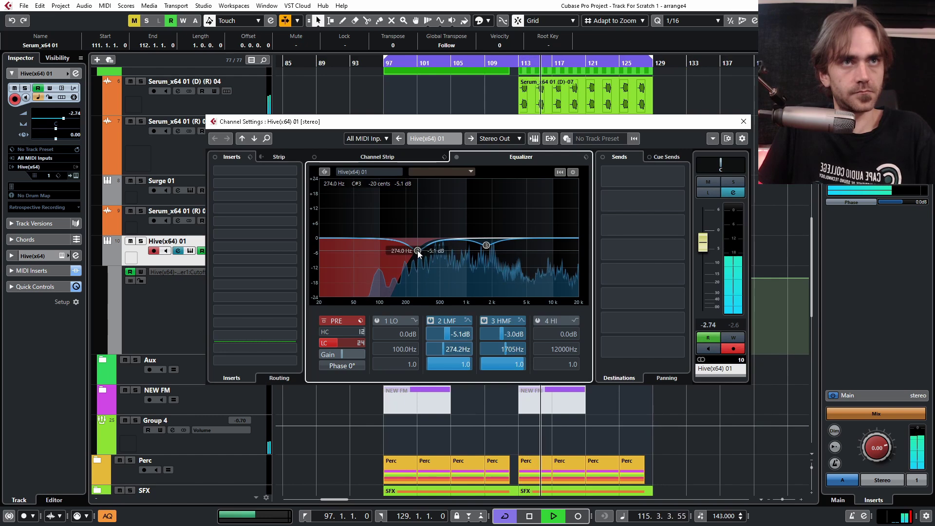
click(743, 121)
click(713, 176)
- Hide the automation lane beneath the Hive track
scroll(700, 154, down, 3)
scroll(700, 155, right, 1)
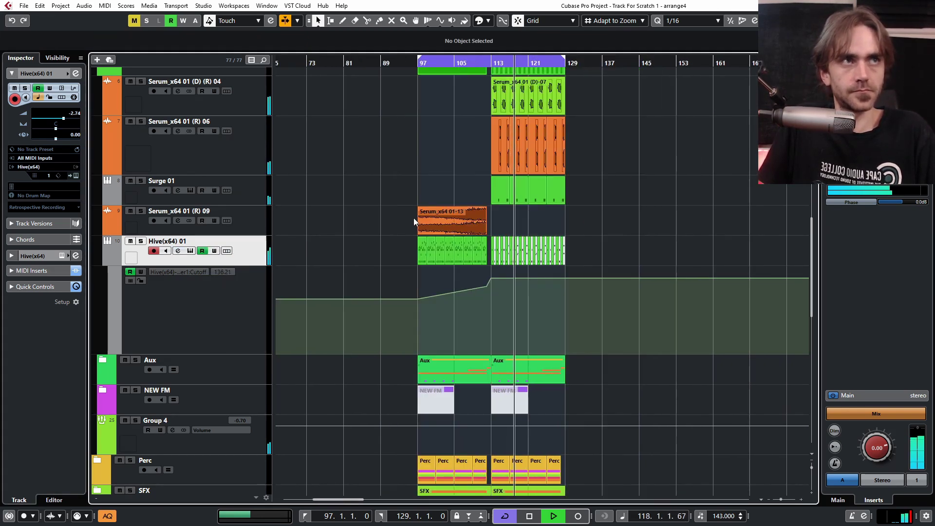
scroll(582, 198, up, 3)
scroll(418, 288, down, 4)
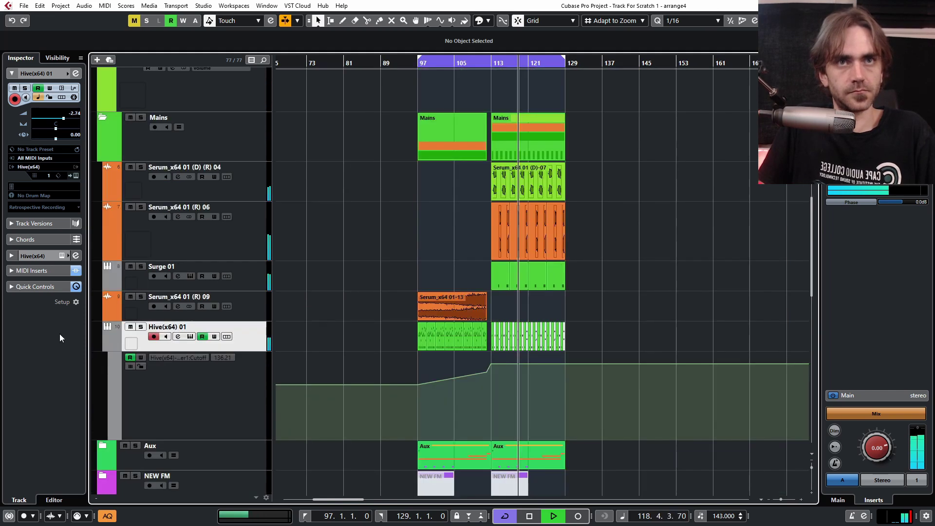
click(107, 347)
scroll(396, 246, up, 3)
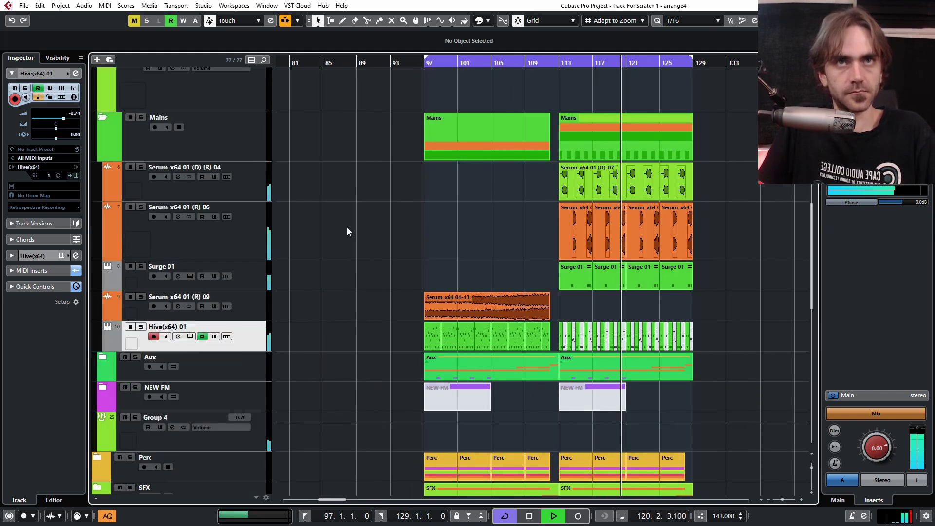
- Collapse the Mains and Trash folder tracks and stop playback
click(103, 117)
scroll(570, 300, up, 3)
scroll(570, 299, left, 2)
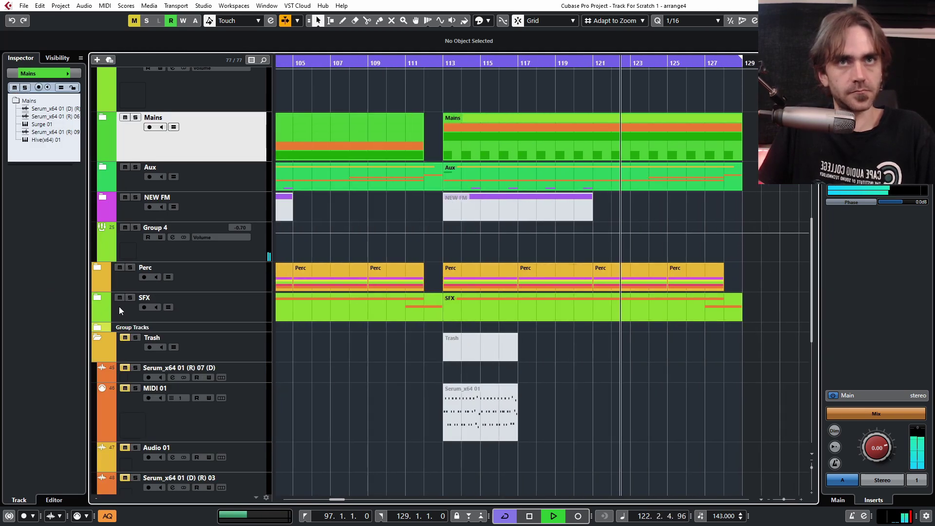
click(97, 339)
scroll(545, 219, down, 2)
scroll(557, 218, left, 2)
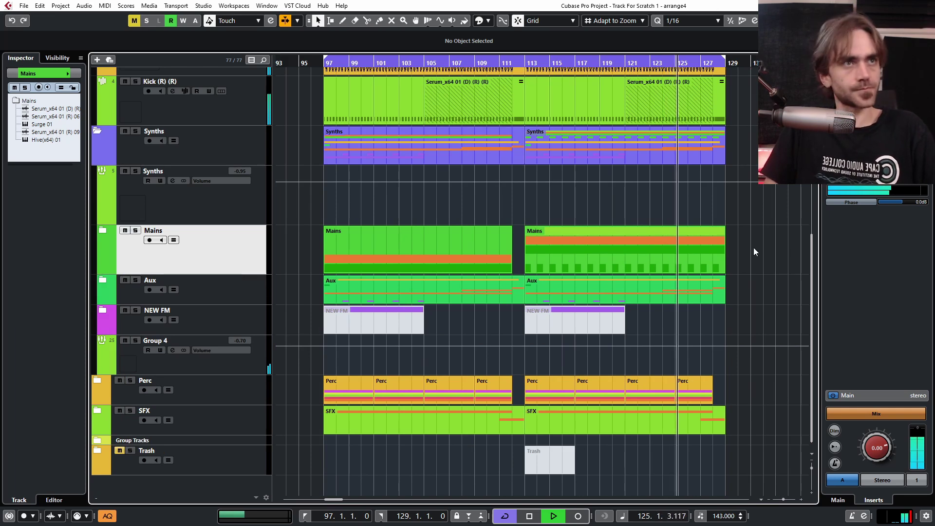
key(space)
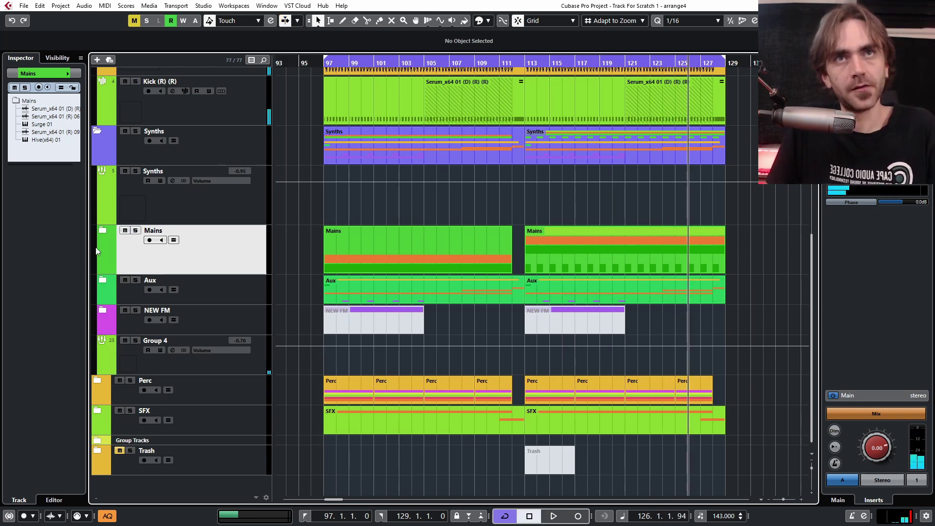
- Expand the Mains folder and compare the Hive events with the Serum and Surge parts between bars 113 and 117
click(103, 231)
scroll(696, 424, down, 4)
scroll(446, 195, up, 4)
scroll(447, 199, right, 3)
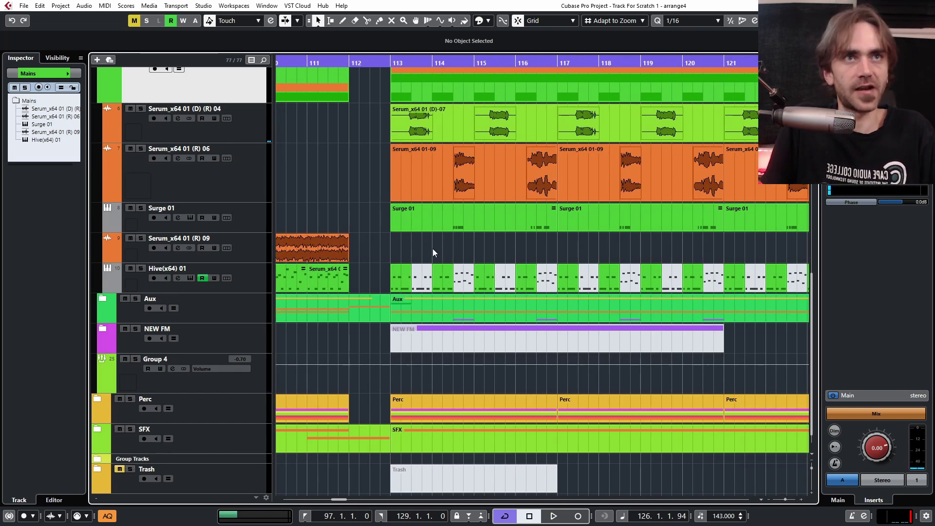
scroll(432, 249, up, 2)
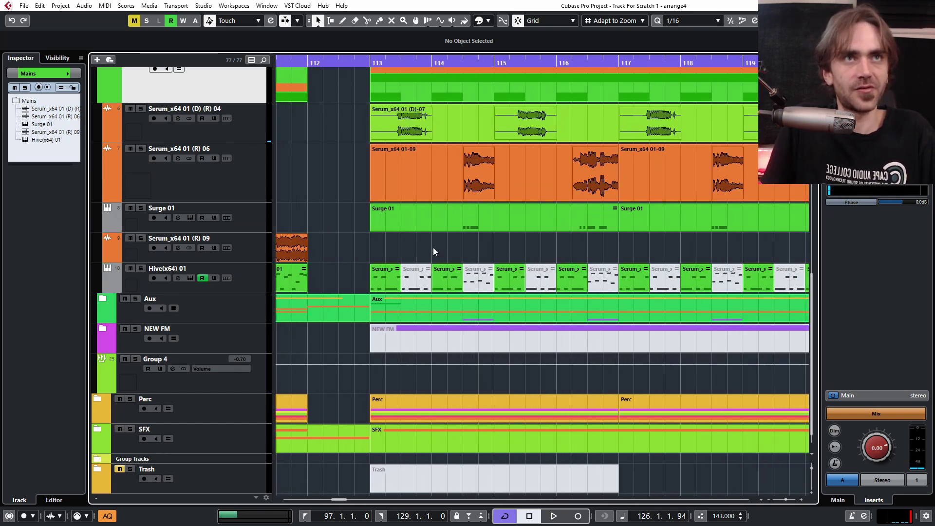
click(379, 284)
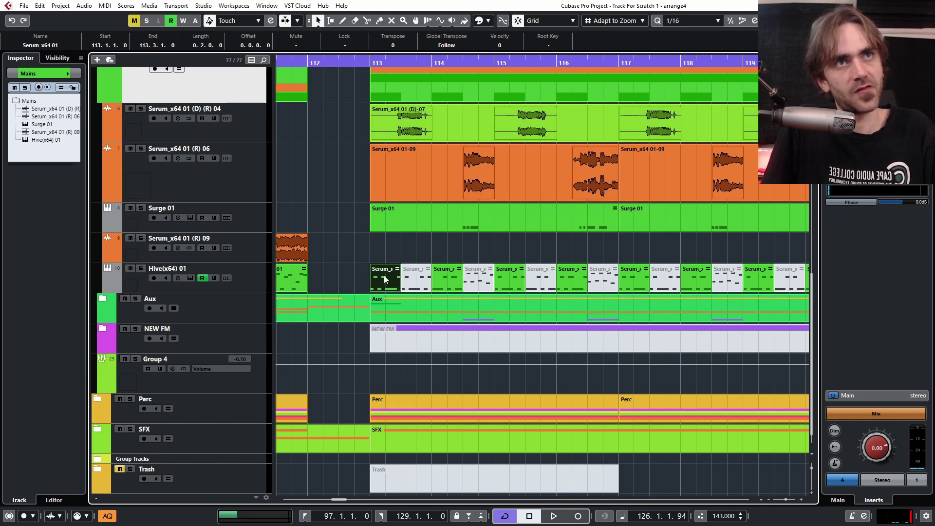
click(487, 163)
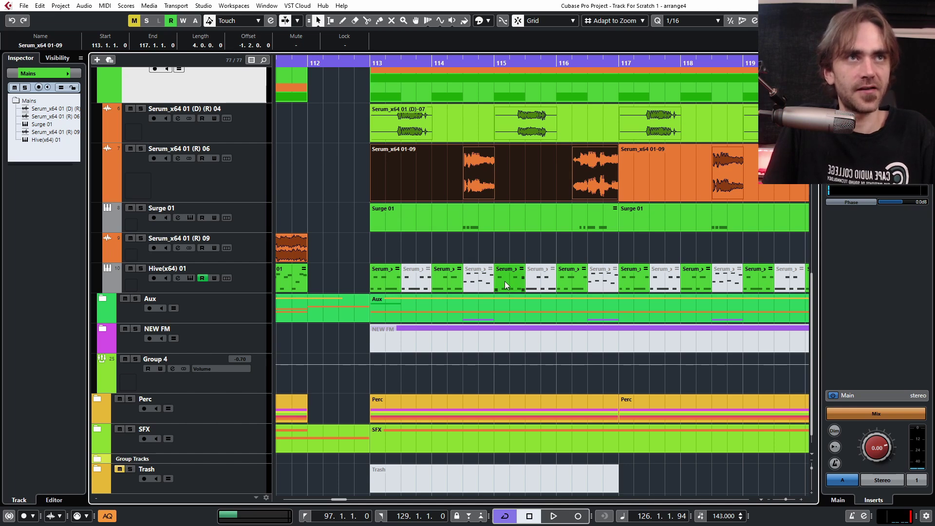
click(569, 286)
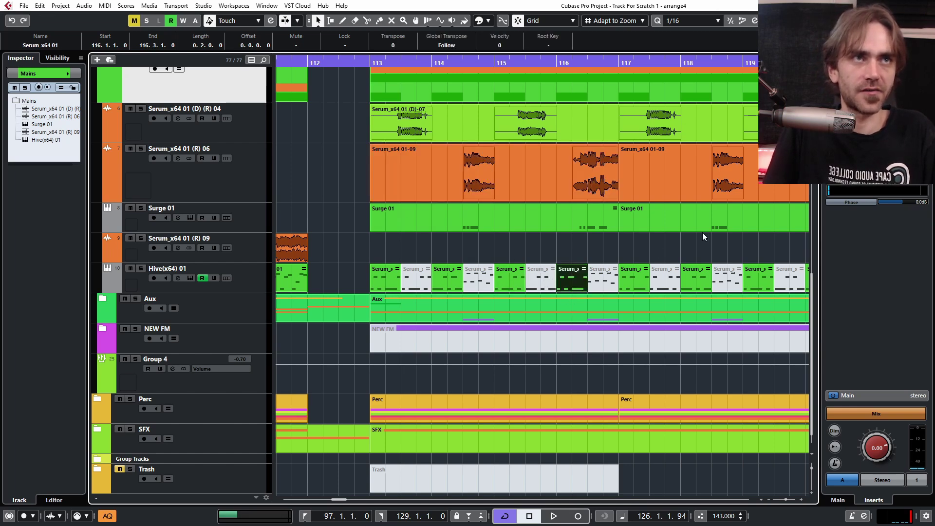
scroll(580, 282, up, 2)
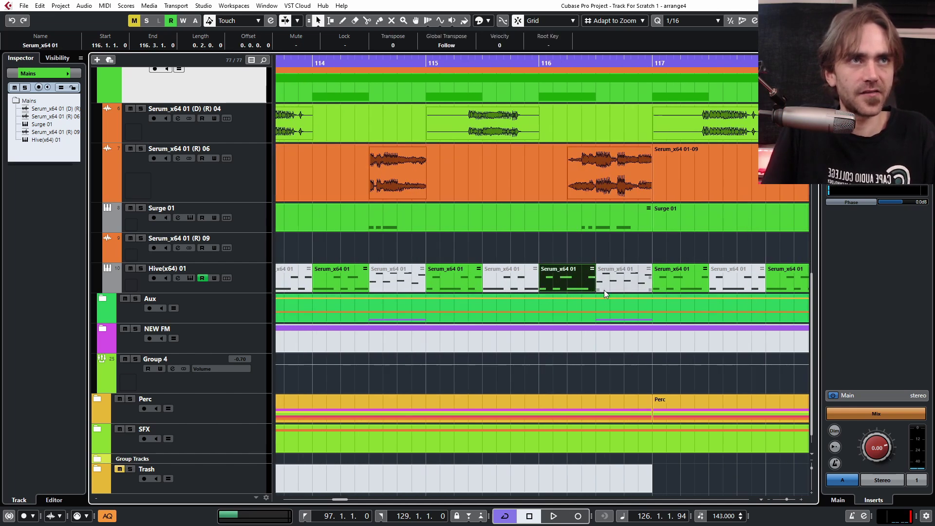
scroll(569, 208, down, 2)
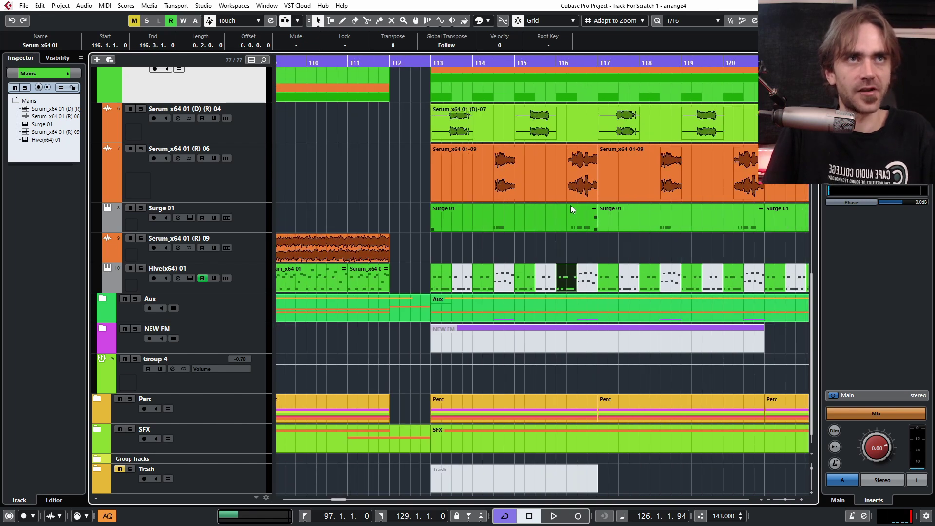
click(591, 200)
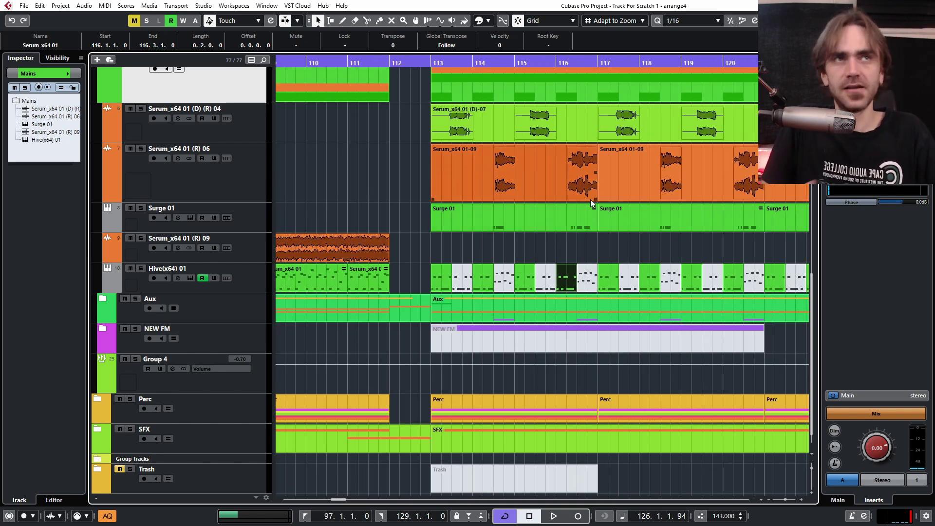
- Deselect the events and examine how the Mains parts are laid out across both sections from bar 97 to 129
scroll(575, 136, down, 4)
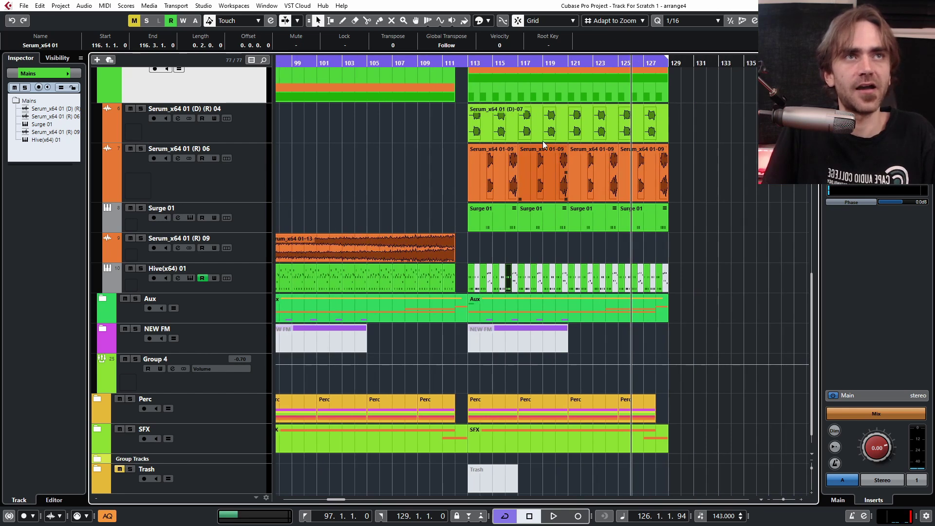
scroll(519, 118, down, 2)
scroll(519, 118, left, 3)
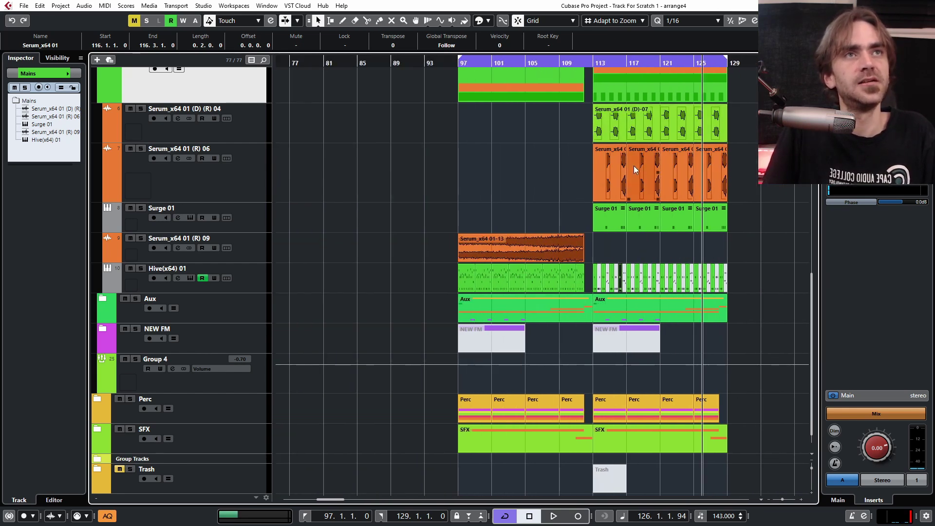
click(540, 203)
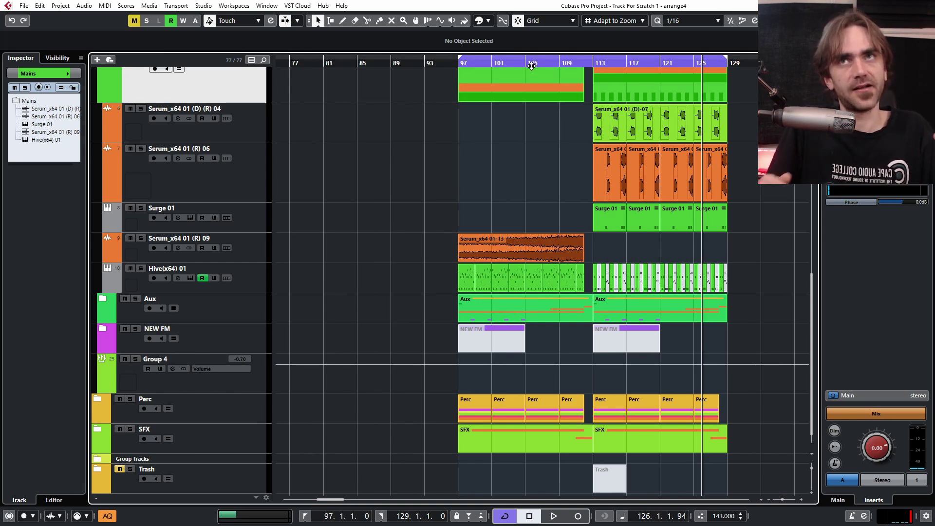
key(h)
key(h)
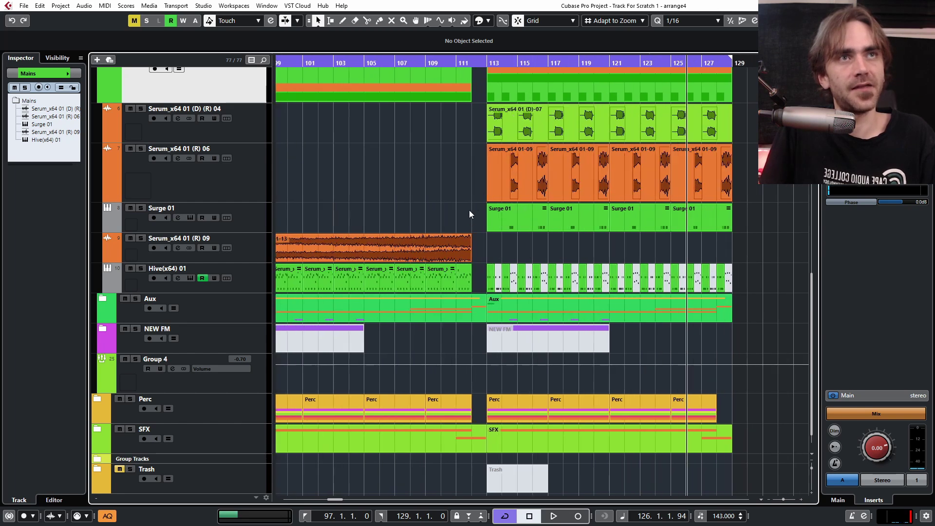
scroll(489, 237, down, 2)
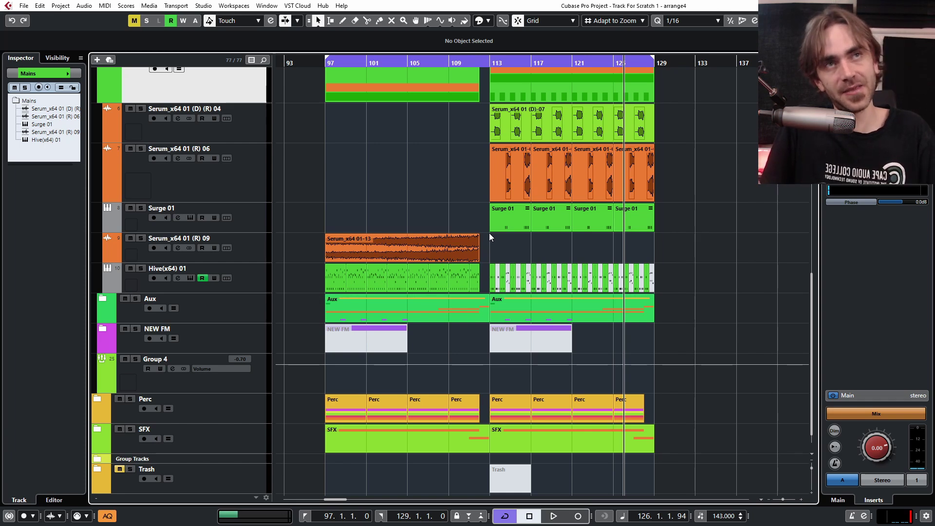
scroll(598, 258, up, 3)
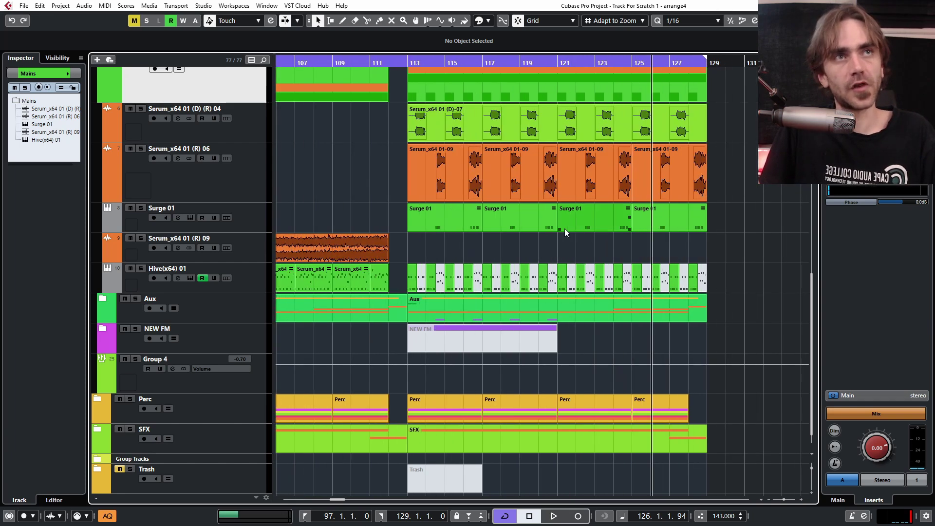
- Collapse the Mains, Synths and Knb folder tracks and expand the Perc folder
scroll(228, 171, up, 4)
click(103, 231)
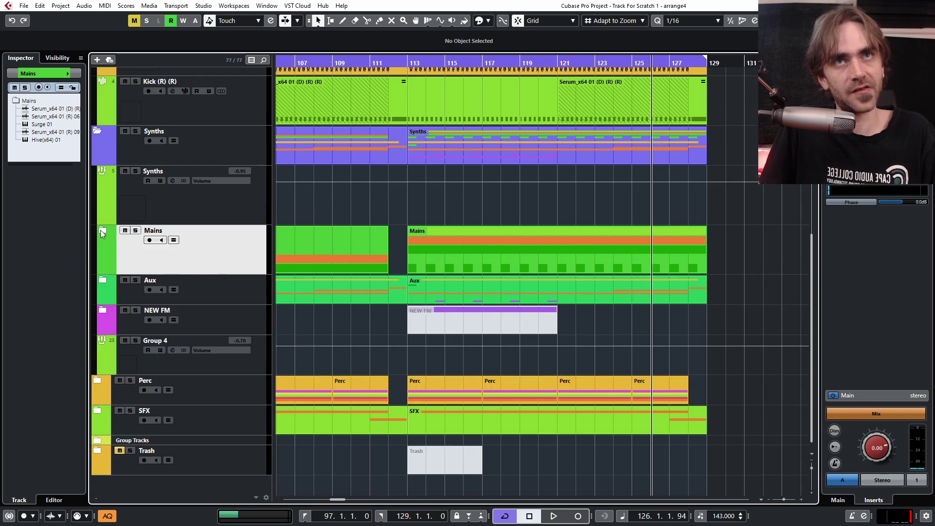
click(97, 132)
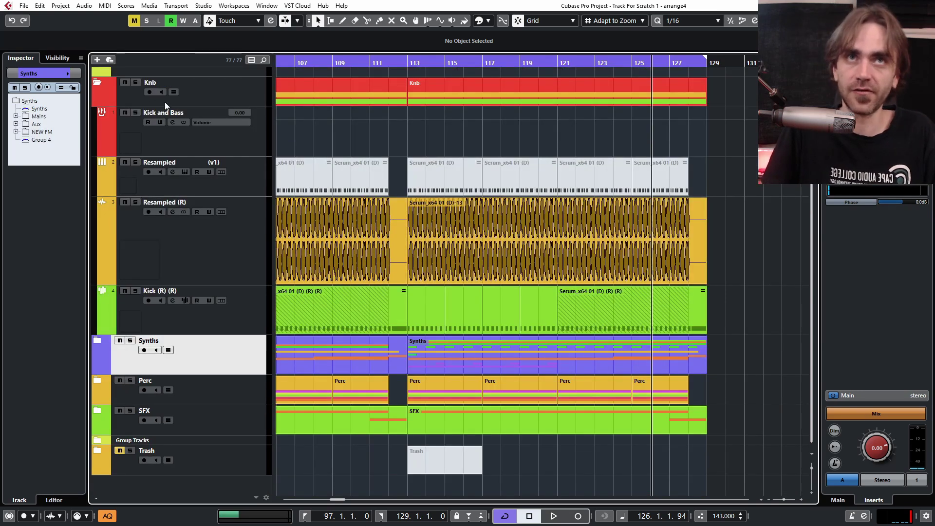
click(97, 81)
click(97, 192)
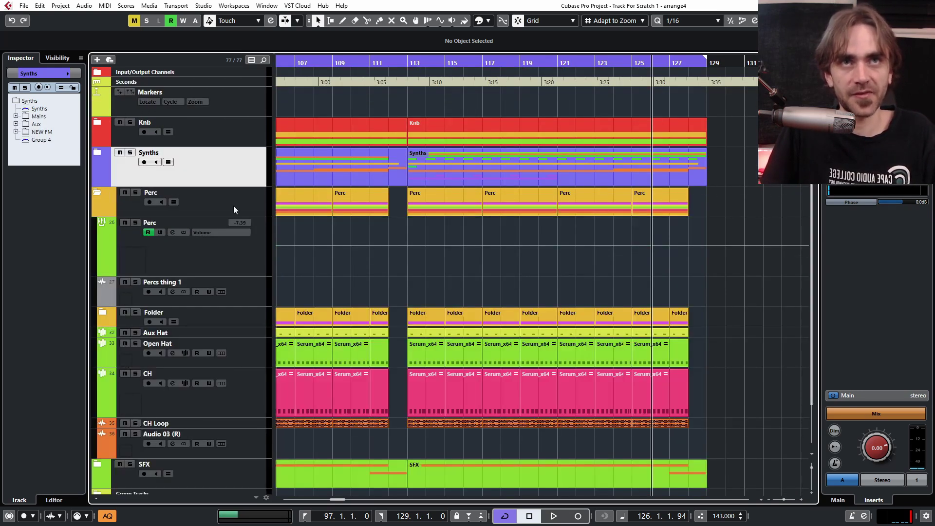
- Select the CH Loop track and increase its height so its waveform is readable
scroll(471, 271, up, 1)
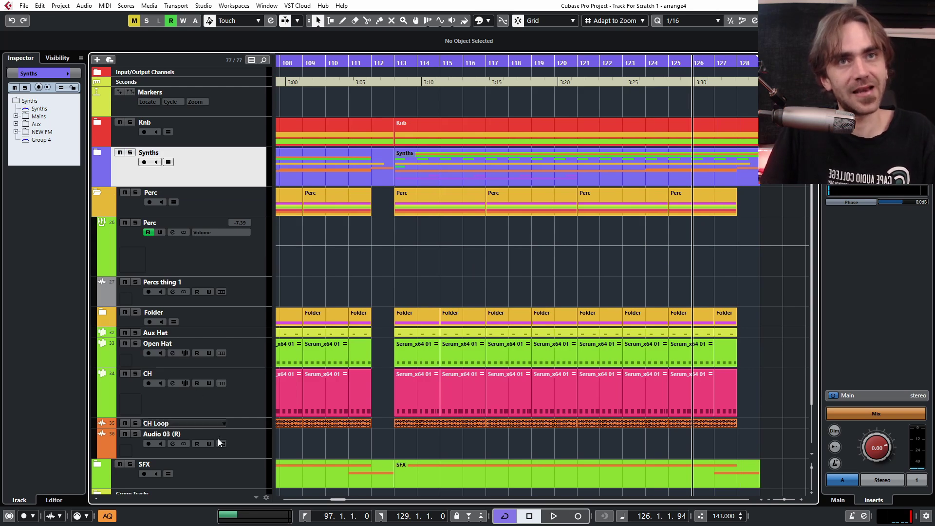
click(239, 426)
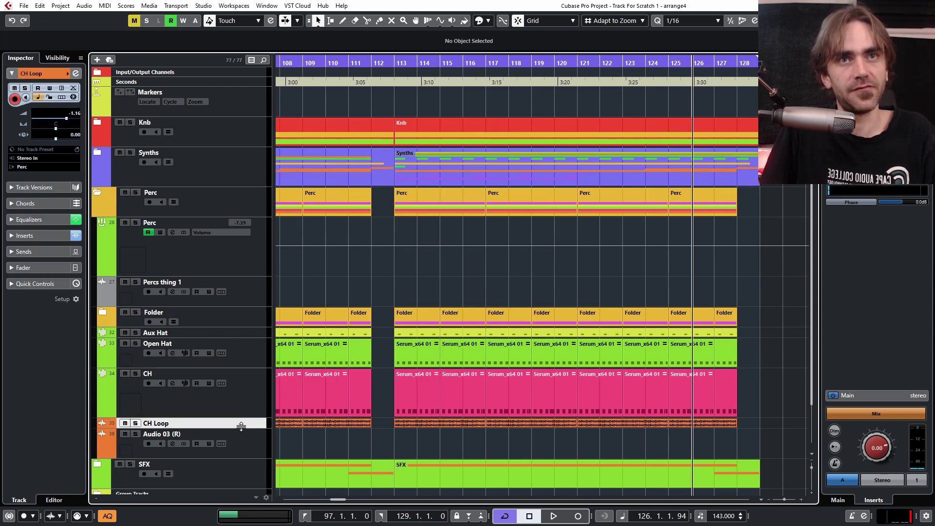
drag(238, 428, 237, 456)
- Expand the Synths folder and examine the synth and percussion tracks across both sections from bar 97
click(99, 154)
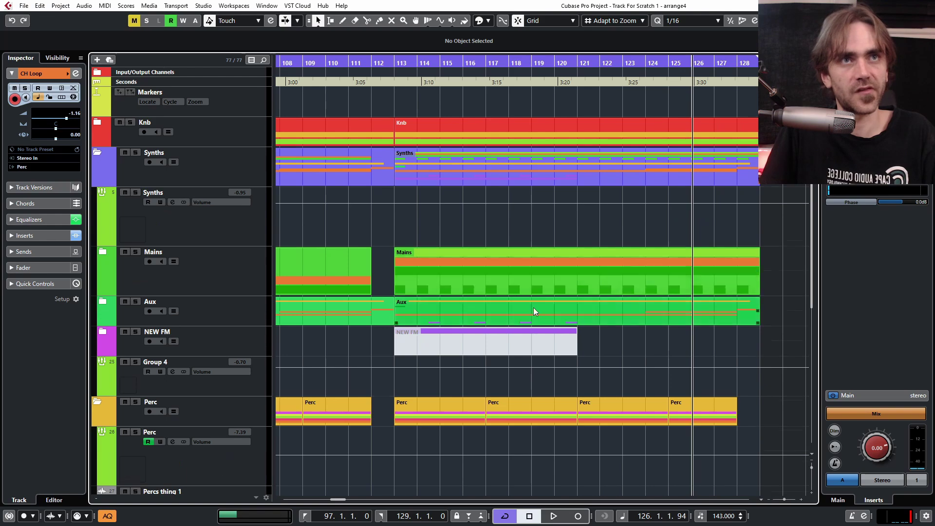
scroll(521, 300, down, 4)
scroll(468, 267, down, 2)
scroll(468, 267, down, 2)
scroll(501, 300, up, 4)
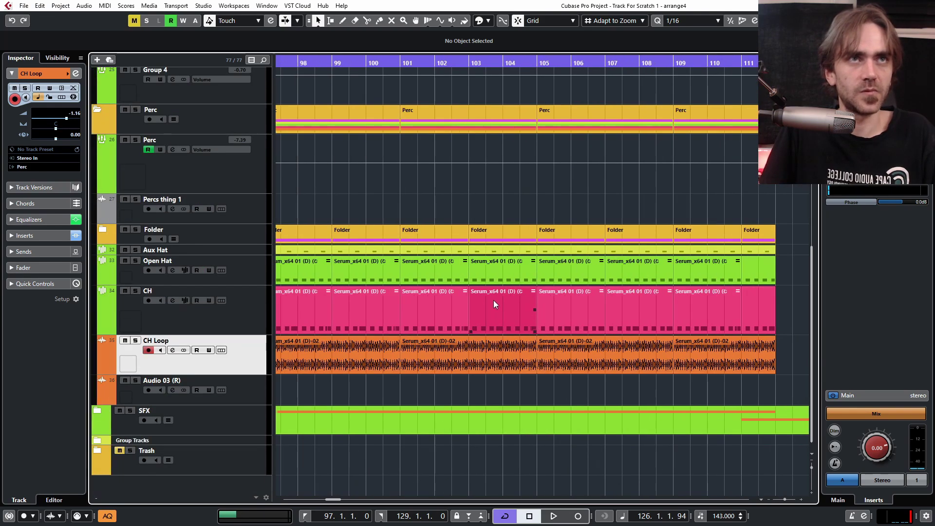
scroll(469, 190, down, 3)
scroll(458, 188, up, 3)
scroll(439, 182, up, 2)
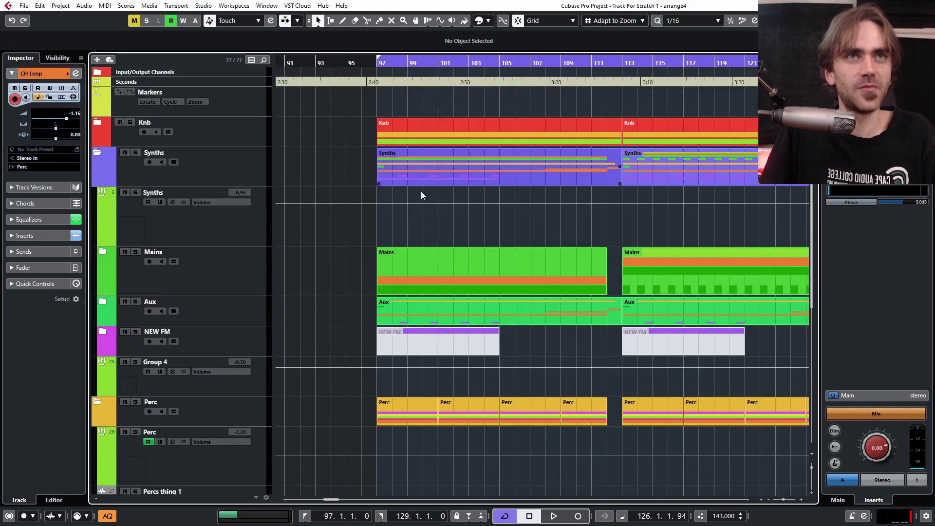
scroll(421, 183, down, 5)
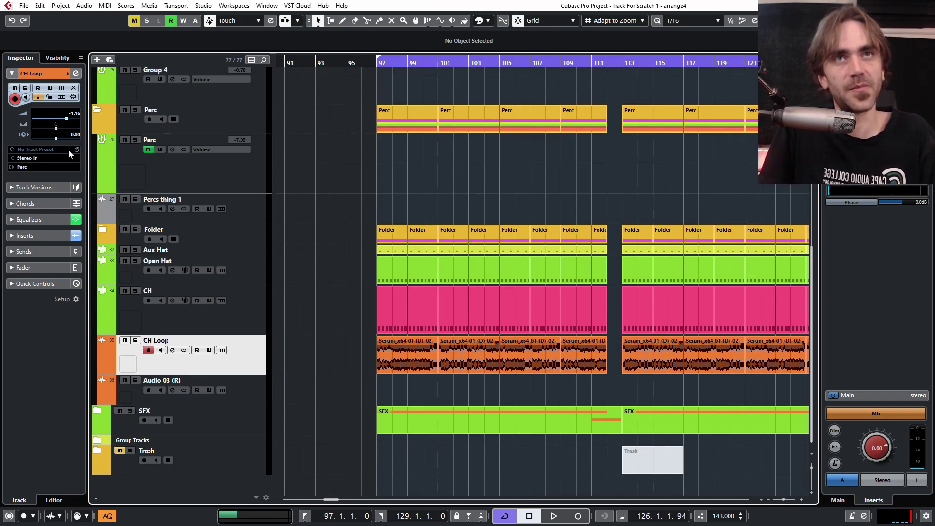
- Collapse the Perc and Synths folders and show the whole arrangement from bar 97 to 129
click(99, 112)
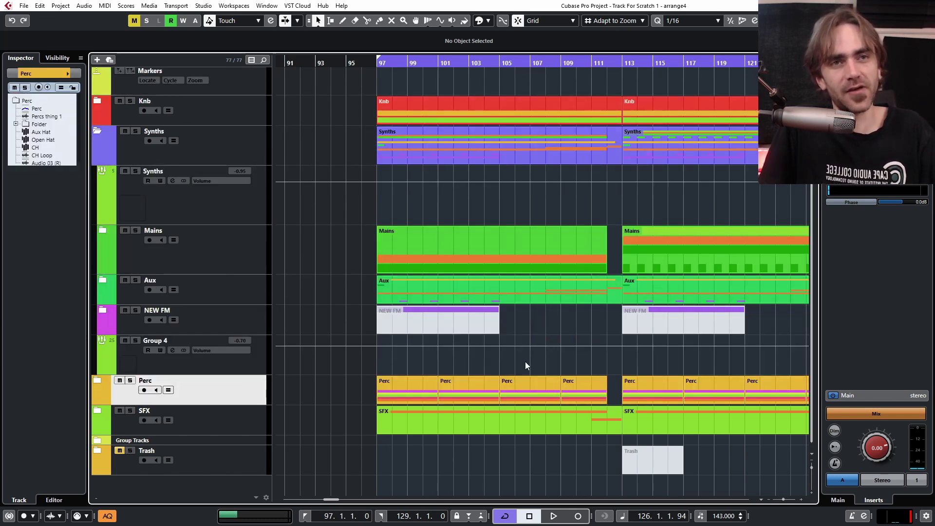
click(100, 131)
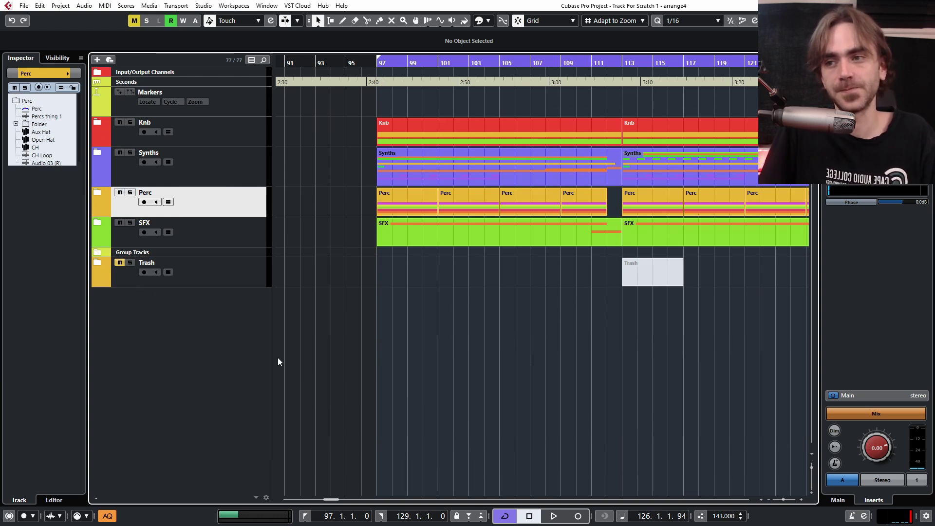
scroll(500, 292, down, 3)
scroll(506, 336, right, 2)
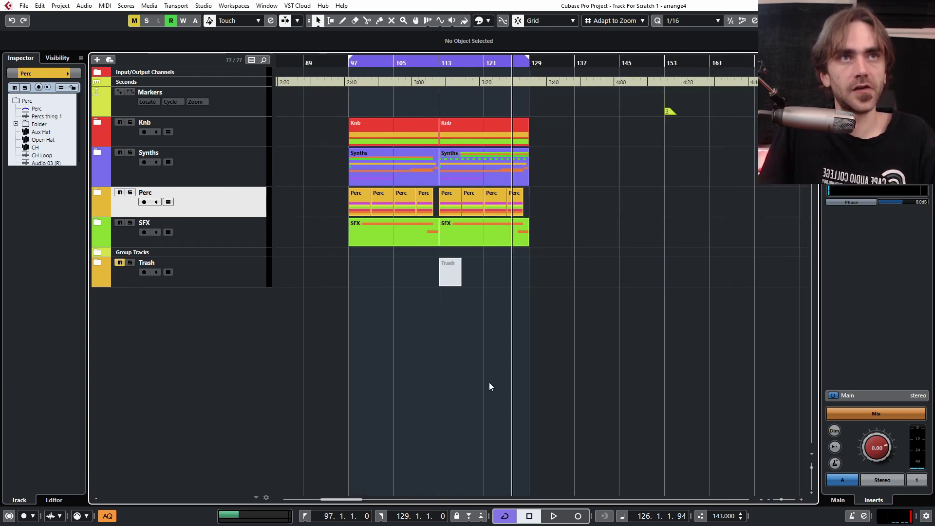
- Expand the Synths and Mains folders and compare the Serum, Surge and Hive parts in the two sections
click(97, 154)
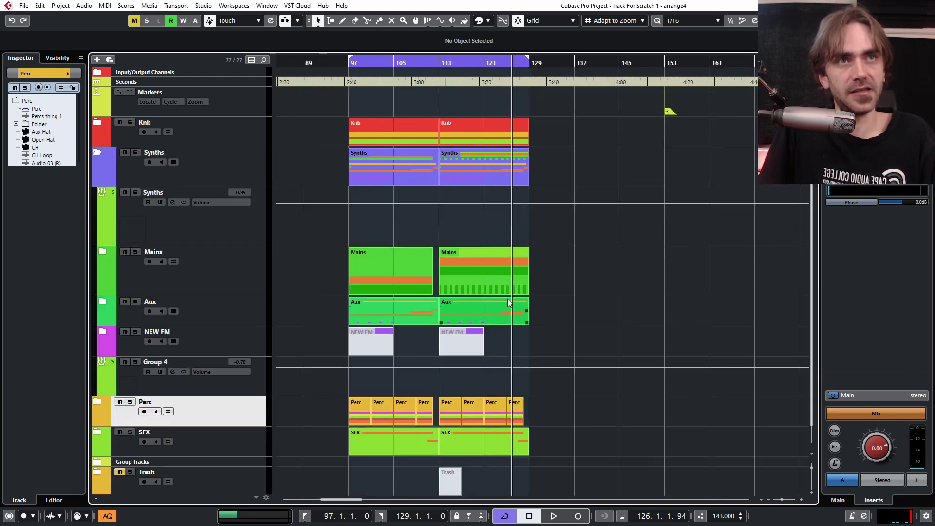
scroll(518, 285, up, 3)
scroll(540, 268, down, 2)
scroll(555, 259, right, 1)
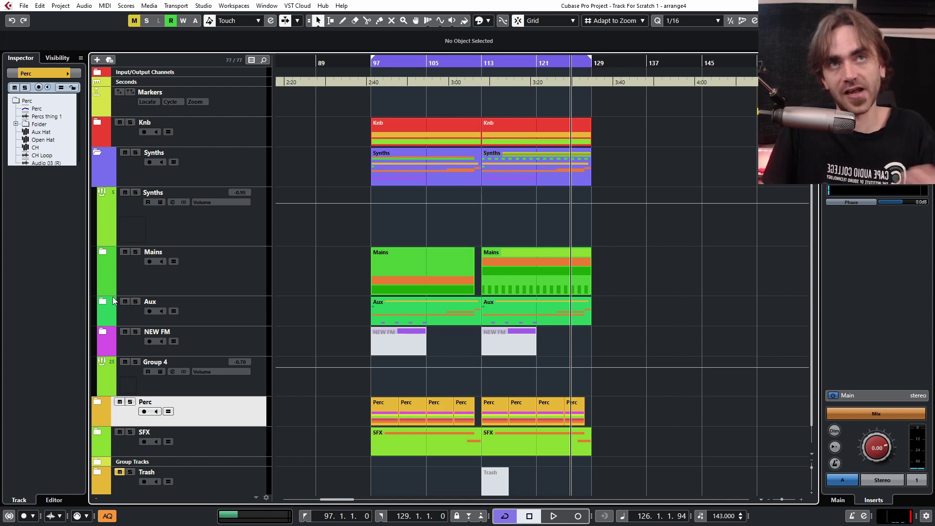
click(100, 252)
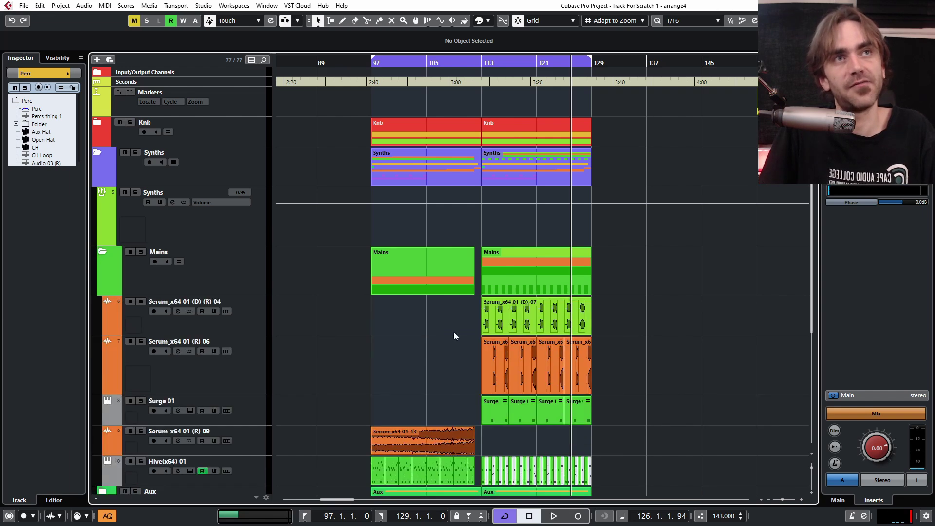
scroll(432, 321, down, 5)
scroll(535, 325, down, 3)
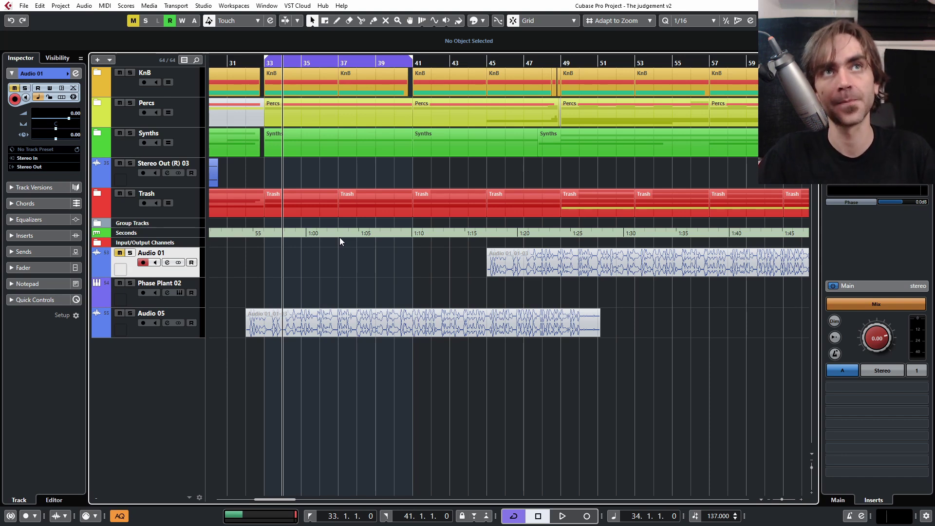
- In The judgement v2 project, expand the Percs folder, solo the Crazy Congas track and select its event at bar 33
click(98, 103)
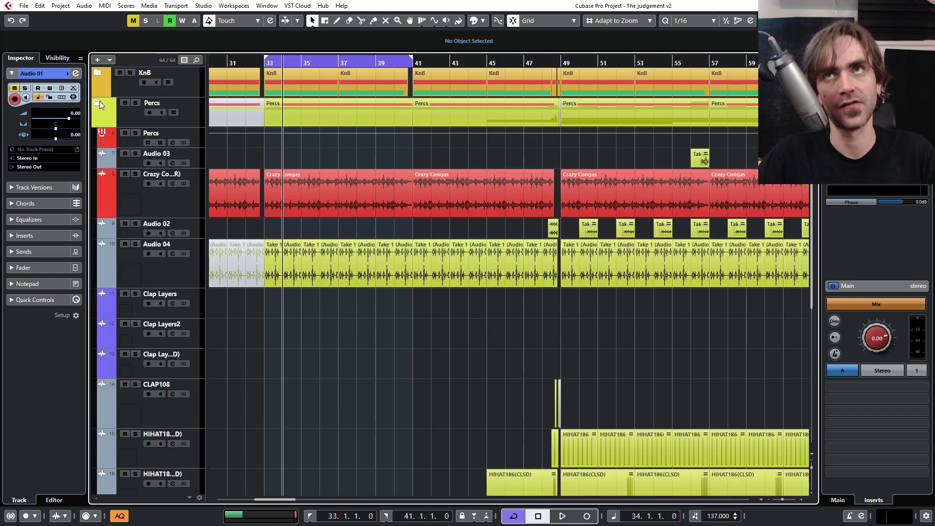
scroll(351, 305, down, 3)
scroll(352, 306, up, 3)
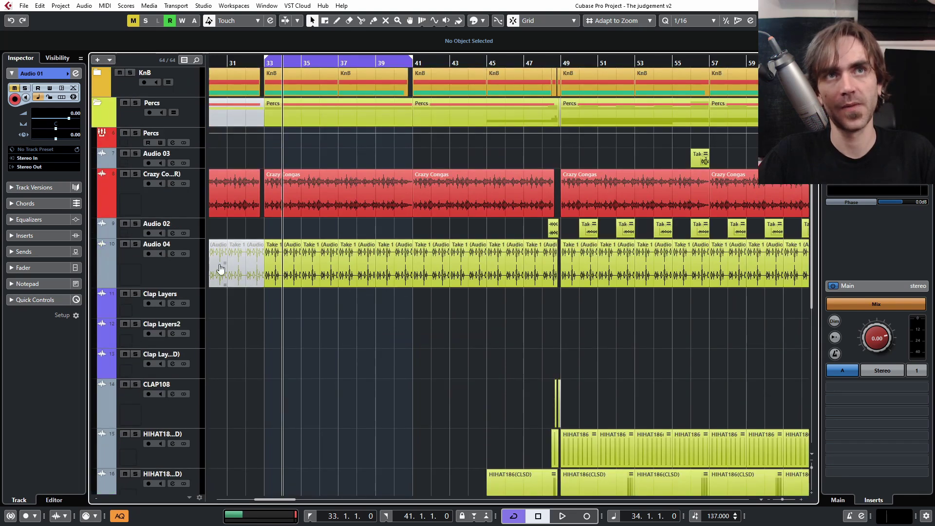
click(135, 246)
click(334, 197)
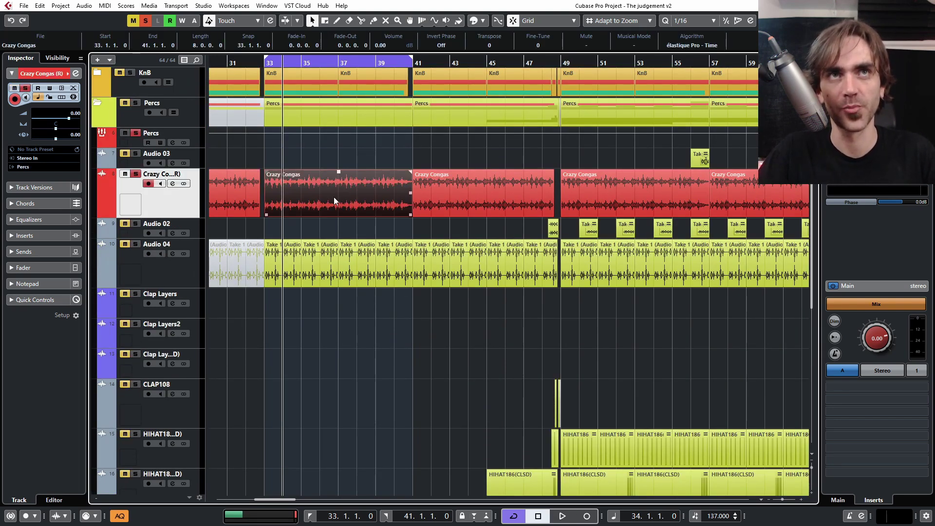
- Examine how the Crazy Congas, clap, hi-hat and crash tracks are laid out across the whole arrangement
scroll(354, 382, down, 5)
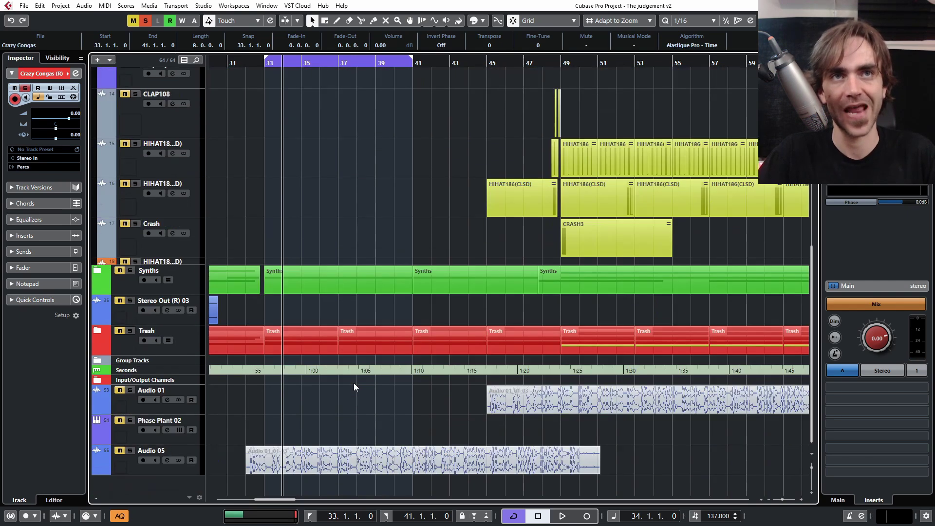
scroll(352, 388, up, 4)
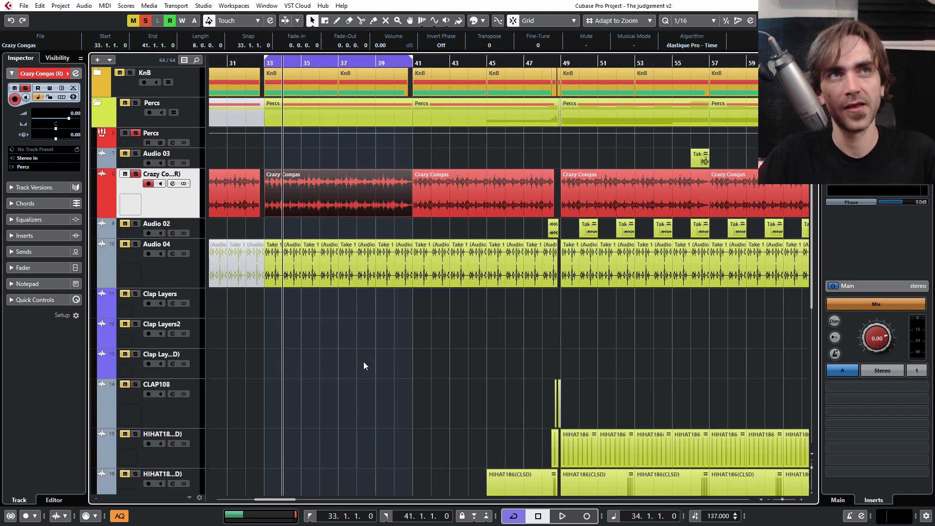
scroll(390, 290, down, 2)
scroll(429, 307, down, 4)
scroll(453, 272, down, 4)
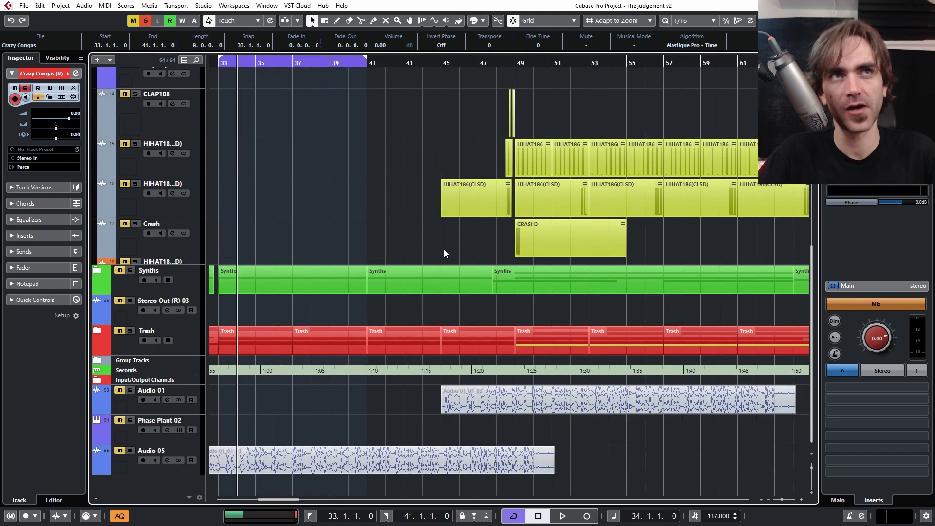
scroll(389, 185, up, 5)
scroll(408, 190, down, 2)
scroll(407, 193, down, 2)
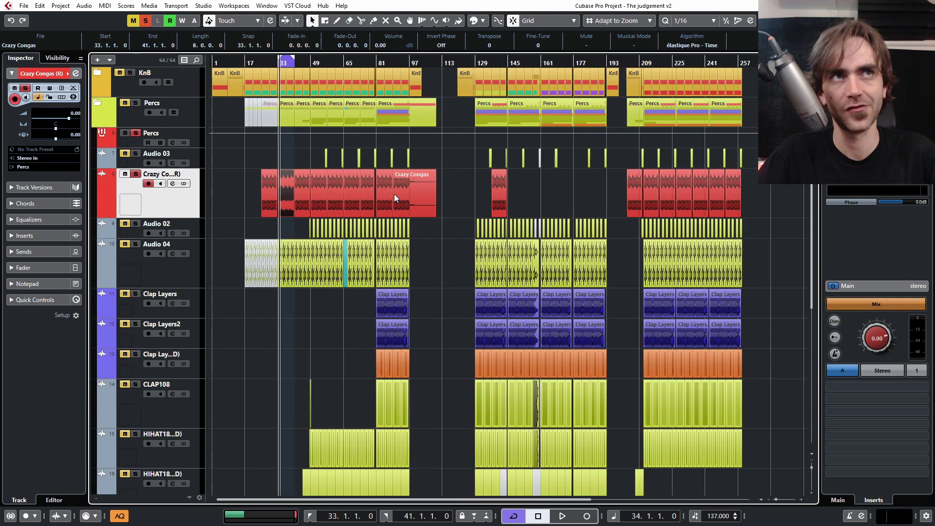
scroll(543, 204, up, 2)
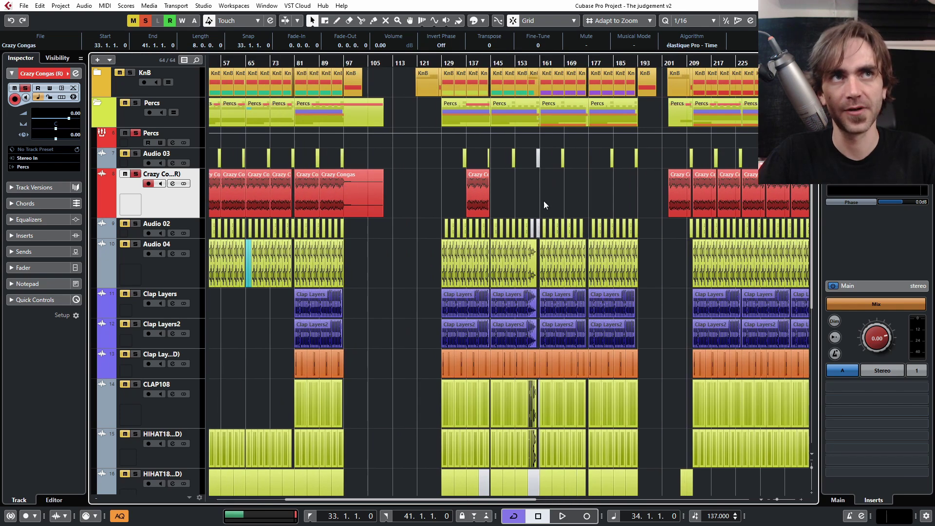
scroll(491, 185, down, 8)
scroll(574, 251, up, 8)
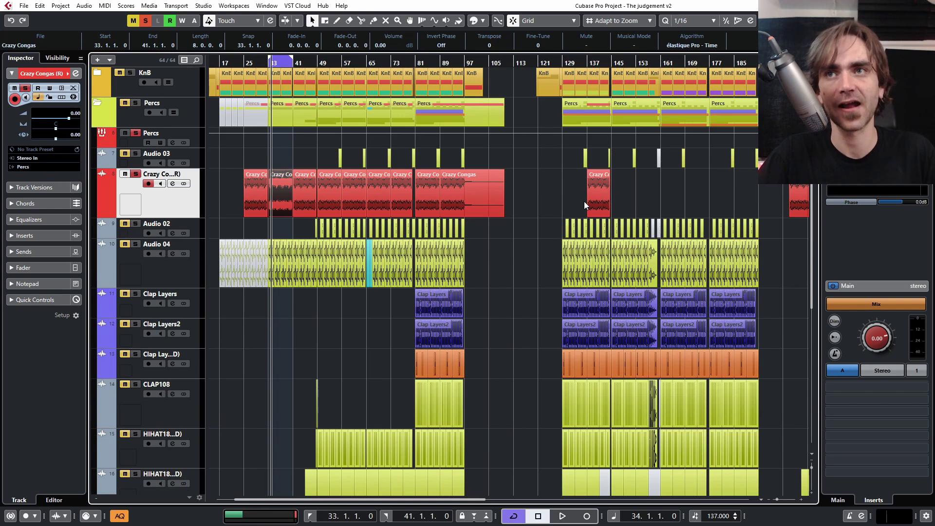
scroll(542, 243, down, 8)
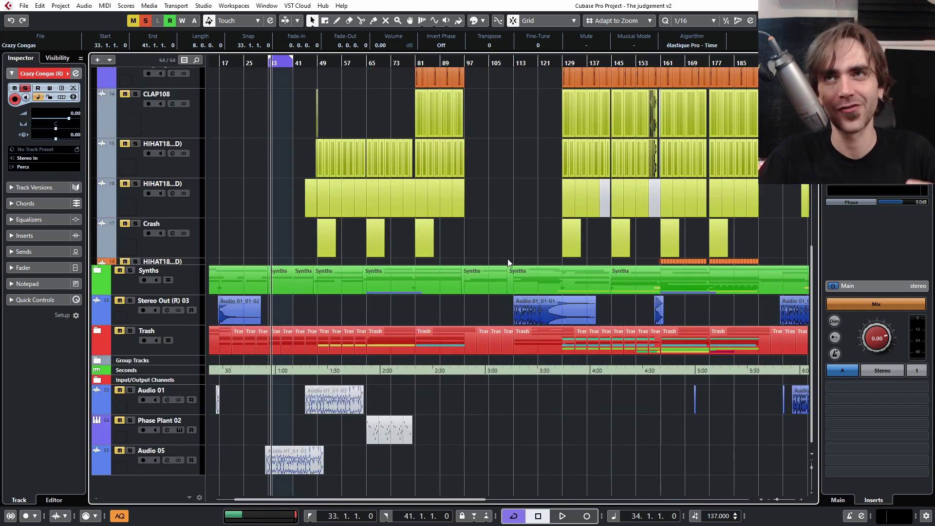
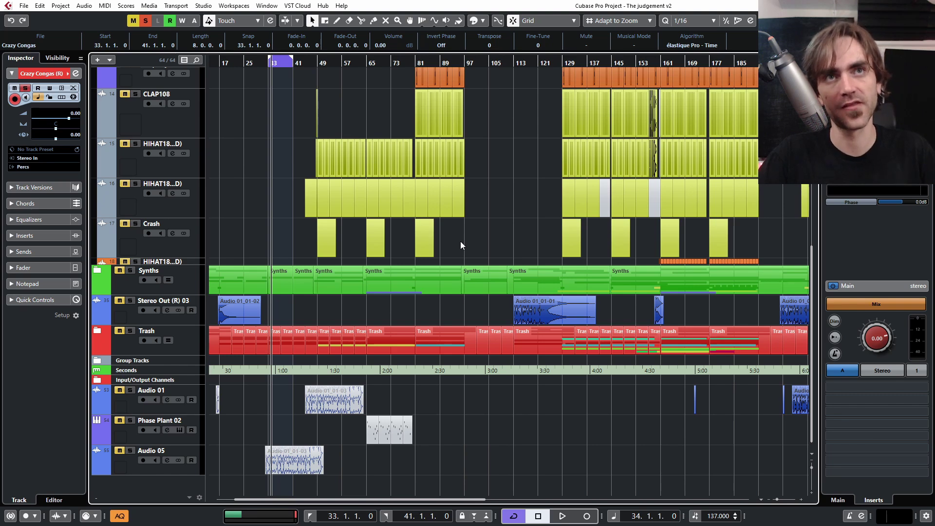
- Return to bars 33 to 41, deselect the Crazy Congas event and play the soloed congas
scroll(287, 172, up, 3)
scroll(267, 165, up, 5)
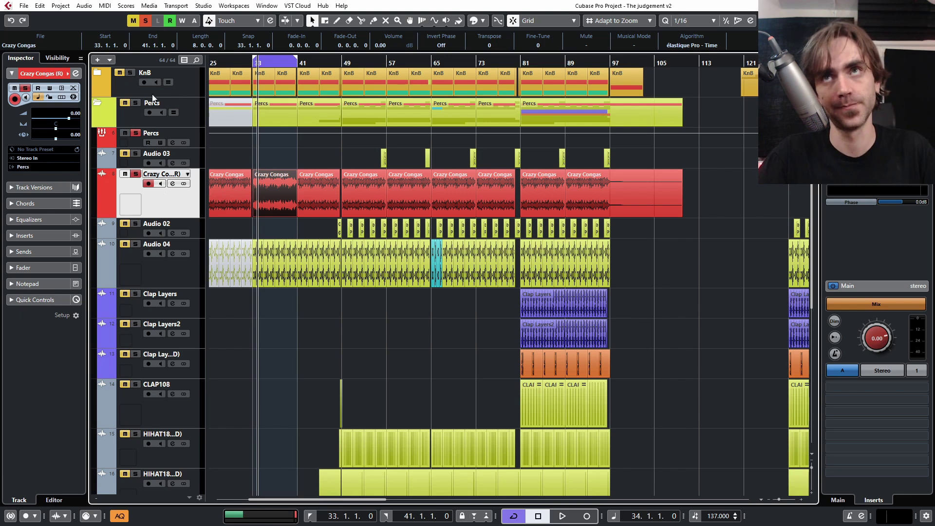
ctrl+scroll(297, 246, up, 2)
ctrl+scroll(284, 238, up, 2)
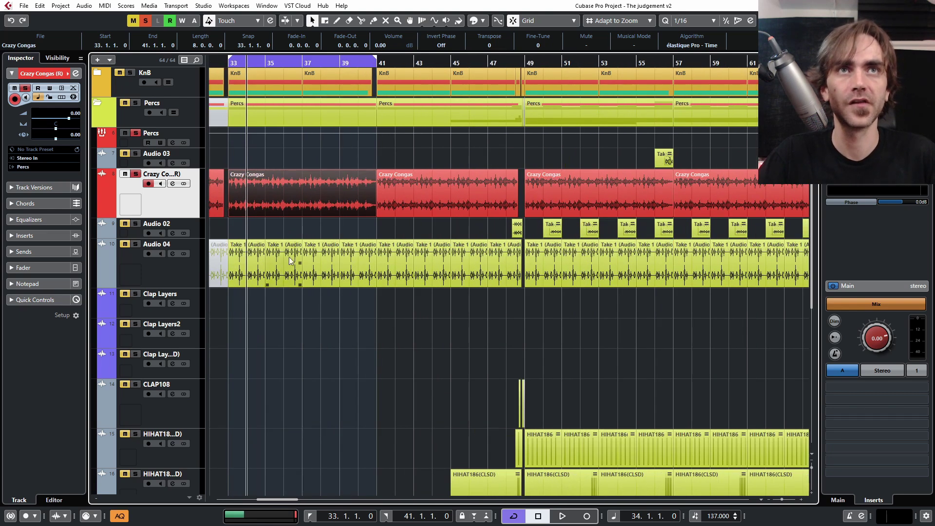
scroll(310, 283, left, 2)
click(455, 340)
key(space)
ctrl+scroll(454, 340, down, 2)
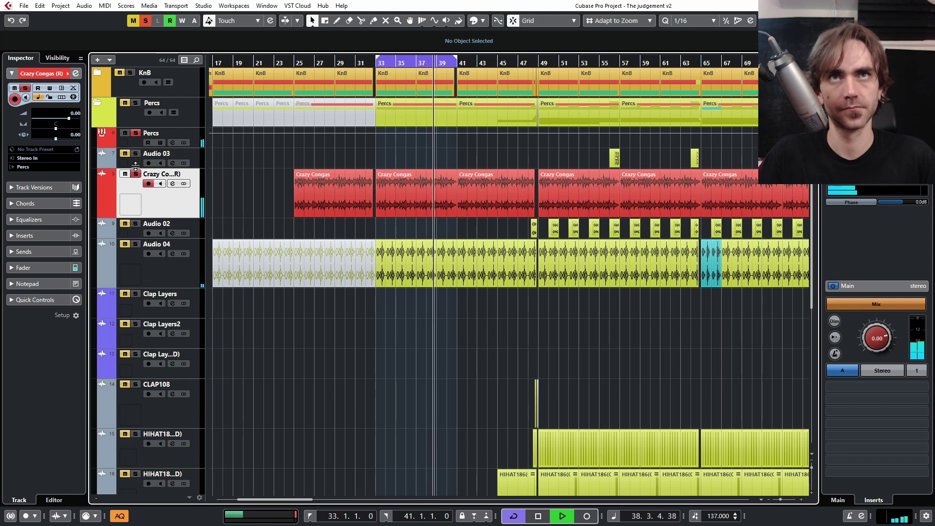
- Unsolo the Crazy Congas track and turn off cycle playback
click(136, 174)
scroll(509, 269, down, 8)
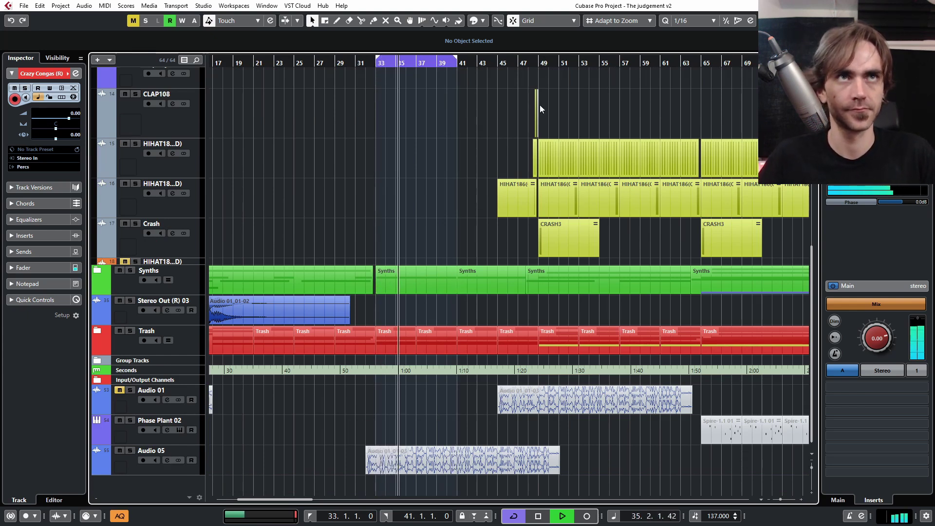
key(KP_Divide)
- Follow the playback past bar 41 and examine where the clap, hi-hat and crash parts enter
scroll(518, 114, up, 5)
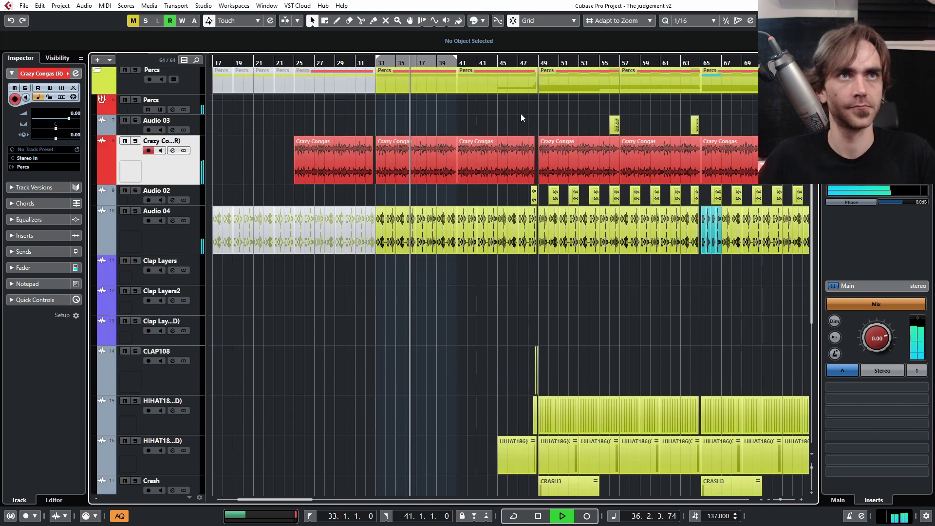
key(g)
key(g)
scroll(577, 356, right, 5)
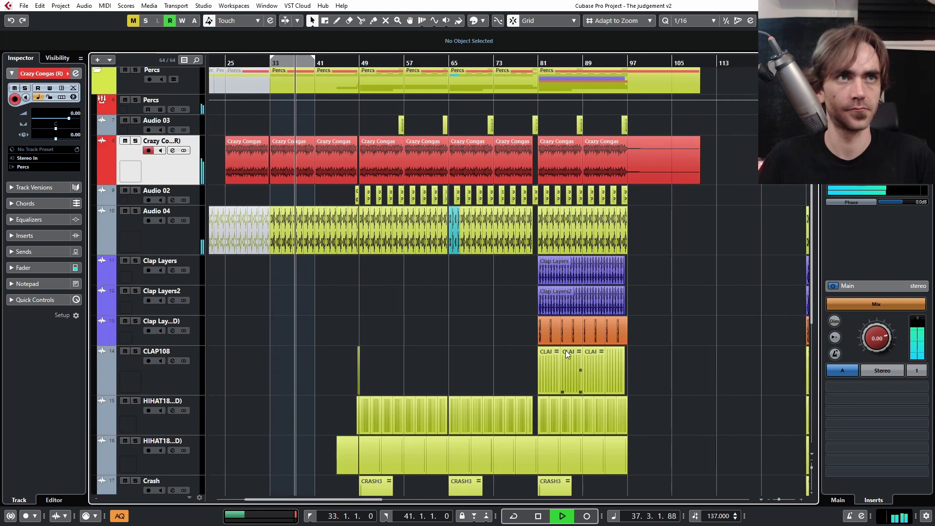
scroll(292, 292, down, 5)
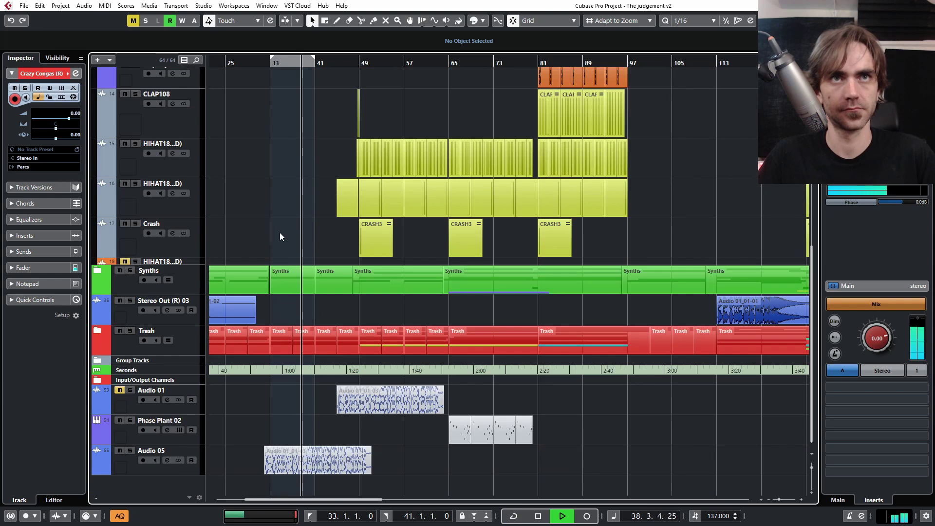
key(g)
scroll(446, 227, left, 3)
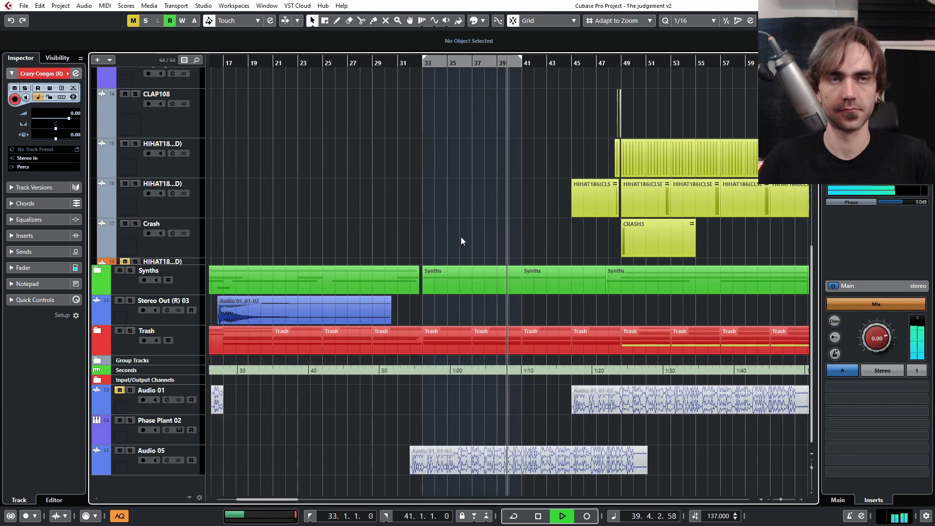
scroll(460, 247, right, 1)
scroll(462, 244, right, 2)
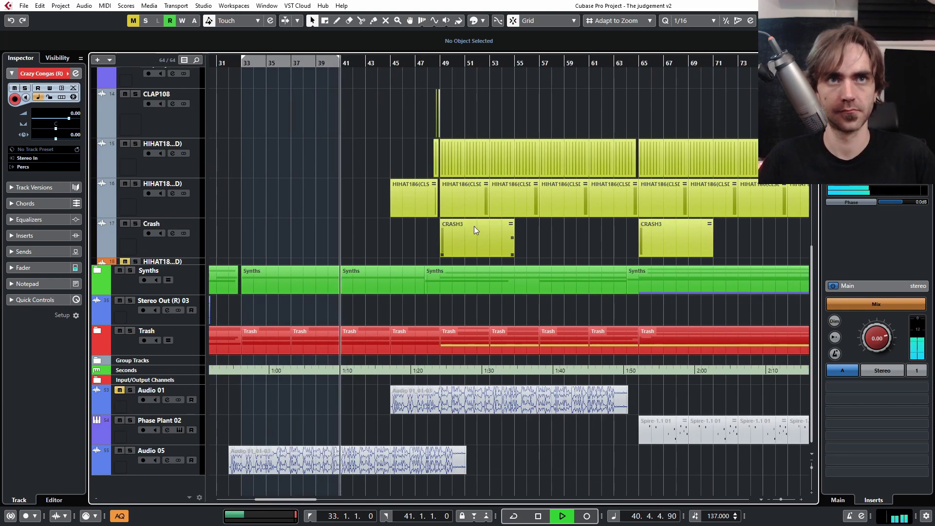
key(h)
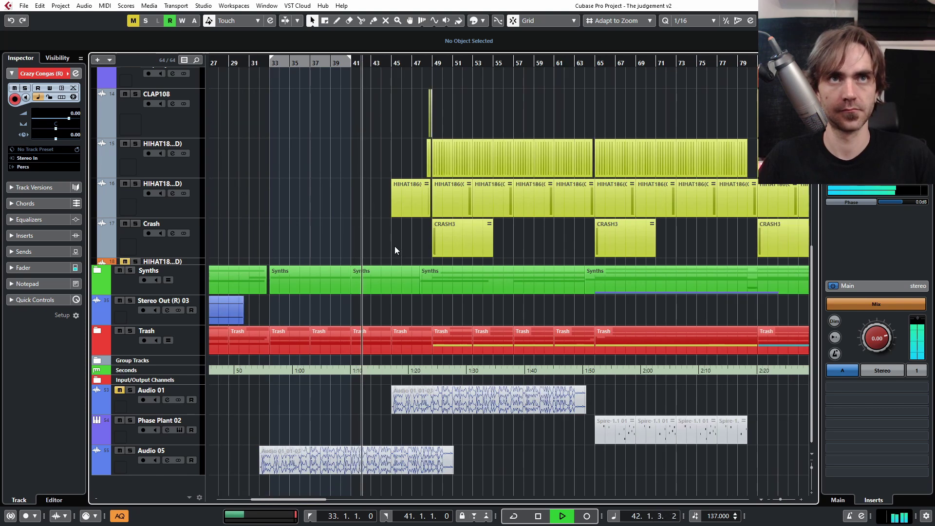
scroll(391, 250, up, 4)
scroll(370, 265, left, 3)
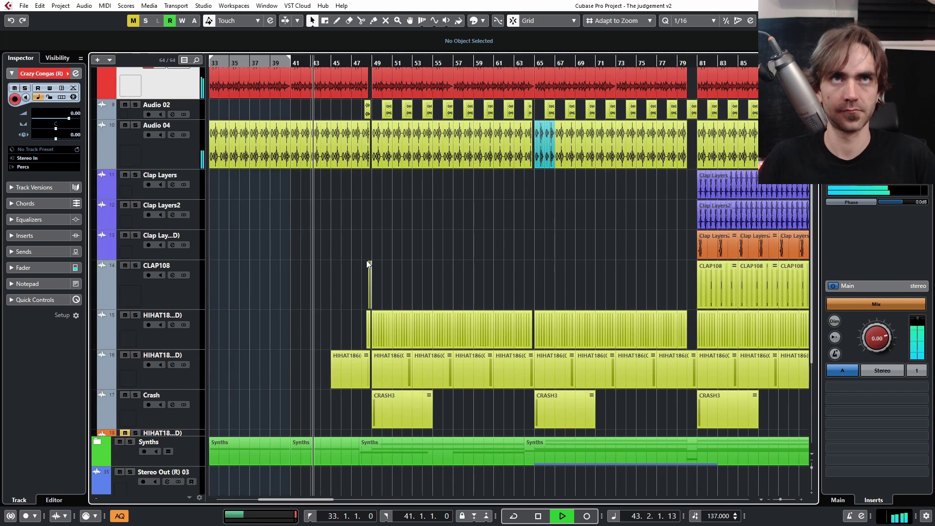
- Follow the playback from bar 43 past bar 49, examine how the clap, hi-hat and crash layers come in, and stop playback
scroll(360, 257, up, 3)
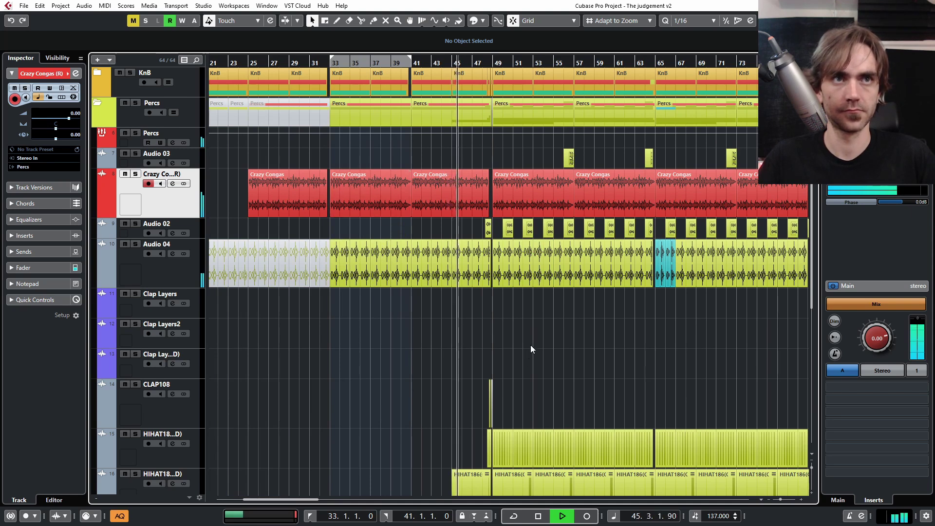
scroll(528, 350, up, 3)
scroll(458, 339, up, 2)
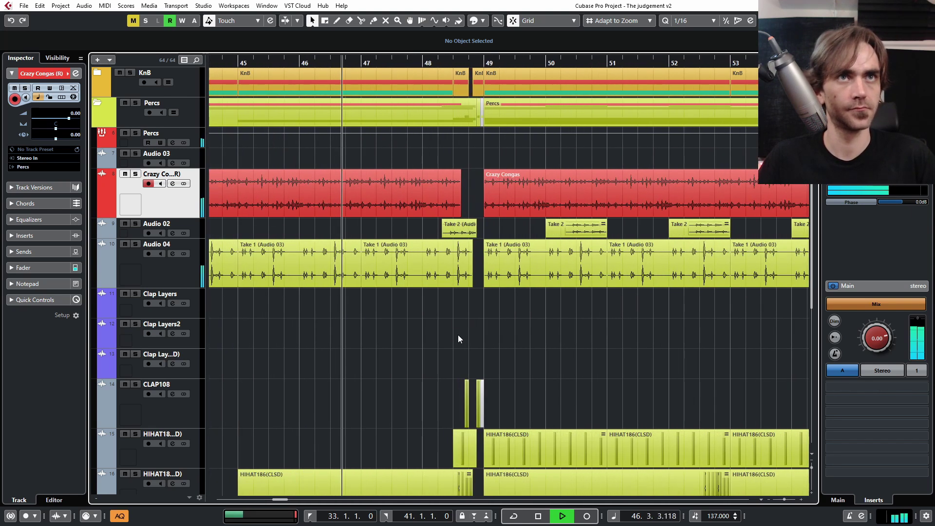
scroll(463, 319, right, 1)
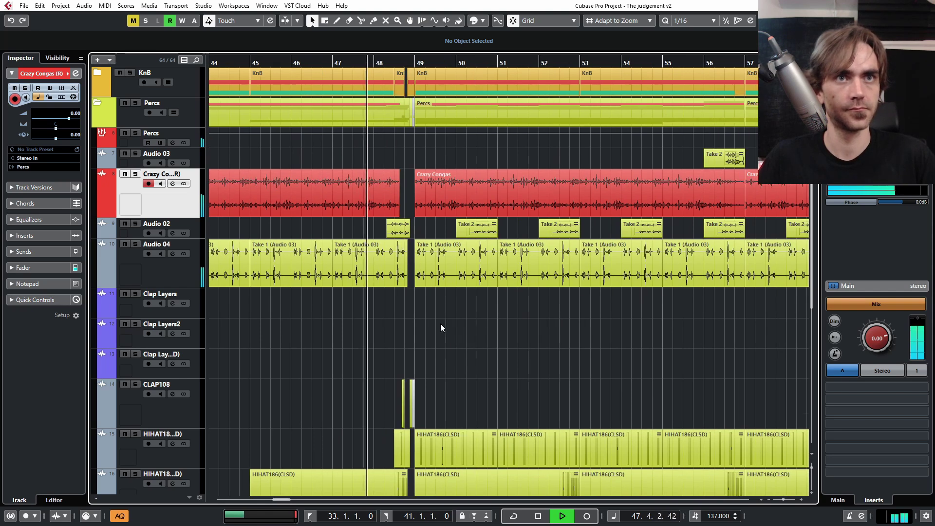
scroll(454, 318, down, 3)
scroll(453, 318, down, 2)
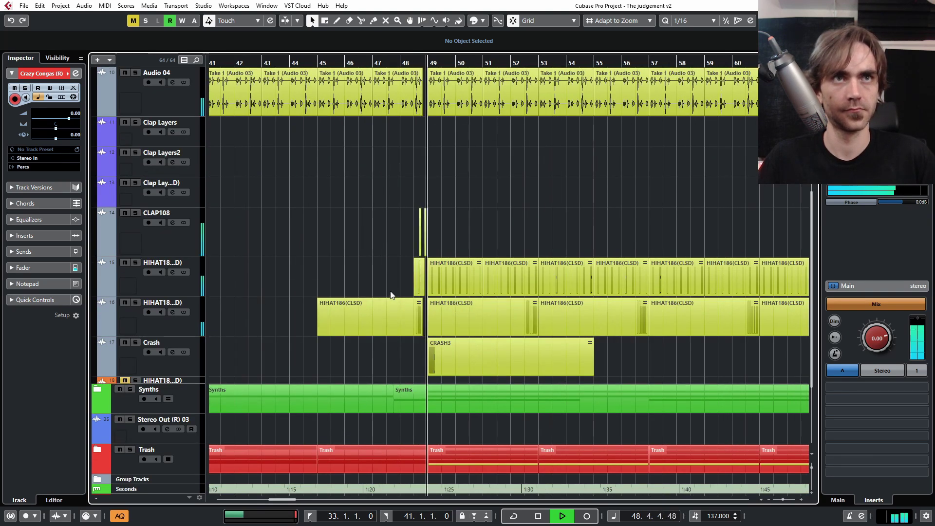
scroll(392, 292, down, 3)
scroll(394, 285, up, 5)
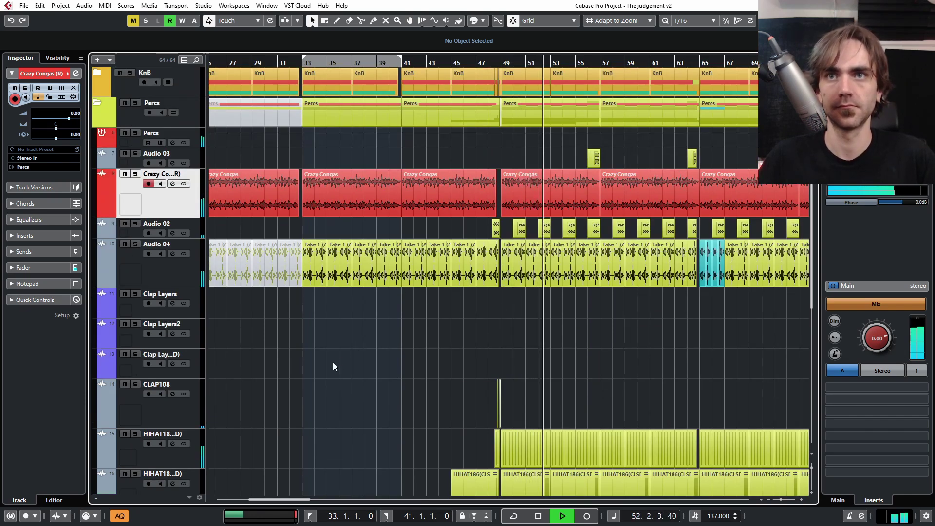
key(space)
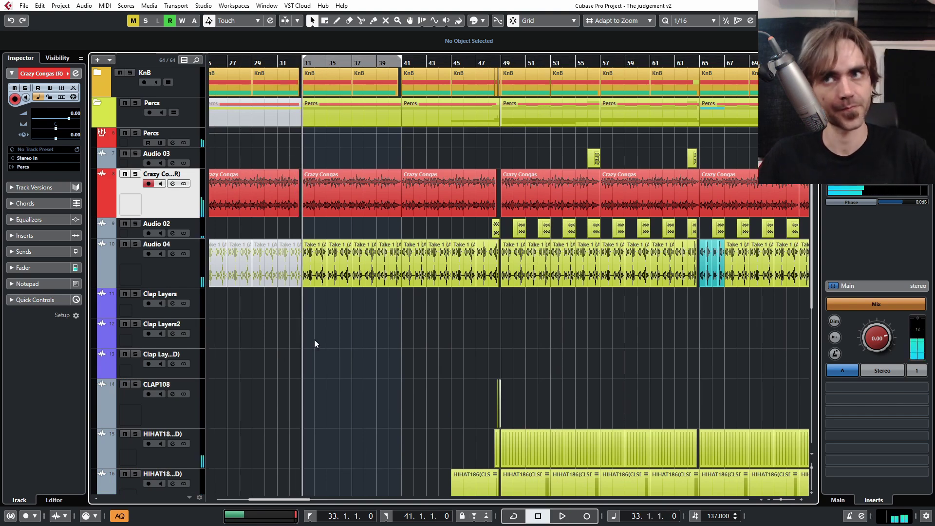
- Copy the Crazy Congas event at bar 33 to a new track below the existing ones and collapse the Percs folder
click(327, 212)
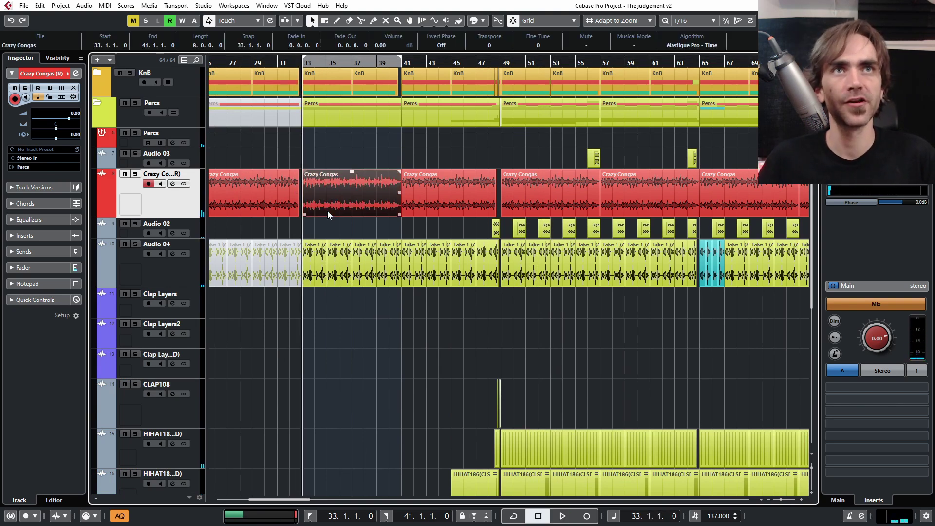
scroll(334, 178, down, 3)
scroll(331, 176, up, 3)
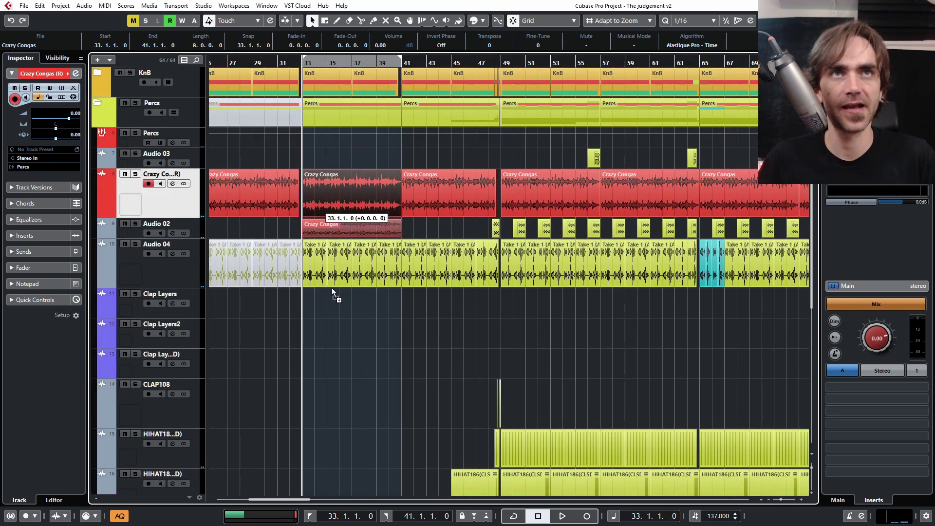
scroll(323, 292, down, 4)
scroll(327, 496, down, 6)
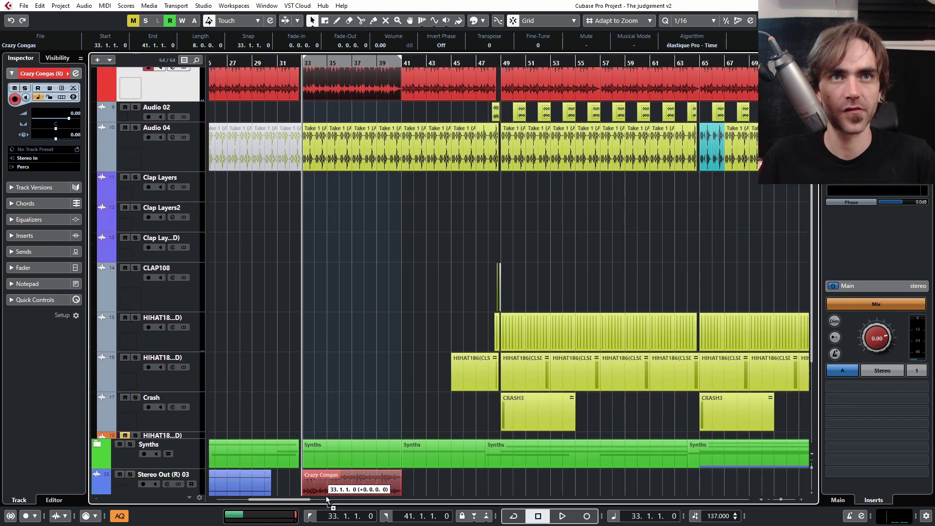
scroll(327, 492, down, 2)
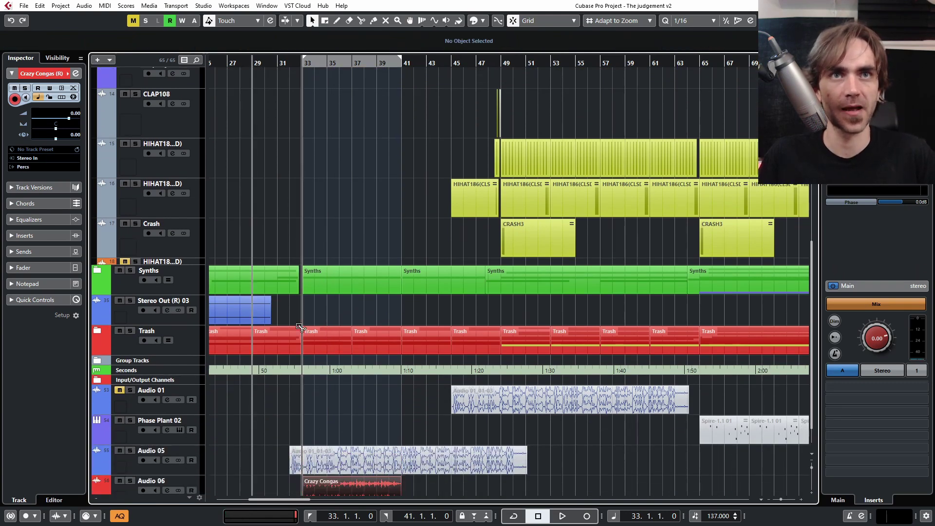
scroll(299, 327, up, 10)
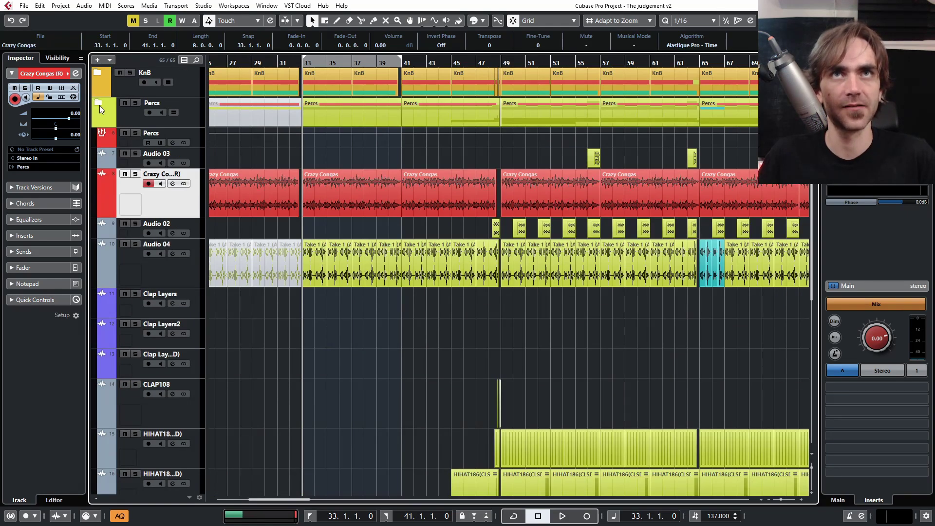
click(100, 106)
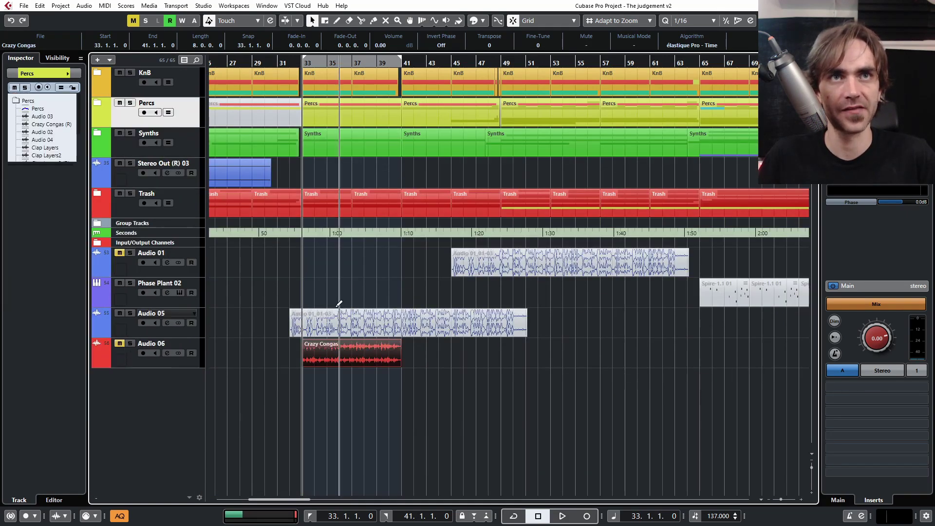
- Compare the waveforms of the Audio 05 event and the copied Crazy Congas event from bar 33 onward
click(322, 326)
scroll(312, 332, up, 4)
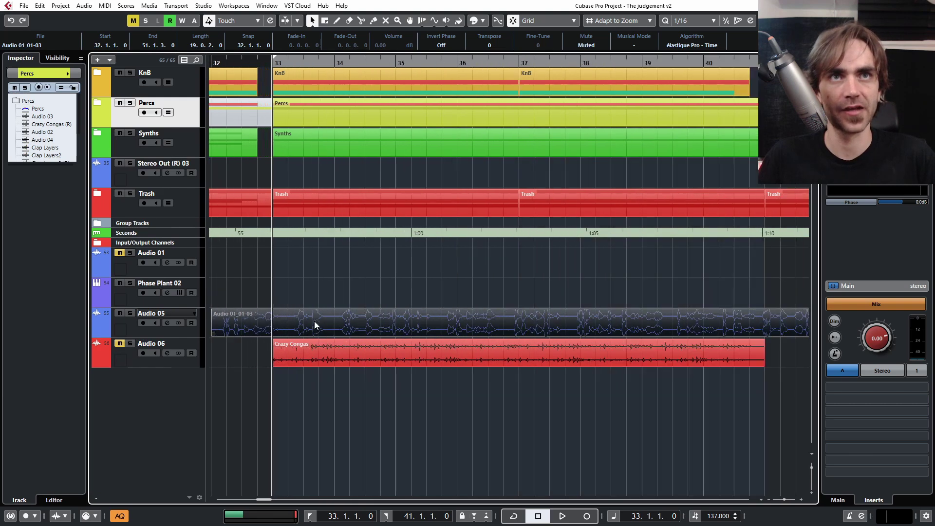
scroll(297, 333, up, 2)
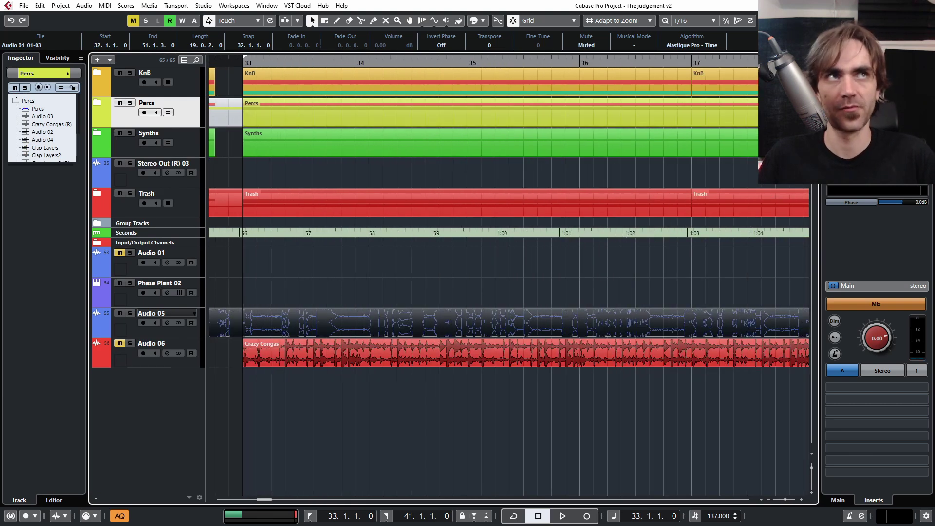
click(358, 357)
scroll(305, 385, up, 2)
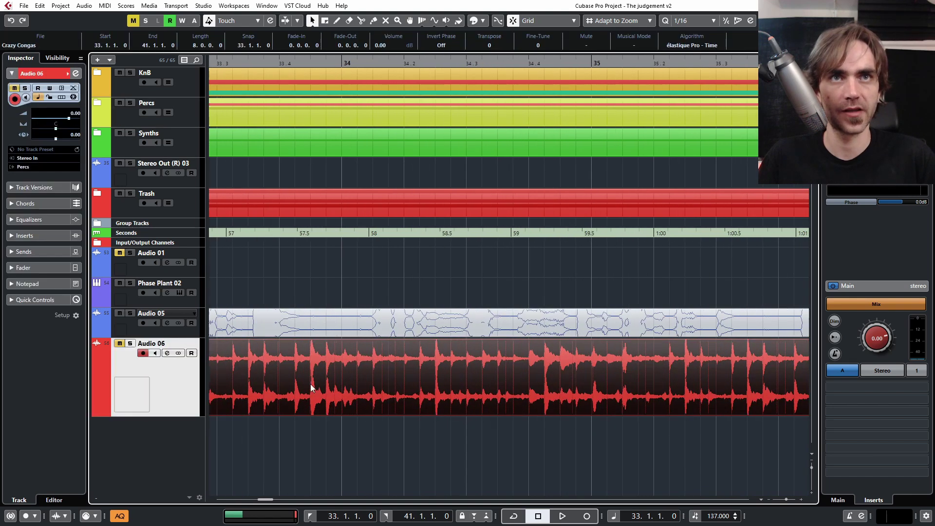
scroll(387, 350, left, 2)
scroll(444, 372, right, 2)
click(392, 332)
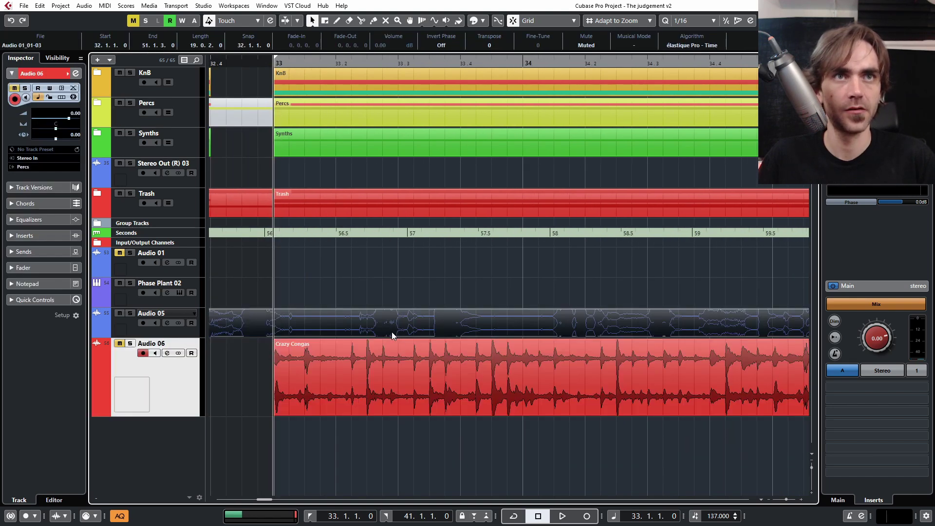
- Move the Audio 05 event to start at bar 31 and enlarge the Audio 05 track's height
scroll(396, 352, down, 4)
scroll(395, 361, down, 2)
drag(331, 326, 368, 325)
click(121, 329)
drag(192, 338, 185, 396)
drag(340, 377, 294, 392)
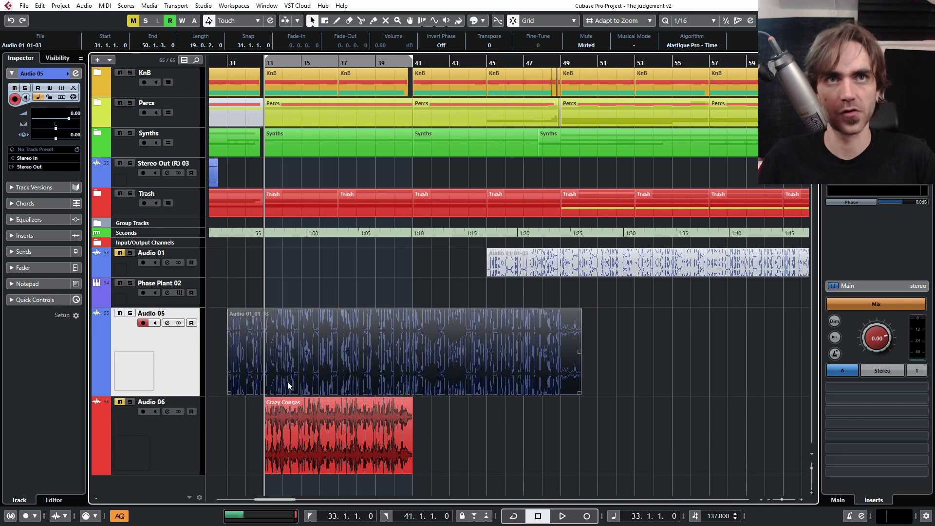
scroll(372, 349, left, 6)
scroll(406, 349, right, 3)
scroll(430, 342, left, 1)
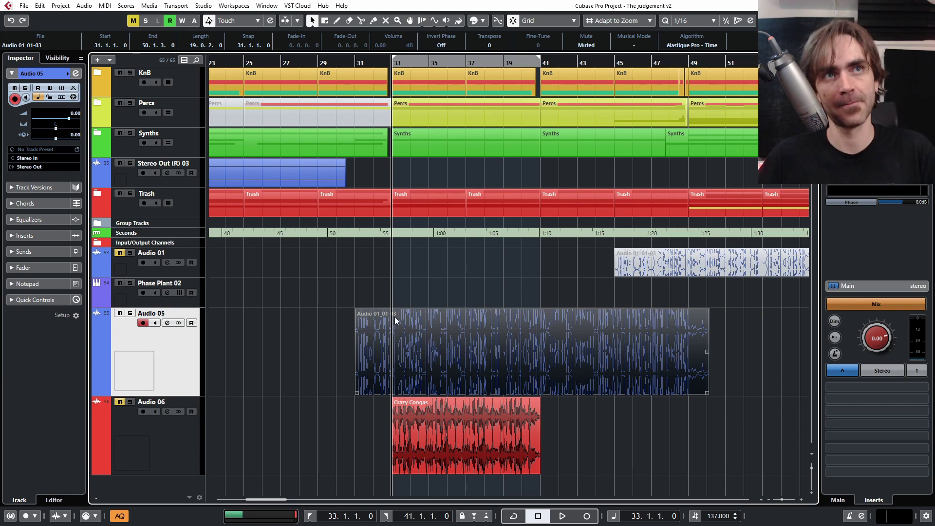
click(307, 325)
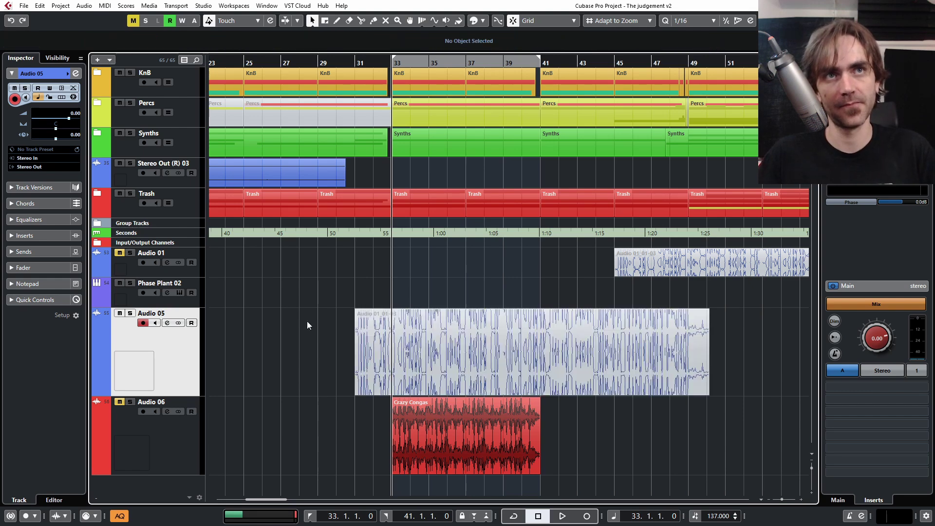
click(382, 346)
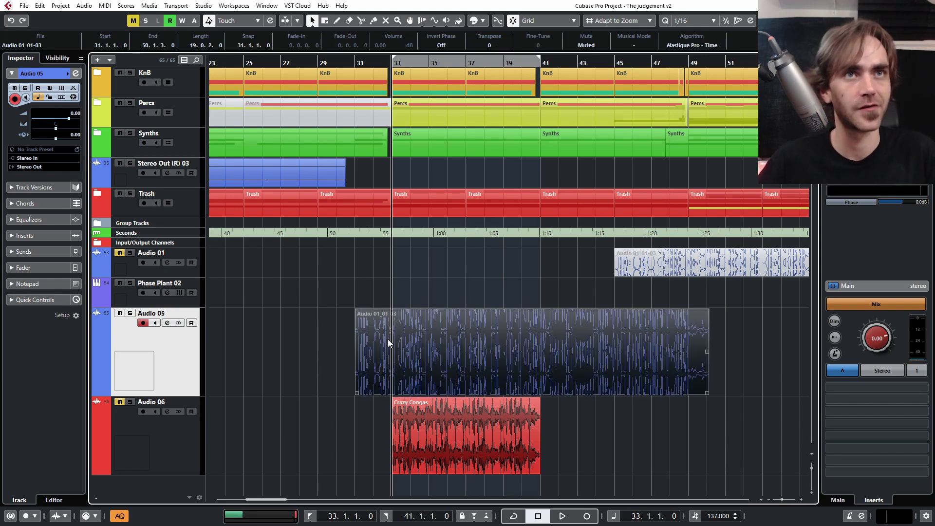
click(339, 378)
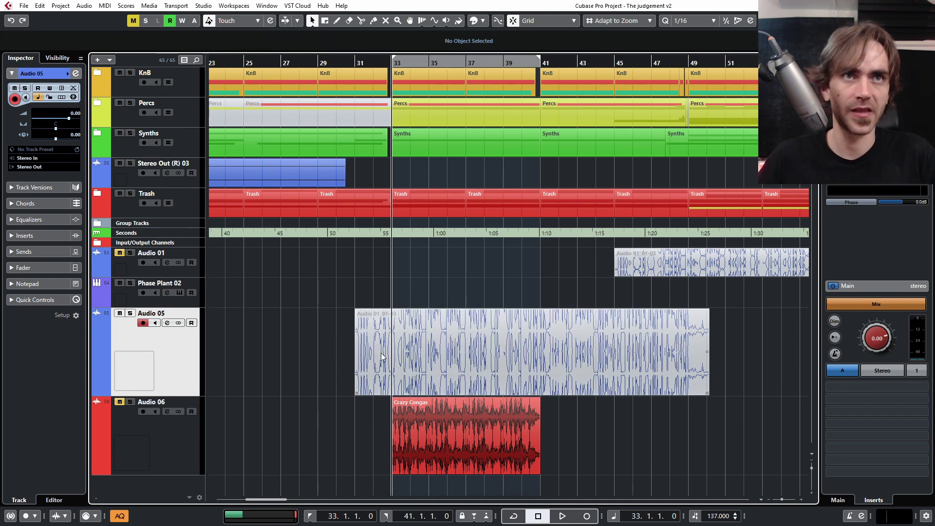
- Unmute the Audio 05 event and move it to start at bar 33, in line with the Crazy Congas copy
click(370, 368)
key(7)
click(426, 372)
key(1)
click(326, 363)
drag(418, 375, 430, 379)
key(h)
key(h)
key(h)
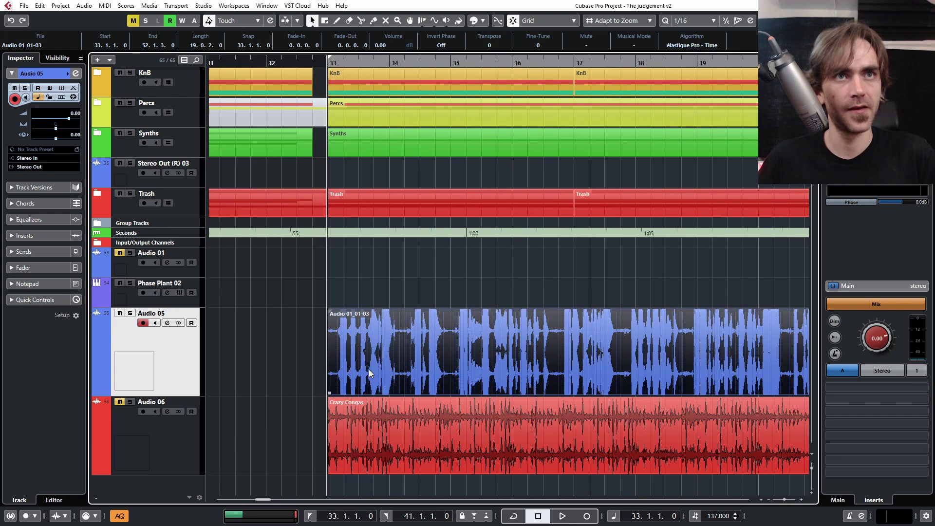
- Trim the beginning of the Audio 05 event to its first sound and move the trimmed event back to bar 33
drag(257, 394, 291, 392)
key(h)
key(h)
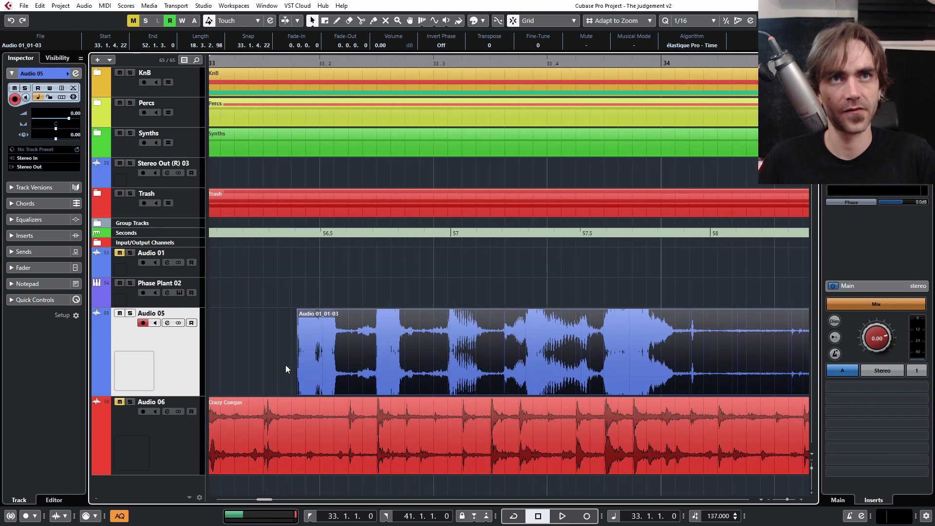
drag(341, 372, 268, 372)
scroll(308, 362, left, 2)
key(g)
drag(493, 362, 475, 367)
key(g)
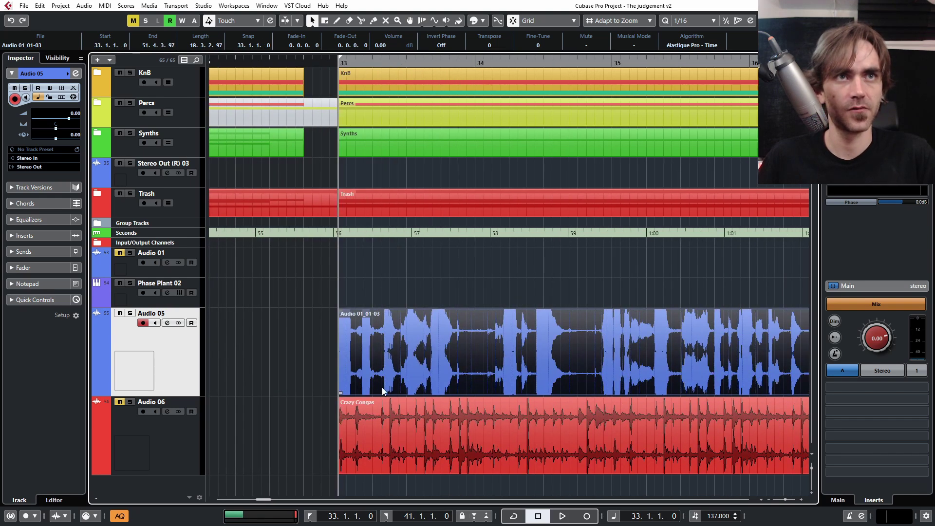
- Split the whole Audio 05 event into equal sixteenth-note slices starting from bar 33
click(360, 20)
key(h)
key(h)
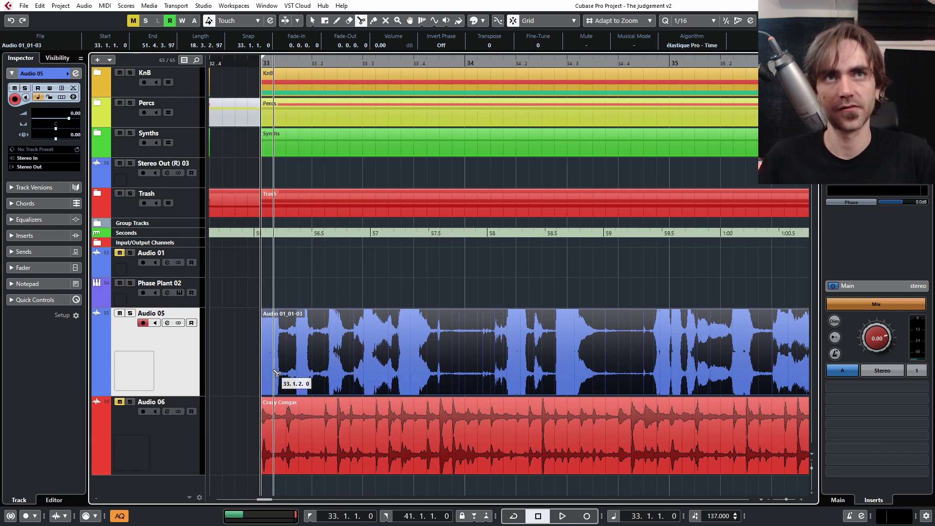
alt+click(275, 371)
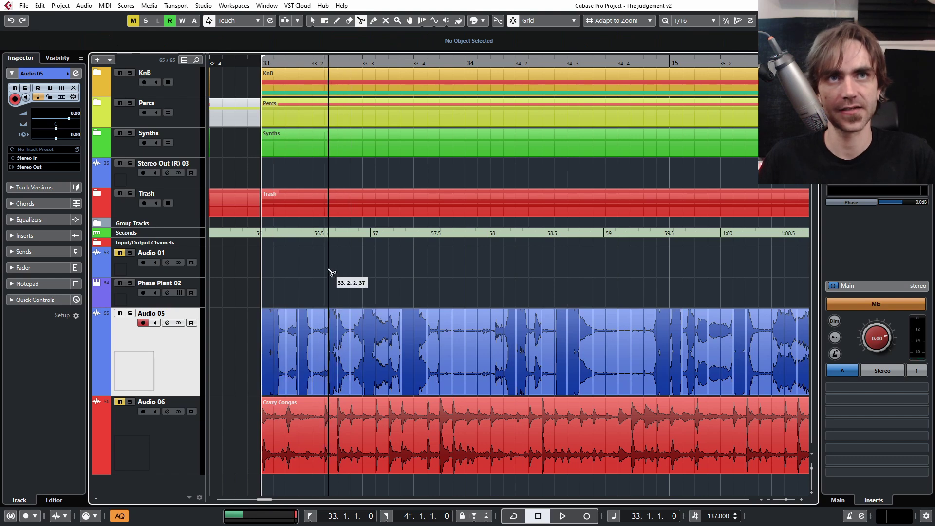
- Delete the unwanted slices between the first hits in bar 33 on the Audio 05 track
scroll(329, 271, down, 2)
key(1)
drag(297, 303, 305, 327)
key(Delete)
drag(320, 294, 335, 335)
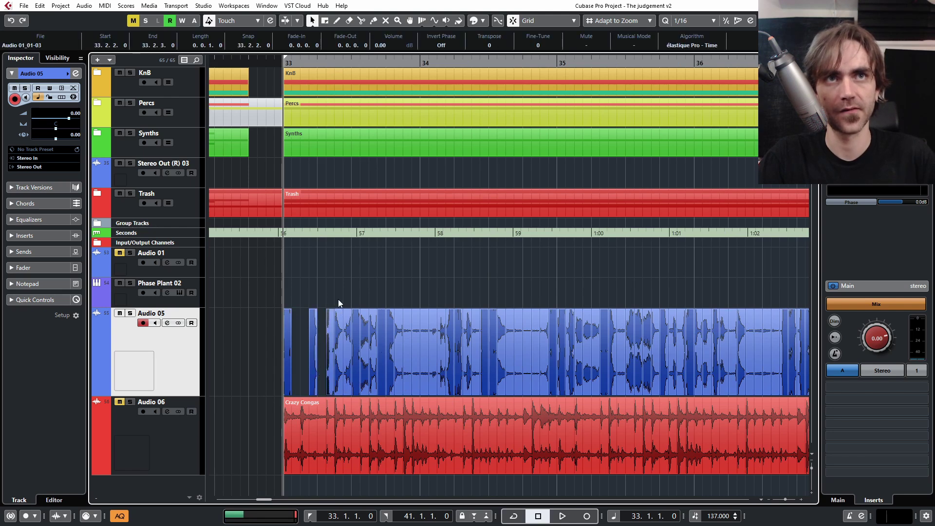
click(338, 300)
click(348, 327)
key(Delete)
- Move the remaining early slices on Audio 05 next to each other, closing the gaps from bar 33
scroll(363, 304, up, 2)
scroll(363, 305, up, 2)
click(389, 322)
drag(376, 351, 317, 359)
drag(352, 358, 322, 317)
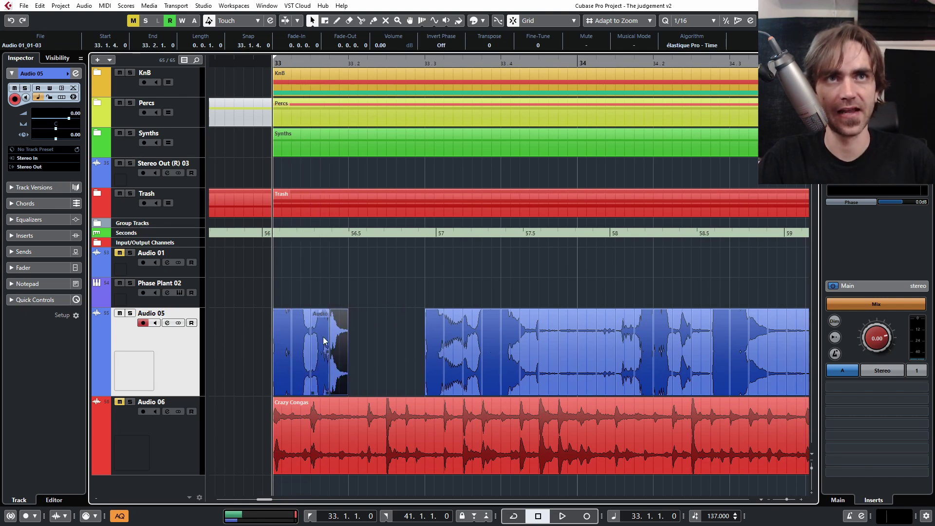
drag(428, 344, 379, 345)
drag(469, 343, 394, 349)
- Clear the unwanted slices up to beat 34.2 and append the chosen later slices to the packed row on Audio 05
drag(450, 277, 629, 349)
key(Delete)
drag(640, 339, 420, 357)
drag(657, 363, 432, 356)
drag(647, 340, 702, 363)
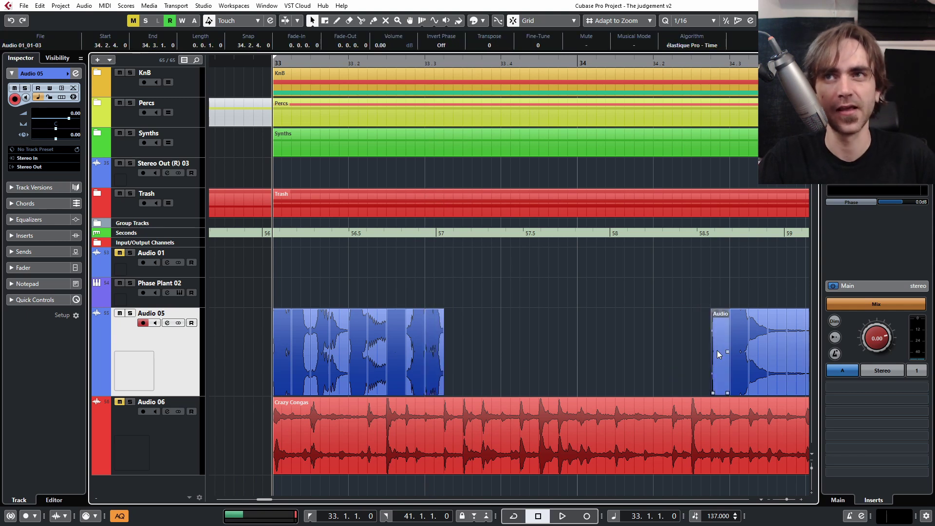
drag(717, 349, 448, 373)
drag(732, 361, 472, 377)
- Remove the long decaying slices after bar 34 and add more short hits to the end of the packed row
scroll(483, 376, down, 1)
scroll(501, 350, down, 1)
scroll(505, 356, right, 2)
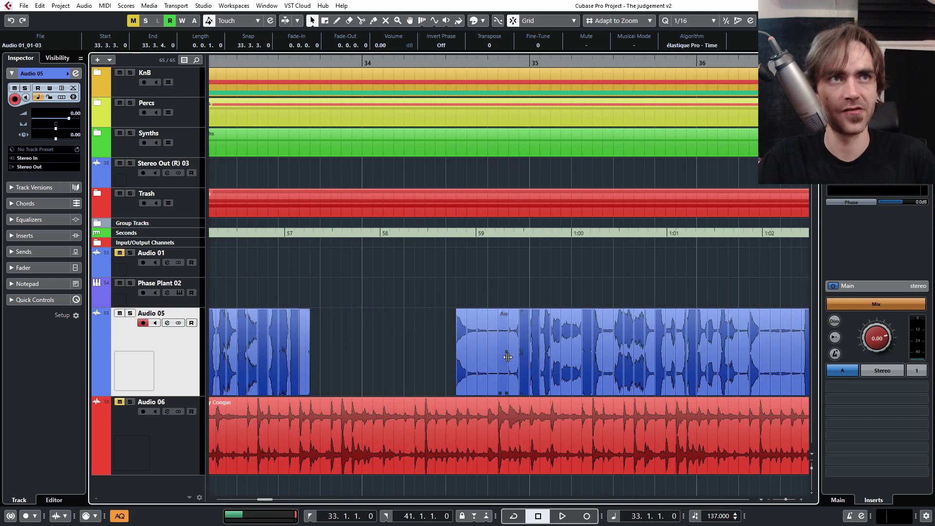
drag(425, 355, 331, 365)
key(Delete)
scroll(469, 330, down, 2)
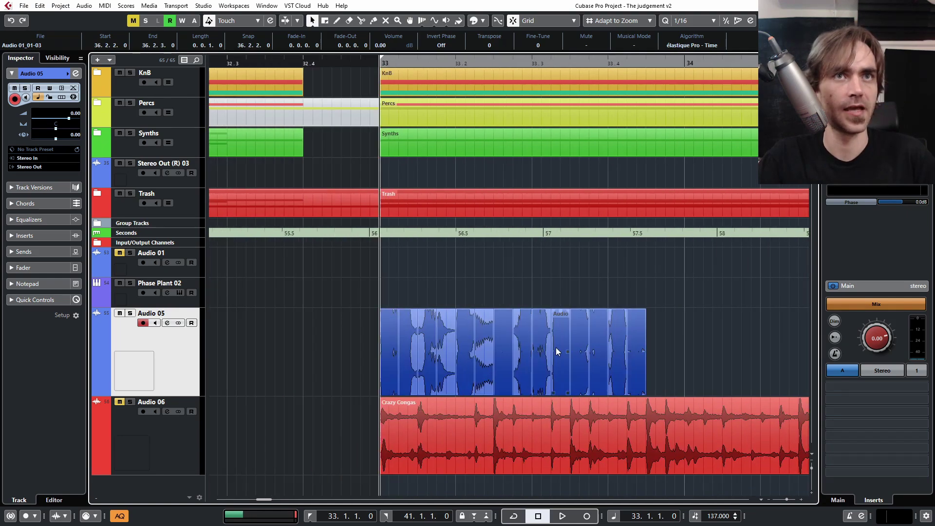
- Slip the audio inside the slice at 33.1.3 earlier so that its hit begins at the slice's start
scroll(422, 344, up, 3)
scroll(454, 348, down, 2)
click(440, 349)
scroll(440, 341, up, 8)
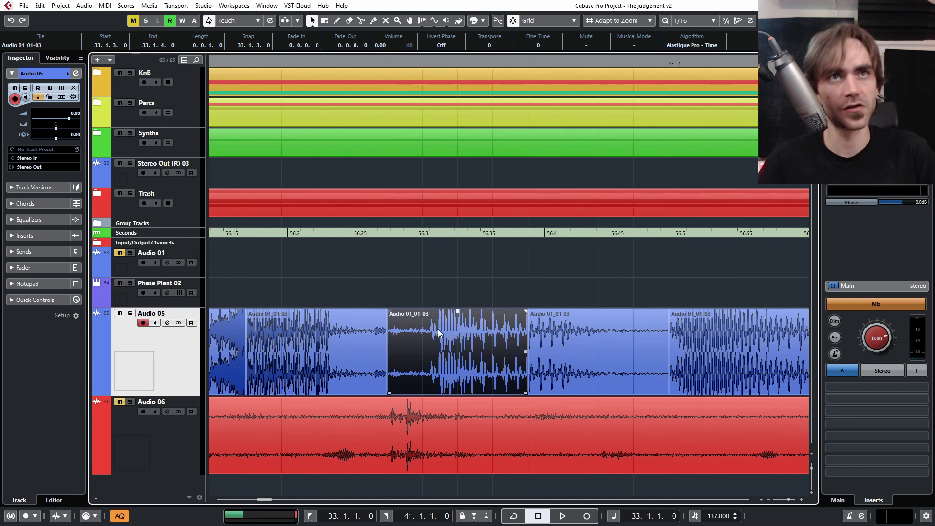
drag(438, 328, 400, 340)
scroll(332, 214, down, 3)
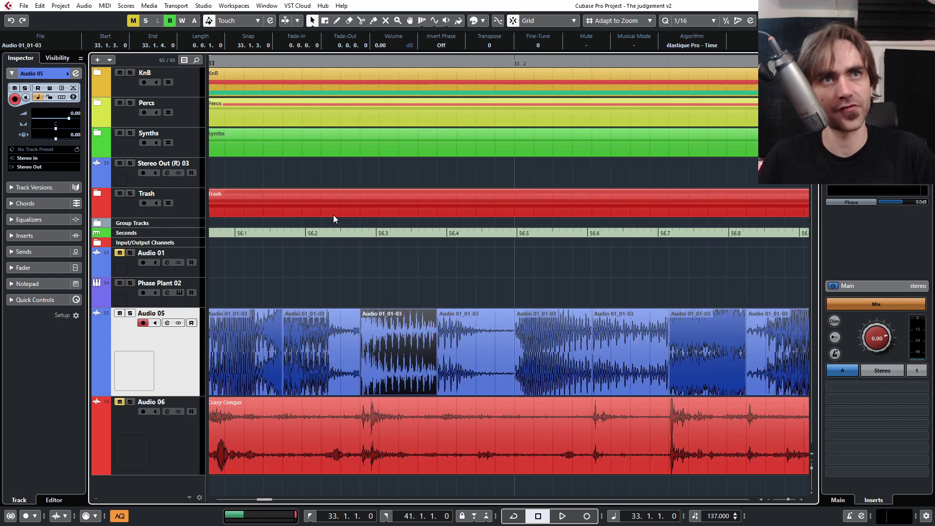
scroll(390, 302, left, 2)
scroll(402, 311, right, 1)
scroll(404, 321, down, 4)
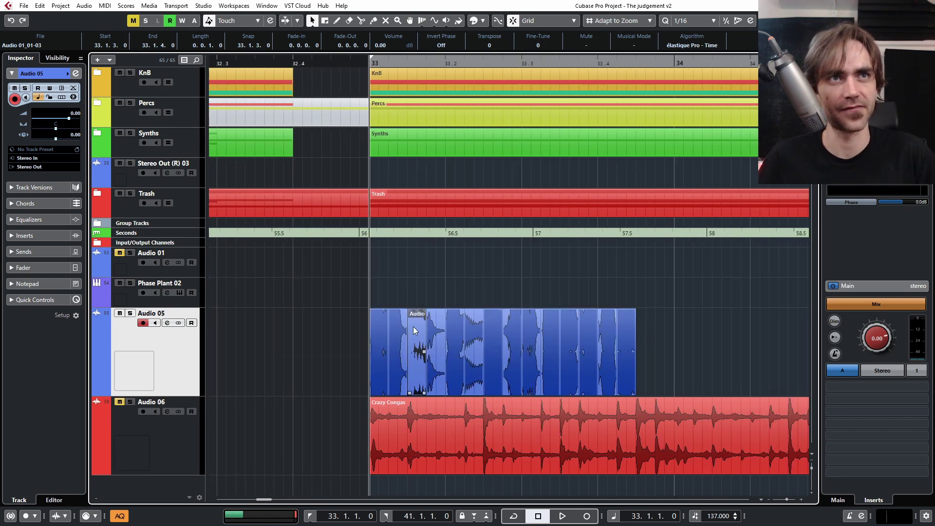
scroll(382, 310, right, 2)
scroll(560, 317, down, 4)
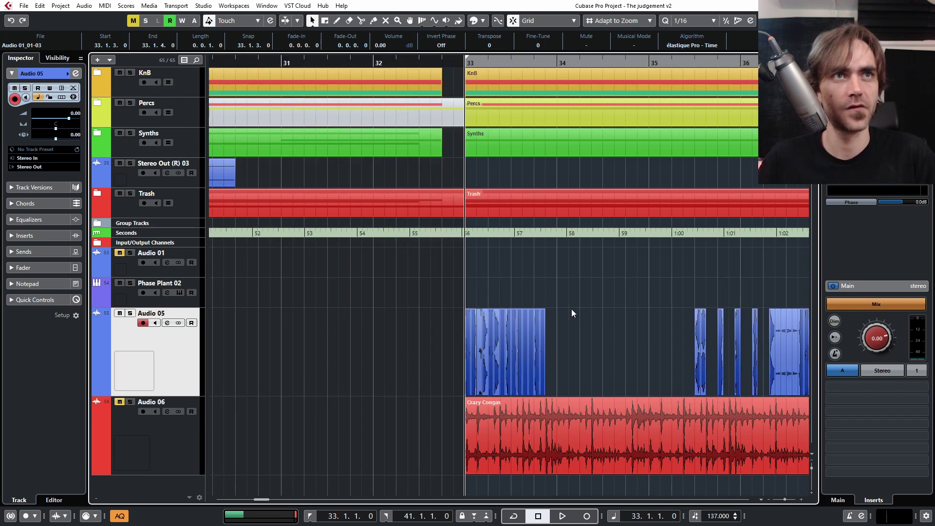
- Move the next loose short slices on Audio 05 earlier, towards the end of the packed row
scroll(574, 314, right, 2)
drag(547, 319, 636, 367)
drag(573, 365, 426, 367)
- Select all the remaining slices from 36.2.2 onward on Audio 05 and move the block to bar 42
scroll(612, 308, down, 3)
scroll(612, 313, right, 3)
drag(420, 333, 668, 356)
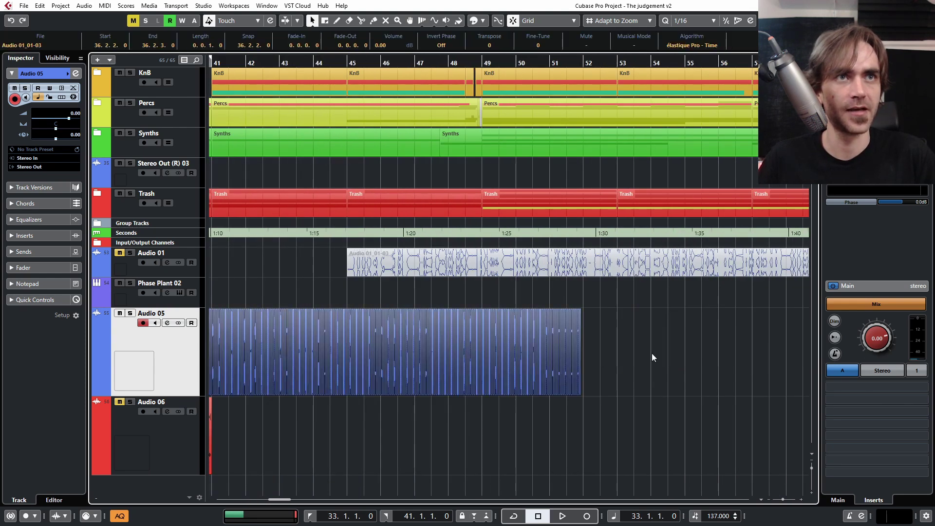
scroll(625, 351, left, 3)
scroll(429, 343, up, 3)
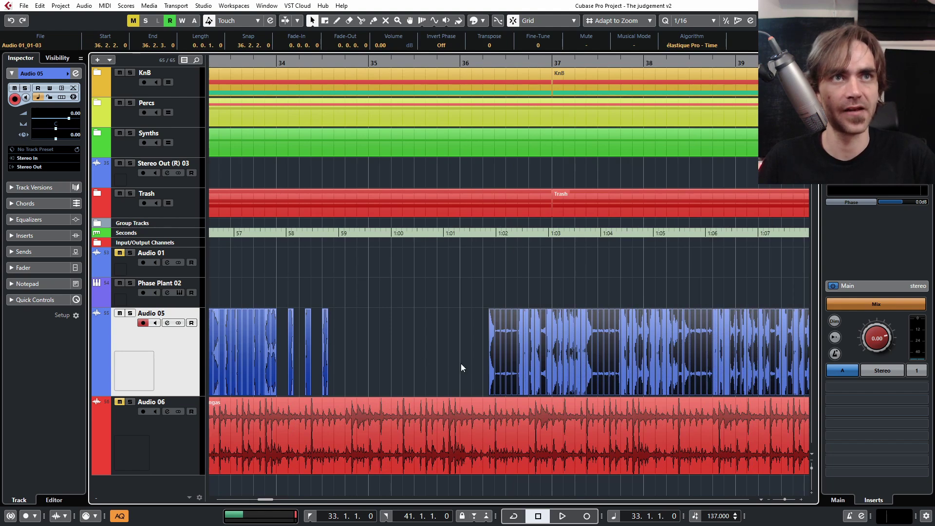
scroll(462, 362, down, 2)
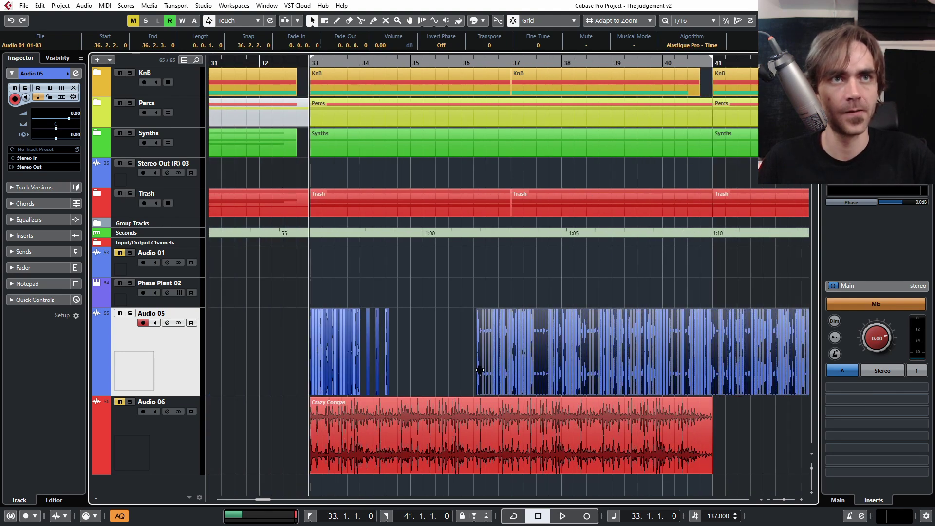
drag(477, 375, 765, 376)
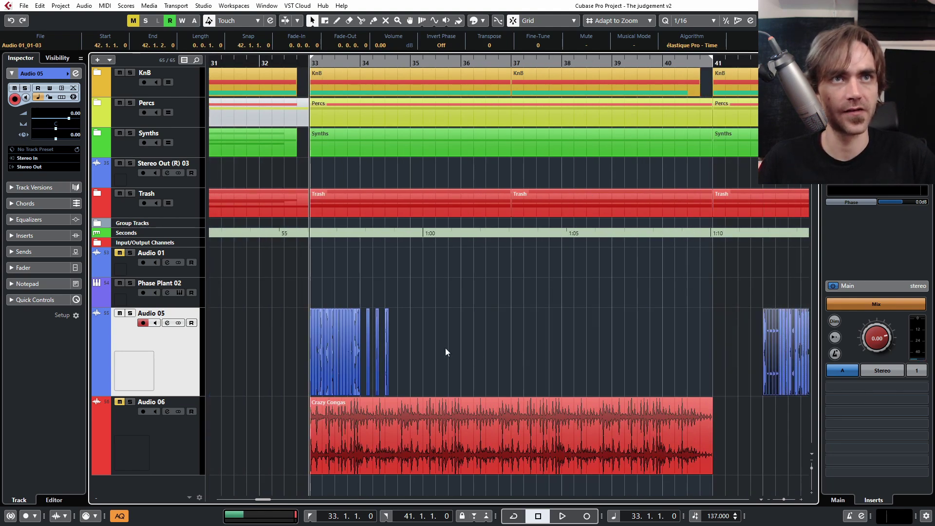
- Move the three loose slices after bar 34 against the packed row, filling it up to 34.1.4
scroll(482, 346, up, 4)
drag(525, 355, 499, 355)
drag(568, 368, 517, 367)
drag(601, 377, 534, 380)
scroll(375, 343, up, 2)
scroll(450, 337, left, 2)
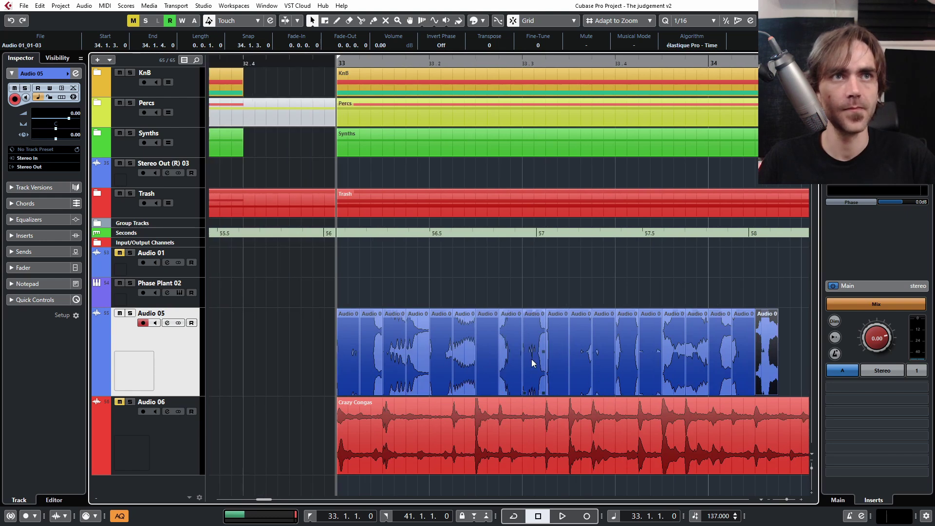
- Slip the audio inside the slices at 33.2.4 and 33.4.3 to realign their hits
scroll(532, 363, up, 2)
scroll(507, 335, left, 2)
click(552, 357)
drag(552, 357, 544, 353)
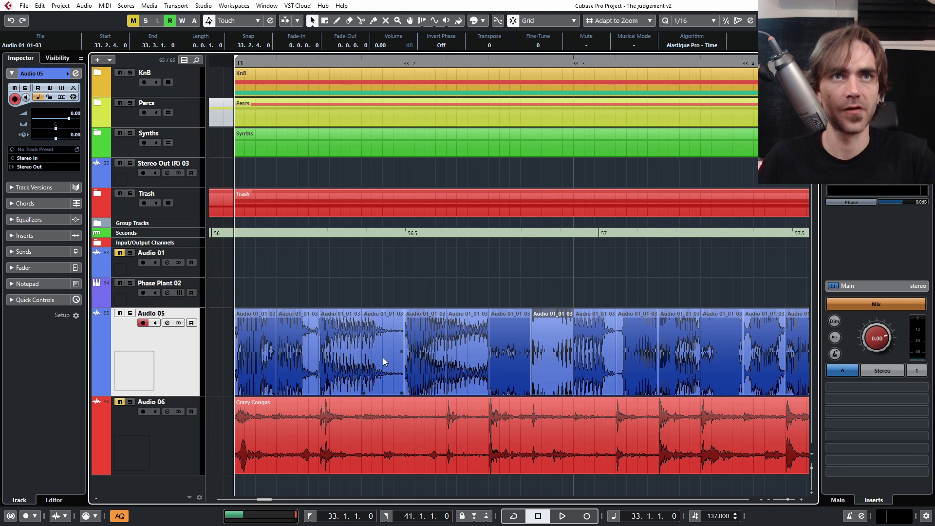
scroll(381, 356, right, 3)
click(512, 354)
drag(512, 354, 602, 365)
scroll(602, 365, right, 3)
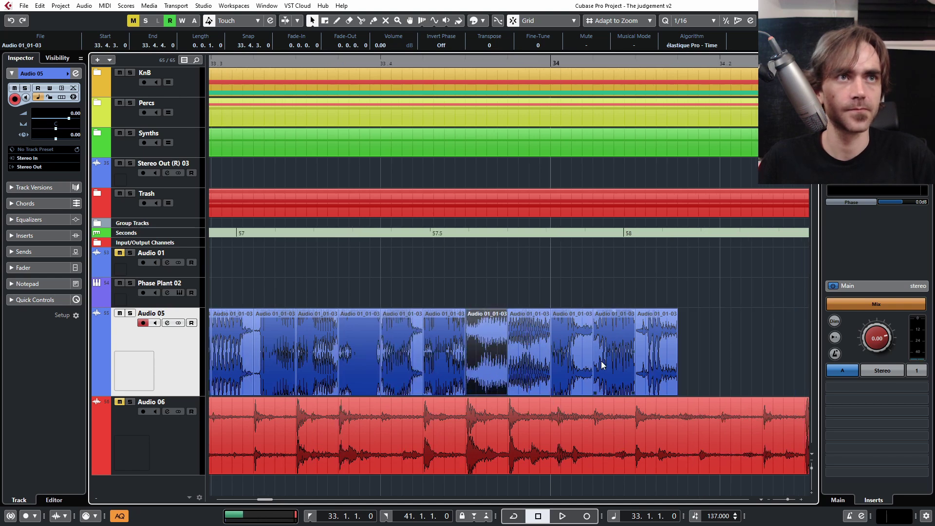
click(651, 355)
- Select every second slice in the packed row, starting with 33.1.2, and move them together past the row's end
scroll(650, 349, down, 4)
scroll(580, 343, up, 2)
scroll(527, 344, right, 2)
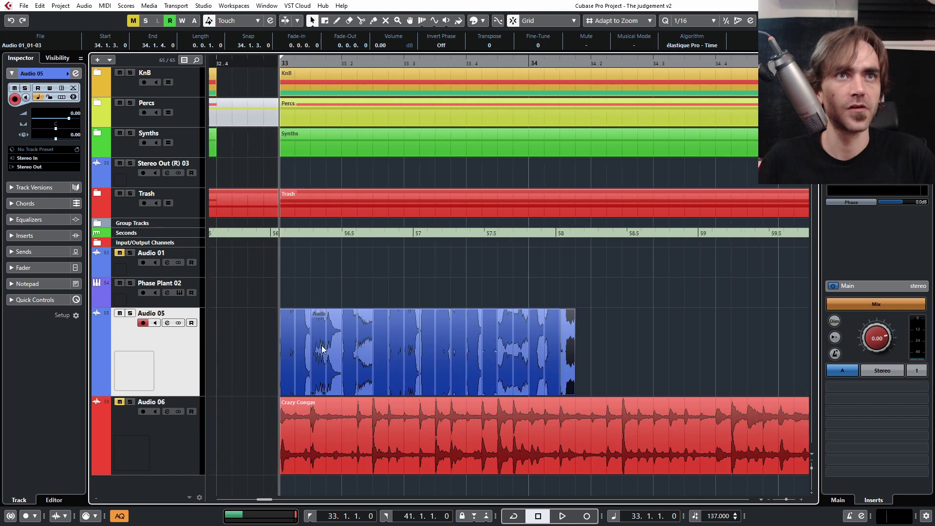
click(299, 365)
shift+click(333, 373)
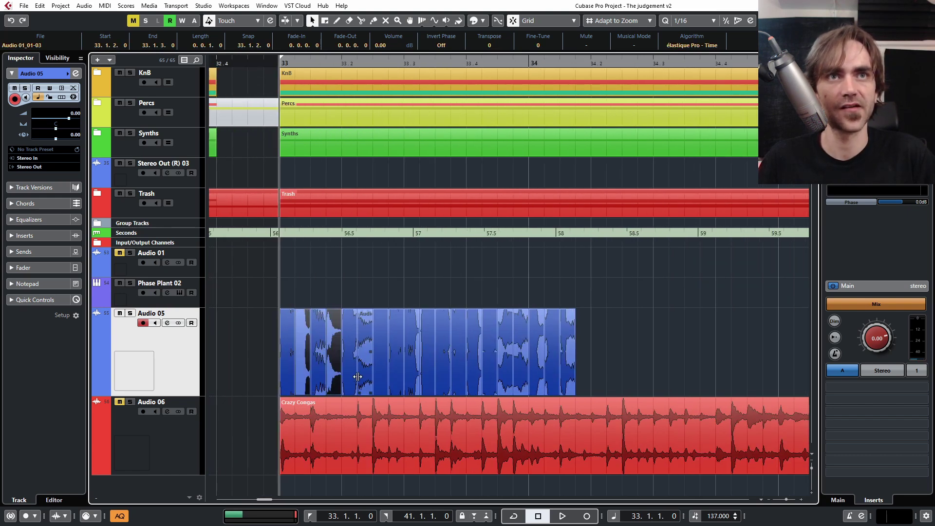
shift+click(364, 378)
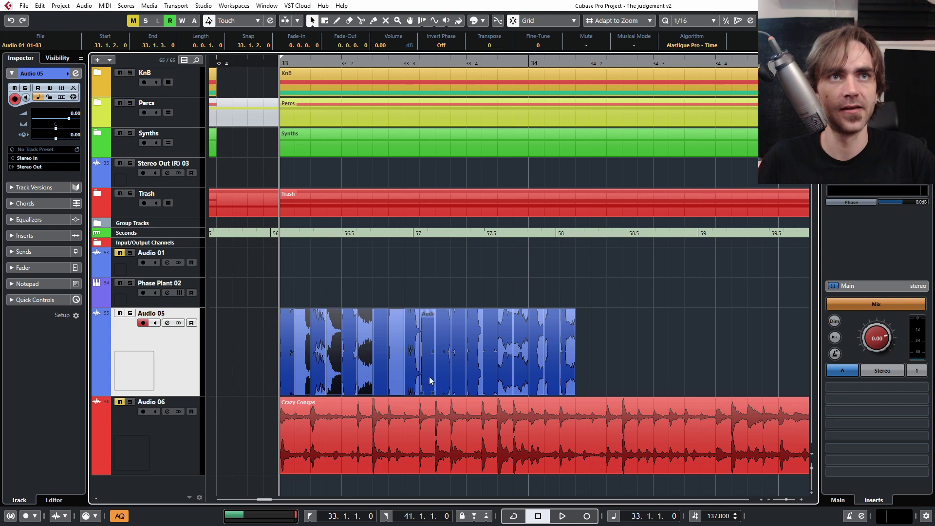
shift+click(429, 376)
shift+click(460, 374)
shift+click(491, 379)
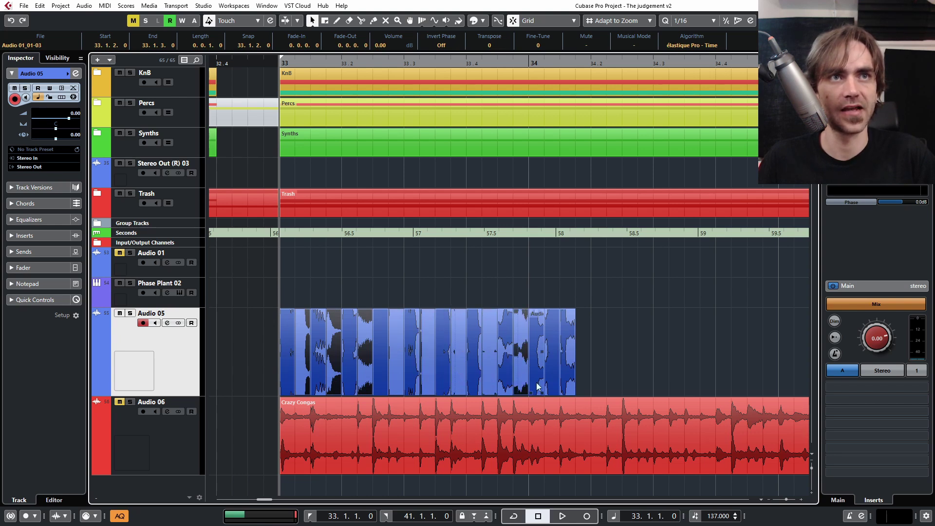
drag(309, 378, 593, 360)
- Shift the spaced slices on Audio 05 earlier, one group after another, to close the gaps from 33.1.2
scroll(575, 362, down, 2)
scroll(627, 347, right, 2)
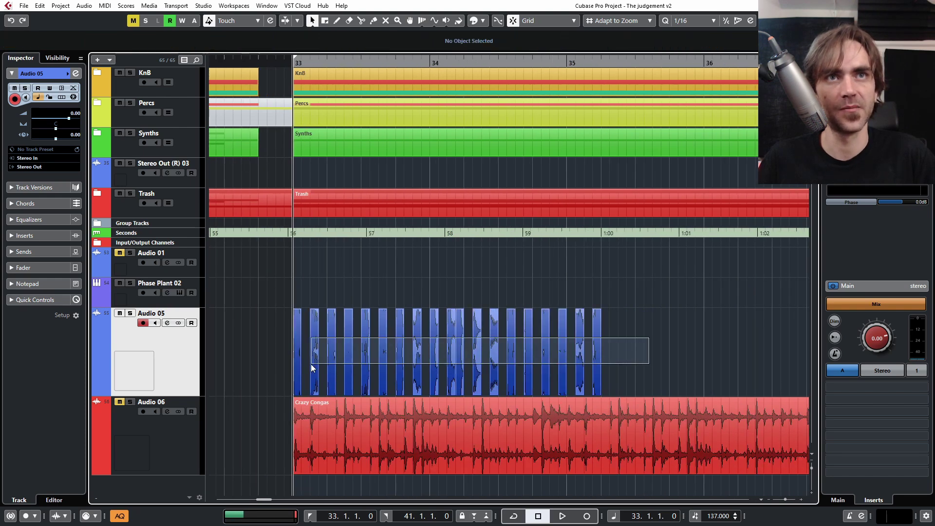
click(317, 375)
key(h)
key(ctrl+Left)
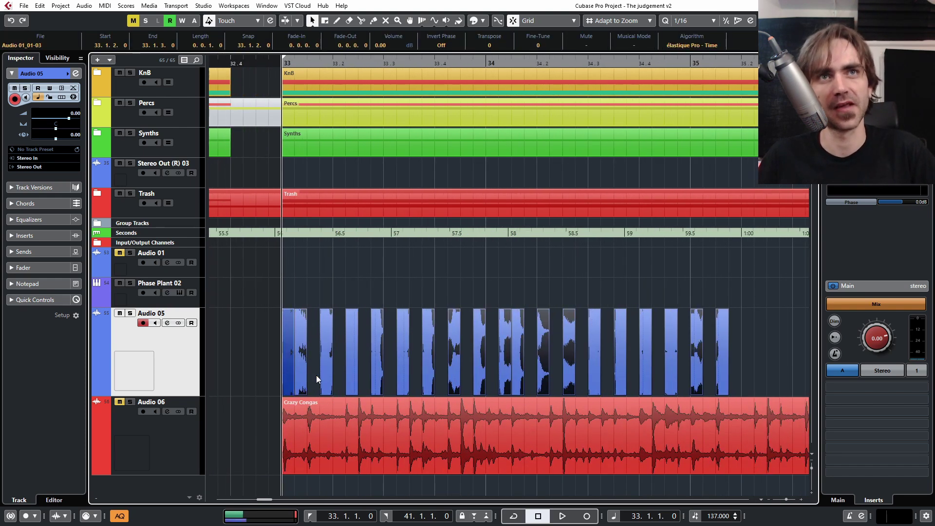
shift+click(328, 373)
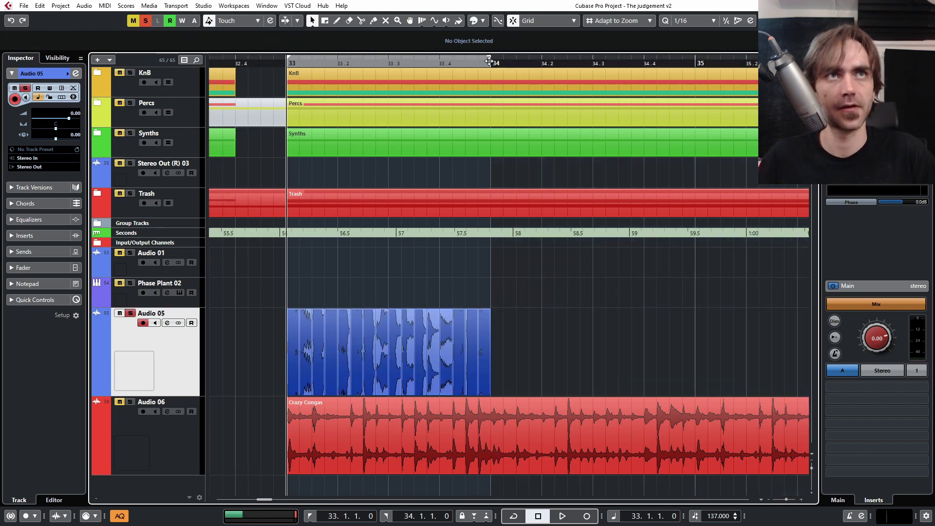
- Turn on cycle playback for bar 33 and listen to the shortened, faded slices on Audio 05
key(/)
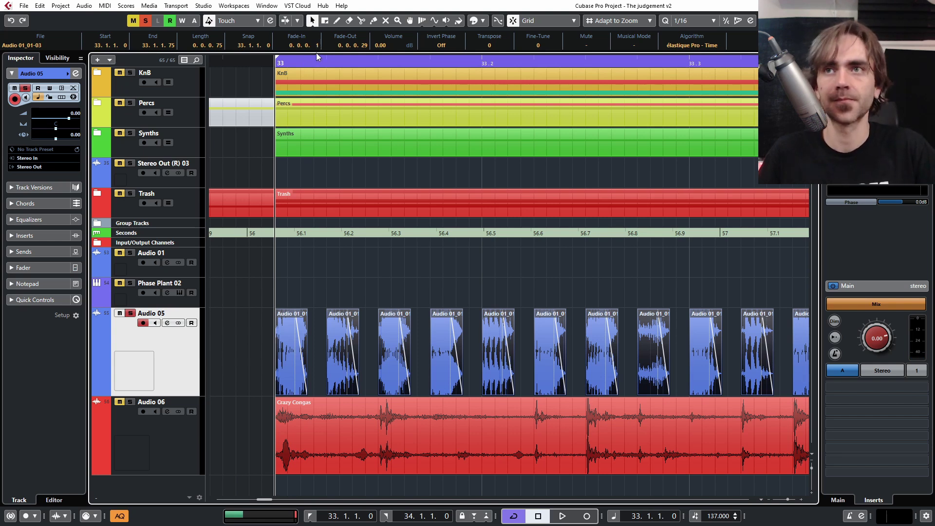
key(space)
scroll(539, 226, down, 3)
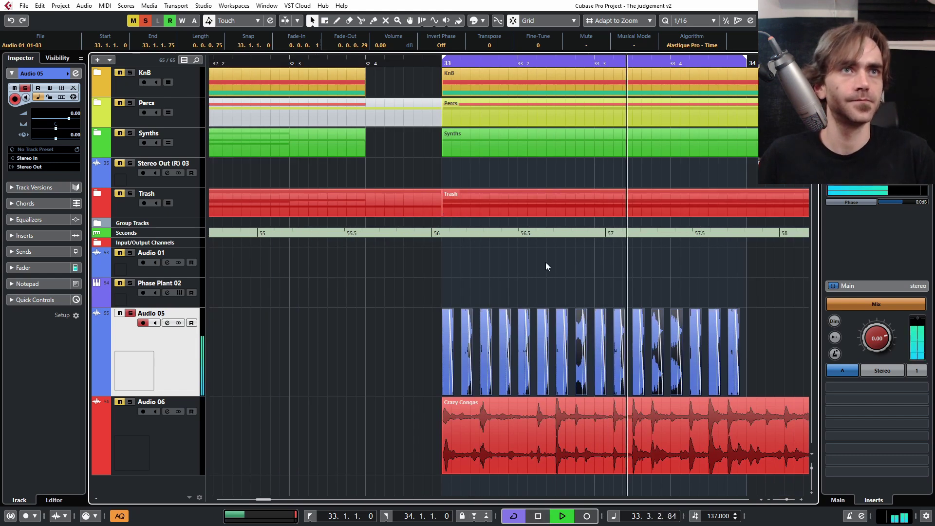
scroll(544, 233, right, 2)
click(651, 352)
scroll(499, 318, up, 1)
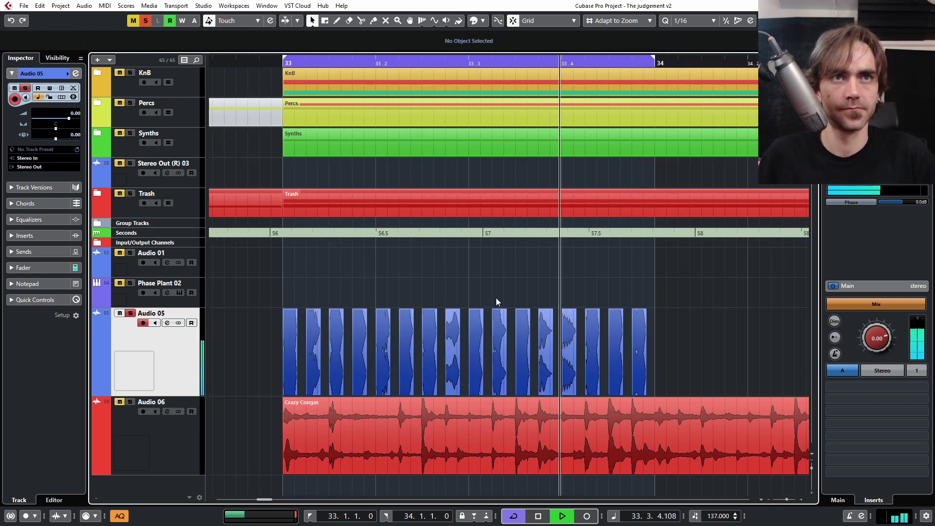
scroll(352, 389, up, 1)
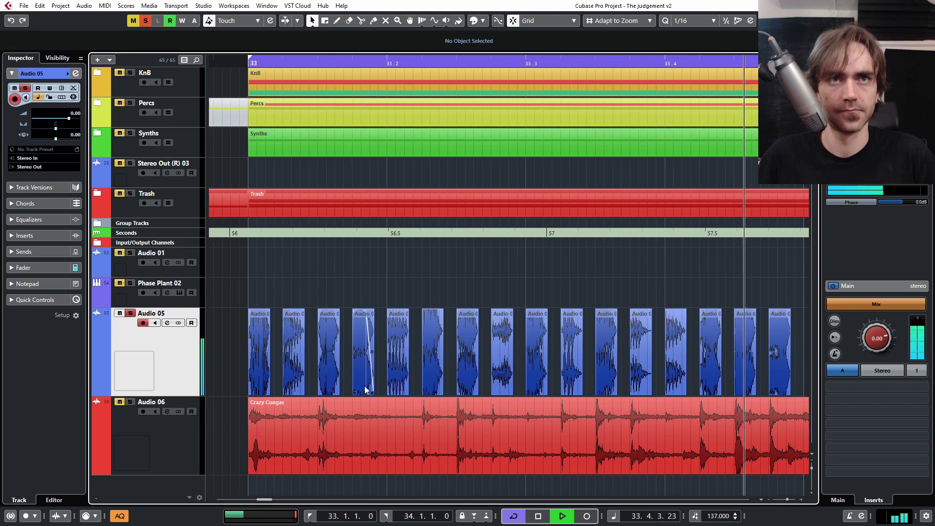
scroll(365, 390, down, 1)
scroll(414, 379, right, 1)
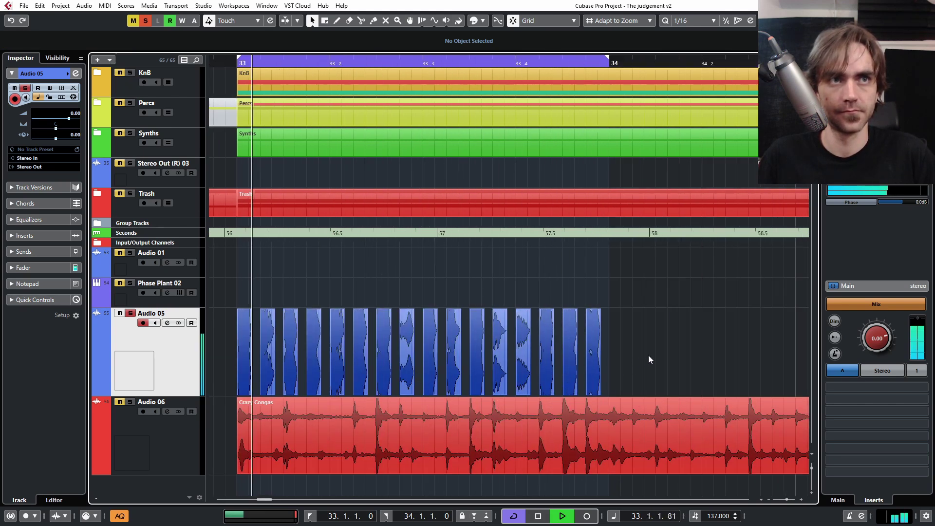
scroll(663, 354, down, 1)
key(space)
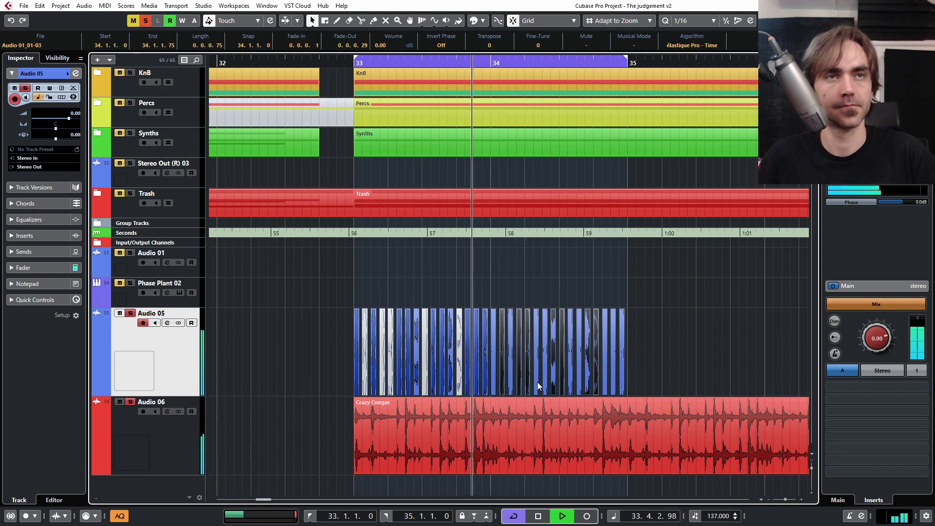
- Unmute the slices at 34.1.2, 34.1.4, 34.2.1, 34.3.1 and 34.4.1 on Audio 05
scroll(536, 382, up, 2)
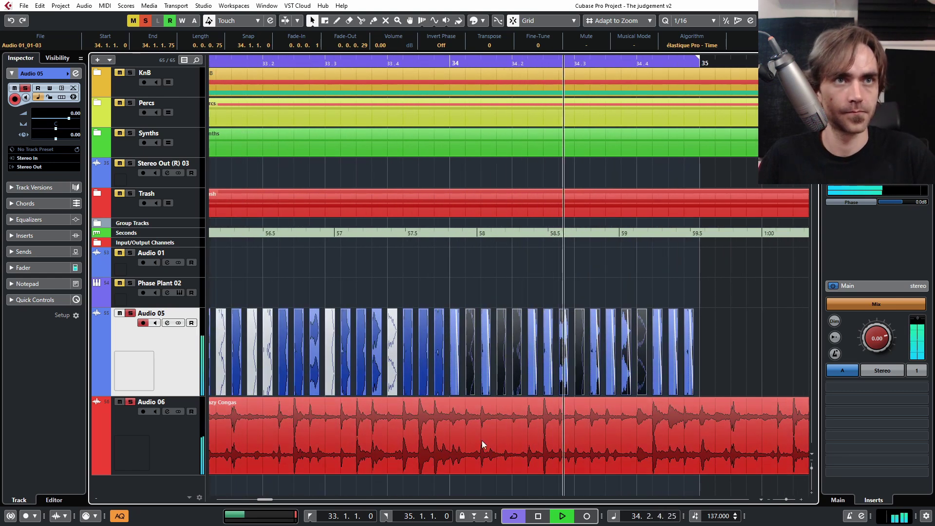
click(443, 280)
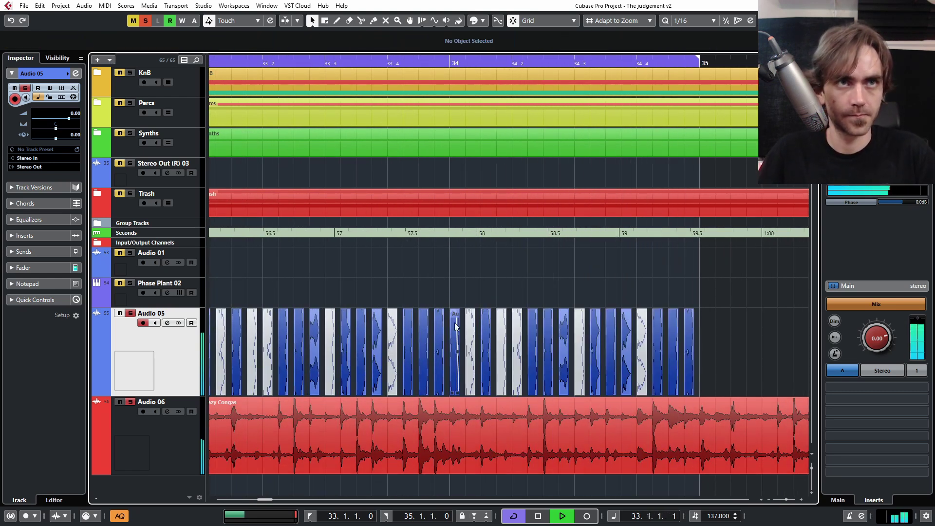
key(7)
click(471, 358)
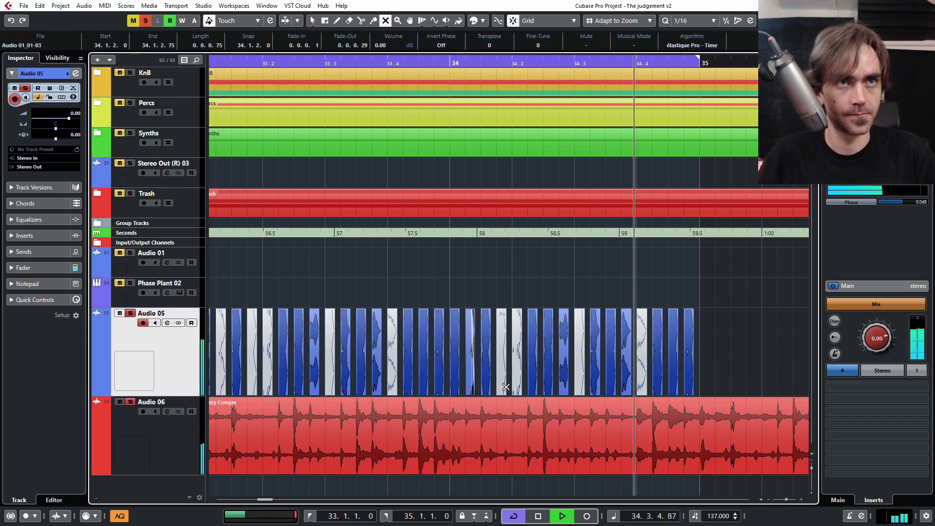
click(506, 387)
click(515, 386)
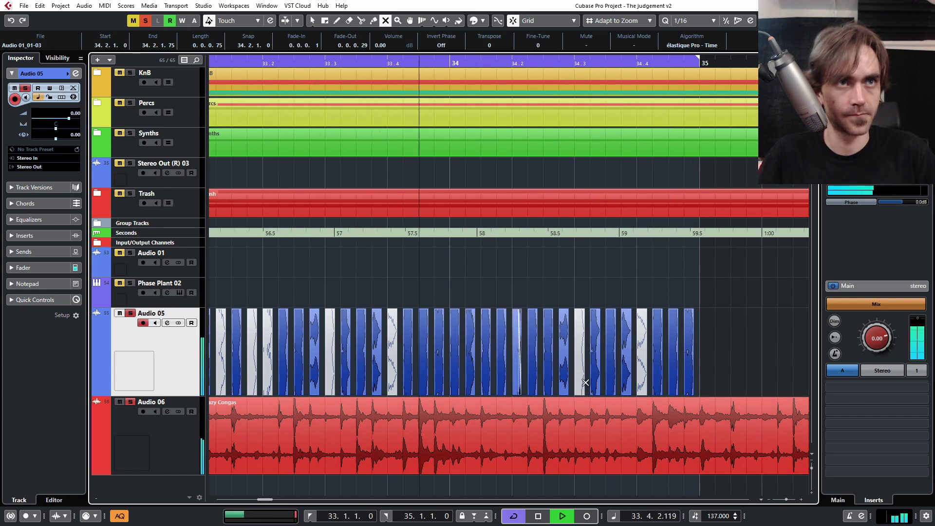
click(581, 379)
click(644, 378)
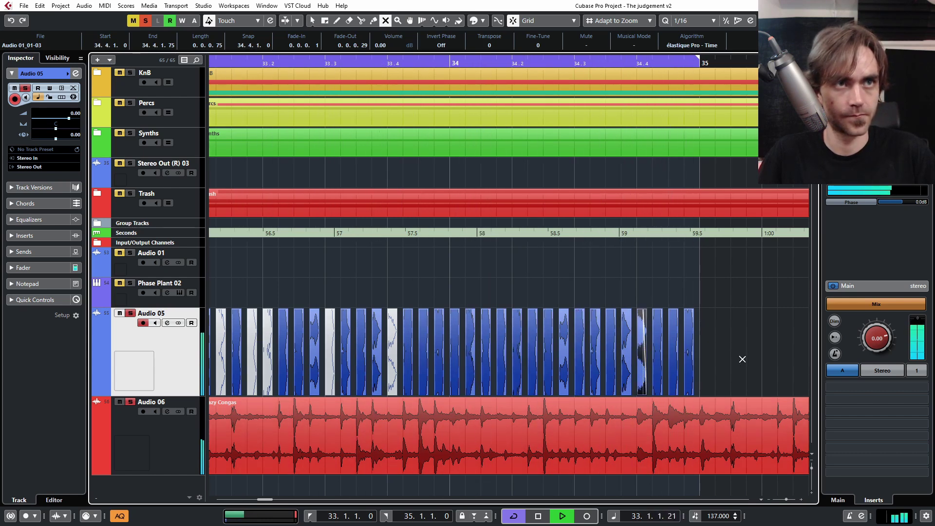
scroll(738, 337, down, 2)
key(1)
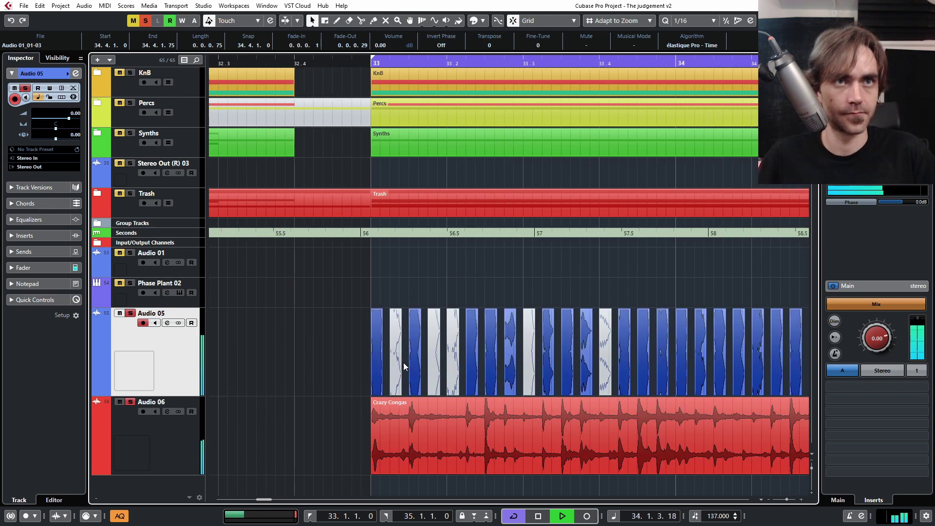
- Remove the slices in bar 34 on Audio 05 and move a block of stored slices from bar 42 to 34.2.1
scroll(406, 362, up, 4)
scroll(450, 365, down, 2)
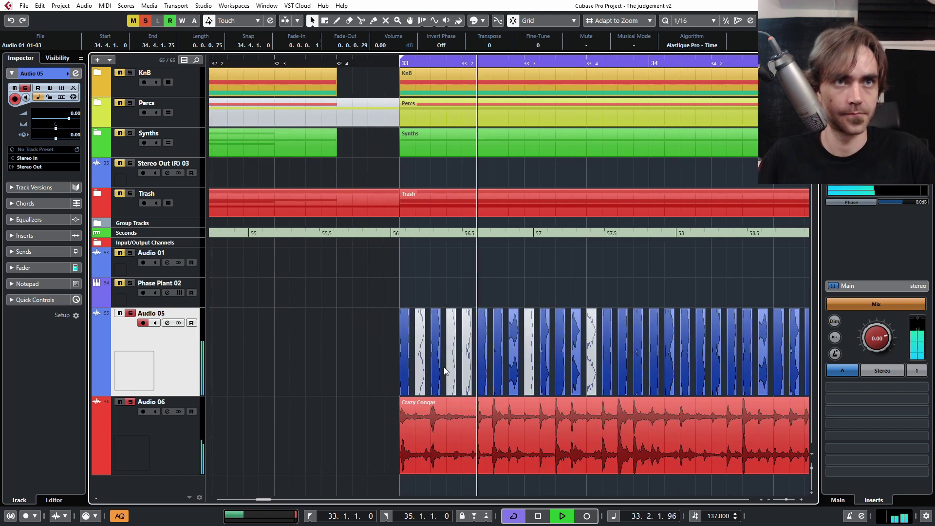
scroll(472, 373, right, 2)
scroll(511, 378, left, 1)
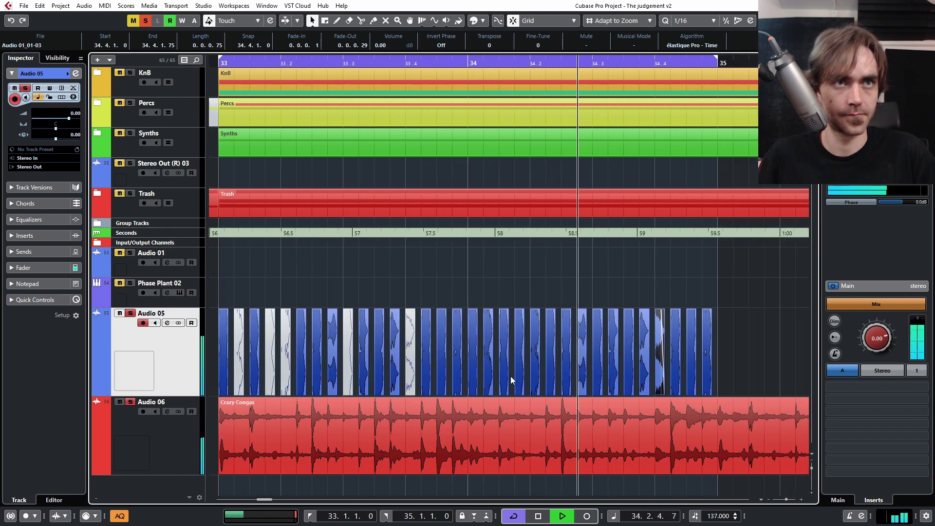
scroll(685, 346, down, 2)
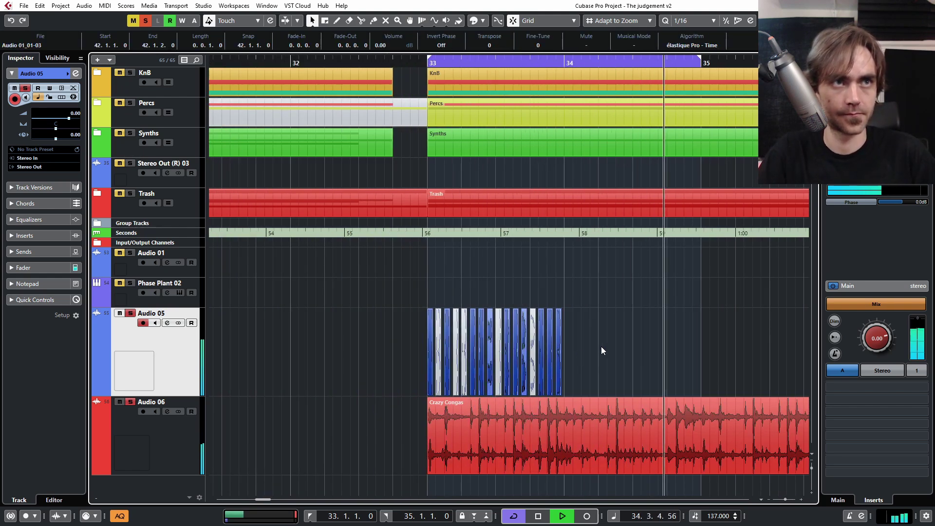
scroll(611, 336, down, 3)
drag(615, 360, 776, 386)
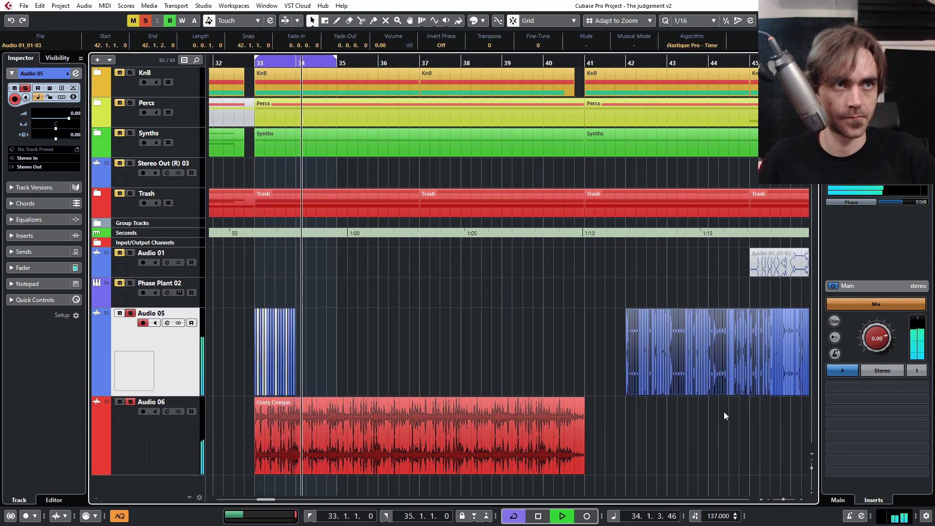
drag(626, 378, 305, 376)
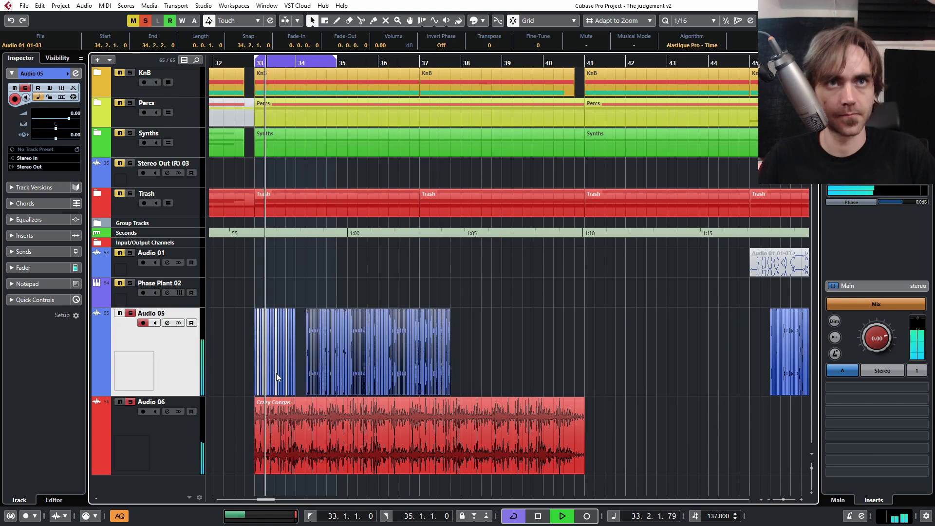
- Take one slice out of the retrieved block and place it at 33.4.4 as the last hit of bar 33
scroll(277, 381, up, 3)
drag(365, 376, 451, 365)
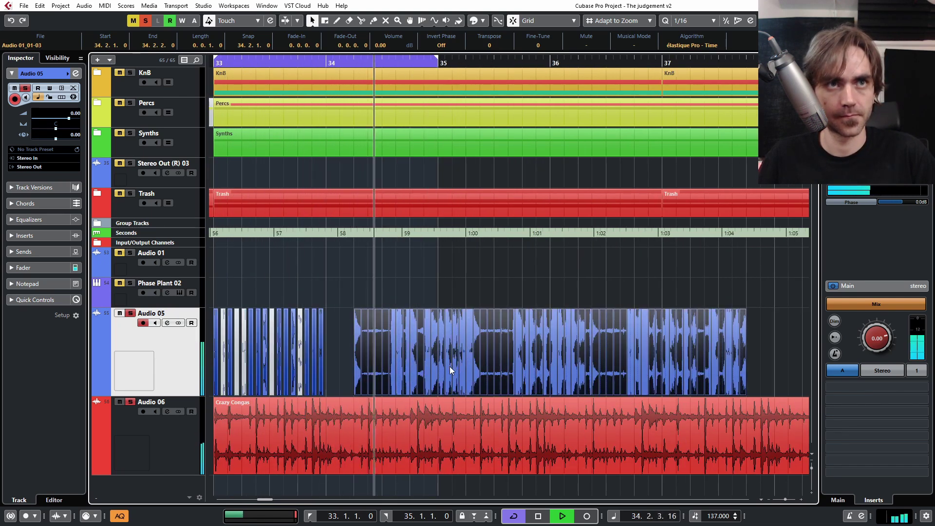
scroll(452, 361, left, 3)
click(560, 384)
scroll(560, 384, up, 3)
drag(596, 367, 331, 366)
scroll(344, 366, left, 2)
scroll(466, 363, down, 1)
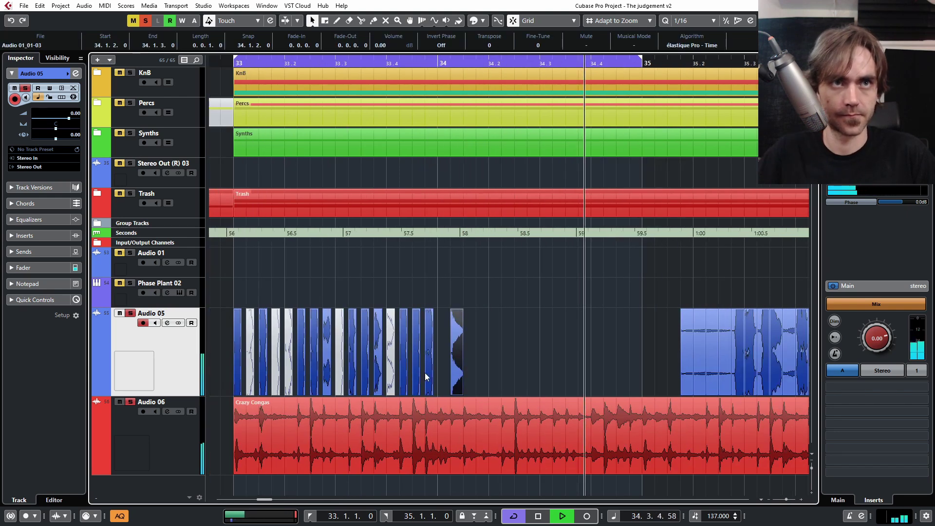
drag(458, 377, 439, 379)
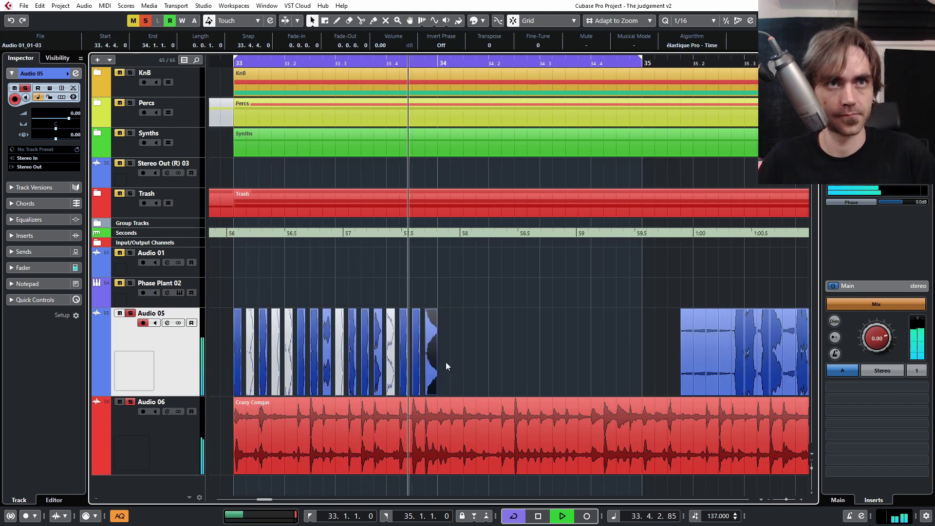
- Move one stored slice on Audio 05 to 34.1.1 as the first hit of bar 34
key(space)
key(space)
key(space)
drag(765, 360, 436, 380)
- Lengthen all the slices in bar 33 on Audio 05 to a full sixteenth note each
drag(415, 299, 224, 341)
scroll(229, 365, up, 2)
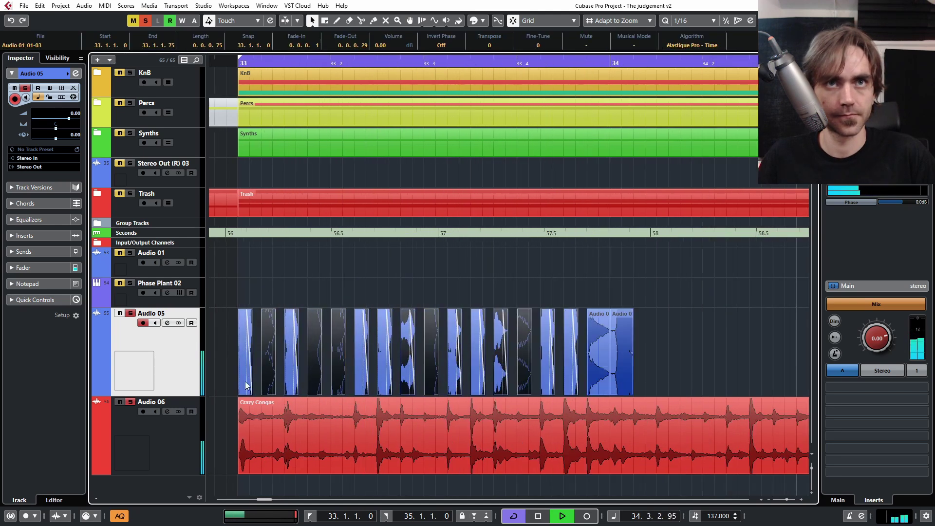
drag(251, 393, 259, 392)
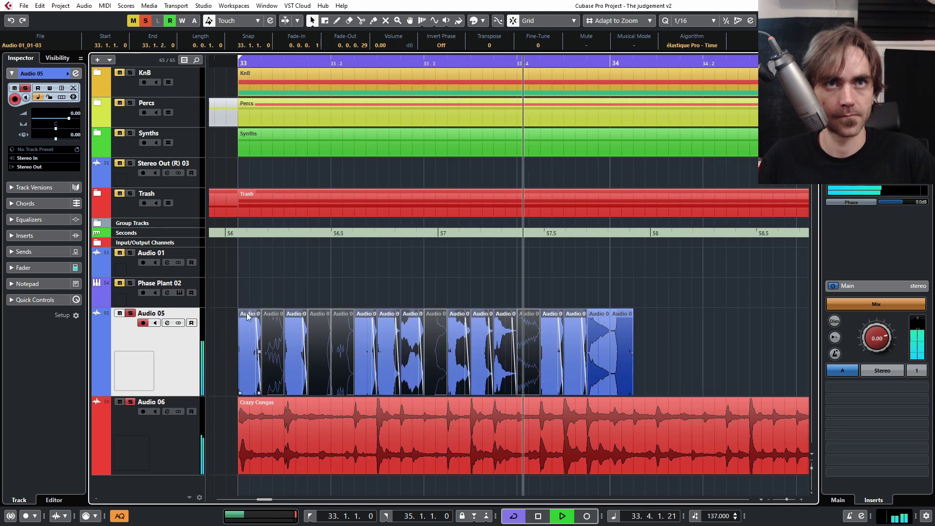
scroll(617, 331, down, 3)
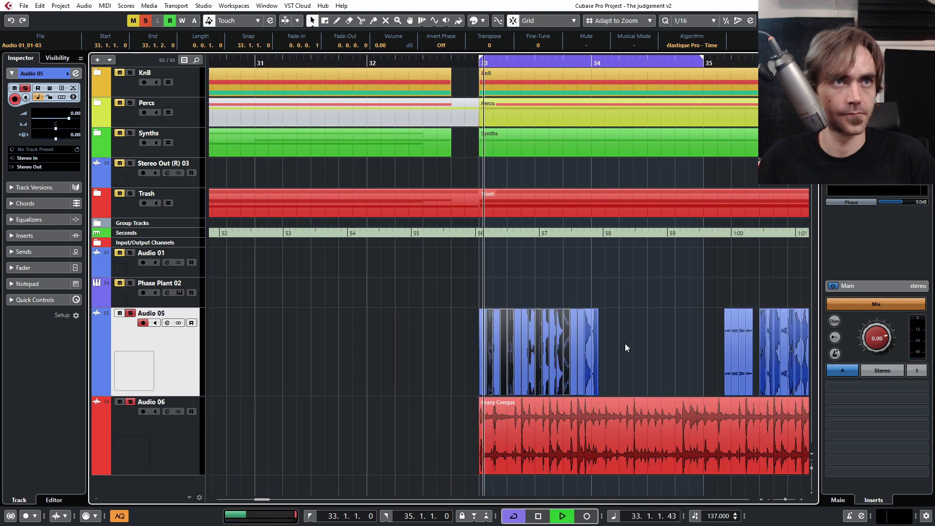
scroll(350, 321, up, 2)
click(358, 362)
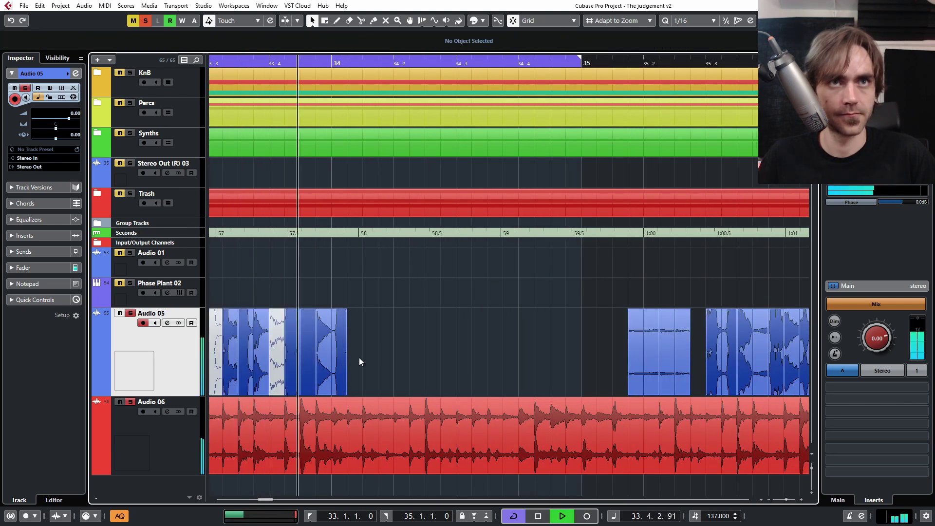
- Move two more stored slices on Audio 05 to 34.1.2 and 34.1.3 while the cycle plays
click(336, 370)
scroll(339, 370, up, 2)
key(space)
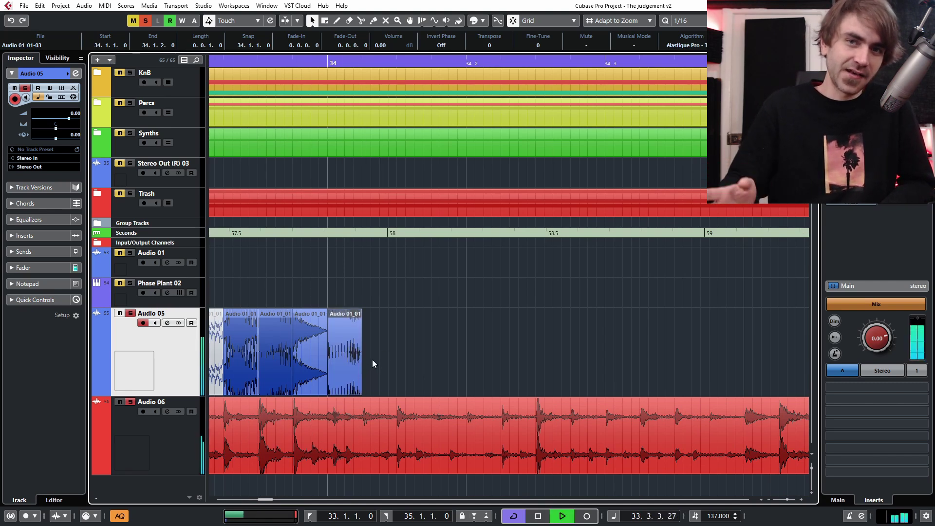
scroll(370, 361, down, 4)
key(space)
key(space)
drag(627, 380, 388, 372)
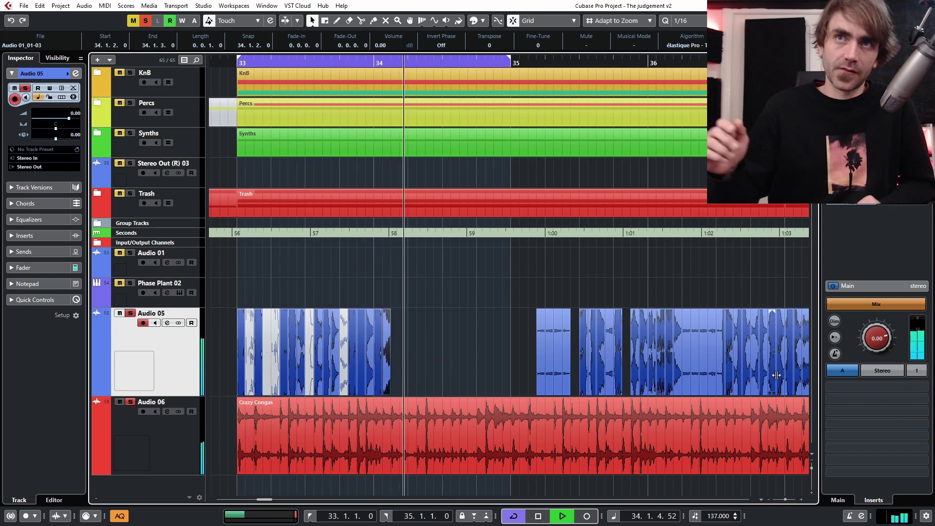
drag(782, 381, 393, 375)
scroll(395, 366, up, 5)
scroll(436, 374, down, 8)
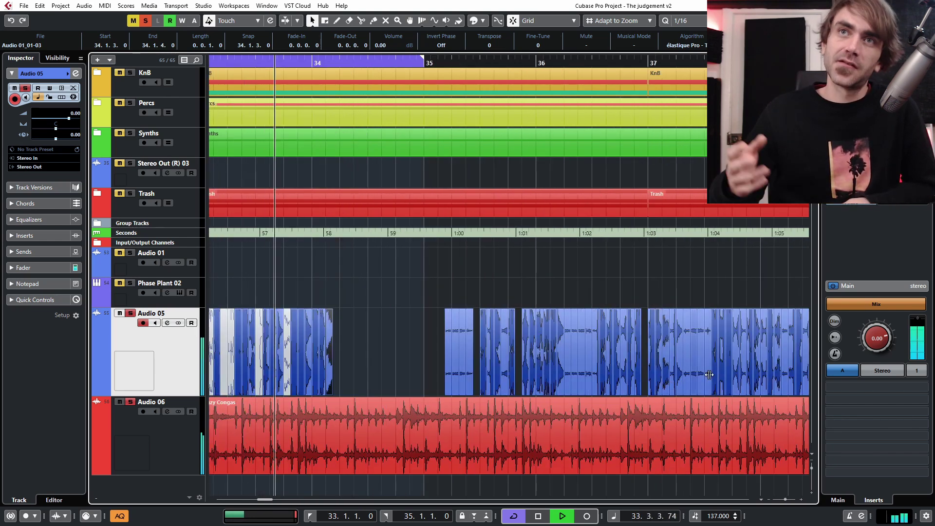
- Place four stored slices with gaps between them at 34.2.1, 34.2.3, 34.3.1 and 34.3.3 on Audio 05
drag(715, 382, 330, 373)
drag(772, 379, 361, 376)
drag(798, 378, 374, 372)
drag(555, 369, 391, 369)
key(g)
scroll(412, 338, up, 6)
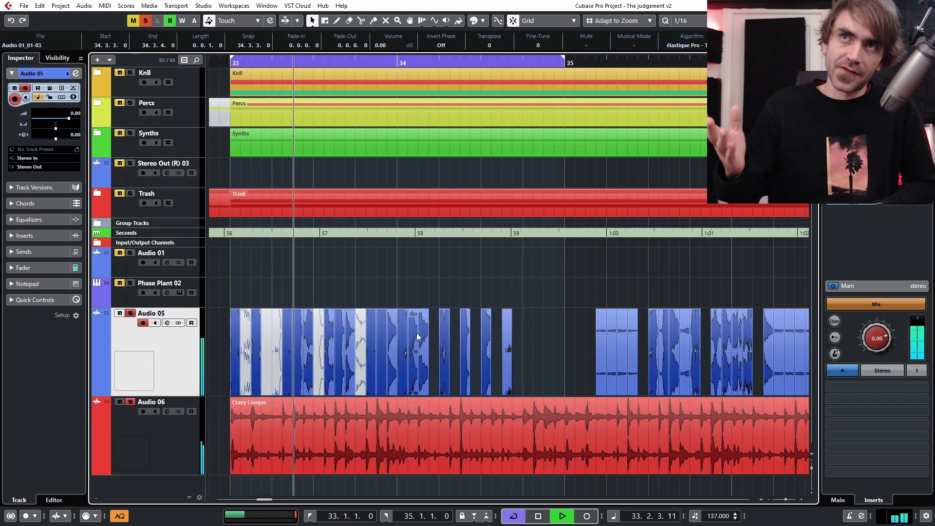
- Rearrange the spaced-out slices in bar 34, placing one directly after the continuous run at 34.1.4
drag(501, 371, 437, 367)
scroll(472, 371, up, 2)
mouse_move(644, 369)
mouse_down()
mouse_move(515, 373)
mouse_move(767, 358)
mouse_move(639, 363)
mouse_up()
scroll(619, 358, down, 4)
drag(593, 366, 661, 371)
scroll(673, 365, down, 3)
scroll(648, 358, up, 1)
- Adjust the length of the slice at 34.1.4 so that it ends at 34.2.1.60
drag(615, 393, 629, 392)
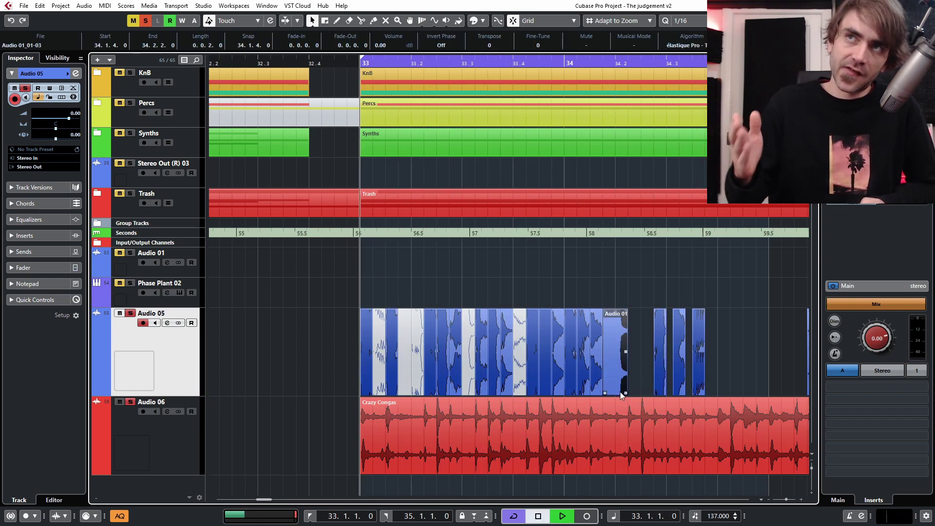
scroll(618, 381, up, 2)
drag(636, 391, 625, 391)
scroll(634, 384, down, 4)
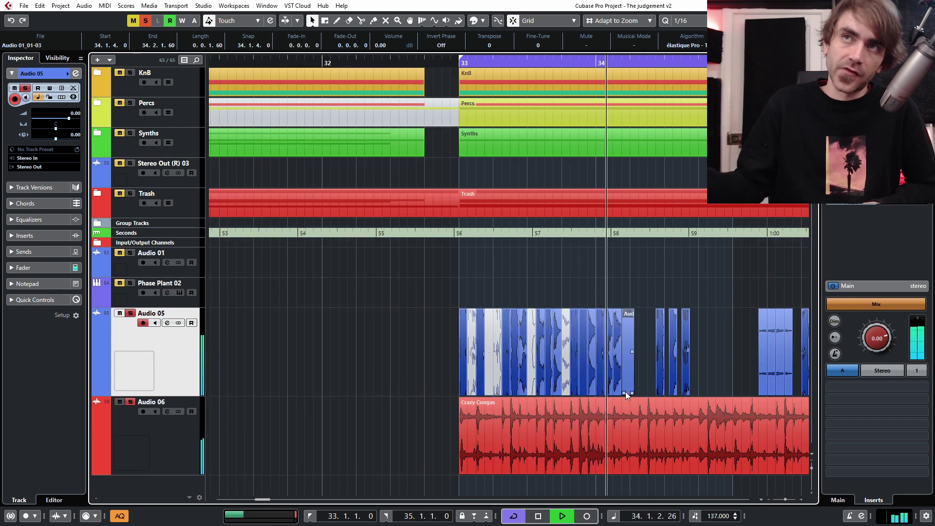
scroll(633, 385, up, 2)
click(645, 364)
scroll(647, 365, down, 2)
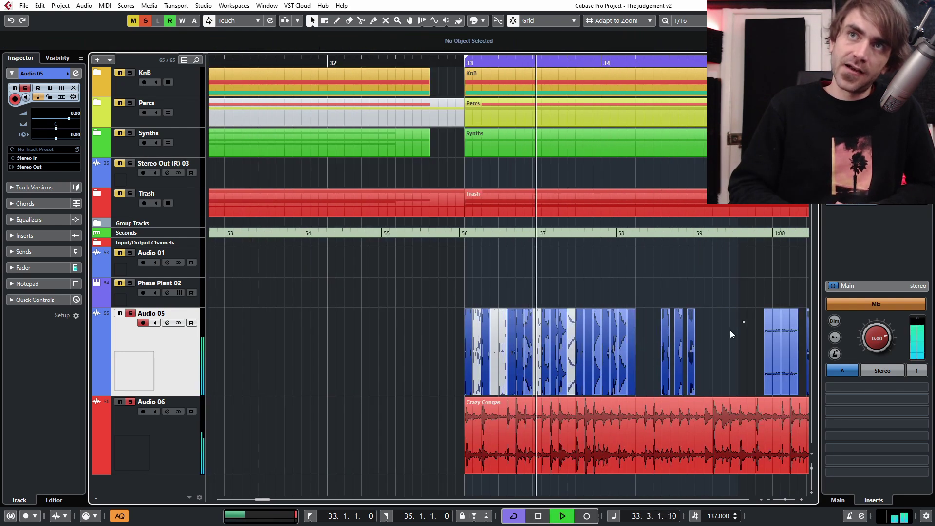
- Try duplicating the Audio 05 slices from 34.2.1 on and deleting everything past bar 35, and undo both
scroll(672, 309, up, 2)
drag(632, 292, 291, 361)
key(ctrl+d)
scroll(473, 305, right, 2)
scroll(536, 316, down, 2)
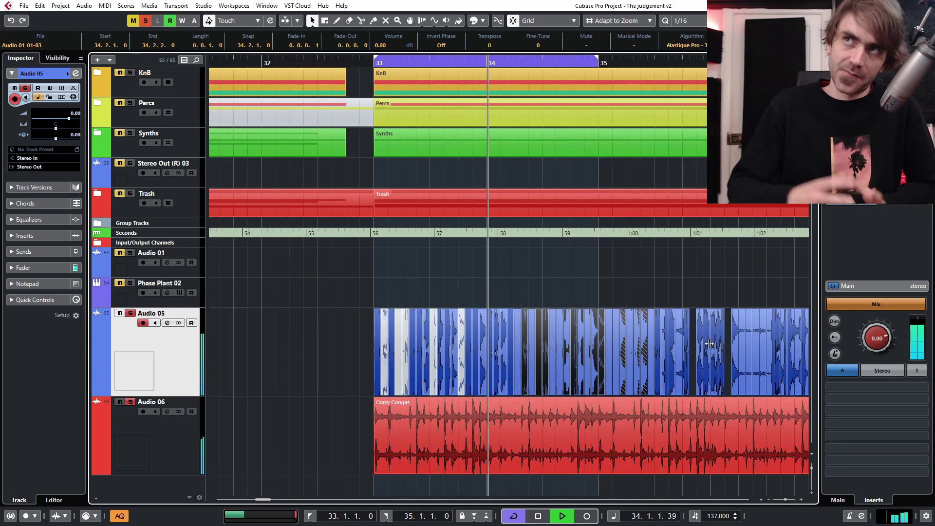
scroll(538, 320, right, 2)
drag(481, 303, 747, 357)
key(Delete)
scroll(417, 335, up, 2)
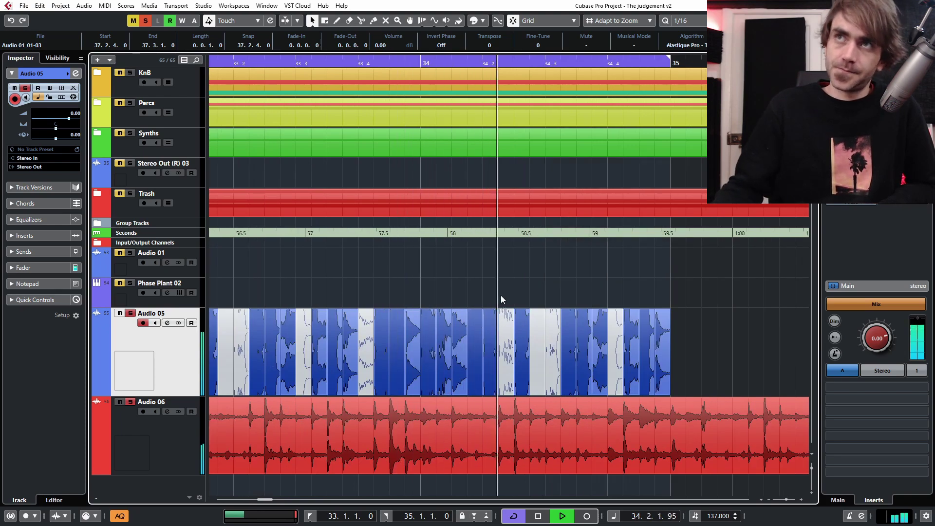
scroll(527, 298, down, 2)
key(ctrl+z)
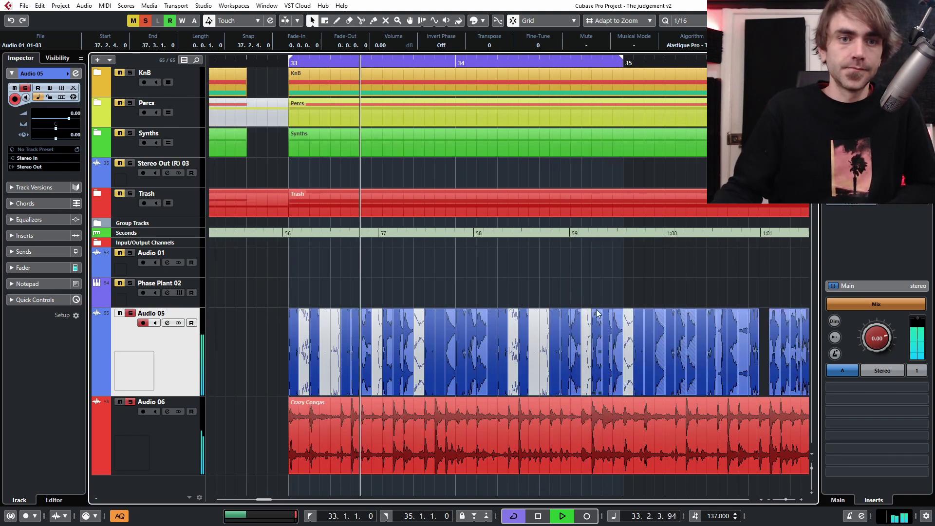
key(ctrl+z)
- Duplicate the Audio 05 slices from 33.2.1 onward so the pattern fills bar 34 up to bar 35
drag(537, 296, 381, 351)
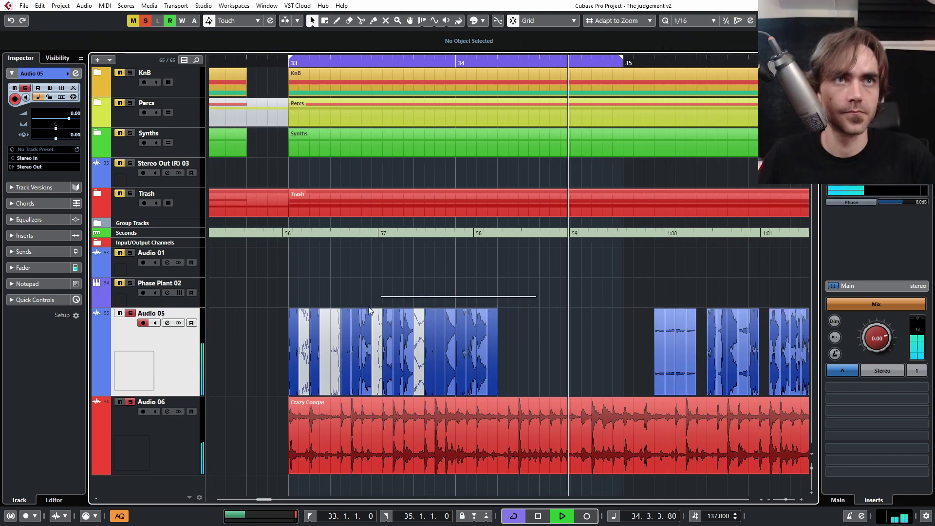
key(ctrl+d)
scroll(375, 312, up, 4)
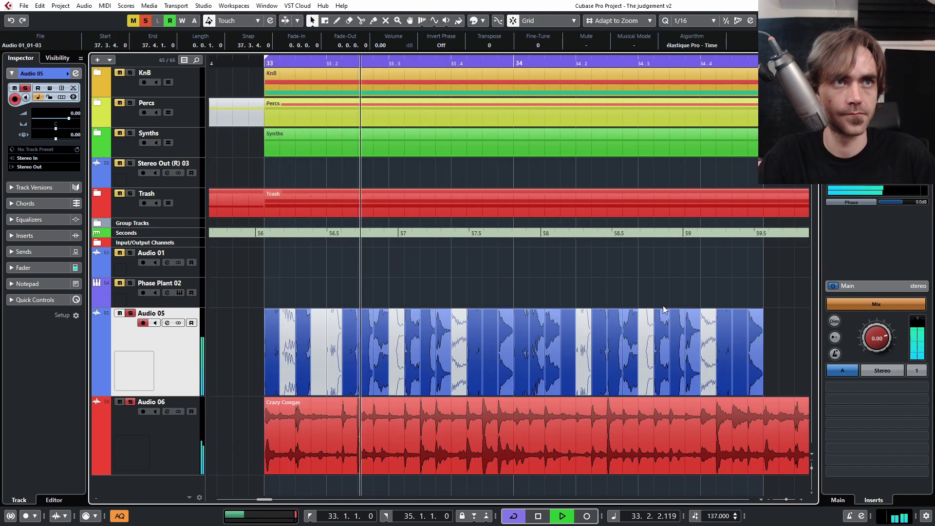
- Give the Audio 05 slices in bars 33 and 34 a fade-out and shorten them to leave gaps between hits
drag(377, 311, 360, 311)
drag(377, 392, 341, 392)
click(480, 363)
scroll(475, 363, down, 3)
scroll(418, 363, up, 2)
- Lengthen the slices at 33.2.4 and 33.3.2 on Audio 05
mouse_move(417, 392)
mouse_down()
mouse_move(453, 393)
mouse_move(418, 392)
mouse_move(455, 355)
mouse_up()
key(space)
scroll(419, 392, up, 1)
key(ctrl+z)
scroll(463, 384, down, 2)
key(space)
scroll(262, 372, down, 2)
scroll(408, 380, up, 3)
scroll(374, 395, left, 1)
scroll(452, 365, left, 1)
drag(428, 392, 498, 392)
scroll(462, 374, down, 3)
scroll(468, 379, up, 4)
scroll(487, 380, down, 4)
scroll(702, 317, up, 1)
- Shift the selected slices and copy the first-beat slices of bar 33 to the start of bar 34
drag(778, 305, 473, 360)
drag(482, 344, 545, 342)
scroll(544, 343, down, 2)
drag(318, 293, 370, 340)
alt+drag(339, 325, 507, 322)
scroll(507, 323, down, 1)
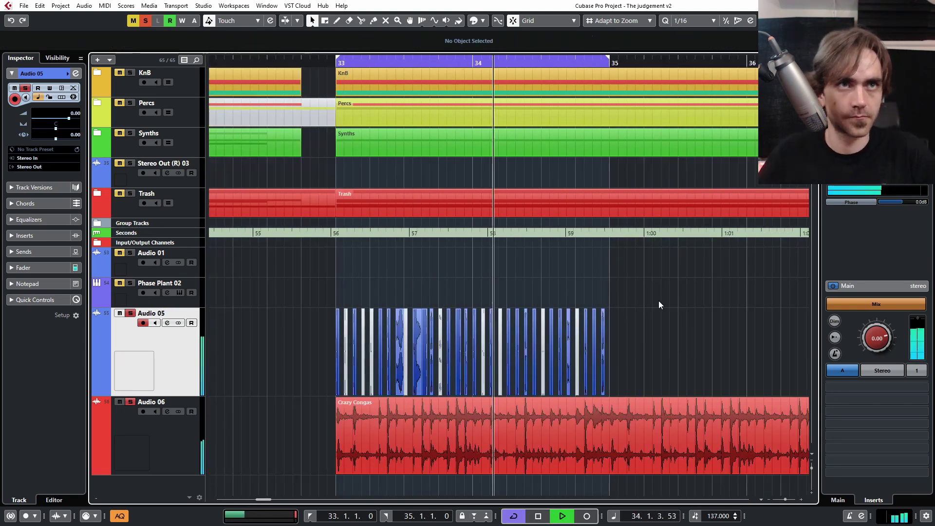
- Clear the unwanted slices late in bar 34 and lengthen those at 34.1.3, 34.3.2, 34.4.1, 34.4.2 and 34.4.3
drag(683, 296, 613, 361)
key(Delete)
scroll(612, 385, up, 4)
scroll(471, 390, up, 1)
scroll(439, 391, left, 2)
scroll(482, 392, right, 1)
mouse_move(480, 393)
mouse_down()
mouse_move(497, 392)
mouse_move(482, 393)
mouse_up()
drag(554, 392, 564, 392)
click(525, 375)
drag(639, 393, 647, 393)
drag(667, 394, 677, 393)
- Replace the slice at 34.2.3 with another one ending at 34.2.4.1 with a 0.0.0.30 fade-out
scroll(577, 375, down, 2)
scroll(600, 371, down, 2)
scroll(600, 374, up, 8)
drag(492, 319, 499, 361)
scroll(590, 361, down, 10)
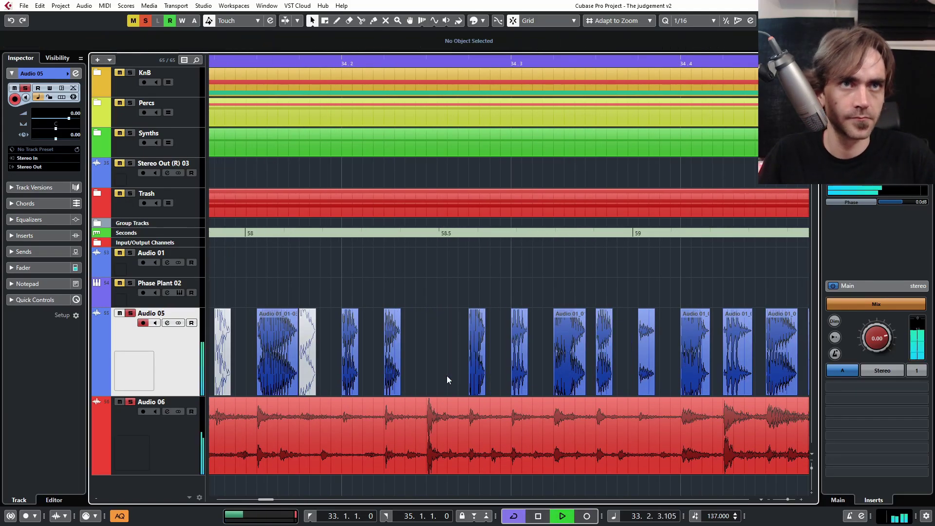
click(628, 346)
scroll(625, 346, down, 2)
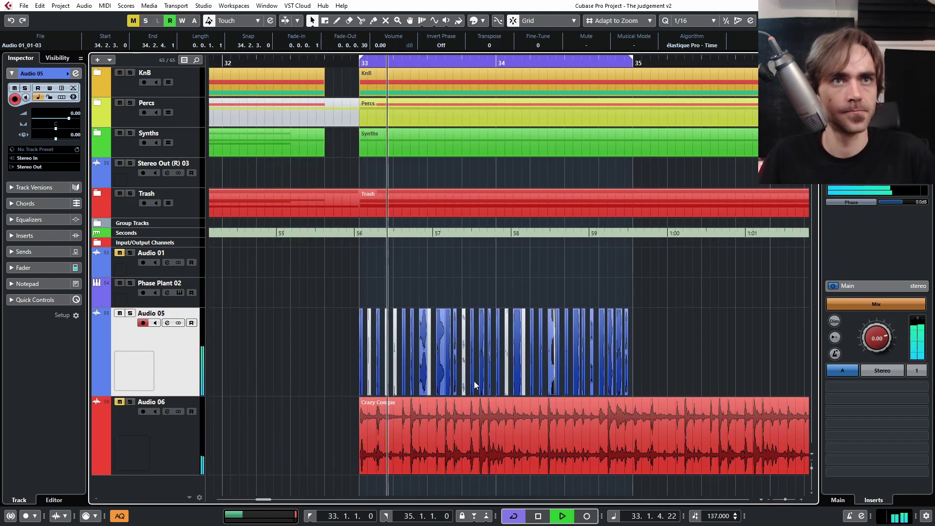
scroll(632, 338, down, 2)
drag(632, 338, 504, 371)
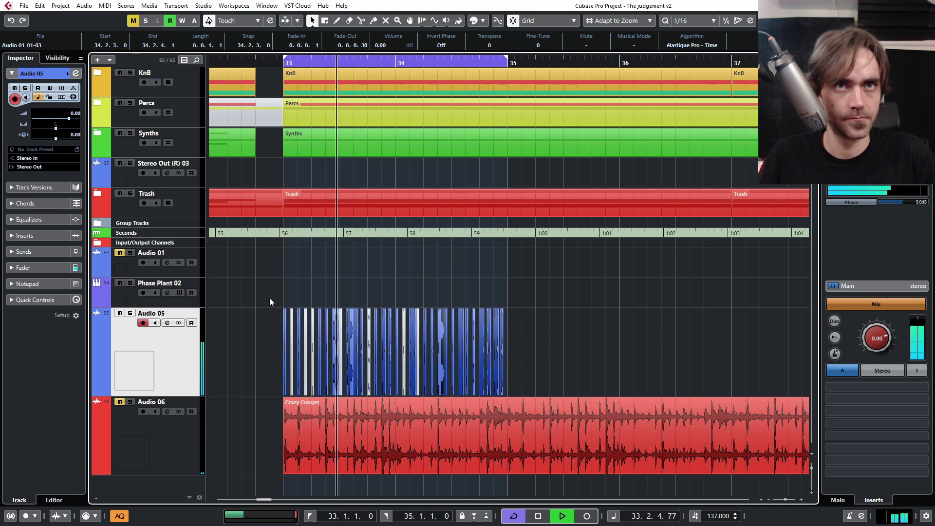
- Set EQ band 1 of Audio 05 to a high-pass filter at 225 Hz and raise the channel volume to 1.16
click(76, 73)
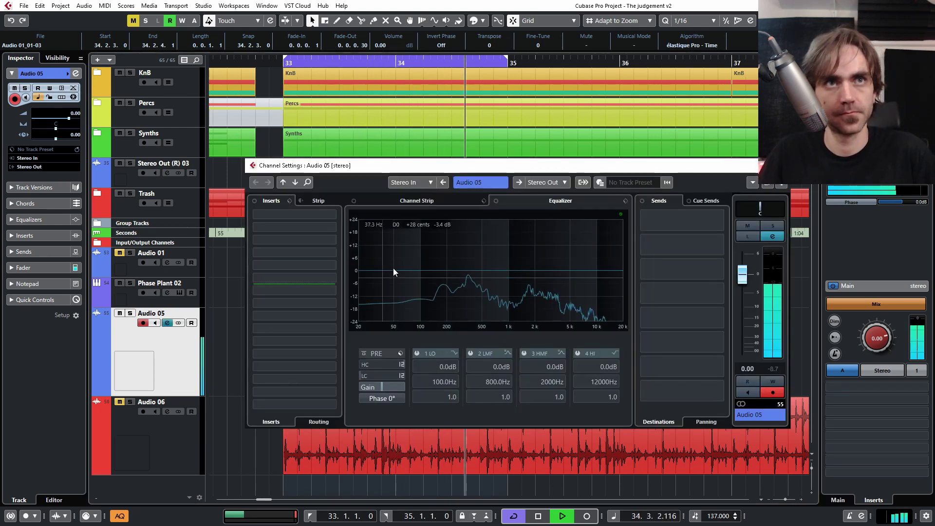
click(454, 353)
click(482, 404)
drag(438, 375, 440, 346)
click(362, 376)
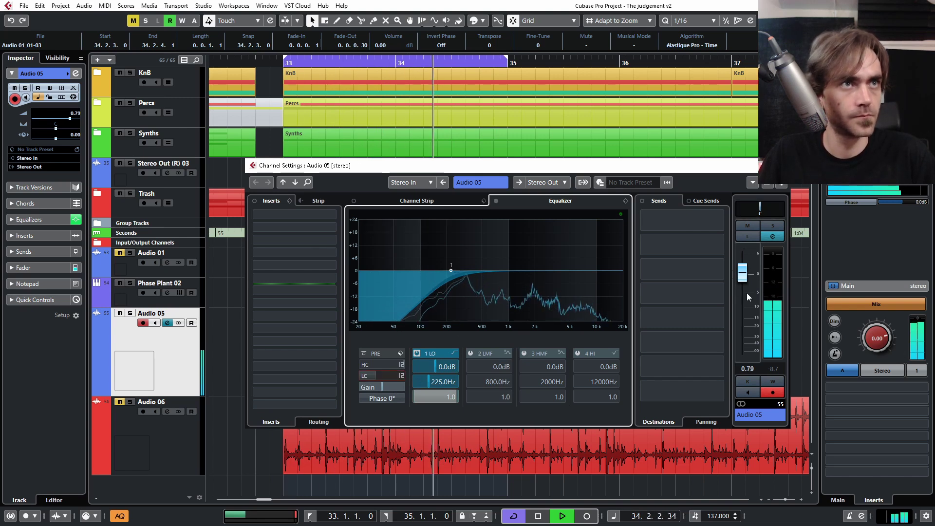
click(779, 165)
click(604, 337)
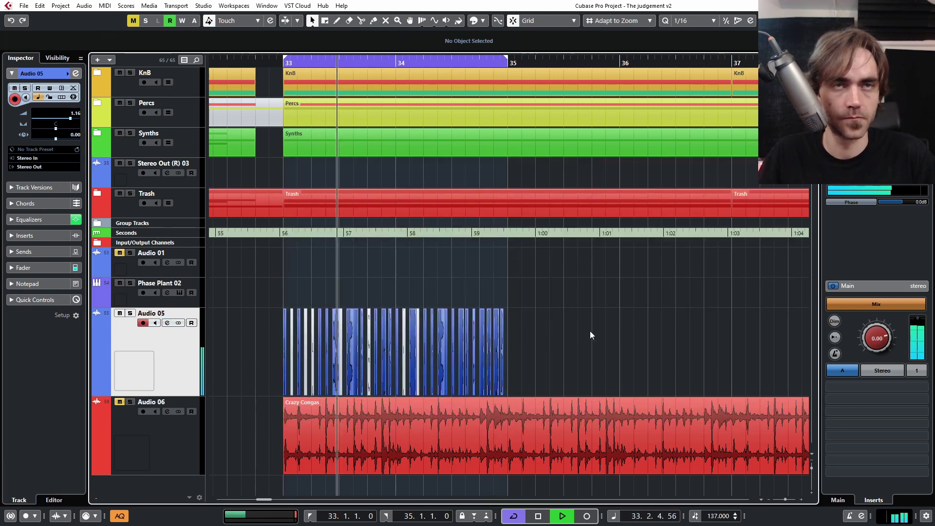
- Delete the slice at 33.2.4 on Audio 05
scroll(300, 359, up, 4)
click(403, 390)
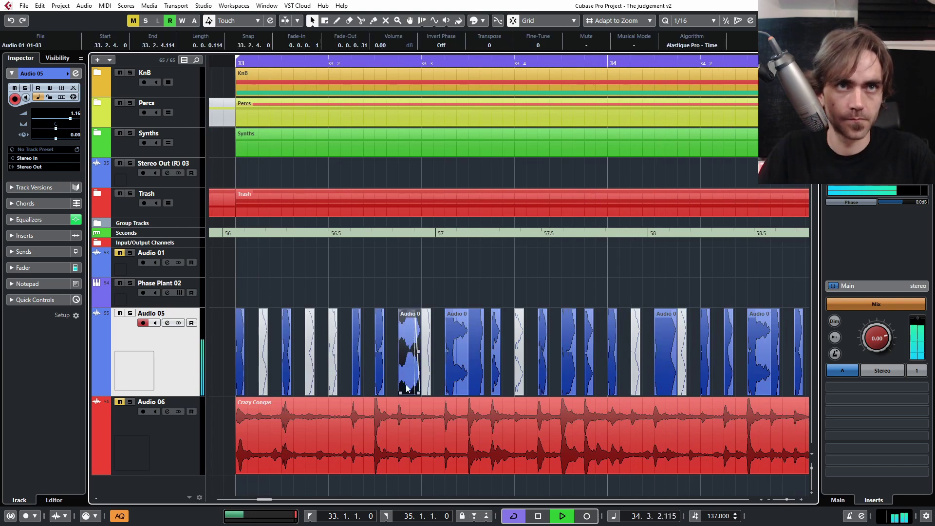
key(Delete)
scroll(521, 366, down, 5)
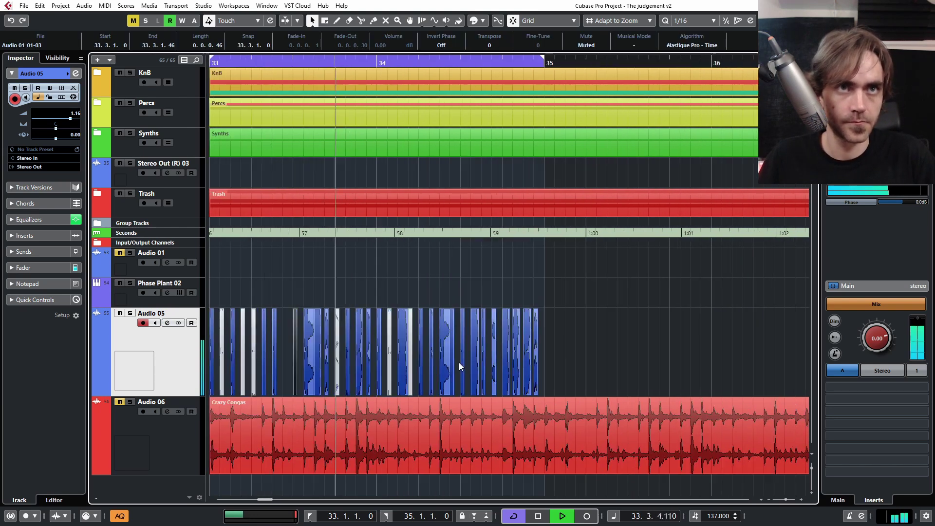
- Gather four replacement slices from 45.1.4 to 45.2.3 and delete the neighbouring stored slices on Audio 05
drag(673, 360, 631, 378)
key(Delete)
scroll(419, 368, up, 4)
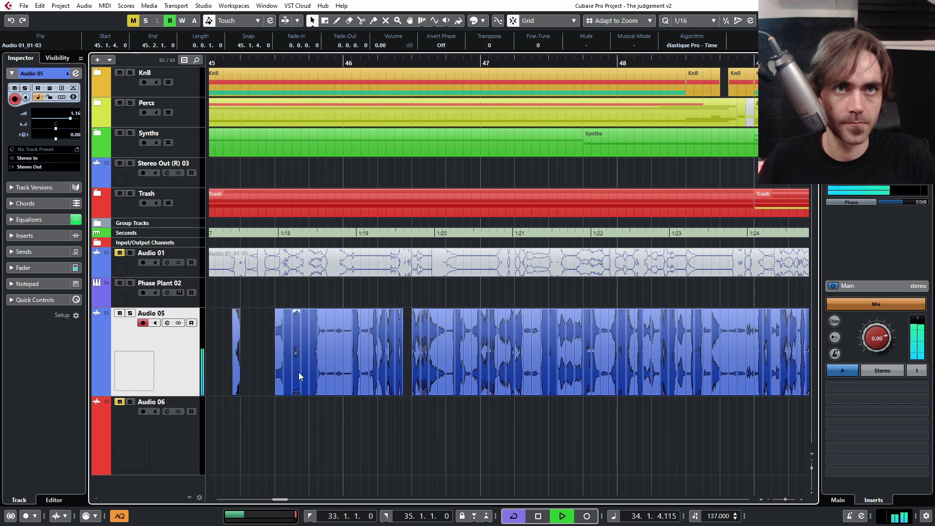
drag(304, 378, 244, 377)
drag(551, 381, 253, 382)
drag(776, 388, 404, 361)
key(Delete)
- Move the four gathered slices from bar 45 to 35.3.2, close to the pattern on Audio 05
scroll(332, 362, left, 3)
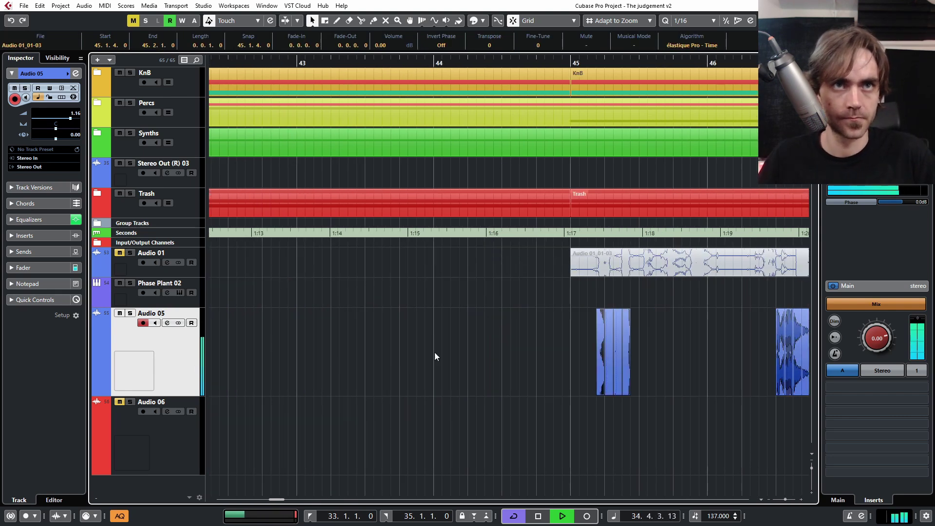
key(g)
key(g)
drag(550, 376, 355, 345)
scroll(342, 367, up, 2)
- Place one of the gathered slices at 33.2.4 with a 0.0.0.31 fade-out
click(725, 355)
scroll(341, 360, up, 5)
key(g)
key(g)
drag(427, 312, 422, 313)
scroll(378, 366, right, 3)
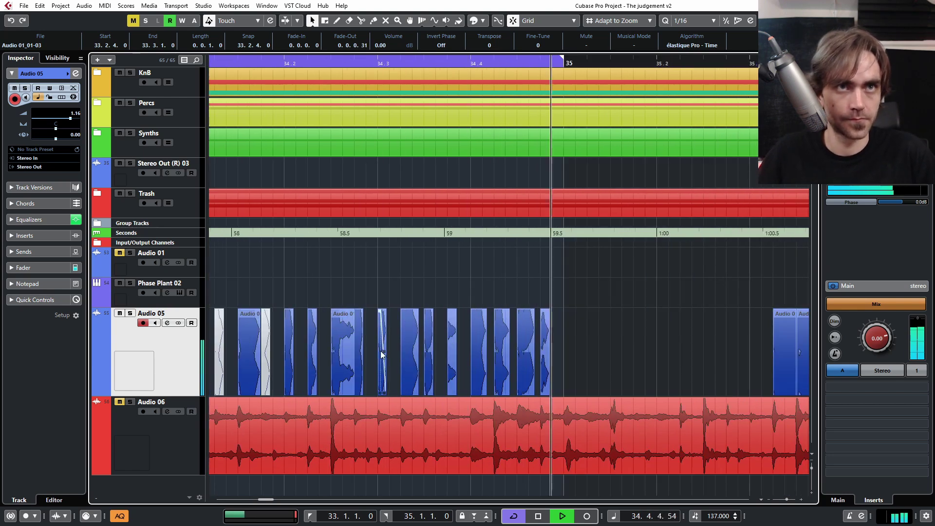
- Place another gathered slice at 34.2.3, one sixteenth long, with a 0.0.0.10 fade-out
drag(788, 360, 229, 370)
key(h)
key(h)
key(h)
key(g)
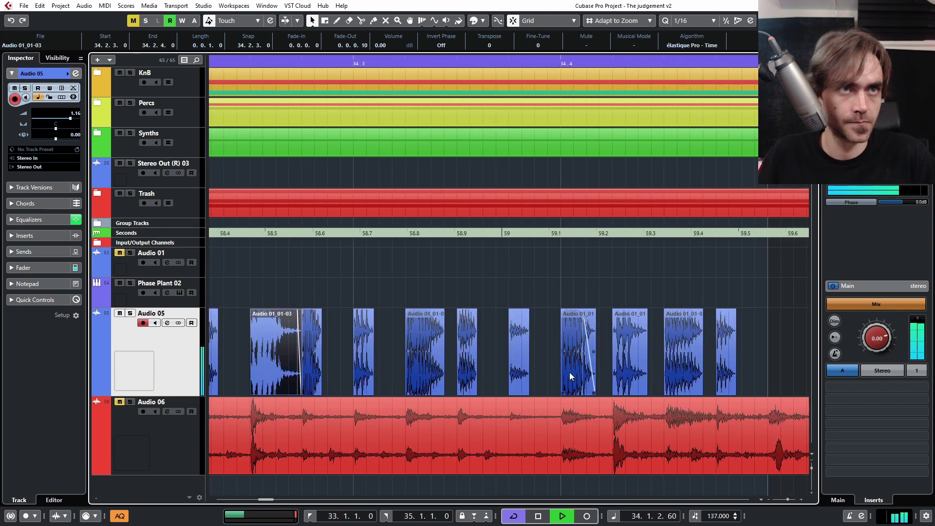
- Delete the slice at 34.4.1 and put one of the gathered slices in its place
scroll(463, 346, right, 1)
click(519, 360)
key(Delete)
key(g)
key(g)
scroll(703, 369, right, 2)
drag(703, 370, 285, 356)
- Add a 0.0.0.20 fade-out to the new slice at 34.4.1
key(h)
key(h)
key(h)
key(h)
key(h)
key(h)
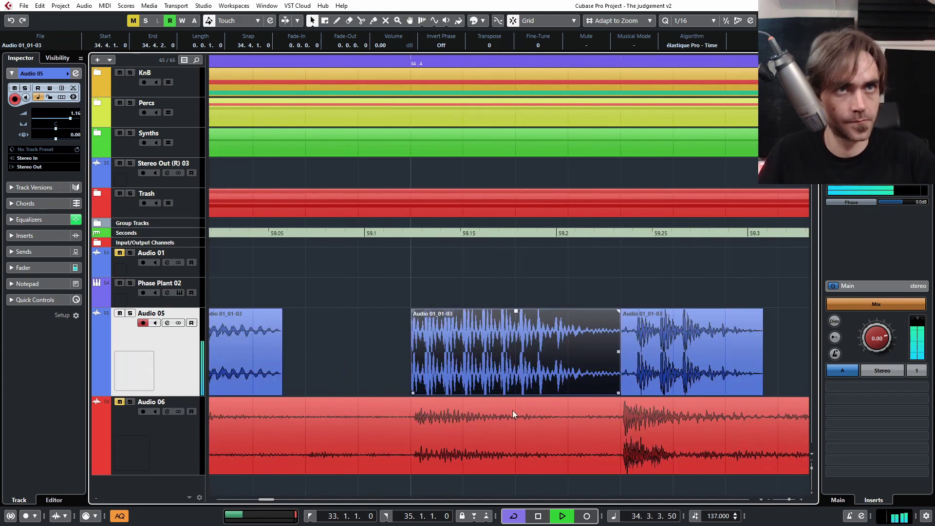
key(g)
key(g)
scroll(508, 362, up, 3)
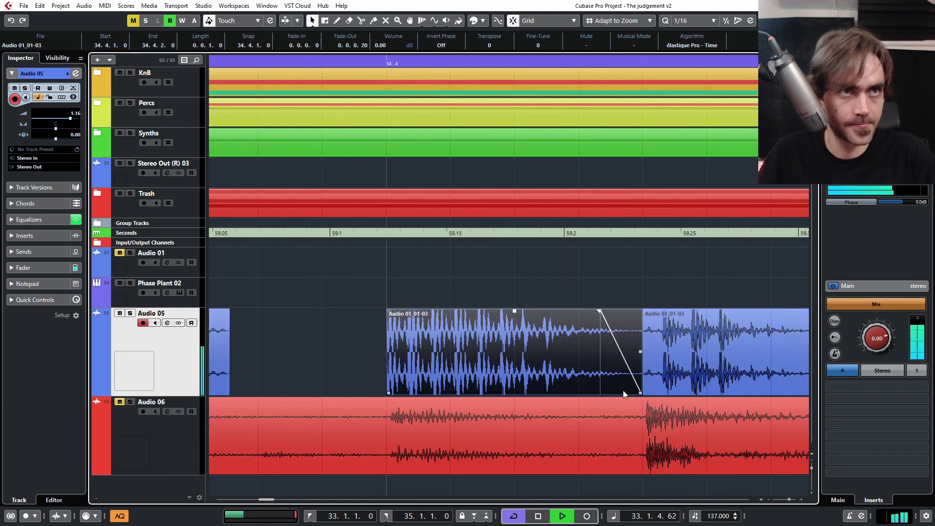
- Trim the end of the slice at 34.4.1 and delete the leftover slice near the end of the two-bar pattern on Audio 05
drag(641, 354, 594, 354)
scroll(492, 322, down, 10)
click(546, 352)
key(Delete)
- Combine the rearranged Audio 05 slices into a single two-bar part running from 33.1.1 to 35.1.1
drag(489, 376, 302, 362)
scroll(311, 362, up, 5)
right_click(307, 364)
click(324, 170)
scroll(322, 350, down, 4)
click(575, 364)
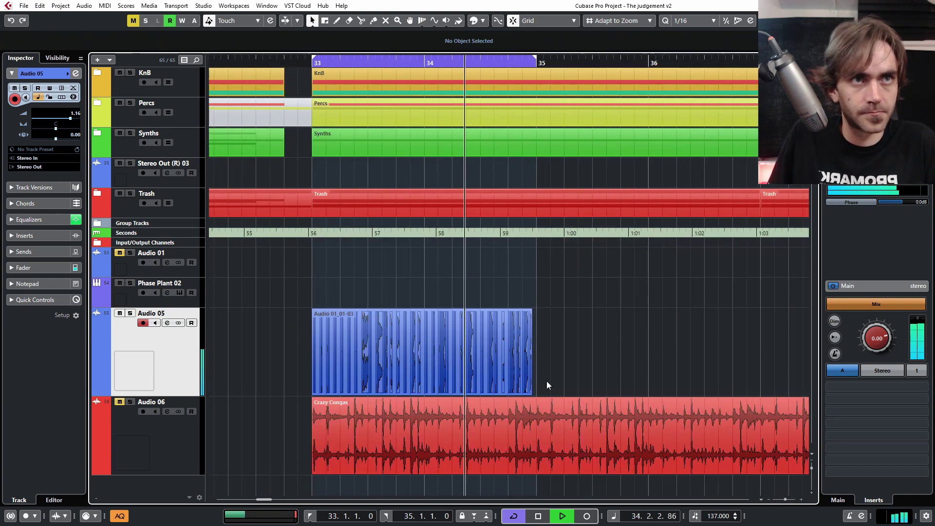
scroll(559, 368, down, 3)
click(551, 371)
click(76, 73)
click(76, 74)
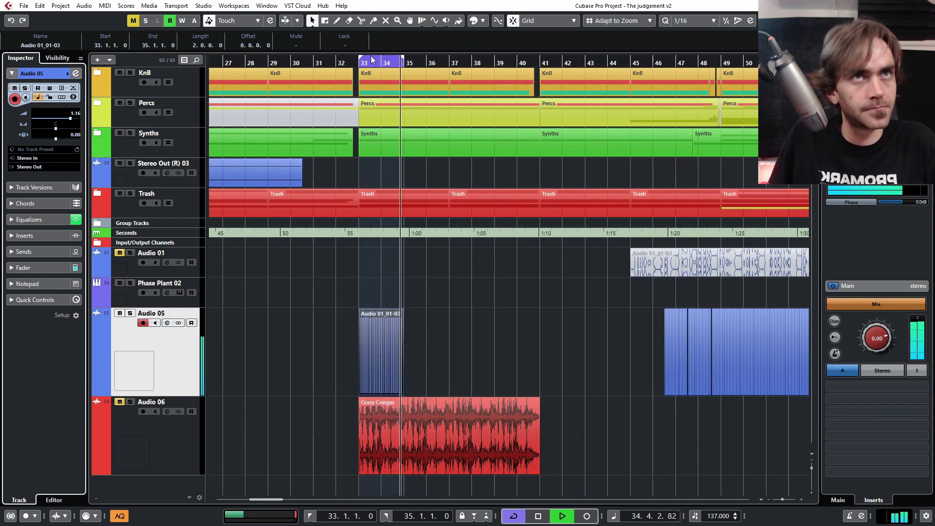
- Extend the loop range to bar 41 and repeat the two-bar part on Audio 05 to fill bars 33 to 41
click(336, 63)
drag(404, 58, 542, 82)
drag(400, 357, 510, 371)
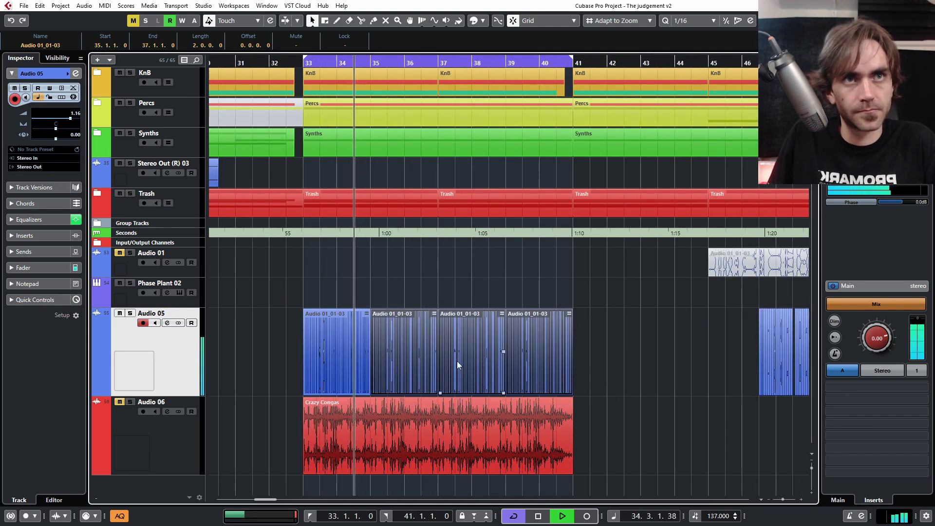
scroll(423, 365, up, 3)
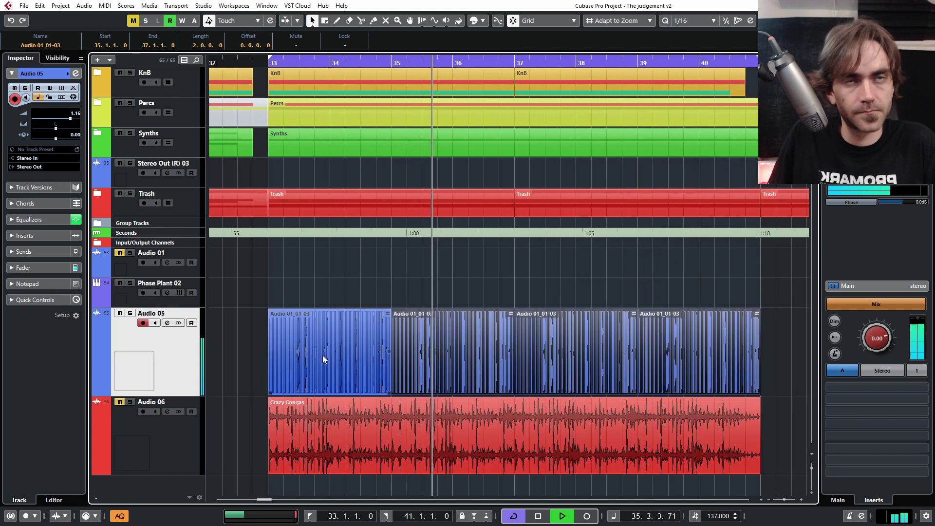
- Bounce the first two-bar part on Audio 05 into a single audio event and stop playback
right_click(329, 340)
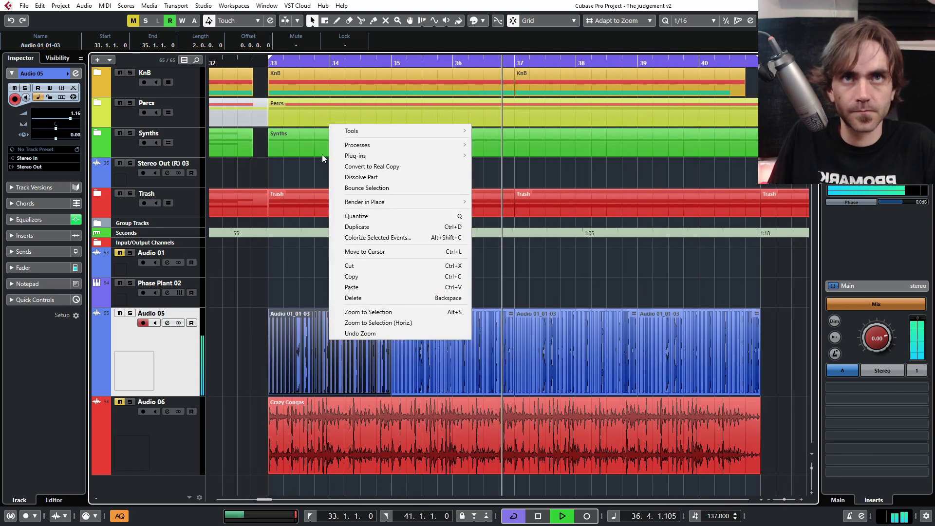
mouse_move(369, 148)
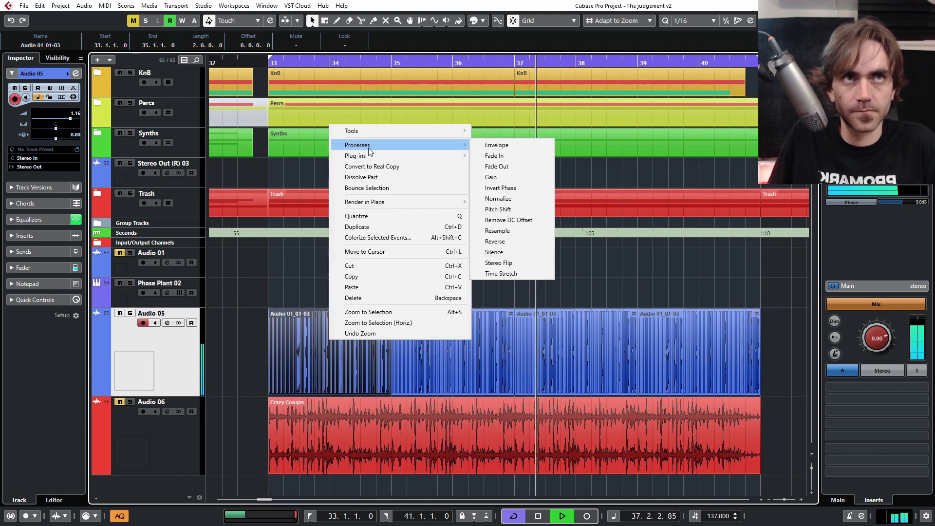
click(370, 190)
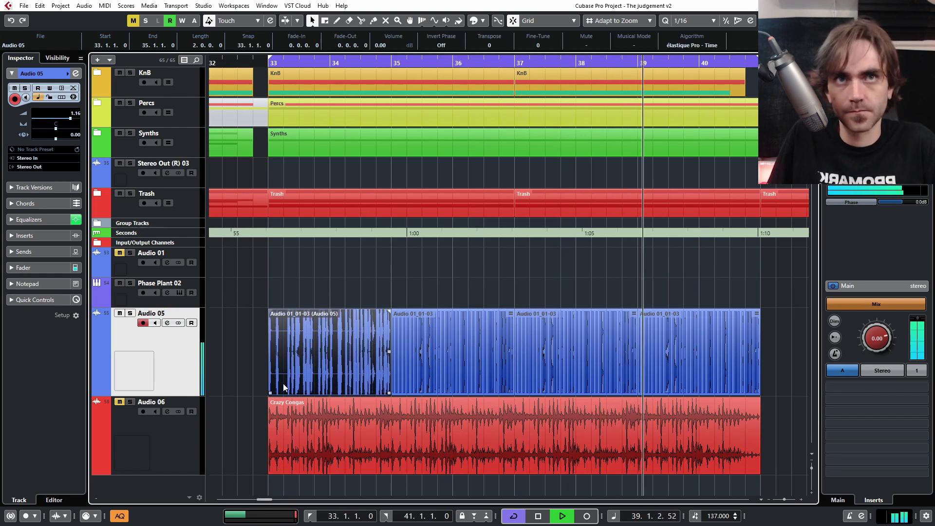
right_click(306, 355)
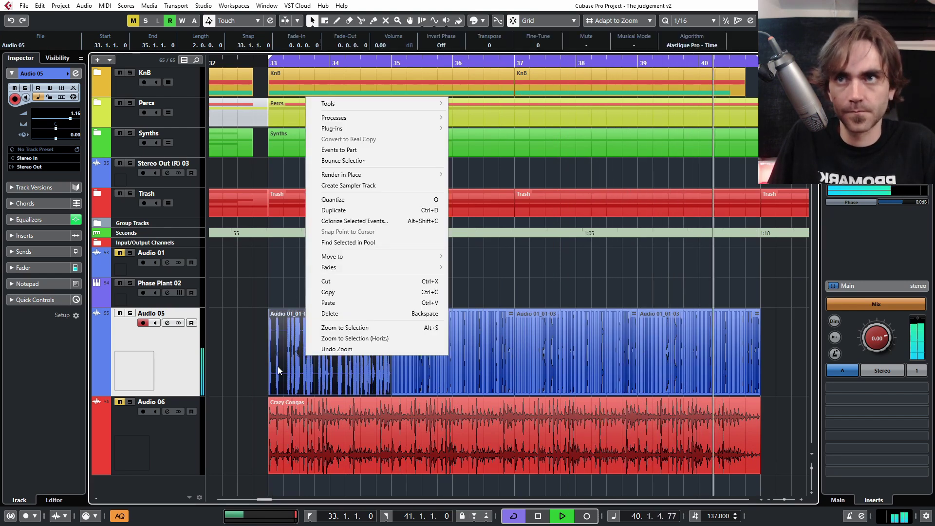
click(282, 366)
key(space)
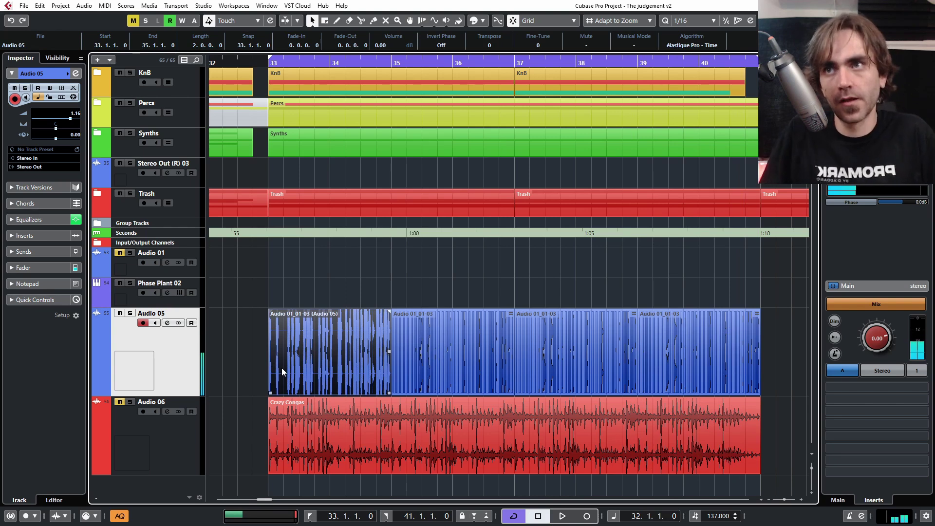
- Open the bounced event in the sample editor and enable VariAudio editing
double_click(282, 368)
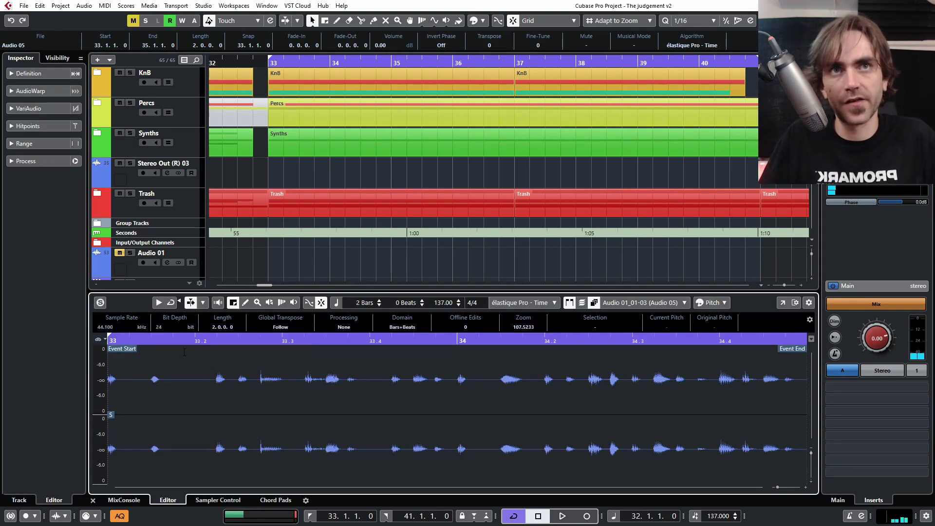
click(10, 111)
click(75, 124)
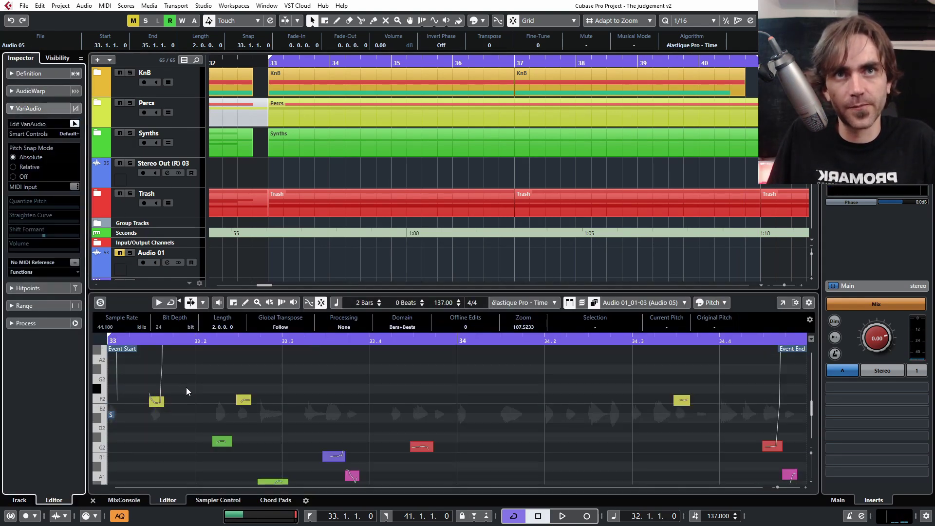
- Set Quantize Pitch and Straighten Curve to 100 % for all pitch segments and close the editor
key(ctrl+a)
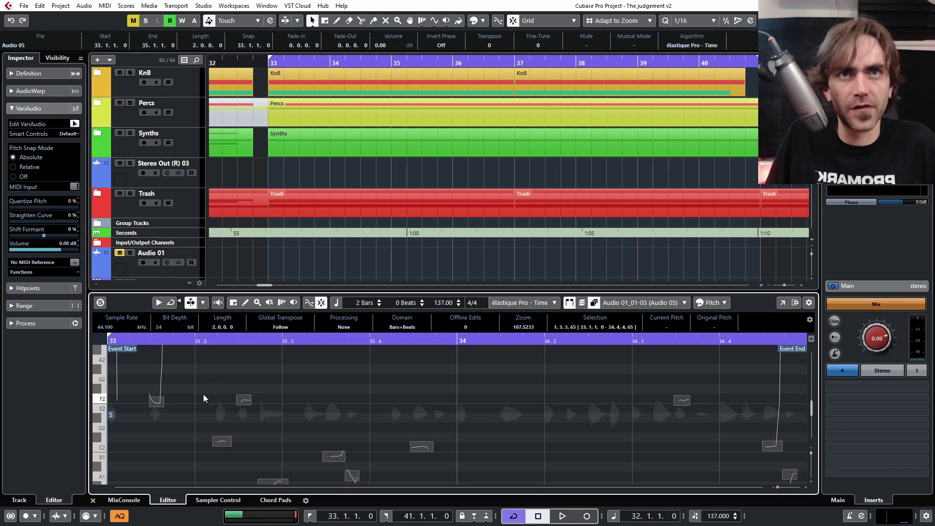
scroll(209, 399, down, 3)
scroll(216, 398, up, 3)
scroll(209, 403, down, 2)
click(199, 397)
key(ctrl+a)
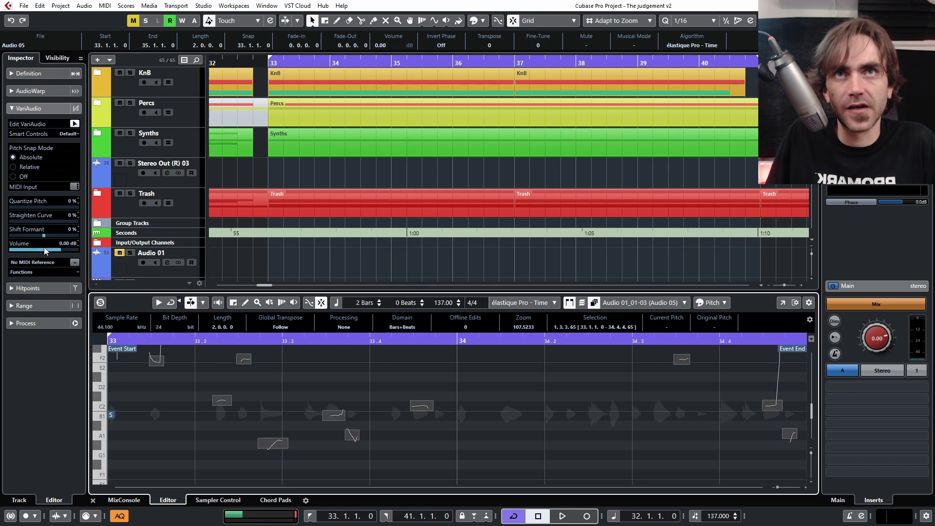
drag(38, 207, 200, 220)
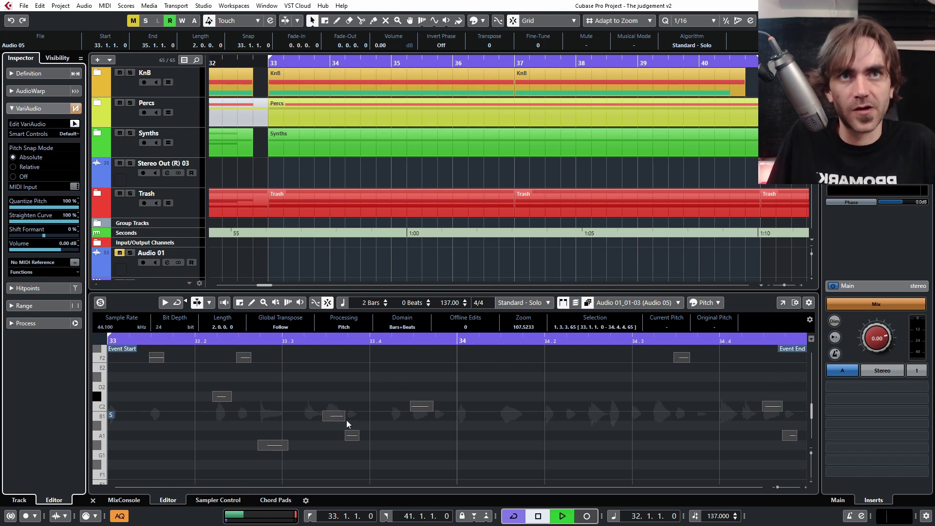
click(93, 500)
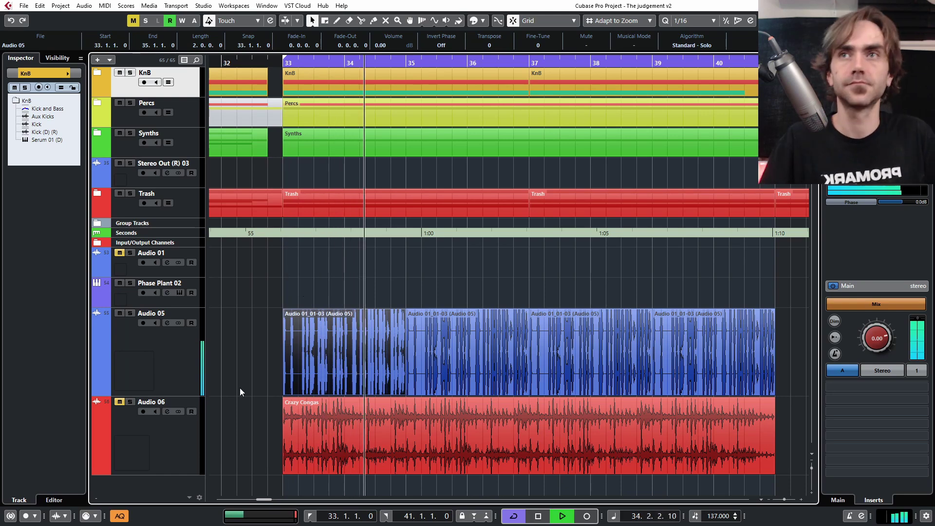
- Convert a bounced Audio 05 clip to a real copy and colour it yellow
right_click(321, 360)
click(362, 144)
drag(394, 344, 446, 345)
click(473, 21)
click(524, 49)
- Raise all pitch segments of the copied clip by five semitones and bounce the result
drag(630, 344, 506, 345)
key(Return)
key(ctrl+a)
key(Up)
key(Up)
key(Up)
key(Up)
key(Up)
key(Up)
key(ctrl+alt+e)
right_click(525, 360)
click(560, 168)
- Trim and arrange the yellow and blue clips on Audio 05 into an alternating two-bar pattern from bar 33
key(g)
drag(600, 345, 750, 370)
drag(682, 345, 809, 346)
drag(350, 392, 383, 392)
drag(314, 351, 381, 351)
drag(415, 393, 477, 391)
key(h)
key(h)
click(438, 392)
drag(528, 341, 419, 357)
key(g)
drag(419, 358, 317, 351)
key(h)
key(ctrl+z)
key(h)
key(h)
key(g)
- Duplicate the alternating yellow and blue clip pattern along Audio 05 up to bar 41
key(ctrl+d)
key(g)
key(g)
key(g)
key(g)
key(g)
scroll(439, 361, right, 3)
key(g)
drag(243, 351, 380, 360)
key(ctrl+d)
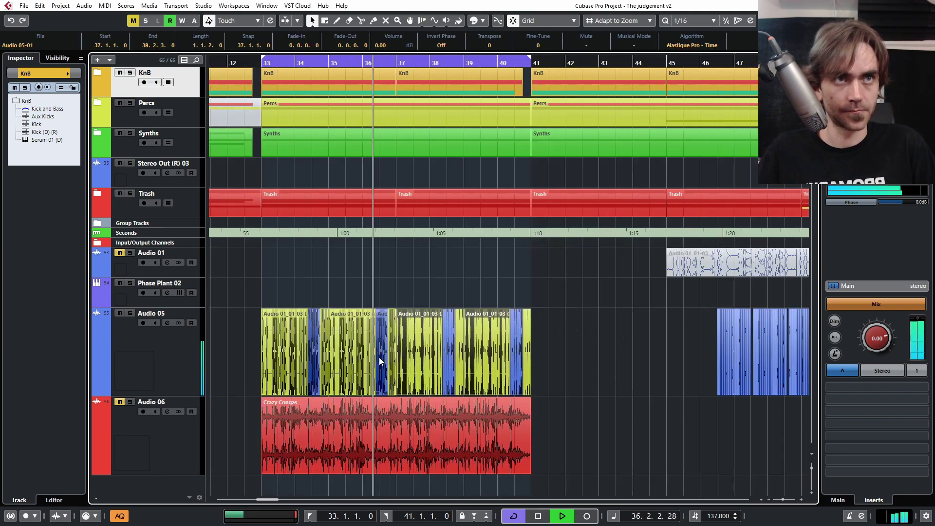
- Insert the Crystallizer effect after Decapitator on the Audio 05 channel
click(167, 323)
click(261, 237)
click(288, 265)
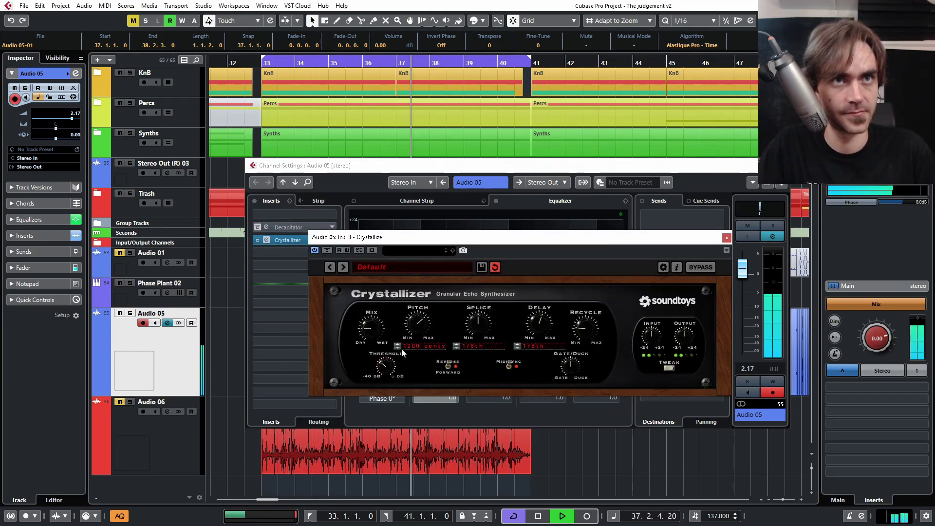
click(726, 237)
- Shift Crystallizer one insert slot down and add the Rev INTENSITY reverb ahead of it
drag(288, 239, 287, 252)
click(276, 241)
text(rev)
click(282, 269)
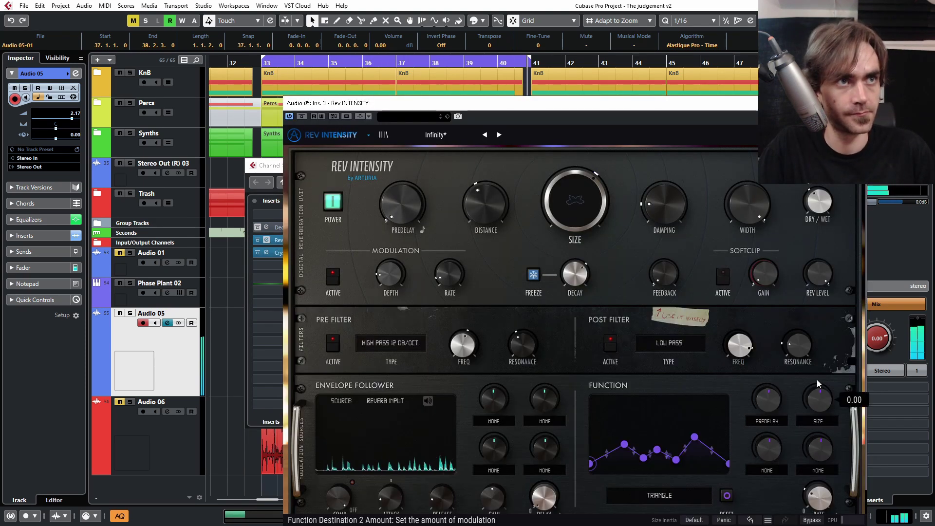
click(859, 103)
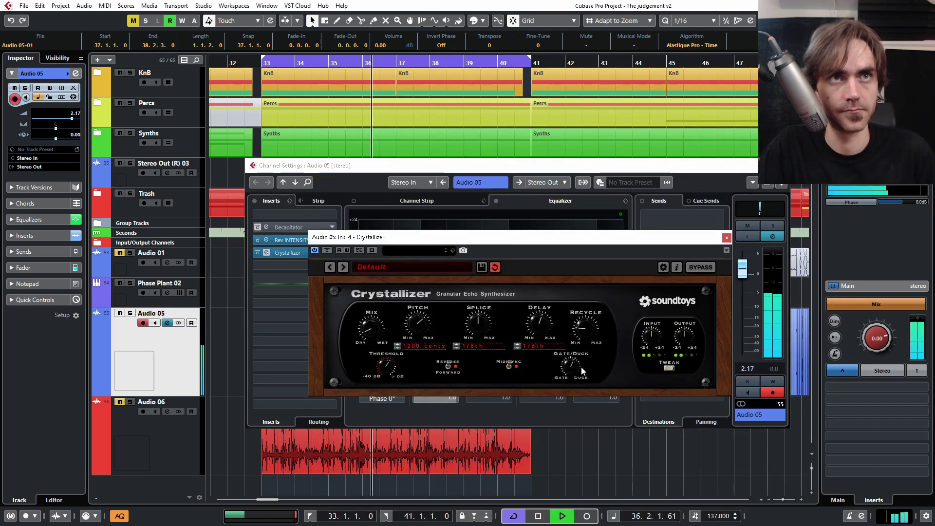
click(726, 237)
- Try an LFO plug-in after Crystallizer, reshape its curve and raise the Audio 05 volume to 5.26
drag(742, 268, 742, 274)
click(294, 264)
text(lfo)
click(302, 293)
drag(605, 370, 622, 405)
drag(458, 427, 463, 426)
drag(742, 274, 742, 257)
mouse_move(511, 311)
mouse_down()
mouse_move(531, 309)
mouse_move(505, 297)
mouse_up()
click(312, 265)
key(Escape)
- Move Rev INTENSITY behind Crystallizer in the Audio 05 insert chain and close the channel settings
mouse_move(292, 265)
mouse_down()
mouse_move(272, 265)
mouse_move(292, 265)
mouse_up()
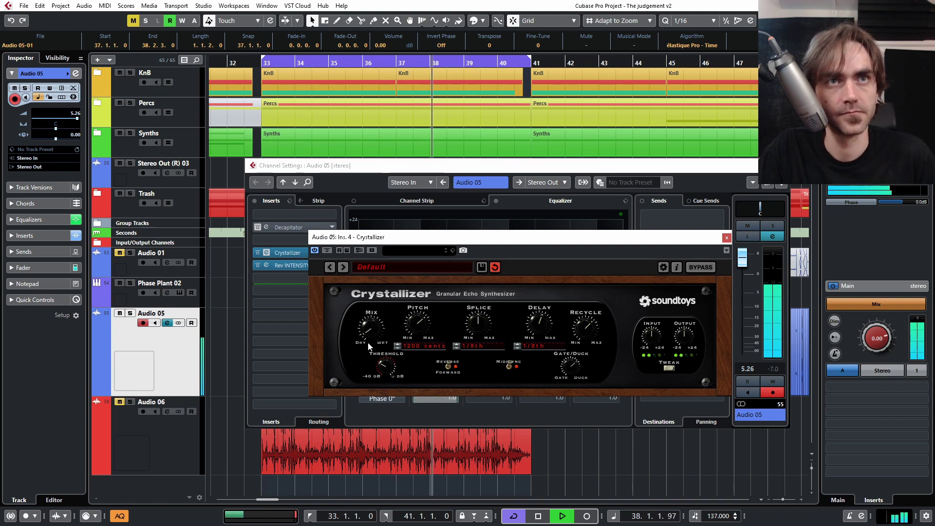
click(726, 237)
click(782, 165)
- Delete the leftover blue clips further along the Audio 05 track, after bar 46
key(g)
key(g)
key(g)
key(g)
drag(542, 405, 682, 321)
key(Delete)
- Reset the Audio 05 channel fader to 0.00 and close the channel settings
key(g)
key(g)
key(g)
key(g)
key(h)
key(h)
key(h)
key(h)
key(h)
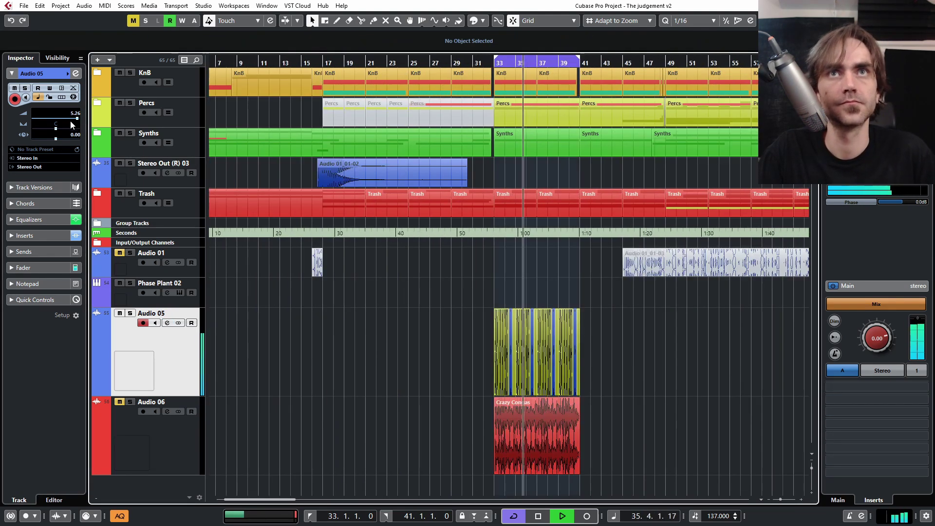
click(167, 323)
ctrl+click(743, 271)
click(781, 166)
- Combine the Audio 05 clips in bars 33 to 41 into one part and repeat it up to bar 57
key(h)
key(h)
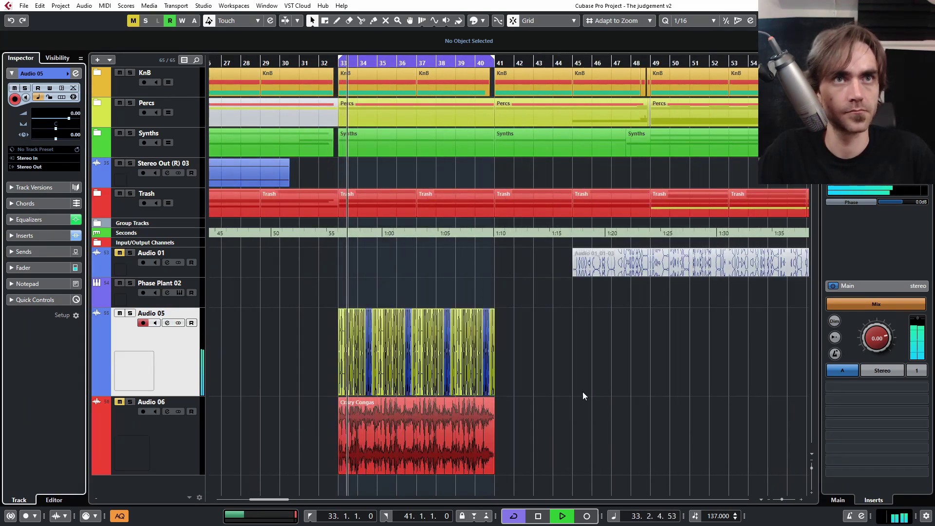
drag(504, 389, 350, 341)
right_click(356, 357)
click(389, 152)
drag(493, 351, 730, 395)
scroll(646, 321, down, 1)
- Play the repeated parts from just before bar 33 and lower the Audio 05 volume to -3.95
drag(413, 63, 292, 62)
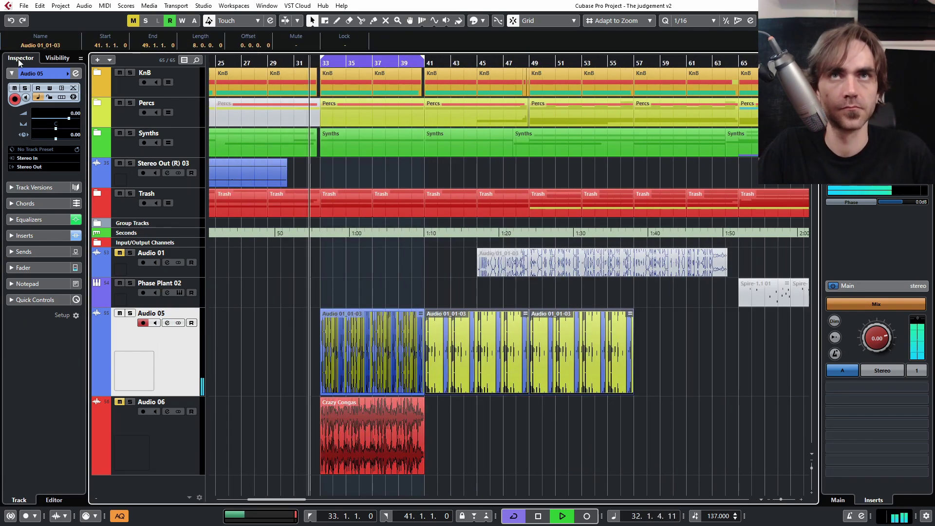
scroll(355, 203, down, 1)
click(296, 63)
scroll(71, 120, down, 3)
click(365, 350)
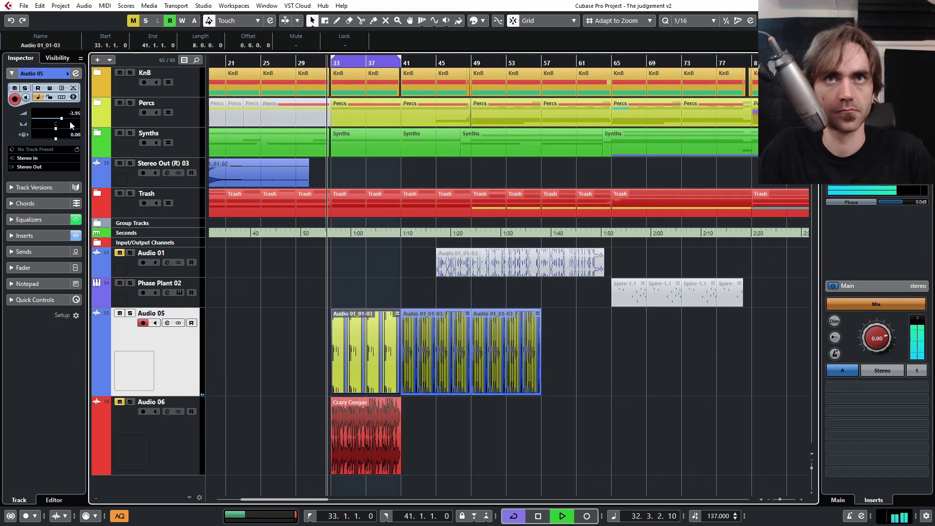
drag(310, 63, 310, 60)
- Mute the two Audio 05 parts covering bars 33 to 49
key(7)
drag(361, 295, 438, 356)
key(1)
- Repeat the unmuted part at bar 49 once more so Audio 05 extends to bar 65
click(503, 364)
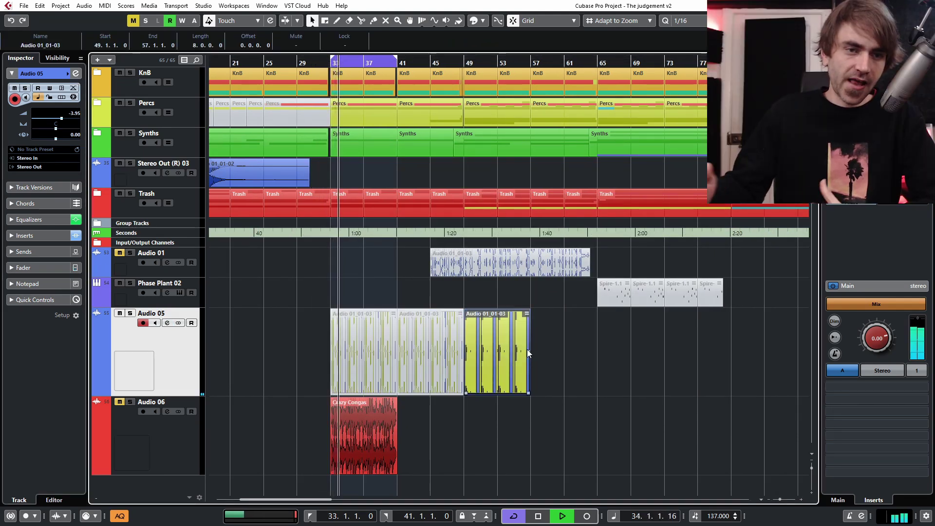
click(530, 356)
drag(528, 353, 590, 363)
key(h)
key(h)
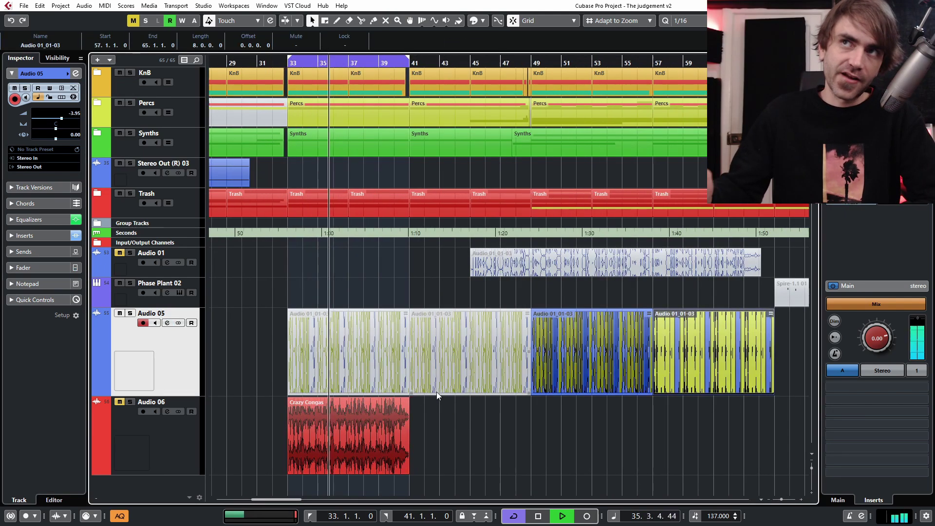
- Deselect the parts and turn off cycle playback
click(443, 431)
key(KP_Divide)
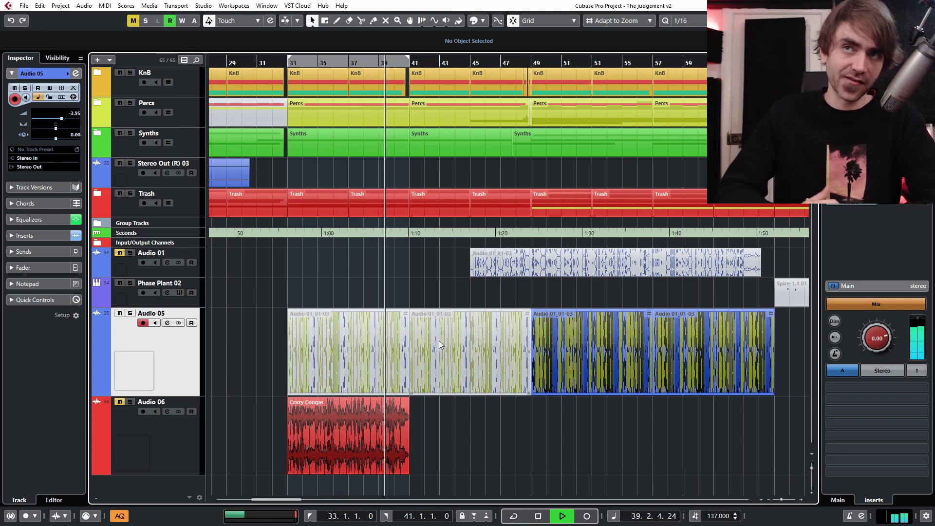
scroll(457, 288, down, 1)
scroll(403, 306, up, 2)
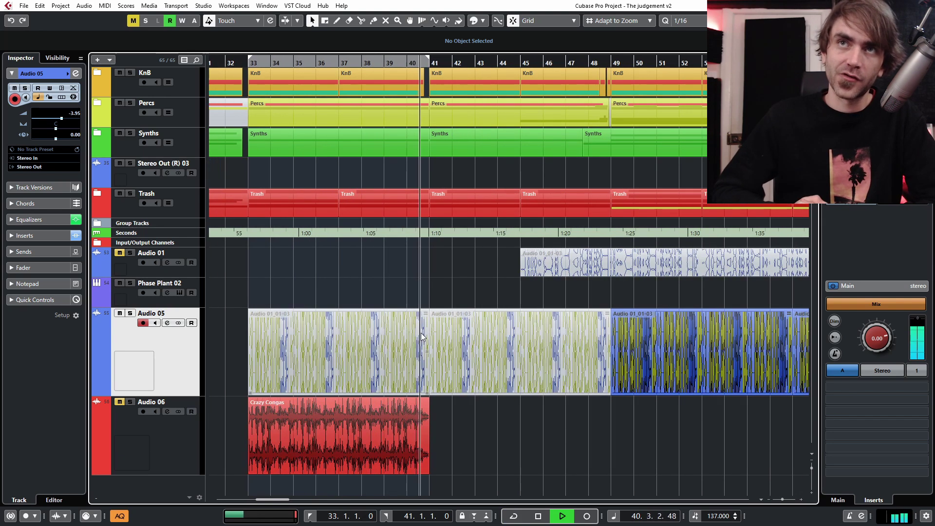
scroll(369, 368, up, 3)
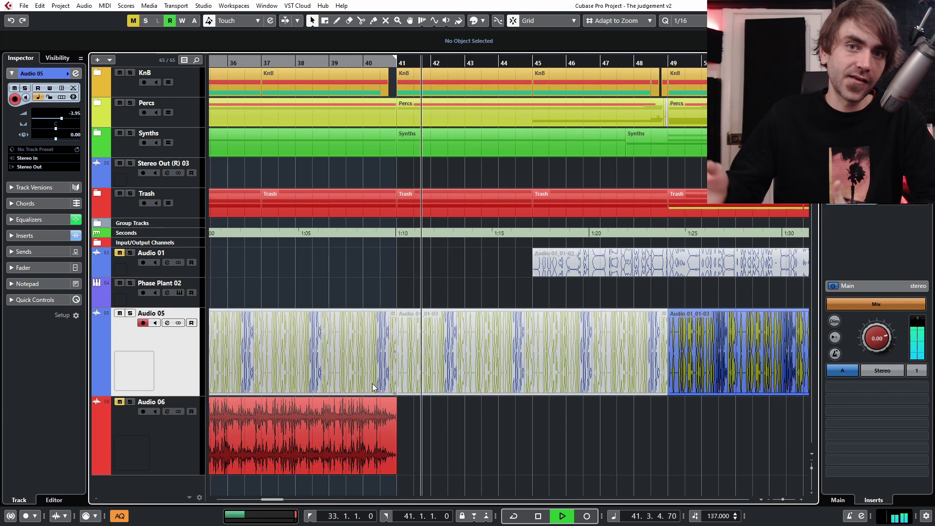
- Split the first muted Audio 05 part at 40.4 and unmute the one-beat slice before bar 41
click(368, 369)
click(326, 60)
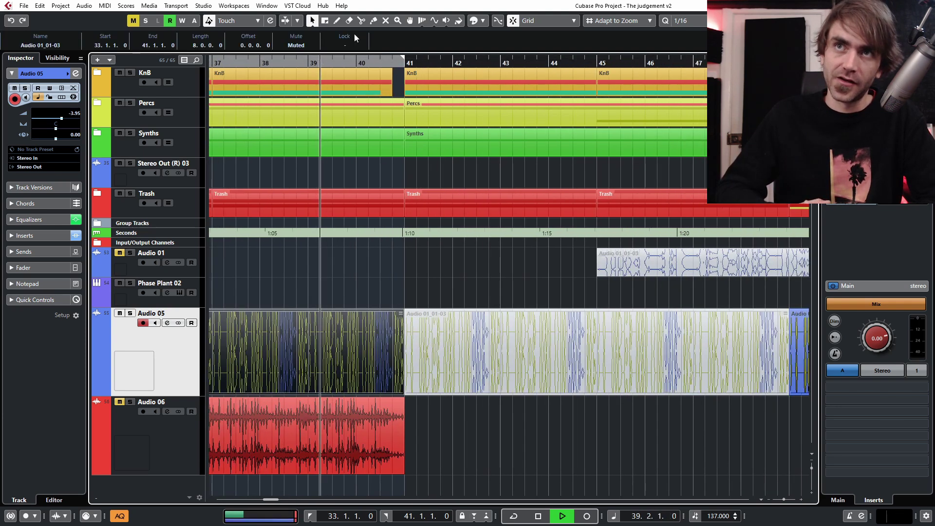
click(361, 20)
click(393, 356)
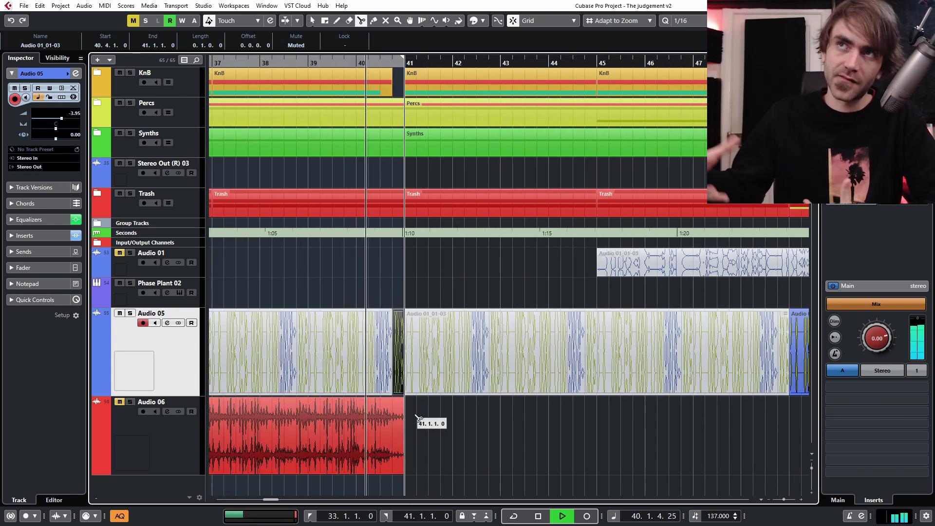
key(7)
click(399, 371)
key(1)
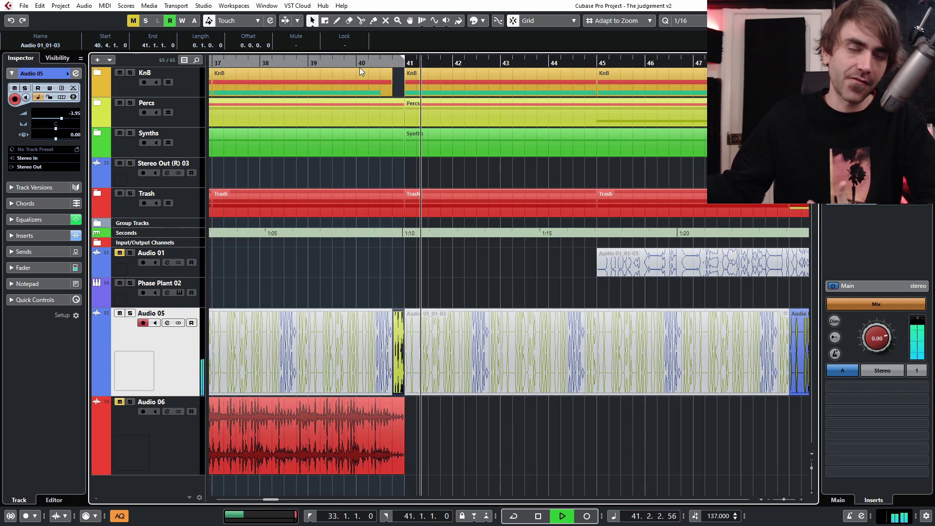
- Set Crystallizer's pitch on Audio 05 to 0 cents and close the plug-in and channel windows
click(77, 75)
click(268, 253)
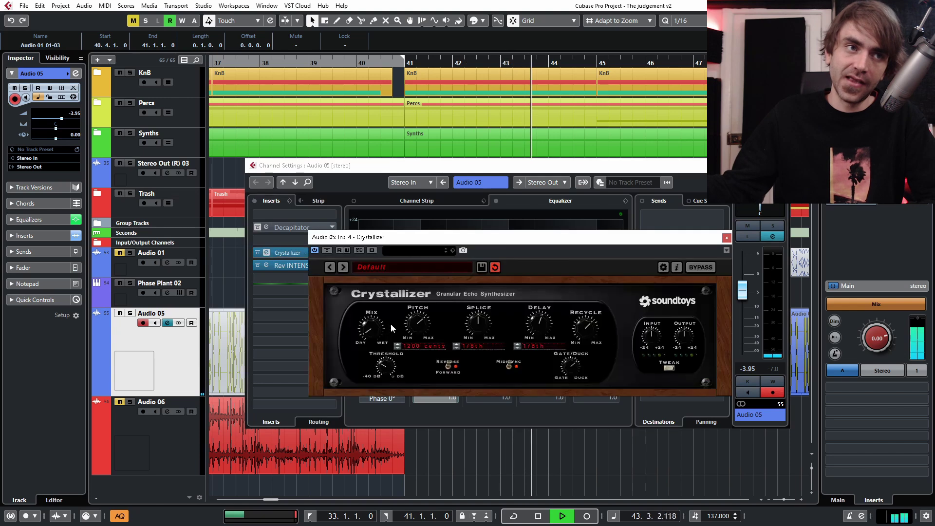
key(space)
key(space)
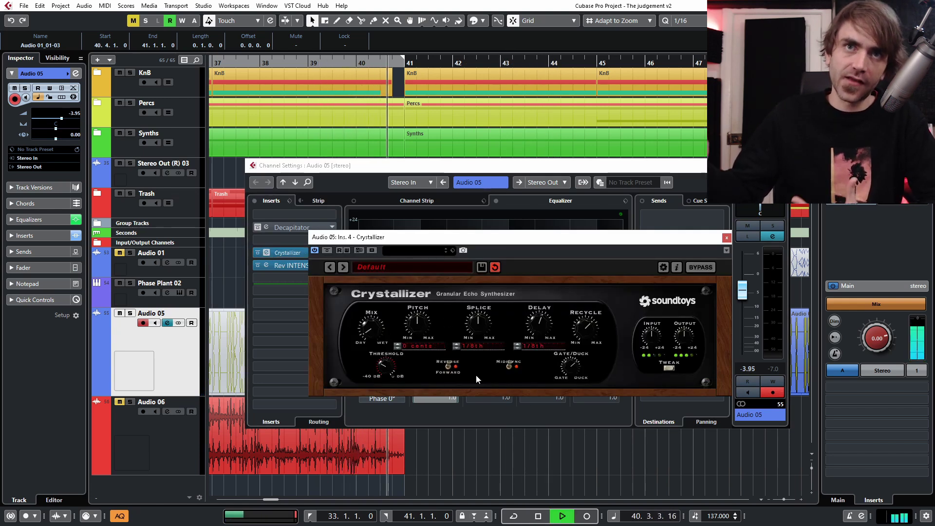
click(726, 237)
click(780, 165)
scroll(611, 337, down, 3)
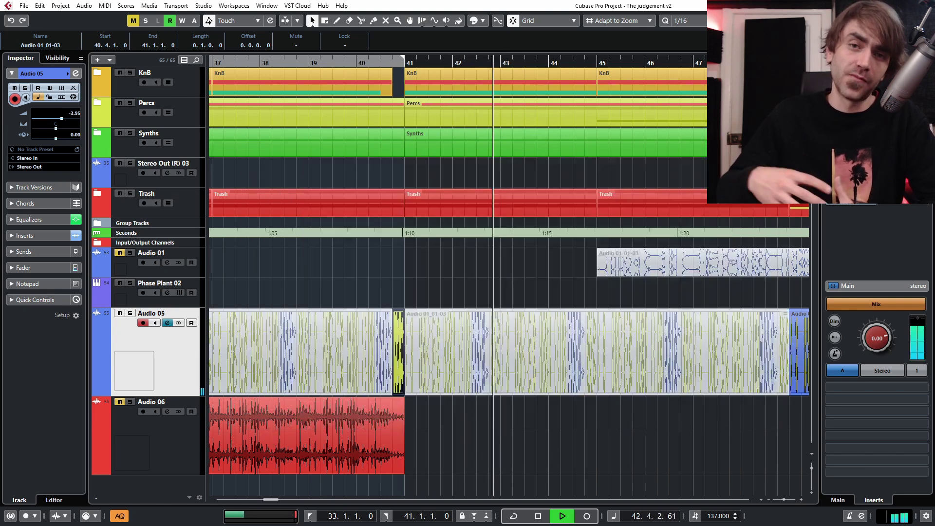
scroll(585, 345, right, 3)
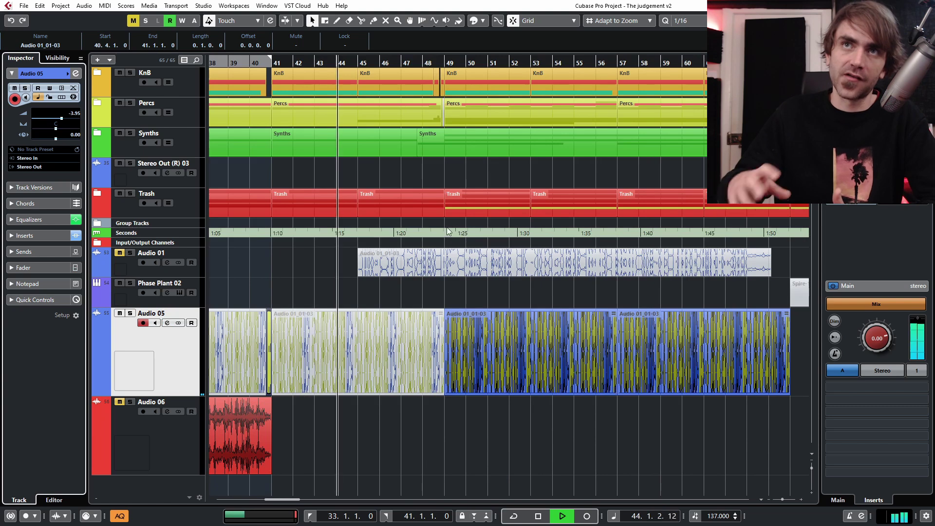
key(g)
key(g)
key(g)
key(g)
scroll(404, 280, left, 3)
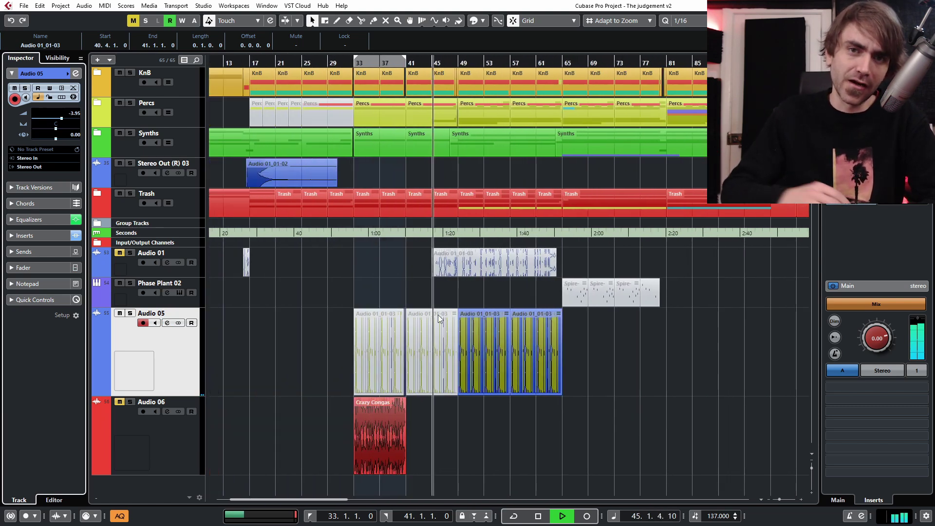
- Lower the Audio 05 track volume to -5.31 dB and clear the part selection
scroll(383, 390, right, 2)
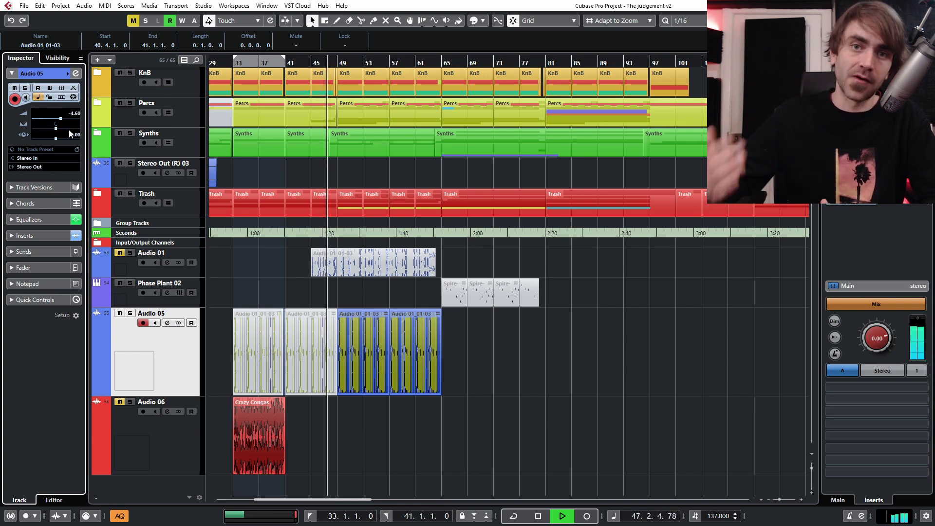
scroll(73, 113, down, 3)
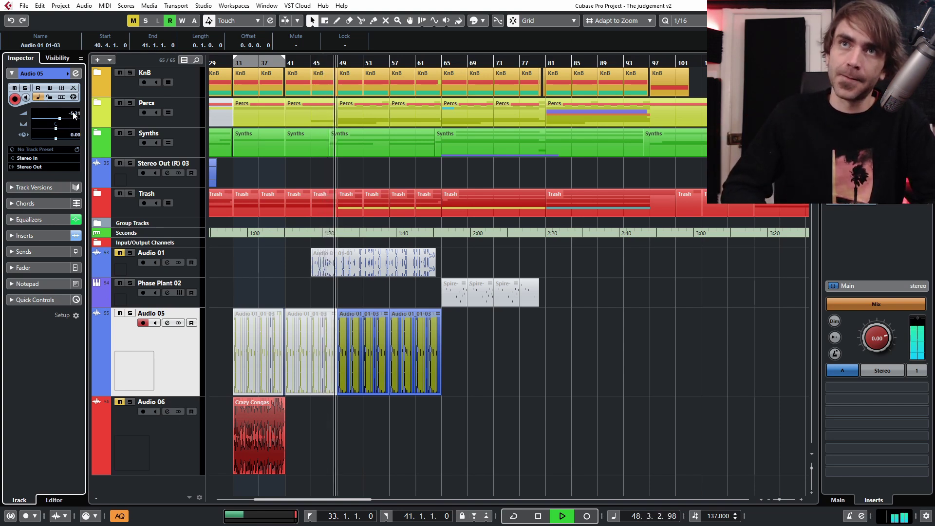
click(466, 439)
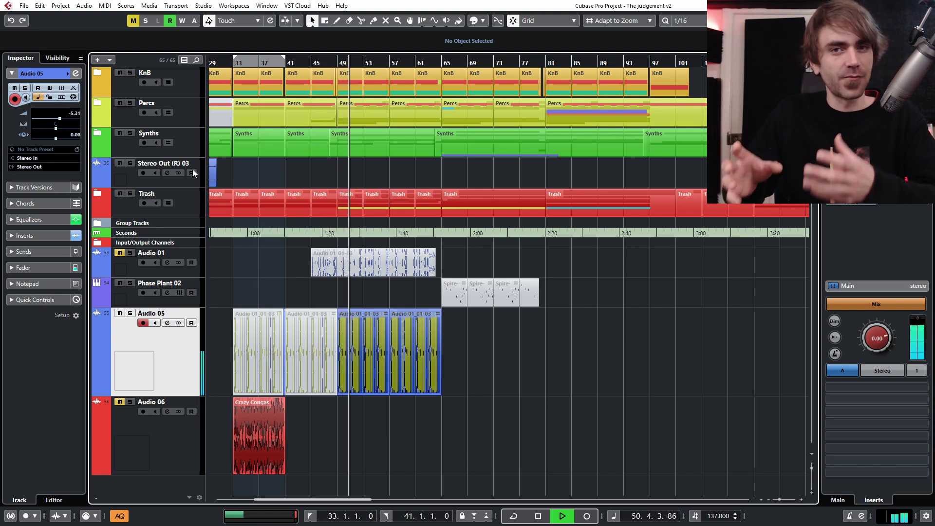
- Repeat the last two unmuted Audio 05 parts from bar 65 so the track extends to bar 81
click(432, 379)
scroll(77, 115, up, 2)
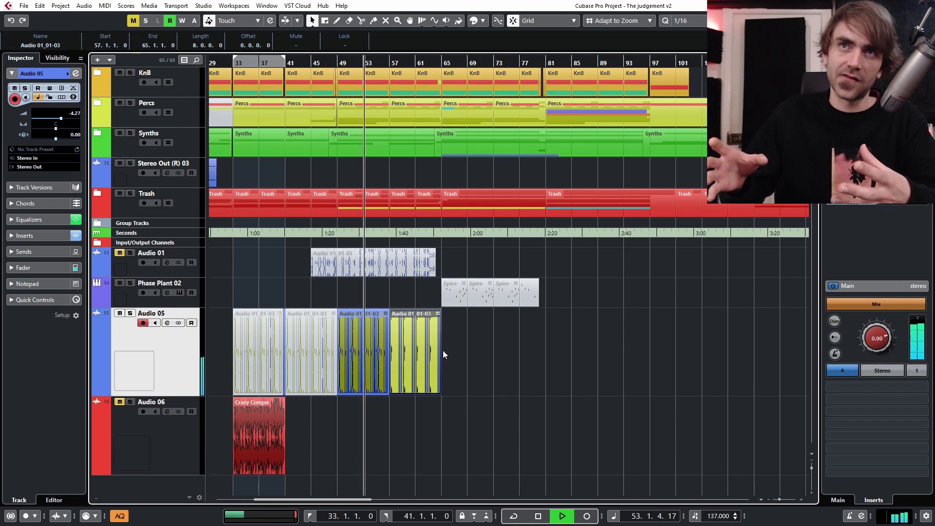
drag(439, 354, 515, 357)
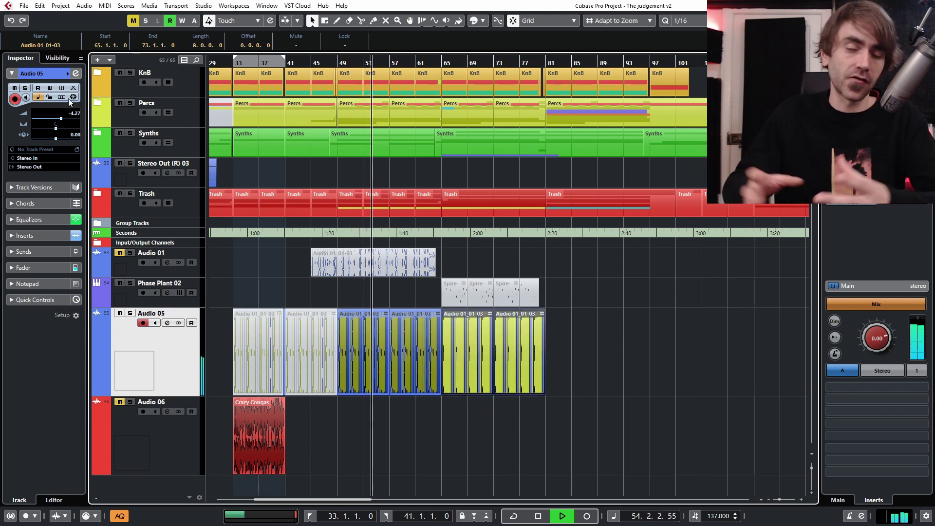
- Raise the Audio 05 track volume to -3.06 dB
scroll(67, 117, up, 1)
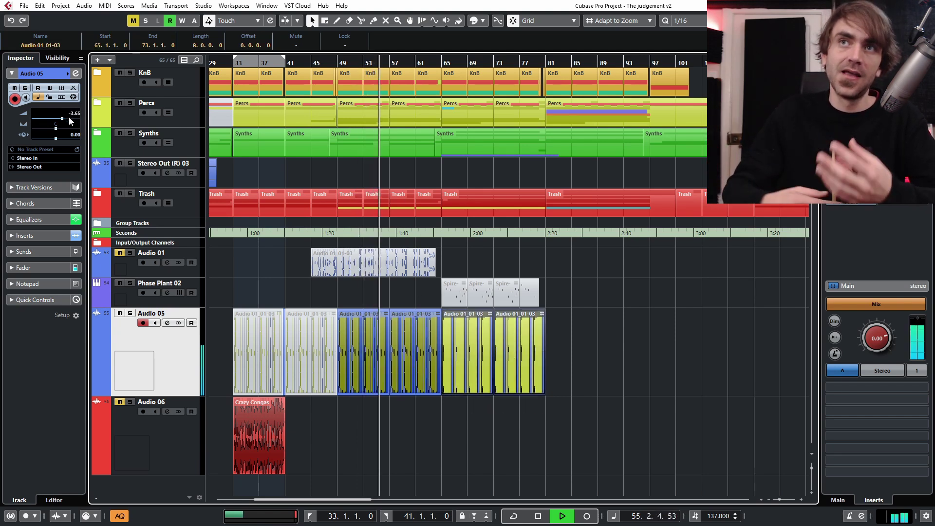
scroll(73, 117, up, 1)
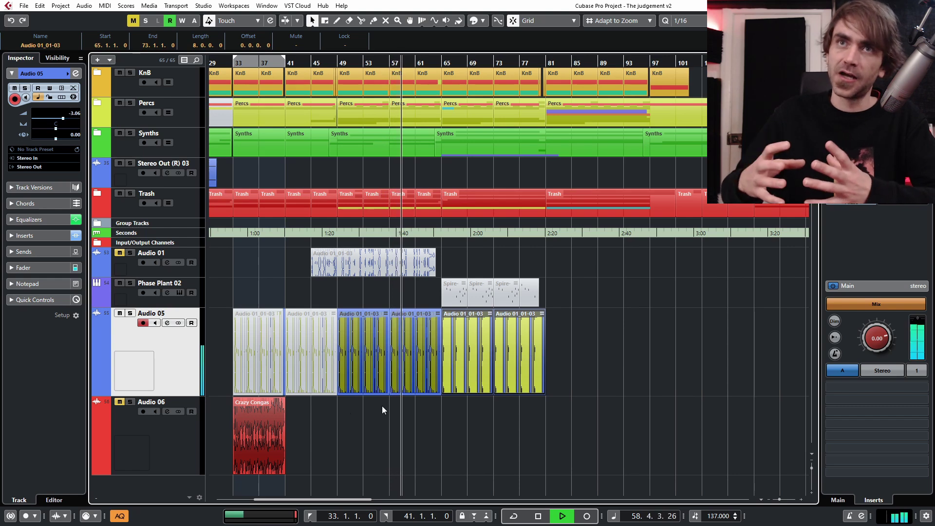
key(g)
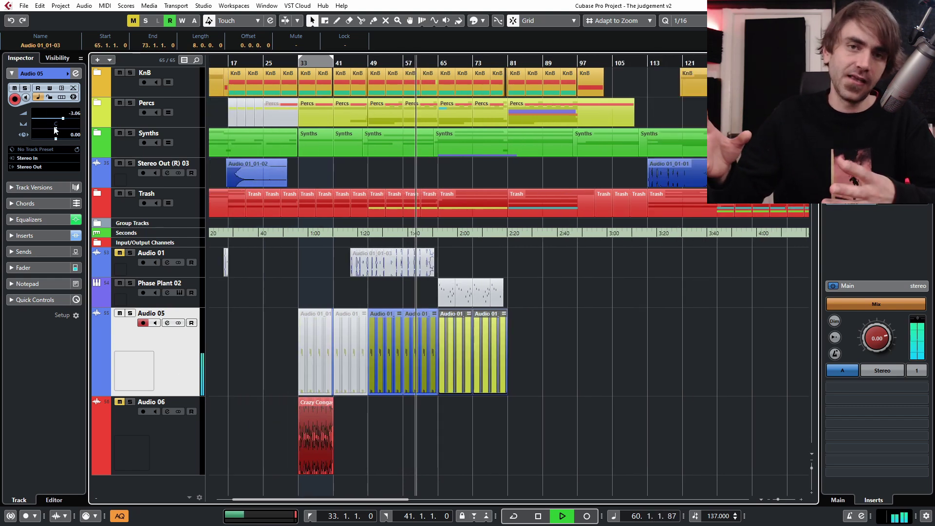
click(76, 74)
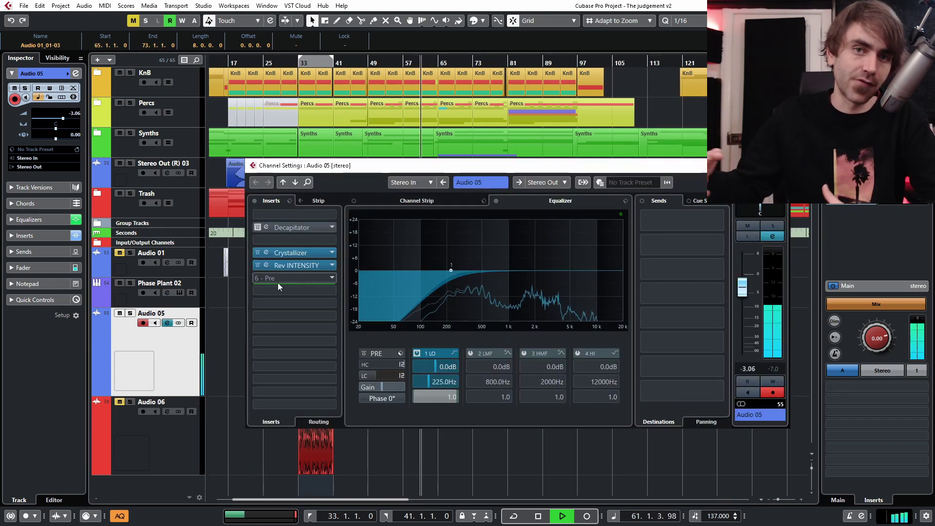
click(287, 240)
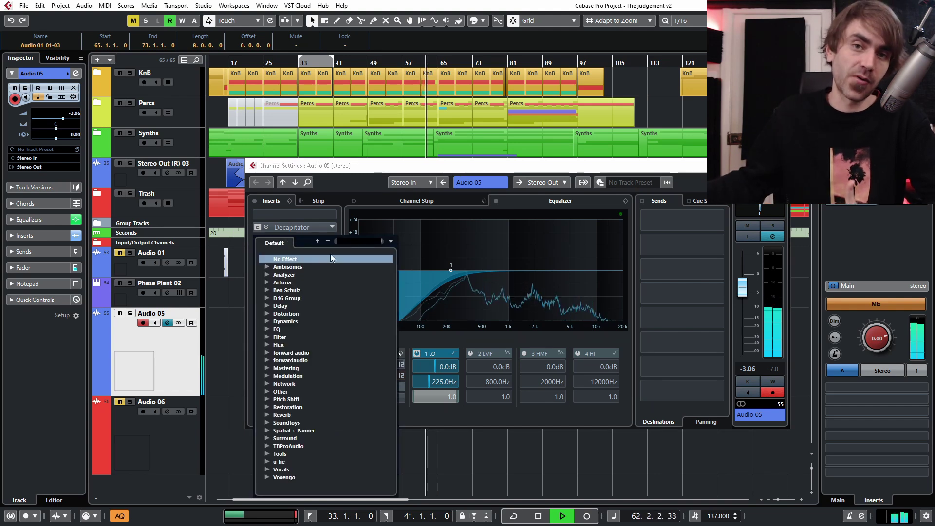
key(Escape)
click(331, 232)
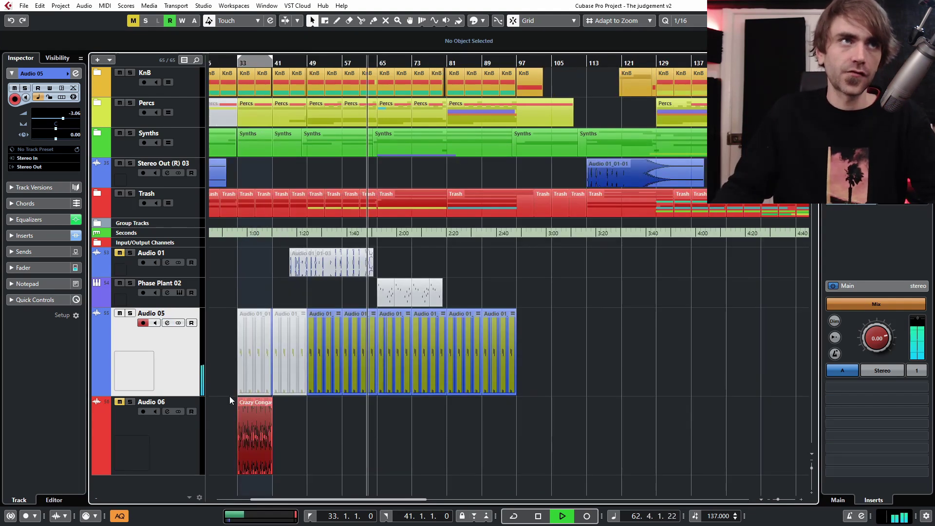
- Expand the Percs folder track and open the channel settings of the Crazy Congas (R) track inside it
scroll(341, 347, up, 2)
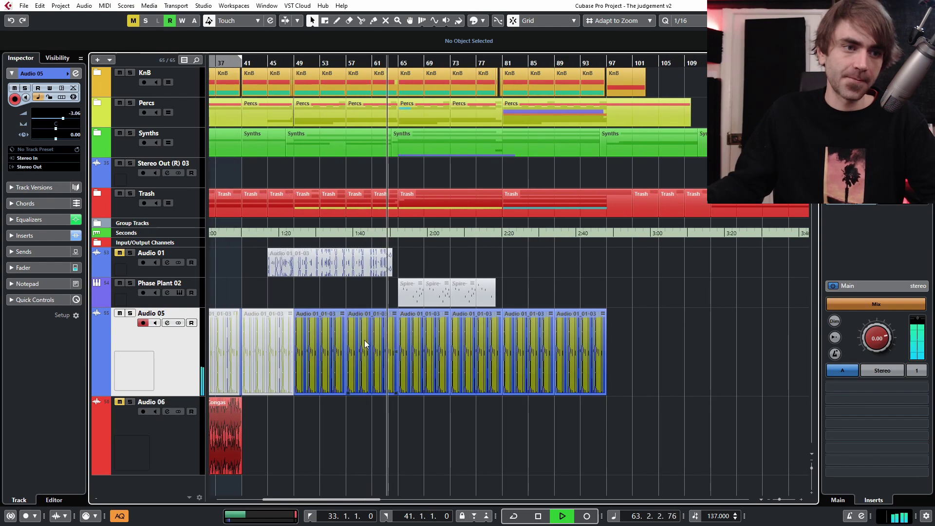
scroll(389, 334, left, 1)
scroll(388, 332, down, 1)
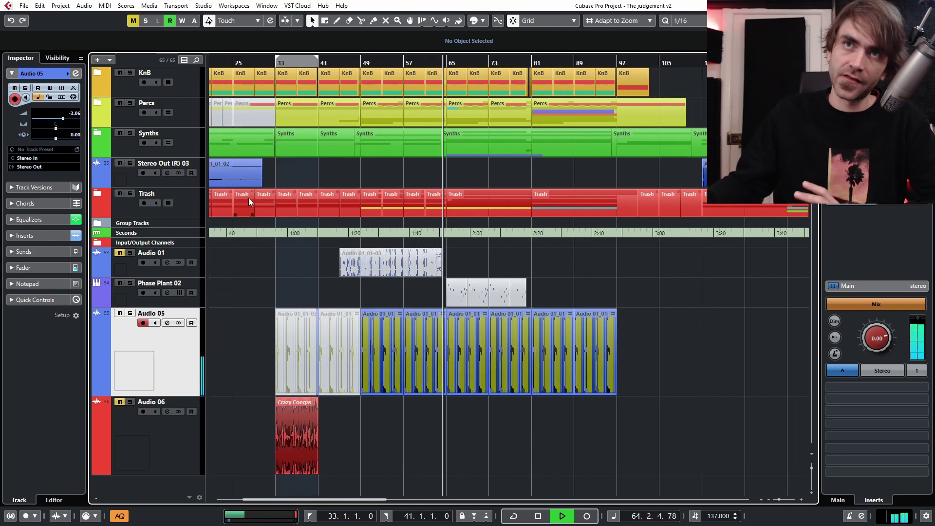
click(94, 104)
click(94, 102)
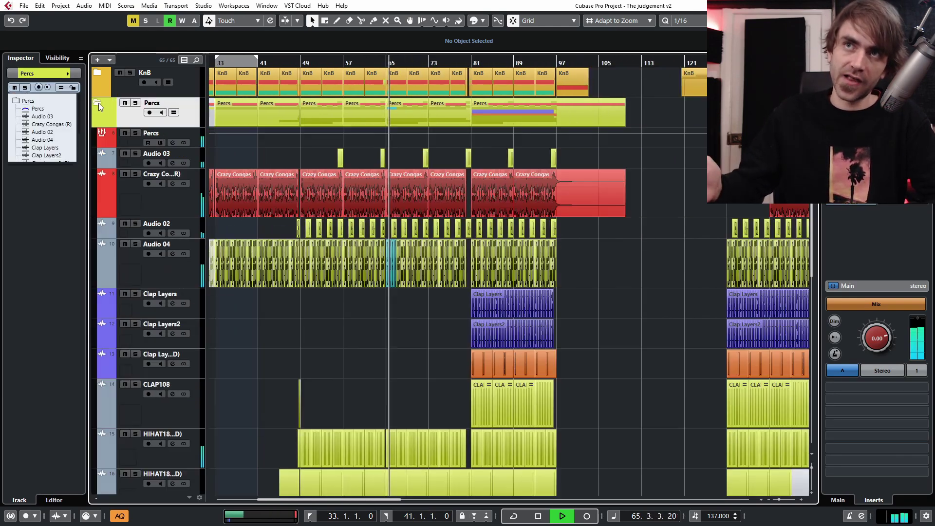
click(117, 169)
click(75, 73)
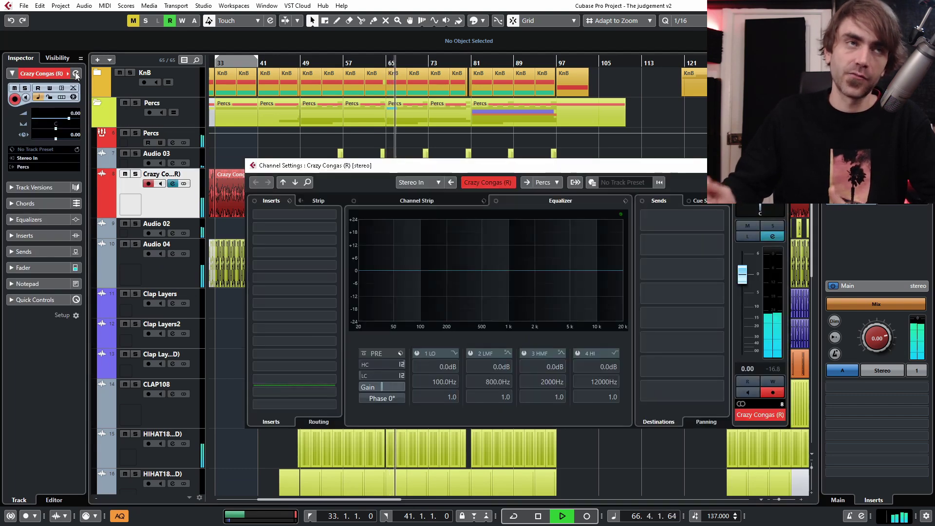
- Find Snap Heap in the effect list and load it in the second insert slot of Crazy Congas (R)
click(290, 228)
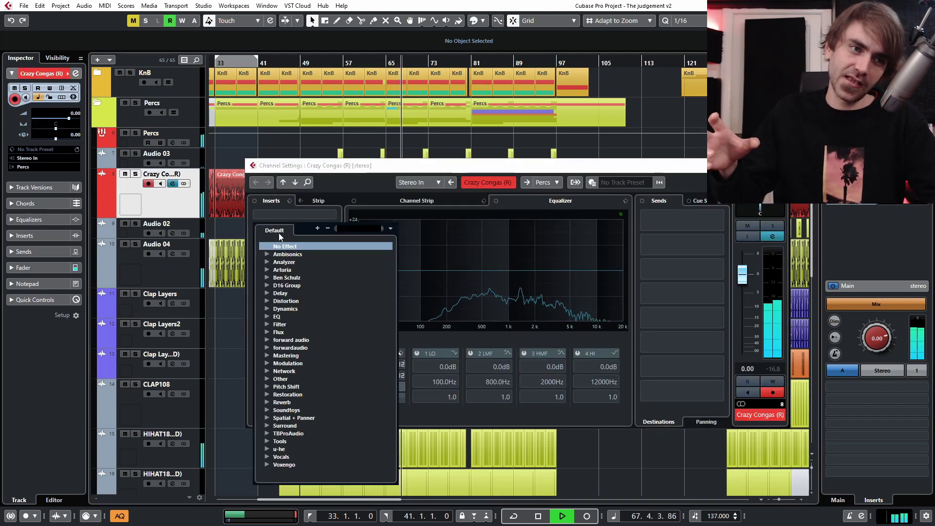
text(sna)
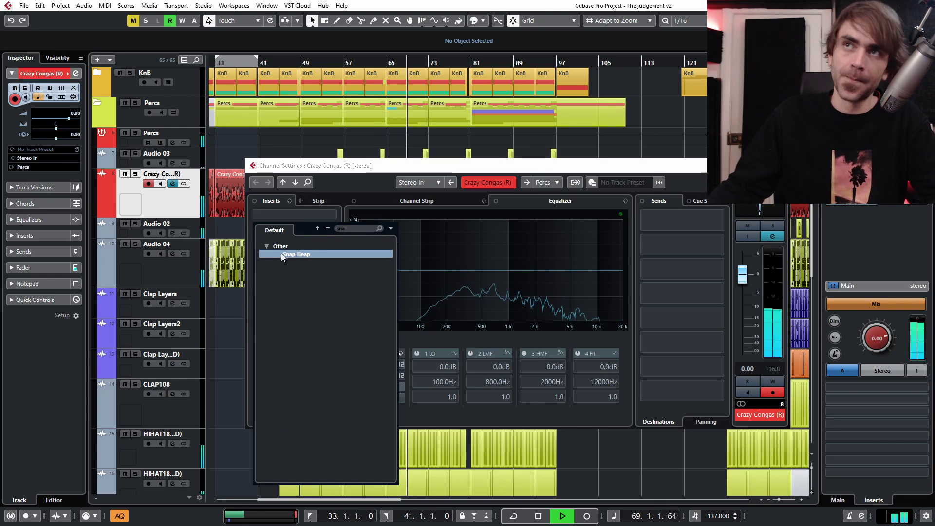
click(281, 253)
click(292, 235)
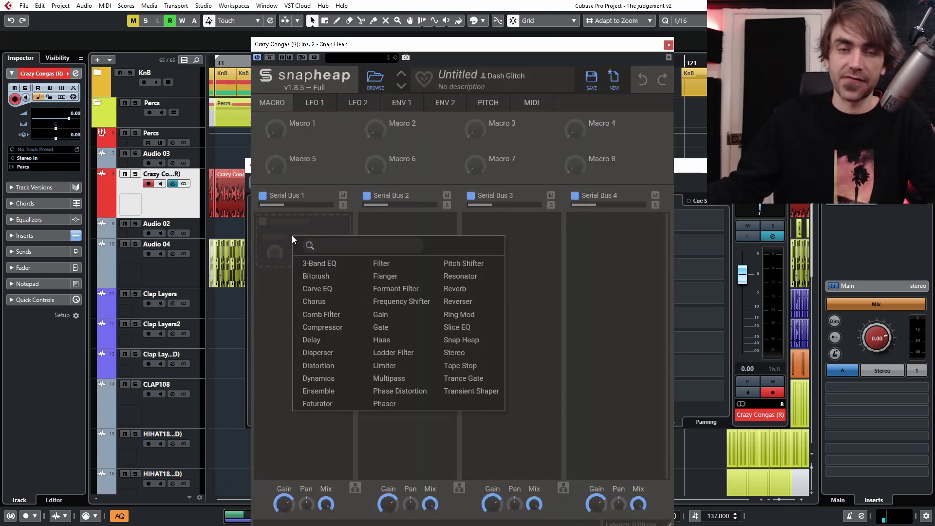
click(278, 241)
click(294, 249)
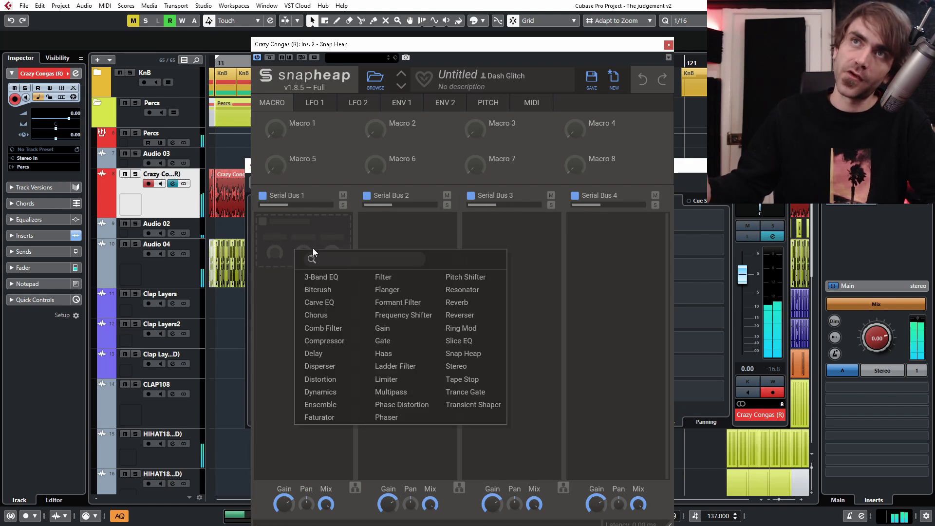
click(669, 45)
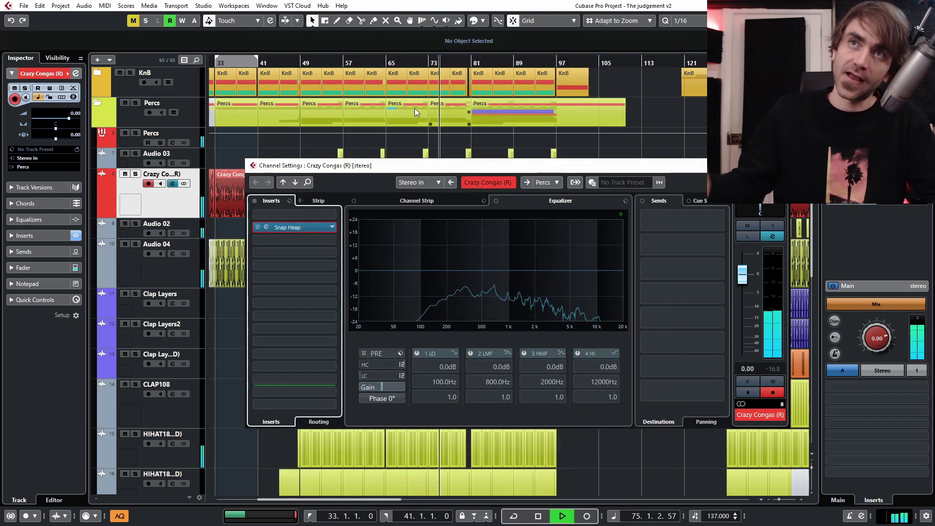
- Restart playback from about bar 54 and reopen Snap Heap on the Crazy Congas (R) track
click(327, 62)
scroll(303, 217, down, 8)
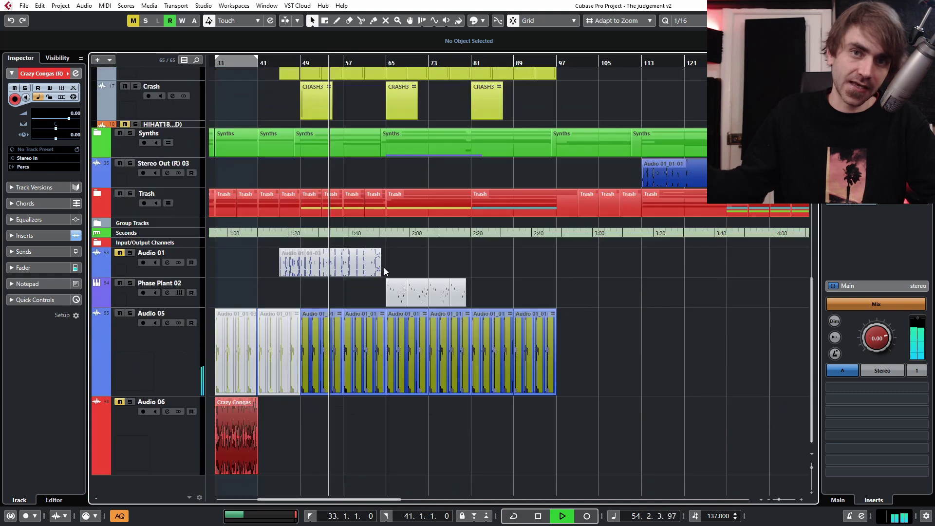
scroll(384, 267, up, 6)
click(76, 74)
click(264, 228)
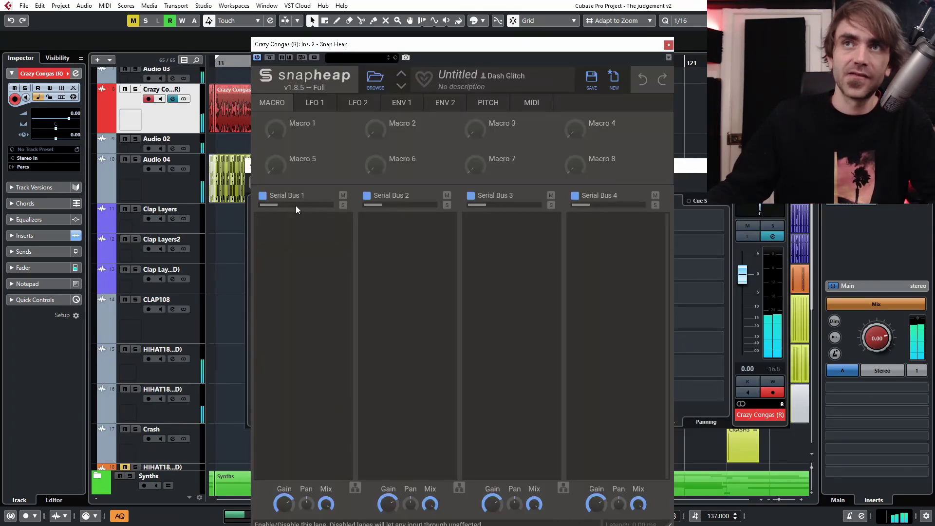
- Add a Dynamics module to Serial Bus 1 and a Transient Shaper to Serial Bus 2 in Snap Heap
click(288, 235)
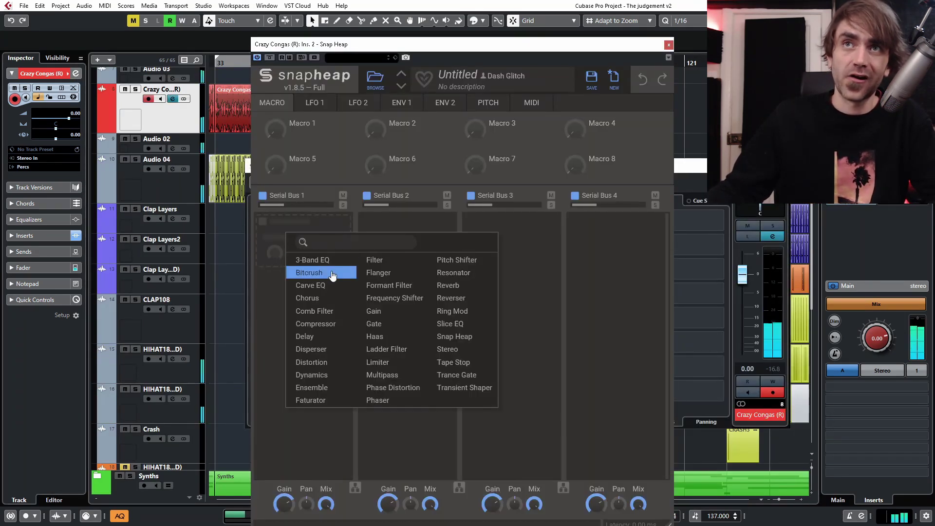
click(311, 374)
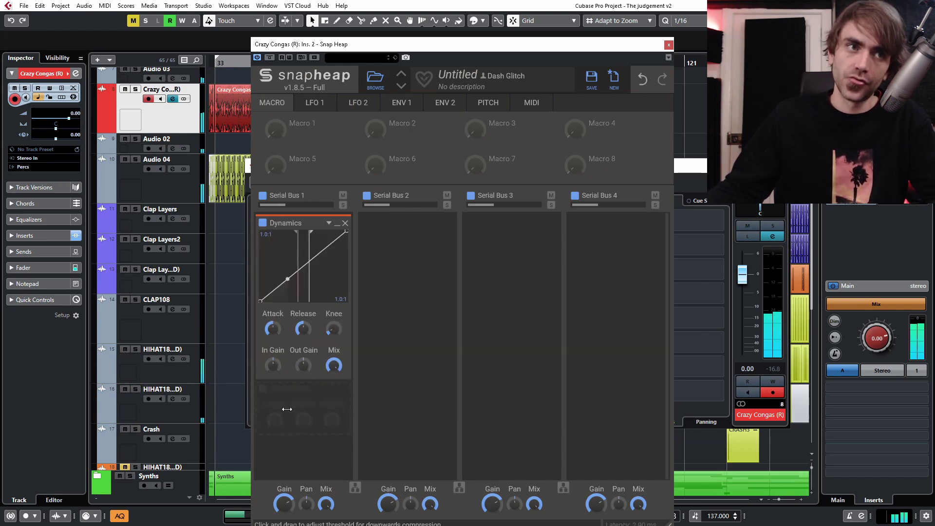
click(360, 246)
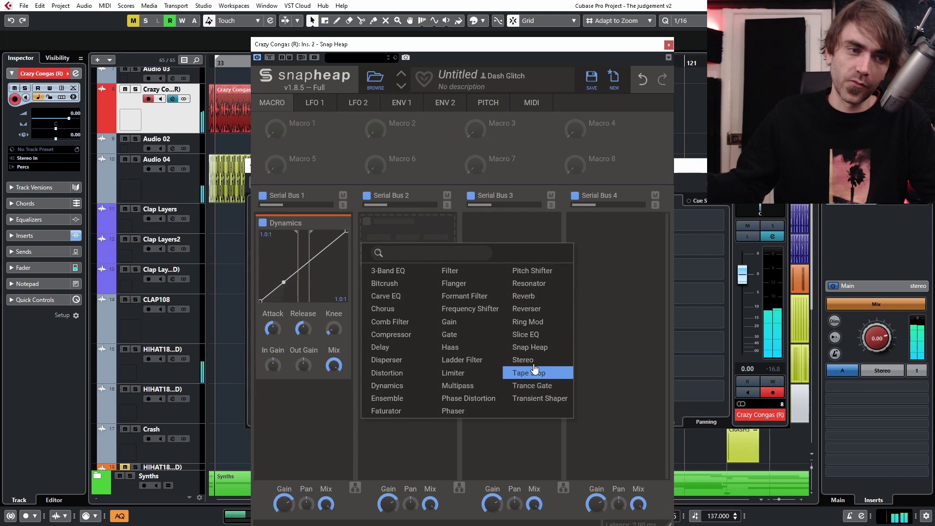
click(541, 399)
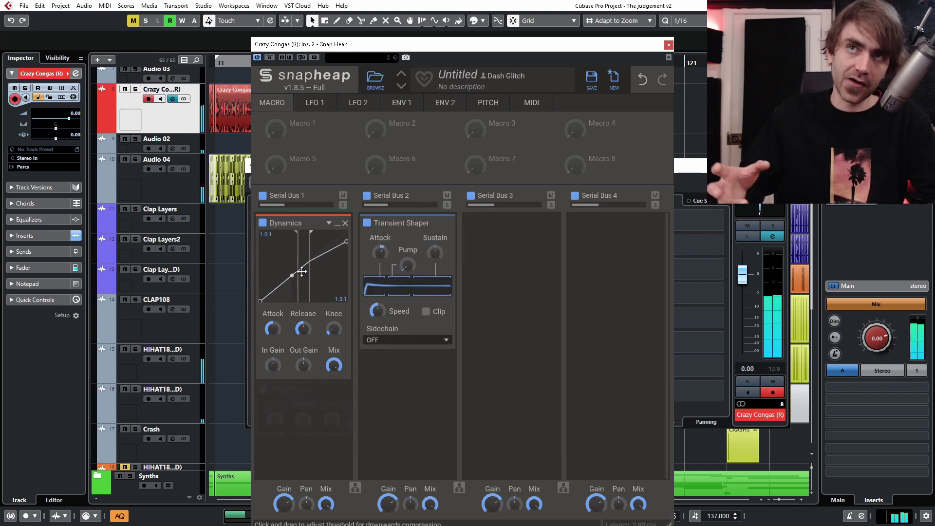
- Shape the Dynamics curve with a 2.2:1 downward ratio and a 1:5.0 upward ratio, and close the plug-in and channel windows
drag(297, 285, 262, 295)
drag(346, 242, 346, 248)
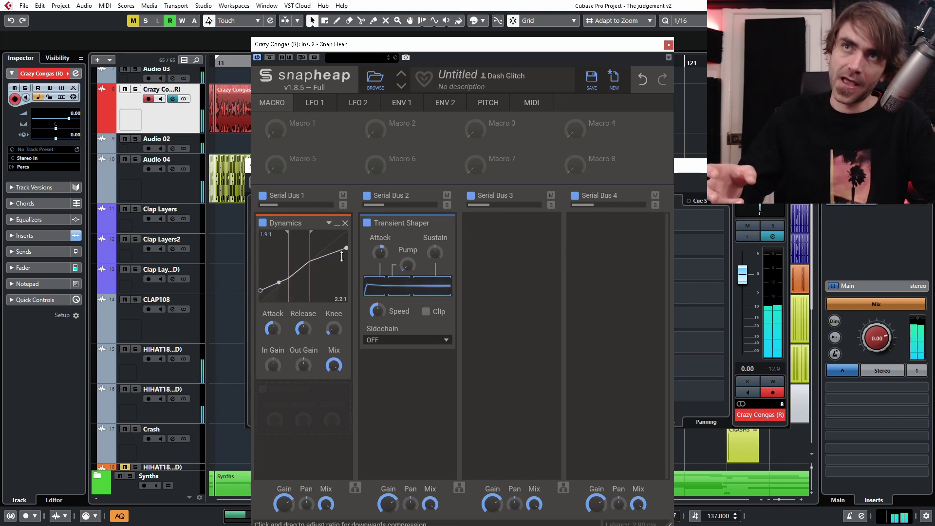
drag(300, 282, 294, 279)
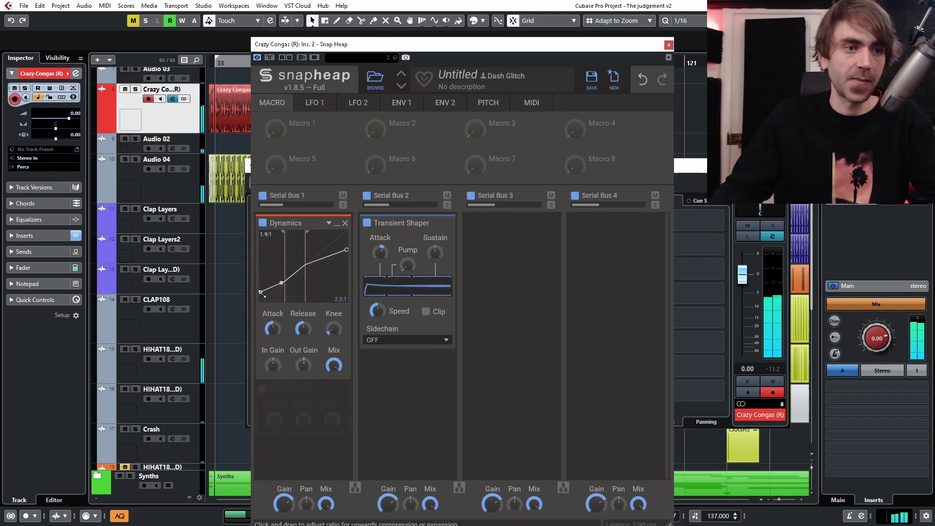
drag(270, 331, 287, 306)
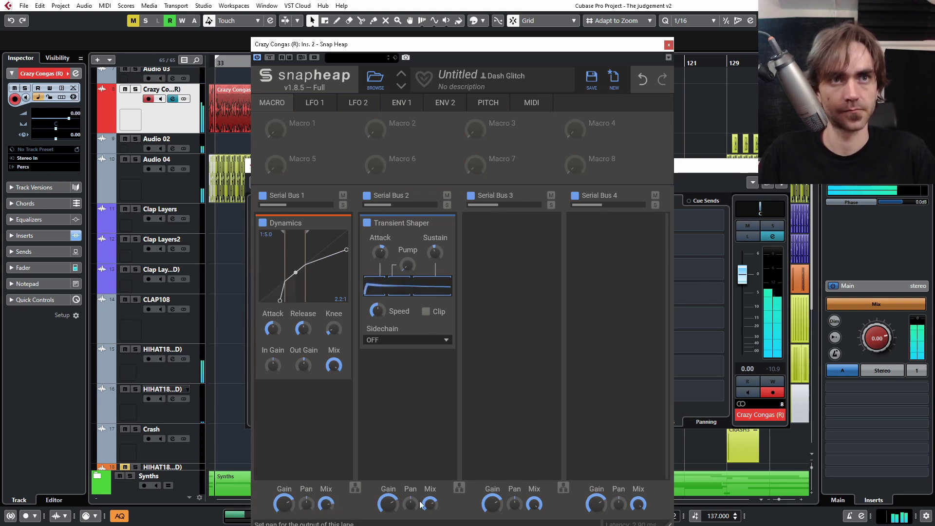
click(669, 45)
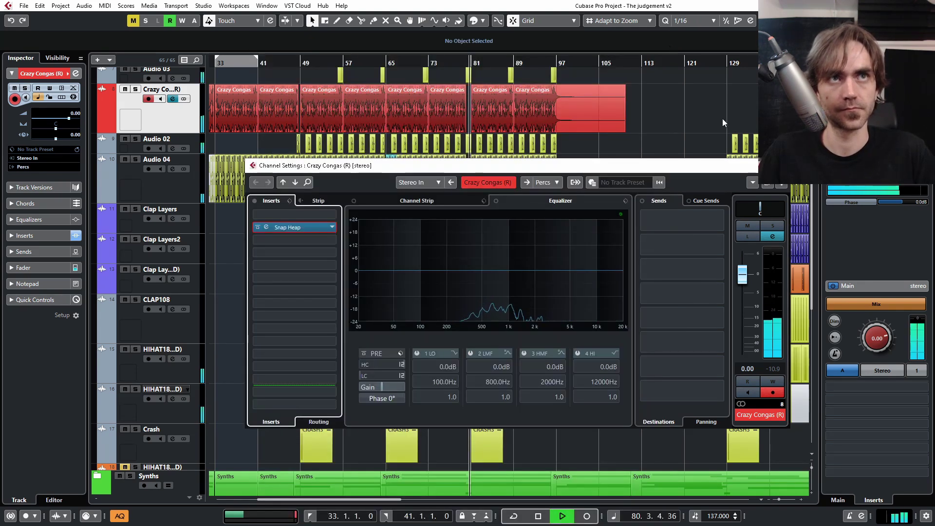
click(782, 166)
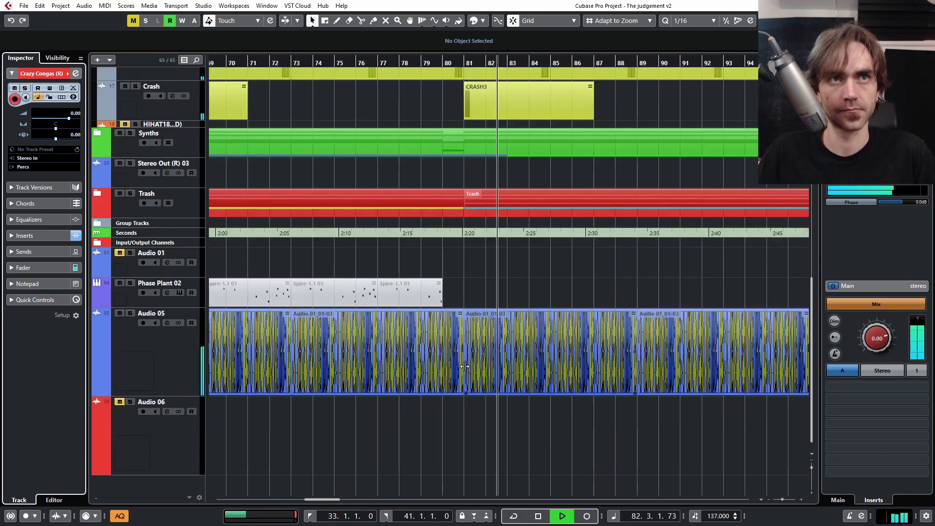
- Show the filter Frequency automation lane under Audio 05 around bar 80 and make the lane taller
drag(389, 63, 443, 467)
click(96, 391)
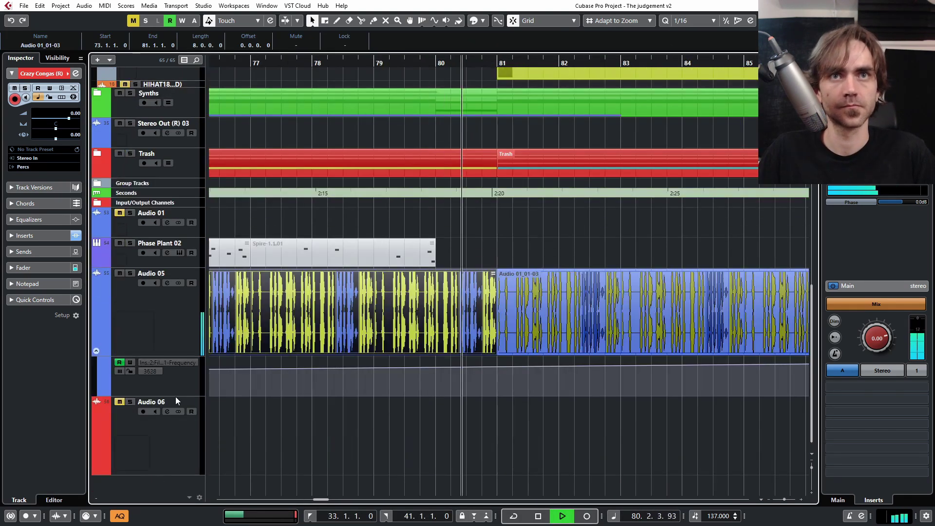
drag(177, 396, 176, 434)
- Draw a short upward spike in Audio 05's filter Frequency automation just before bar 81 and remove the part's last half bar there
drag(437, 68, 341, 63)
click(460, 378)
click(402, 380)
click(490, 378)
click(307, 63)
drag(461, 378, 465, 350)
click(461, 379)
key(Delete)
- Hide Audio 05's automation lane and copy the last two Audio 05 parts to bar 129, filling up to bar 145
scroll(456, 349, down, 5)
scroll(456, 350, up, 4)
scroll(448, 391, down, 5)
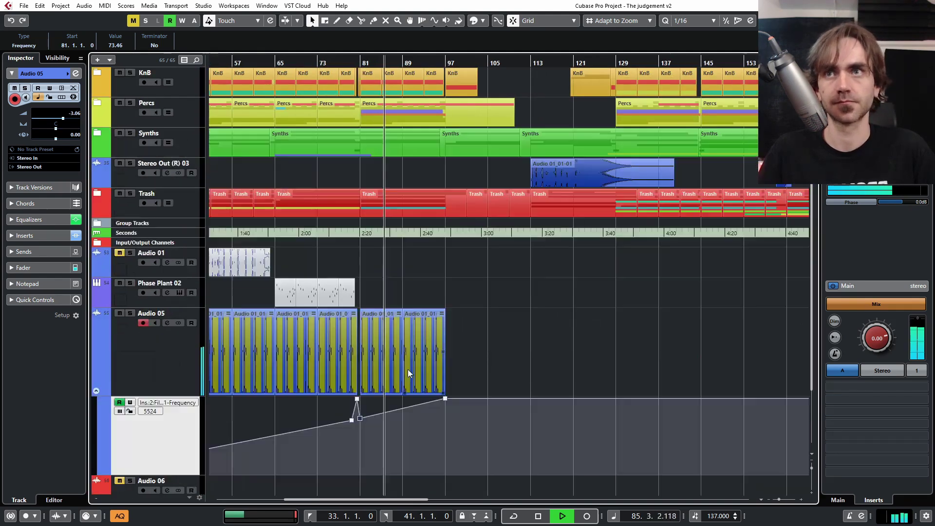
click(96, 391)
scroll(449, 433, down, 2)
drag(536, 402, 702, 369)
scroll(409, 424, up, 2)
scroll(409, 428, up, 1)
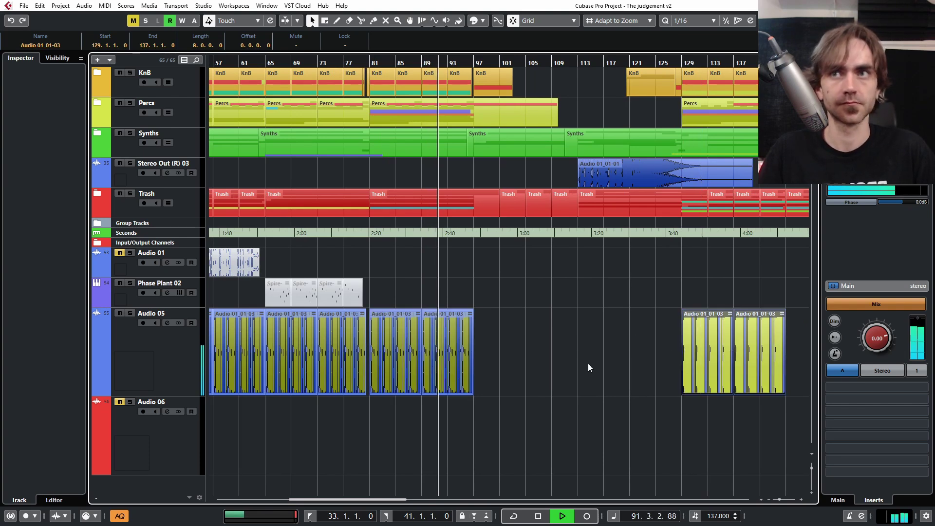
scroll(580, 346, down, 2)
scroll(568, 352, up, 3)
scroll(584, 360, right, 3)
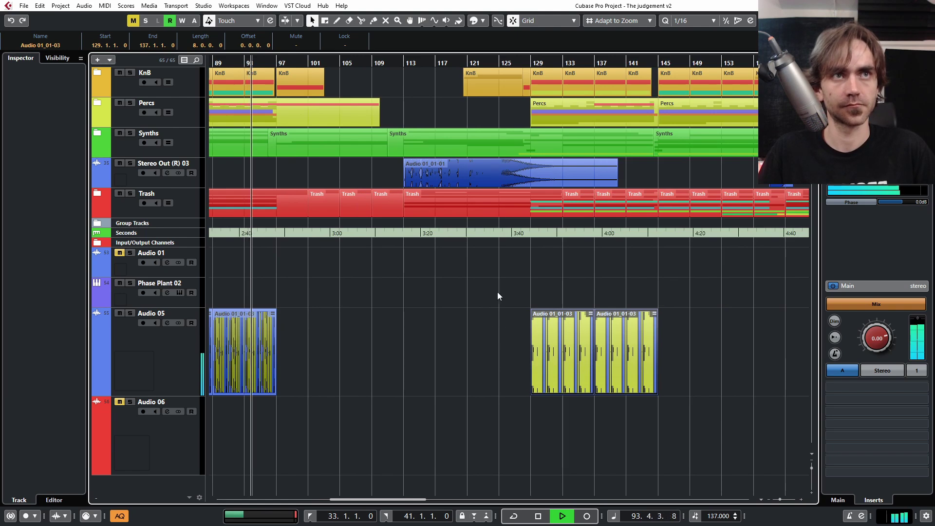
- In Audio 05's filter Frequency automation, add a point at bar 121 and lower the bar 129 point to 57.14
click(95, 395)
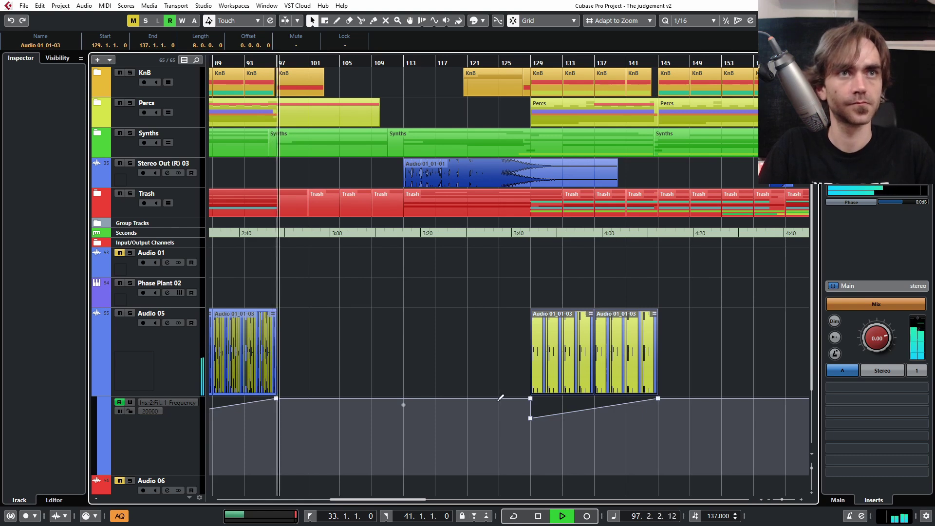
click(467, 399)
drag(532, 399, 532, 432)
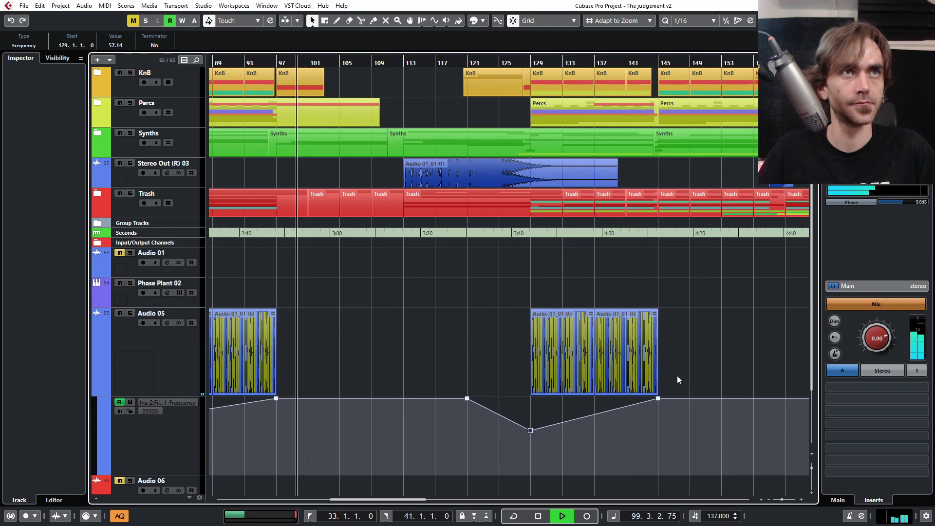
- Examine the tracks inside the Percs folder and the layout of the Audio 05 parts across the second drop
scroll(566, 347, right, 4)
scroll(555, 340, down, 3)
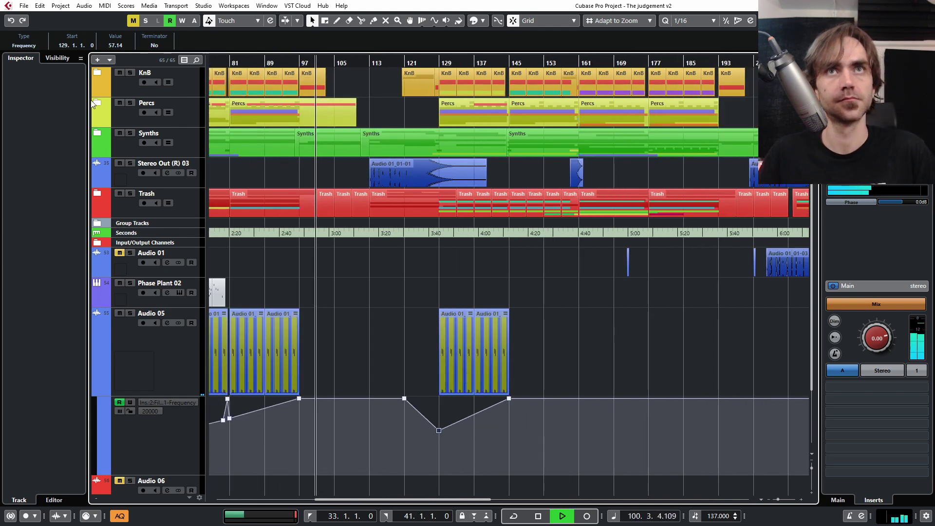
click(102, 105)
click(97, 104)
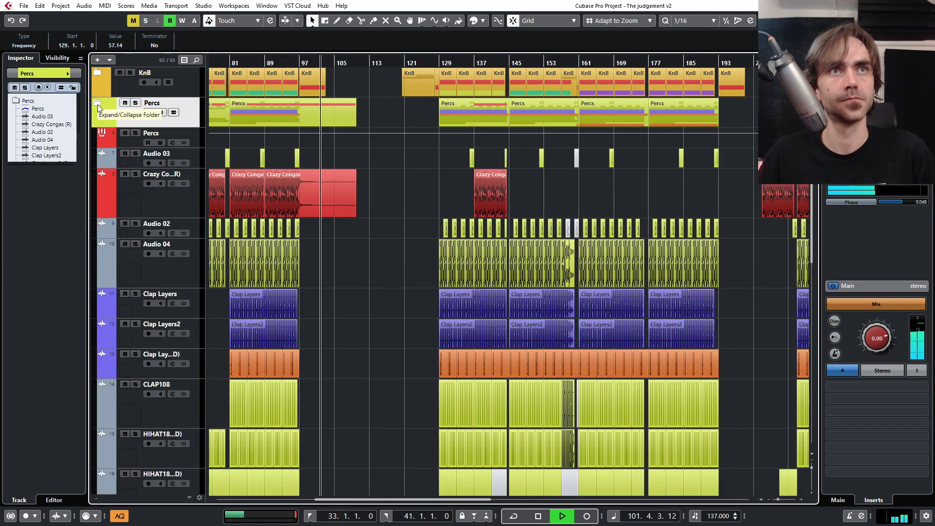
click(97, 104)
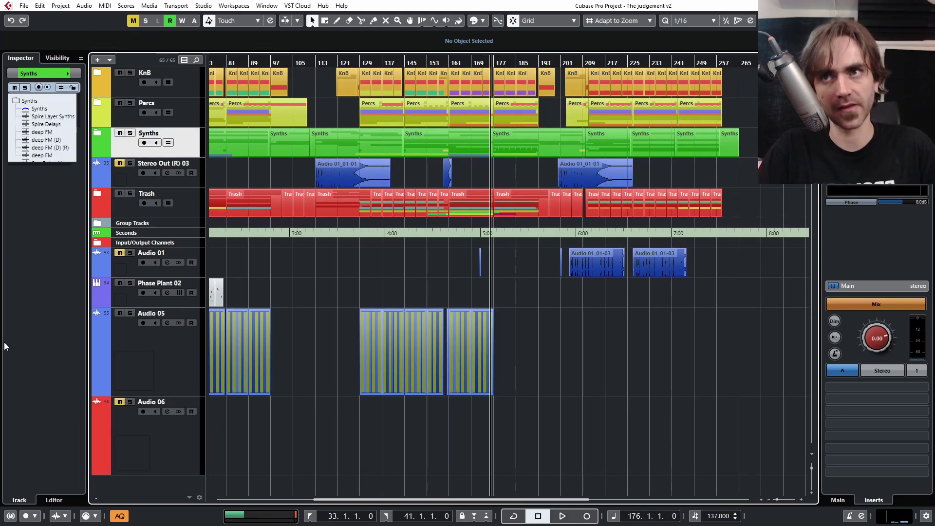
scroll(378, 346, up, 8)
scroll(455, 387, down, 8)
click(169, 375)
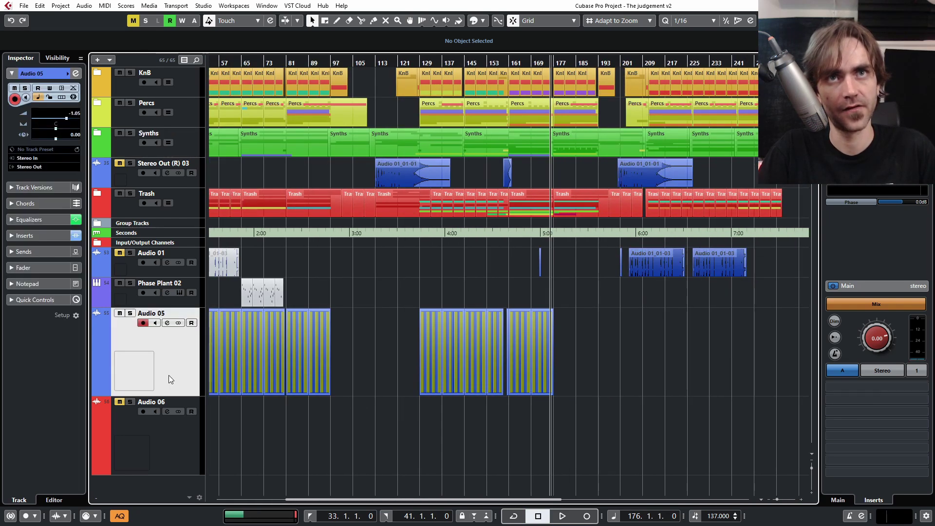
scroll(582, 329, up, 5)
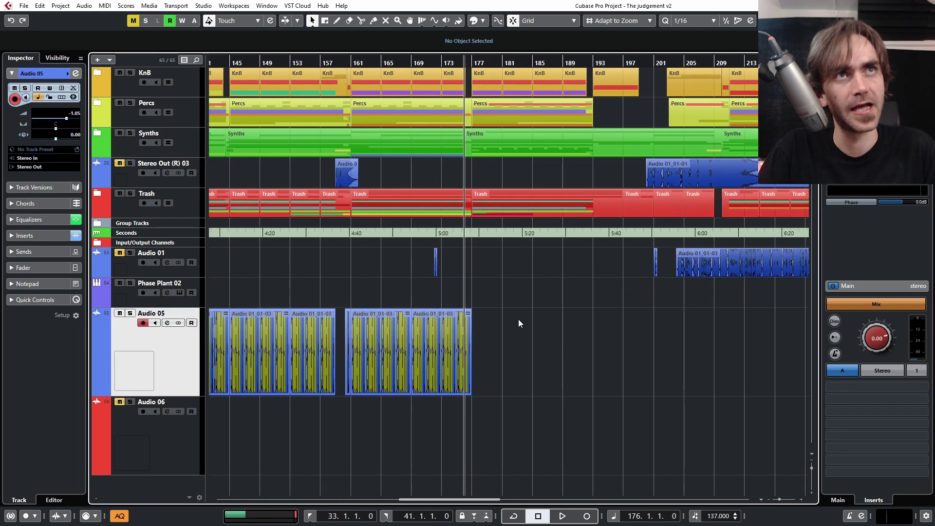
scroll(507, 325, right, 2)
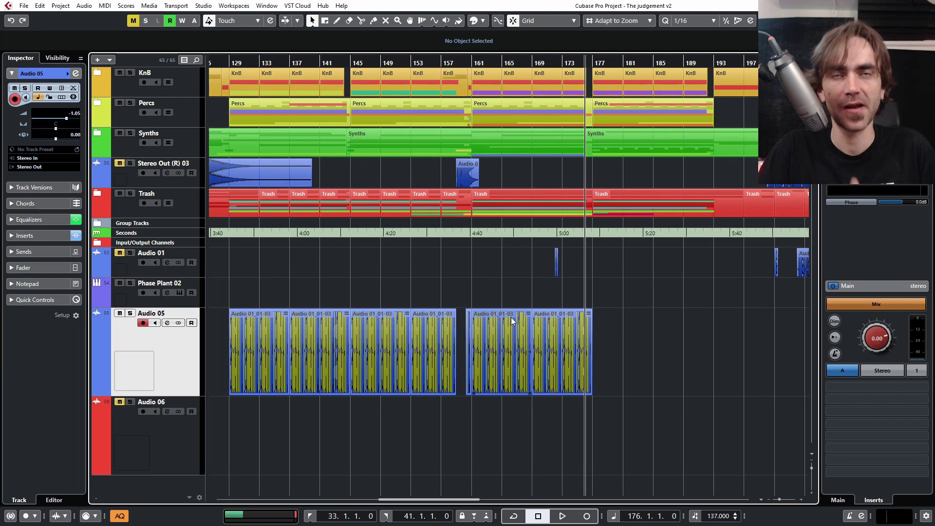
- Expand the Percs folder and move the Audio 05 track into it, between the two HIHAT18 tracks below CLAP108
click(96, 102)
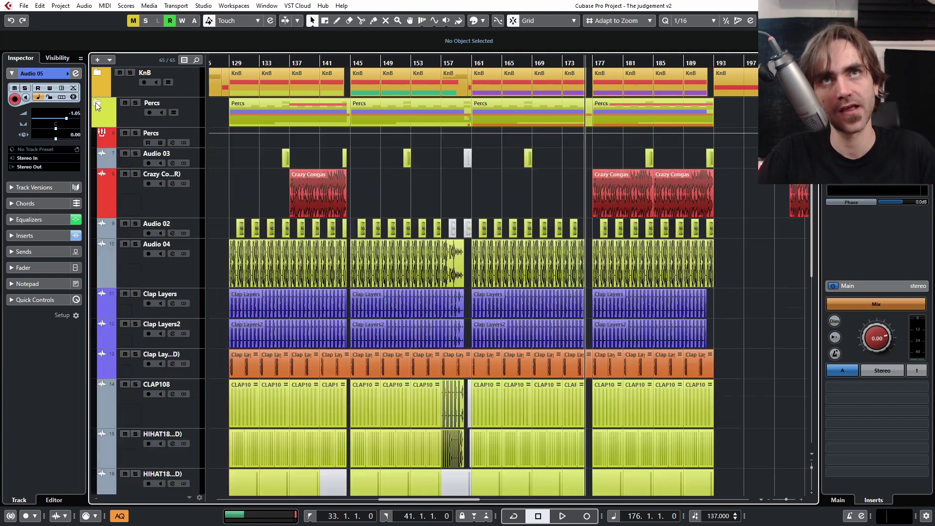
scroll(372, 227, down, 3)
scroll(387, 235, left, 2)
scroll(454, 271, down, 5)
scroll(453, 271, down, 2)
scroll(484, 320, up, 5)
scroll(450, 226, down, 4)
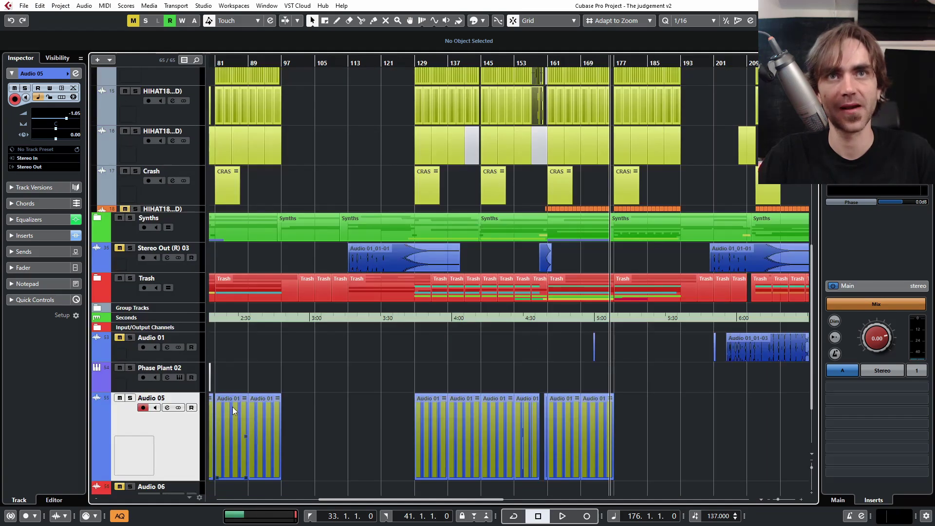
scroll(259, 163, up, 6)
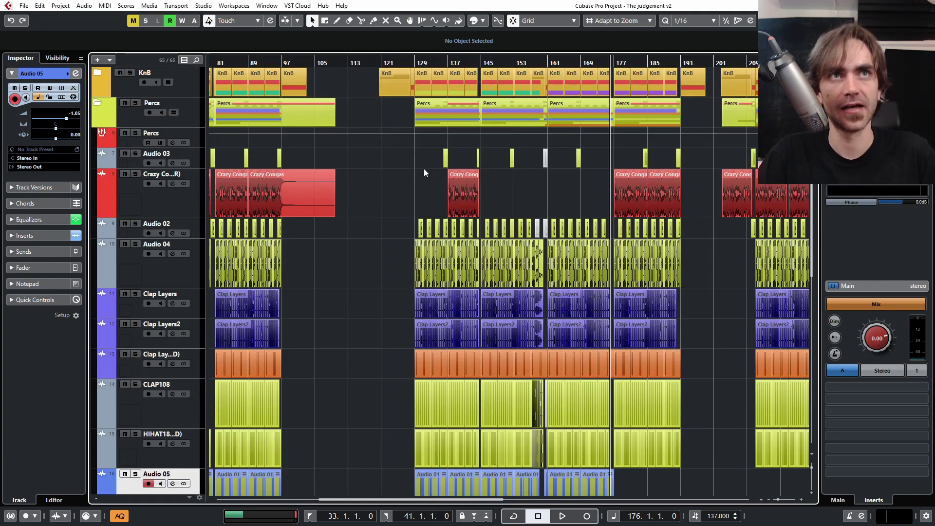
scroll(422, 176, down, 3)
scroll(491, 261, down, 5)
scroll(501, 253, up, 8)
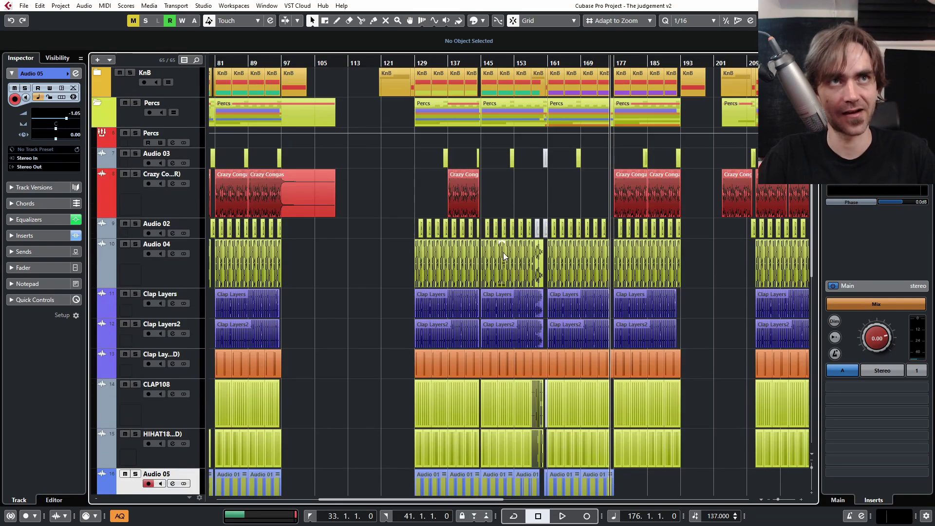
scroll(469, 191, down, 5)
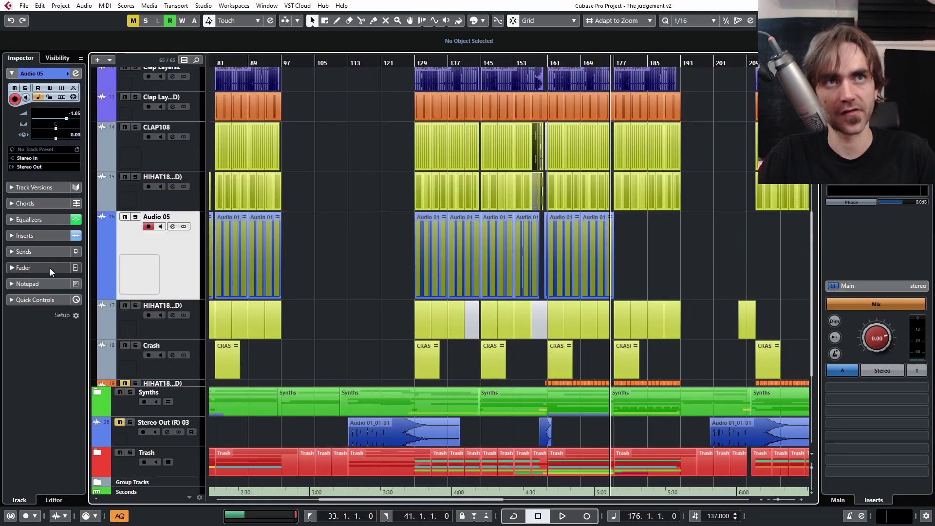
- Move the Audio 05 track out of the Percs folder to between Stereo Out (R) 03 and Trash, and collapse the folder
click(104, 290)
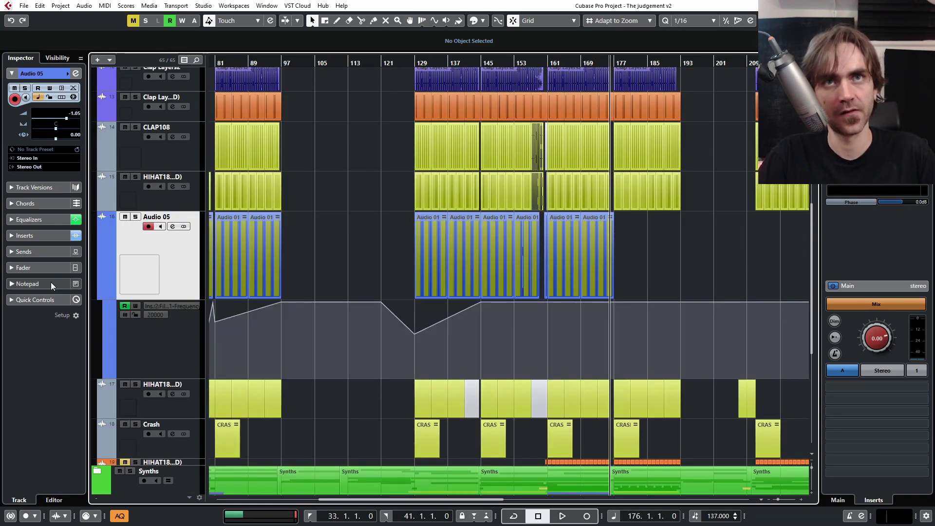
click(103, 294)
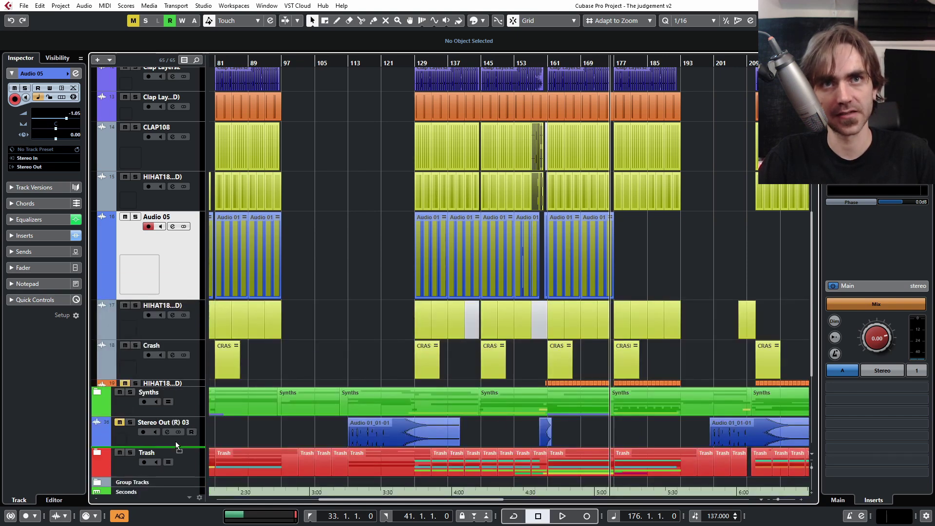
drag(175, 441, 175, 443)
scroll(349, 297, down, 4)
scroll(441, 302, up, 9)
key(g)
key(g)
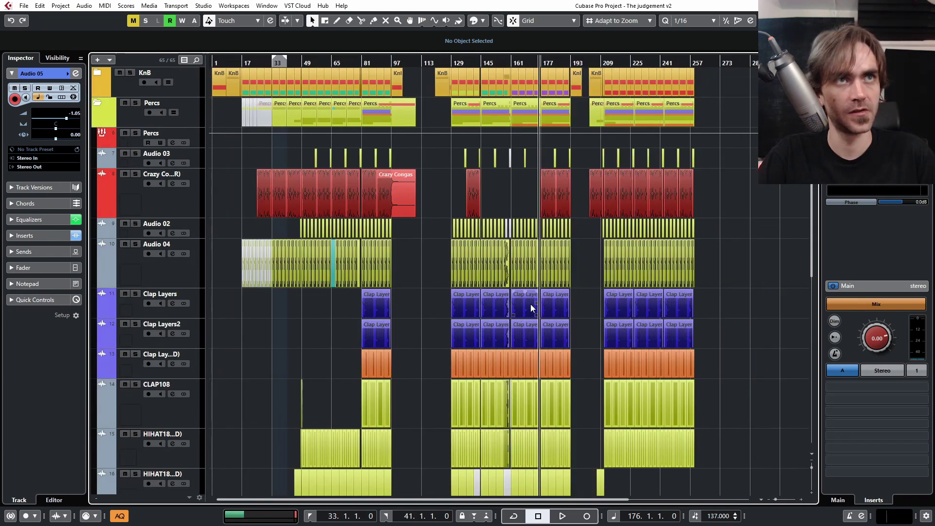
scroll(530, 305, right, 5)
click(103, 103)
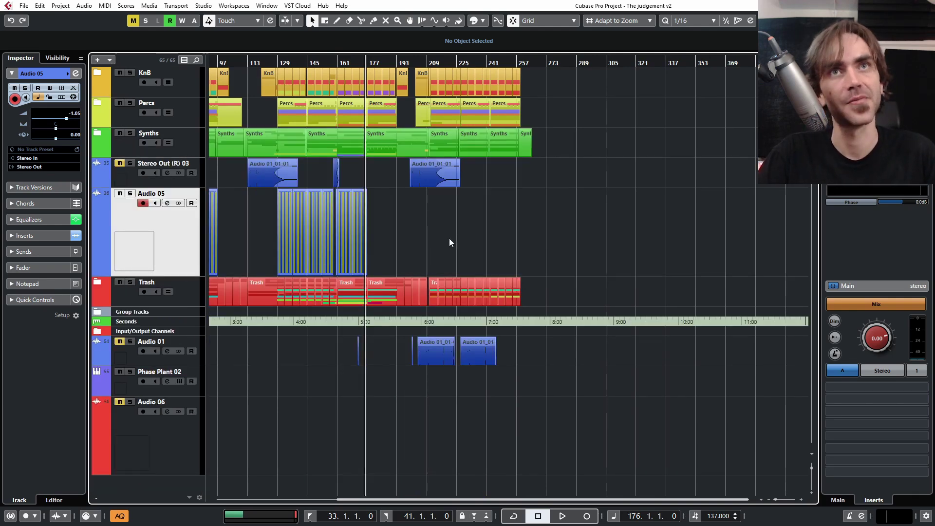
scroll(449, 238, left, 5)
scroll(408, 235, up, 3)
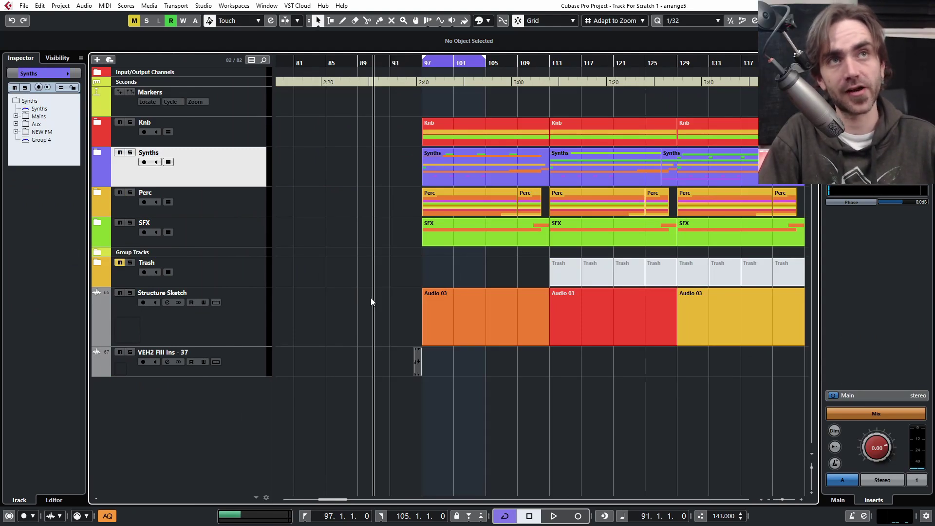
- In the Track For Scratch 1 - arrange5 project, set the right locator to bar 113 so the cycle range spans bars 97 to 113
key(g)
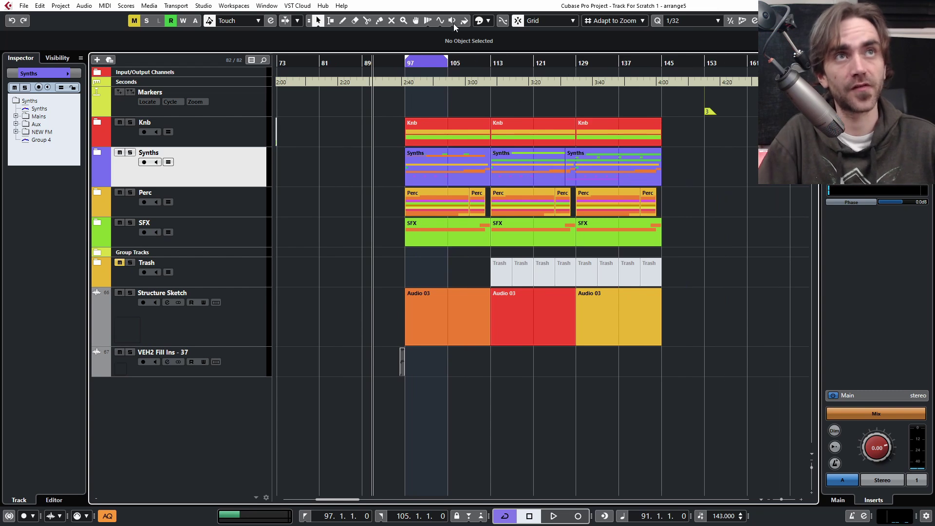
alt+click(490, 65)
scroll(535, 336, left, 2)
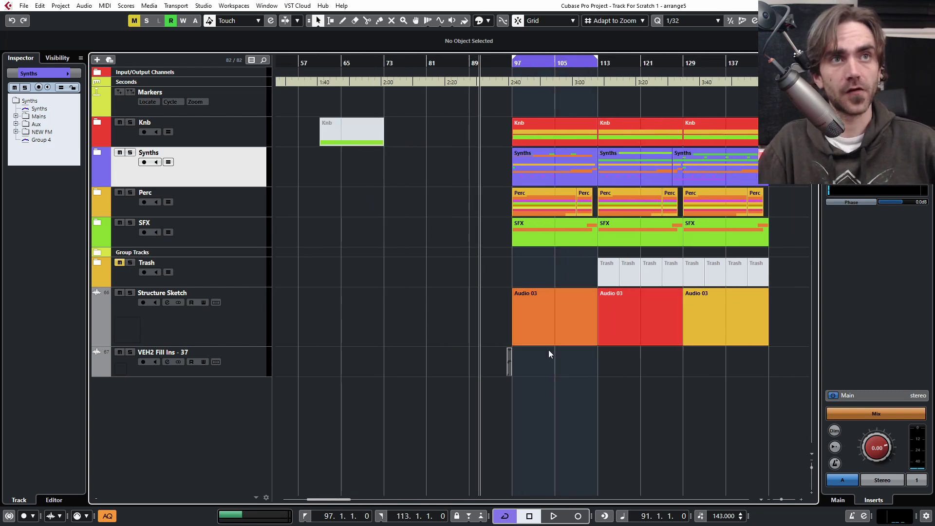
key(h)
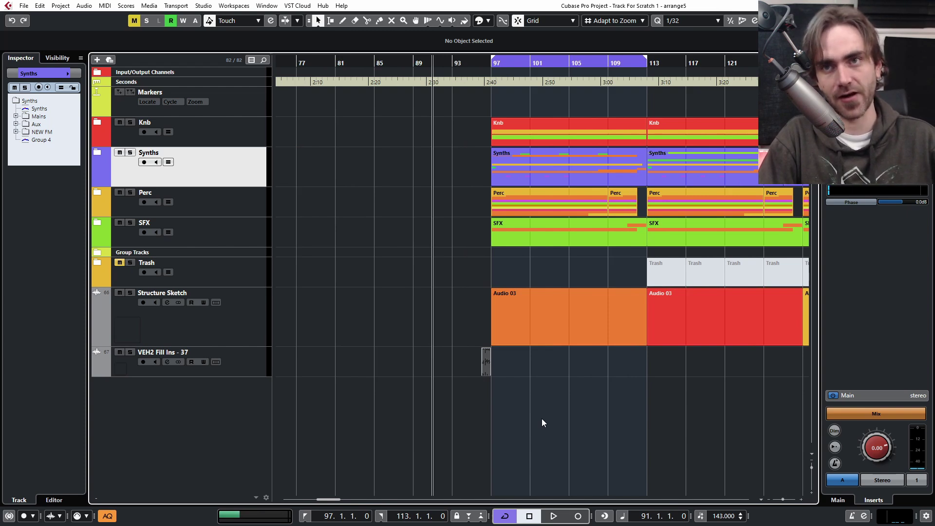
click(556, 343)
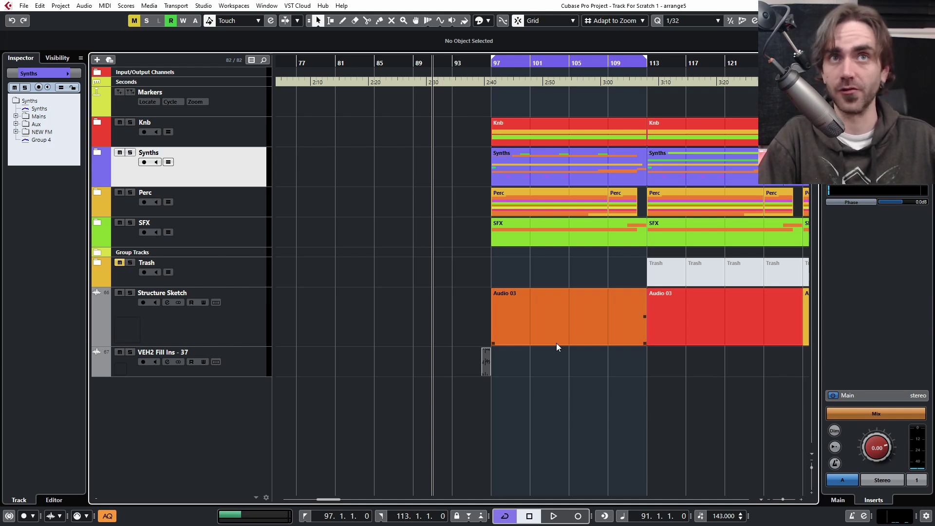
click(473, 304)
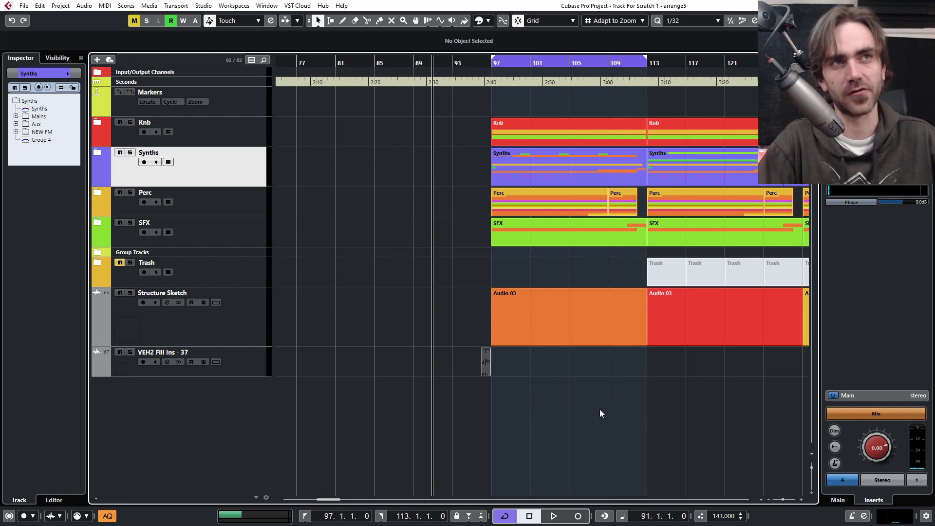
key(g)
key(g)
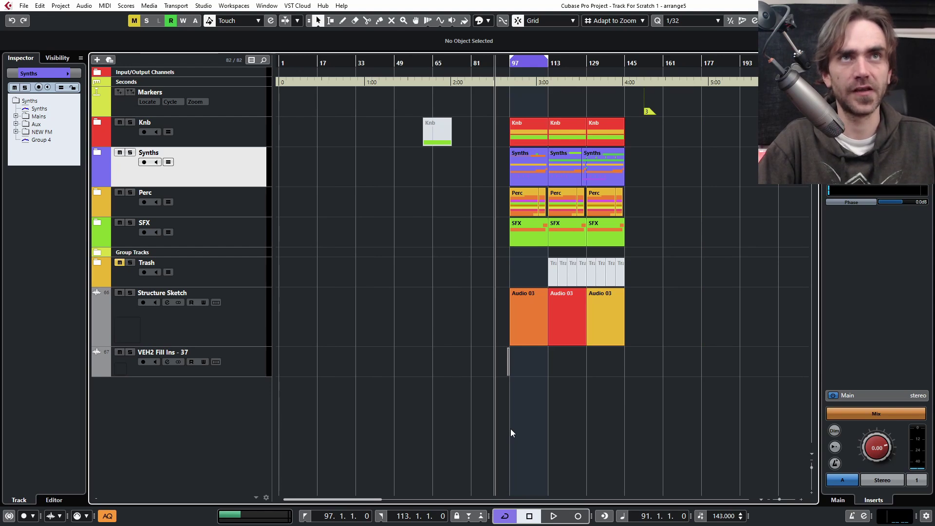
key(h)
key(h)
key(h)
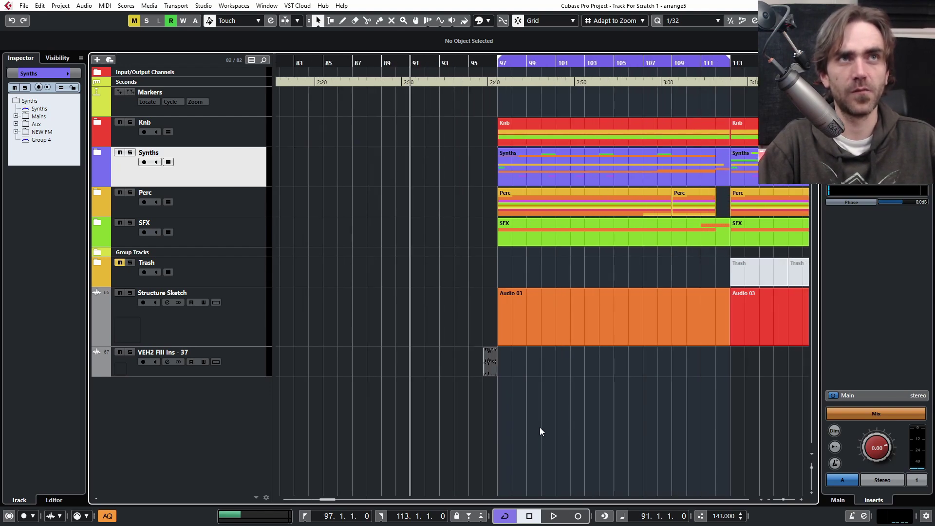
key(h)
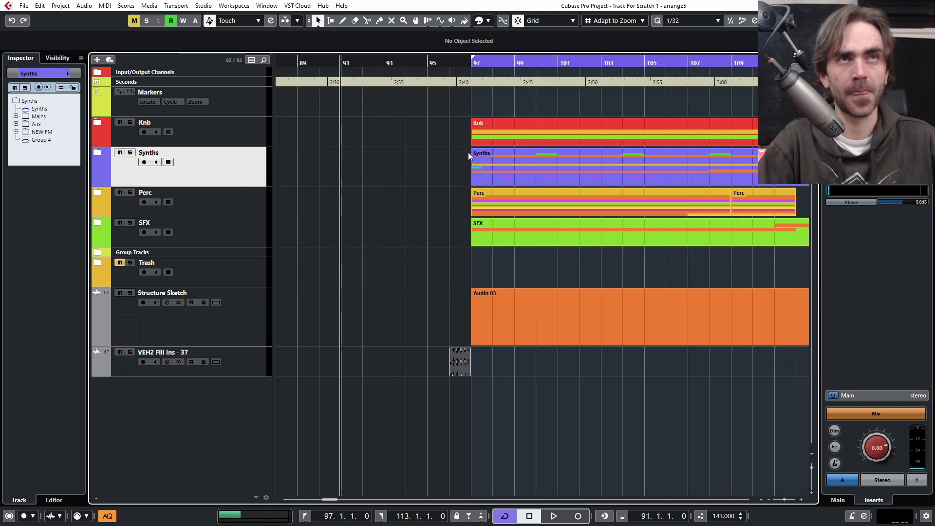
- Place the playback cursor at bar 96, just before the first Audio 03 part, and briefly start and stop playback
key(g)
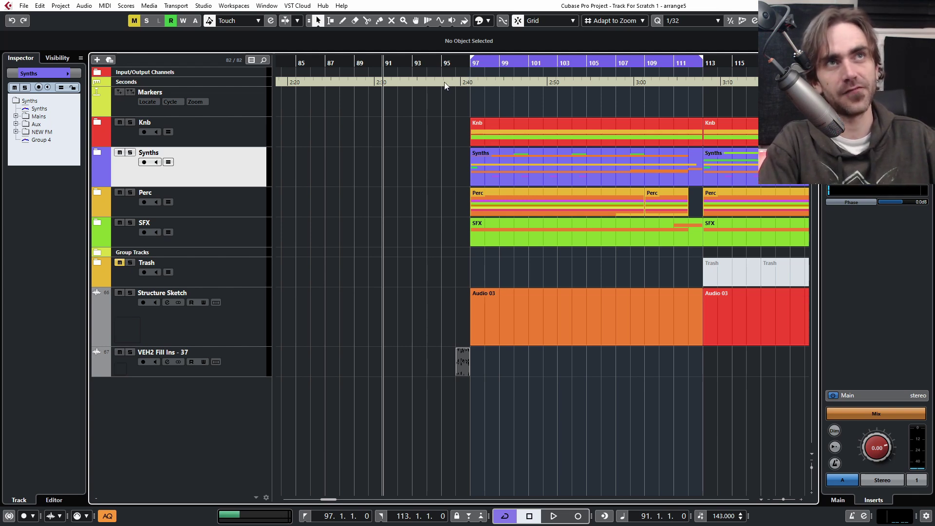
drag(454, 63, 454, 66)
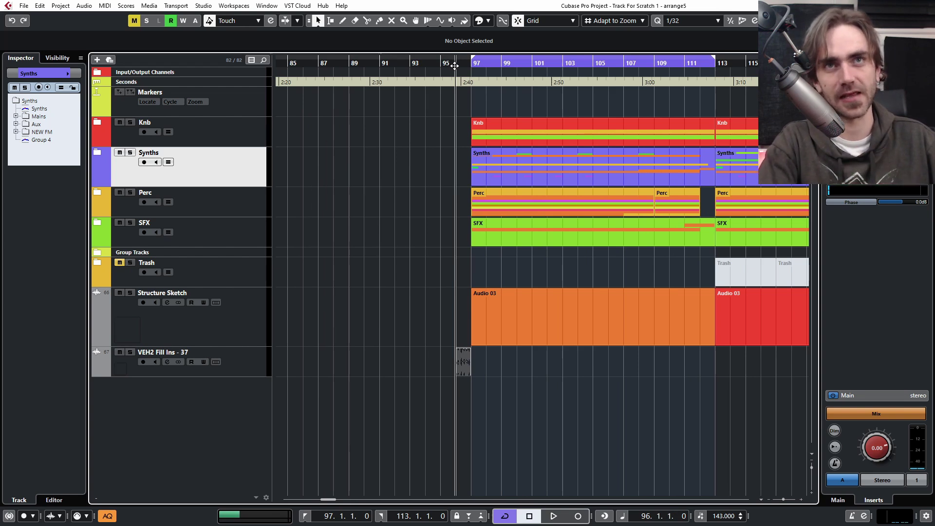
key(space)
key(space)
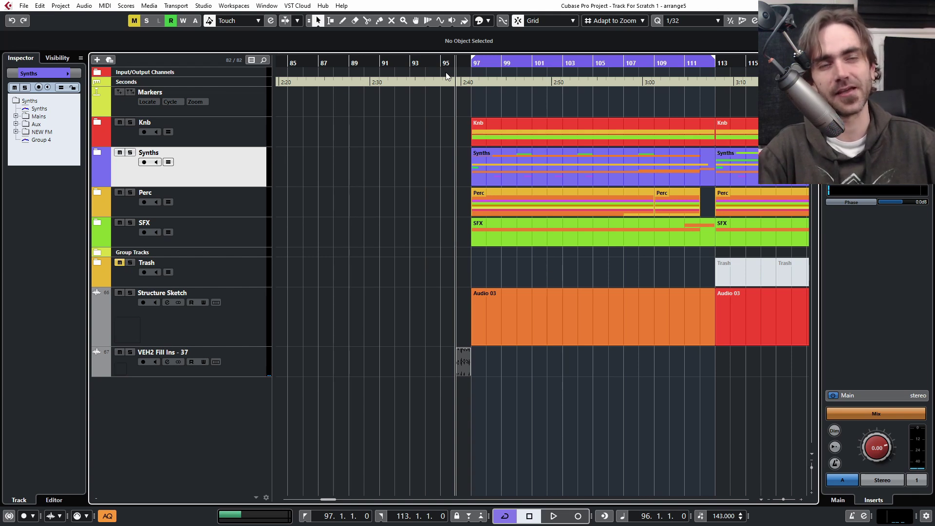
key(g)
key(g)
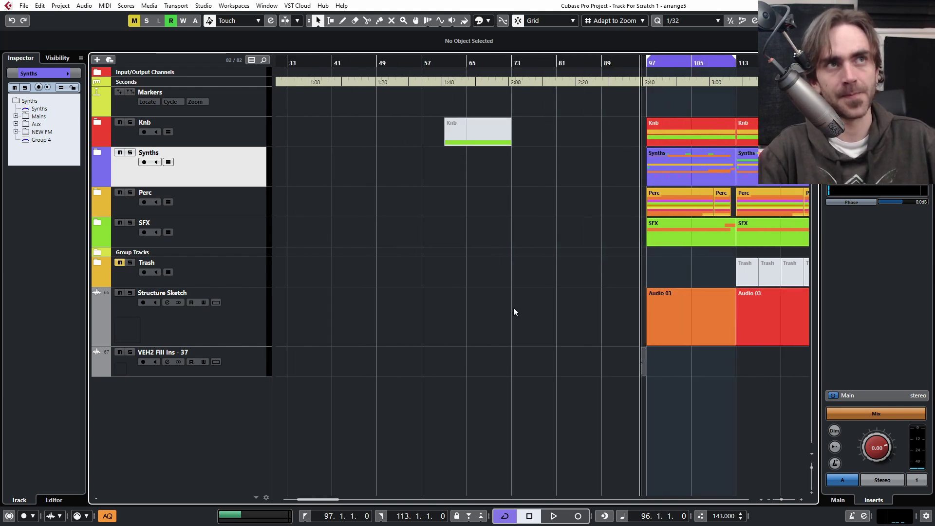
key(g)
key(g)
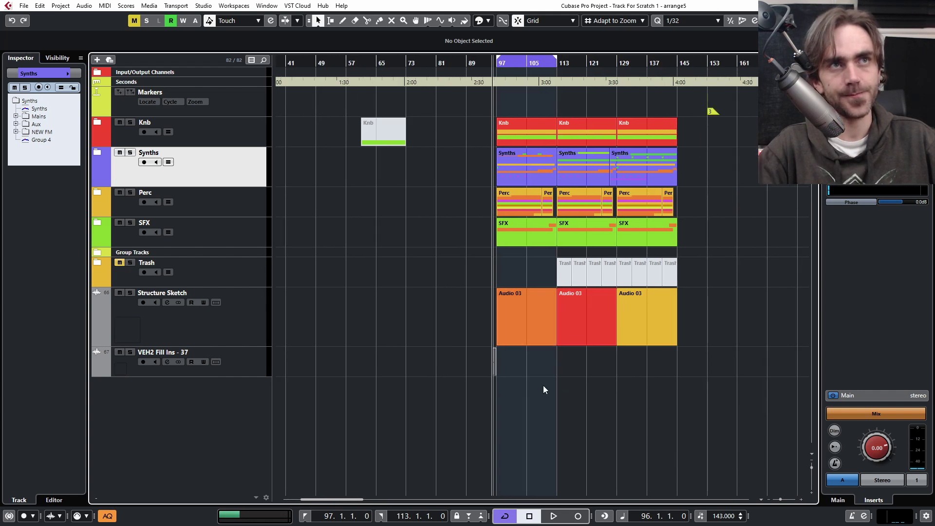
click(530, 322)
scroll(535, 319, left, 3)
scroll(550, 324, down, 4)
scroll(533, 327, up, 5)
scroll(505, 325, left, 4)
- Make the Structure Sketch track taller and clear the selection of the red Audio 03 part
click(599, 321)
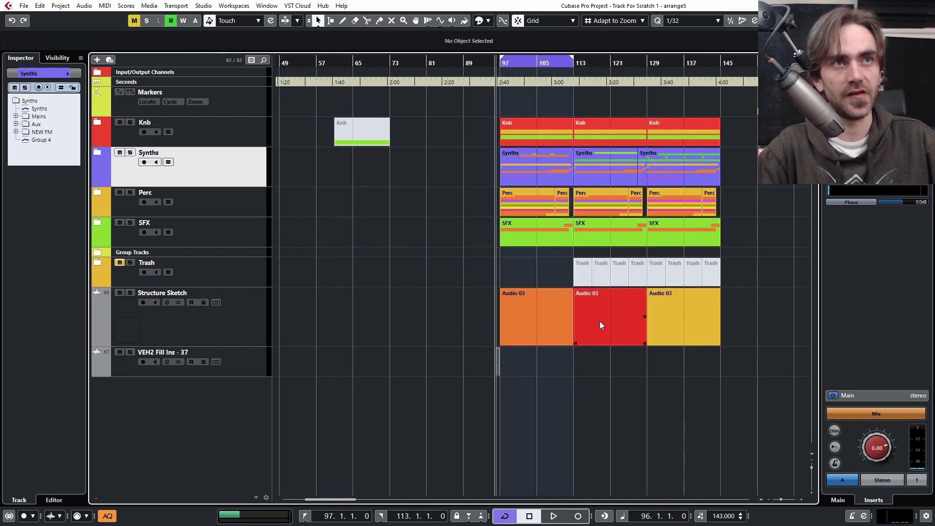
click(237, 341)
drag(238, 347, 238, 366)
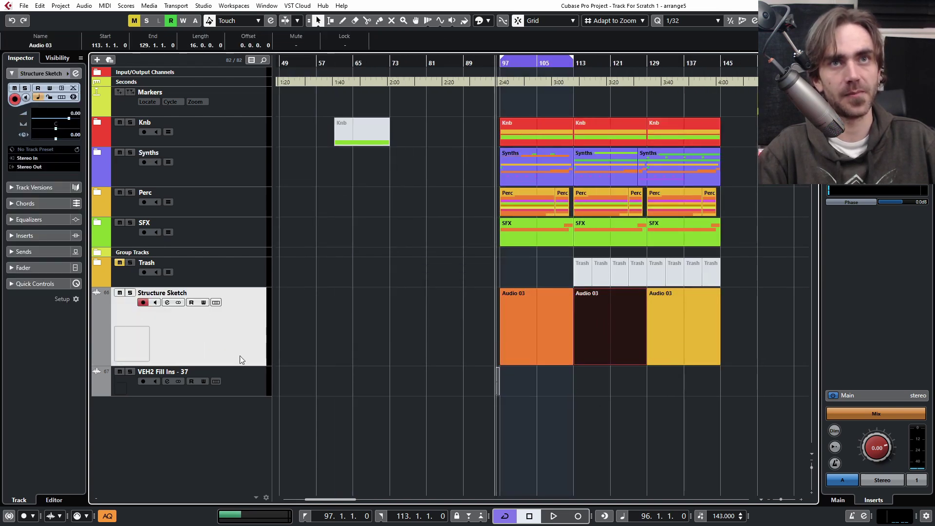
click(573, 396)
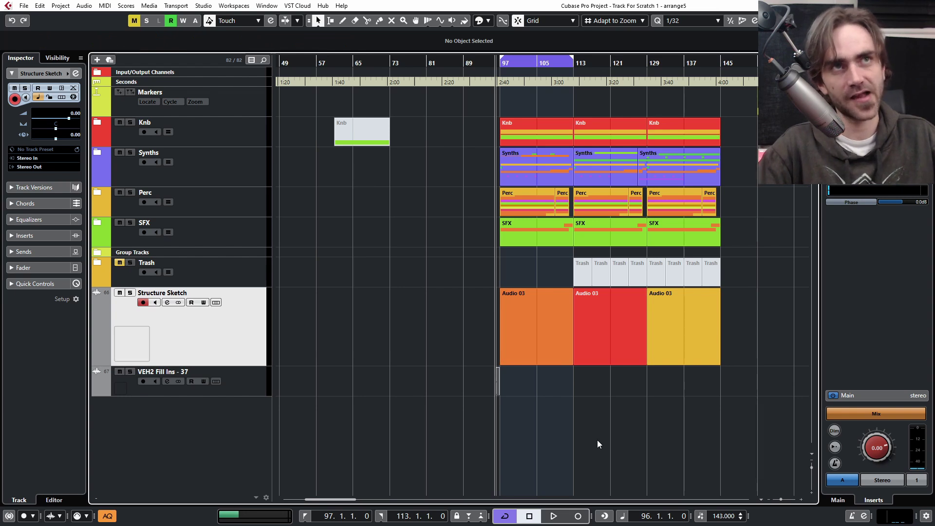
scroll(597, 440, left, 5)
scroll(586, 427, down, 2)
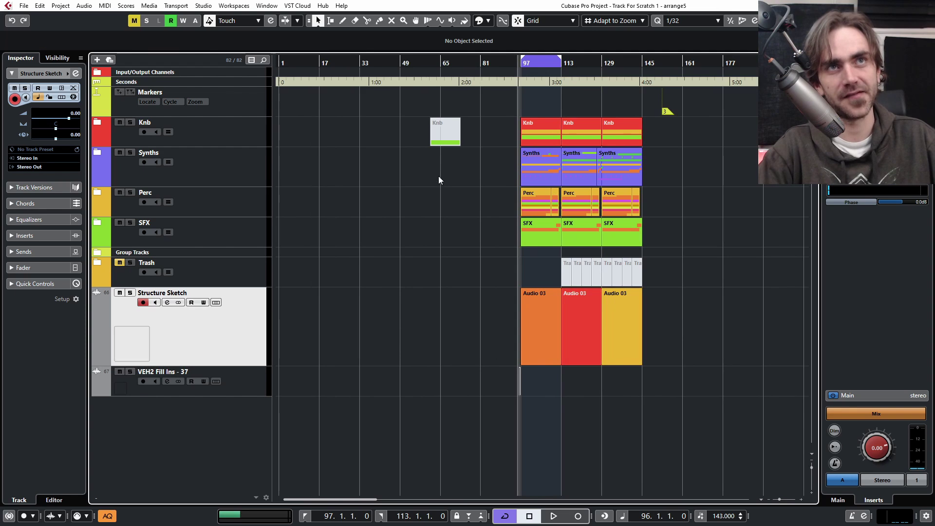
- Zoom in on the fill event at bar 96, just before the first Audio 03 part, and select the VEH2 Fill Ins - 37 track
scroll(547, 359, up, 3)
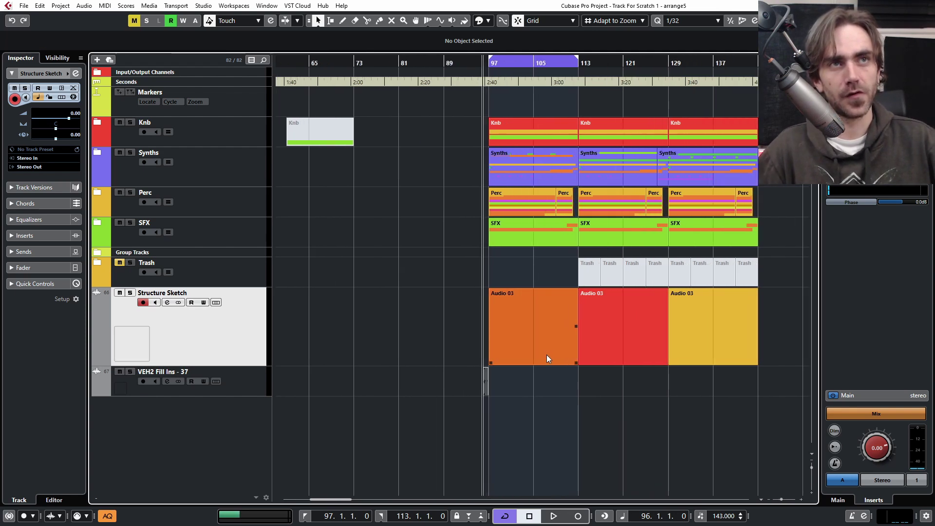
key(h)
key(h)
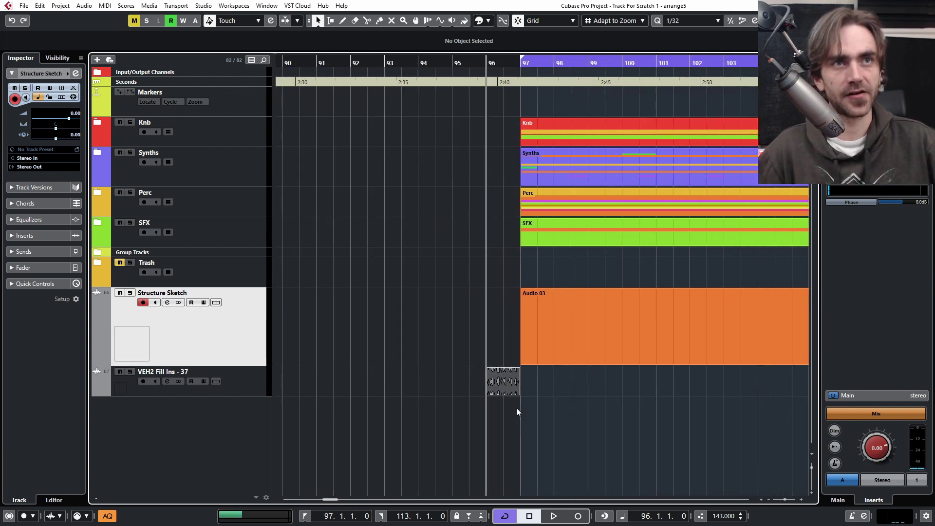
click(497, 393)
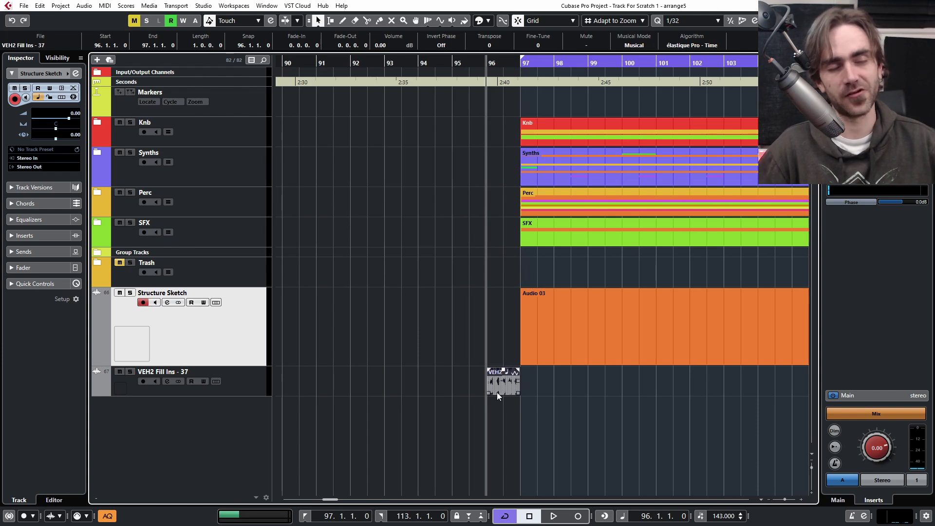
scroll(541, 398, down, 4)
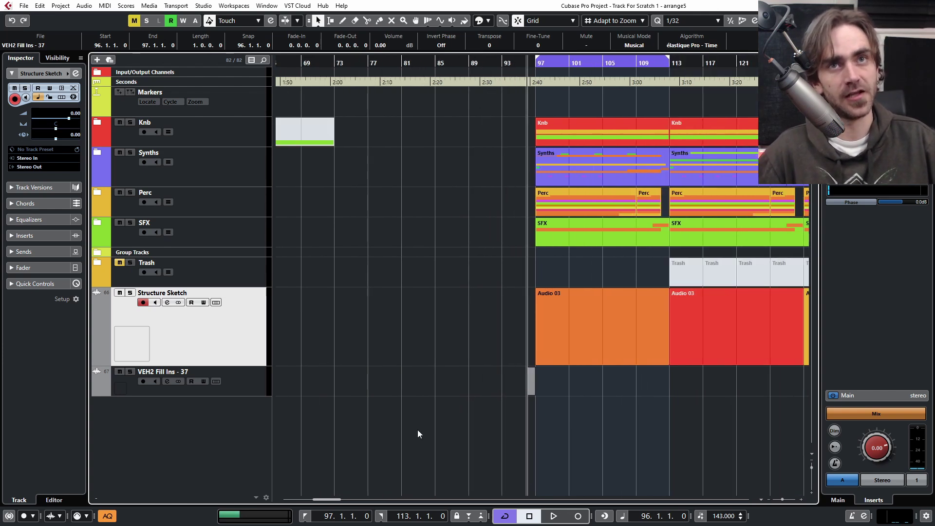
click(242, 380)
scroll(584, 370, down, 2)
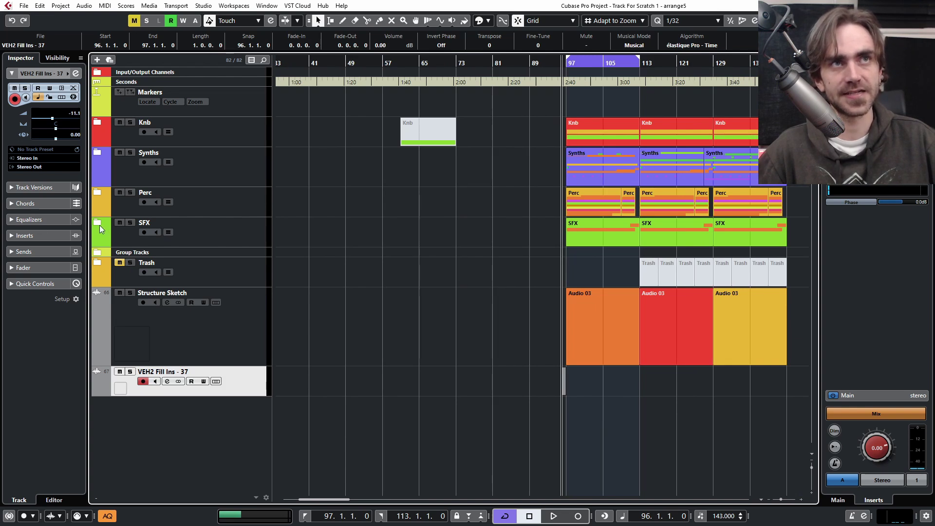
- Copy the yellow Audio 03 part at bar 129 to bar 81 on the Structure Sketch track and colour the copy yellow-green
alt+drag(750, 331, 531, 338)
scroll(530, 341, up, 3)
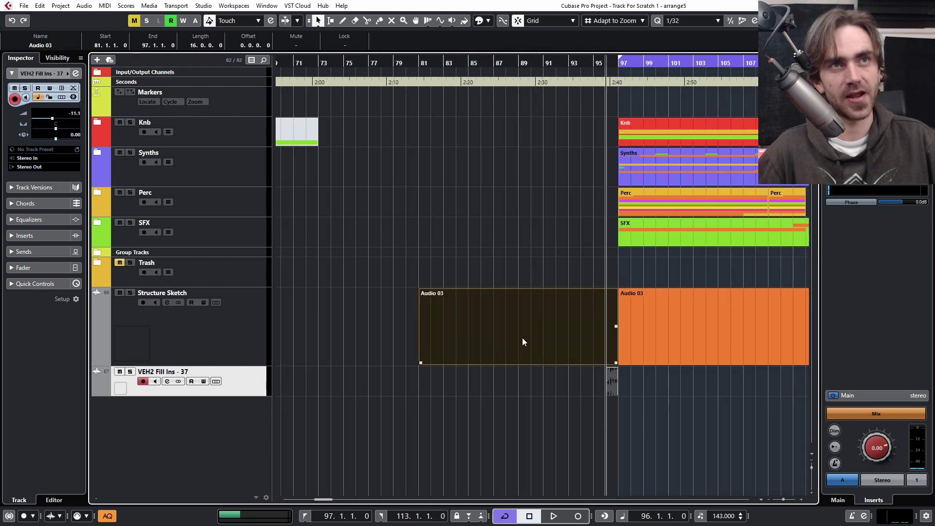
click(487, 20)
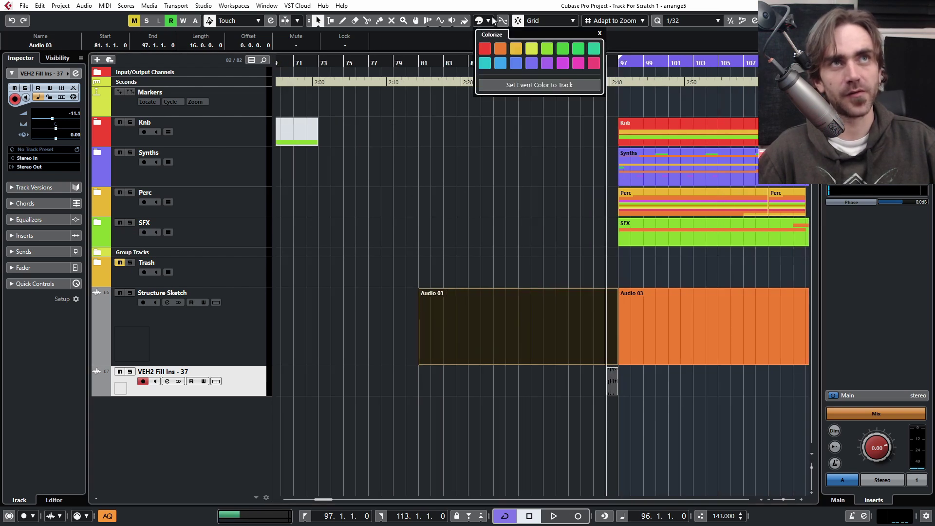
click(537, 53)
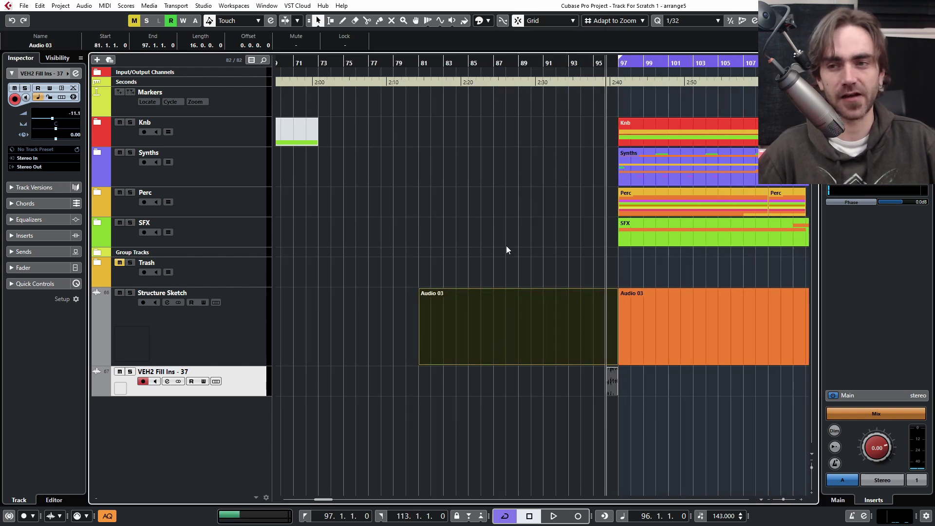
scroll(556, 236, down, 3)
click(556, 236)
- Expand the SFX folder and copy the Atmos Rise Hi and Atmos Rise Mid events from around bar 357 to the section starting at bar 81
scroll(588, 377, up, 3)
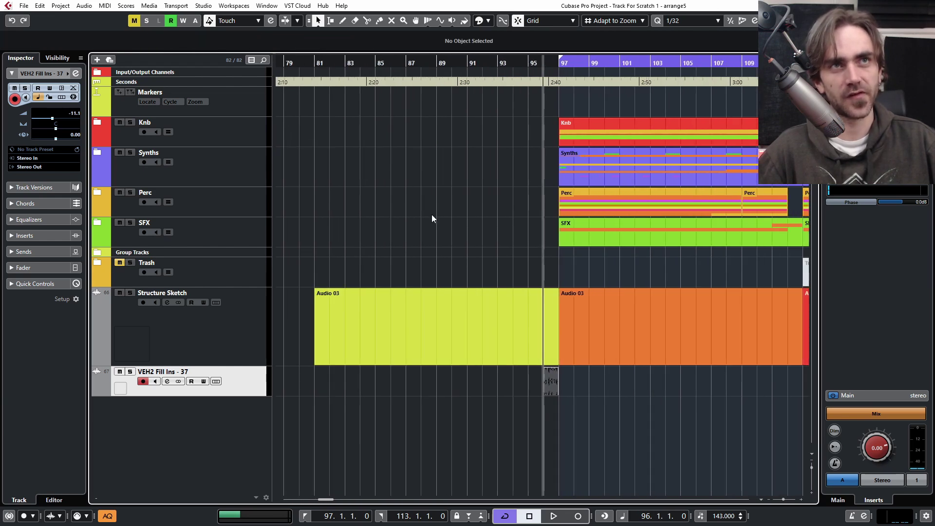
click(97, 224)
scroll(657, 399, down, 2)
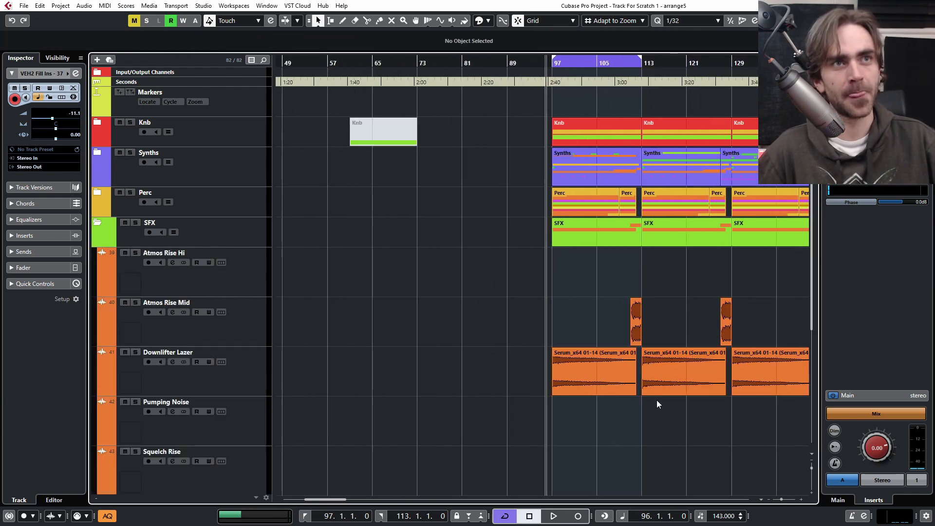
scroll(633, 341, down, 5)
scroll(604, 219, down, 2)
scroll(604, 215, down, 3)
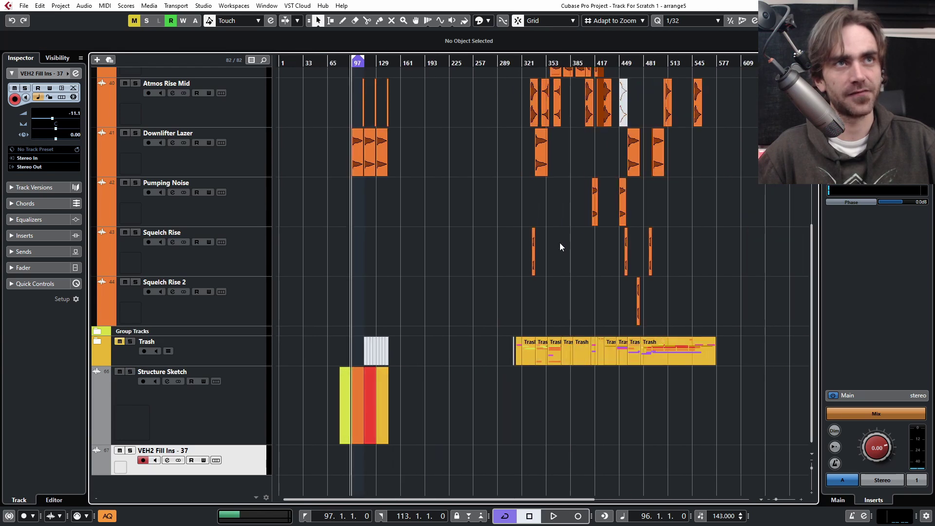
scroll(572, 239, up, 4)
click(555, 234)
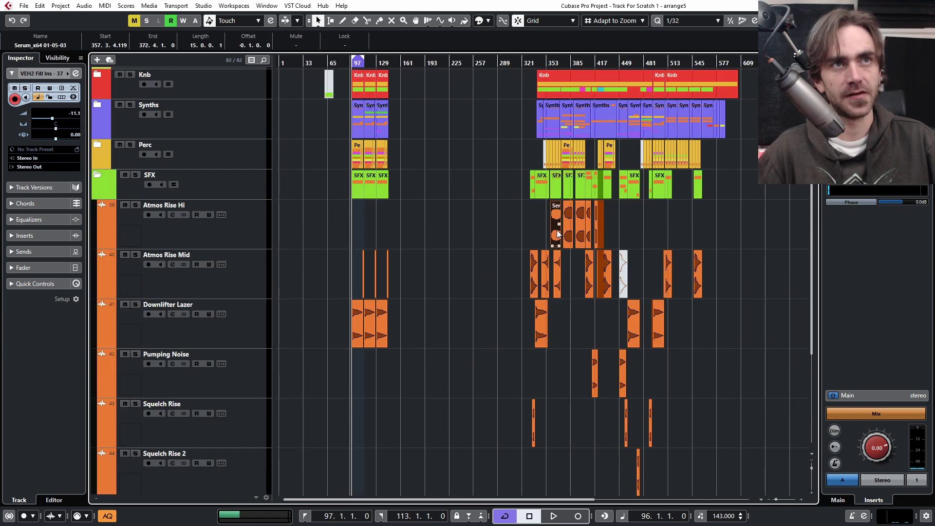
drag(555, 237, 337, 222)
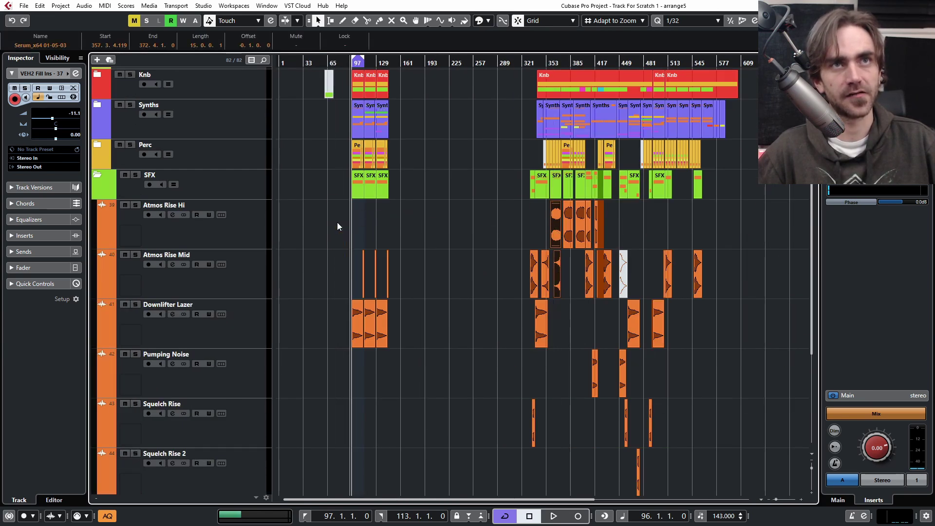
scroll(340, 250, up, 8)
drag(400, 222, 458, 225)
scroll(457, 225, up, 3)
click(582, 395)
- Try to move the copied Atmos Rise Hi and Atmos Rise Mid events one bar later, starting the Hi event at bar 82
scroll(650, 273, down, 5)
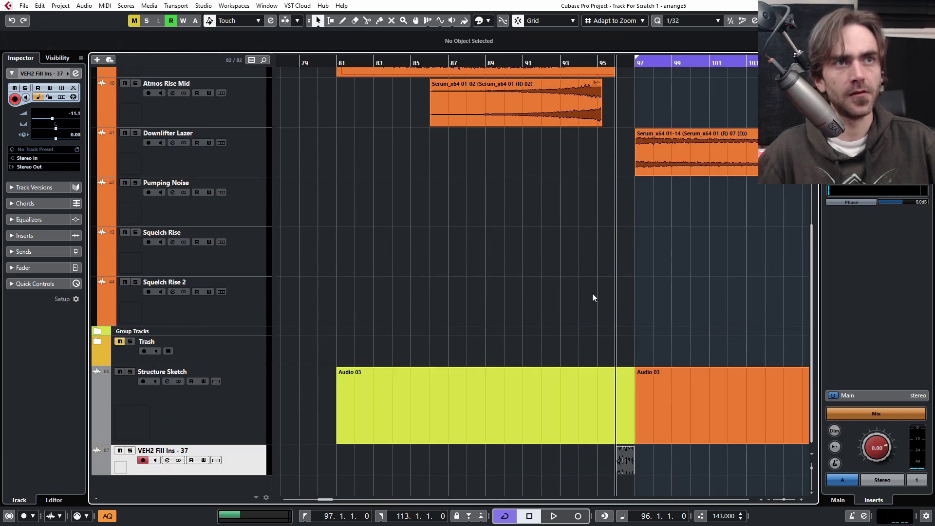
scroll(592, 293, up, 6)
drag(653, 267, 570, 317)
drag(416, 276, 434, 274)
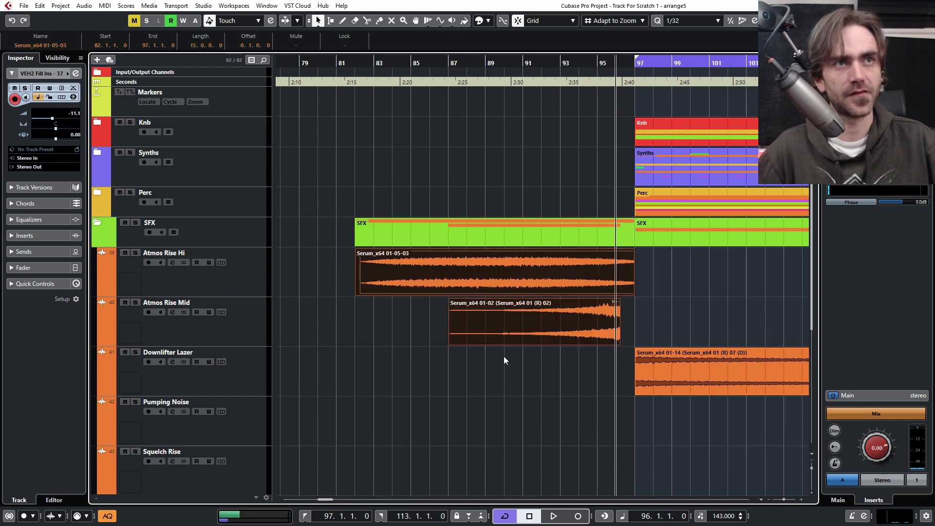
scroll(506, 353, down, 5)
scroll(522, 349, down, 2)
scroll(434, 255, up, 5)
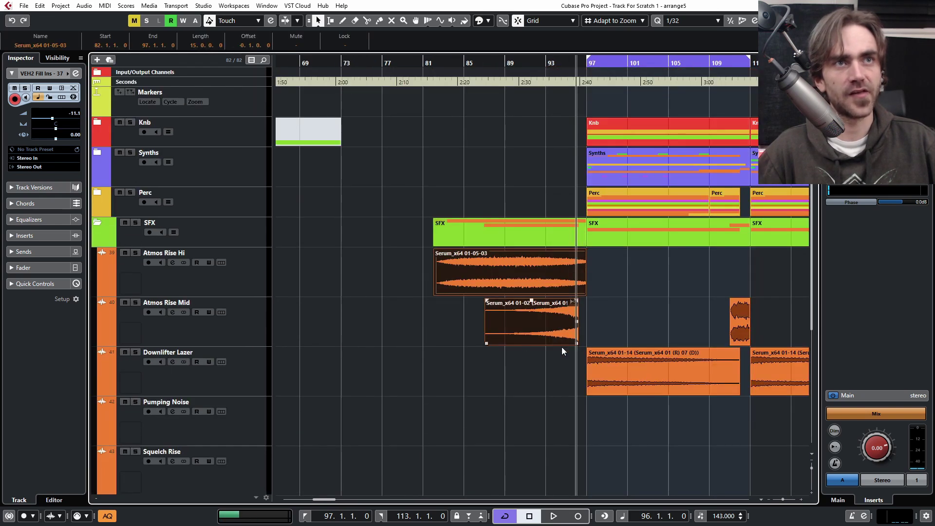
key(ctrl+z)
click(545, 393)
- Shift the Atmos Rise Mid event slightly earlier to end at bar 95 and trim the end of the Atmos Rise Hi event to bar 95
scroll(544, 393, up, 3)
scroll(605, 366, down, 5)
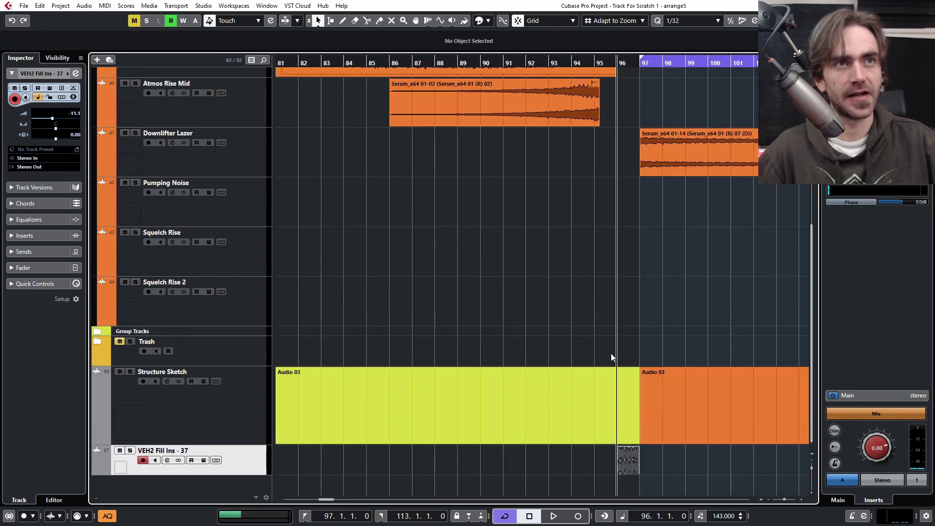
scroll(623, 477, up, 3)
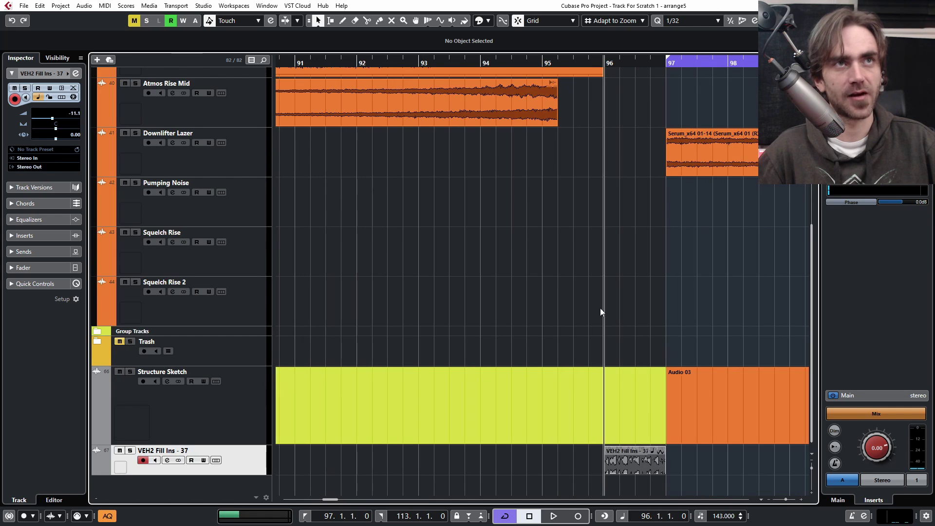
scroll(597, 313, up, 5)
drag(534, 333, 519, 331)
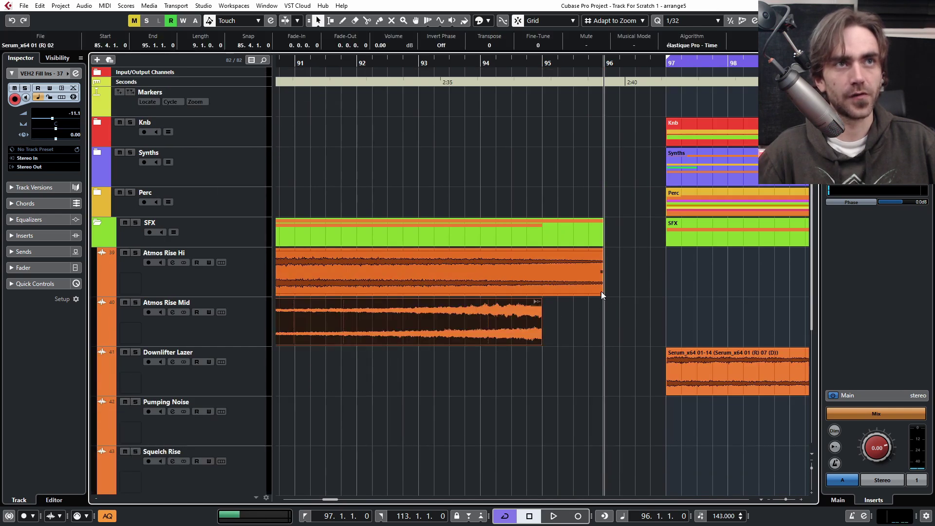
drag(601, 292, 543, 292)
- Copy the yellow Audio 03 part at bar 129 to bars 65 and 17 on the Structure Sketch track
scroll(570, 365, down, 5)
scroll(566, 426, down, 4)
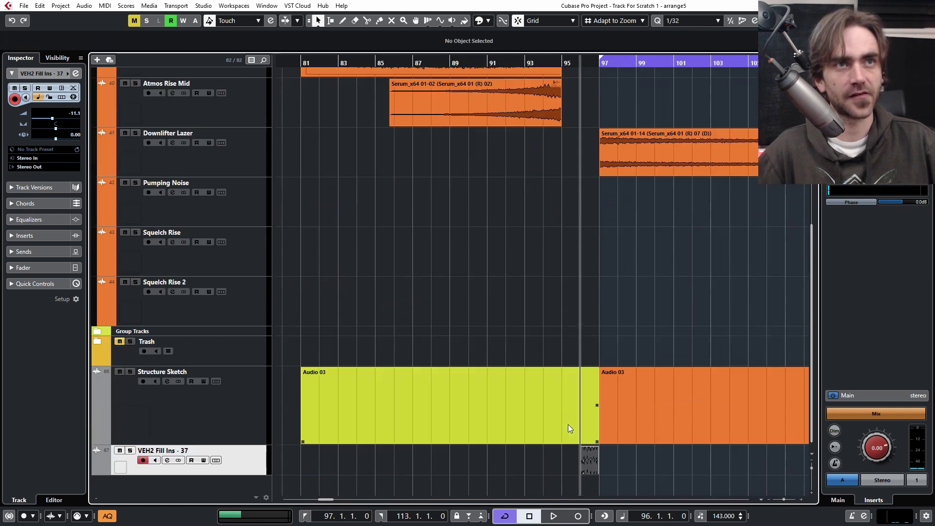
scroll(561, 370, down, 2)
drag(714, 416, 322, 412)
scroll(429, 402, left, 4)
scroll(472, 321, down, 2)
click(473, 314)
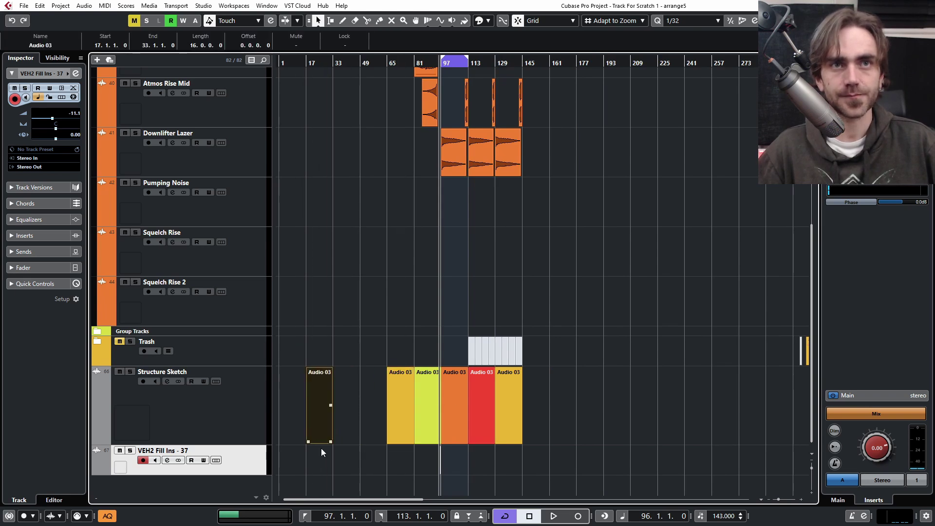
- Extend the Audio 03 part at bar 17 to bar 49, making it 32 bars long
scroll(343, 446, up, 4)
click(394, 468)
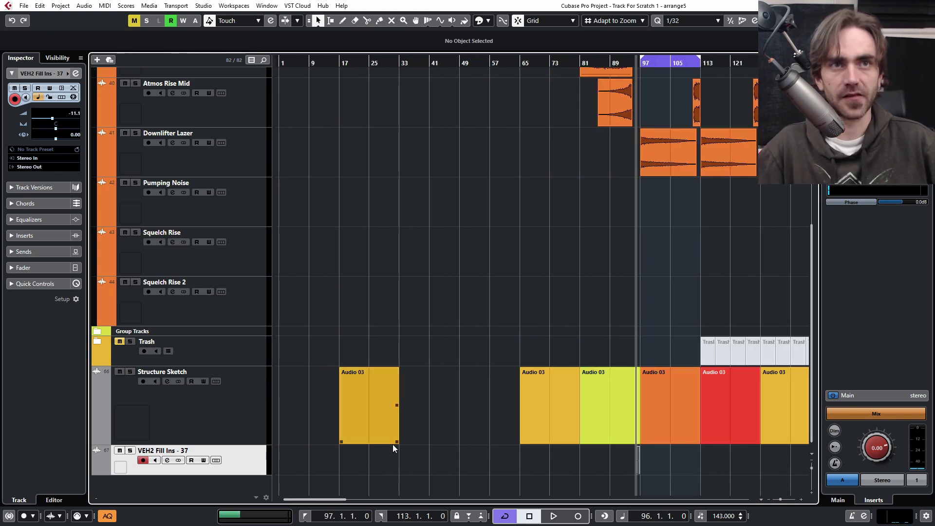
drag(394, 444, 454, 438)
click(531, 384)
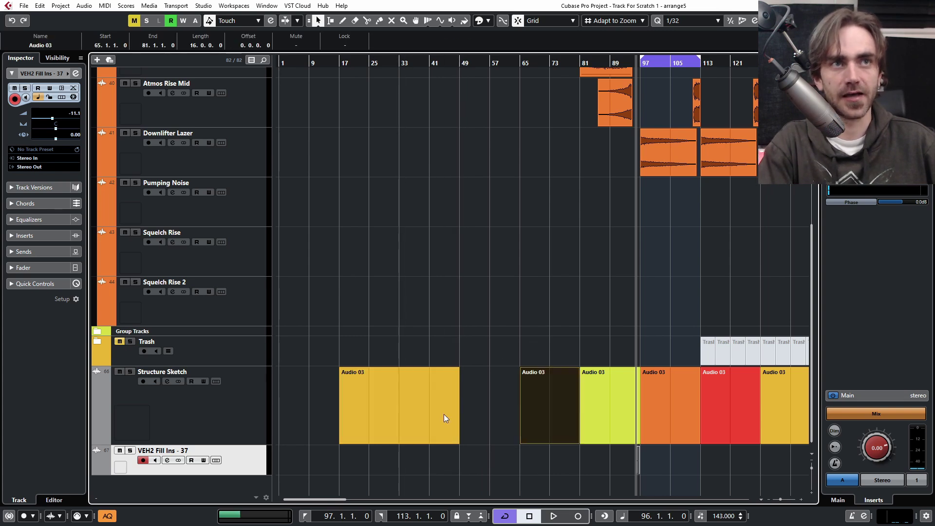
- Colour the Audio 03 part at bar 81 green and place a copy of it at bar 1
click(611, 414)
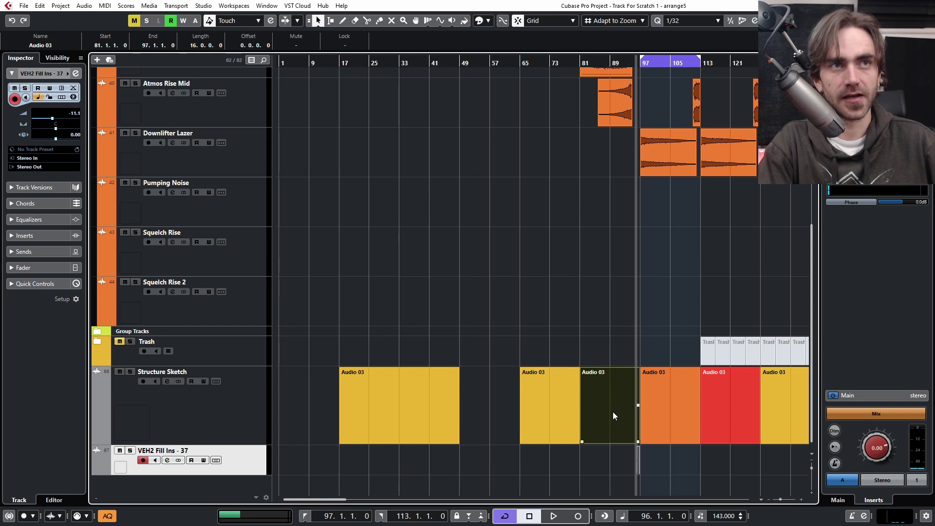
click(487, 20)
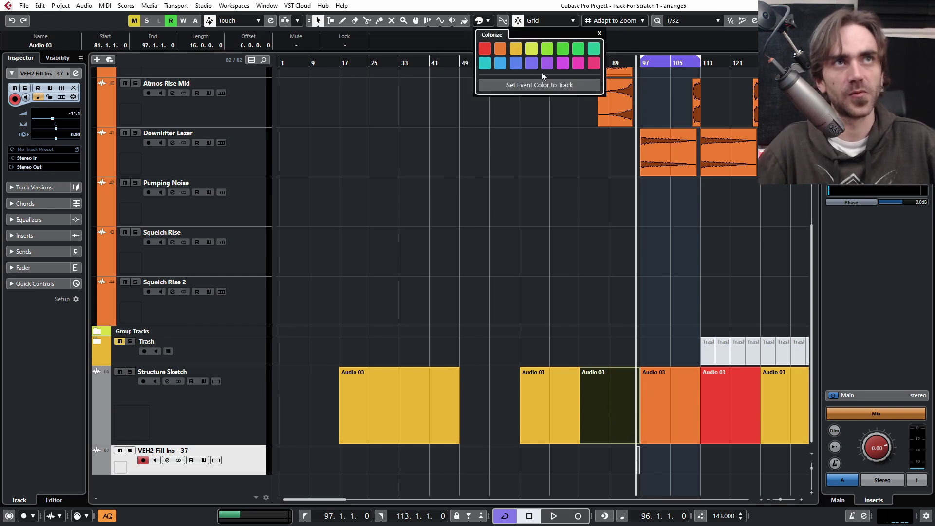
click(547, 48)
drag(602, 404, 299, 398)
- Colour the 32-bar Audio 03 part at bar 17 yellow-green
click(402, 425)
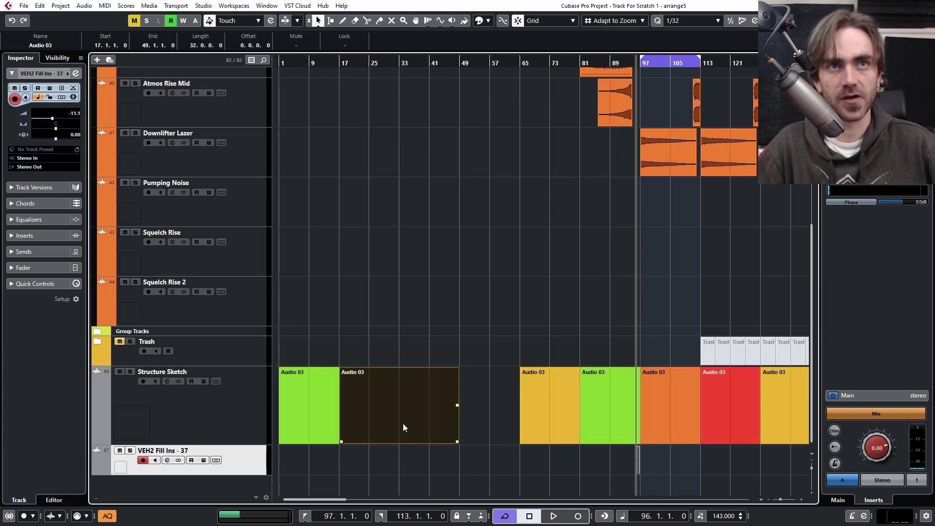
click(486, 21)
click(531, 47)
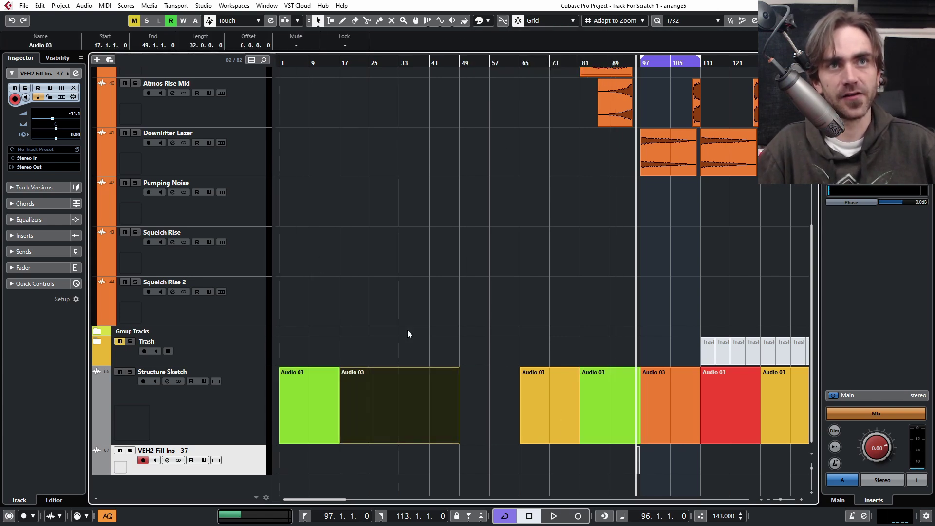
click(419, 261)
- Delete the yellow Audio 03 part at bar 65 and fill the gap with a copy of the 32-bar part placed at bar 49
click(416, 405)
click(528, 413)
key(Delete)
click(386, 434)
alt+drag(409, 422, 529, 412)
- Colour the copied 32-bar Audio 03 part at bar 49 orange
click(487, 22)
click(503, 51)
click(486, 329)
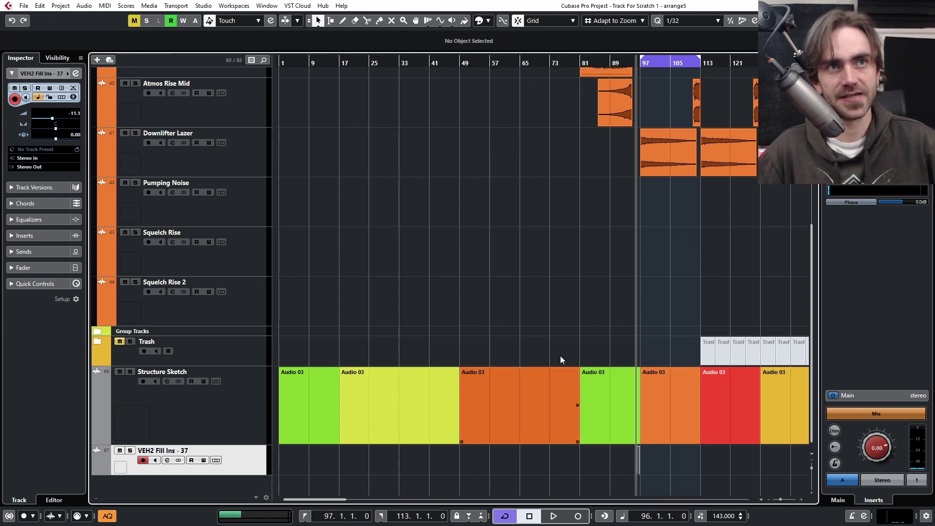
- Colour the 32-bar Audio 03 part at bar 49 golden yellow, like the part at bar 129
key(g)
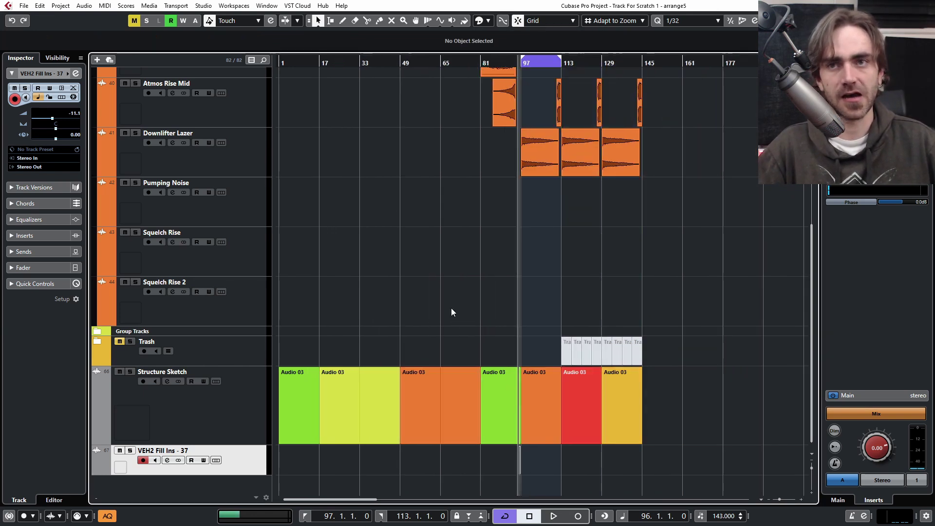
click(425, 391)
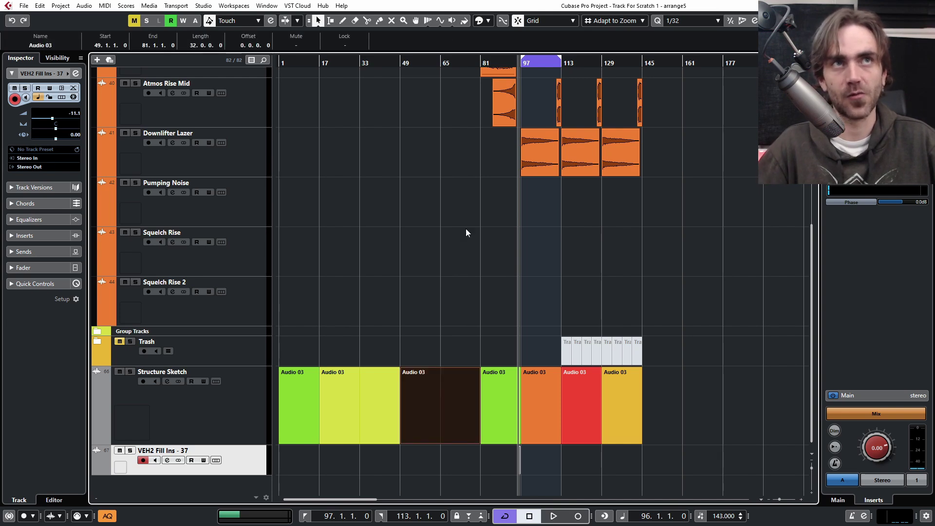
click(488, 21)
click(516, 51)
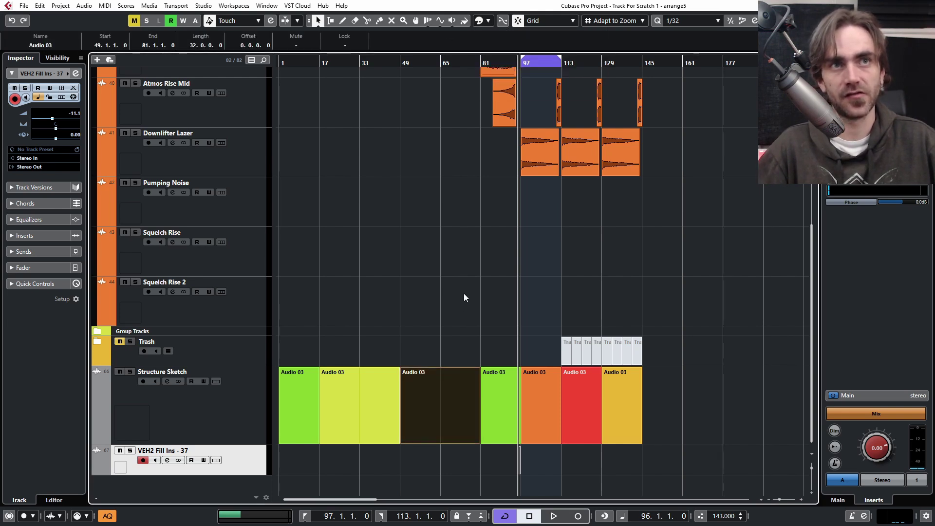
click(374, 335)
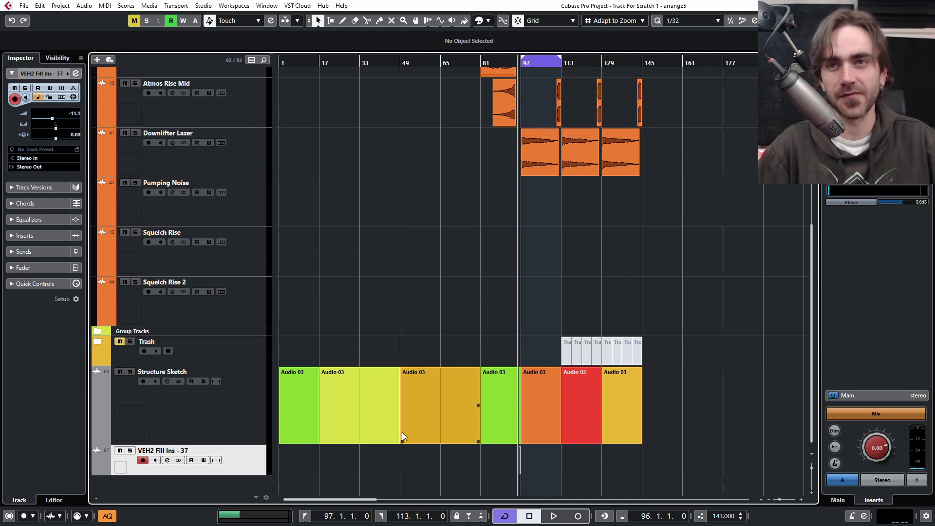
- Review the tracks above the Structure Sketch track and collapse the SFX folder
scroll(390, 323, up, 5)
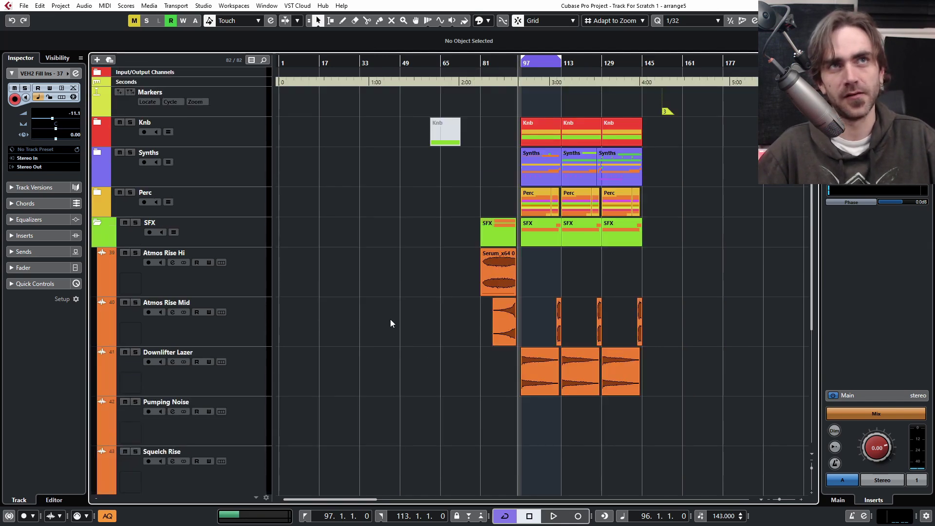
scroll(386, 323, down, 5)
scroll(400, 232, up, 5)
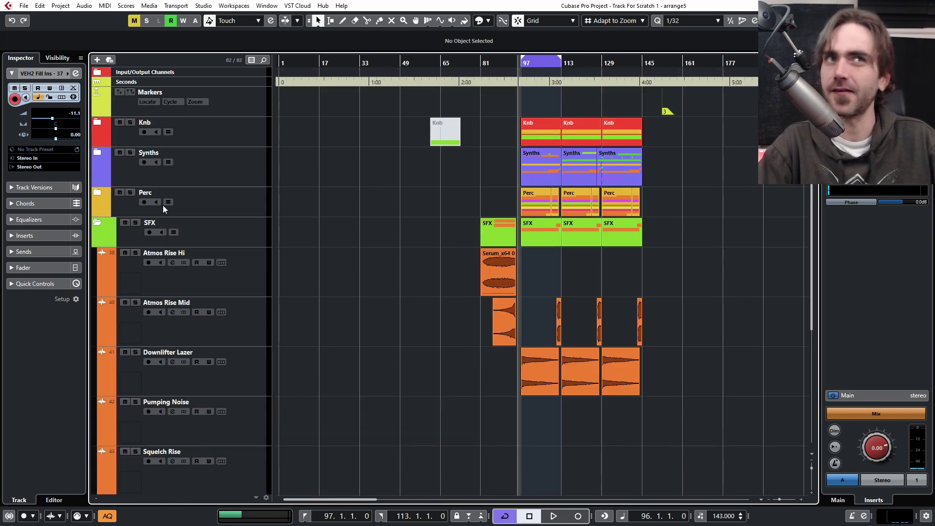
click(98, 223)
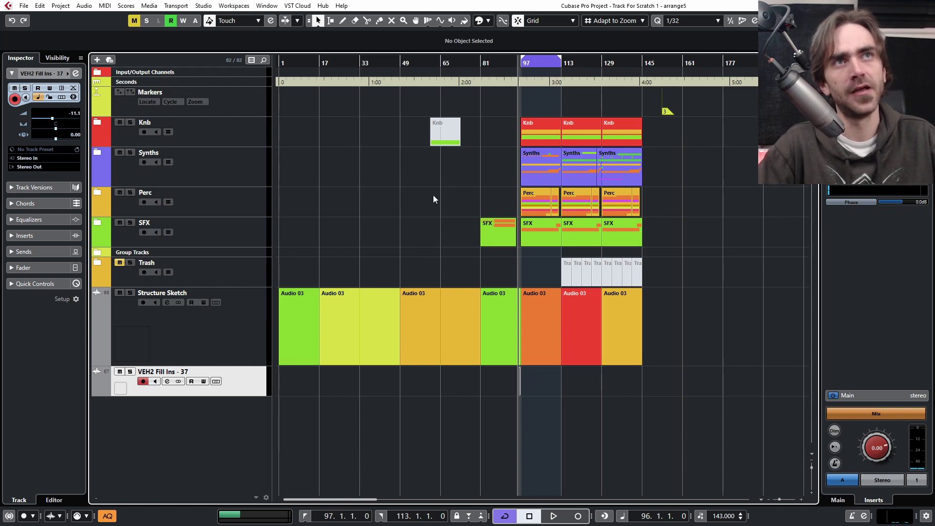
- Review the colour-coded Structure Sketch parts from the green intro at bar 1 to the yellow part ending at bar 145
ctrl+scroll(447, 189, up, 2)
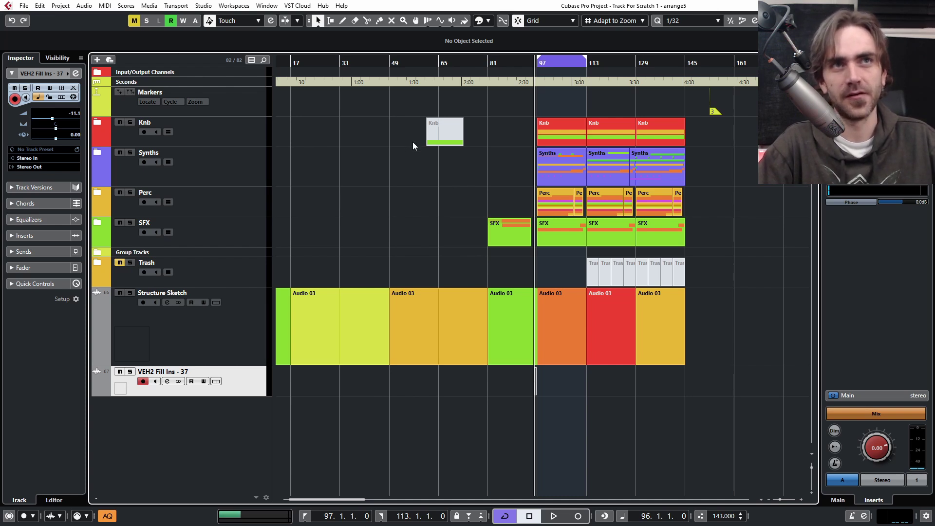
scroll(412, 140, left, 2)
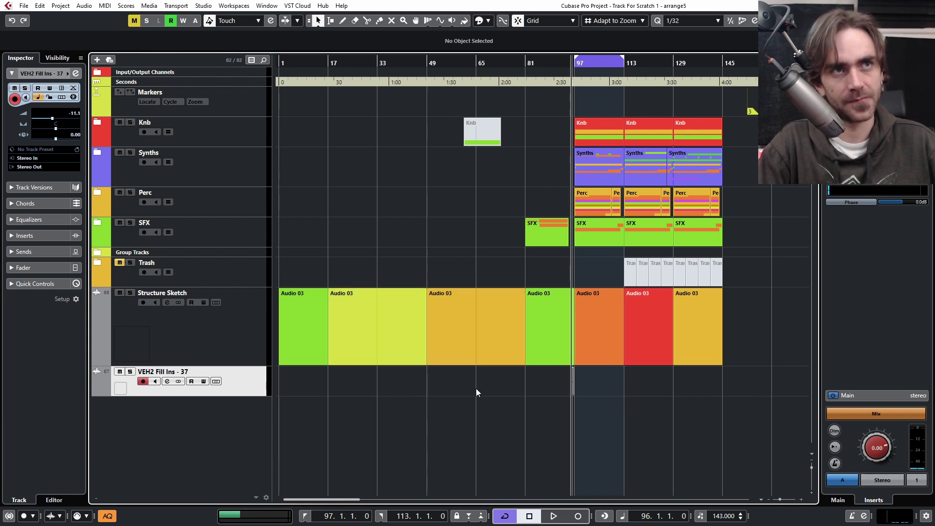
click(374, 329)
click(393, 493)
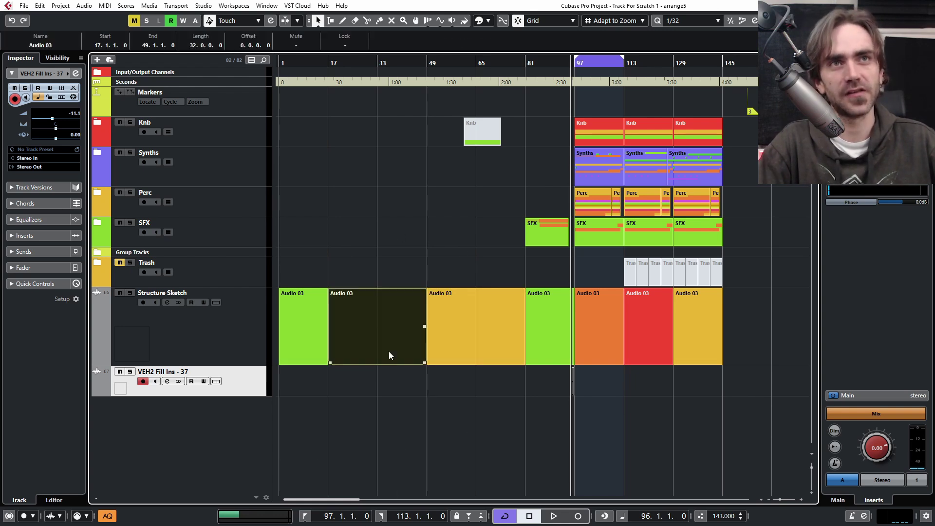
click(389, 355)
click(489, 347)
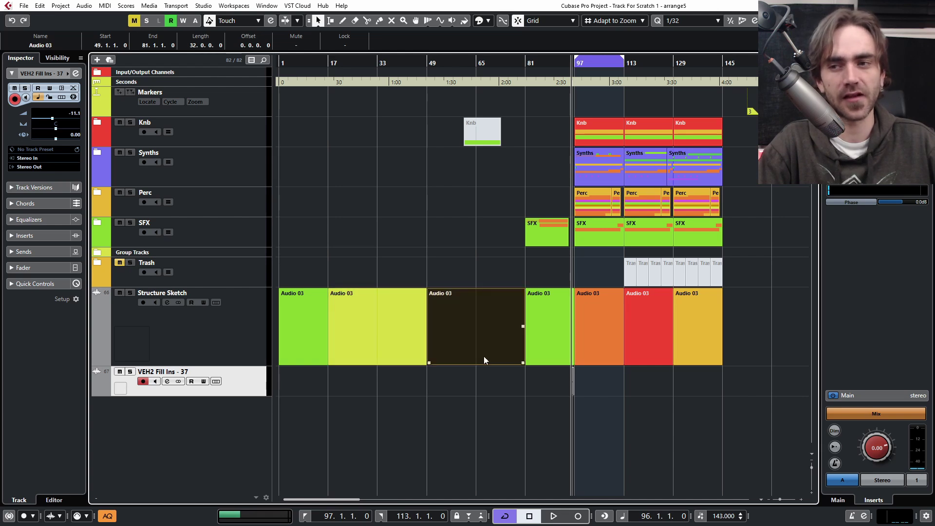
click(438, 414)
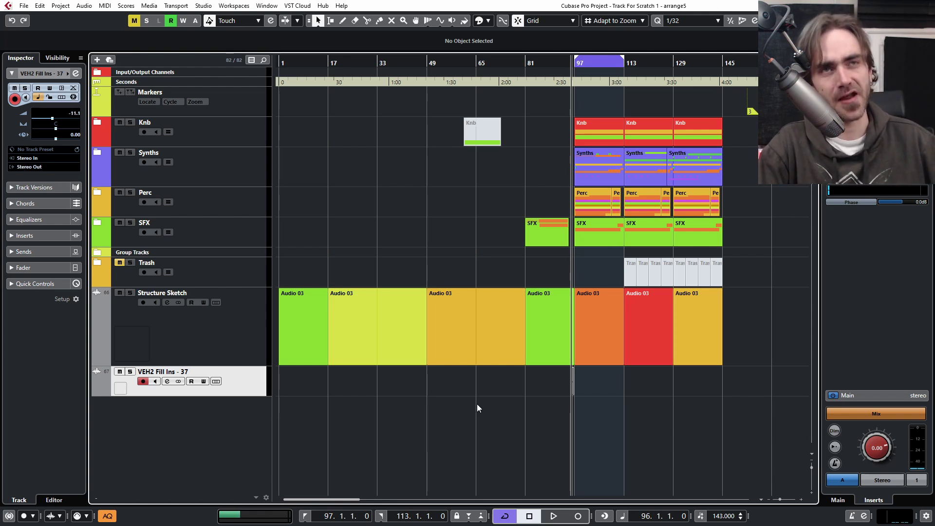
click(406, 346)
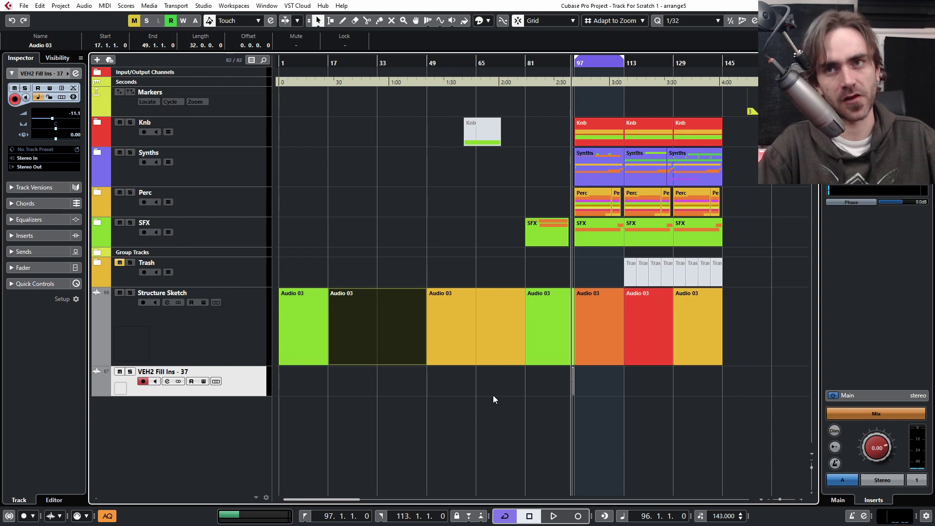
drag(623, 409, 635, 387)
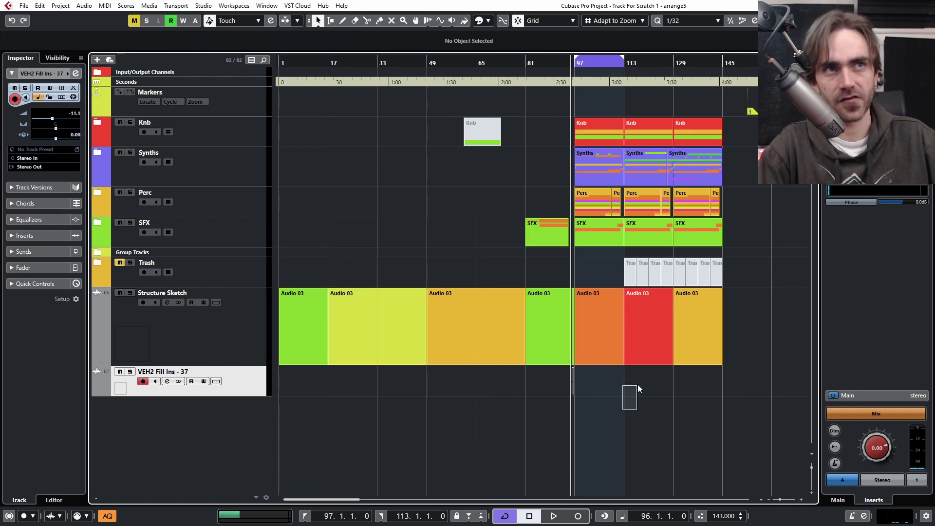
drag(660, 349, 594, 349)
click(628, 429)
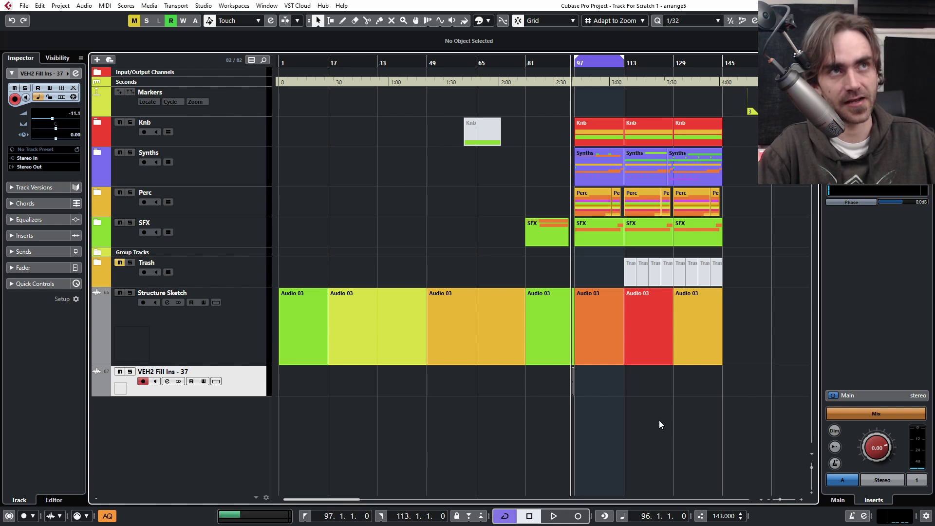
scroll(665, 414, right, 3)
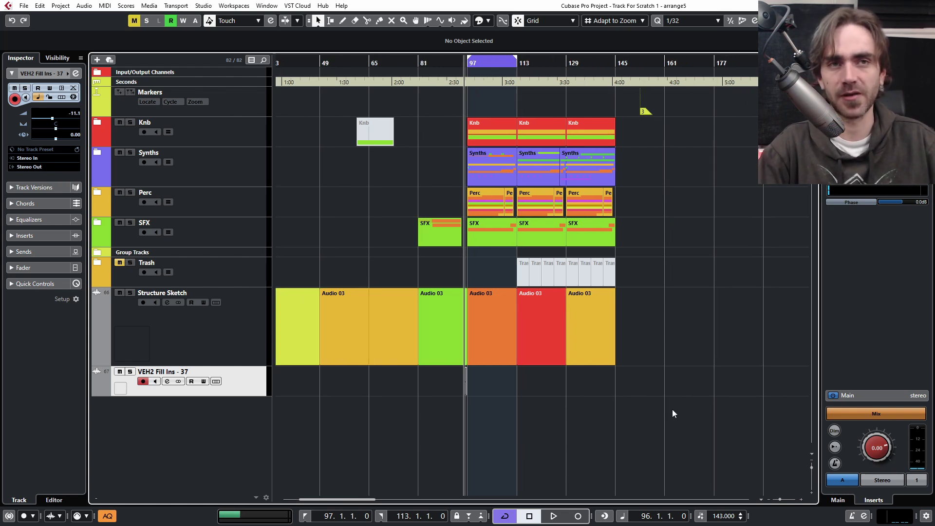
scroll(672, 409, left, 3)
click(594, 363)
click(603, 446)
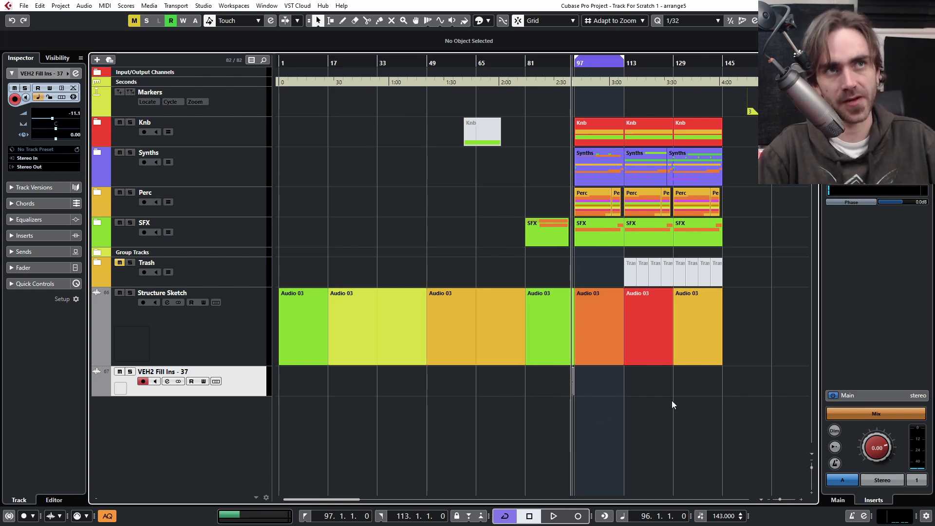
- Move the entire arrangement 16 bars later so the first Audio 03 part starts at bar 17, and place the playhead at bar 113
click(303, 322)
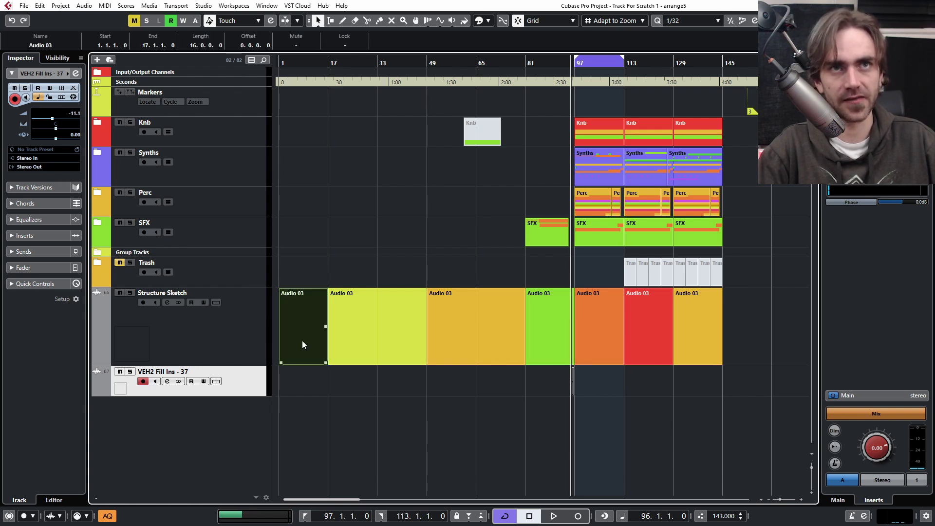
scroll(301, 340, up, 2)
scroll(302, 340, left, 1)
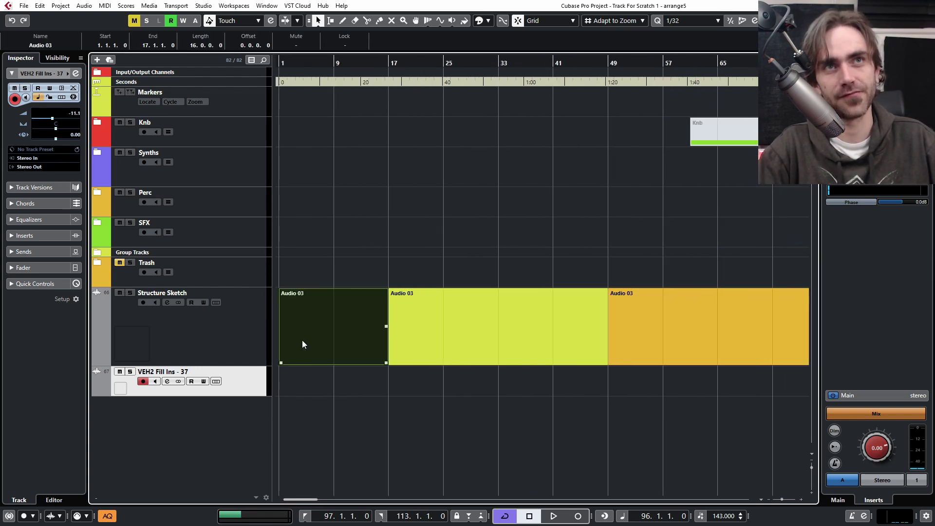
scroll(302, 340, down, 2)
mouse_move(758, 425)
mouse_down()
mouse_move(374, 175)
mouse_move(287, 90)
mouse_up()
drag(592, 329, 642, 326)
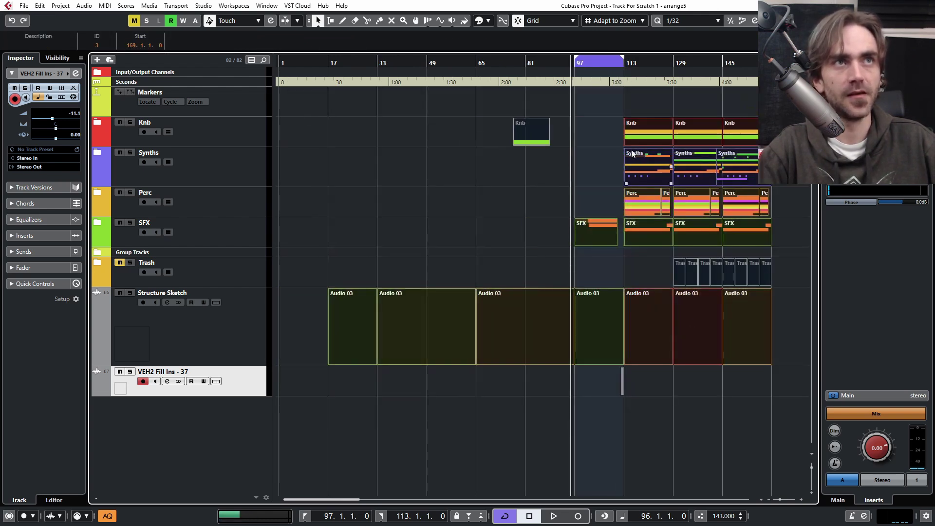
click(610, 171)
key(h)
key(h)
drag(611, 65, 584, 272)
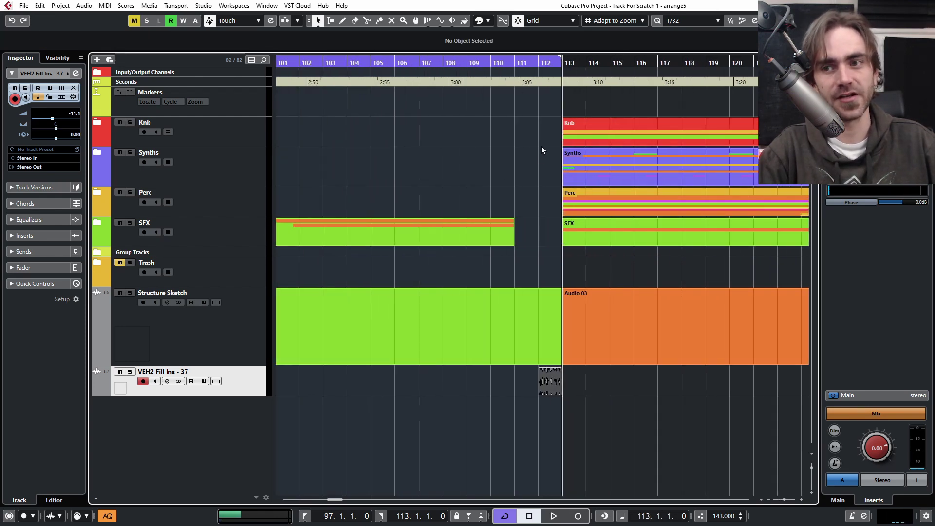
scroll(541, 145, down, 4)
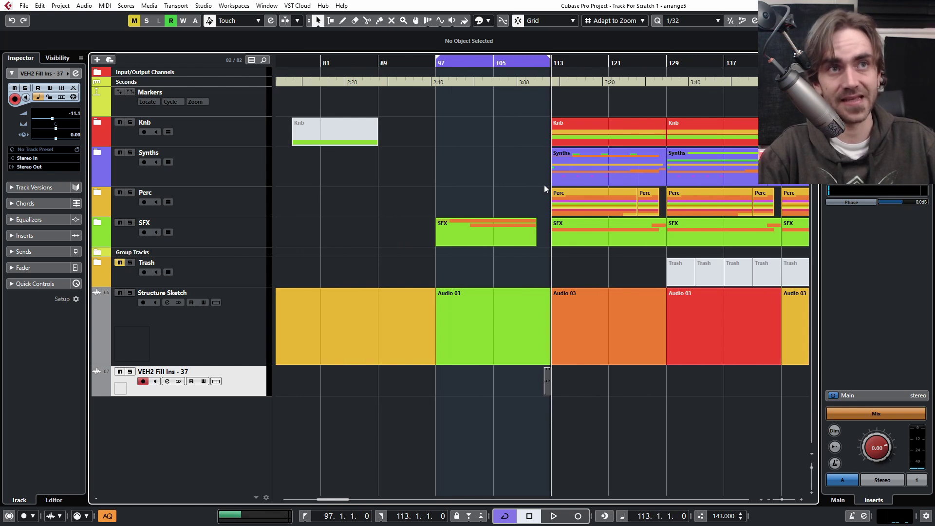
scroll(536, 183, down, 3)
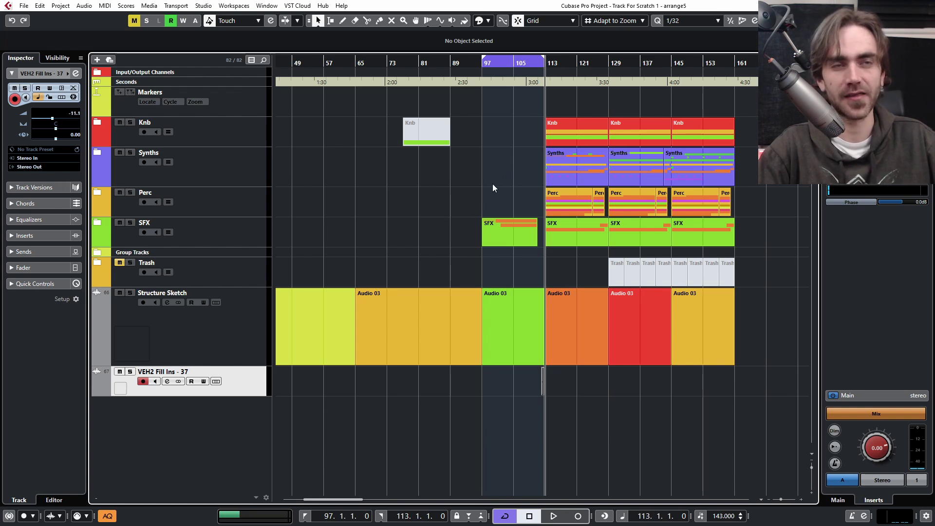
scroll(492, 183, down, 3)
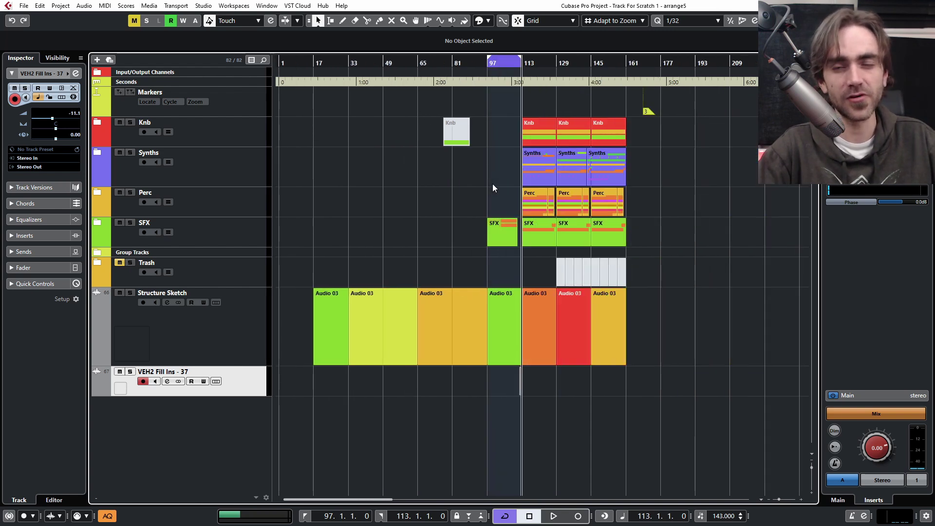
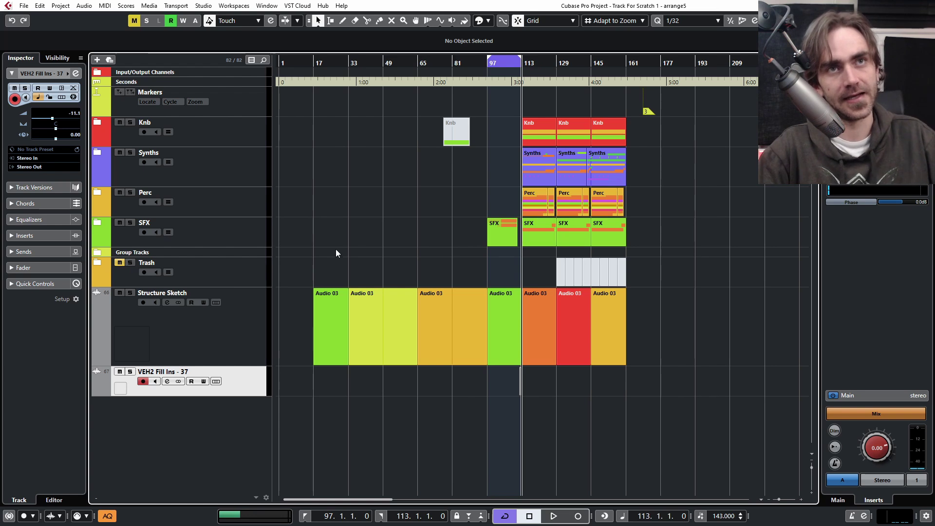
- Extend the start of the first green Audio 03 part back to bar 1, making it 32 bars long
scroll(351, 261, up, 3)
scroll(389, 261, left, 3)
click(407, 331)
drag(406, 326, 314, 328)
drag(368, 365, 467, 364)
key(g)
key(g)
key(g)
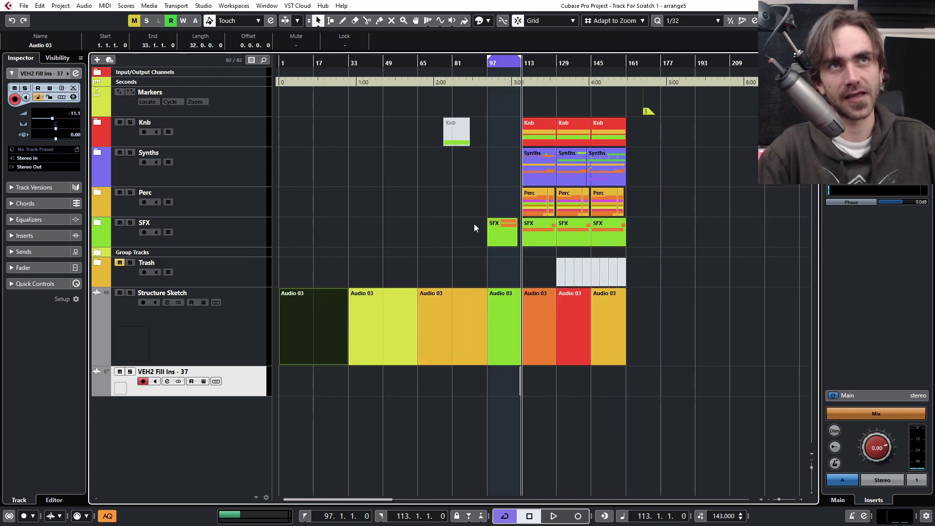
ctrl+scroll(474, 200, up, 2)
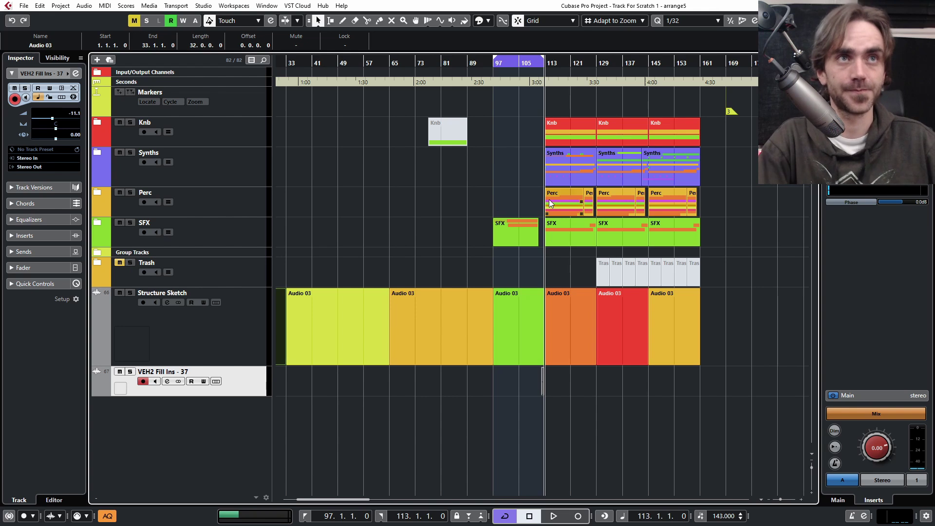
scroll(526, 183, left, 3)
scroll(522, 180, down, 3)
click(404, 189)
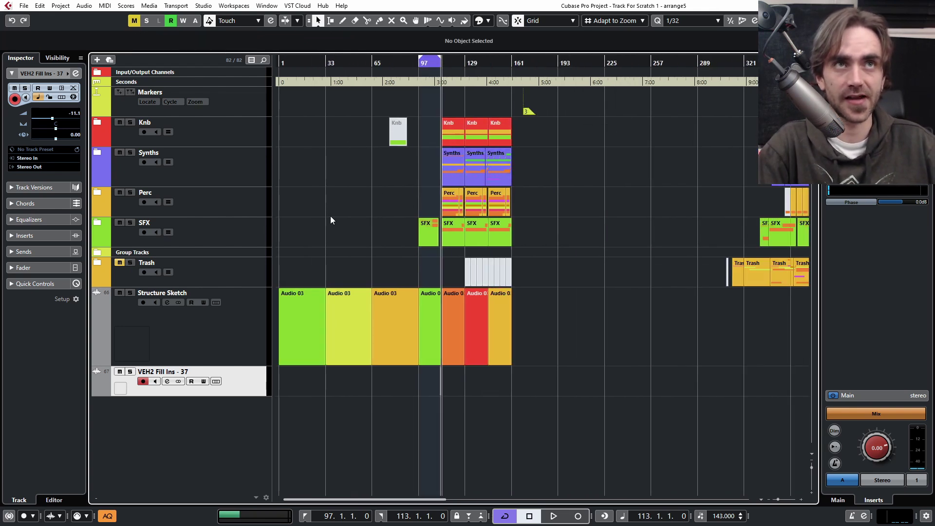
scroll(434, 163, up, 2)
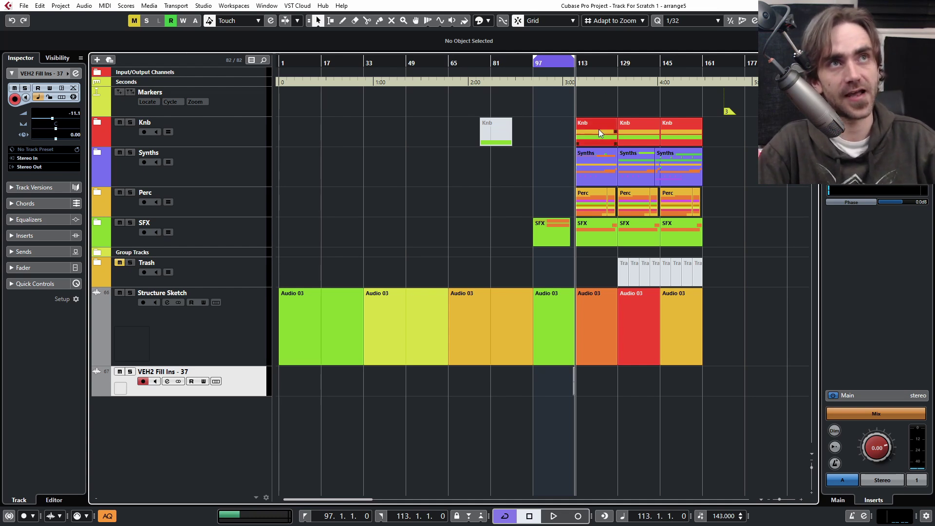
- Expand the SFX and Knb folders, then move the muted Reverb Kick part to bar 97 and unmute it
click(99, 218)
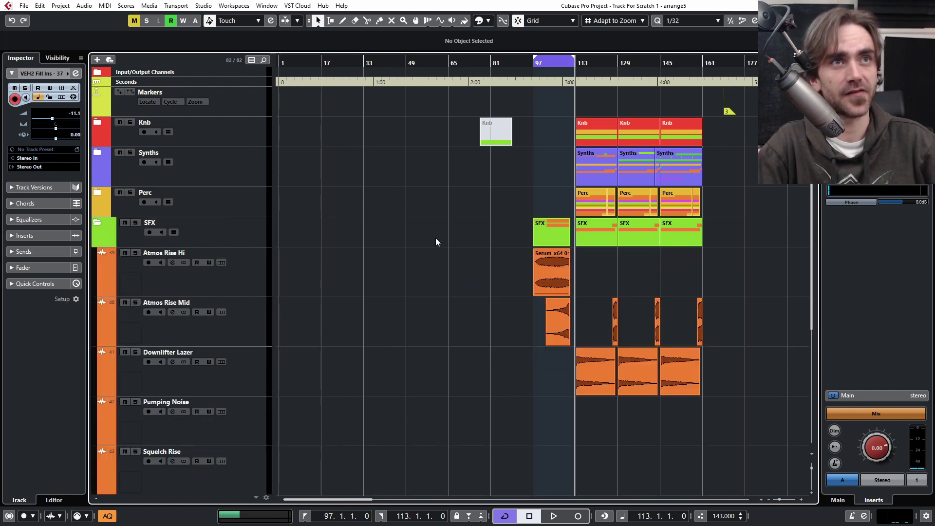
click(97, 122)
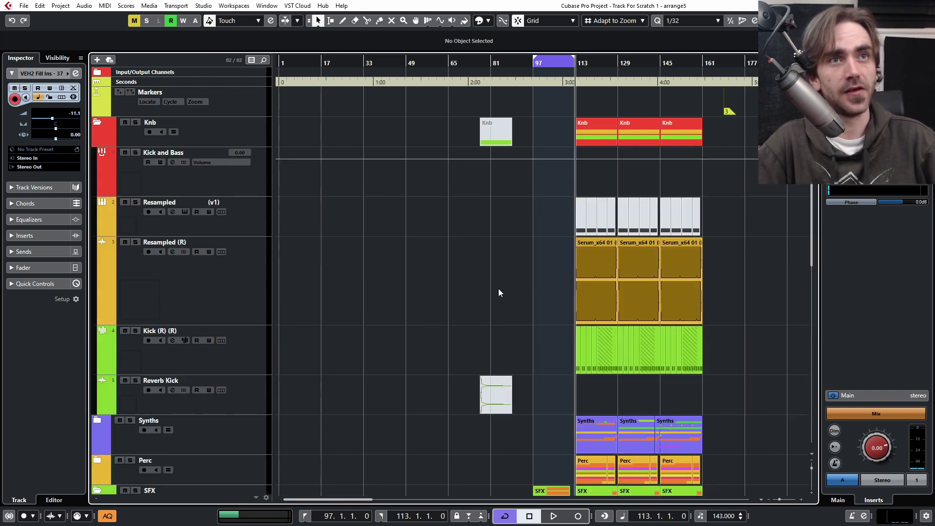
scroll(494, 272, down, 6)
scroll(495, 352, up, 3)
drag(489, 222, 549, 226)
click(520, 273)
key(7)
click(542, 225)
key(1)
scroll(547, 243, up, 3)
scroll(540, 238, up, 2)
click(525, 63)
click(463, 255)
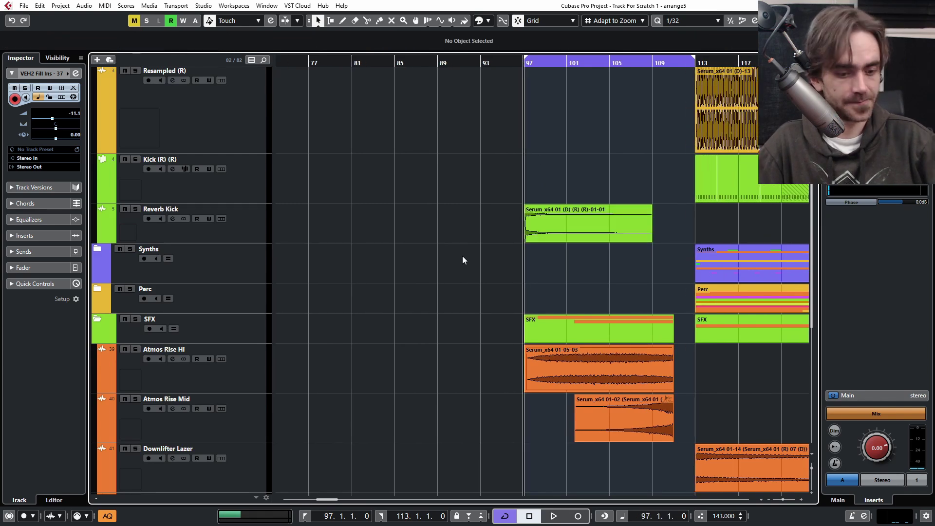
- Collapse the expanded Knb and SFX folders to return to the track overview
scroll(544, 217, right, 3)
scroll(525, 224, down, 3)
scroll(550, 311, down, 6)
scroll(449, 244, up, 10)
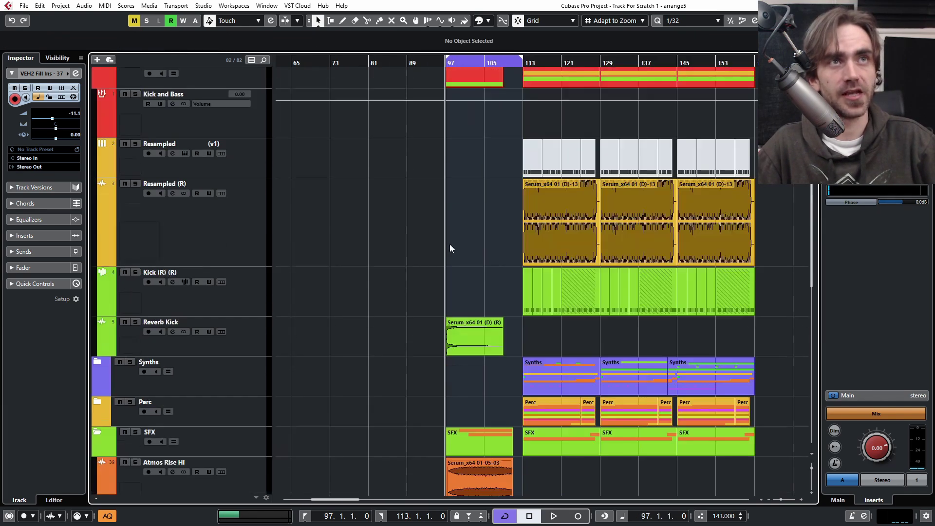
click(97, 121)
click(97, 152)
click(97, 192)
click(97, 222)
- Move the muted Hive(x64) 01 parts in the Synths Mains folder from bar 113 to bar 97, unmute them, and collapse the folders
click(97, 153)
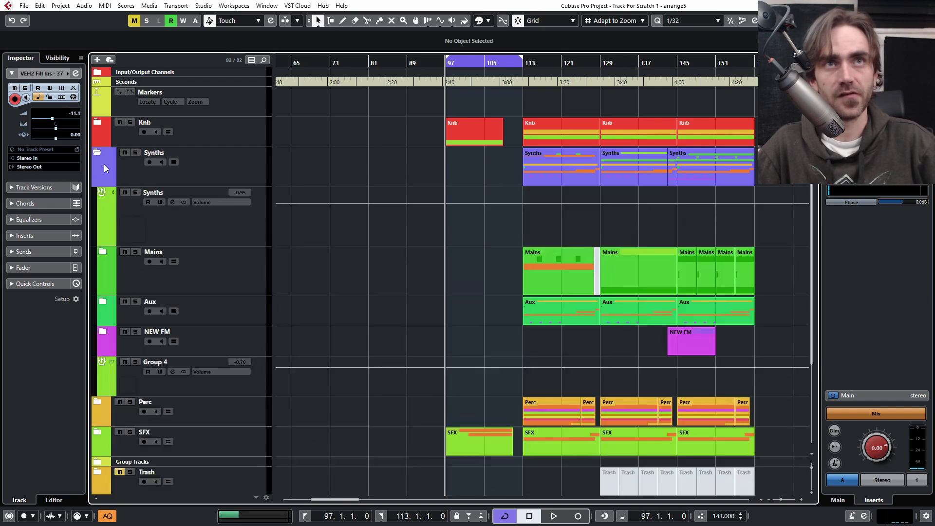
scroll(536, 337, down, 3)
click(104, 165)
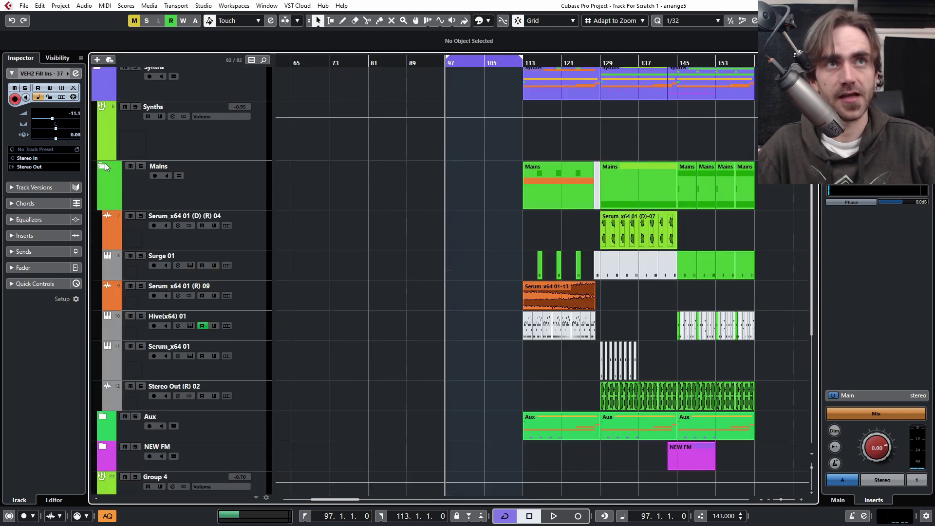
click(526, 330)
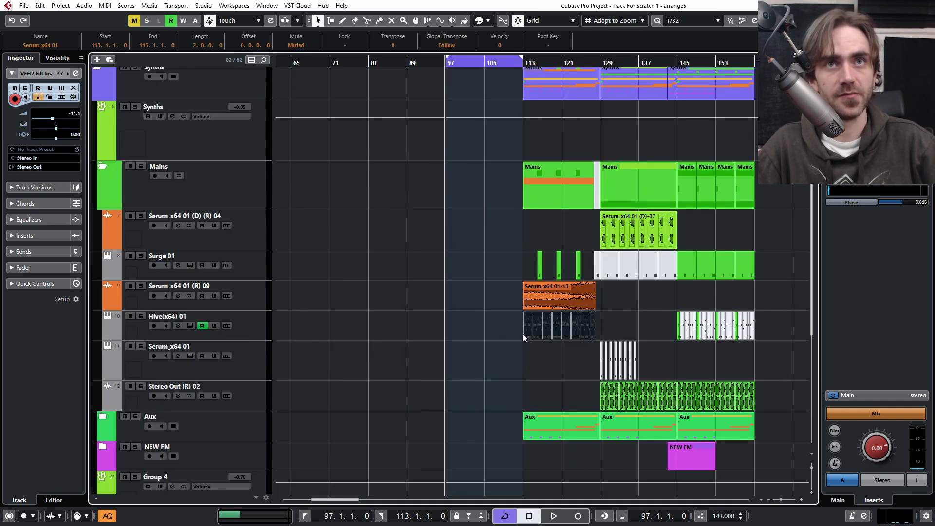
drag(525, 331, 452, 335)
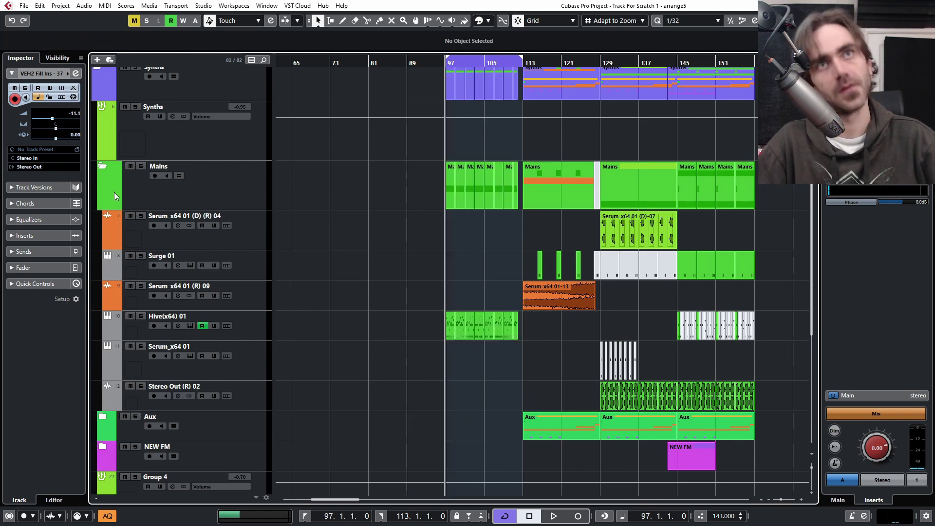
click(104, 168)
- Play the build-up from bar 97 and mute the one-bar Mains part at bar 111 in the Synths folder
key(space)
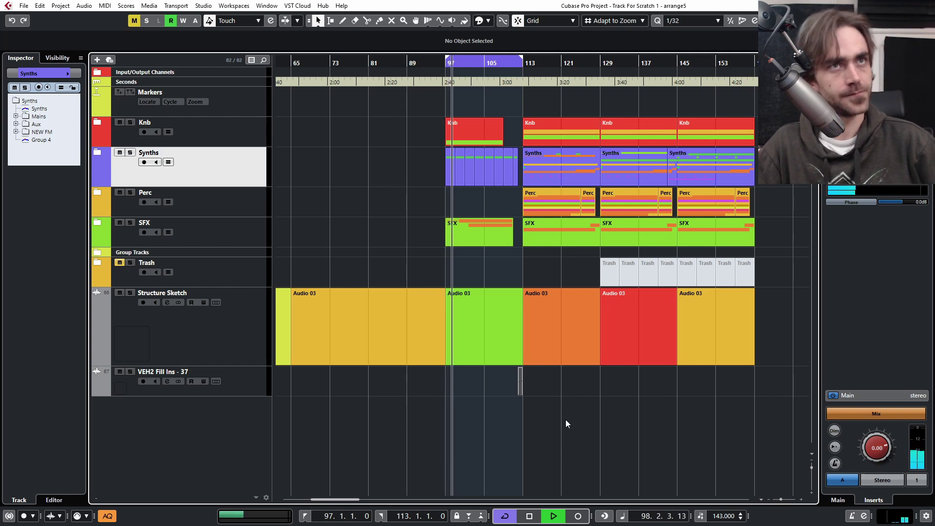
scroll(489, 404, up, 3)
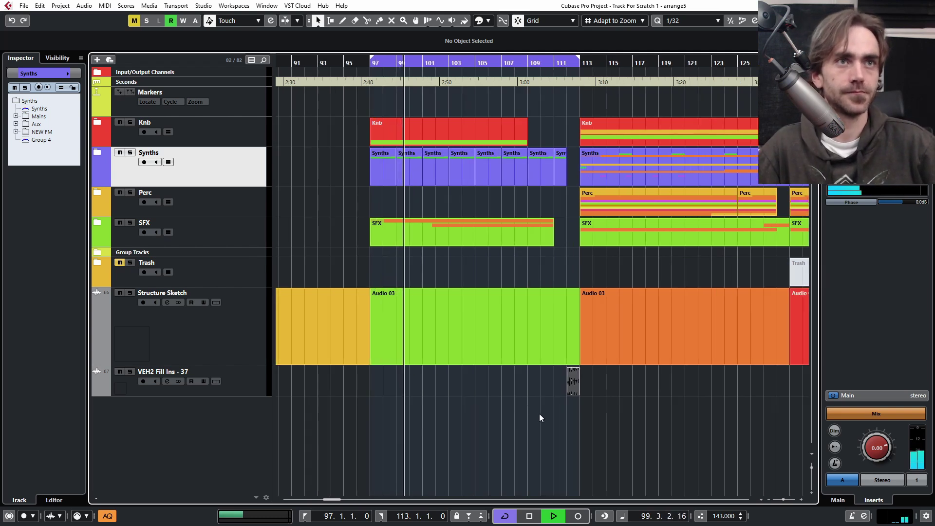
click(97, 152)
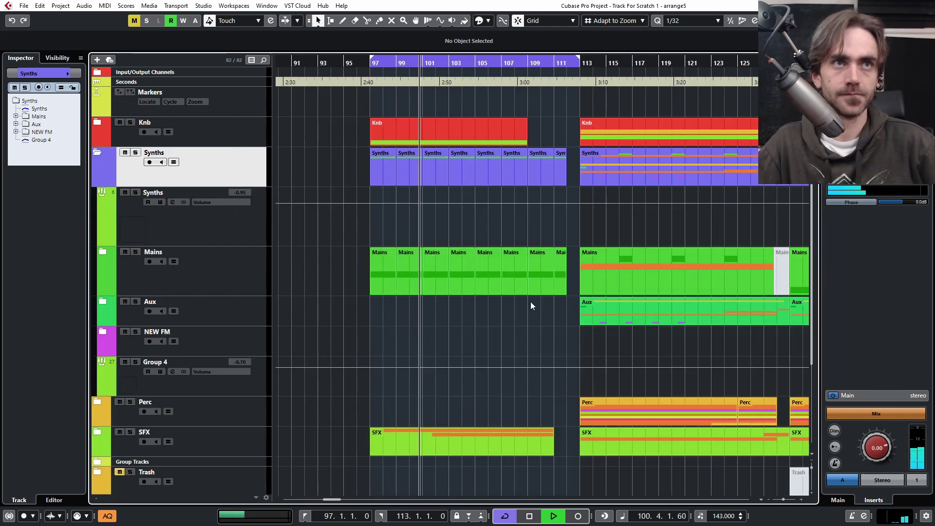
key(7)
click(561, 268)
key(1)
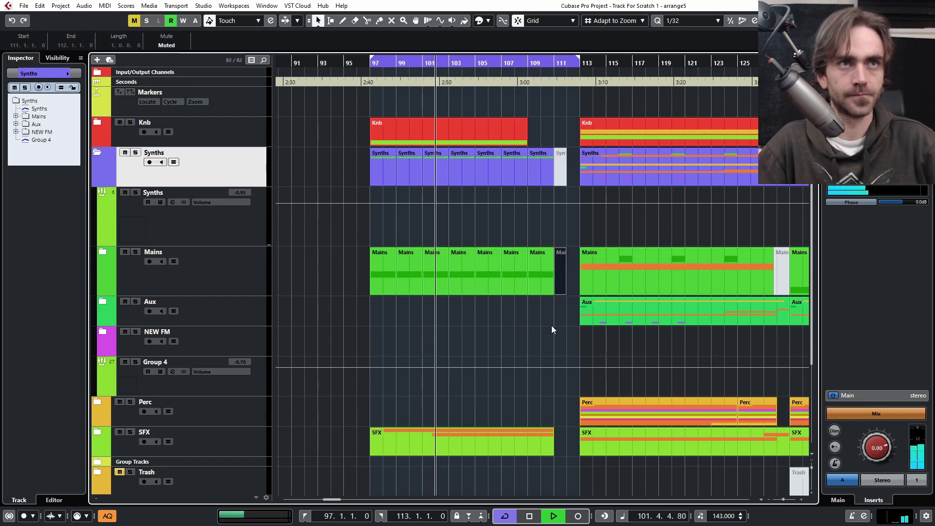
scroll(543, 330, down, 3)
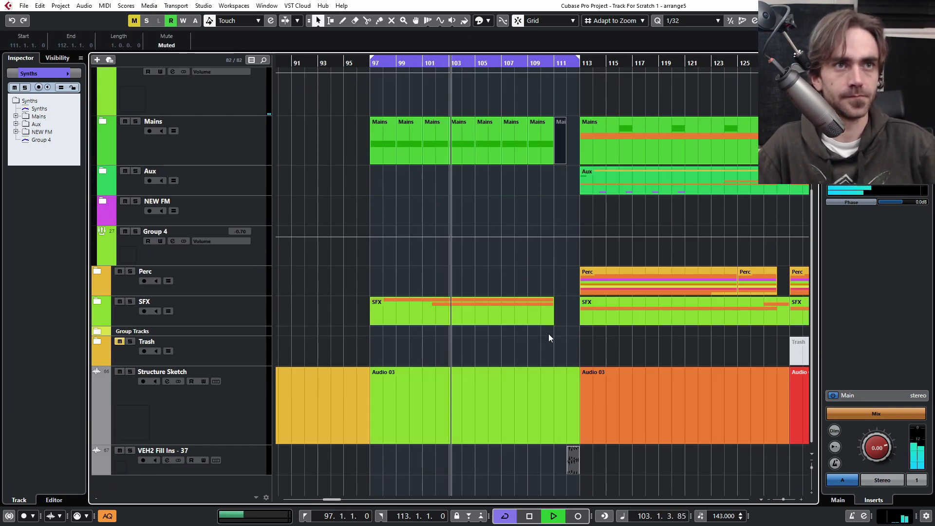
- Expand the Perc folder and copy Percs thing 1 into the build-up at bars 105 and 109, ending at bar 111
click(98, 271)
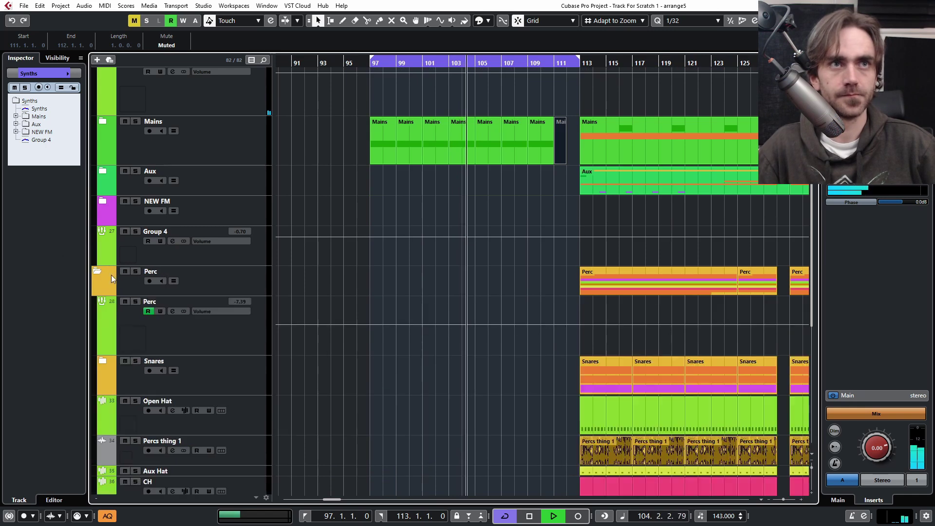
scroll(555, 352, down, 3)
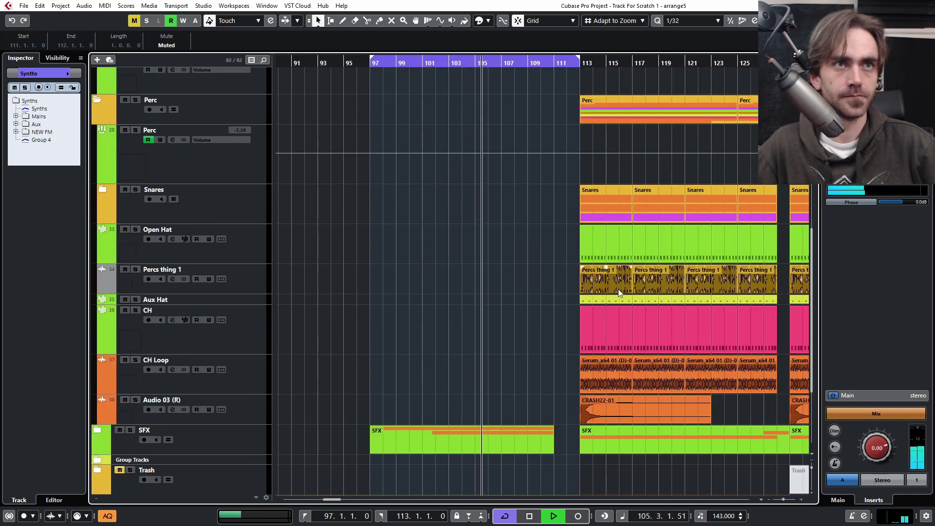
drag(608, 281, 565, 287)
drag(578, 290, 554, 291)
scroll(489, 363, right, 2)
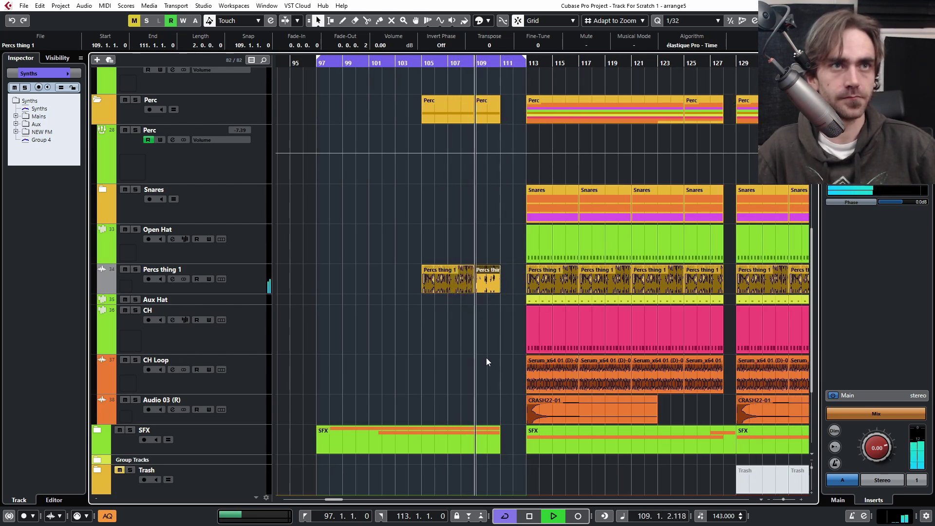
- Collapse the Perc and Synths folders to return to the track overview
scroll(464, 358, up, 4)
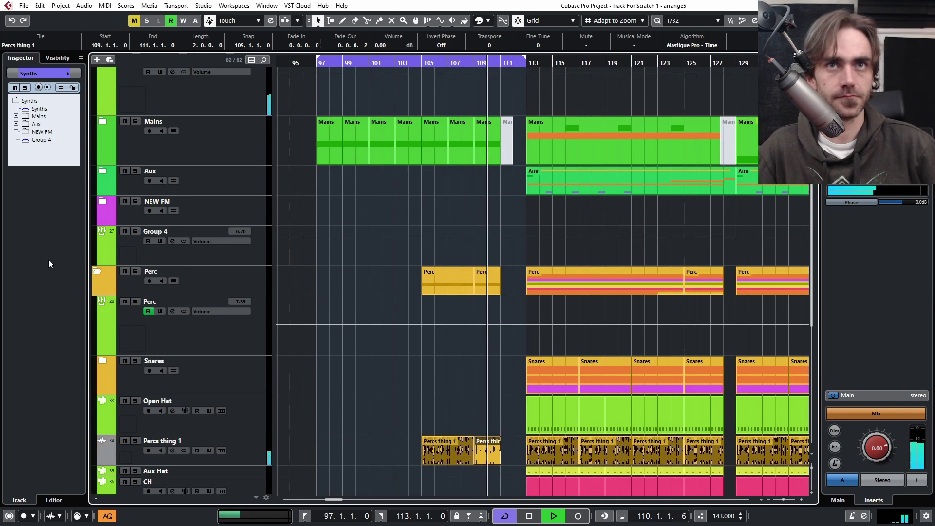
click(98, 271)
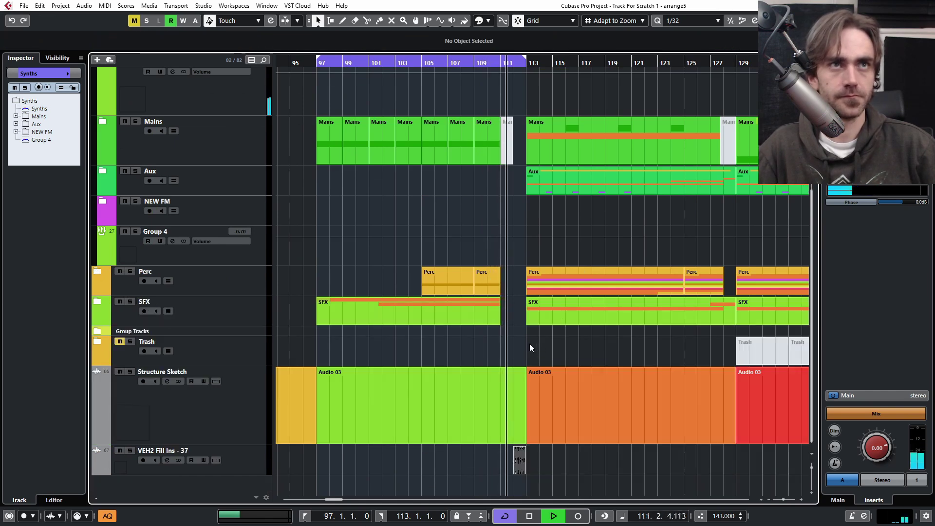
scroll(438, 317, up, 3)
click(97, 152)
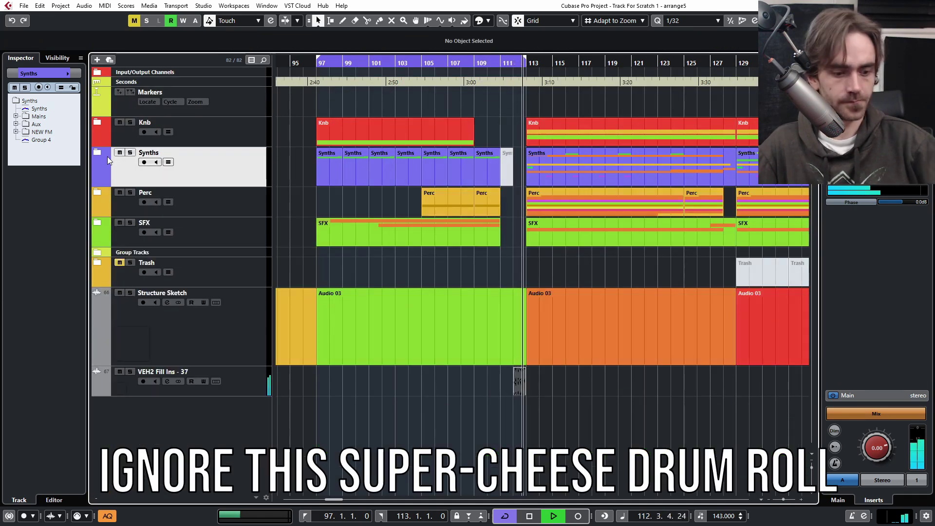
- Turn off looping, play the transition into the drop at bar 113, and restart playback from bar 97
key(KP_Divide)
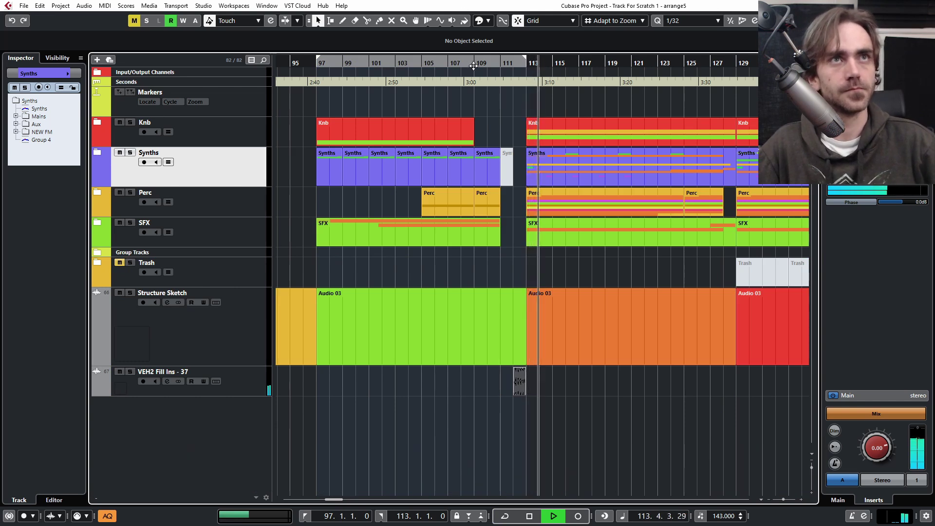
drag(469, 63, 459, 62)
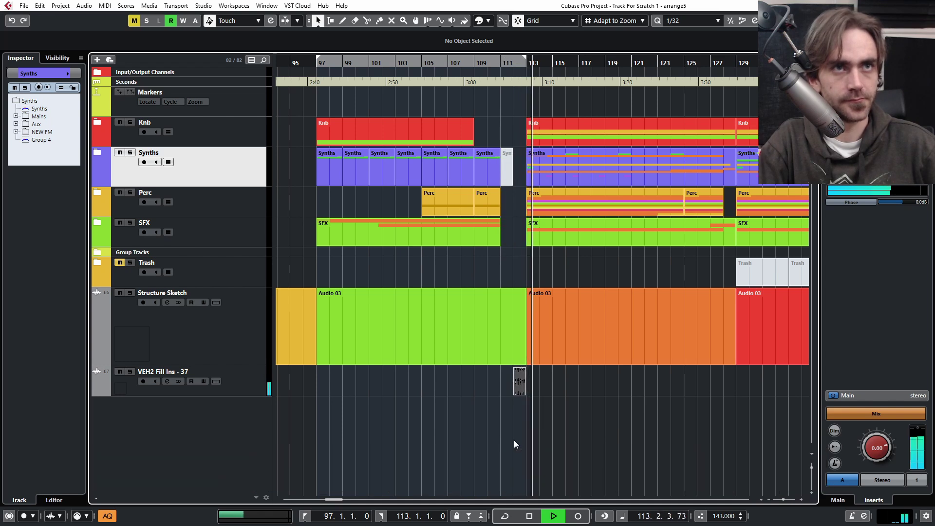
scroll(526, 431, down, 3)
key(h)
key(h)
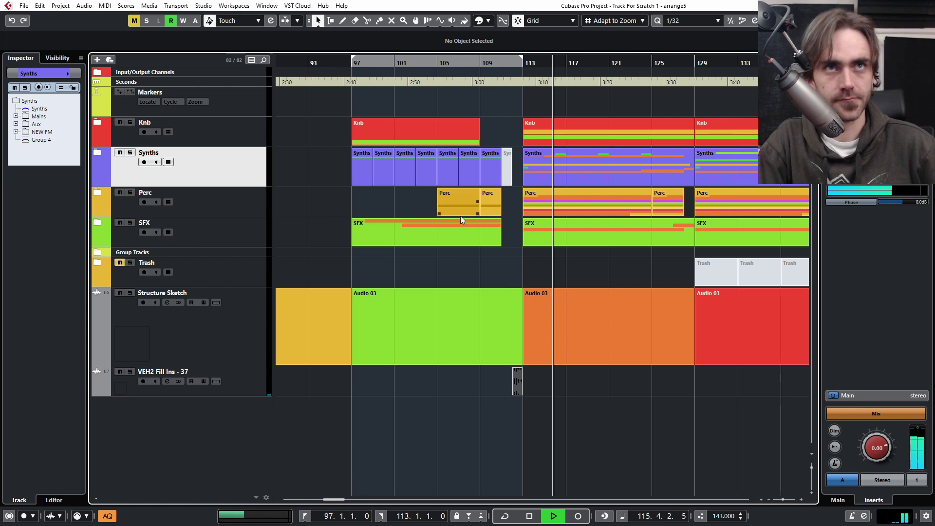
click(352, 64)
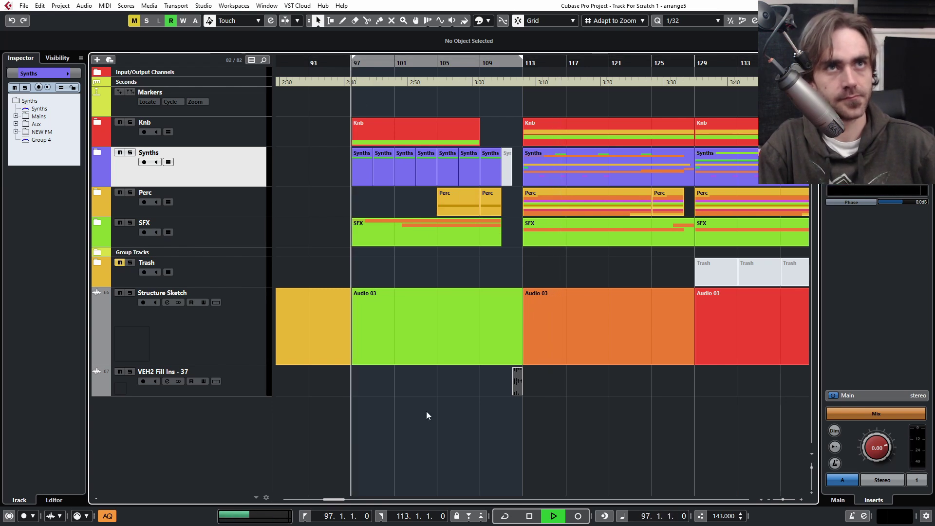
key(g)
key(g)
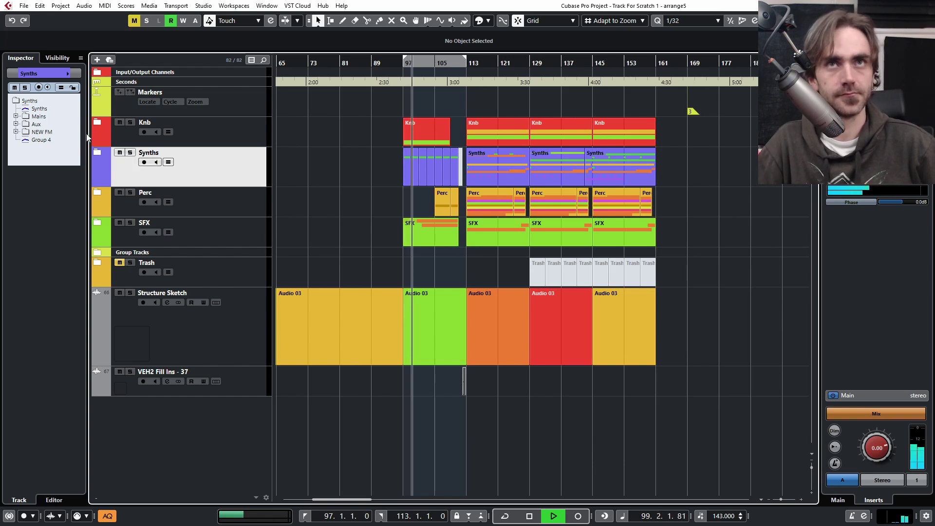
- Expand the SFX folder, look through its riser and downlifter tracks during playback, and collapse it
click(99, 222)
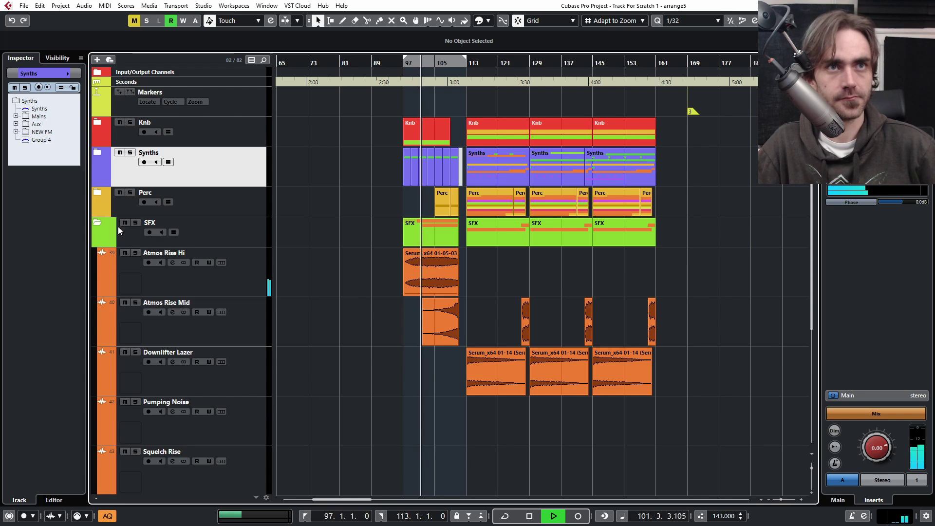
scroll(453, 295, down, 5)
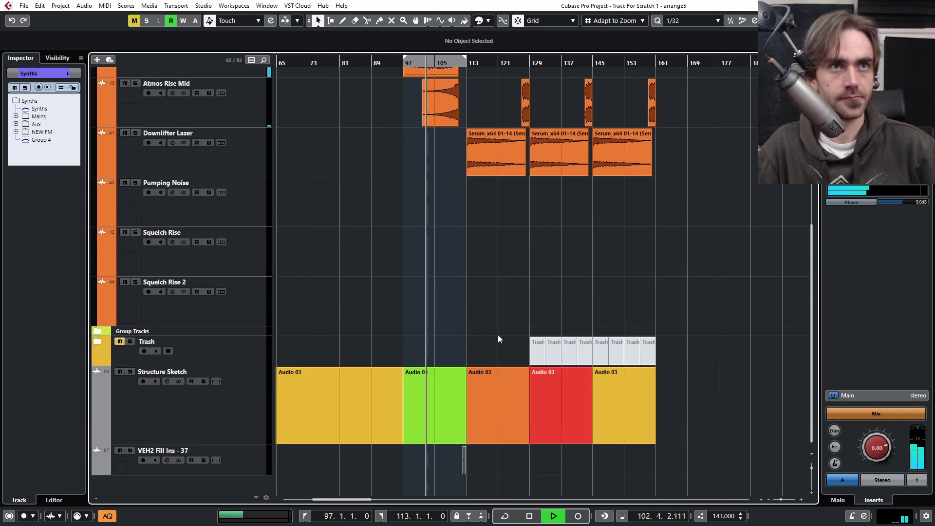
scroll(279, 202, up, 5)
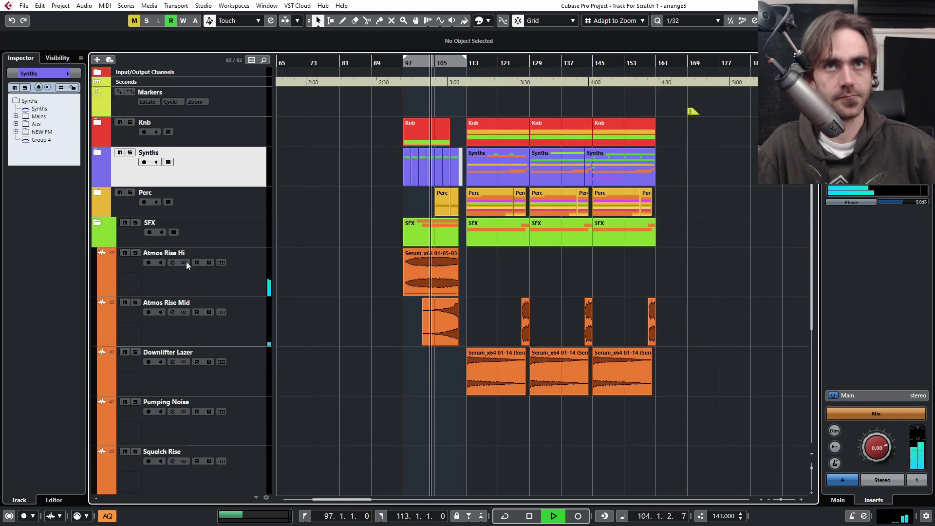
click(96, 223)
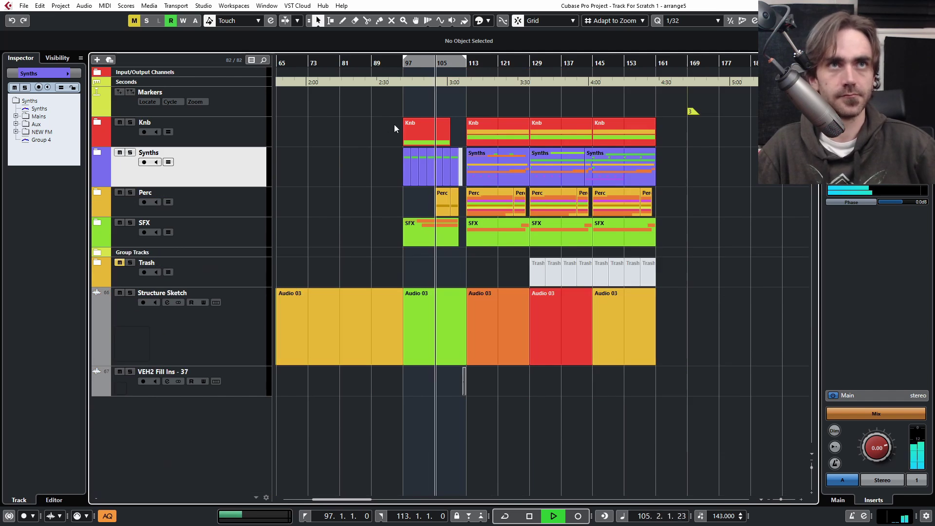
- Stop playback and copy the Knb part from the drop at bar 113 into the section between bars 33 and 65
key(space)
scroll(520, 166, left, 5)
scroll(520, 166, left, 2)
alt+drag(748, 125, 506, 126)
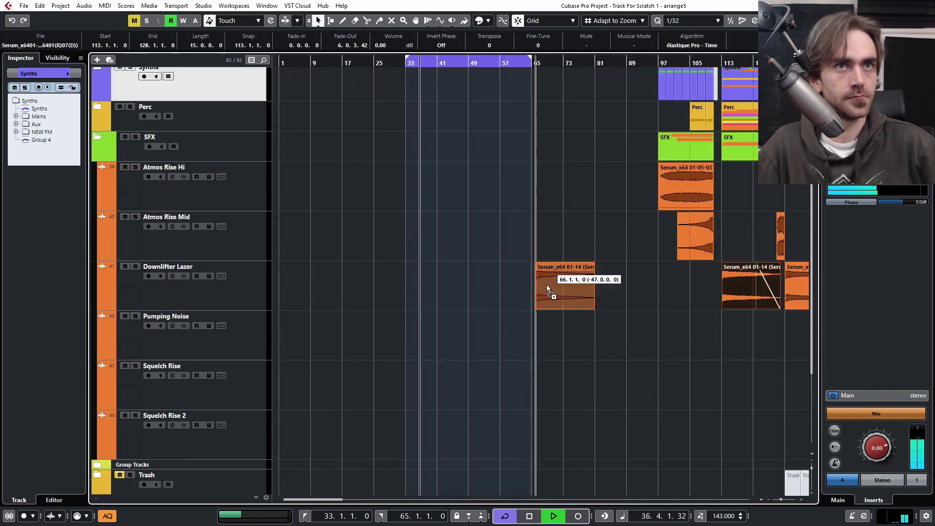
- Copy the Downlifter Lazer part from bar 113 to bar 33 and place chopped Atmos Rise Hi and Mid events leading up to bar 52
scroll(535, 272, right, 5)
click(691, 277)
scroll(279, 232, left, 3)
drag(279, 232, 457, 243)
scroll(350, 239, up, 4)
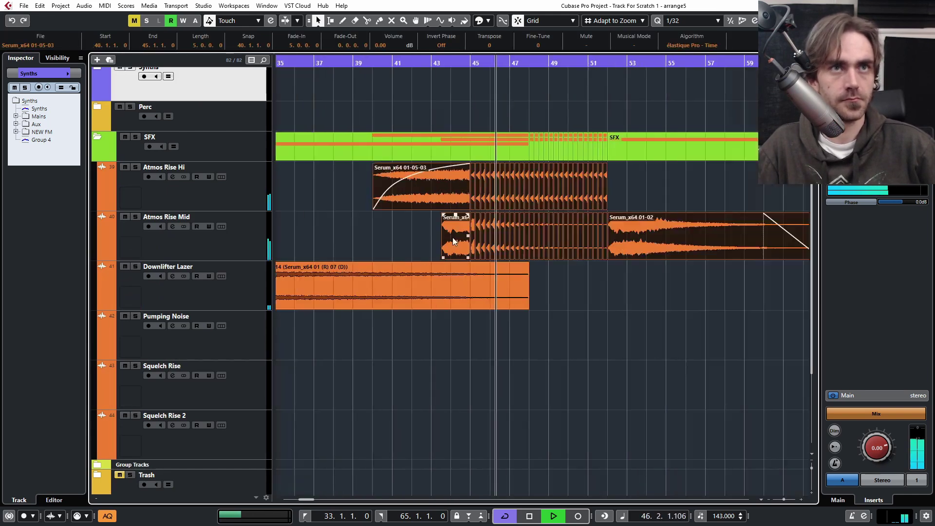
- Position the eight-bar Atmos Rise Mid tail at bar 56 and trim the Atmos Rise and Knb parts to end at bar 64
scroll(536, 292, up, 3)
scroll(577, 332, up, 2)
drag(577, 332, 654, 336)
scroll(651, 346, right, 2)
scroll(651, 345, right, 2)
drag(471, 282, 627, 275)
scroll(627, 276, right, 3)
drag(710, 343, 653, 343)
drag(670, 143, 652, 143)
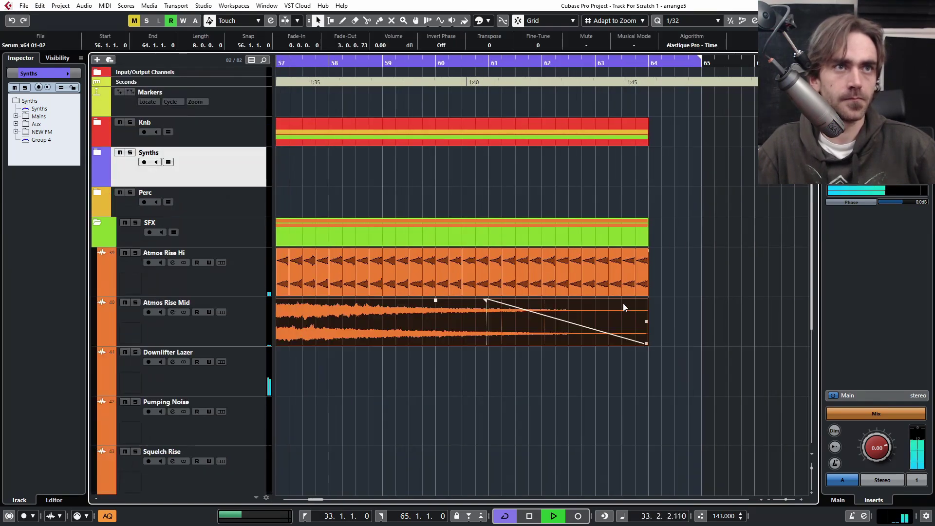
- Extend the end of the Kick (R) (R) part in the Knb folder slightly past bar 64
click(641, 271)
double_click(125, 131)
key(g)
drag(657, 371, 665, 371)
scroll(686, 381, left, 1)
click(686, 381)
key(g)
key(g)
key(g)
key(g)
- Expand the Knb folder and delete the unneeded MIDI parts on the Resampled (v1) track
scroll(445, 258, down, 5)
scroll(445, 258, up, 5)
key(g)
key(g)
key(g)
key(h)
key(h)
key(h)
click(97, 123)
scroll(466, 361, up, 3)
scroll(466, 361, down, 3)
click(444, 177)
key(Delete)
scroll(454, 220, up, 3)
key(Delete)
drag(438, 218, 332, 213)
key(Delete)
drag(448, 201, 752, 222)
key(Delete)
scroll(606, 217, down, 3)
key(g)
scroll(584, 210, right, 3)
drag(386, 215, 698, 224)
key(Delete)
- Collapse the Knb folder and duplicate the eight-bar Knb part at bar 33 to fill bars 41 to 49
key(g)
scroll(722, 226, right, 2)
scroll(463, 227, left, 1)
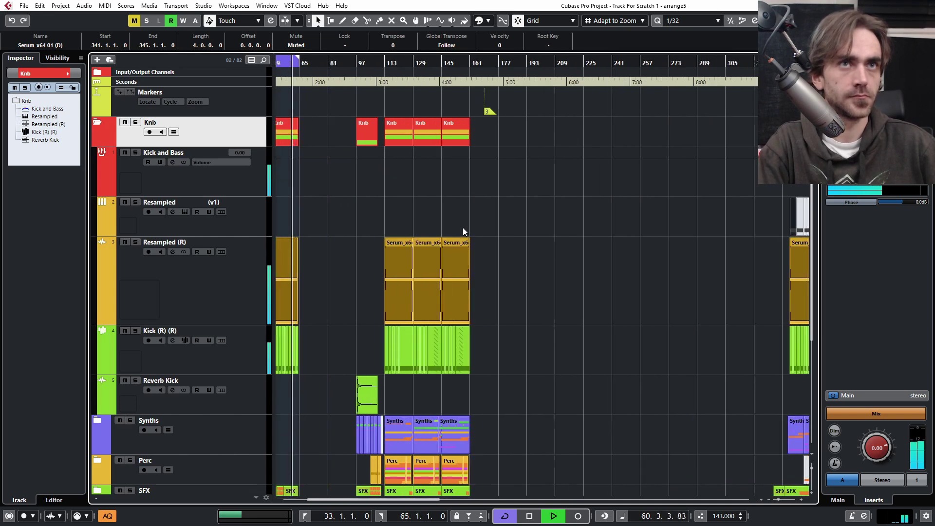
scroll(478, 219, up, 2)
scroll(495, 211, left, 3)
scroll(382, 224, up, 3)
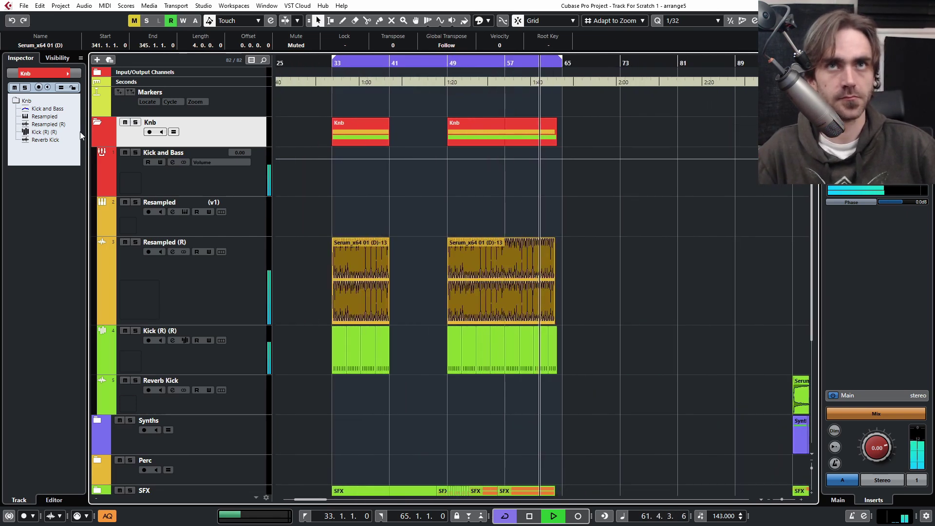
click(99, 123)
click(368, 144)
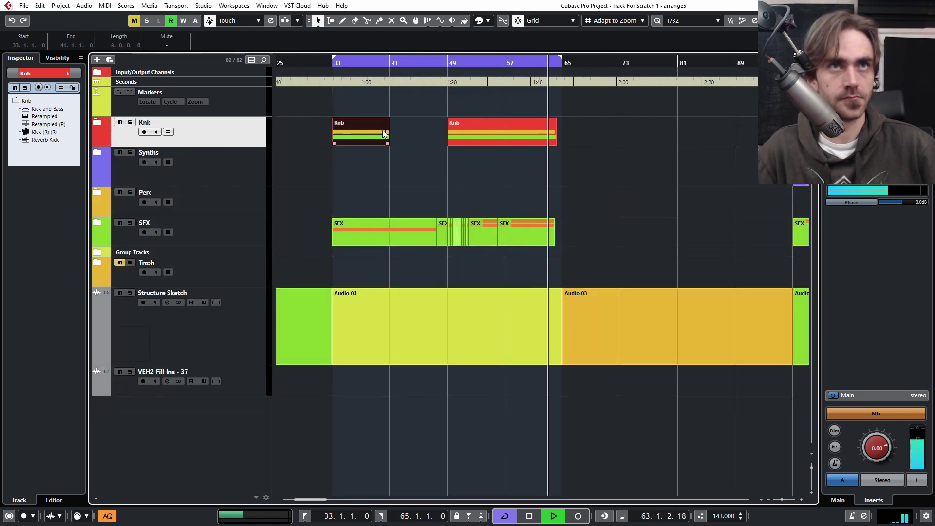
key(ctrl+d)
click(559, 214)
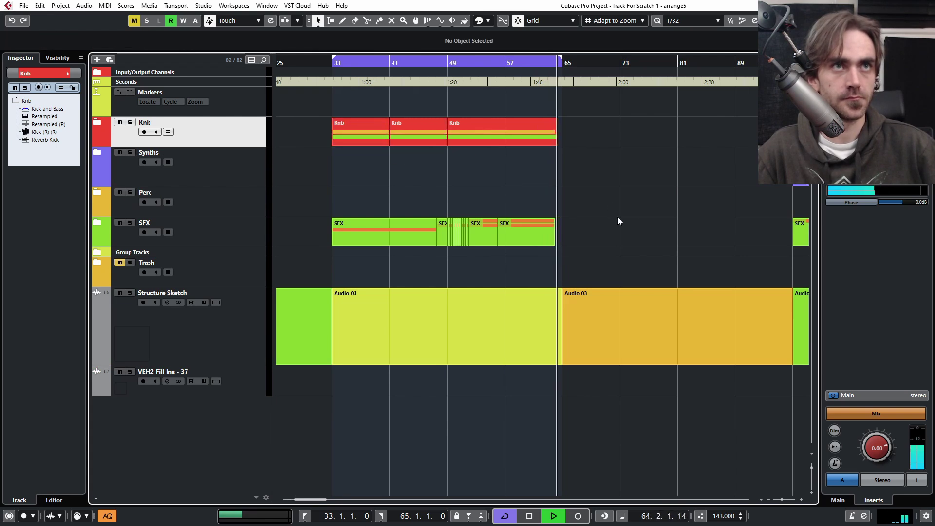
- Play through the section starting at bar 33, stop playback, and return the playhead to bar 33
scroll(620, 214, down, 1)
scroll(620, 223, down, 4)
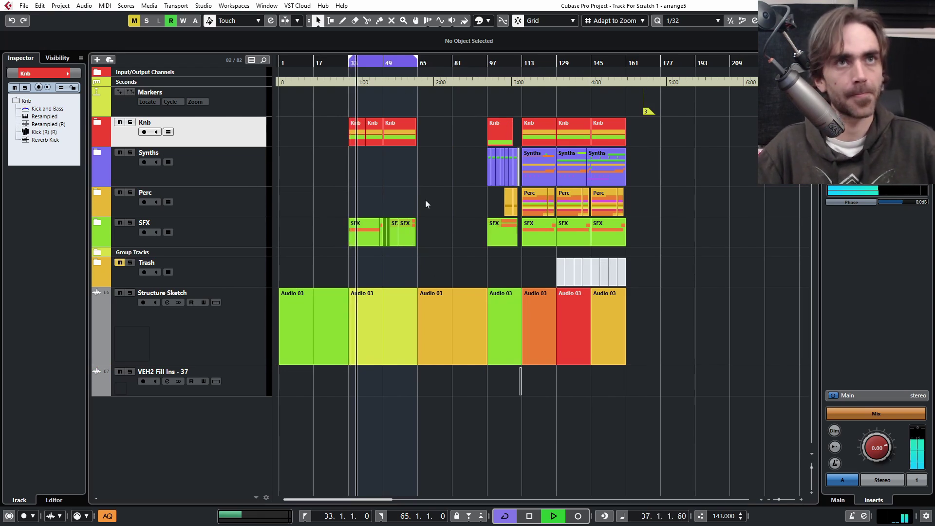
scroll(399, 178, up, 2)
drag(390, 184, 491, 172)
key(space)
key(space)
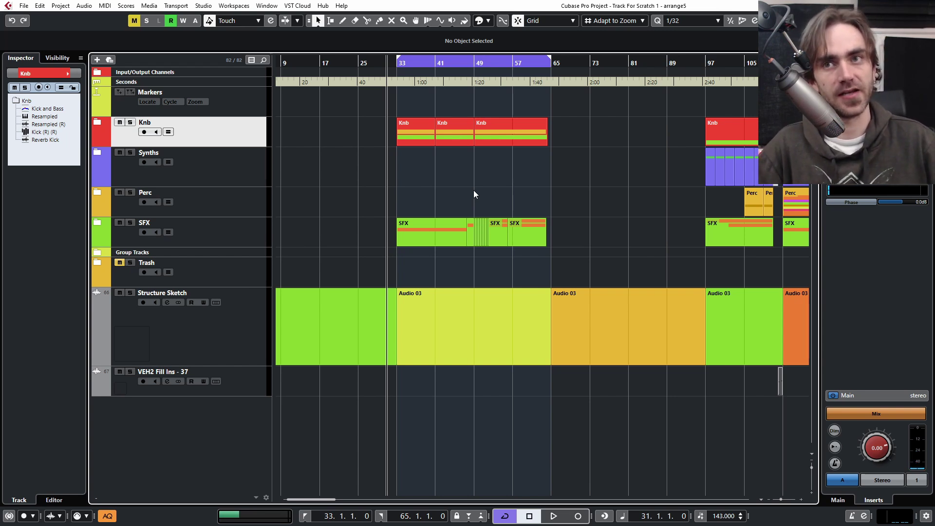
scroll(473, 186, up, 1)
scroll(467, 185, right, 1)
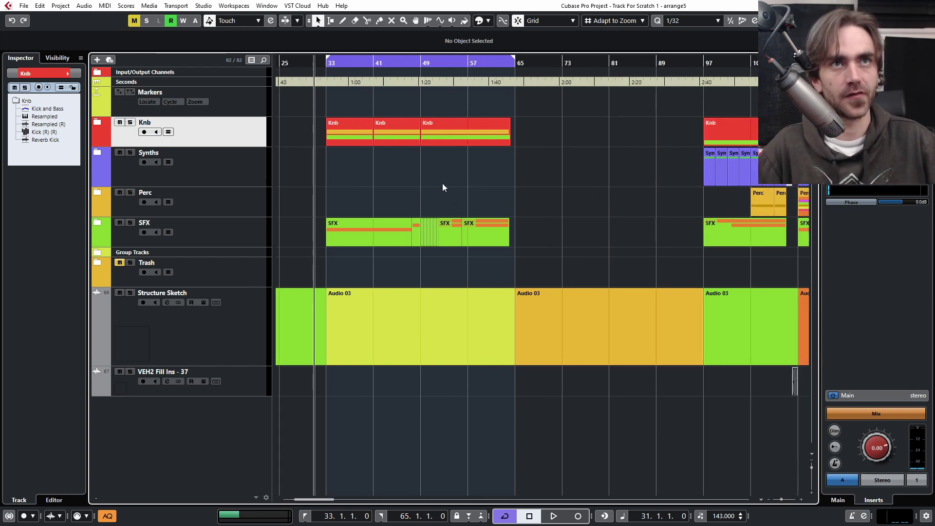
click(330, 63)
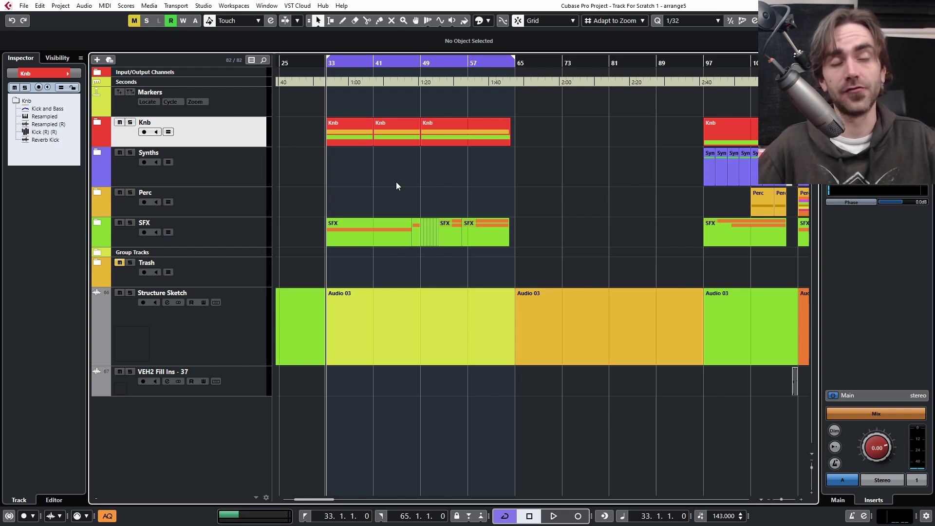
- Expand the Synths folder and its Mains subfolder to reach the individual synth tracks
click(97, 153)
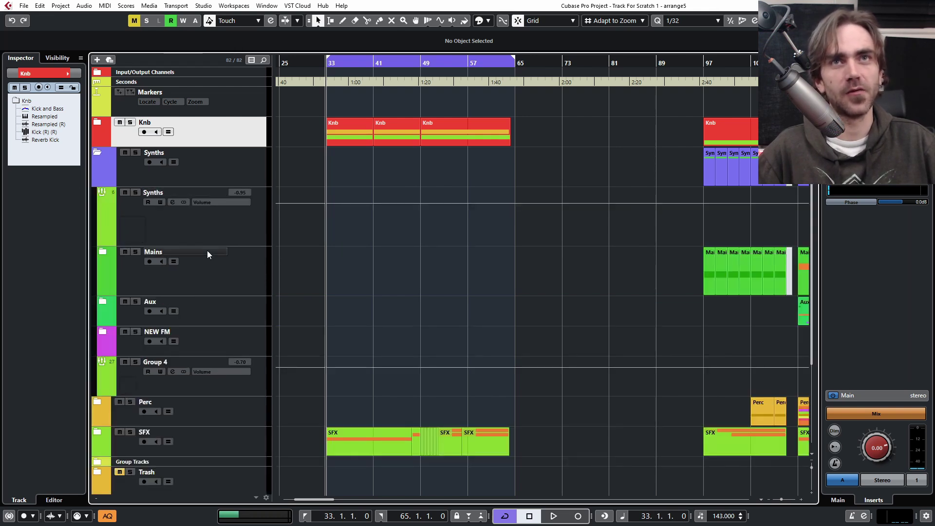
scroll(508, 297, right, 3)
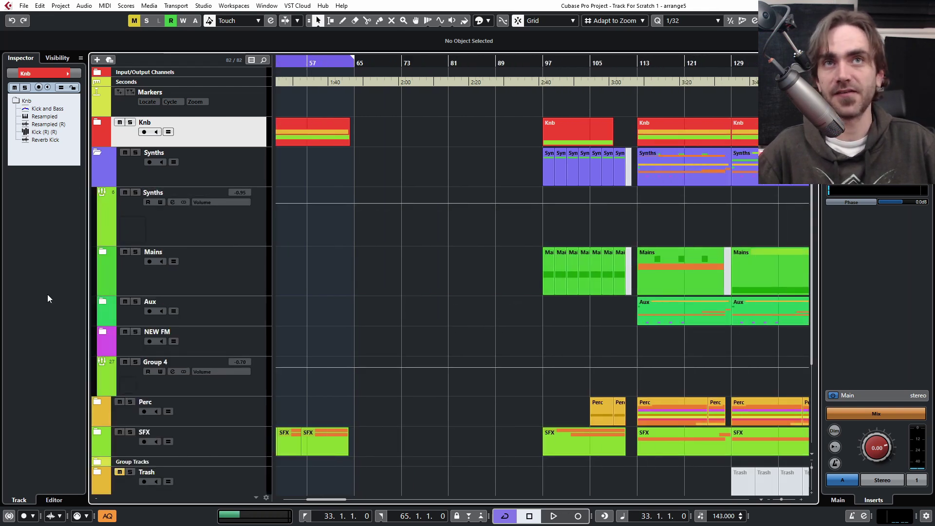
click(103, 251)
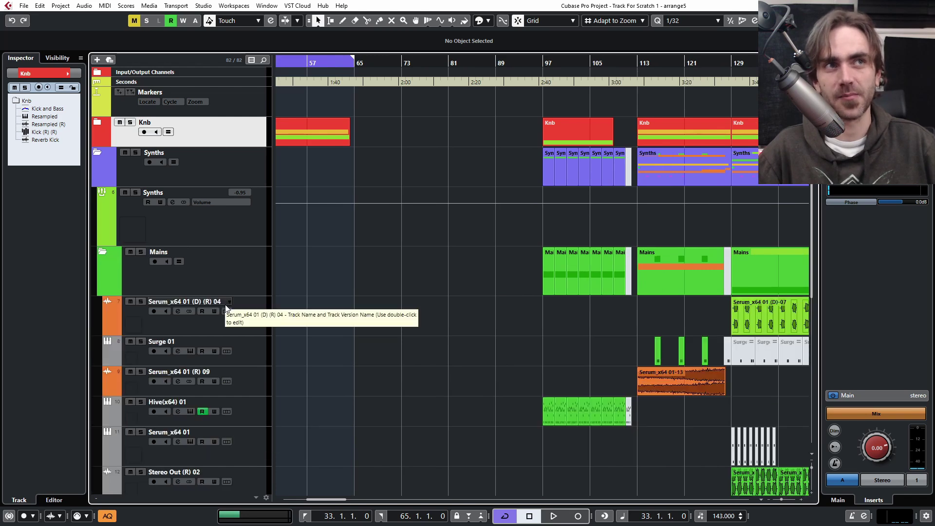
scroll(600, 410, left, 1)
scroll(546, 385, down, 1)
scroll(455, 384, down, 2)
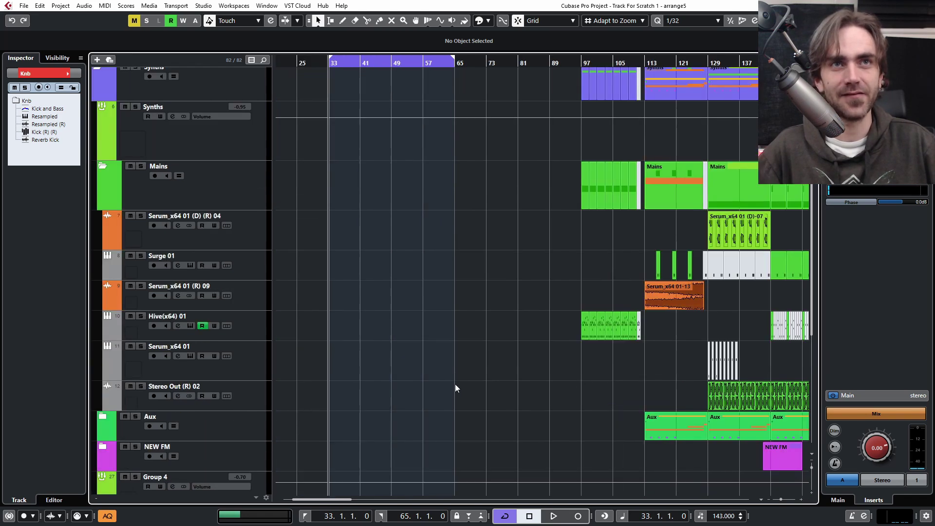
- Try copying the four-bar Stereo Out (R) 02 event from bar 129 to bar 39, and undo the copy
drag(713, 400, 357, 403)
scroll(370, 399, down, 4)
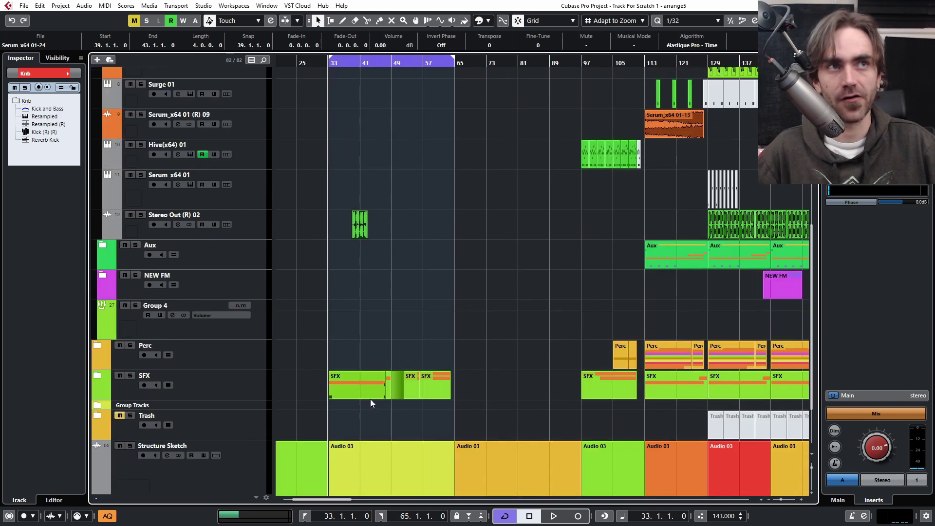
scroll(655, 238, up, 5)
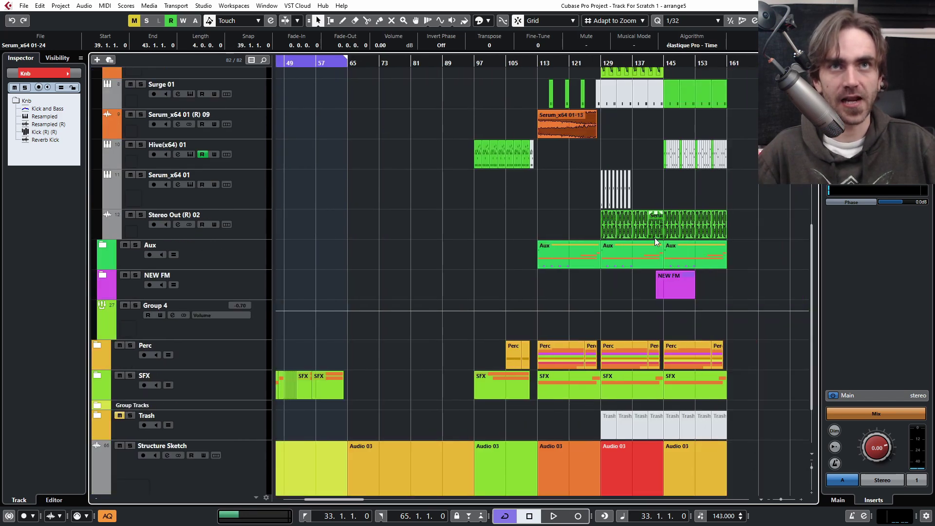
scroll(383, 225, down, 5)
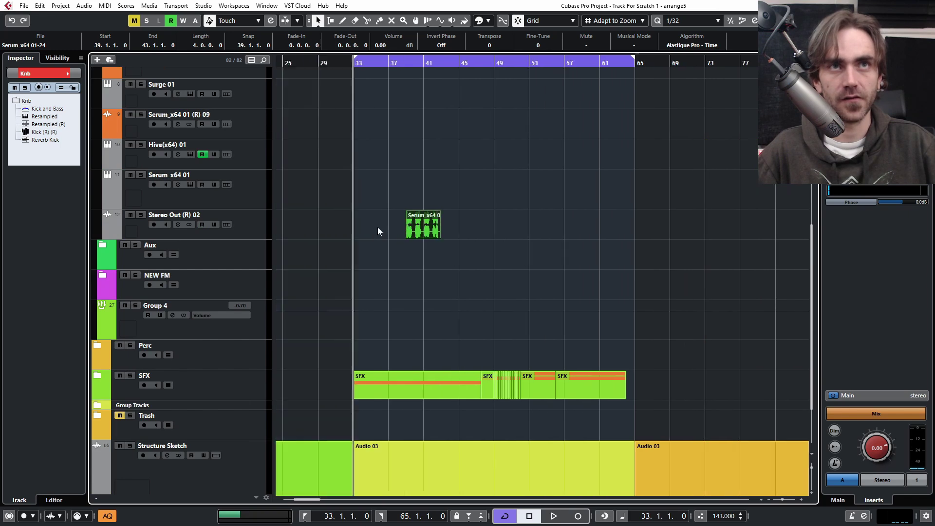
scroll(555, 203, up, 2)
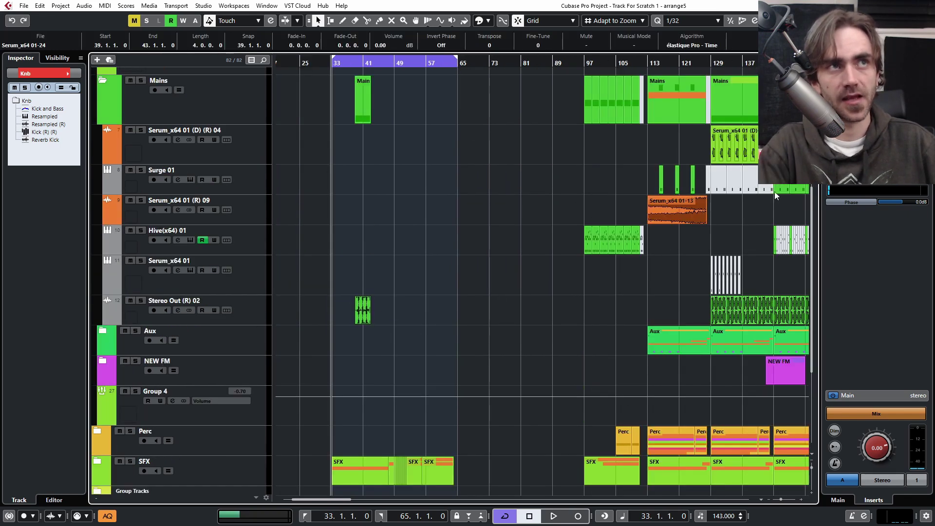
key(ctrl+z)
scroll(761, 226, right, 3)
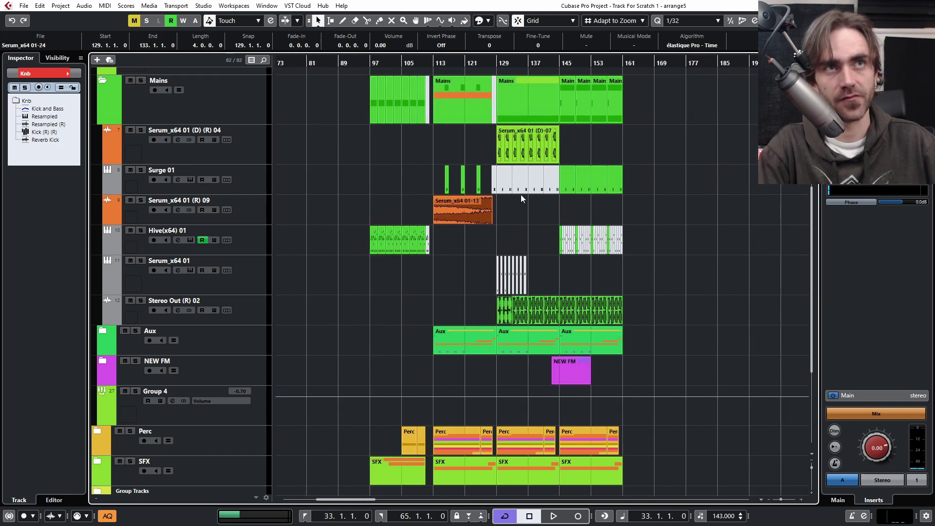
- Clear the muted Surge 01 events between about bar 128 and bar 145
drag(488, 176, 546, 188)
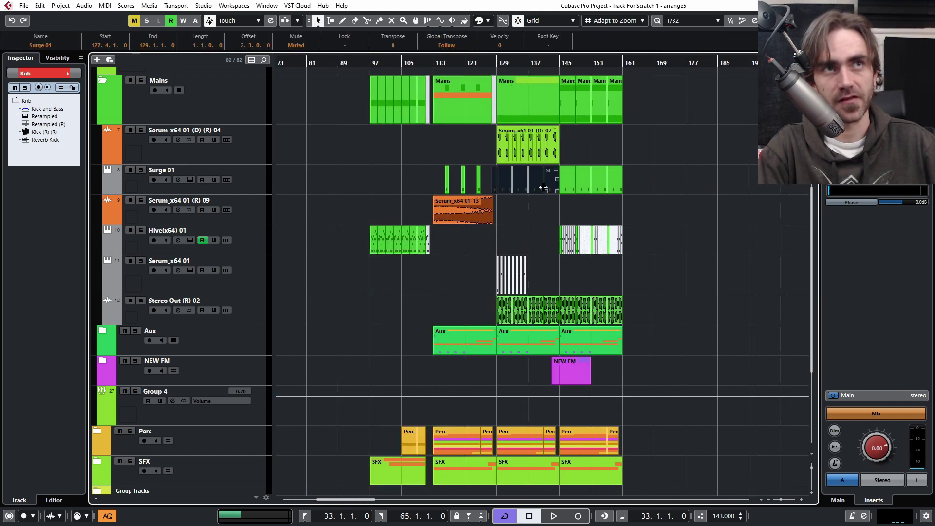
click(475, 282)
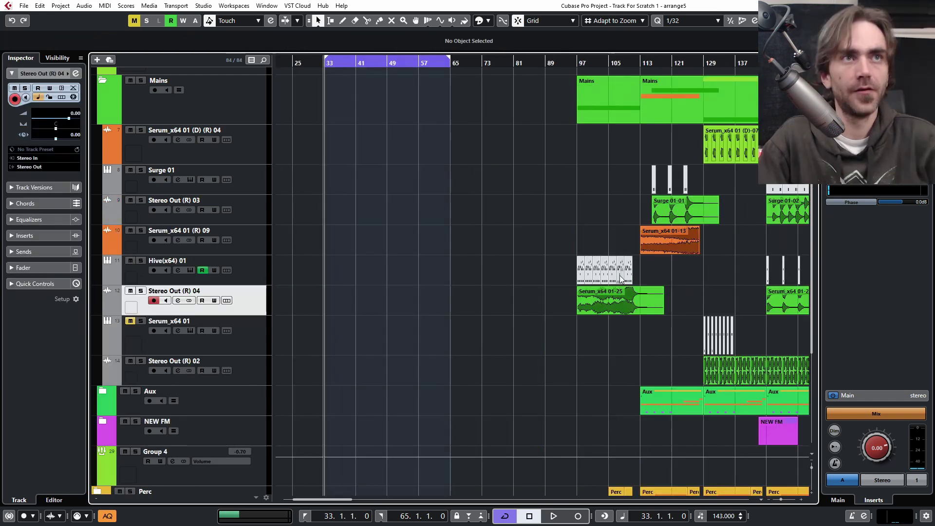
- Copy the Surge 01-01 event on the Stereo Out (R) 03 track to bar 33
key(g)
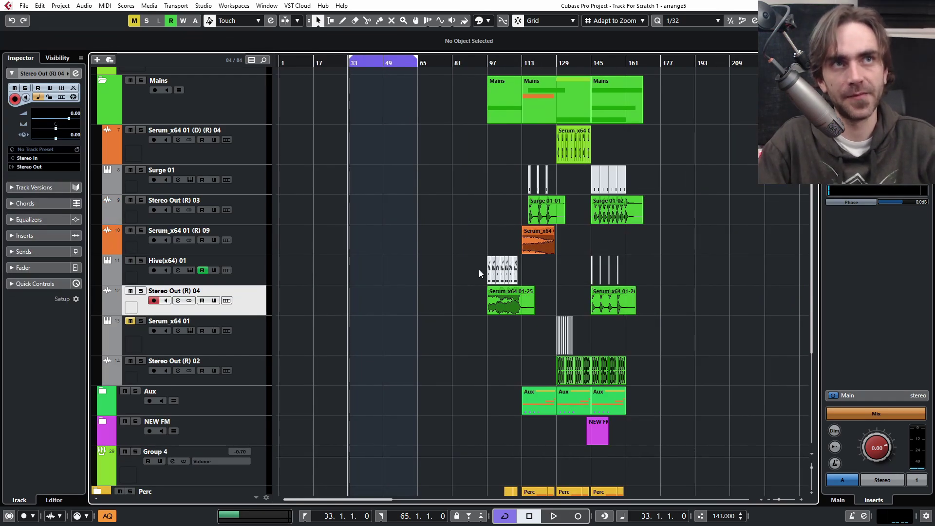
scroll(478, 270, up, 3)
scroll(578, 299, up, 3)
scroll(598, 293, down, 5)
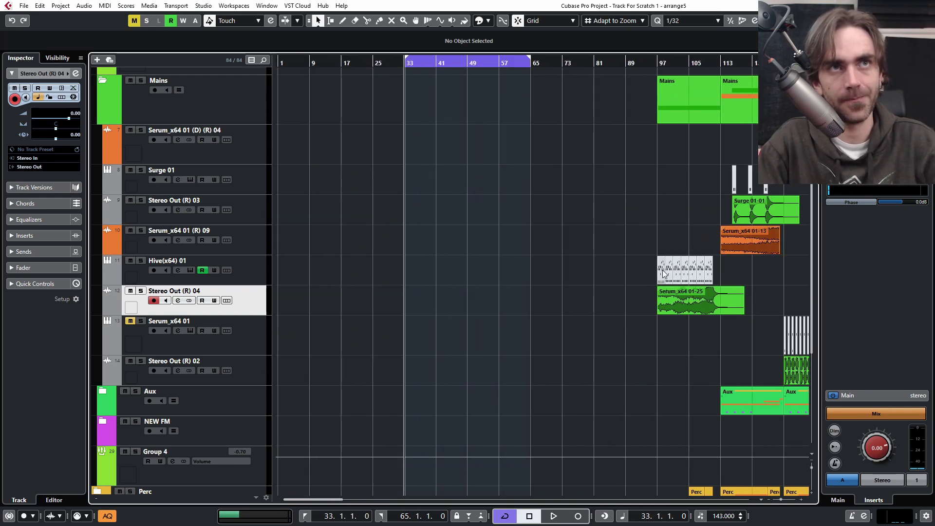
scroll(667, 285, right, 3)
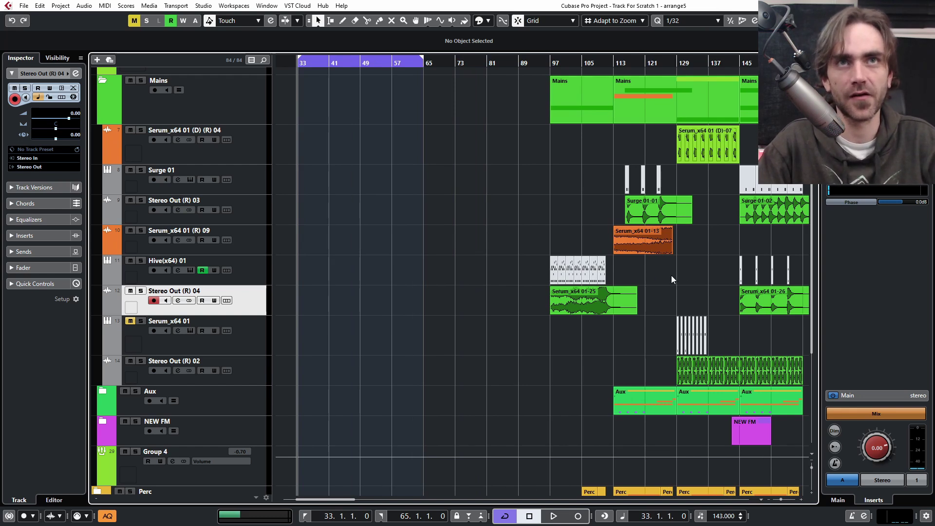
click(259, 268)
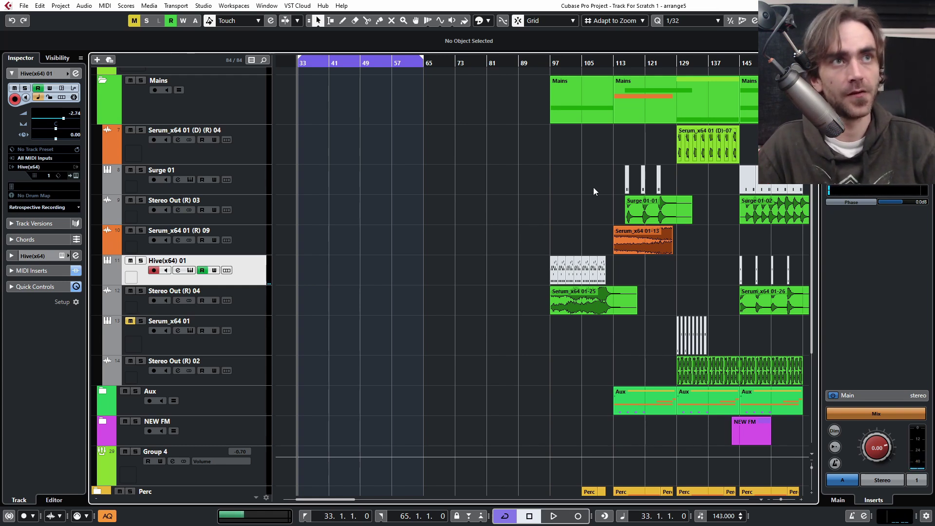
drag(649, 212, 321, 212)
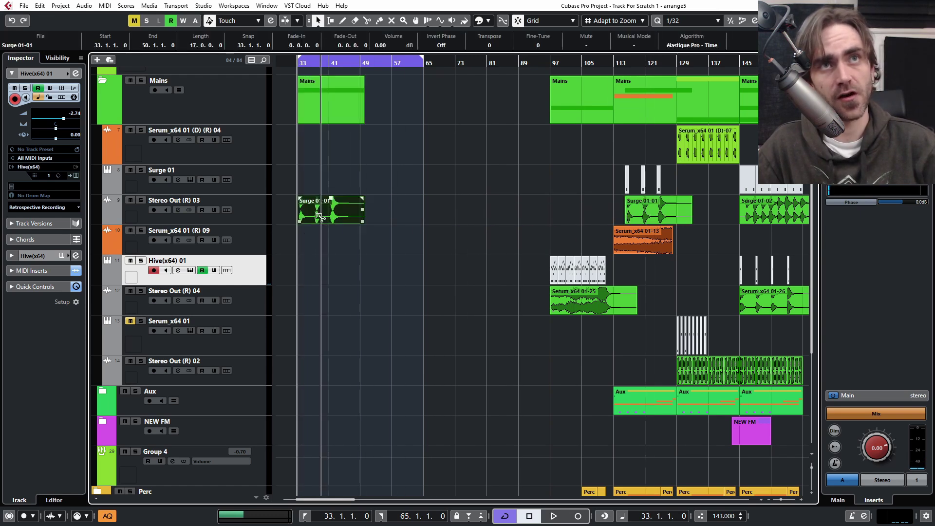
- Split the copied Surge 01-01 event at bar 41 and delete the portion before the cut
key(h)
key(h)
key(h)
key(h)
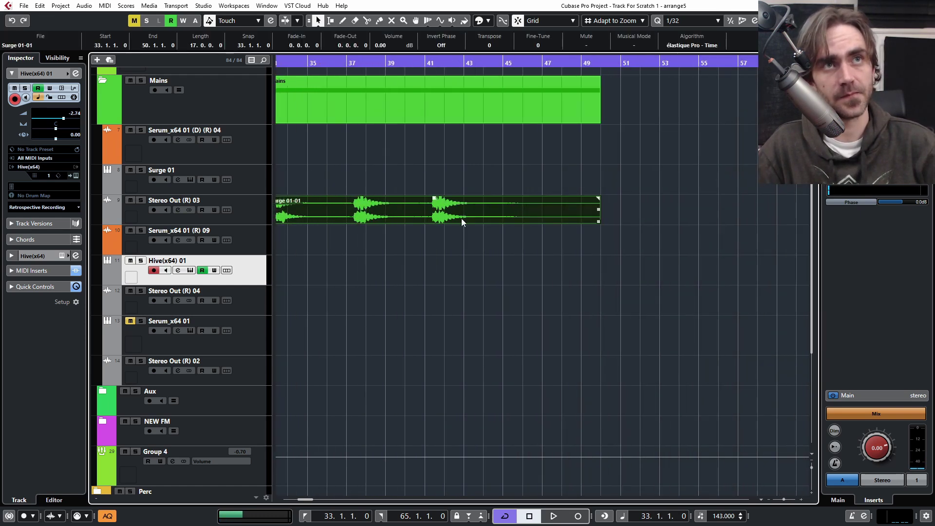
scroll(589, 236, left, 2)
click(367, 21)
click(532, 215)
key(1)
click(491, 212)
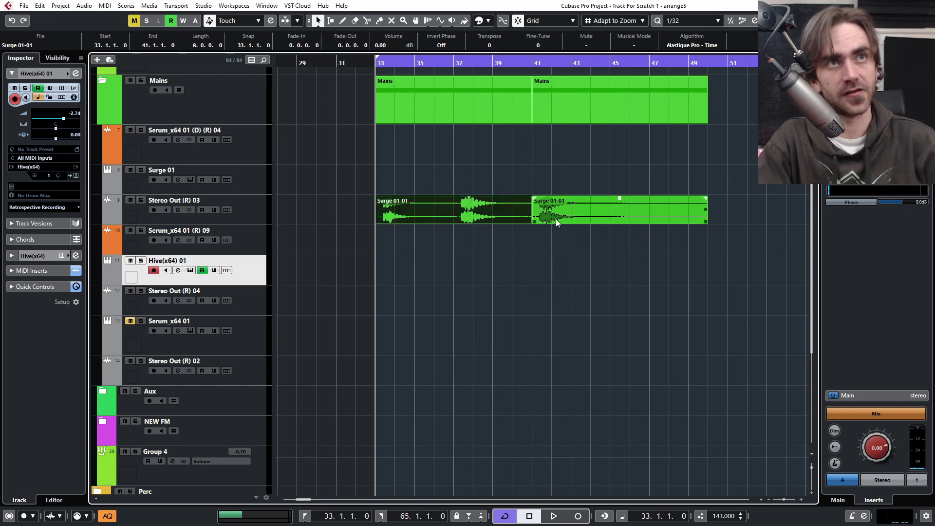
click(530, 221)
key(Delete)
- Trim the remaining Surge 01-01 event's start to 41.2.3 and convert the event to a part
scroll(536, 219, up, 10)
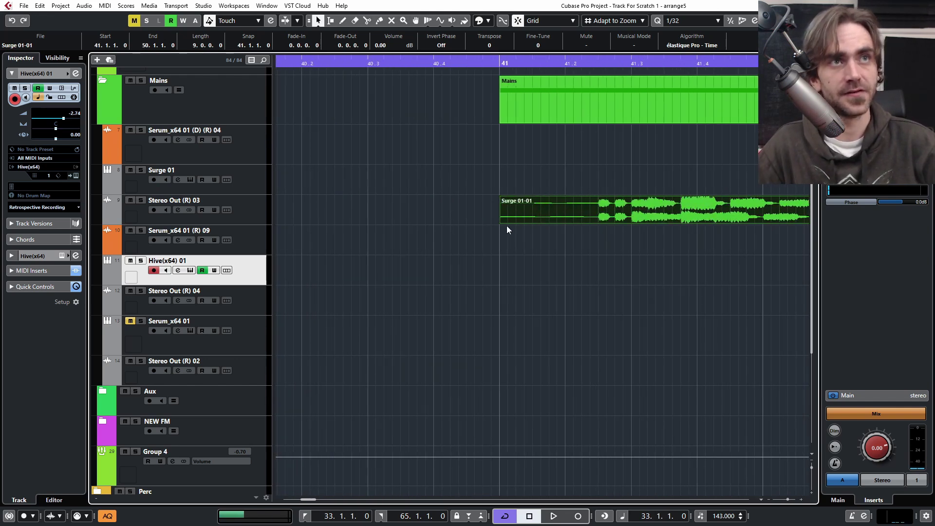
drag(502, 220, 598, 227)
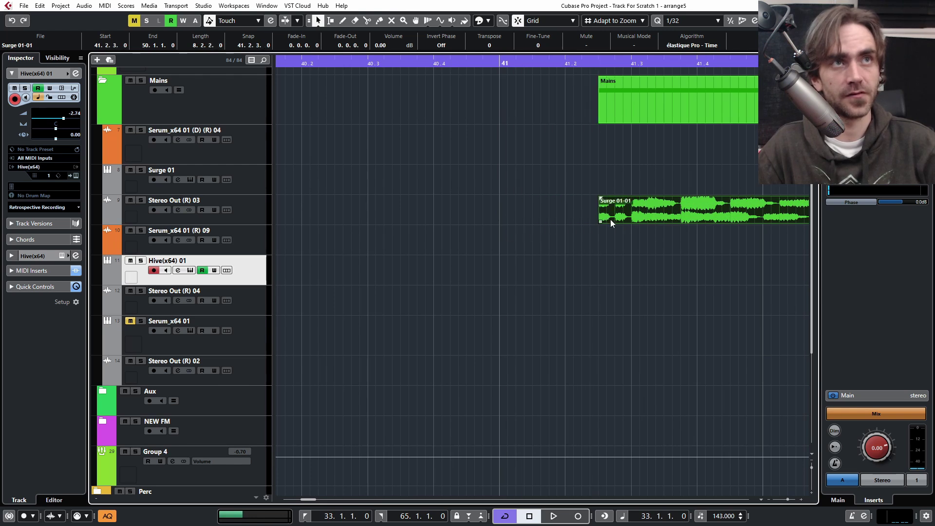
right_click(617, 213)
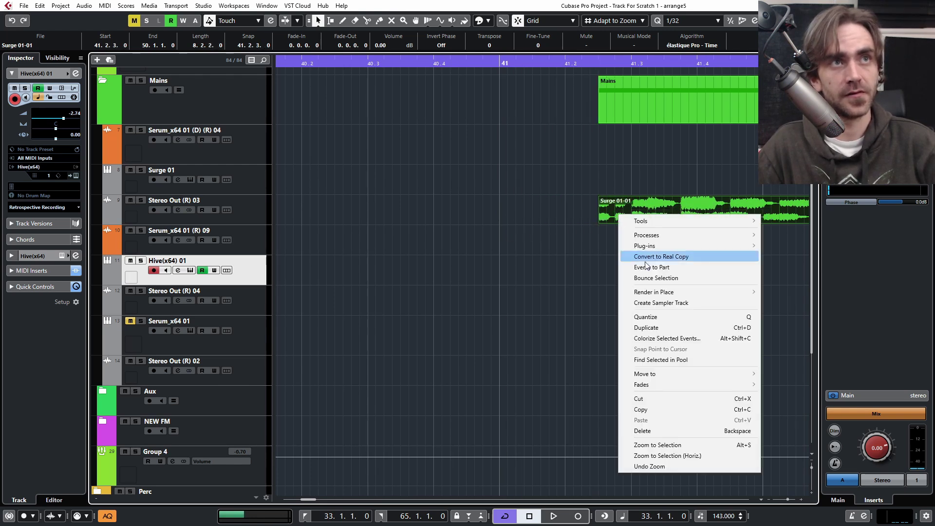
click(652, 268)
- Extend the Surge 01-01 part's start back to the bar line and move it to bar 33
scroll(653, 243, down, 5)
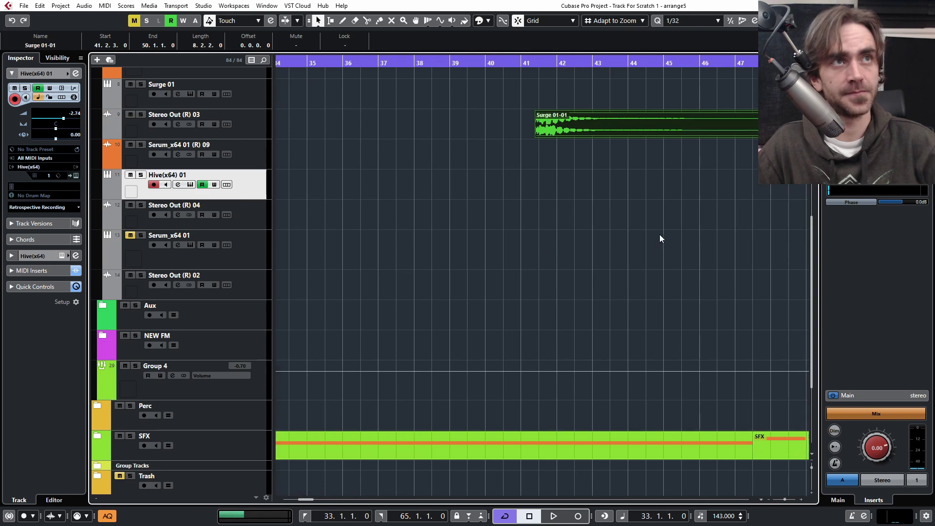
scroll(655, 235, right, 1)
scroll(655, 235, down, 3)
drag(641, 129, 553, 134)
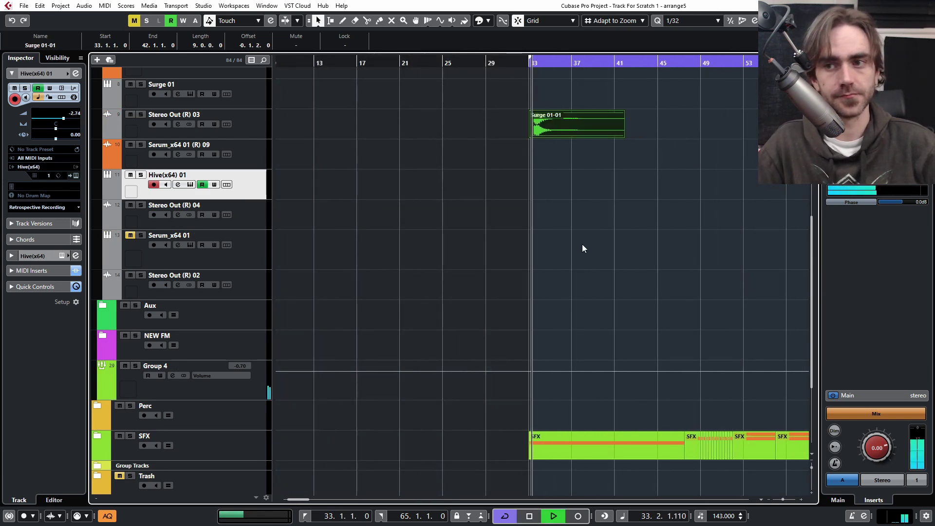
- Copy the Serum_x64 01-26 event on Stereo Out (R) 04 from bar 145 to bar 33
key(g)
scroll(595, 248, down, 1)
scroll(595, 249, right, 1)
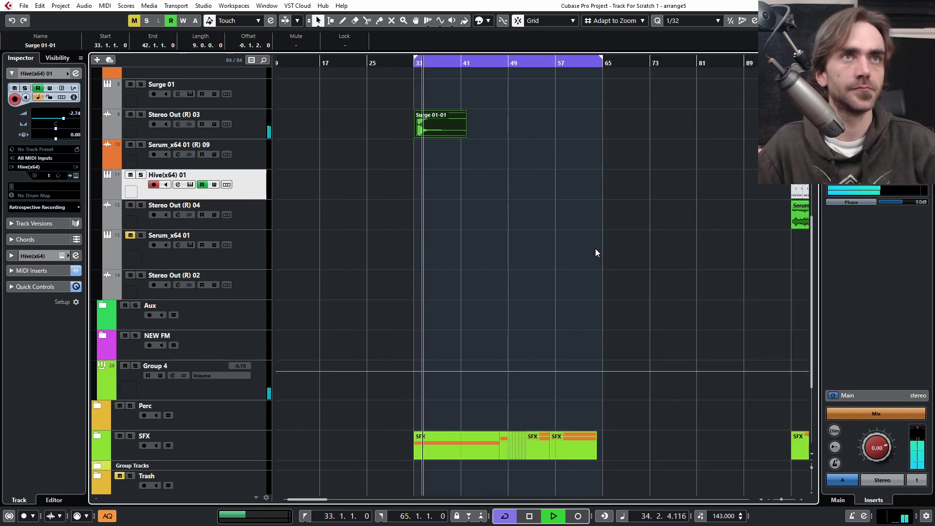
scroll(592, 258, up, 5)
scroll(646, 335, down, 3)
scroll(632, 288, up, 3)
key(g)
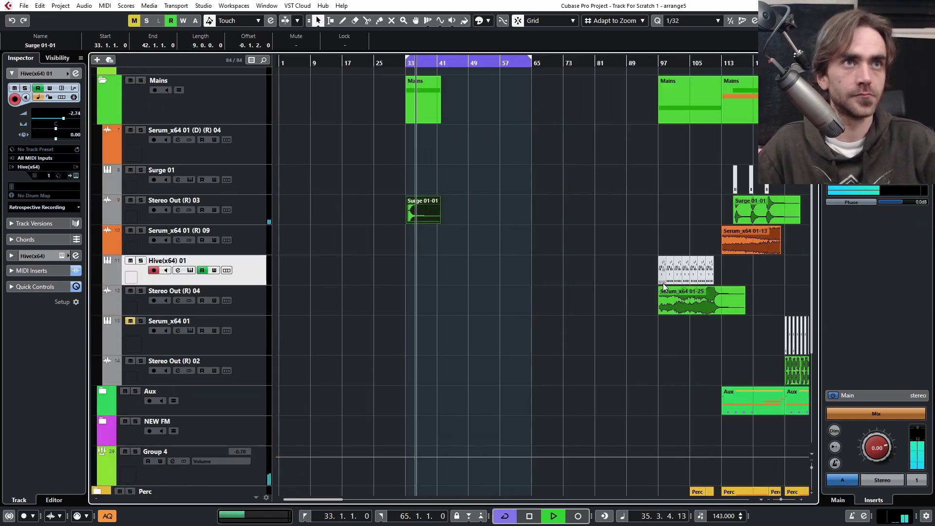
scroll(701, 261, down, 2)
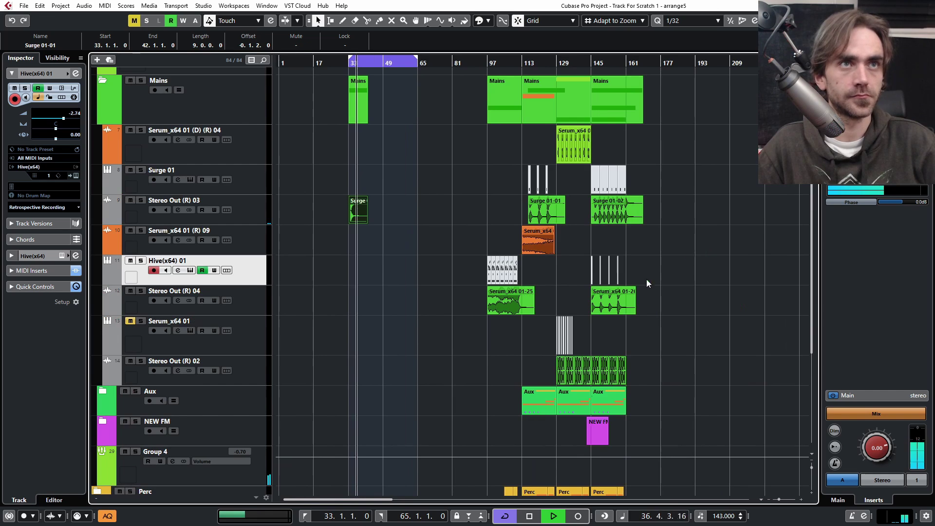
scroll(603, 302, up, 1)
scroll(628, 304, left, 1)
drag(698, 303, 344, 300)
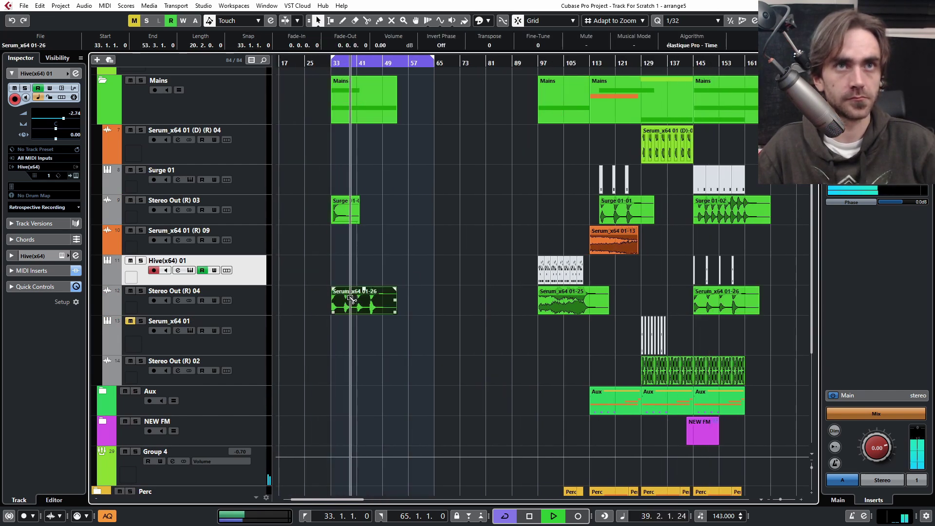
- Play the section again from bar 33 to check the Surge and Serum copies together
scroll(357, 302, up, 3)
key(KP_1)
key(space)
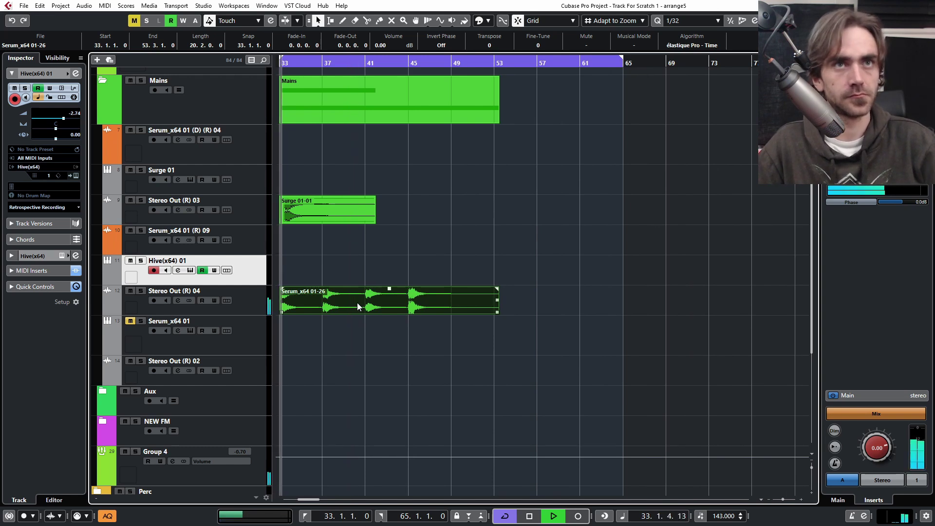
scroll(357, 303, left, 2)
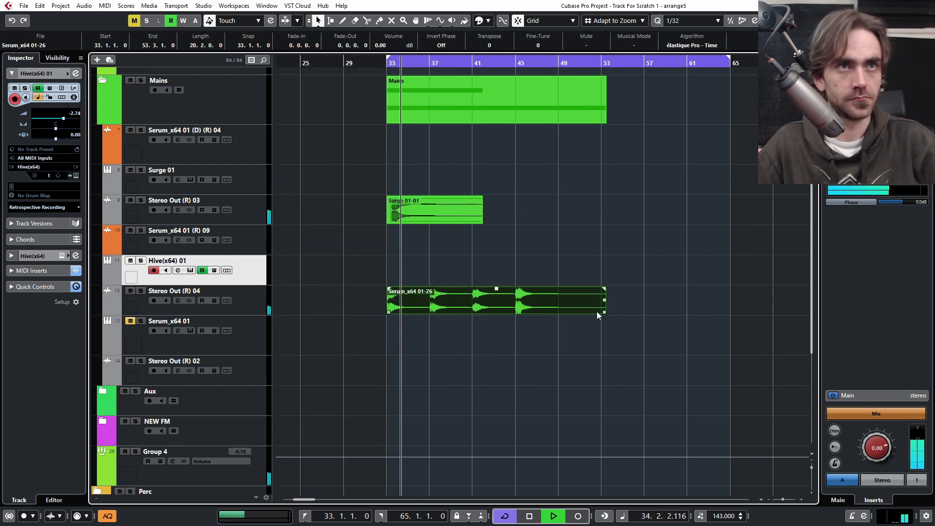
click(612, 323)
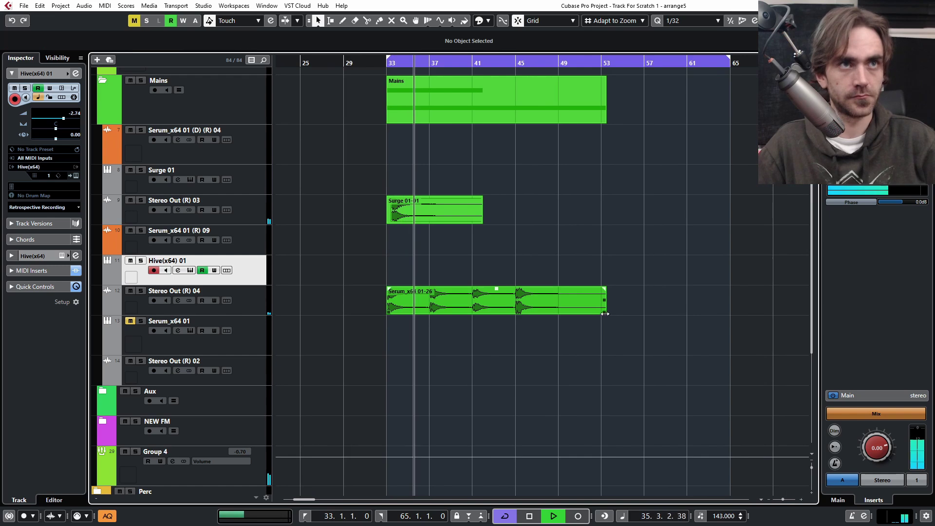
- Copy the 16-bar Serum_x64 01 (D)-07 part from bar 129 to bar 38 on its own track
key(g)
scroll(603, 319, down, 1)
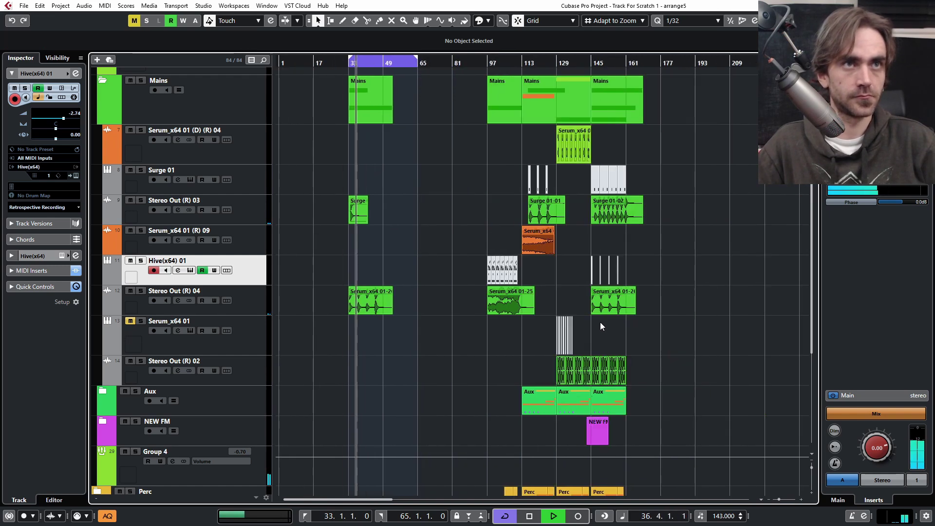
scroll(583, 302, up, 1)
scroll(626, 234, left, 2)
drag(779, 146, 422, 145)
key(h)
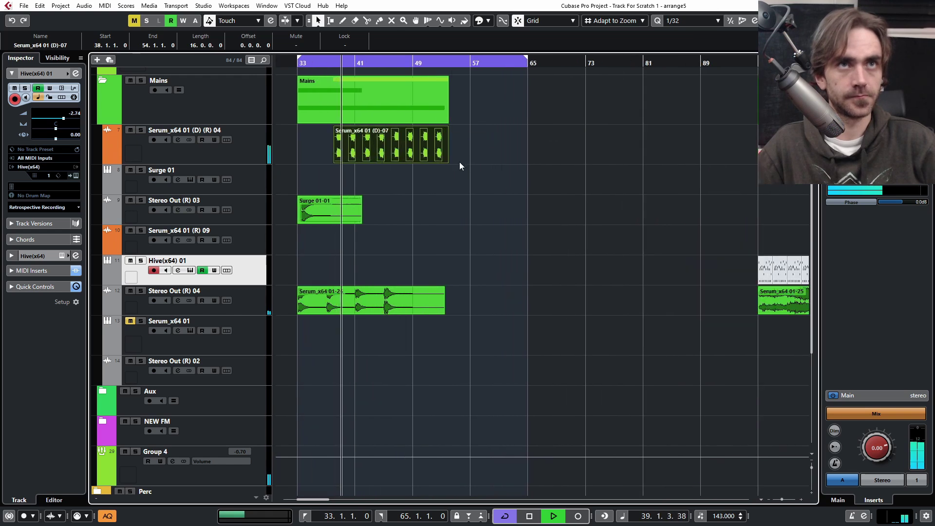
key(g)
key(h)
key(h)
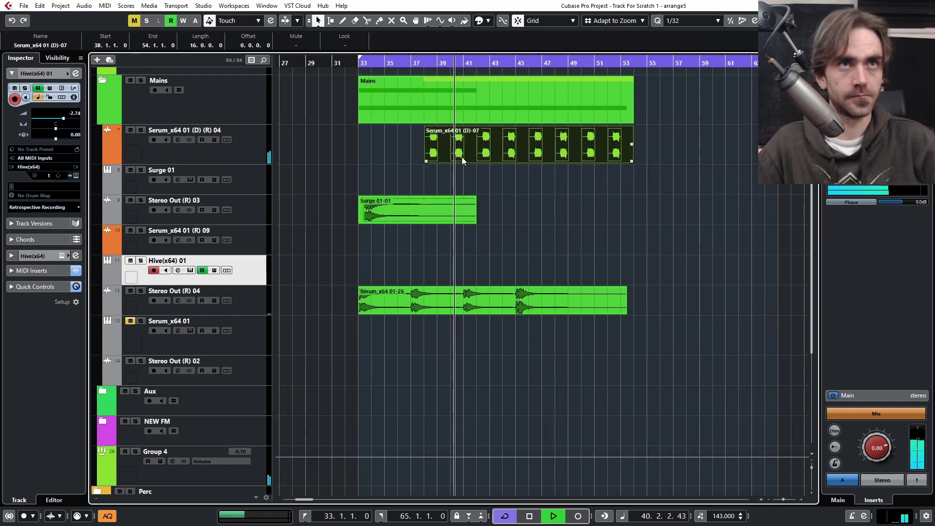
- Dissolve the copied Serum_x64 01 (D)-07 part into separate events
right_click(480, 157)
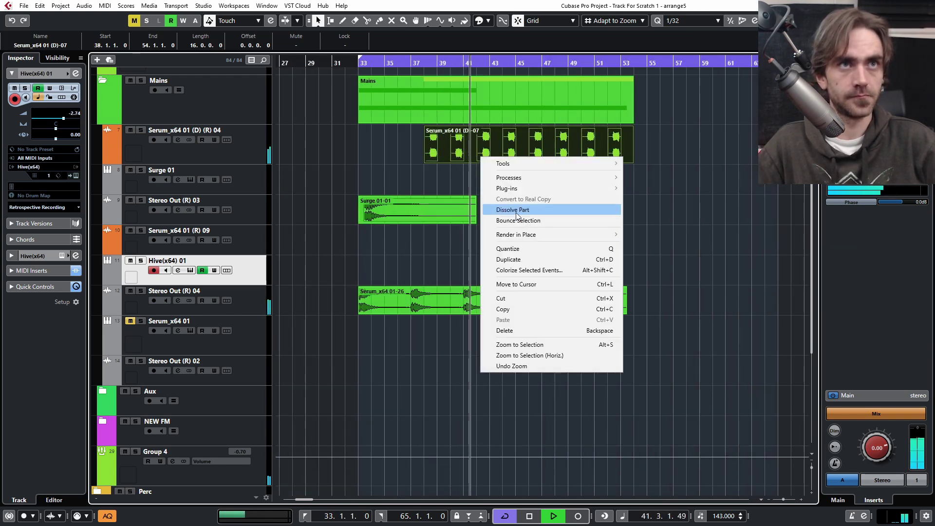
click(512, 209)
drag(701, 181, 456, 163)
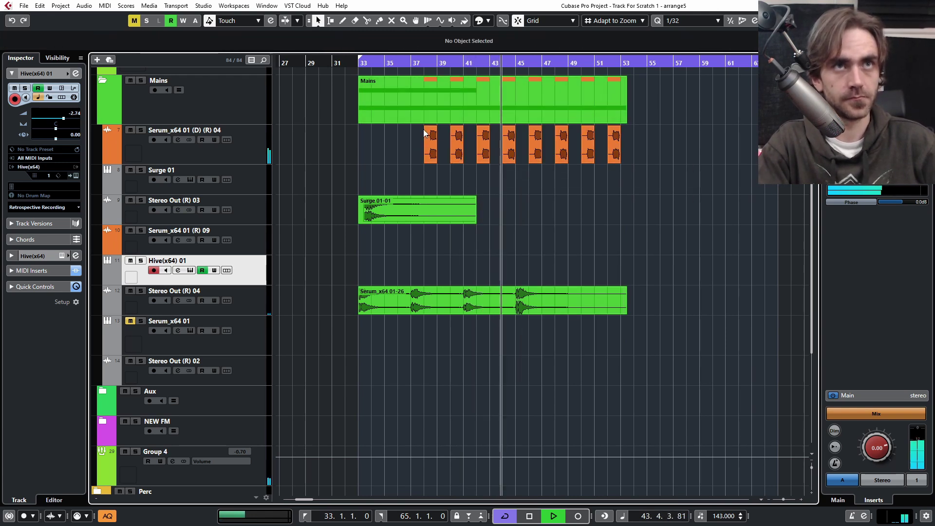
key(space)
- Move the first Serum_x64 01 (D)-07 event to bar 36 and delete the events from bar 42 onward
drag(427, 150, 406, 149)
drag(433, 179, 662, 168)
drag(479, 126, 623, 172)
key(Delete)
- Dissolve the Surge 01-01 part, shorten the event to end at bar 41, and convert it back to a part
right_click(456, 214)
click(488, 266)
drag(475, 220, 443, 199)
right_click(411, 217)
click(440, 270)
- Copy the eight-bar Surge 01-01 part and the two Serum_x64 01 (D)-07 events eight bars on, filling bars 41 to 49
drag(475, 141, 392, 211)
drag(395, 212, 501, 212)
scroll(607, 239, down, 2)
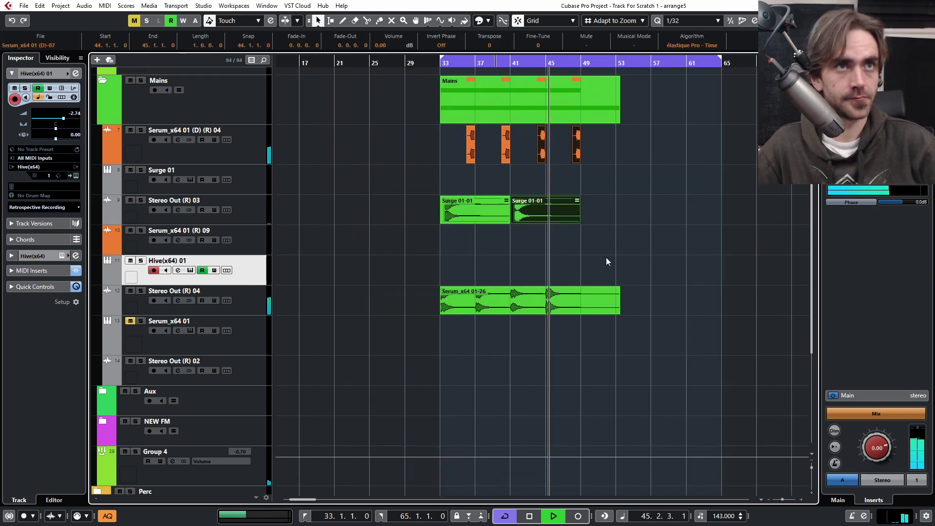
- Trim the Serum_x64 01-26 event to end at bar 49 and copy all Mains events from bars 33–49 to bar 49
scroll(611, 242, right, 2)
drag(564, 309, 527, 310)
drag(545, 332, 409, 146)
drag(425, 214, 565, 220)
click(658, 363)
- Collapse the Mains folder and expand the Aux folder to reach its tracks
scroll(657, 363, up, 4)
scroll(648, 356, down, 8)
scroll(635, 349, up, 5)
scroll(493, 341, right, 2)
key(Return)
scroll(575, 171, left, 3)
scroll(490, 238, right, 3)
scroll(490, 238, down, 3)
scroll(490, 238, right, 2)
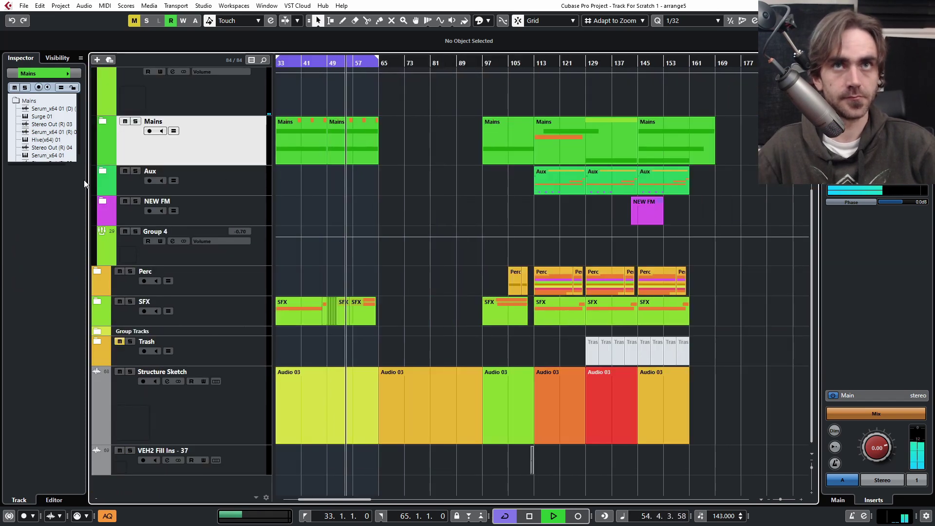
click(102, 121)
- Copy the purple Serum_x64 01-20 event on the Serum_x64 01 (R) 03 track to bar 46
scroll(604, 250, down, 8)
scroll(603, 251, down, 2)
scroll(597, 305, right, 4)
scroll(597, 305, left, 4)
drag(710, 341, 466, 359)
scroll(297, 343, up, 3)
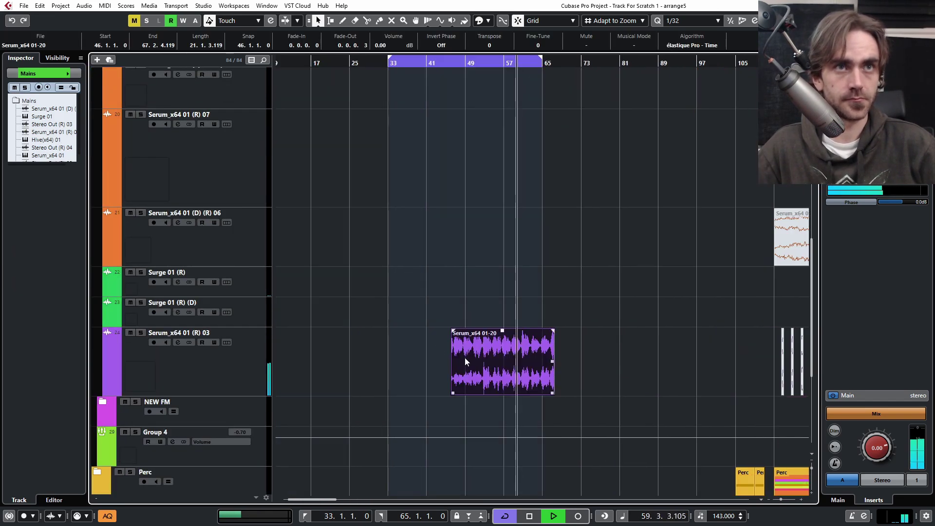
scroll(458, 341, up, 1)
scroll(341, 370, down, 2)
scroll(659, 297, up, 4)
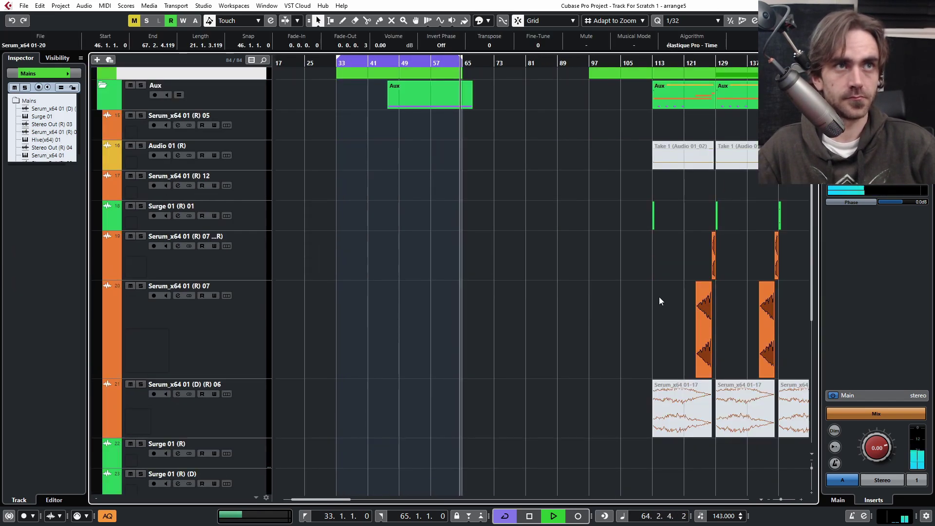
- Fit the Serum_x64 01-20 event between bar 49 and about 64.2, with a fade-in of about four and a half bars
scroll(429, 292, up, 2)
scroll(379, 272, down, 5)
drag(336, 306, 363, 306)
drag(365, 246, 406, 254)
scroll(446, 258, up, 2)
scroll(445, 258, right, 3)
scroll(446, 256, up, 3)
scroll(535, 268, left, 3)
scroll(593, 279, down, 4)
drag(609, 269, 533, 212)
scroll(560, 220, down, 5)
scroll(575, 224, up, 4)
scroll(576, 224, up, 5)
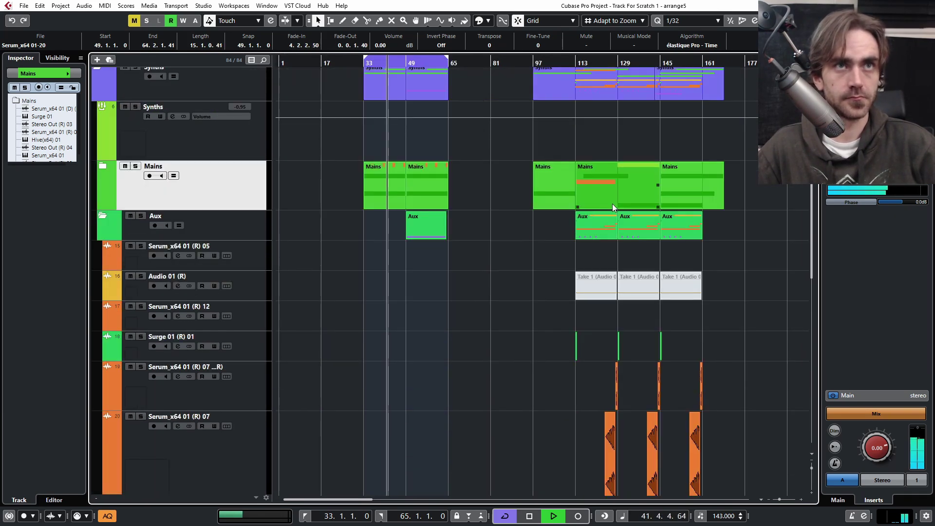
- Copy the Aux folder part from bar 113 to bar 49 and delete the short Surge 01 event from the copy
scroll(595, 229, up, 2)
scroll(487, 229, left, 1)
drag(597, 231, 397, 229)
scroll(373, 263, up, 5)
drag(360, 332, 295, 358)
key(Delete)
scroll(507, 292, down, 6)
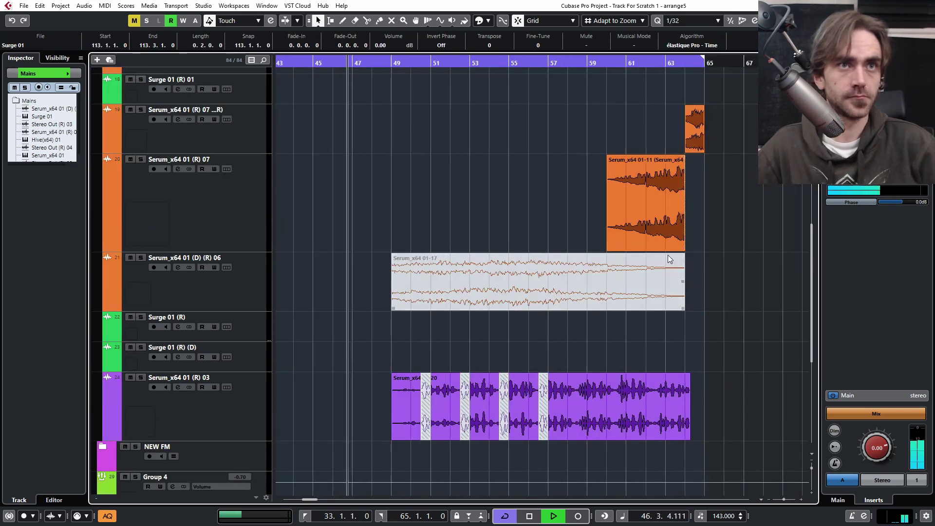
- Restart playback from bar 33 and review the Mains and Aux layers across bars 33 to 65
drag(633, 62, 473, 62)
scroll(604, 236, up, 5)
scroll(609, 243, down, 2)
scroll(579, 391, down, 3)
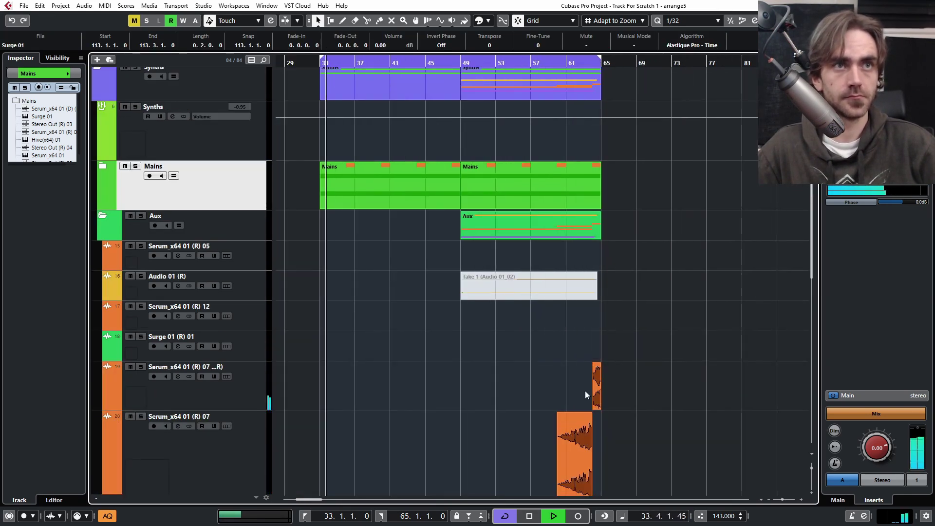
scroll(648, 389, left, 3)
click(716, 389)
scroll(701, 378, up, 2)
scroll(699, 376, up, 3)
scroll(700, 376, right, 1)
- Expand the Mains folder and mute the Serum_x64 01 (D) (R) 04 events at bars 40, 44, 48, 56 and 64
click(107, 252)
scroll(489, 275, down, 2)
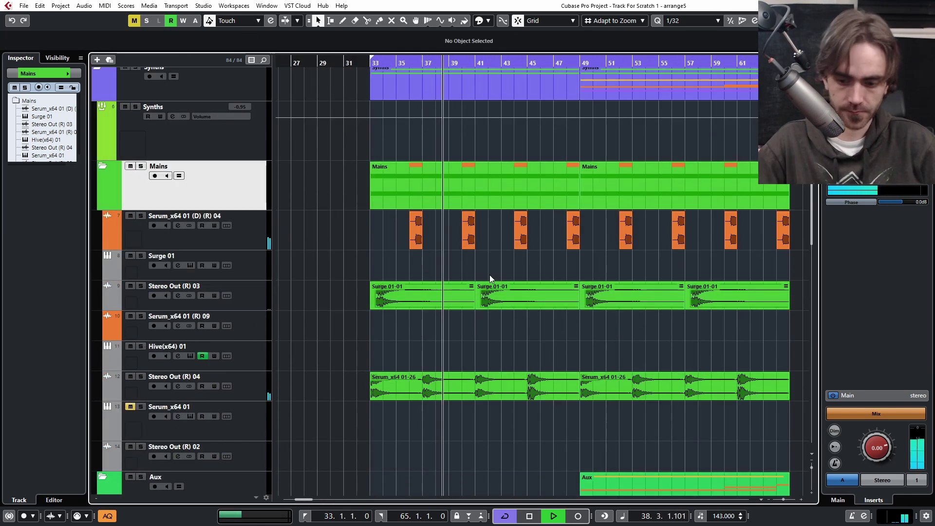
key(7)
click(468, 239)
click(572, 238)
click(678, 240)
click(782, 240)
scroll(636, 263, down, 5)
click(510, 311)
- Delete the muted Serum_x64 01 (D) (R) 04 event at bar 40
key(1)
click(457, 317)
key(Delete)
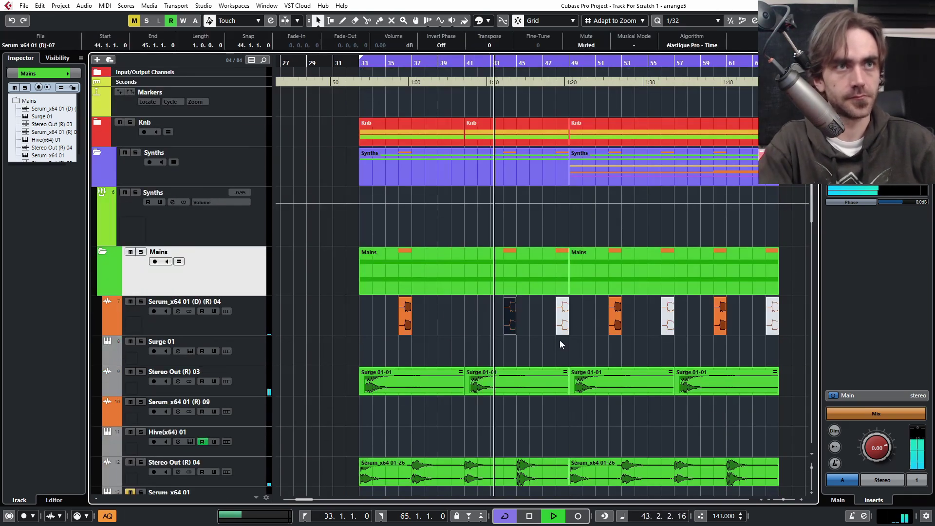
- Delete the muted Serum_x64 01 (D) (R) 04 events at bars 48, 56 and 64, and mute the event at bar 60
click(563, 328)
key(Delete)
click(667, 331)
key(Delete)
click(771, 319)
key(Delete)
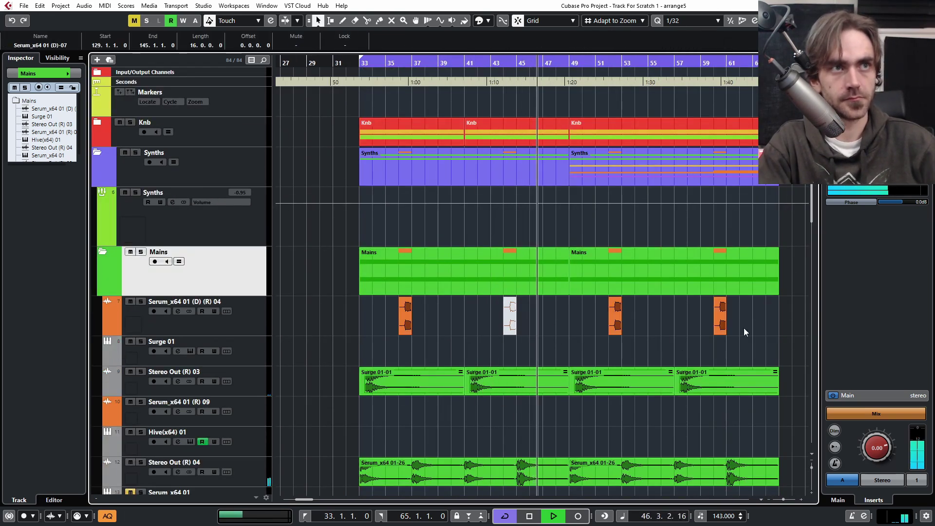
key(7)
click(720, 327)
key(1)
- Copy the short Serum_x64 01 (R) 07 ...R) event from bar 64 to bar 44 and play from around bar 41
scroll(739, 322, down, 5)
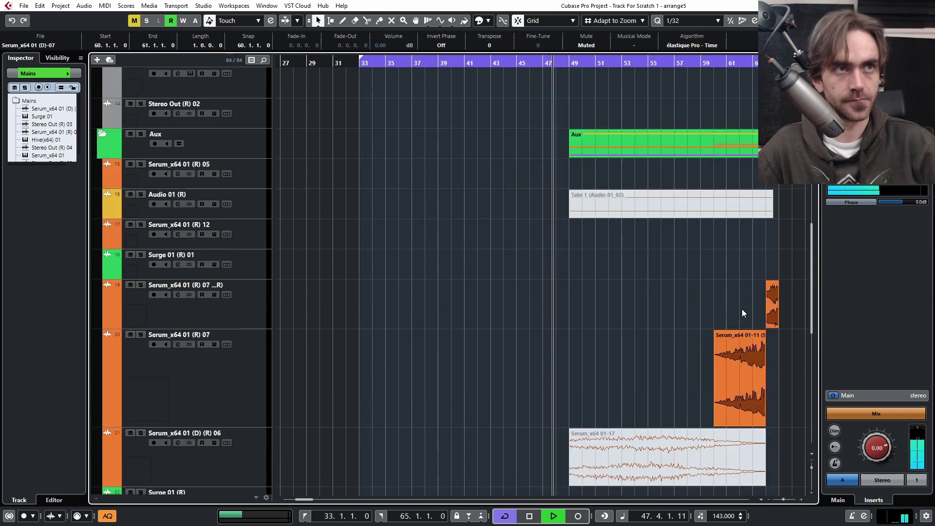
scroll(762, 327, up, 3)
scroll(753, 329, down, 2)
scroll(748, 333, down, 3)
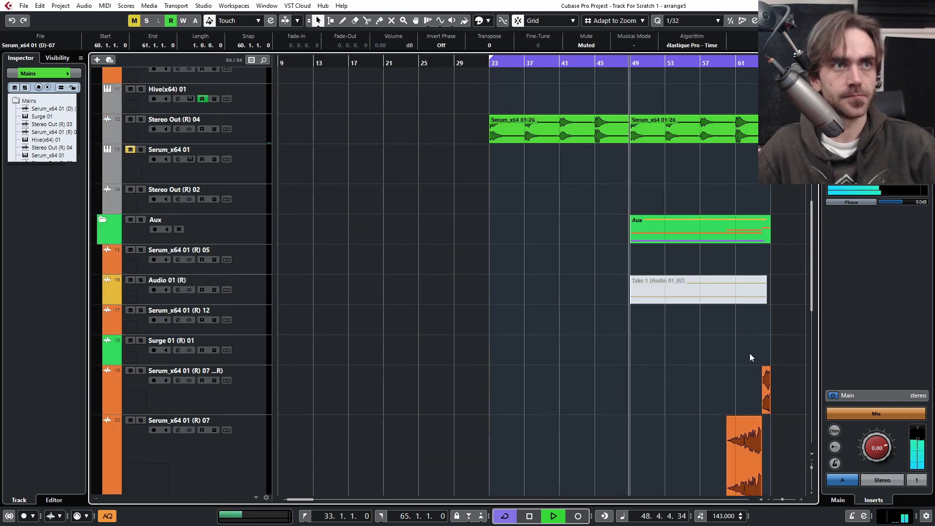
drag(766, 387, 588, 387)
scroll(593, 311, up, 10)
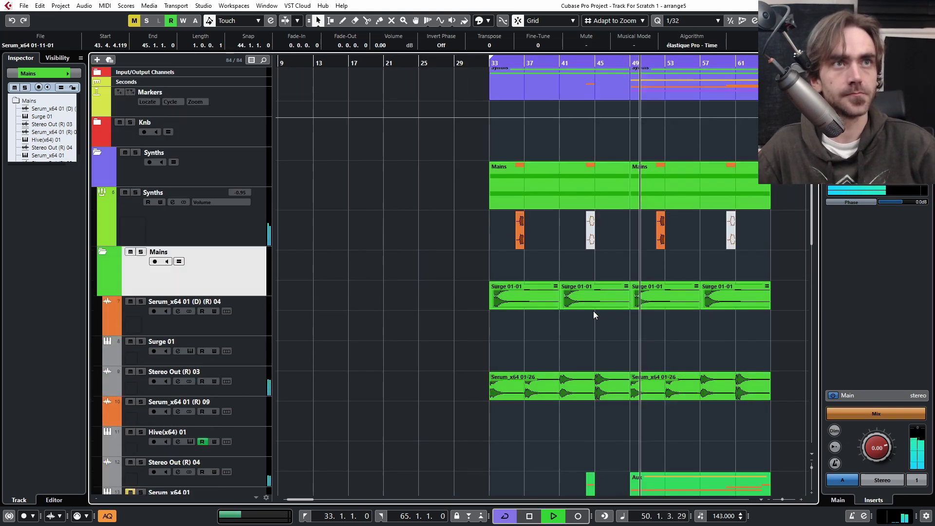
click(564, 64)
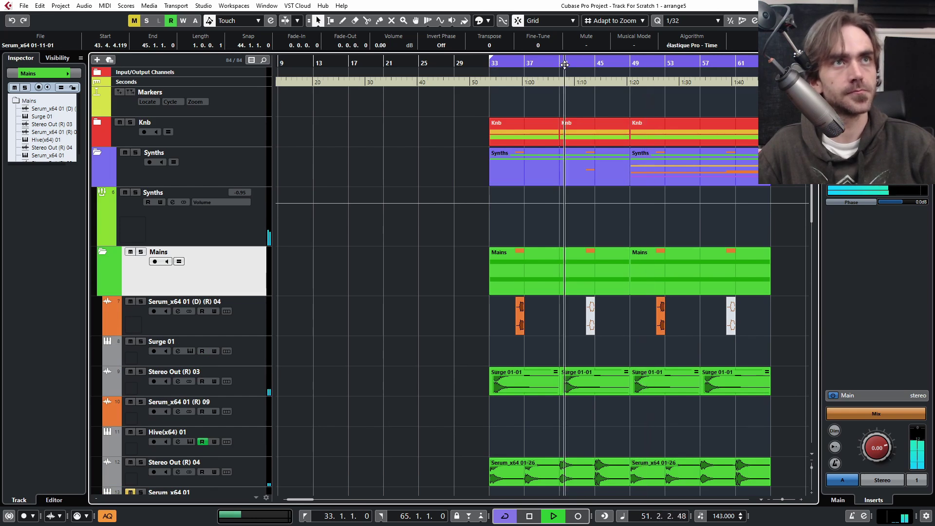
- Move the short Serum_x64 01 (R) 07 ...R) event from bar 64 to bar 60 and mute the Serum_x64 01 (R) 07 riser starting there
scroll(623, 255, down, 7)
scroll(646, 322, up, 2)
scroll(667, 346, right, 2)
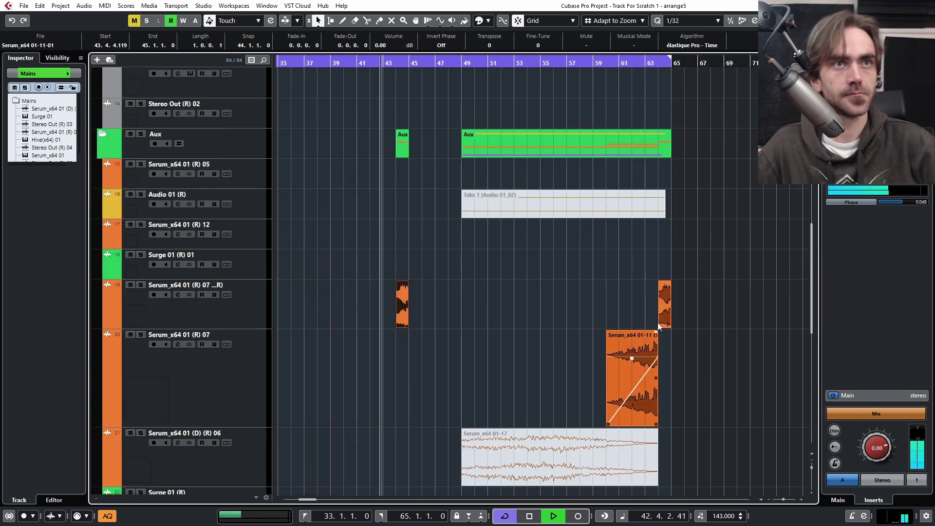
scroll(669, 321, down, 3)
scroll(651, 319, up, 1)
drag(671, 309, 636, 315)
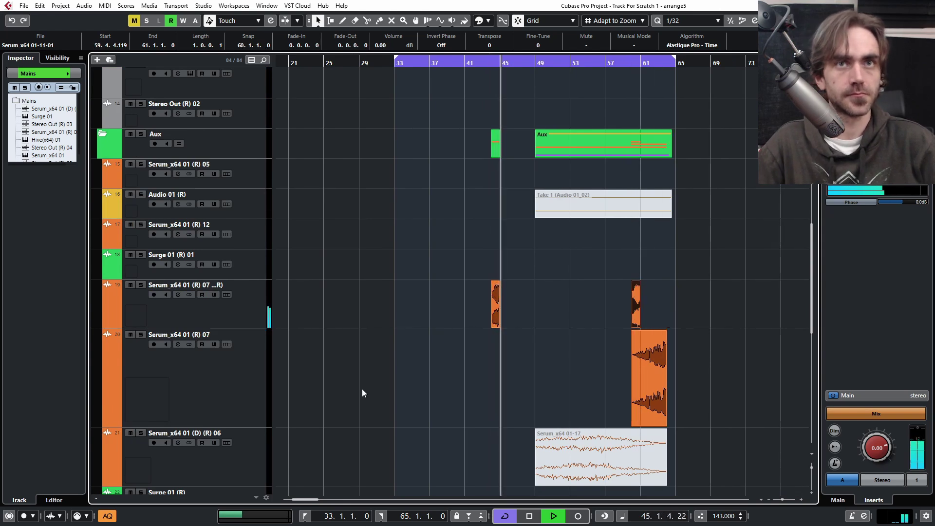
key(7)
click(718, 410)
key(1)
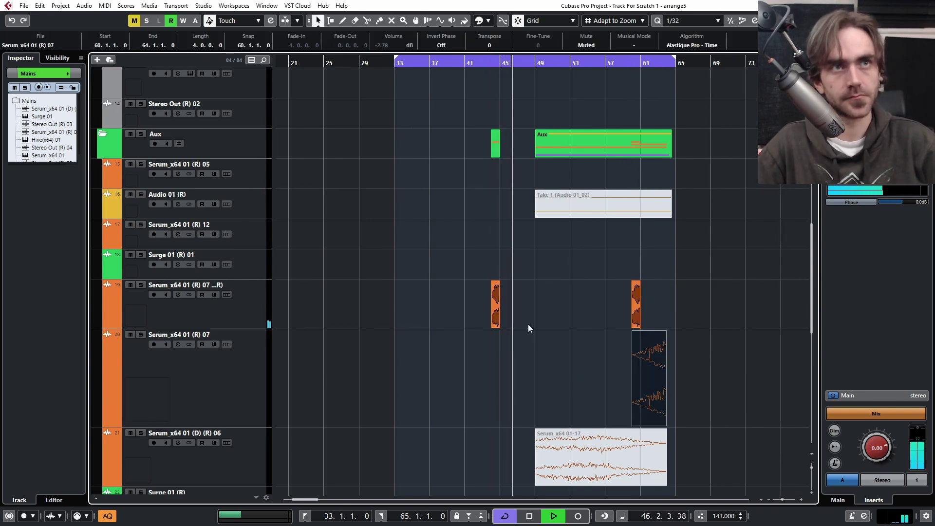
- Extend the Serum_x64 01-11-01 event at bar 44 to bar 60, play it from bar 44, and fade out its last two bars
drag(499, 323, 631, 322)
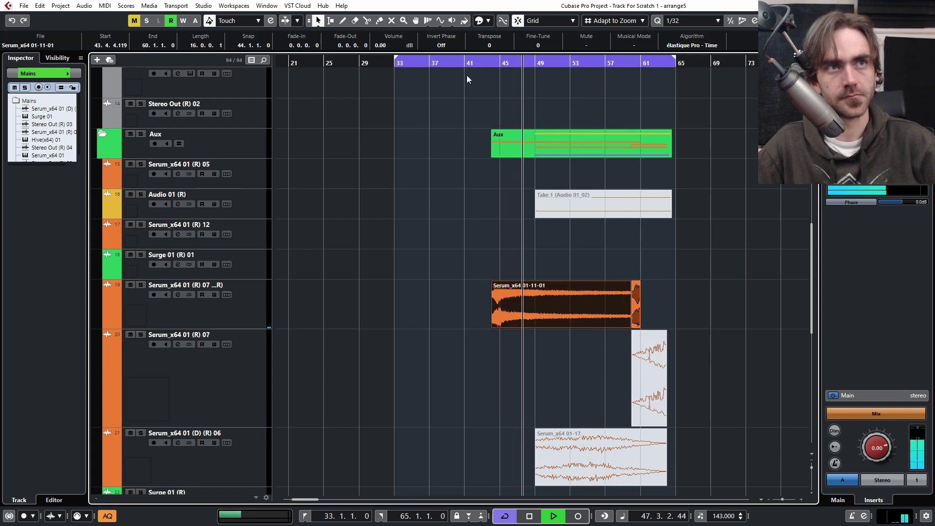
click(491, 62)
key(space)
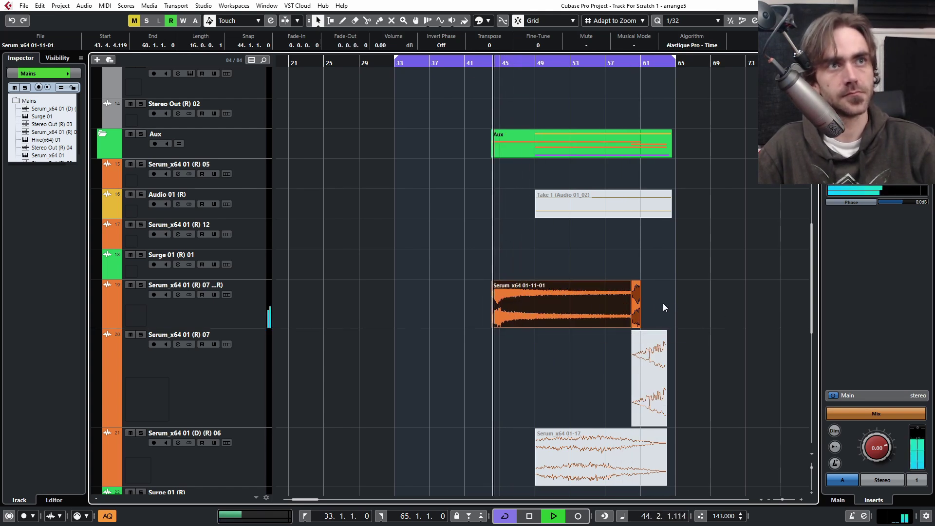
drag(628, 282, 612, 282)
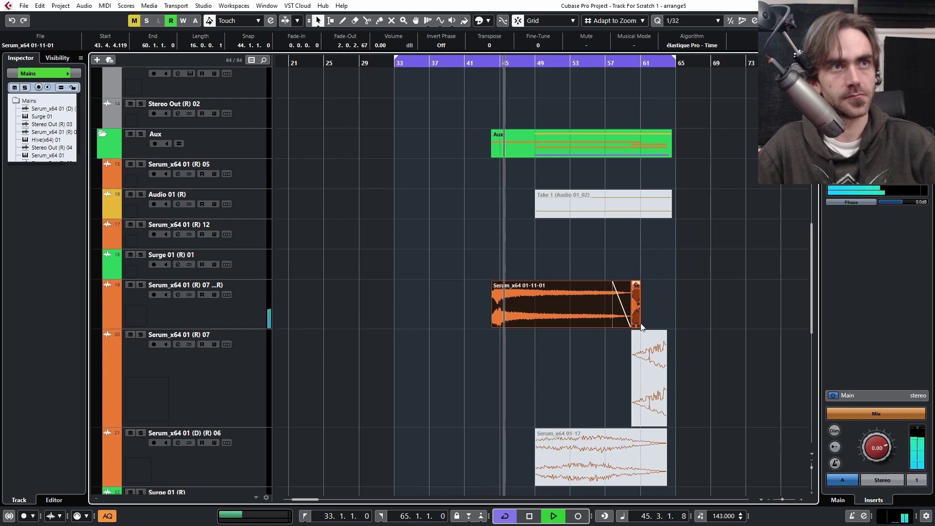
- Extend the Serum_x64 01-11-01 event at bar 60 to bar 65 and collapse the Mains, Aux and Synths folders
drag(639, 324, 675, 336)
scroll(573, 316, up, 6)
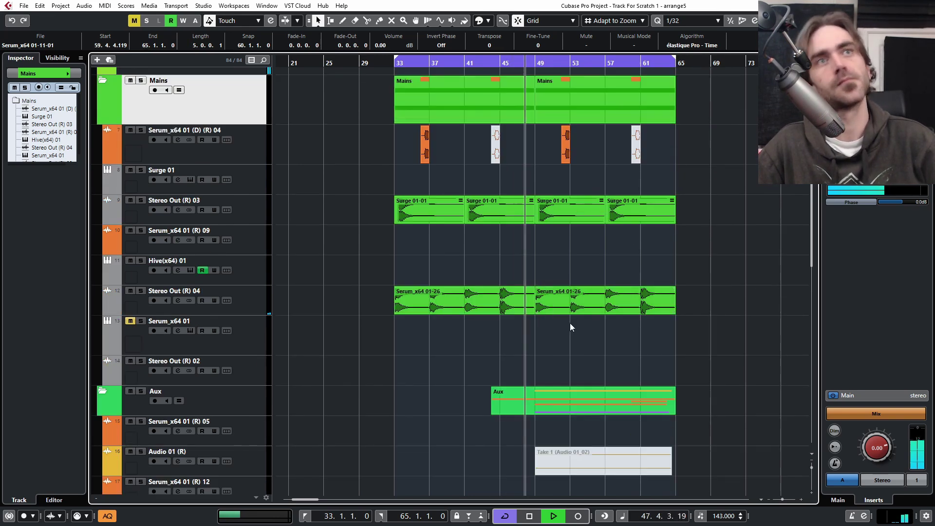
scroll(519, 317, up, 5)
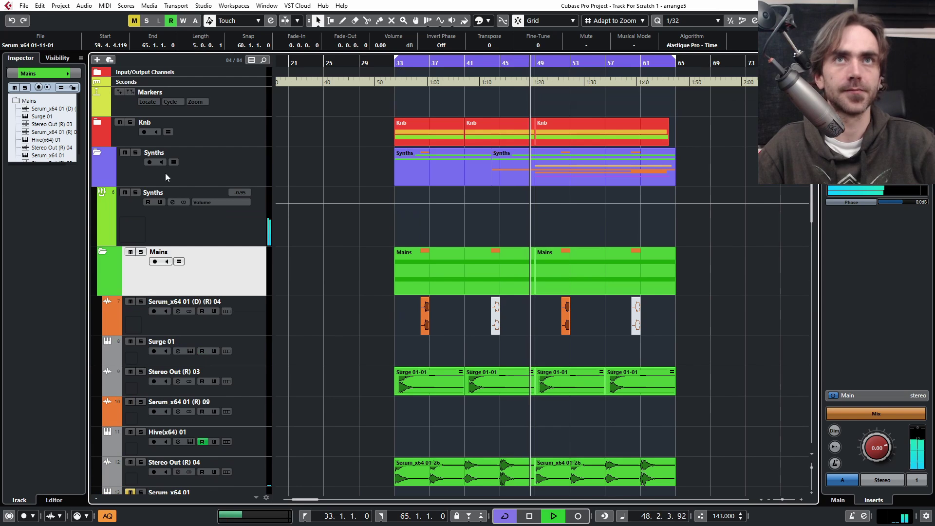
click(102, 251)
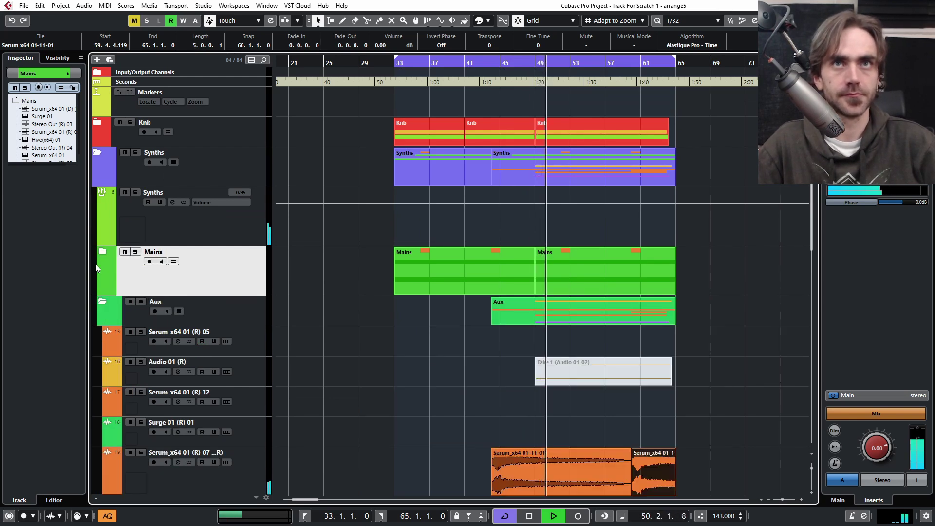
click(102, 301)
click(96, 155)
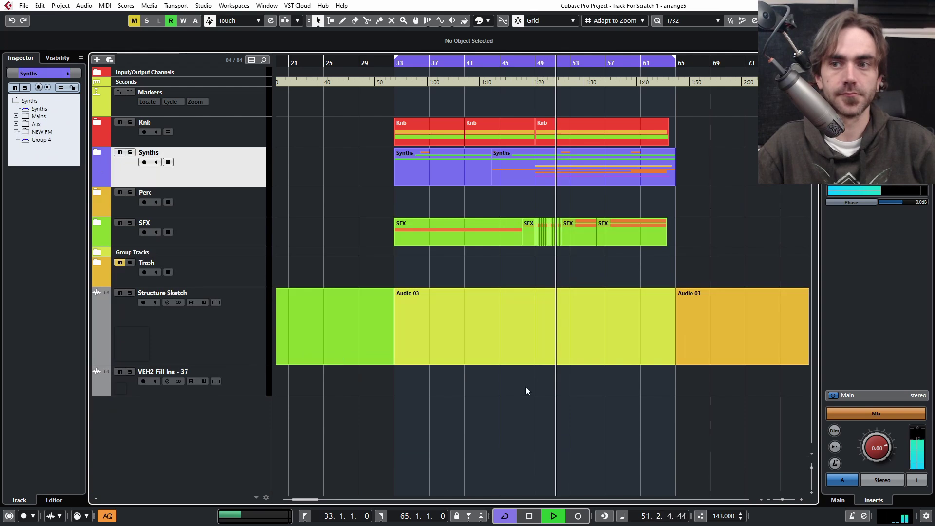
- Stop playback and copy all Knb, Synths and SFX parts from bars 33 to 65 so the copies start at bar 65
key(g)
scroll(600, 210, right, 3)
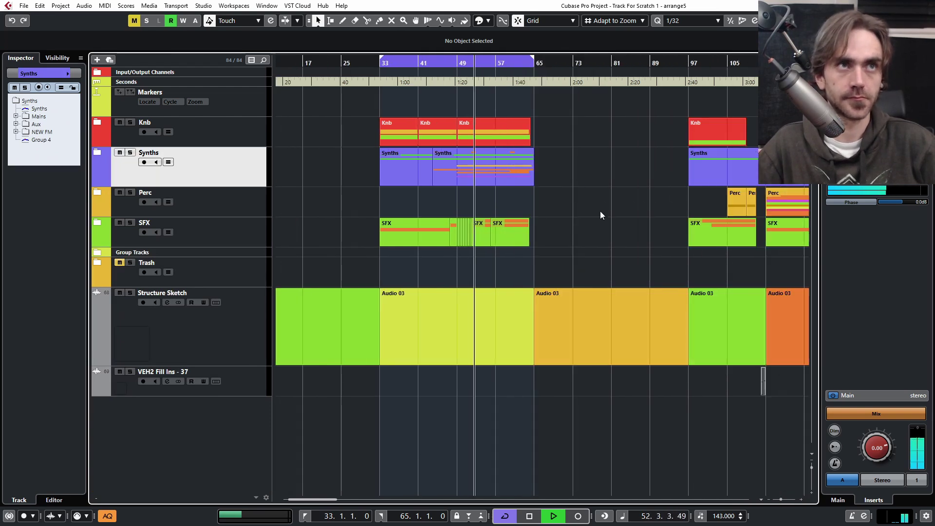
scroll(557, 211, left, 3)
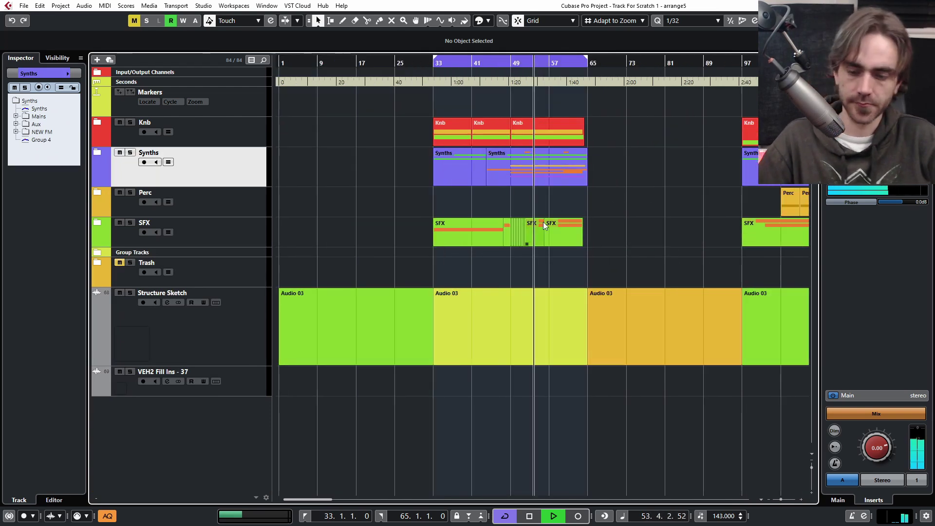
key(space)
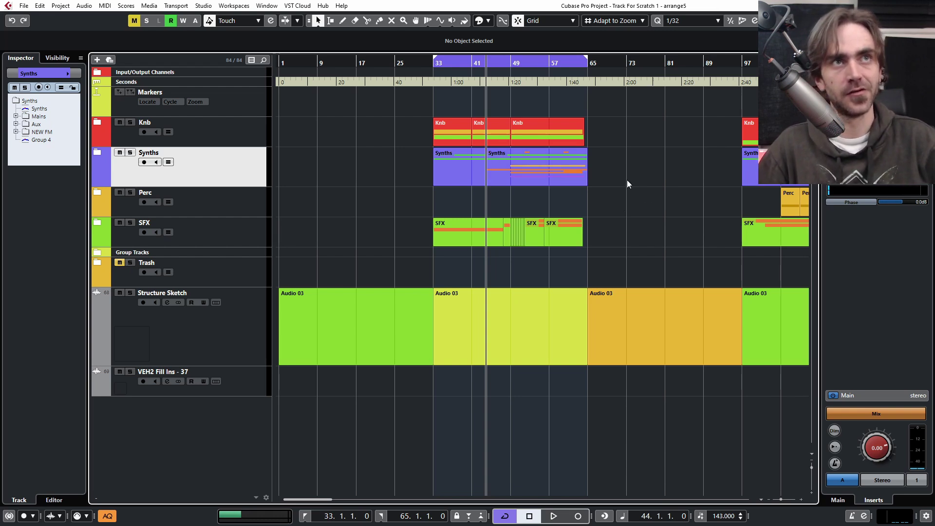
drag(623, 125, 434, 229)
drag(446, 132, 595, 131)
scroll(596, 146, right, 3)
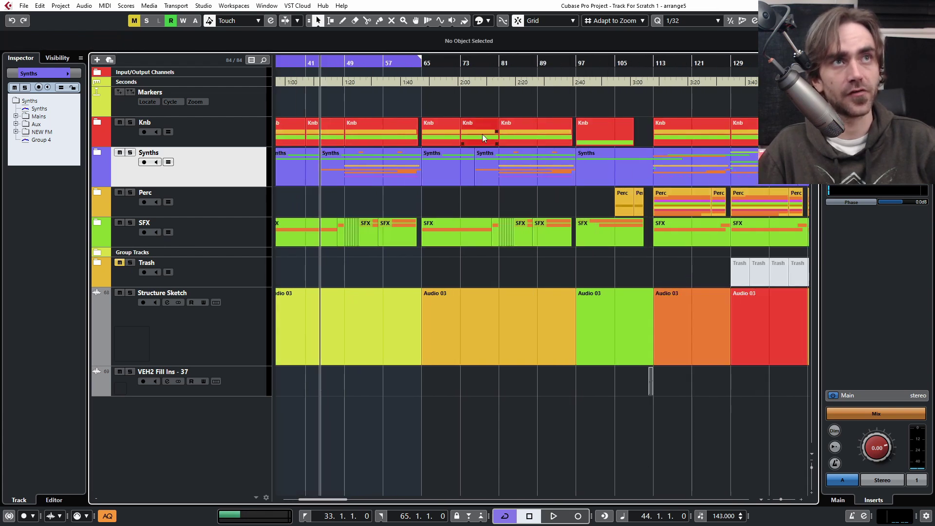
- Set the cycle range to bars 65 to 97, over the orange Structure Sketch section
drag(382, 60, 531, 87)
scroll(691, 264, right, 2)
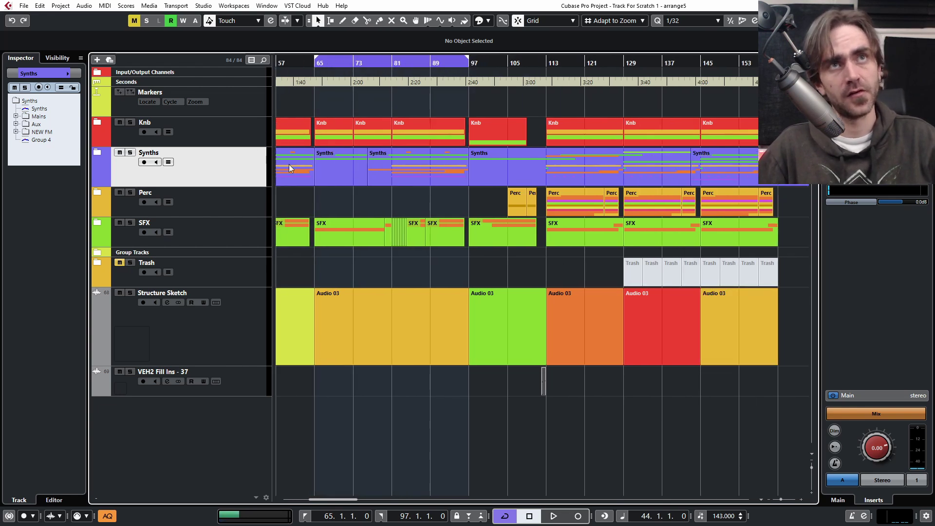
scroll(471, 384, left, 1)
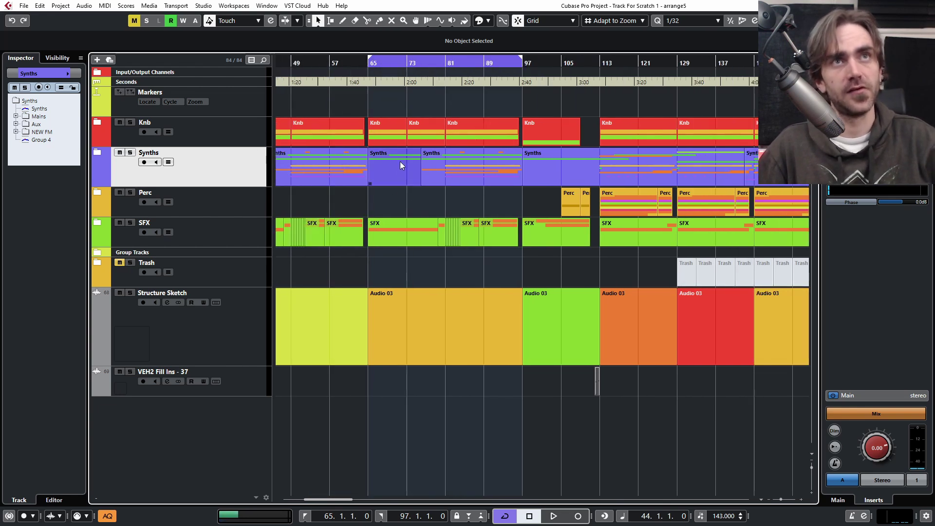
click(97, 194)
scroll(481, 271, down, 2)
click(98, 106)
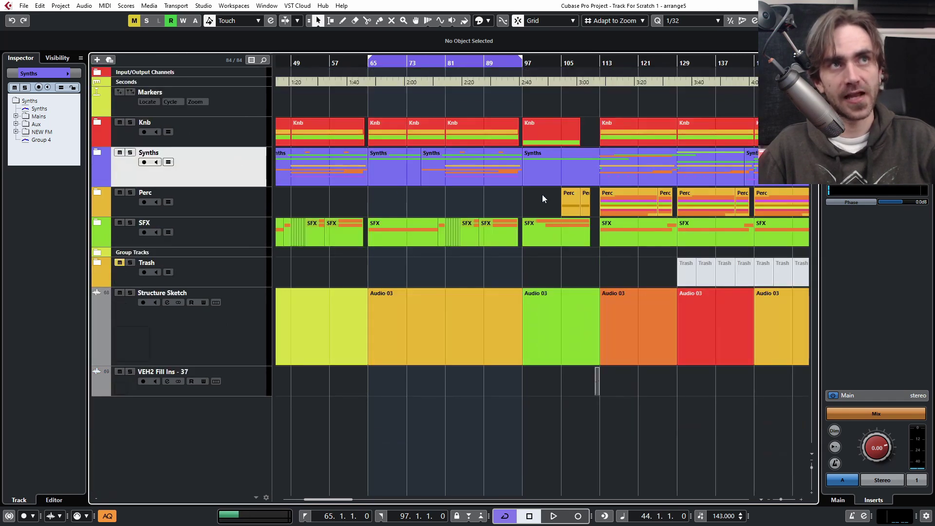
- Copy the Perc part from bar 113 to bar 65, expand the Perc folder, and delete the copied events that start at bar 73
scroll(482, 193, left, 1)
scroll(641, 197, right, 2)
scroll(575, 212, left, 3)
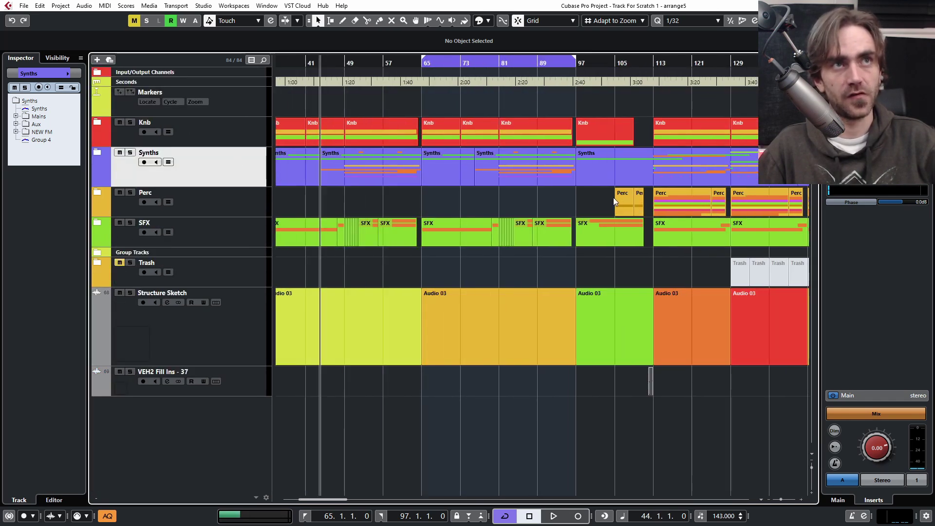
drag(678, 200, 447, 199)
click(96, 193)
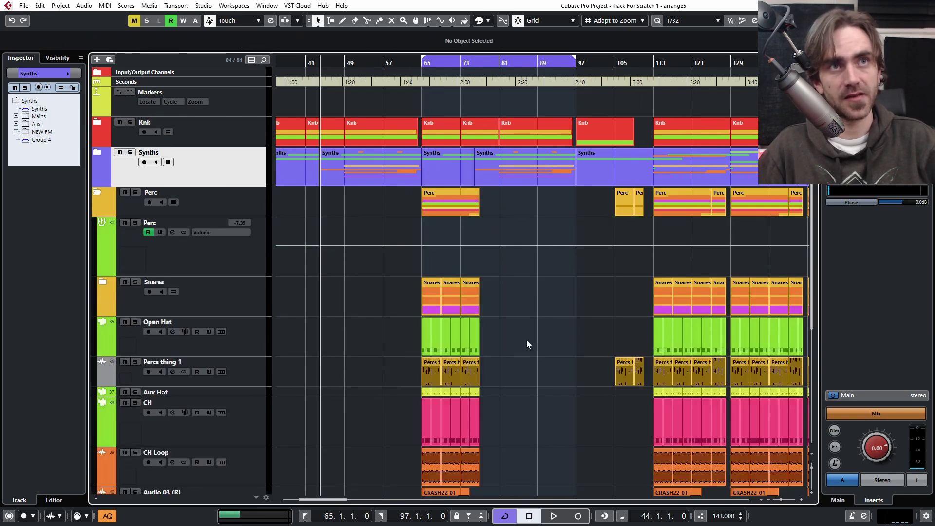
scroll(508, 331, down, 5)
scroll(498, 269, up, 2)
drag(504, 107, 445, 305)
key(Delete)
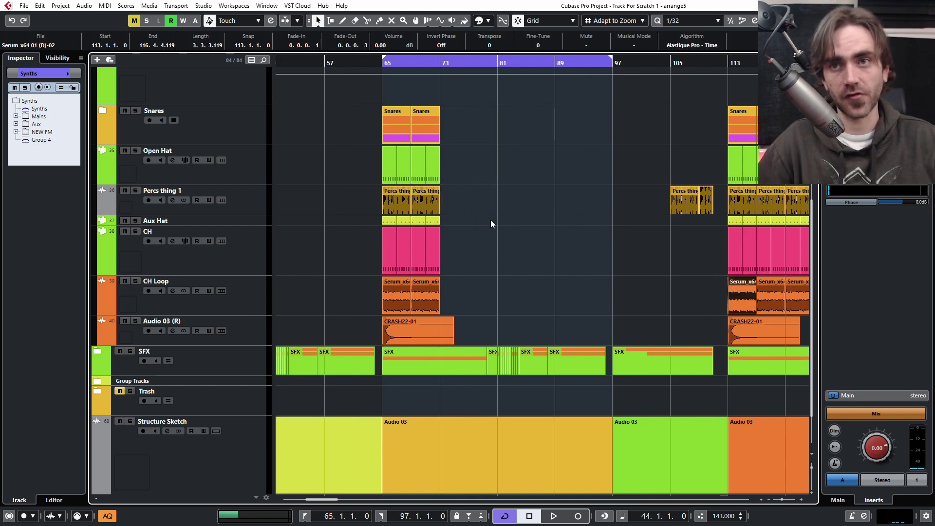
- Shorten the CRASH22-01 event at bar 65 to 7 bars, and repeat the 8-bar Perc folder part up to bar 97
scroll(453, 215, up, 4)
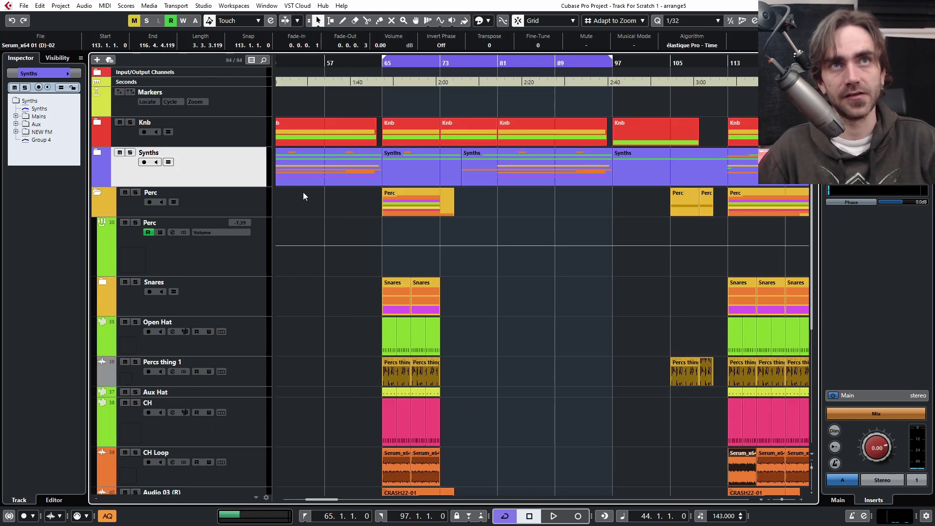
scroll(438, 316, down, 4)
drag(452, 342, 433, 342)
scroll(208, 241, up, 4)
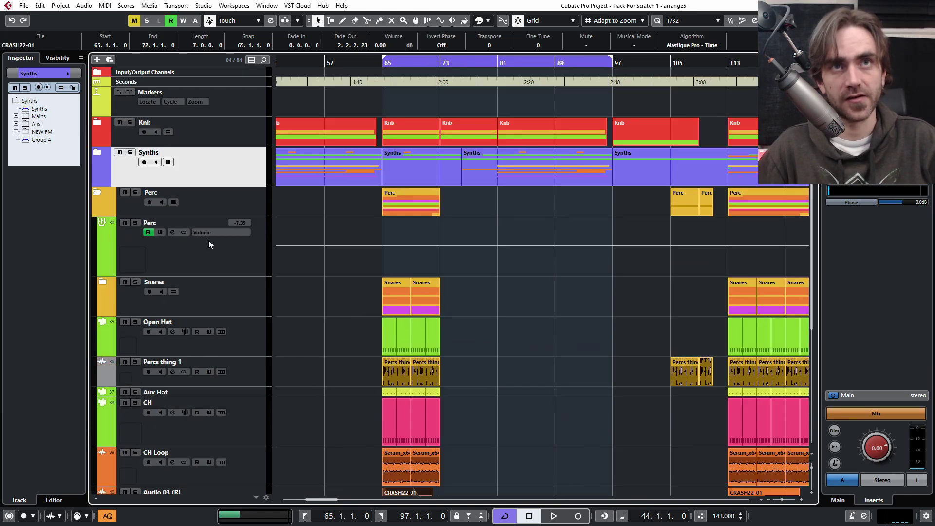
click(97, 192)
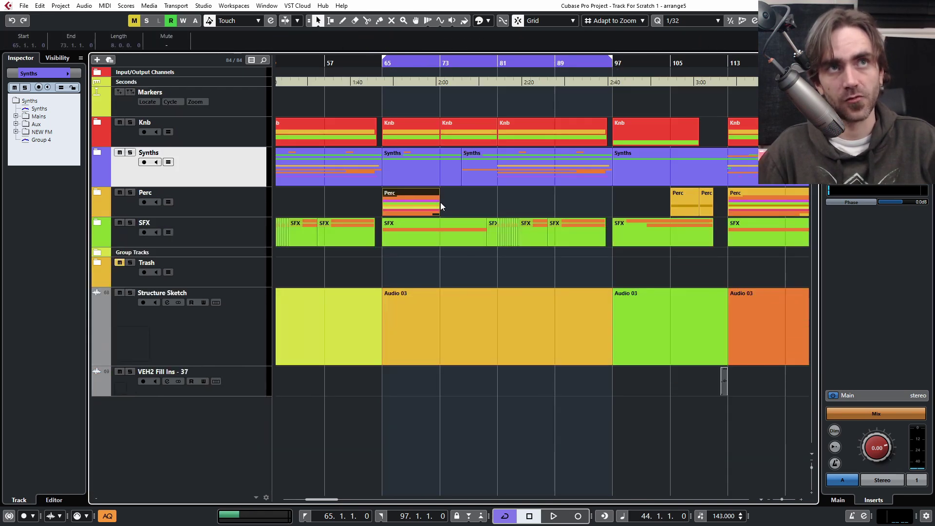
drag(439, 207, 612, 208)
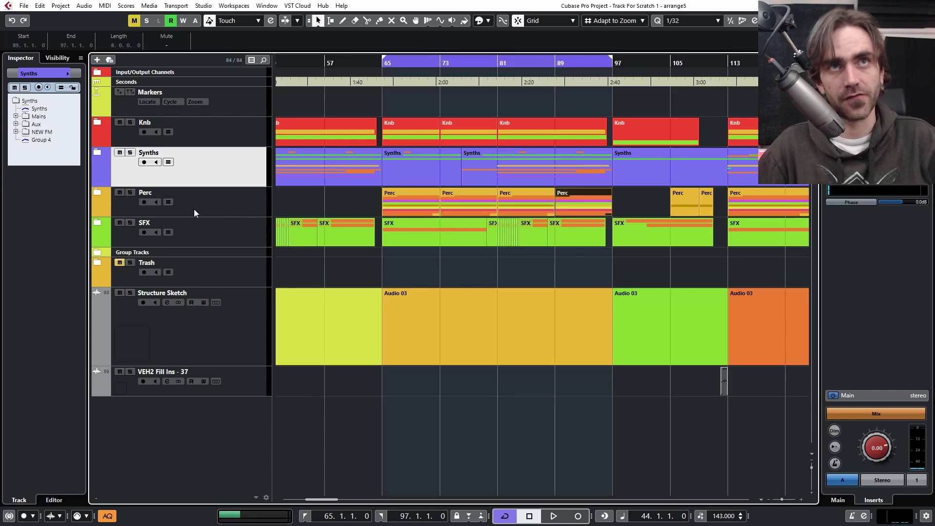
- Expand the Perc folder and mute all Open Hat parts from bar 65 to bar 97
click(98, 192)
scroll(631, 307, down, 5)
click(337, 250)
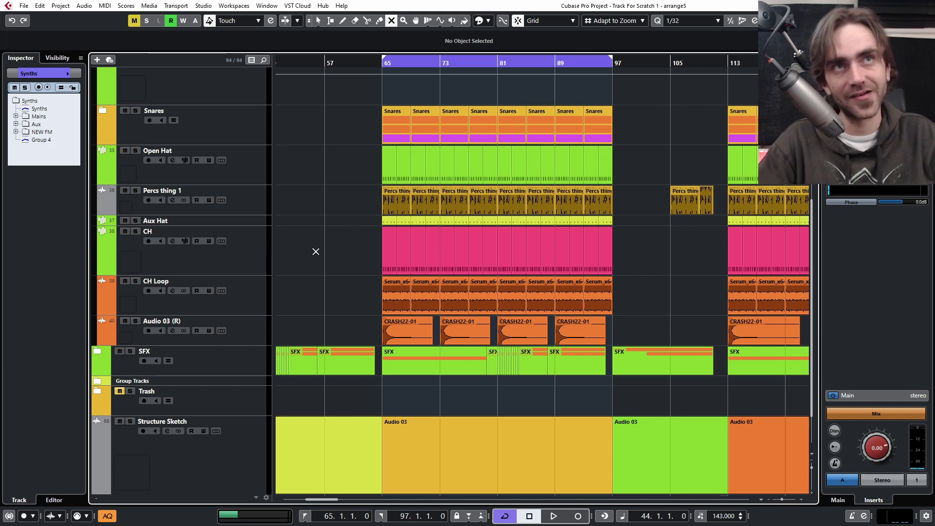
scroll(316, 251, up, 5)
scroll(496, 343, down, 5)
drag(323, 246, 632, 250)
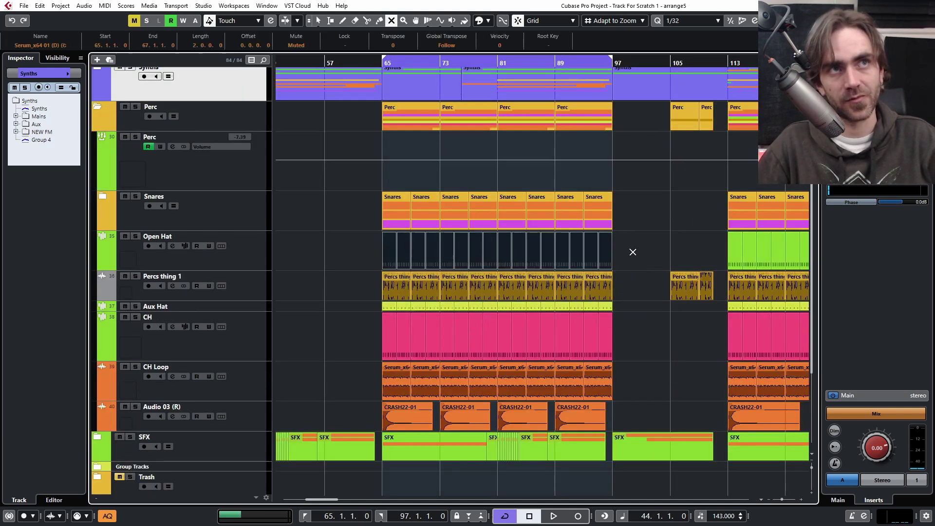
- Place the playback cursor at bar 63 and mute the four Snares parts from bar 65 to bar 81
click(364, 61)
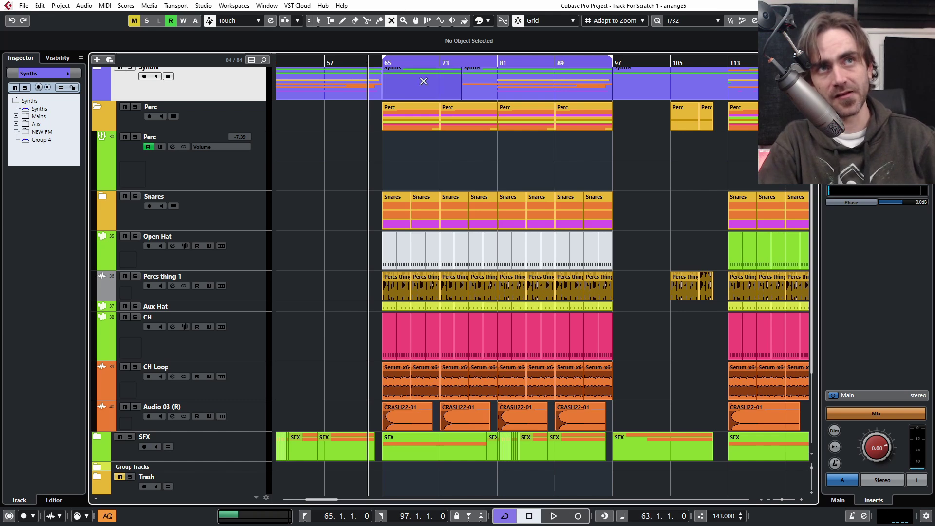
scroll(368, 219, up, 4)
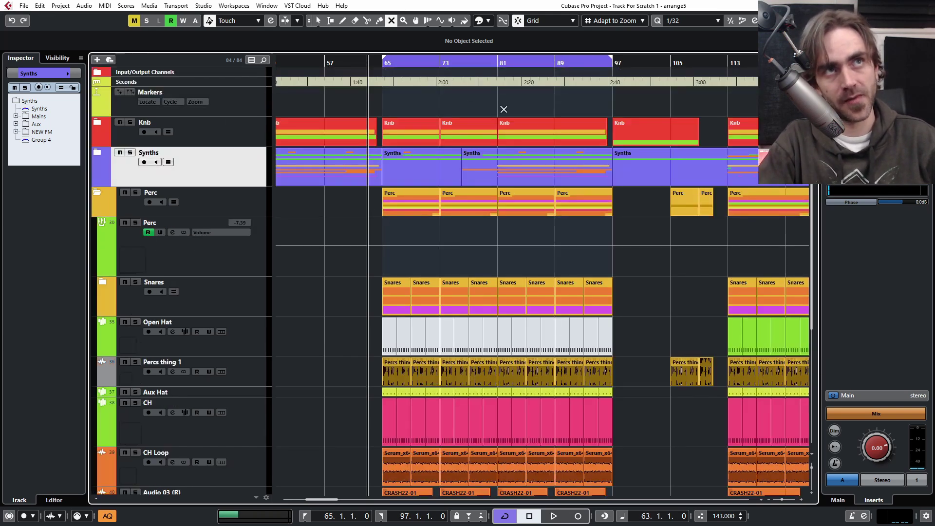
scroll(504, 108, down, 8)
scroll(478, 213, down, 2)
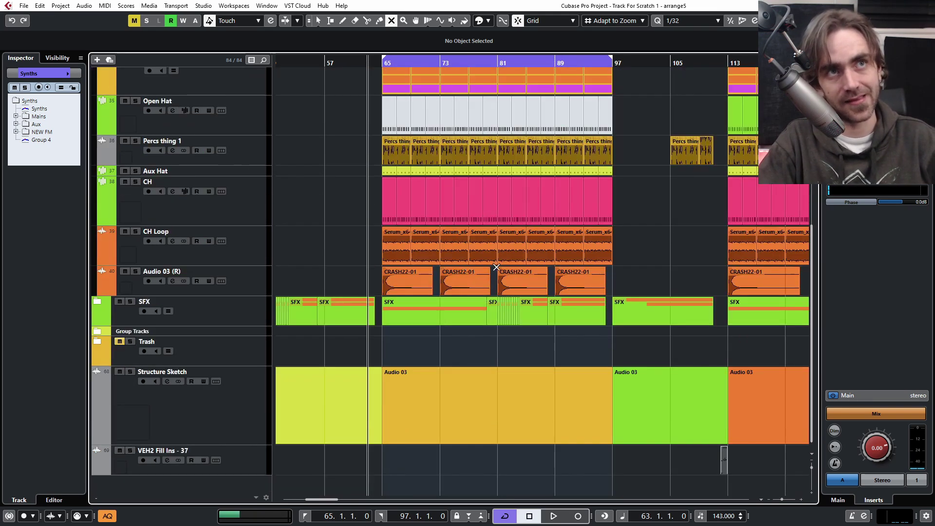
scroll(471, 271, up, 10)
drag(378, 273, 494, 304)
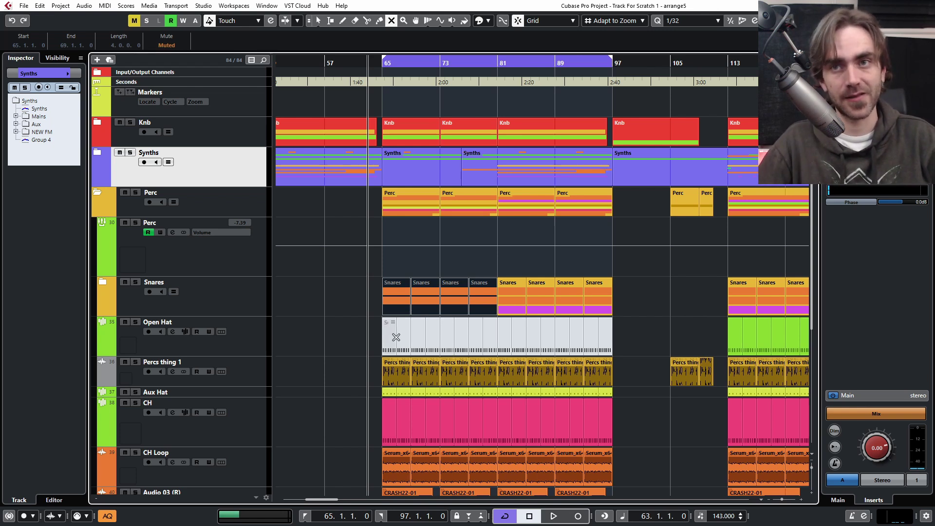
- Start playback and mute the four CRASH22-01 events between bar 65 and bar 97
click(310, 309)
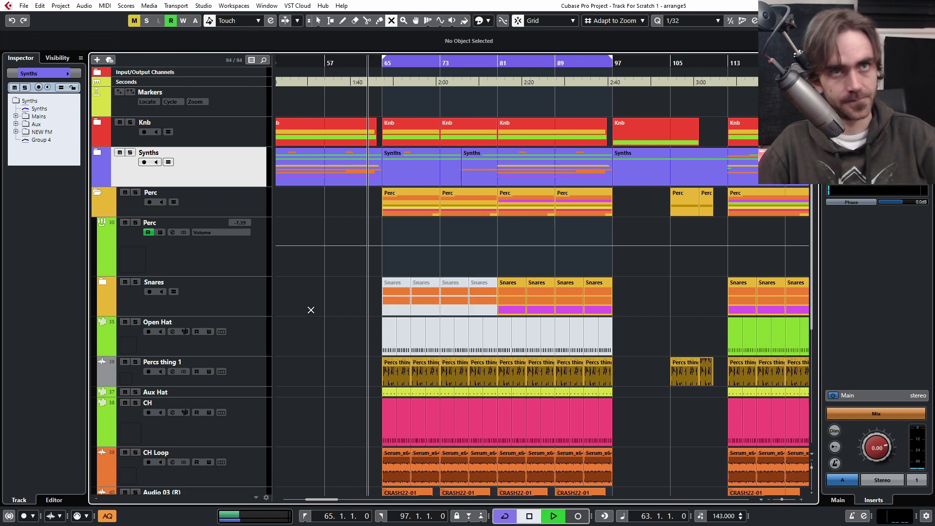
key(1)
scroll(270, 271, down, 3)
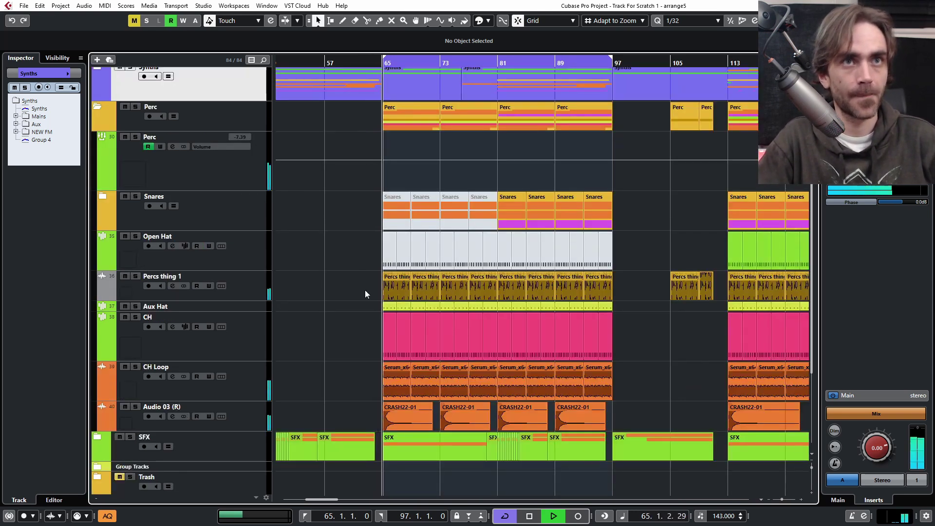
scroll(399, 353, right, 1)
click(402, 413)
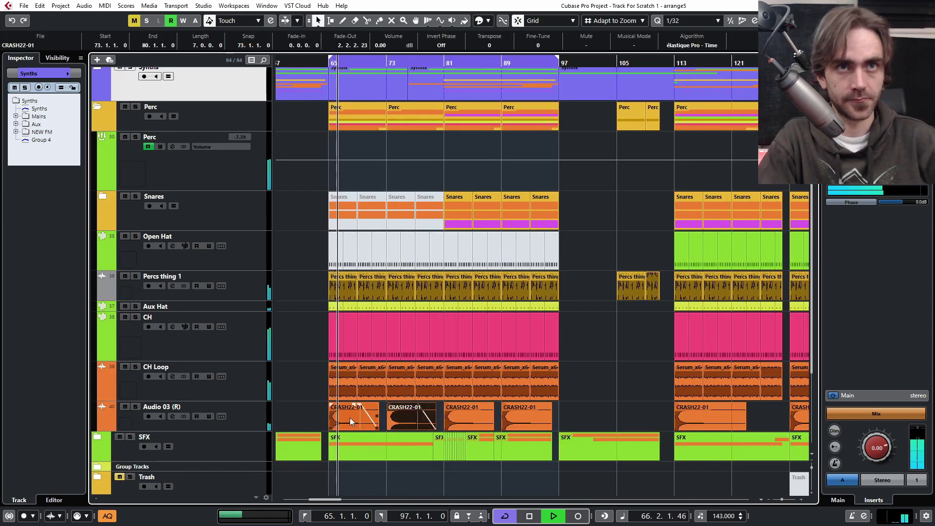
key(7)
drag(315, 417, 563, 408)
key(1)
- Delete the muted CRASH22-01 events at bars 73, 81 and 89
click(411, 422)
key(Delete)
click(527, 421)
key(Delete)
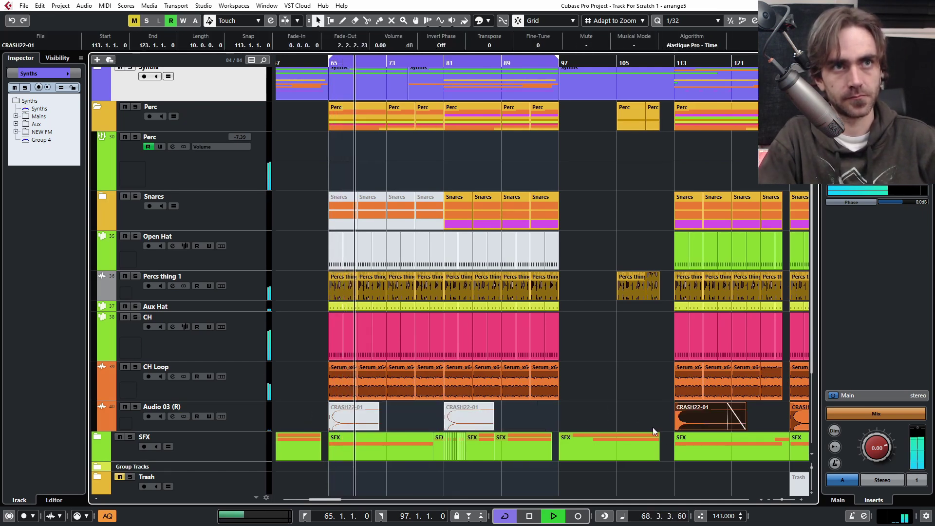
click(622, 399)
click(458, 417)
key(Delete)
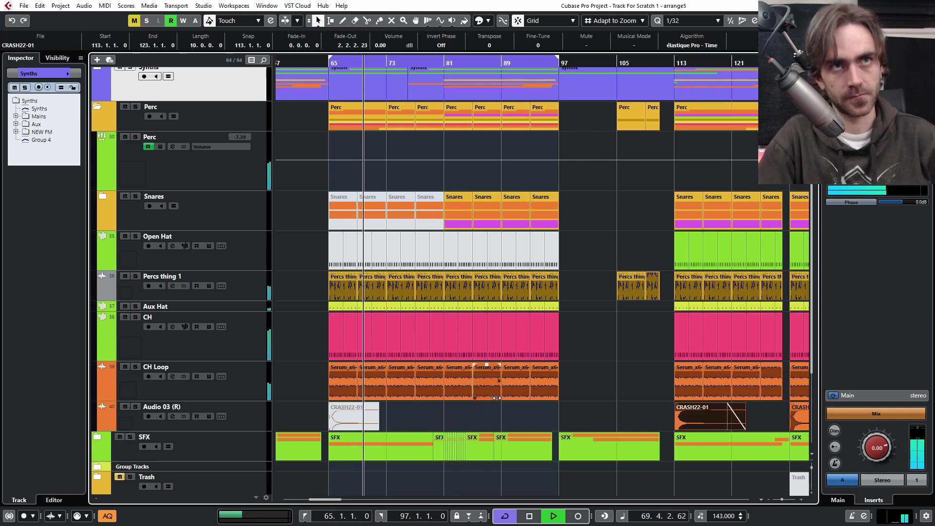
- Play from about bar 53 and unmute the four Snares parts from bar 65 to bar 81
scroll(565, 317, left, 3)
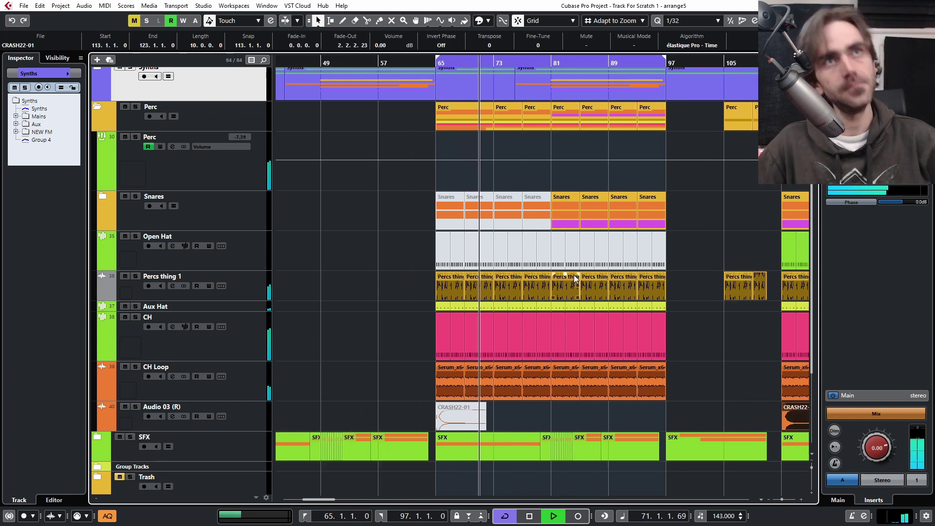
click(354, 62)
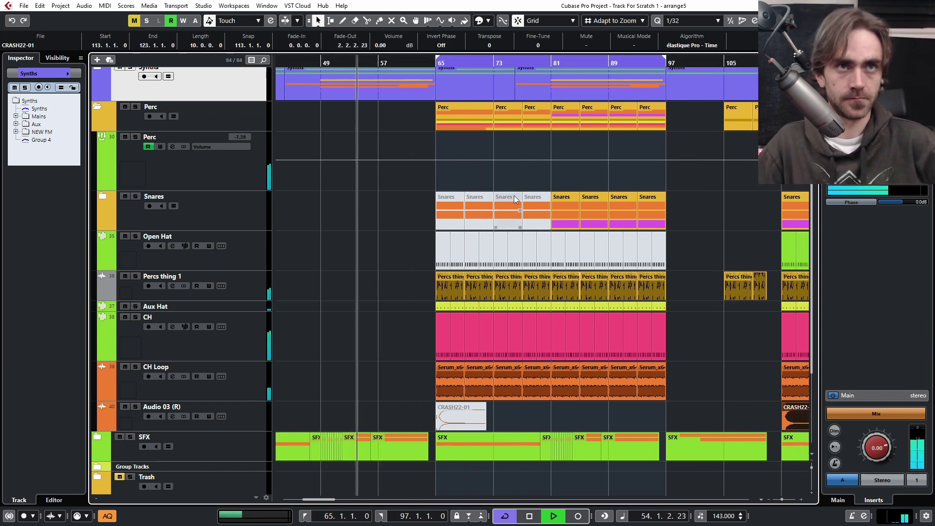
key(g)
scroll(368, 287, right, 1)
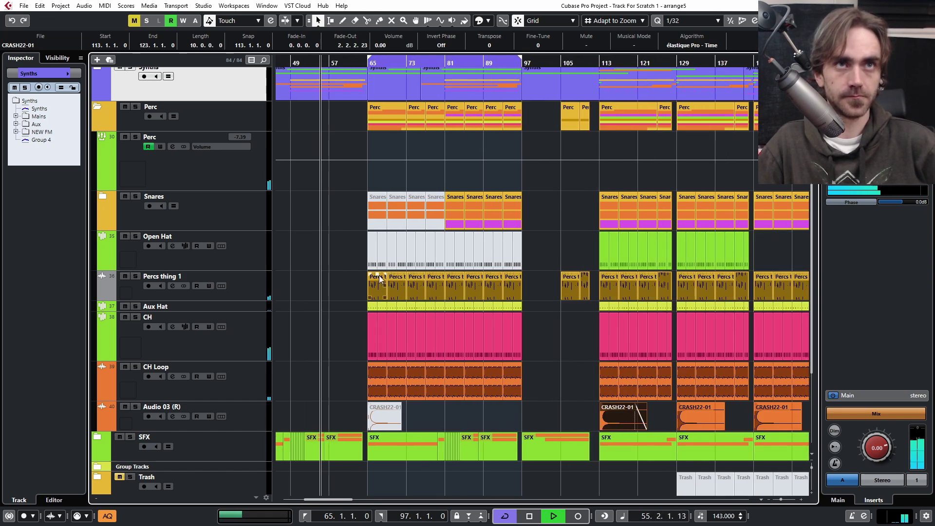
click(318, 224)
key(7)
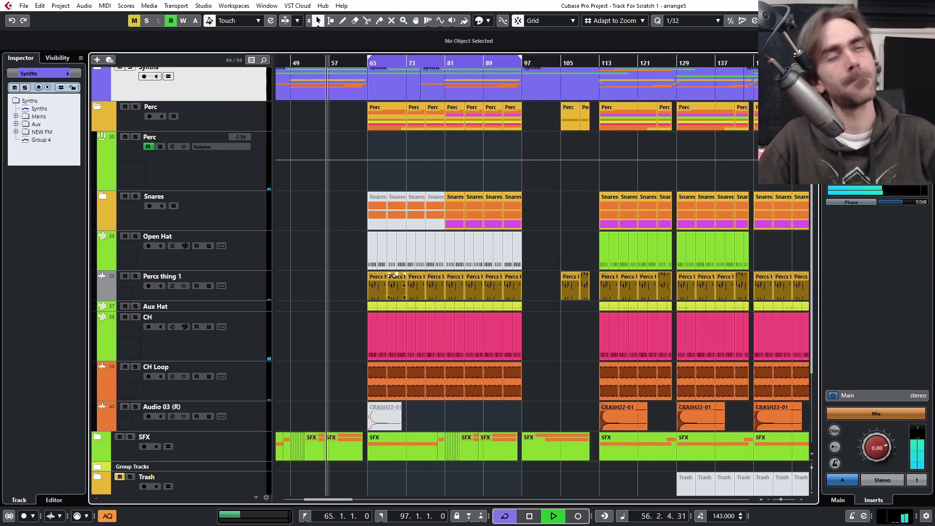
drag(346, 210, 434, 233)
click(313, 286)
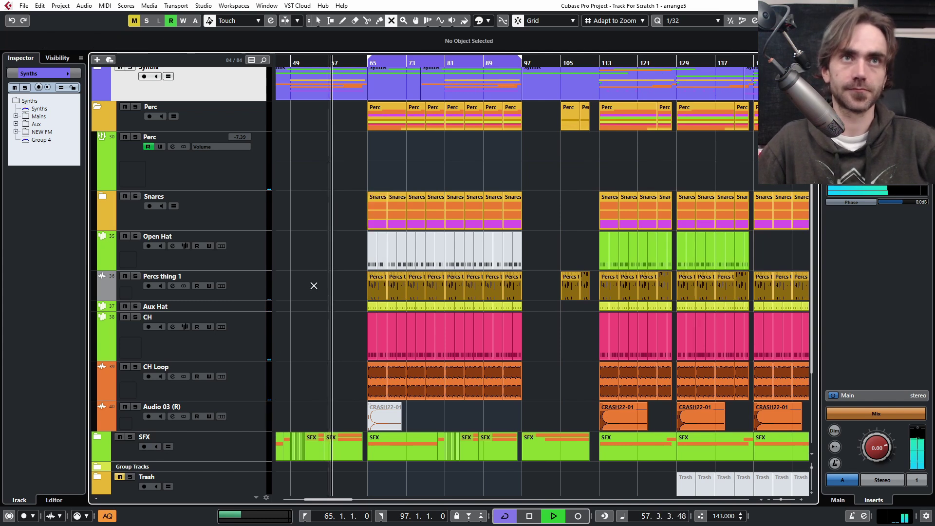
key(1)
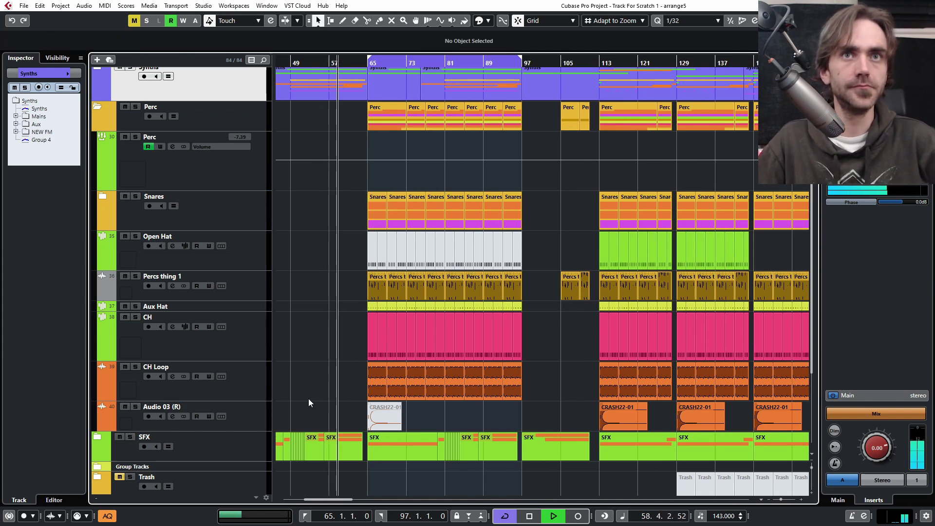
- Listen to the transition into bar 65 and examine its parts against the Structure Sketch
scroll(308, 398, left, 1)
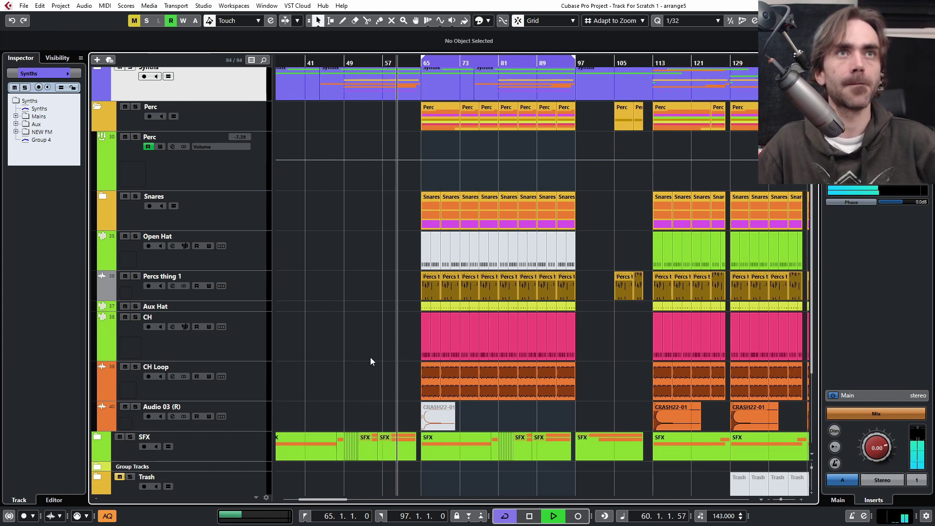
scroll(370, 373, down, 1)
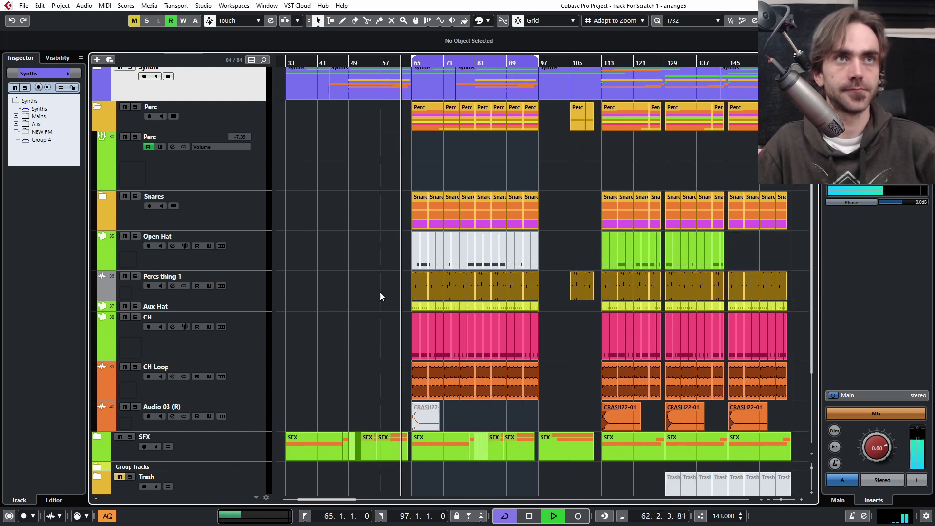
key(g)
key(h)
key(h)
key(h)
key(h)
key(h)
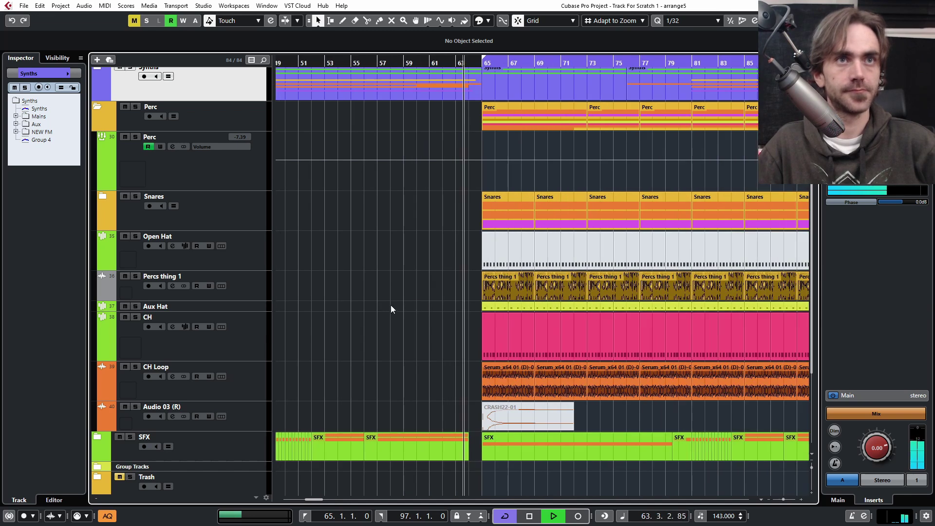
key(g)
key(g)
scroll(429, 305, down, 3)
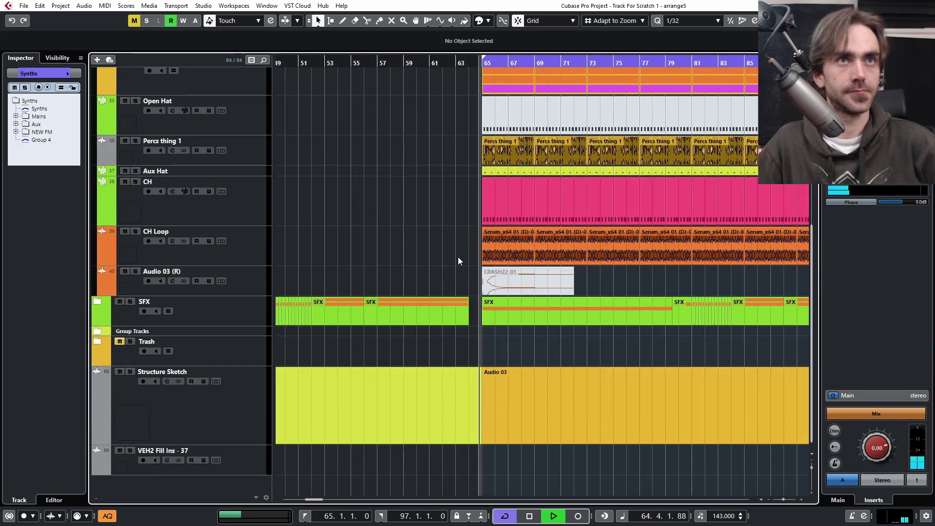
scroll(456, 267, right, 1)
scroll(450, 268, up, 3)
scroll(392, 302, right, 2)
scroll(457, 260, left, 2)
key(g)
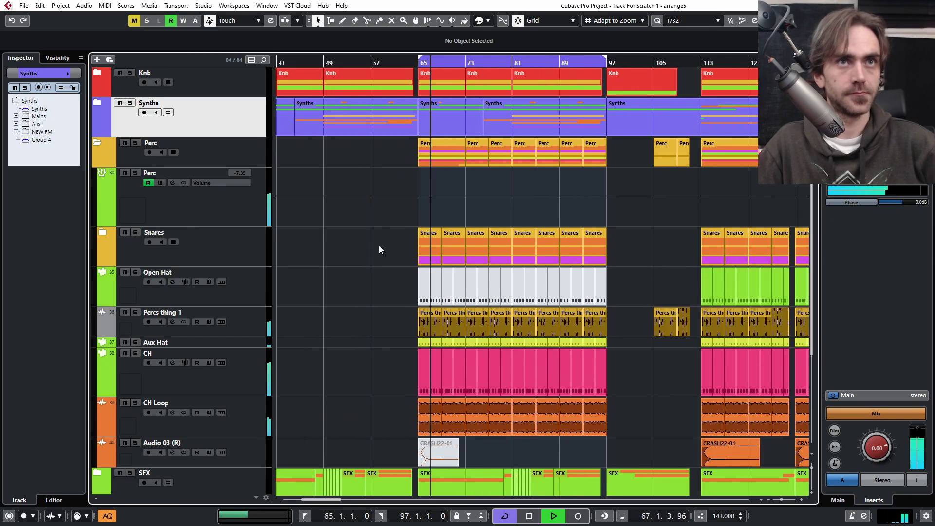
scroll(370, 250, right, 1)
scroll(361, 253, up, 2)
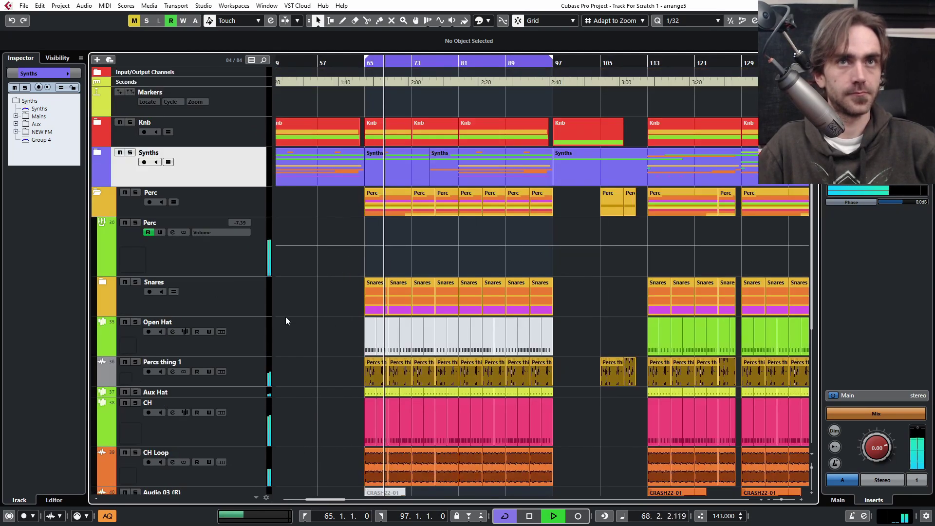
- Expand the Snares folder, lower the Snares Group volume slightly, and collapse the folder
click(258, 312)
click(100, 280)
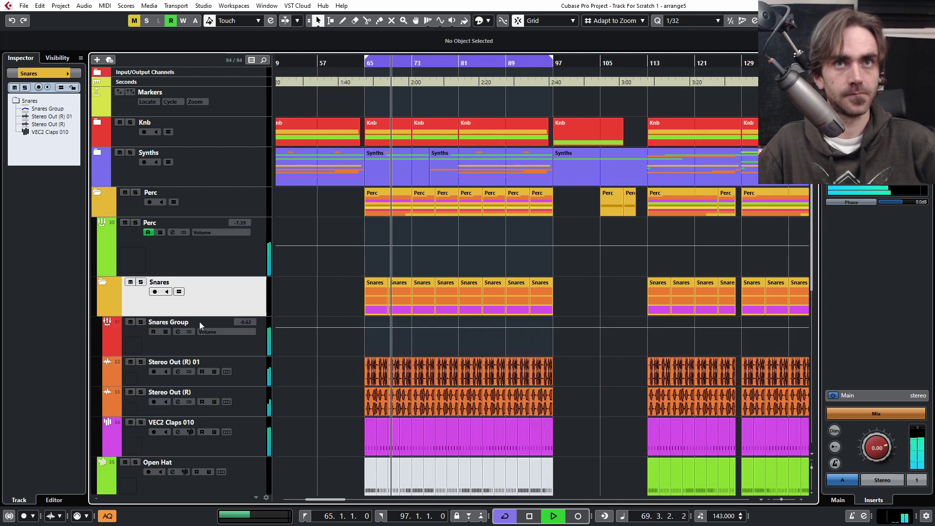
click(165, 347)
mouse_move(251, 320)
mouse_down()
mouse_move(247, 313)
mouse_move(248, 322)
mouse_up()
scroll(246, 323, down, 4)
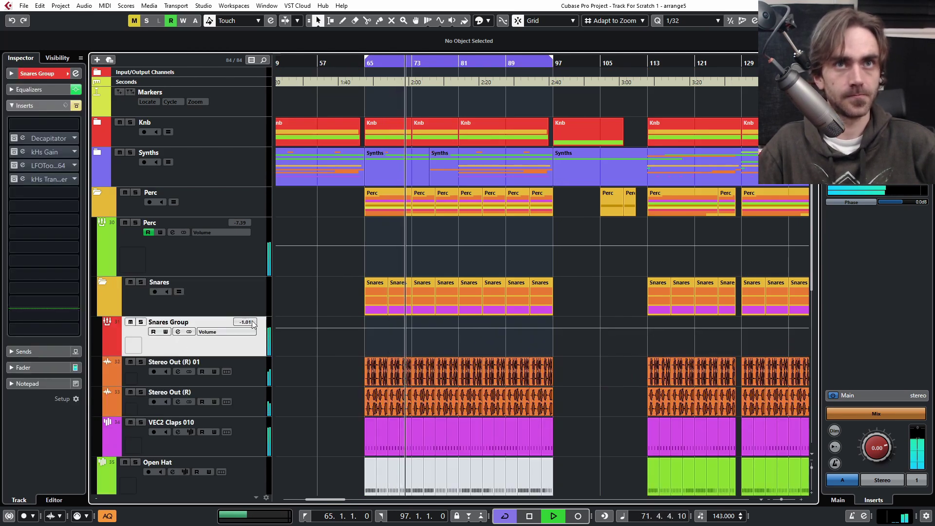
click(101, 281)
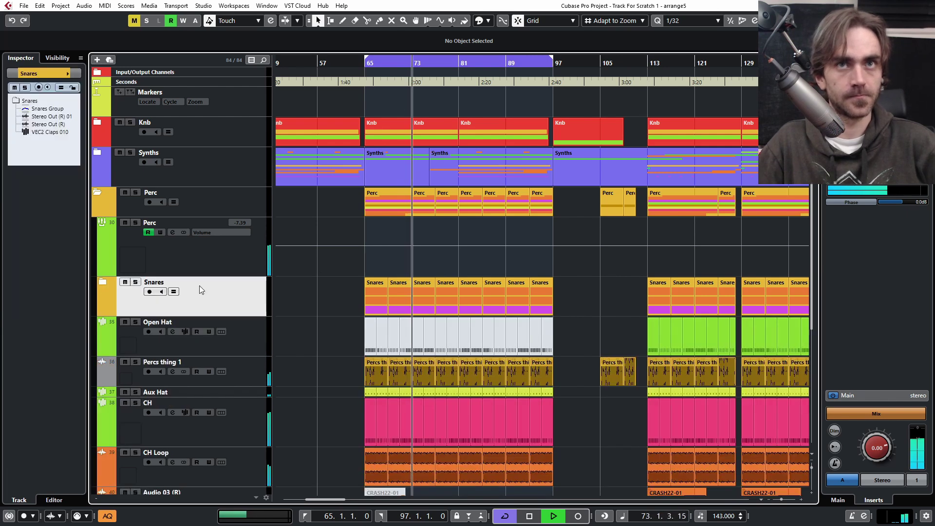
click(105, 283)
scroll(249, 321, down, 4)
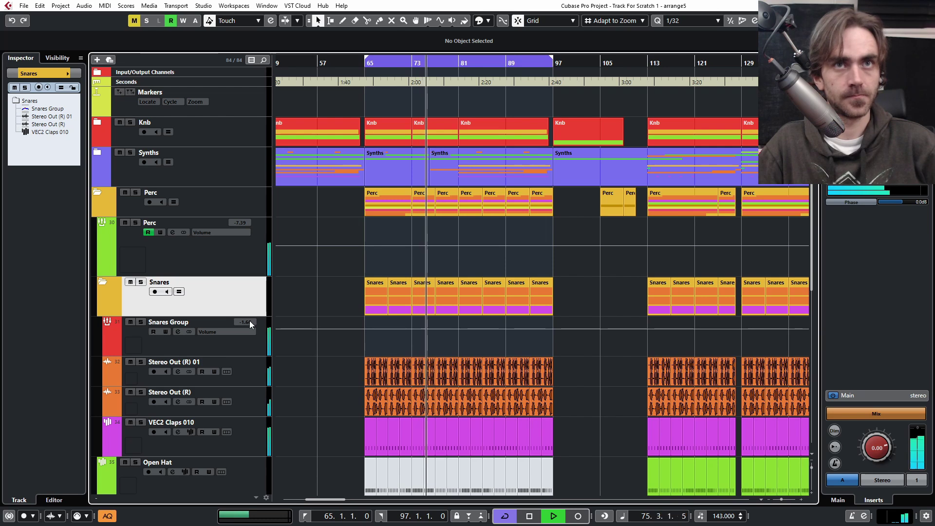
scroll(249, 321, down, 5)
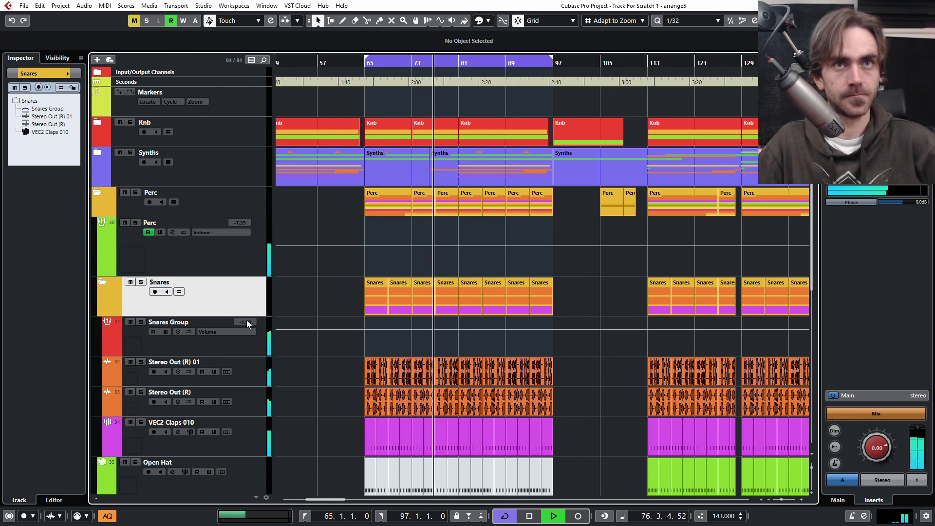
click(103, 283)
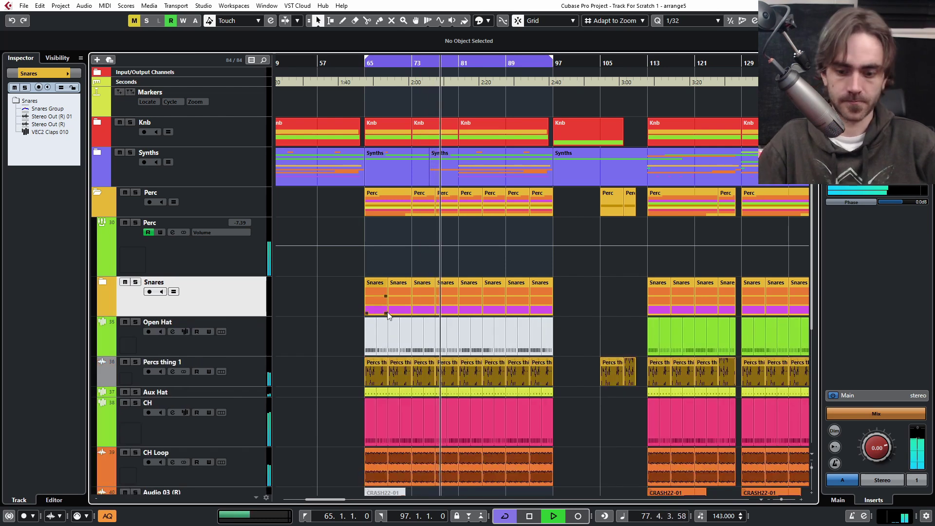
- Expand the Knb folder, show the Kick and Bass automation, and delete the Snap Heap MIX and HPF + Reverb peaks just before bar 81
key(7)
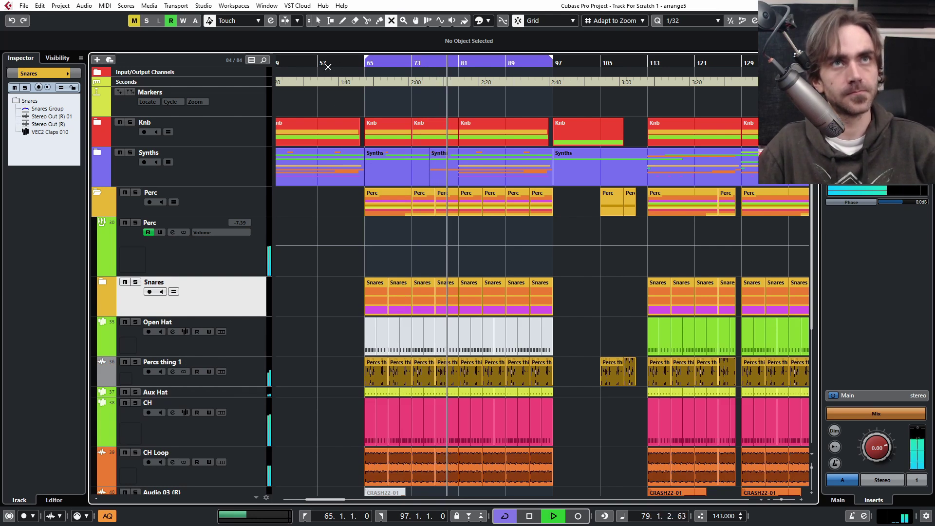
click(97, 122)
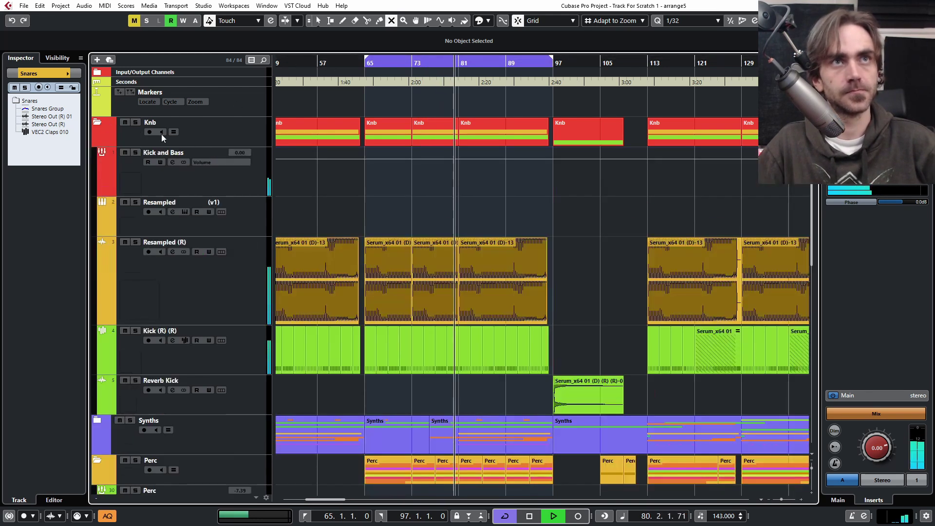
click(102, 191)
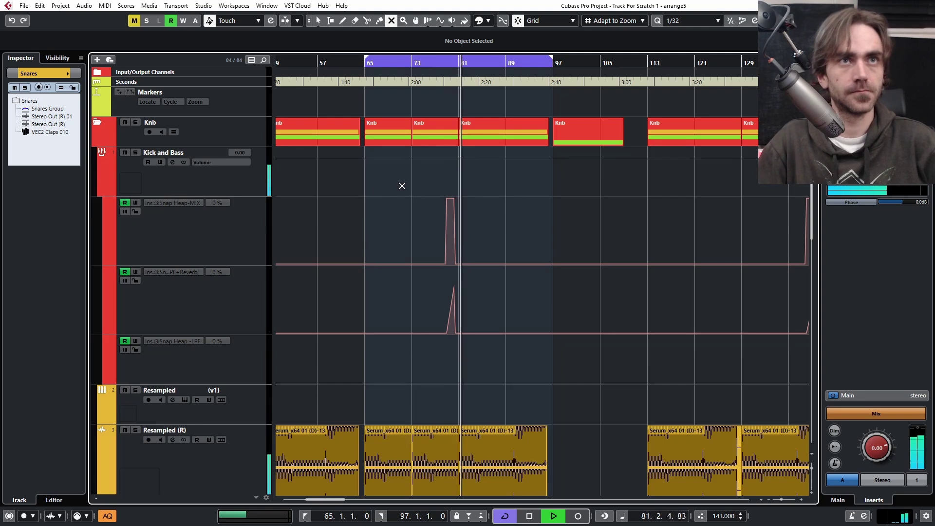
key(1)
drag(420, 199, 477, 259)
key(Delete)
drag(417, 278, 489, 336)
key(Delete)
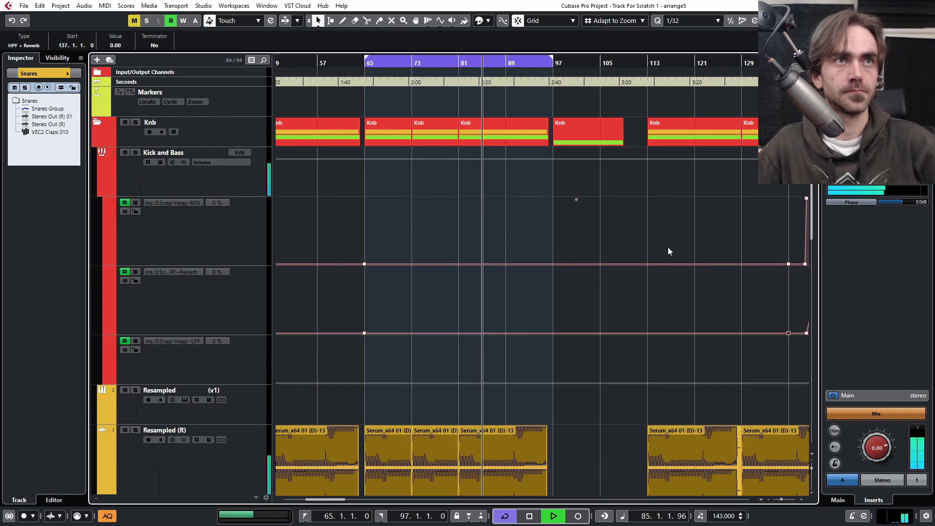
- Delete the remaining Snap Heap MIX and HPF + Reverb automation points, and set a MIX point of 0.00 at bar 97
scroll(645, 238, down, 6)
drag(556, 209, 274, 344)
key(Delete)
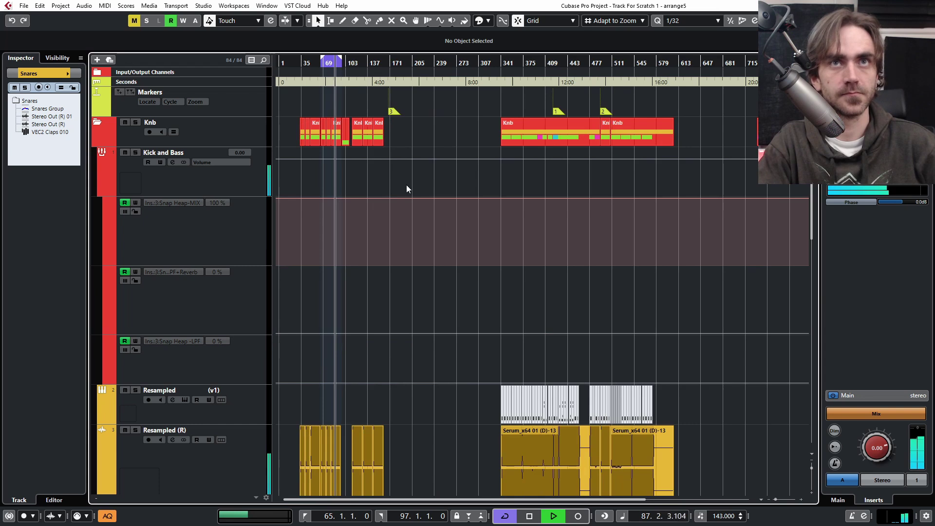
drag(406, 189, 309, 242)
drag(359, 196, 342, 306)
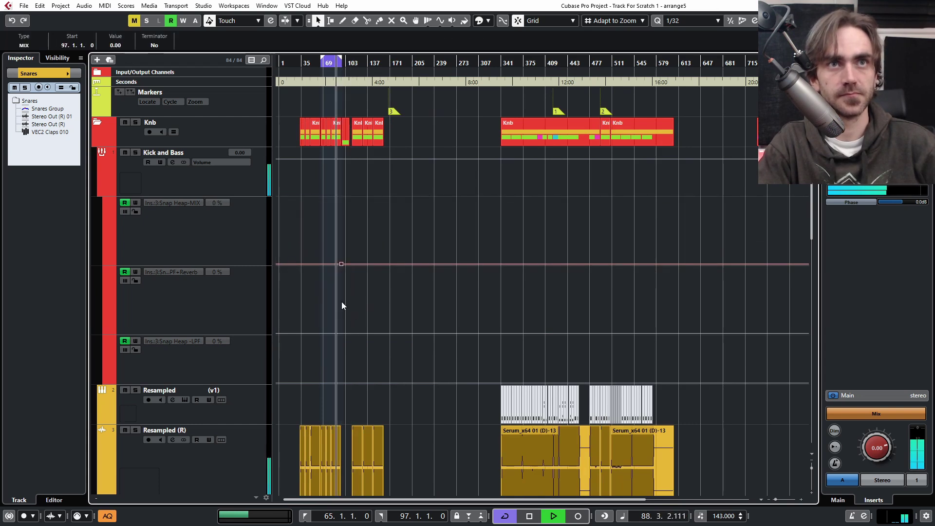
- Hide the Kick and Bass automation lanes and collapse the Knb folder
key(h)
key(h)
key(h)
key(h)
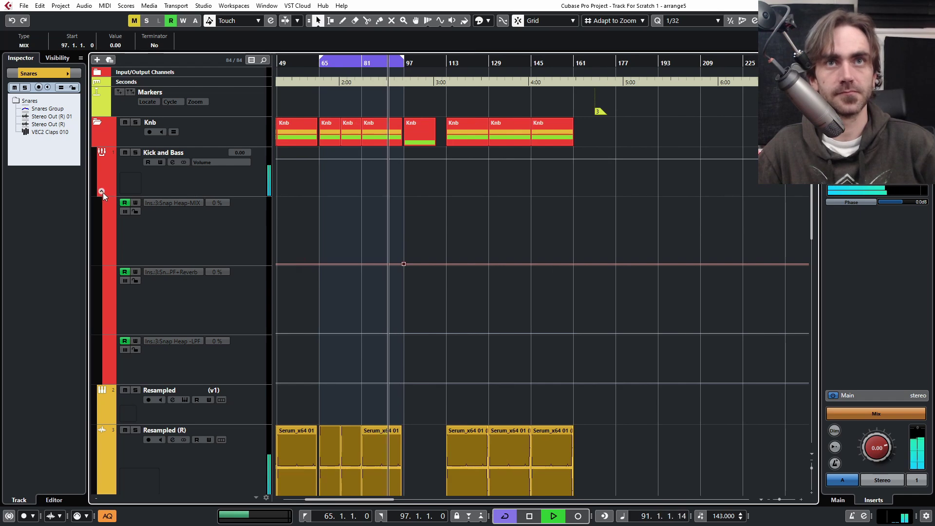
click(103, 192)
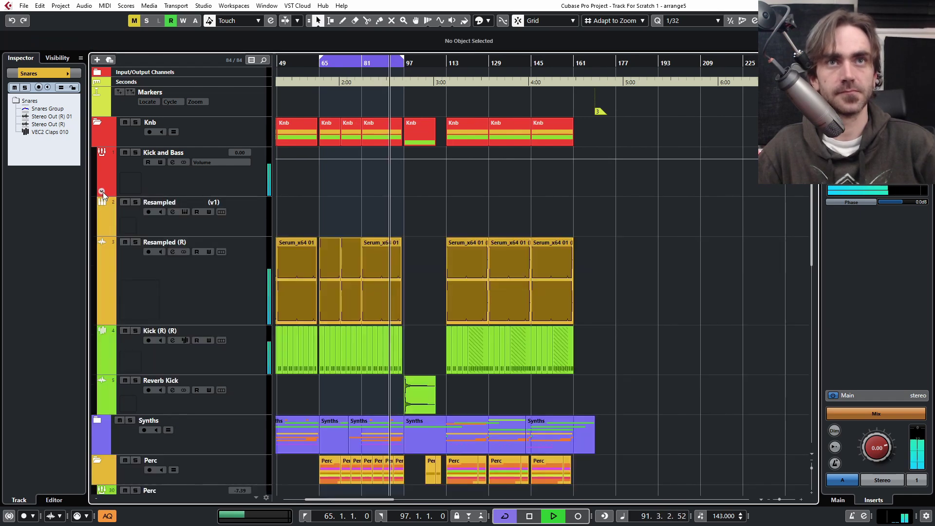
click(98, 123)
- Examine the parts from bar 65 to bar 97 and the following section against the Structure Sketch during playback
key(g)
key(h)
key(h)
key(h)
key(h)
key(h)
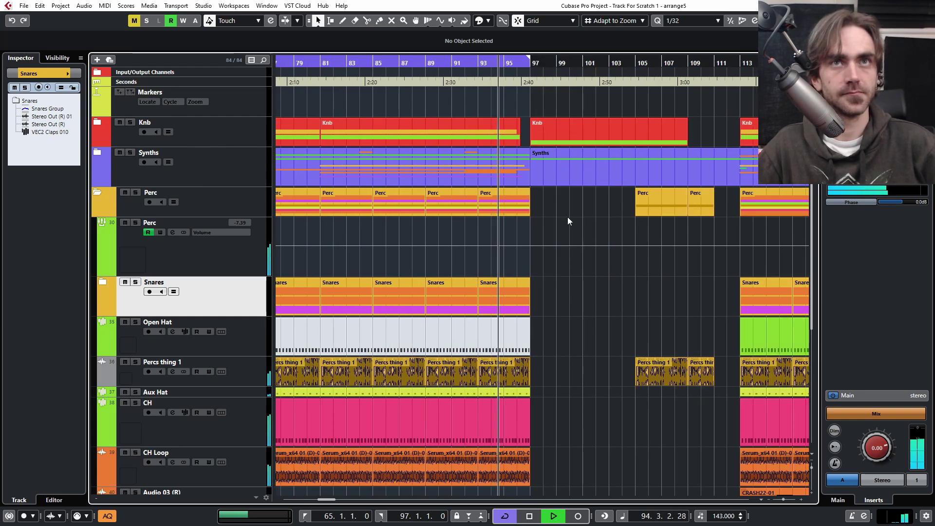
key(h)
scroll(609, 233, down, 5)
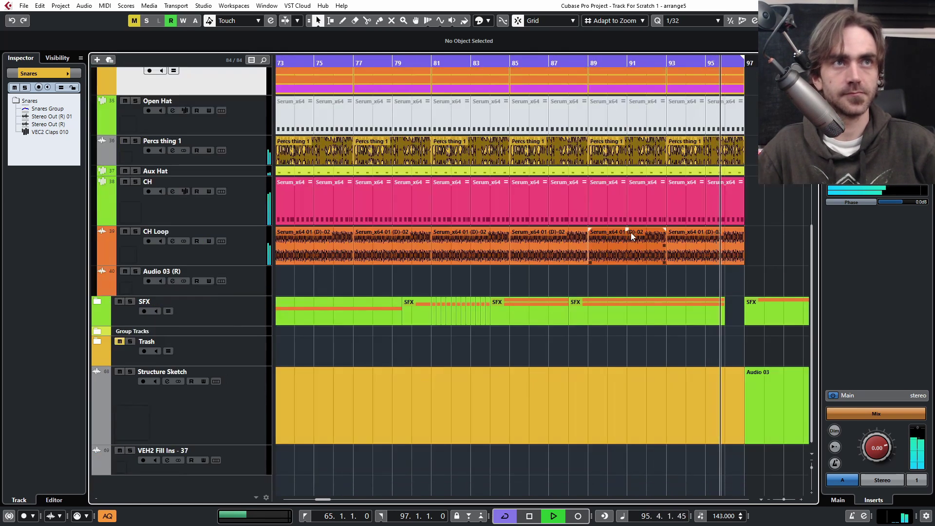
key(g)
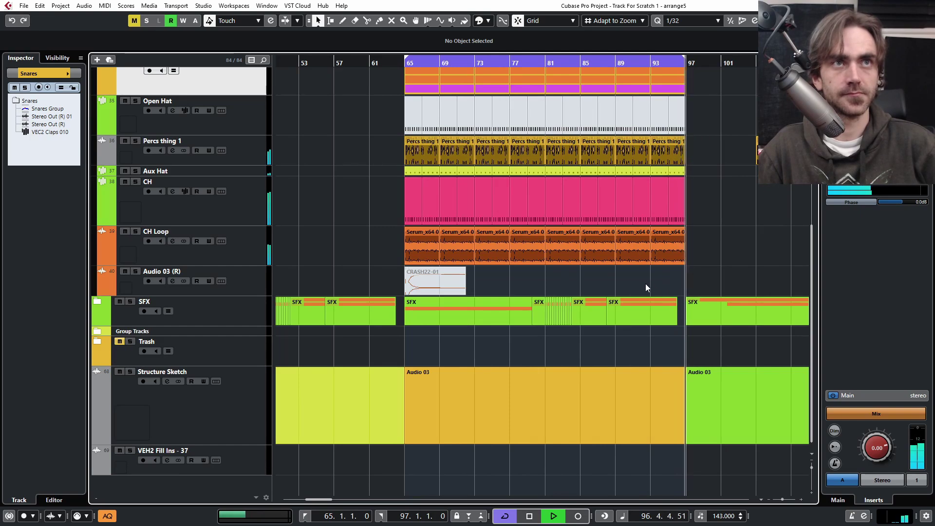
scroll(640, 284, up, 5)
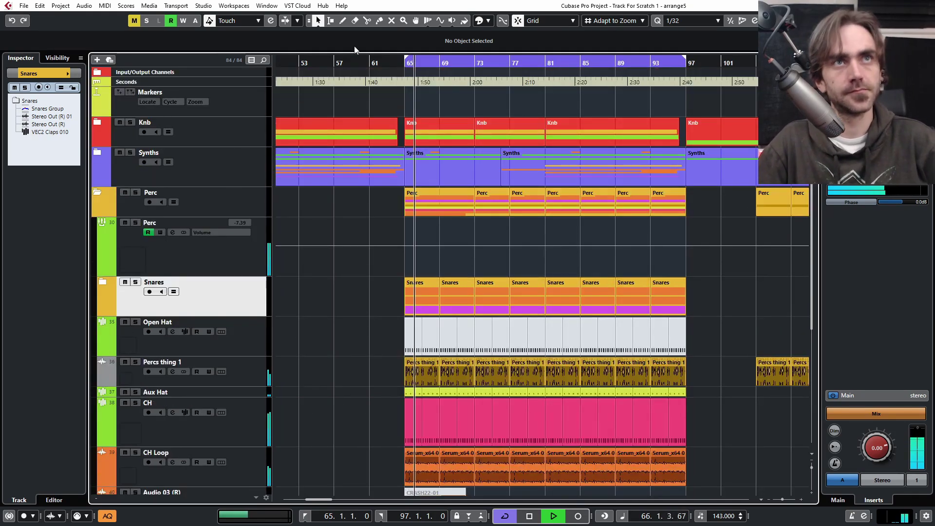
- Mute the Snares parts from bar 65 to bar 81
click(375, 62)
key(7)
drag(373, 291, 538, 294)
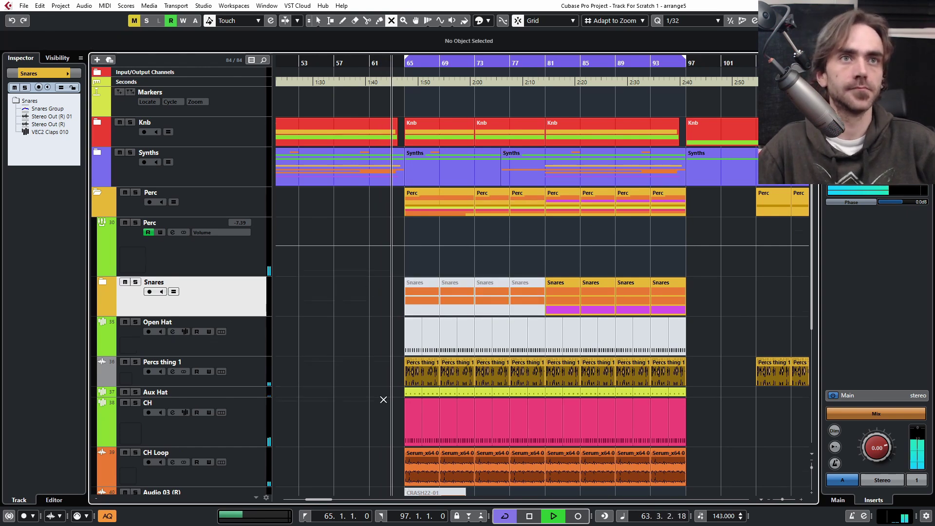
- Try muting the CH Loop clips, and mute the CH parts from bar 65 to bar 73
scroll(383, 399, down, 4)
scroll(383, 399, up, 2)
drag(391, 295, 351, 285)
drag(388, 385, 470, 398)
drag(388, 393, 451, 382)
drag(397, 341, 472, 339)
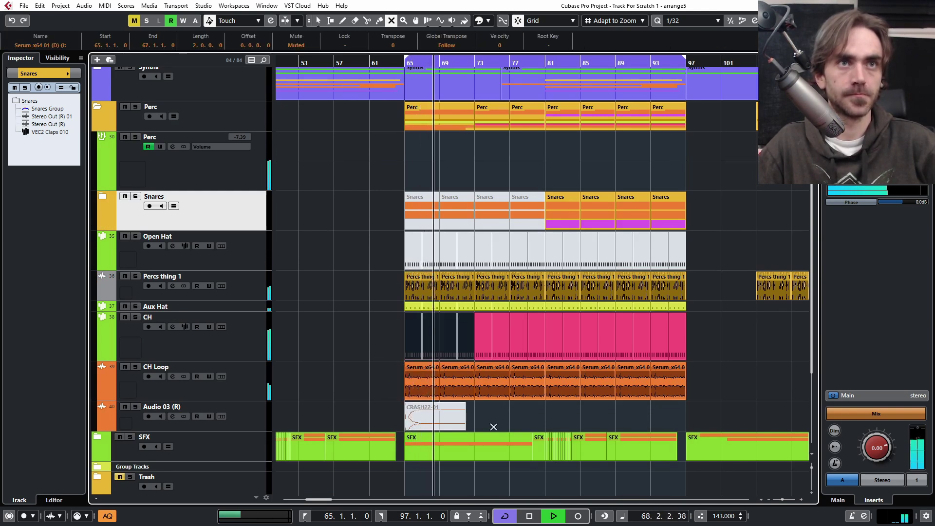
key(ctrl+z)
- Show the CH Loop track's Snap Heap automation lanes and briefly solo the track
click(247, 388)
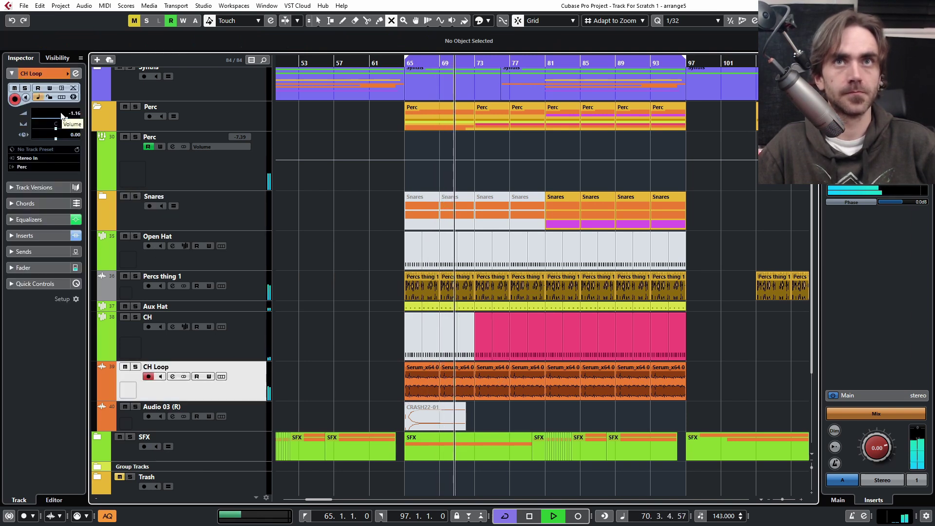
click(102, 396)
key(1)
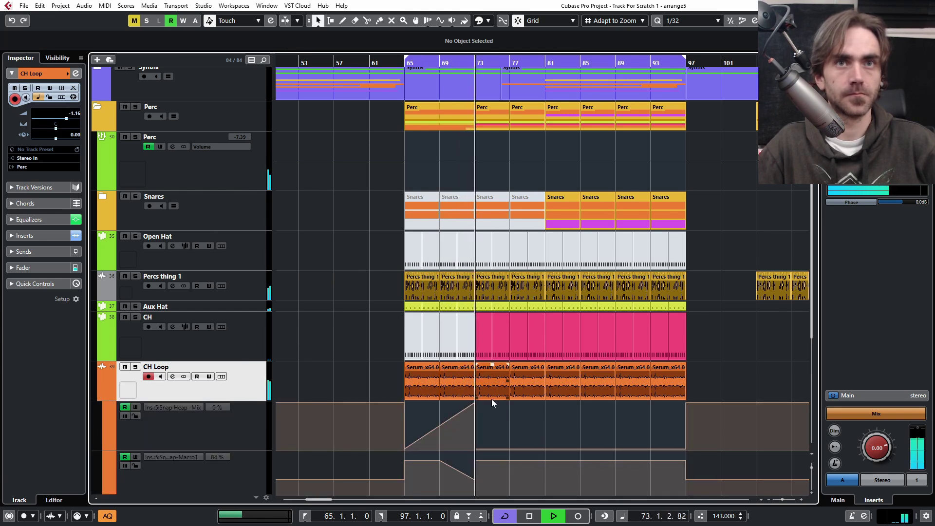
scroll(491, 399, down, 3)
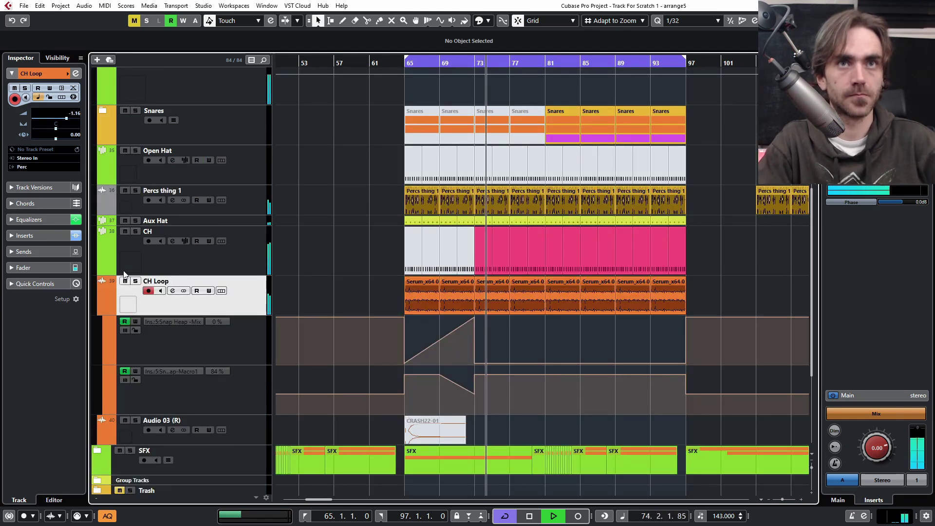
click(136, 282)
click(136, 281)
- Move the five CH Loop clips between bar 65 and bar 85 eight bars earlier so they start at bar 57
scroll(442, 316, left, 1)
drag(428, 293, 520, 306)
drag(501, 299, 431, 300)
click(388, 64)
drag(533, 309, 473, 295)
drag(570, 304, 491, 337)
drag(606, 300, 536, 304)
- Delete the CH Loop Snap Heap Mix points at bars 97 and 57 and the Macro 1 points at bars 65 and 57
click(739, 317)
key(Delete)
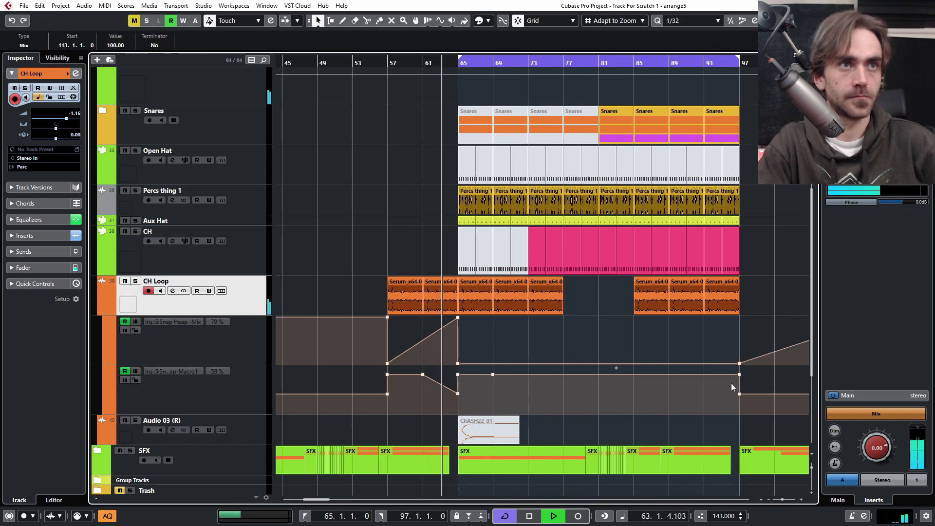
click(457, 393)
key(Delete)
click(388, 65)
click(387, 374)
key(Delete)
click(387, 364)
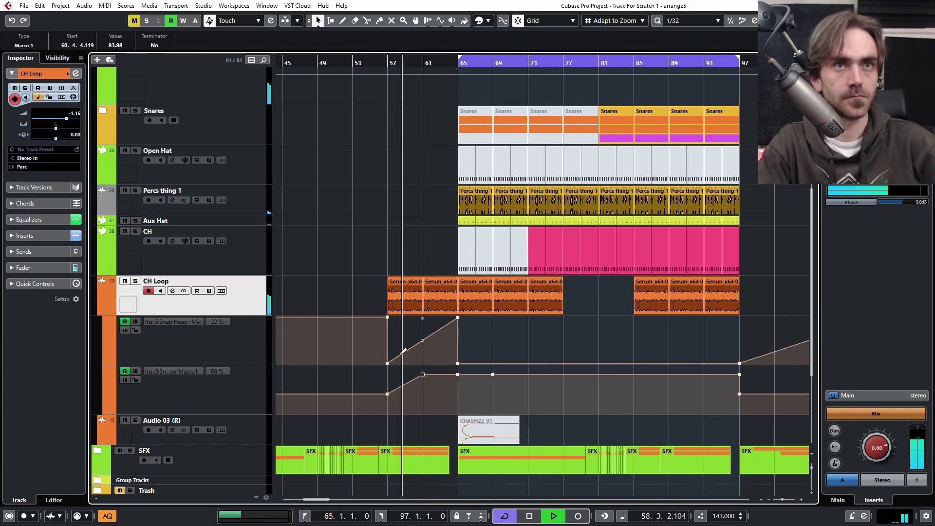
key(Delete)
- Raise CH Loop's Macro 1 automation to a peak at bar 64 and trim the second loop clip to end there
scroll(452, 324, up, 3)
scroll(458, 334, down, 1)
click(454, 375)
drag(454, 374, 450, 413)
drag(378, 374, 450, 367)
click(311, 62)
scroll(512, 326, up, 2)
scroll(513, 327, up, 1)
drag(497, 312, 445, 317)
- Delete the remaining CH Loop Mix and Macro 1 points up to bar 113, and lower the Mix point at bar 113 to the minimum
drag(445, 364, 659, 345)
scroll(485, 386, down, 4)
key(Delete)
scroll(657, 360, down, 2)
scroll(636, 380, right, 3)
drag(493, 397, 587, 343)
key(Delete)
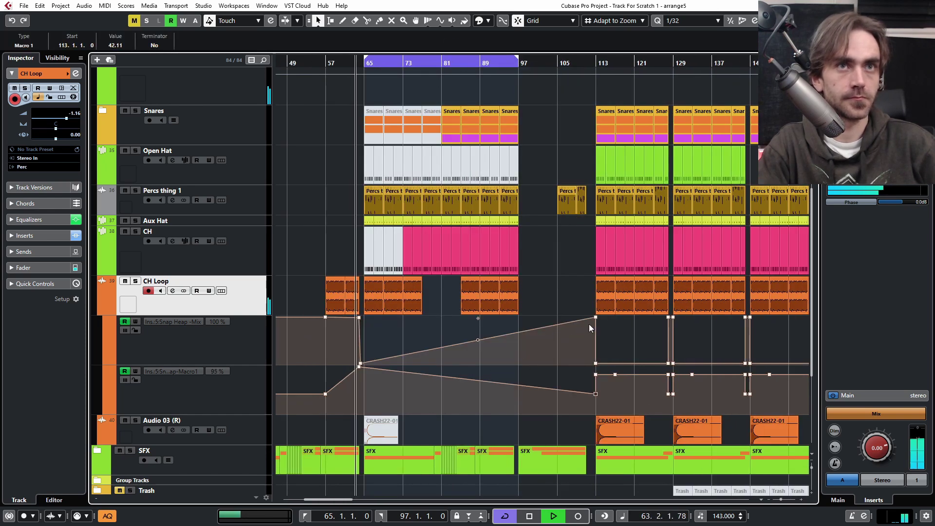
key(Delete)
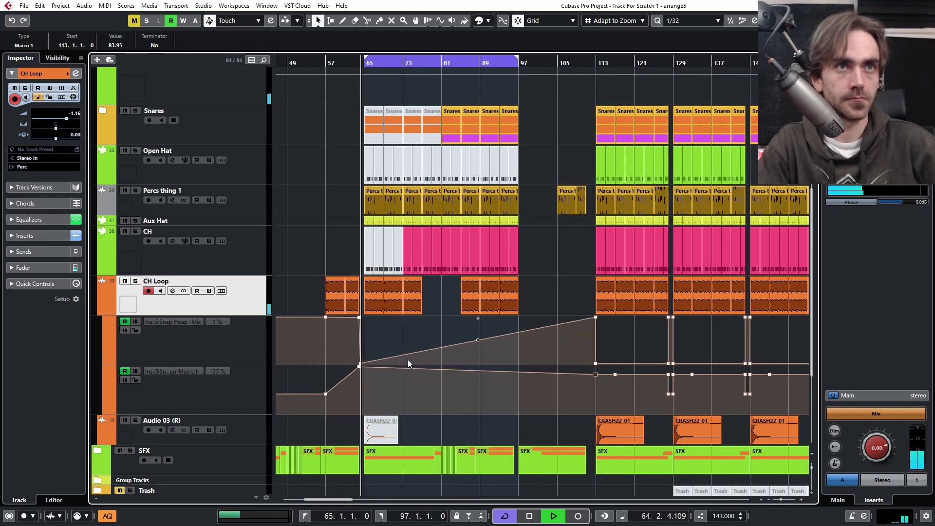
key(Delete)
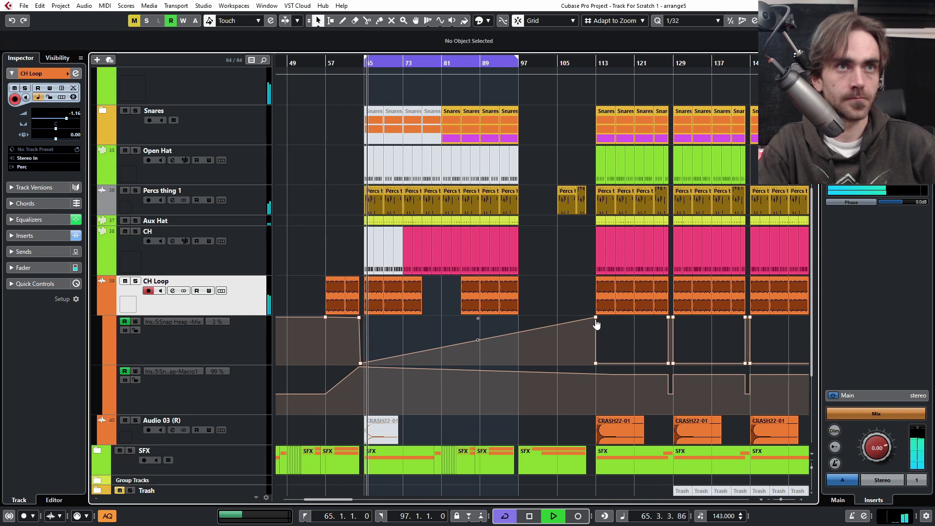
drag(595, 317, 595, 364)
- Replace the CH Loop clips after bar 85 with repeats of the bar 73 clip filling bars 77 to 97, and hide the automation lanes
drag(446, 330, 537, 307)
key(Delete)
click(424, 298)
drag(423, 297, 510, 320)
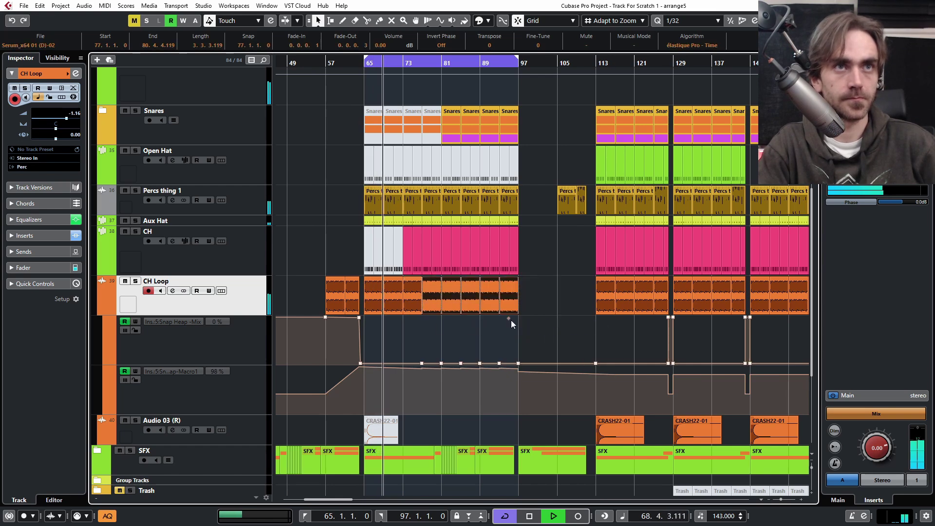
click(102, 309)
scroll(366, 267, up, 1)
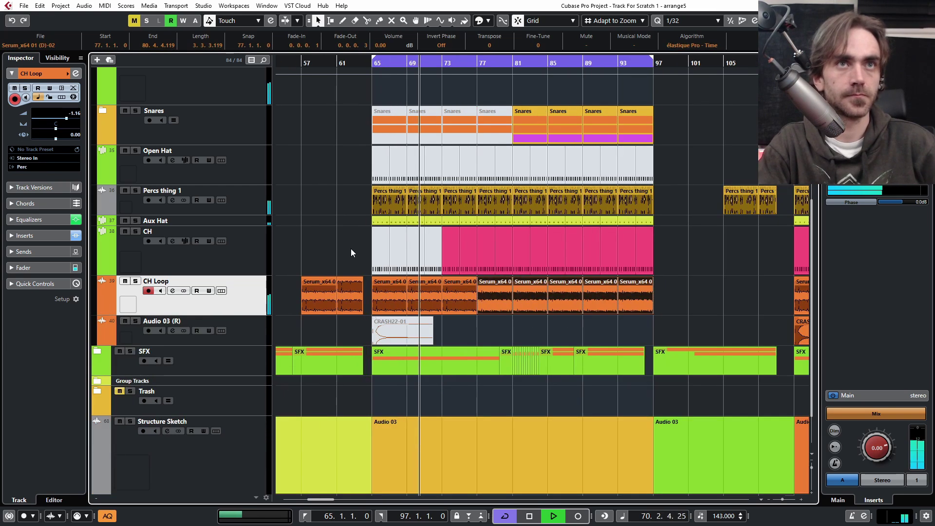
- Unmute the CH parts from bar 65 to bar 73
click(350, 250)
key(7)
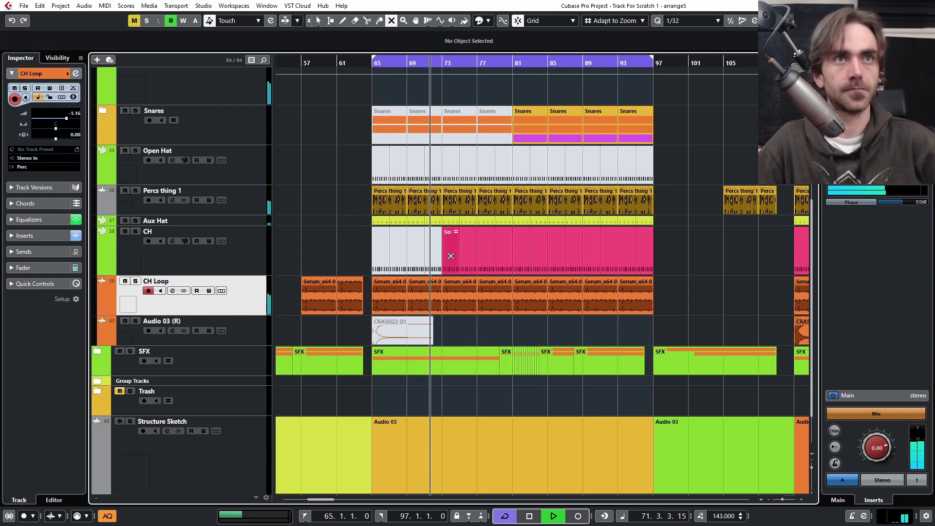
scroll(707, 288, up, 3)
scroll(704, 316, down, 3)
drag(357, 252, 435, 256)
click(334, 246)
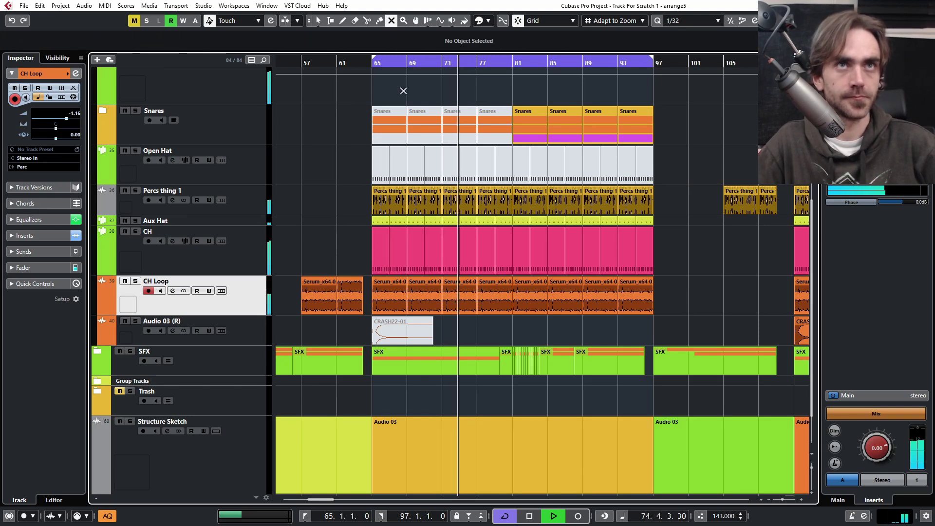
- Audition the section with the Percs thing 1 clips from bar 65 to bar 73 muted, and unmute them again
click(362, 63)
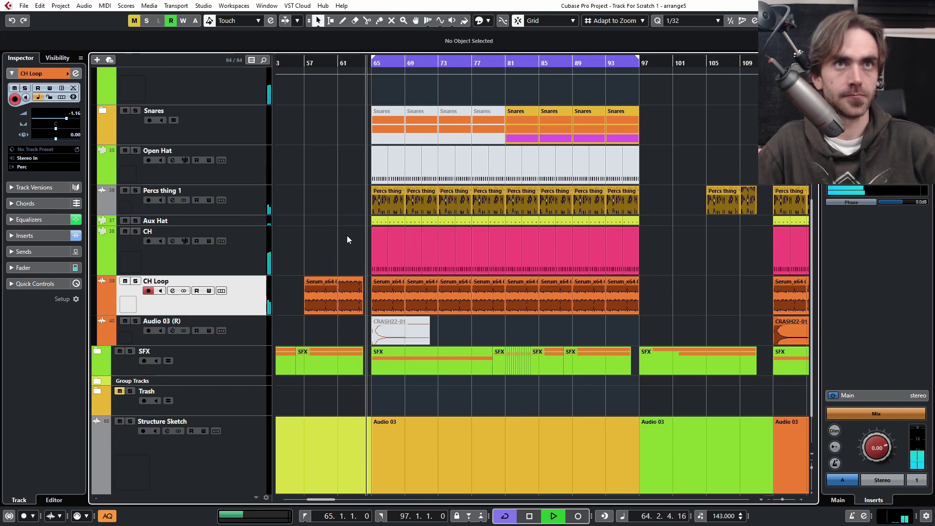
key(7)
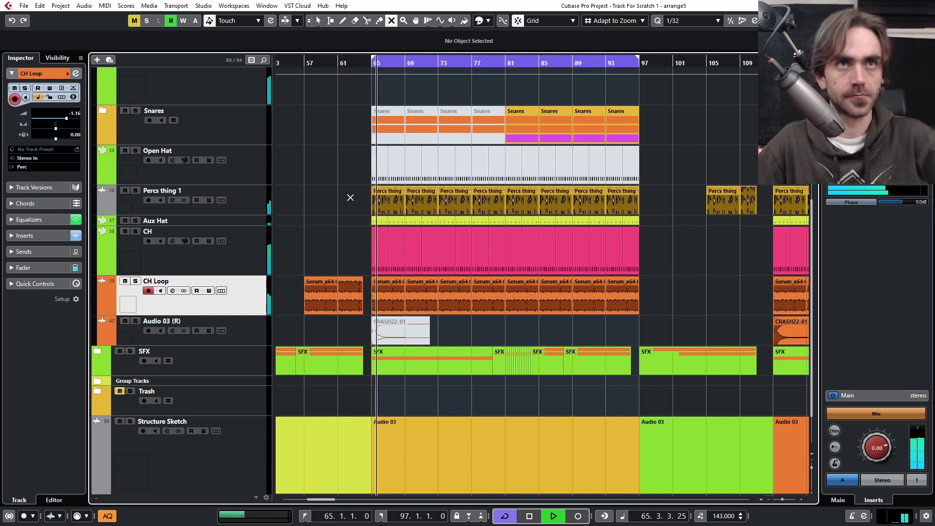
drag(349, 198, 410, 217)
click(359, 171)
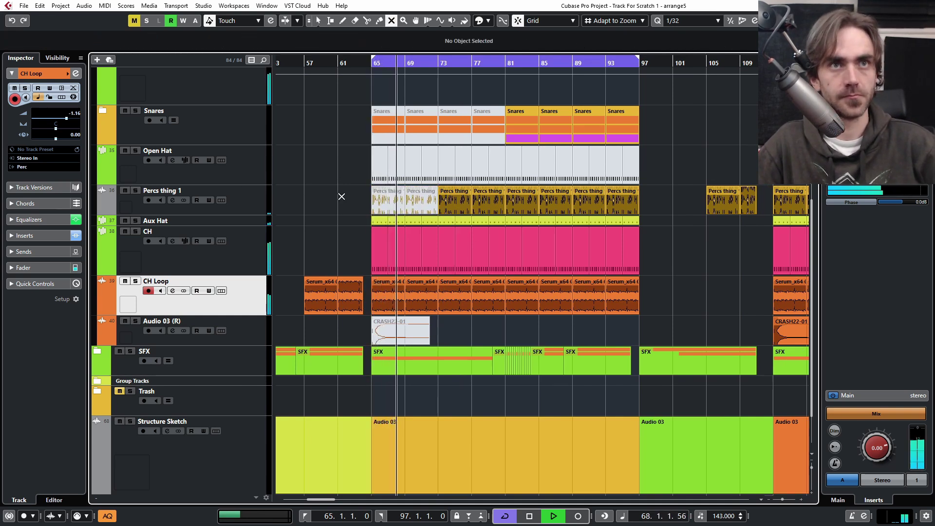
scroll(342, 196, up, 5)
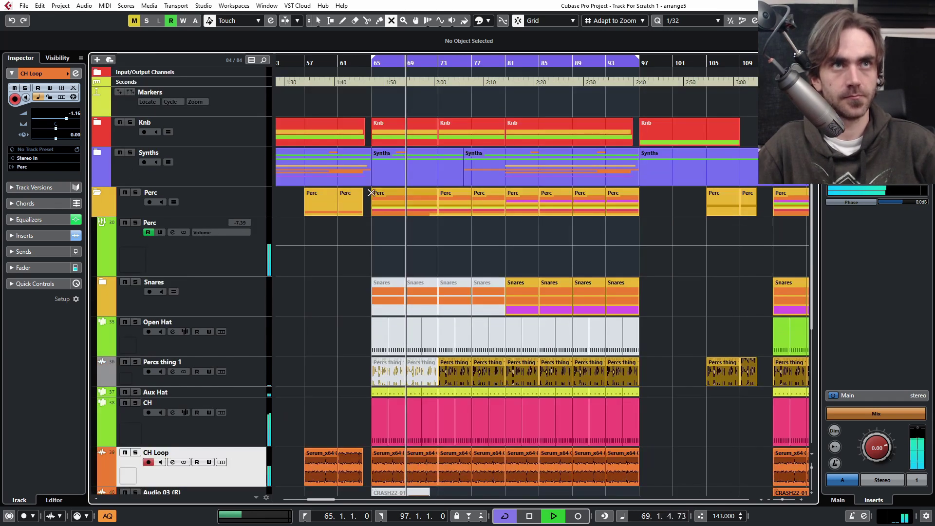
scroll(373, 191, down, 4)
click(410, 285)
click(383, 284)
click(357, 282)
- Enable the high-cut pre-filter in the Percs thing 1 channel equalizer and close the channel settings
key(1)
scroll(341, 279, left, 3)
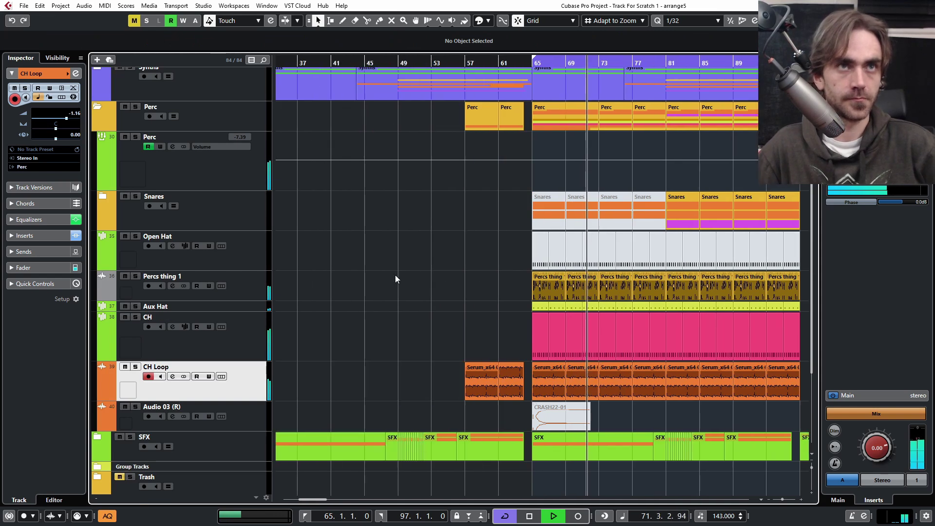
scroll(422, 272, down, 3)
scroll(404, 274, right, 3)
scroll(382, 278, up, 2)
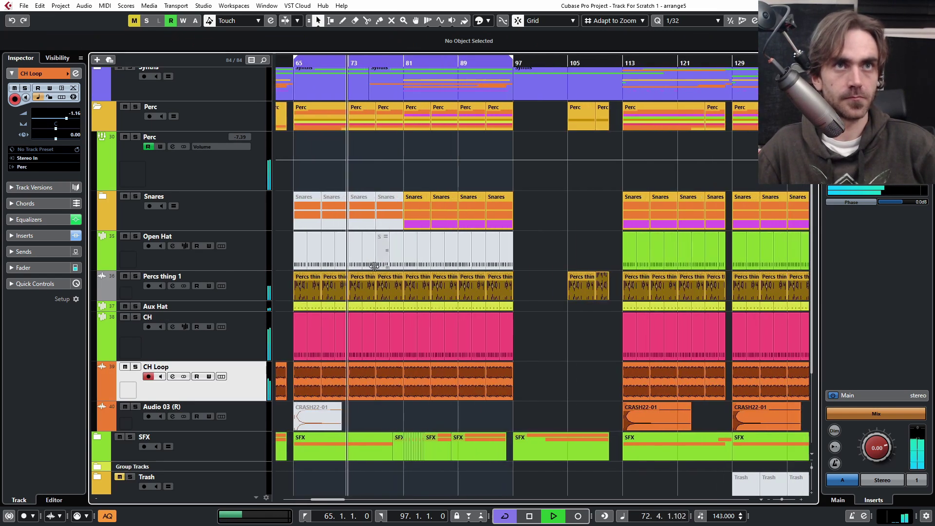
click(253, 288)
click(75, 74)
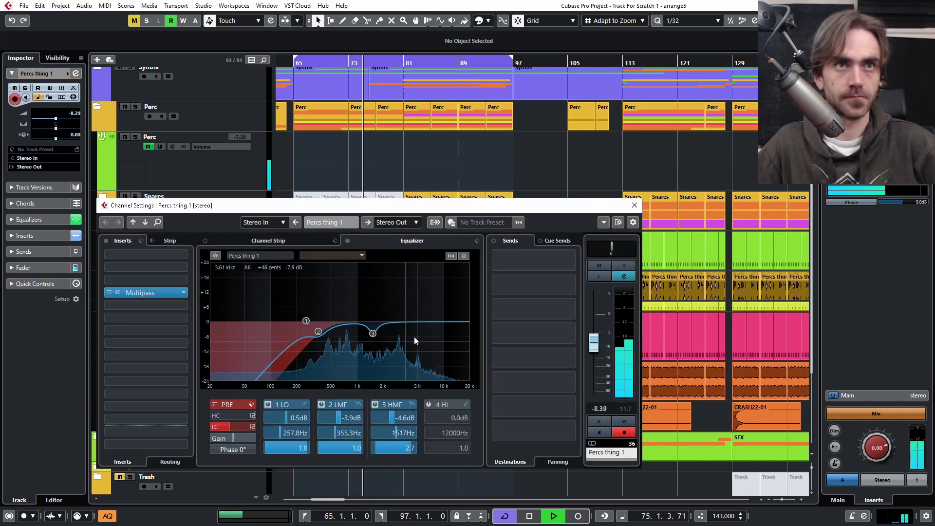
click(215, 415)
drag(212, 478, 205, 507)
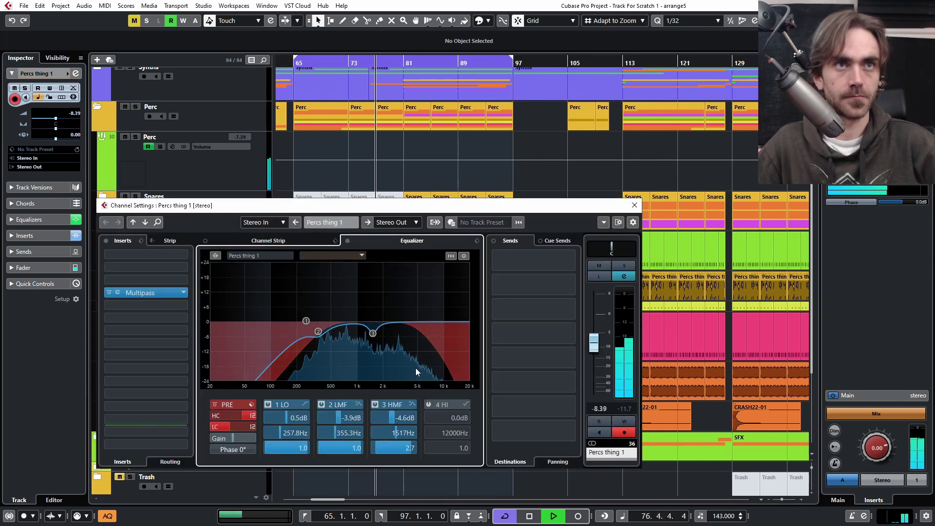
click(634, 206)
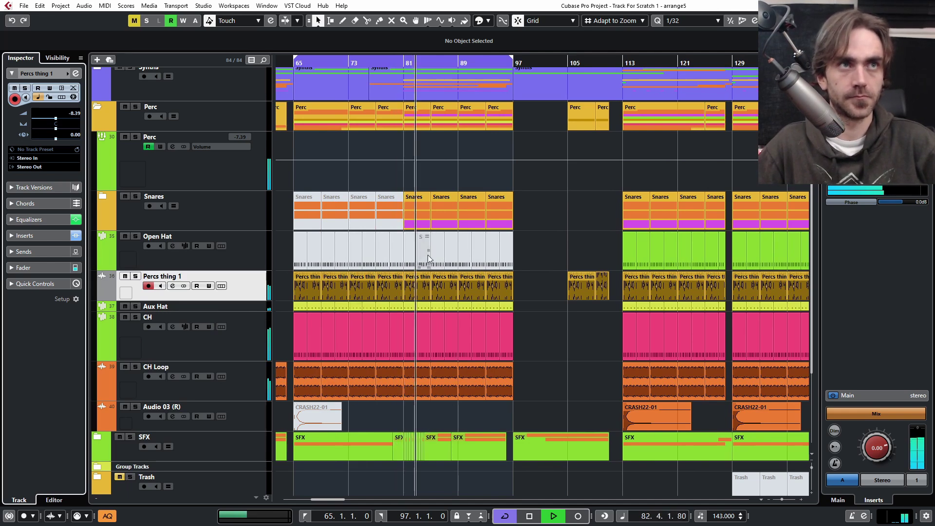
- Collapse the Perc folder, expand the Aux folder, and delete the Serum_x64 01 (R) 03 clips between bar 81 and bar 97
click(101, 195)
click(100, 194)
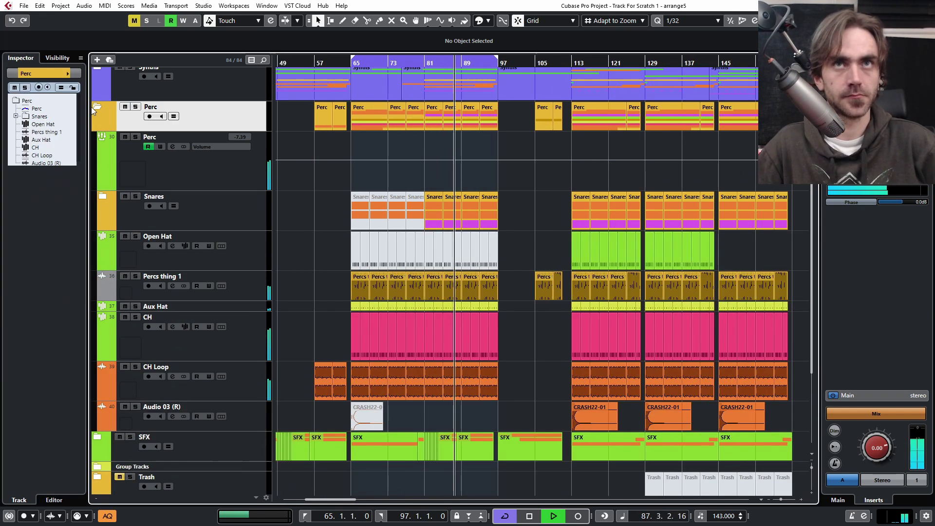
click(92, 106)
click(100, 150)
click(102, 302)
scroll(513, 240, down, 5)
drag(514, 240, 426, 214)
key(Delete)
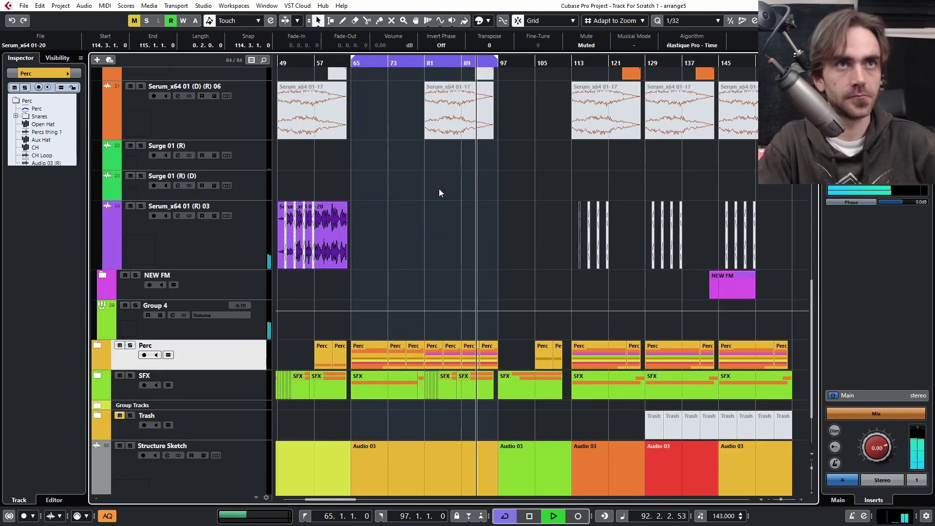
- Turn off cycle playback and expand the Mains folder in place of the Aux folder, with playback moved to about bar 86
key(/)
scroll(437, 187, up, 3)
scroll(461, 195, up, 5)
click(101, 301)
click(101, 152)
click(101, 152)
scroll(382, 197, down, 2)
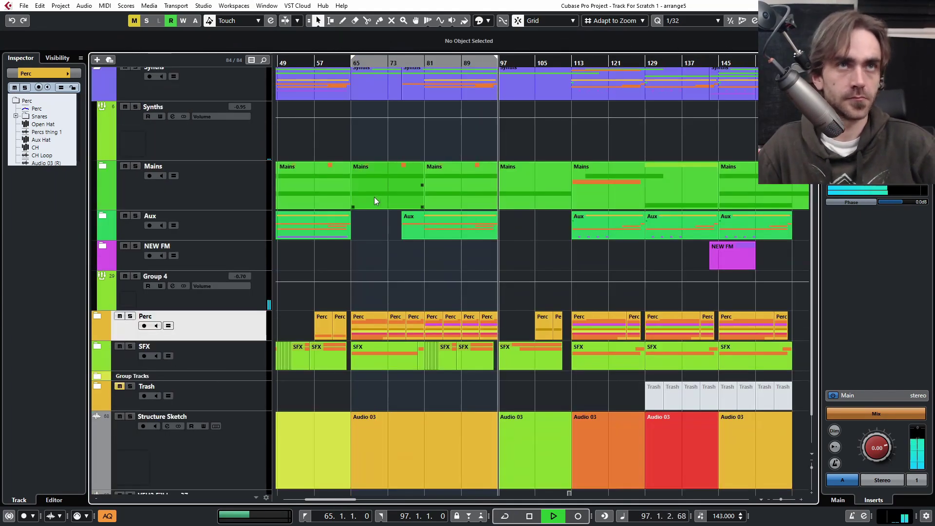
click(102, 166)
click(447, 63)
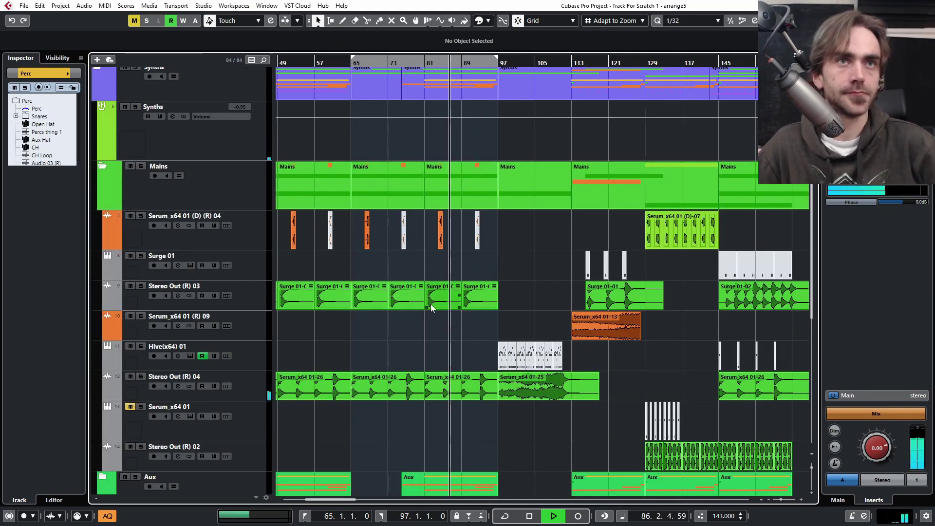
- Copy the Serum_x64 01 (D) (R) 04 and Stereo Out (R) 03 clips of bars 81 to 97 sixteen bars later, and collapse Mains
drag(480, 279, 436, 234)
scroll(451, 246, down, 3)
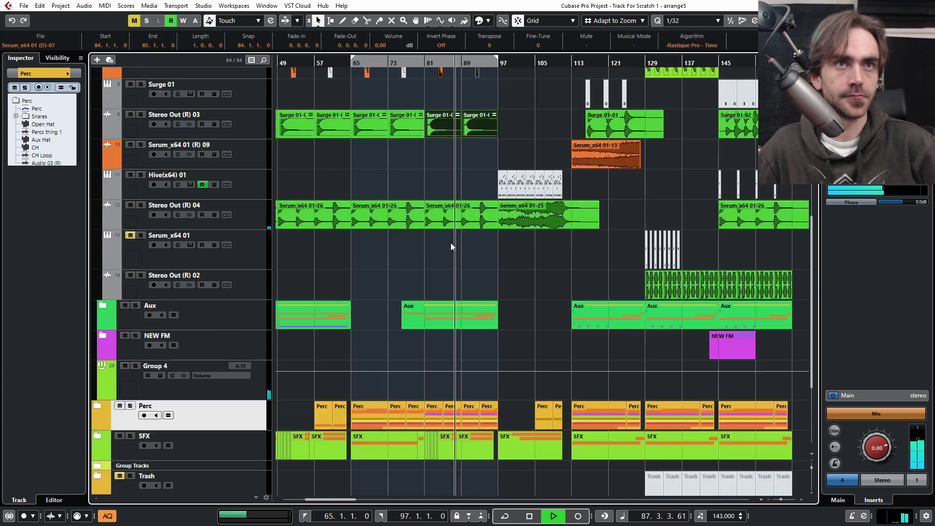
scroll(470, 231, up, 3)
drag(435, 294, 508, 295)
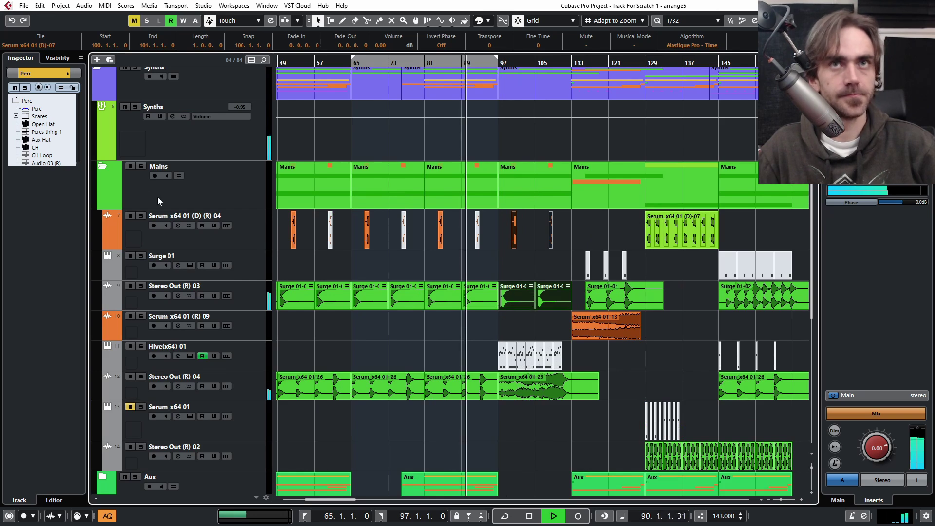
click(102, 166)
- Expand the SFX folder and bring its lower riser and noise tracks into view
scroll(444, 222, down, 1)
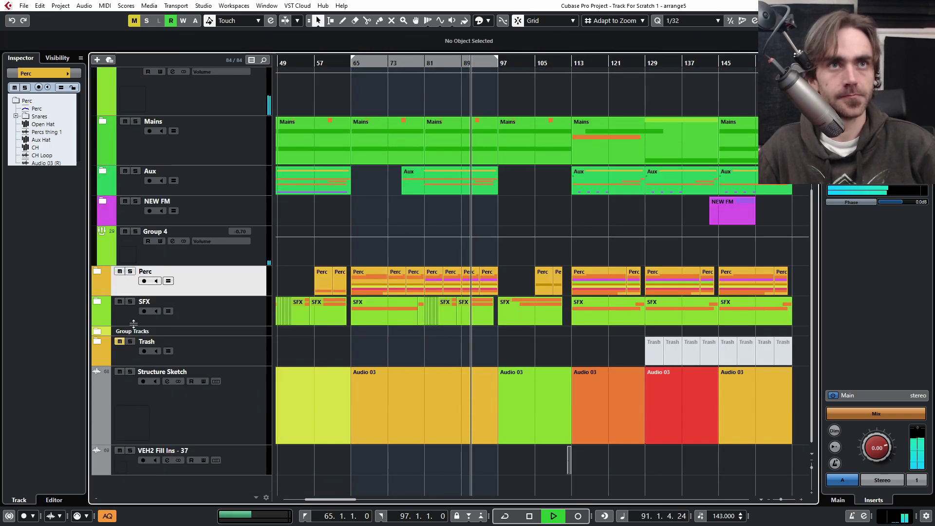
click(96, 301)
scroll(535, 283, down, 7)
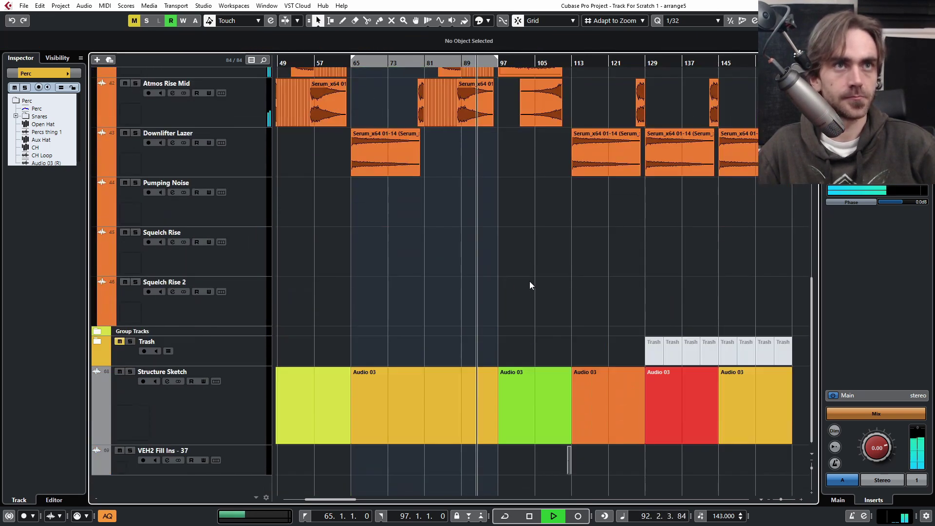
- Look over the tracks in the SFX folder and scan for spare effect clips further along the timeline
scroll(512, 323, up, 8)
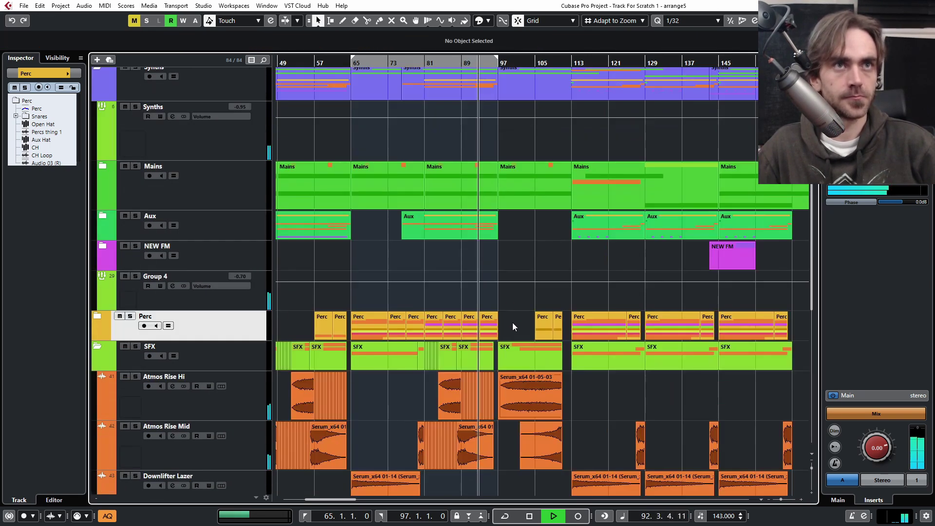
click(98, 347)
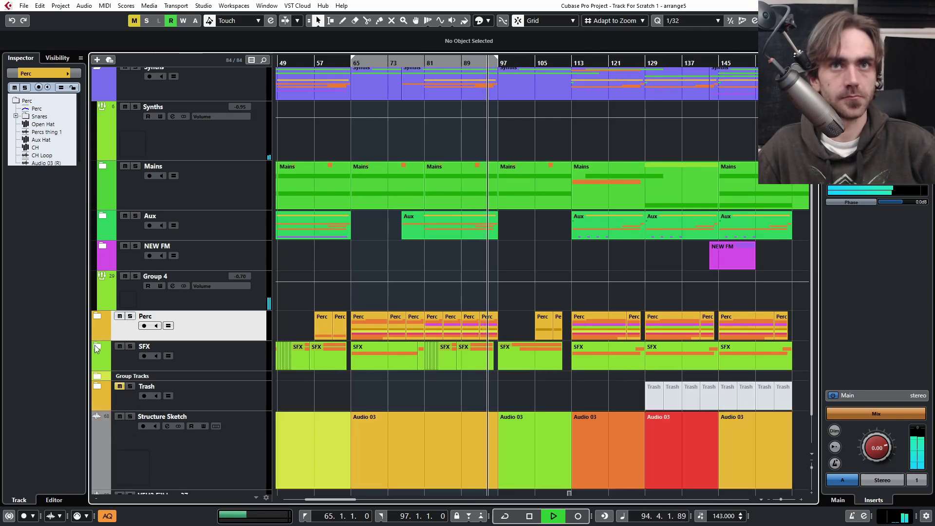
click(95, 346)
scroll(598, 276, down, 3)
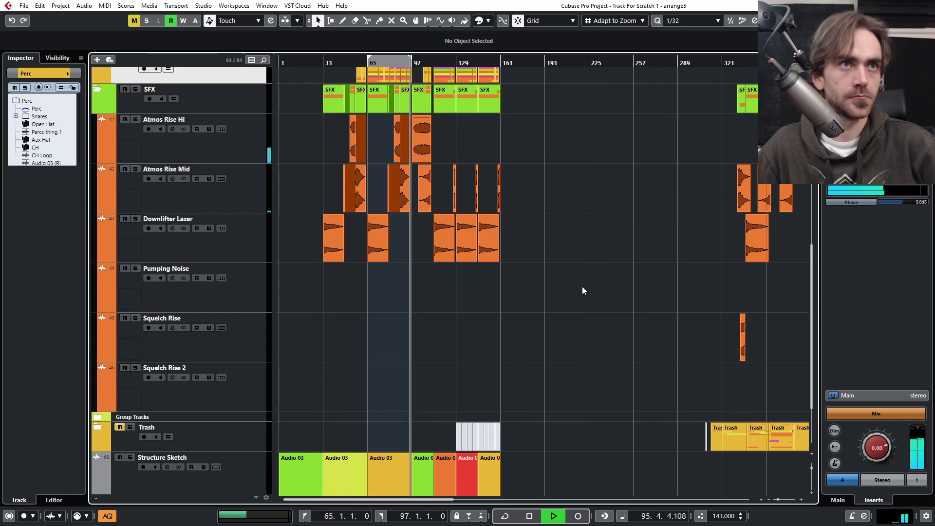
scroll(493, 326, down, 1)
scroll(489, 326, down, 1)
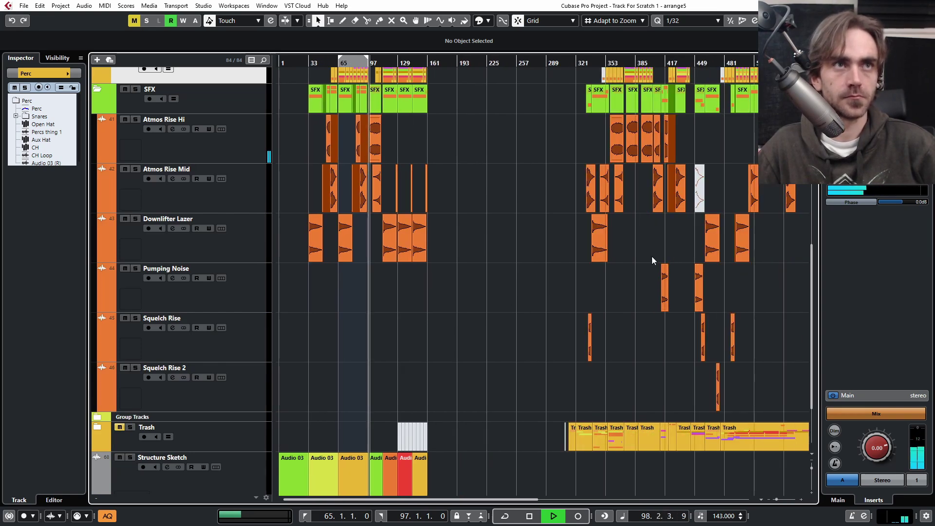
scroll(362, 293, up, 3)
scroll(378, 289, down, 2)
scroll(621, 251, up, 2)
scroll(682, 254, left, 2)
scroll(712, 269, down, 2)
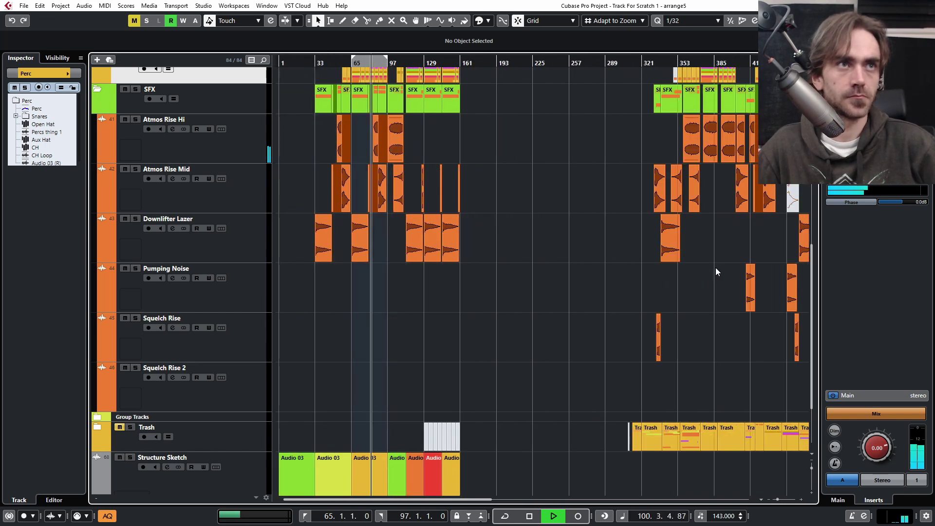
- Copy the Squelch Rise clip and the adjoining Downlifter Lazer clip at bar 460 back into the main arrangement, with the downlifter starting at bar 91
scroll(716, 272, up, 4)
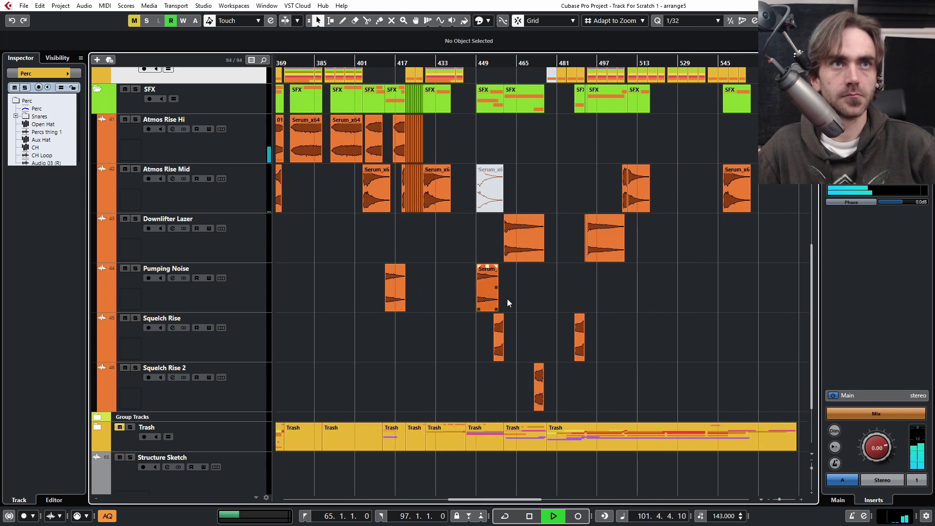
scroll(495, 302, up, 3)
drag(523, 293, 513, 238)
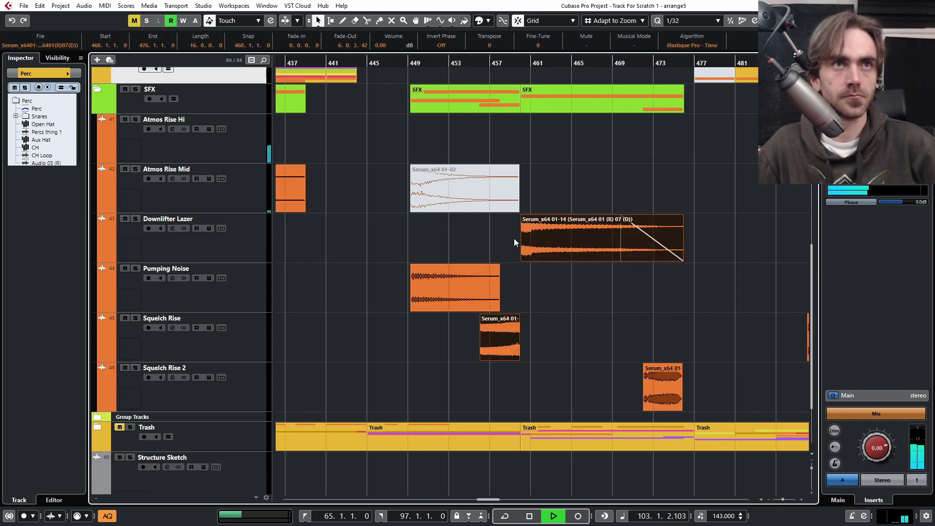
scroll(553, 252, down, 7)
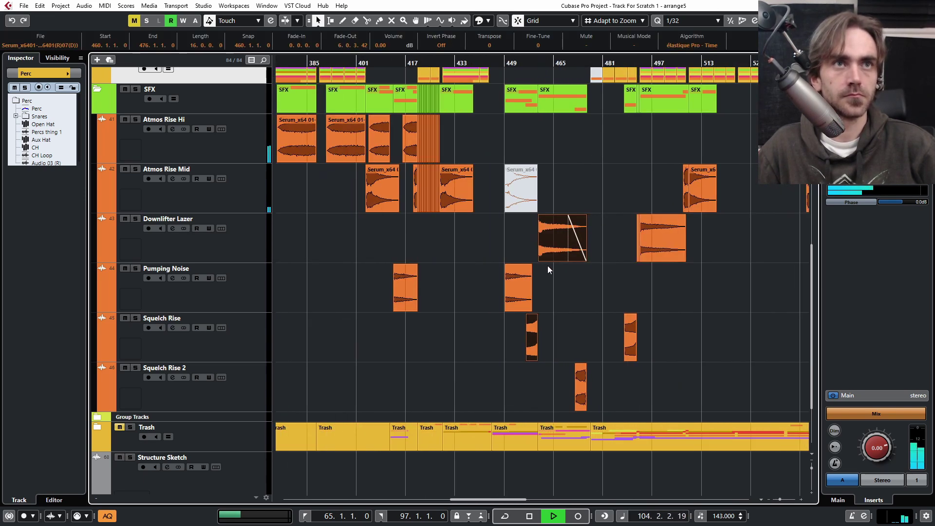
drag(557, 251, 326, 260)
drag(326, 292, 326, 248)
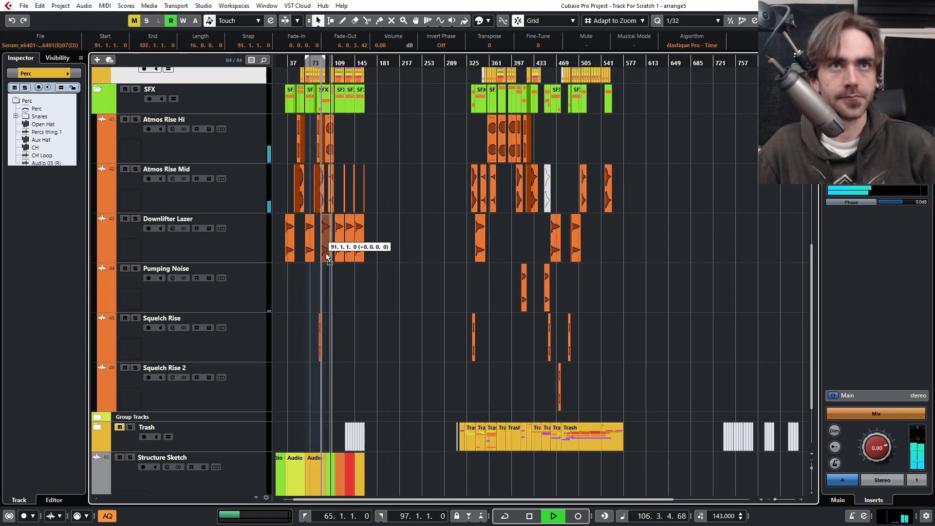
- Shift the copied Squelch Rise and Downlifter Lazer clips together so the downlifter starts at bar 97, and replay the lead-in
scroll(331, 269, up, 4)
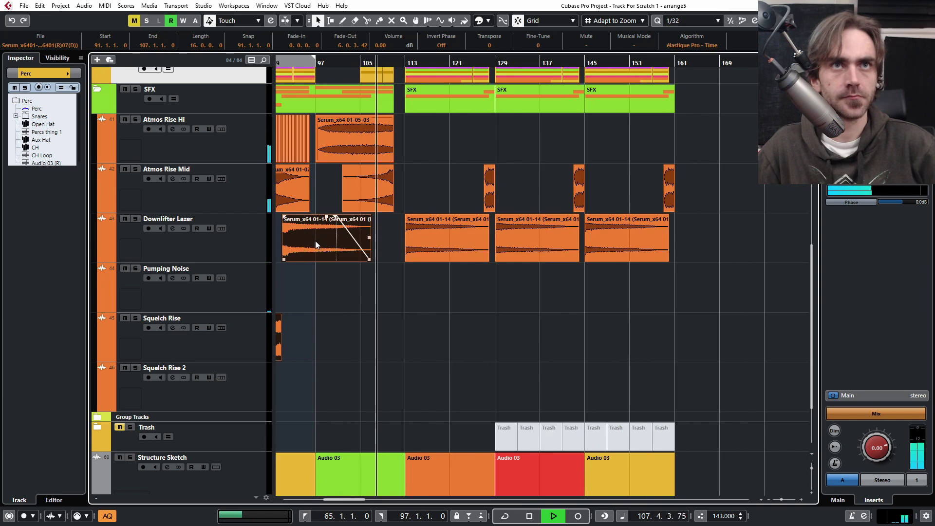
scroll(323, 241, left, 5)
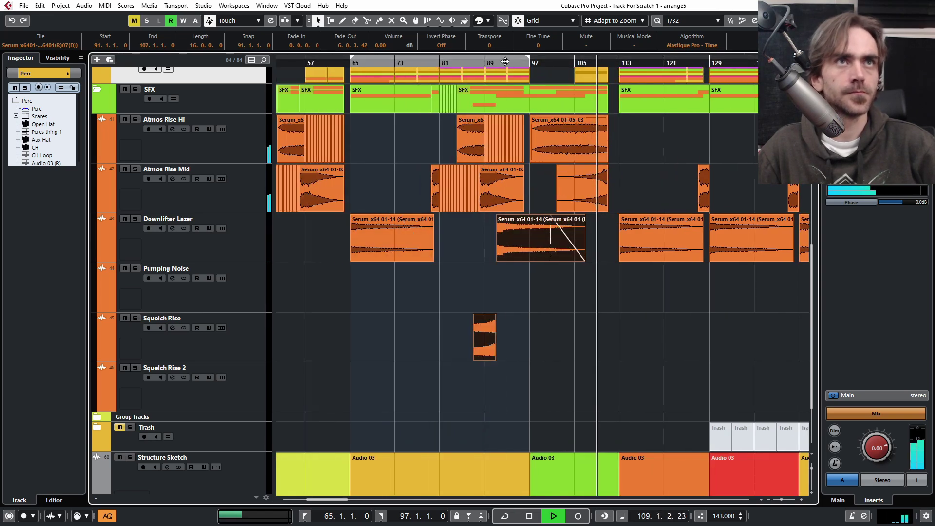
click(506, 63)
drag(509, 246, 545, 245)
click(561, 320)
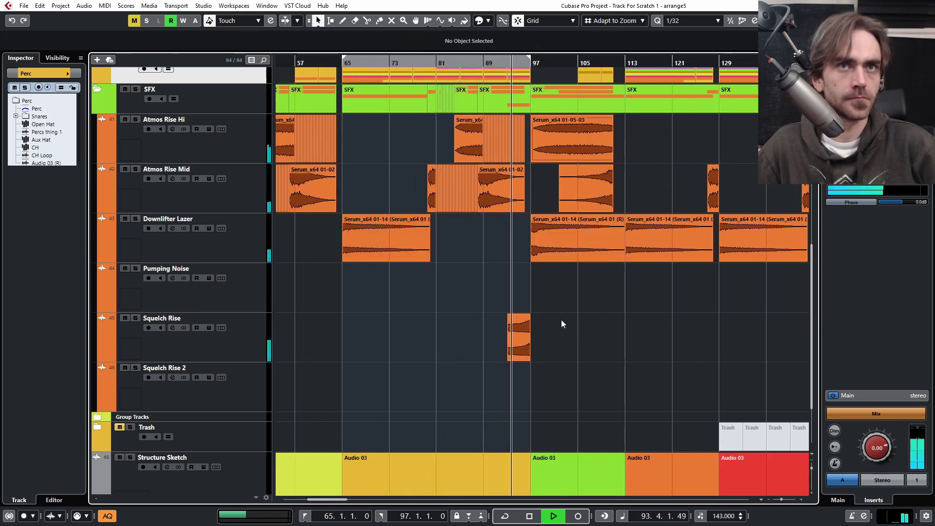
- Copy a Pumping Noise clip from further along the timeline to bar 97 and replay the transition into that bar
scroll(393, 344, right, 4)
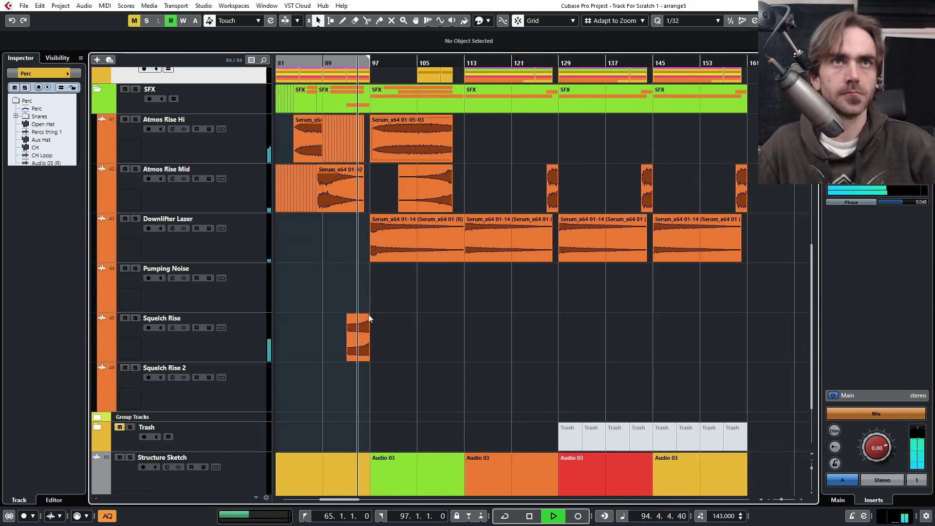
scroll(369, 288, down, 6)
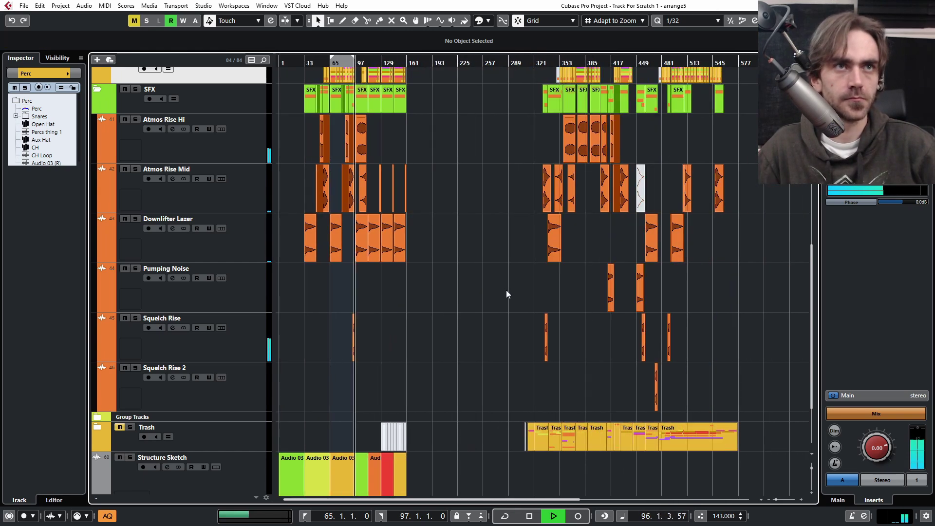
drag(612, 303, 356, 295)
key(h)
key(h)
key(h)
key(h)
key(h)
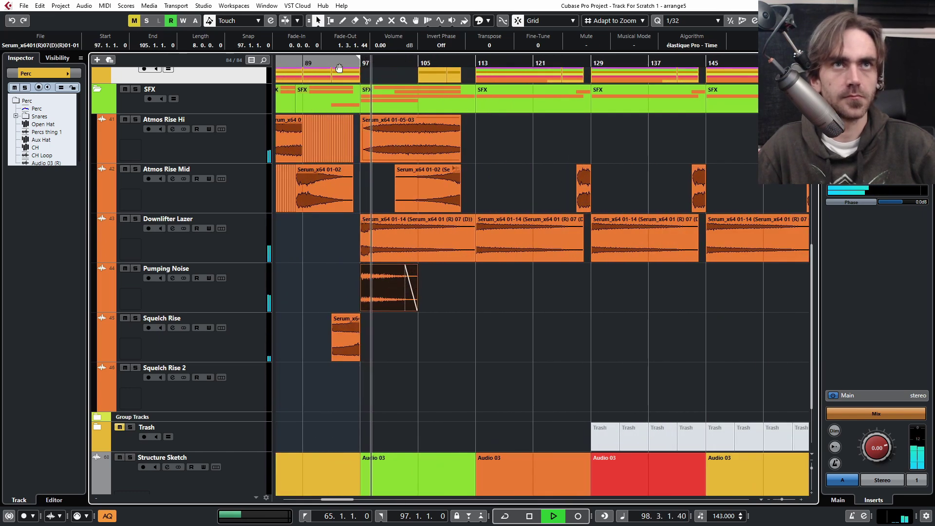
drag(346, 64, 347, 68)
click(474, 380)
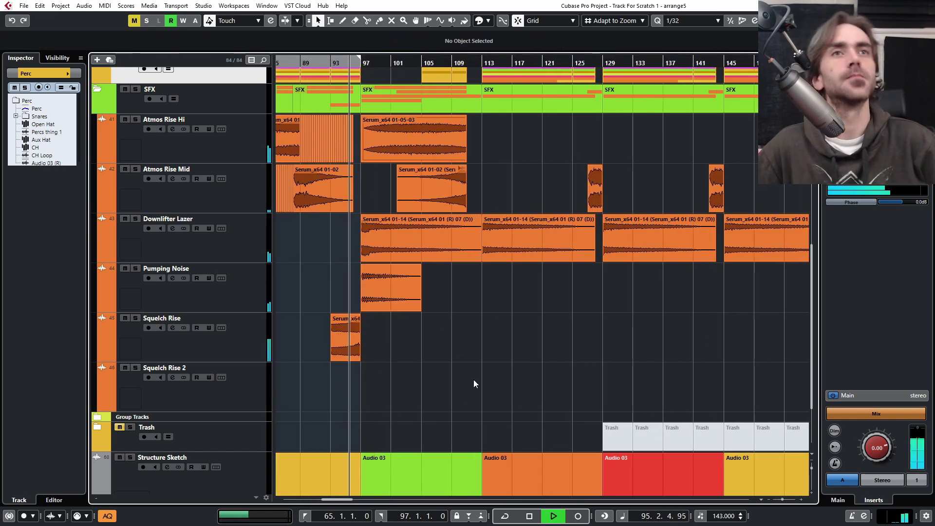
- Collapse the Synths and SFX folder tracks to get an overview of the whole arrangement
scroll(507, 305, left, 3)
scroll(505, 300, down, 3)
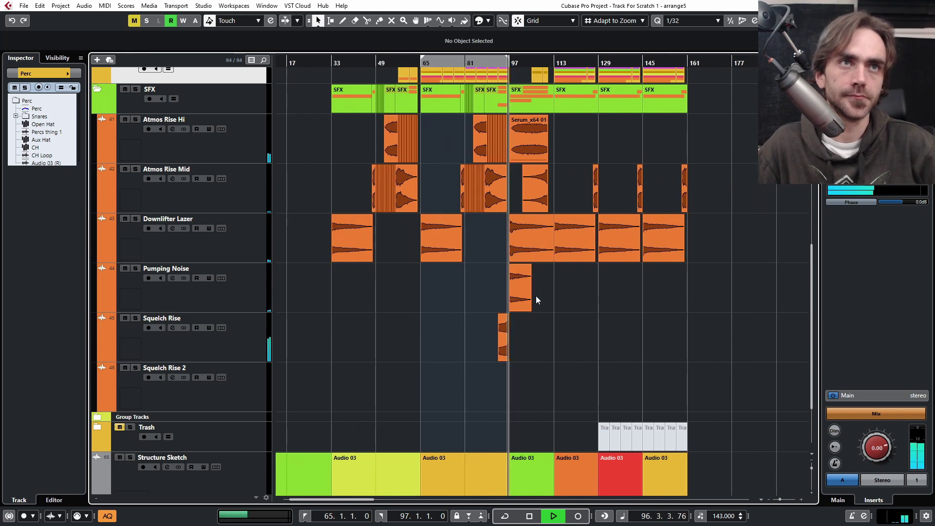
scroll(538, 323, right, 3)
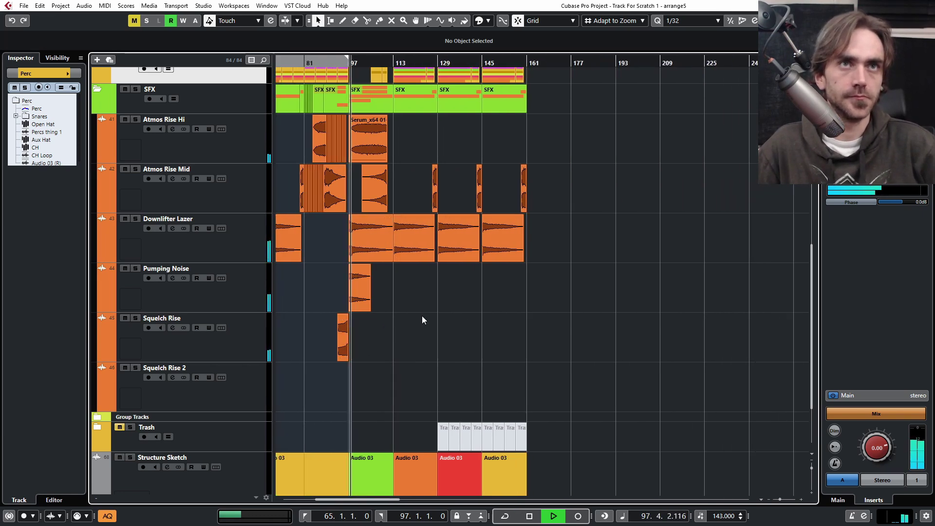
scroll(443, 317, up, 5)
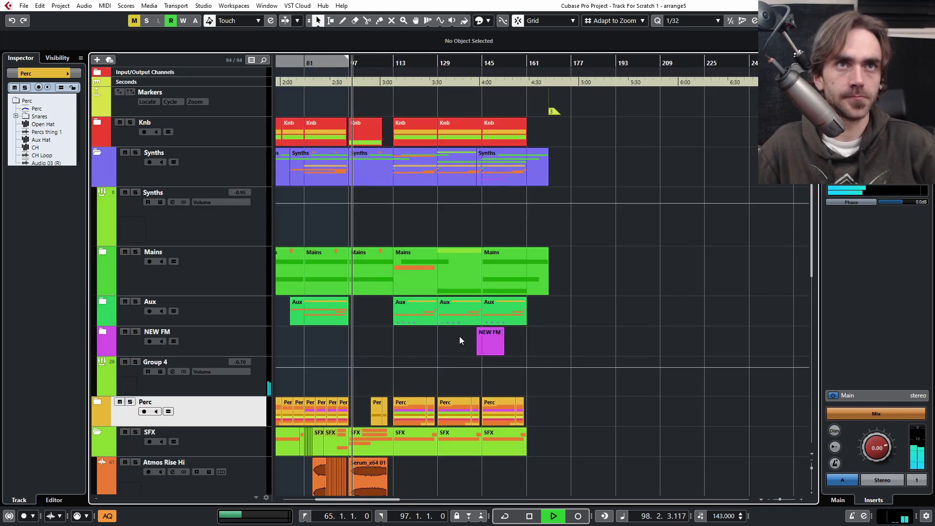
click(97, 153)
click(97, 224)
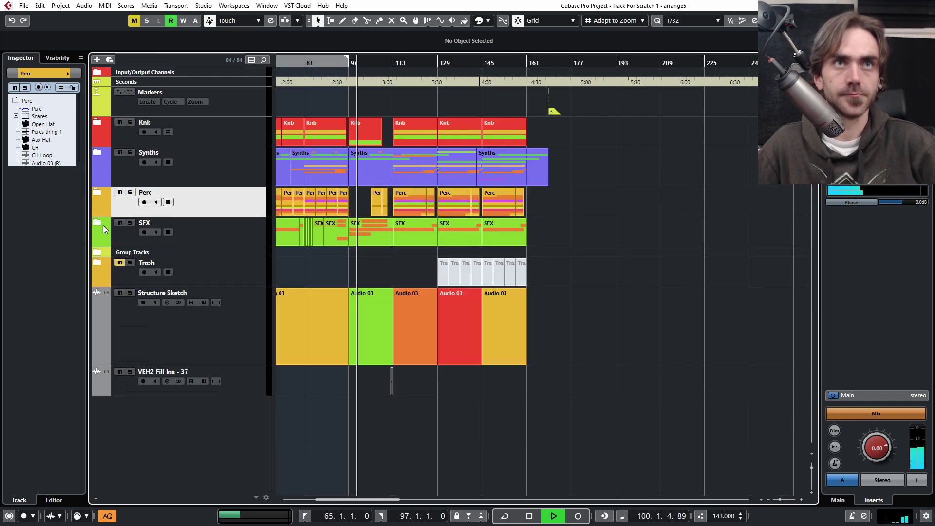
scroll(512, 262, left, 6)
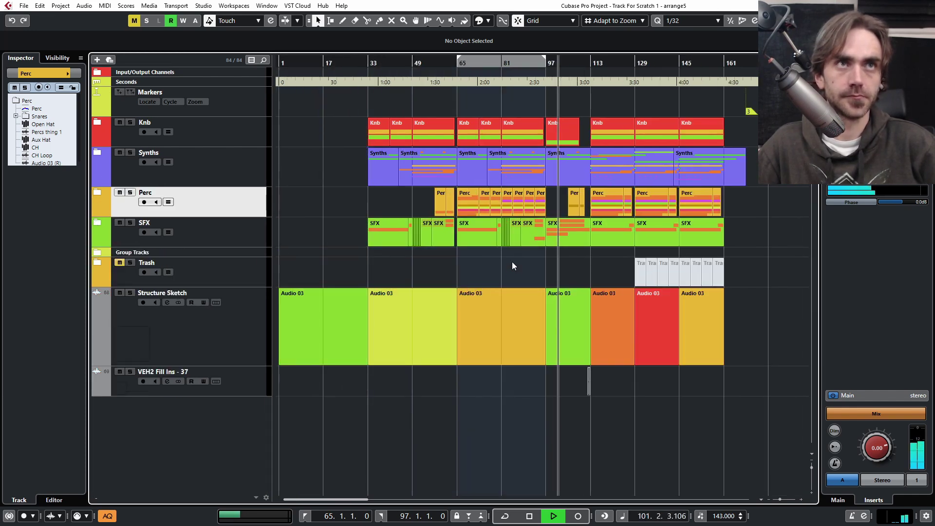
- Increase the height of the VEH2 Fill Ins - 37 track around the drum fill at bar 112
scroll(512, 267, right, 1)
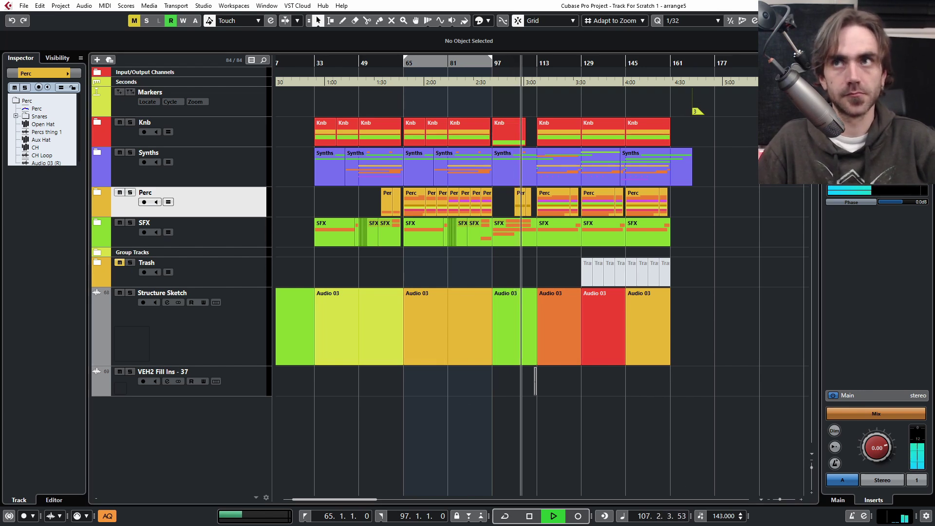
click(643, 457)
scroll(571, 432, up, 3)
scroll(477, 435, up, 4)
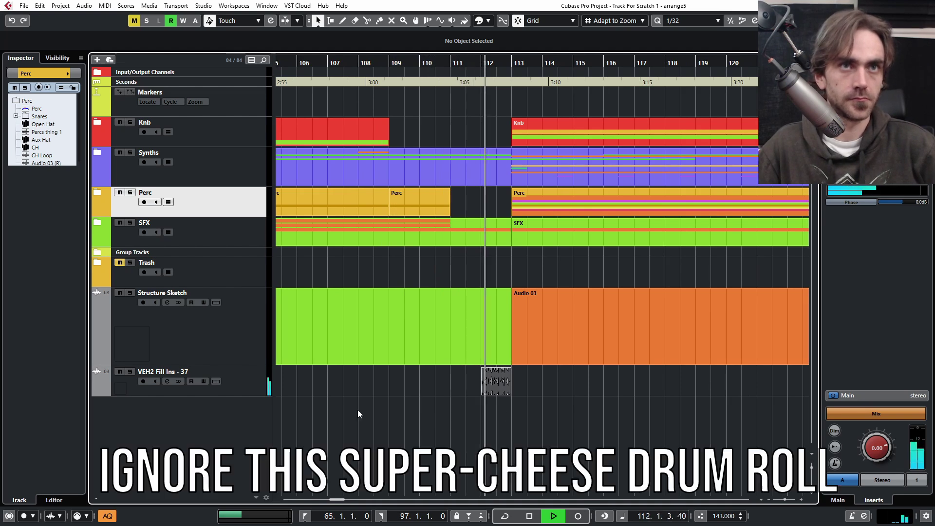
drag(239, 396, 239, 447)
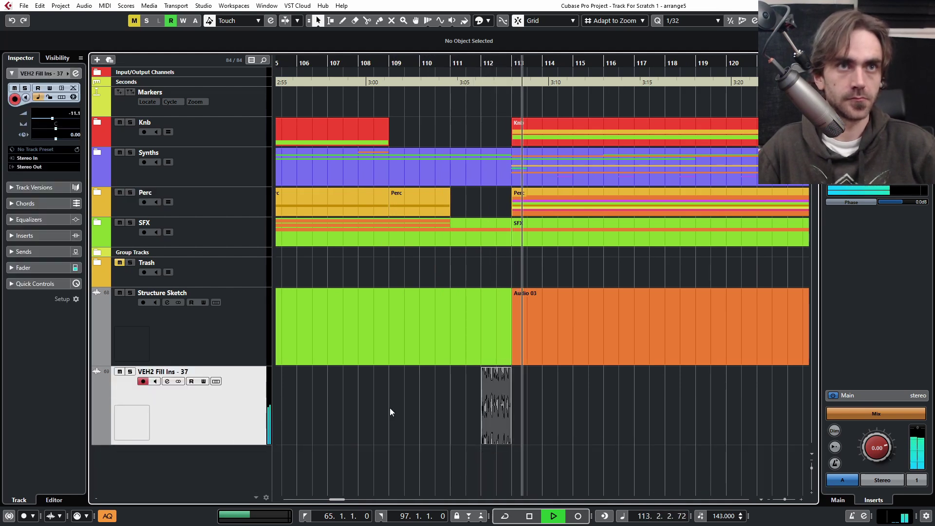
- Listen through the arrangement from bar 113 into the final section after bar 145, and stop playback
scroll(455, 382, down, 2)
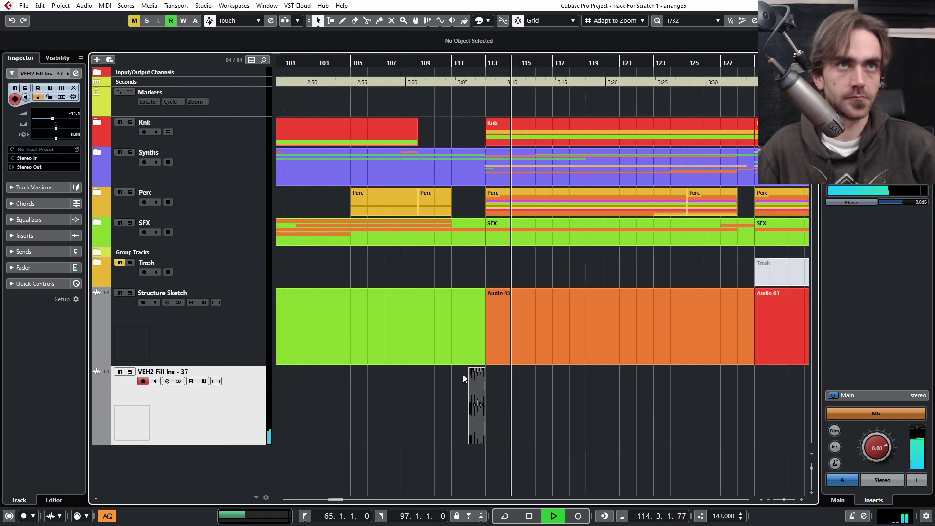
scroll(439, 384, down, 2)
scroll(426, 374, right, 2)
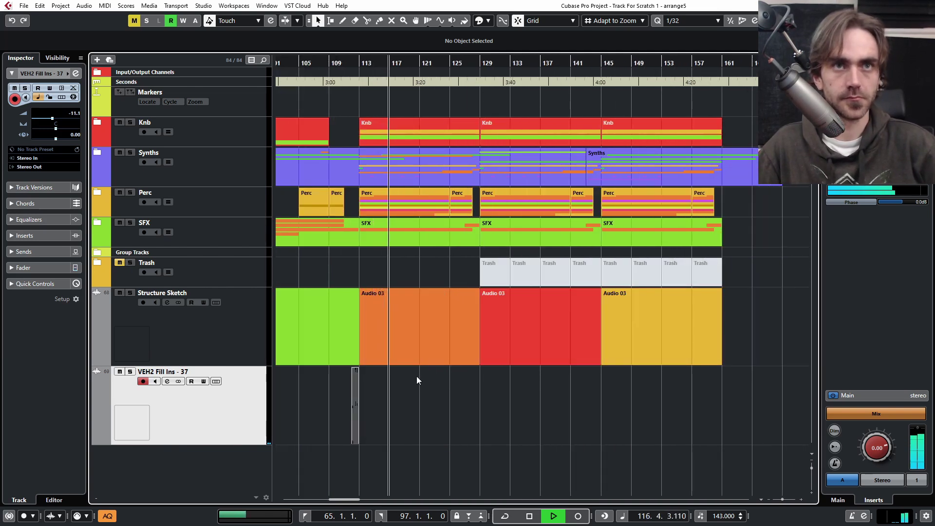
click(439, 358)
scroll(439, 355, down, 1)
scroll(431, 379, right, 2)
scroll(401, 386, left, 2)
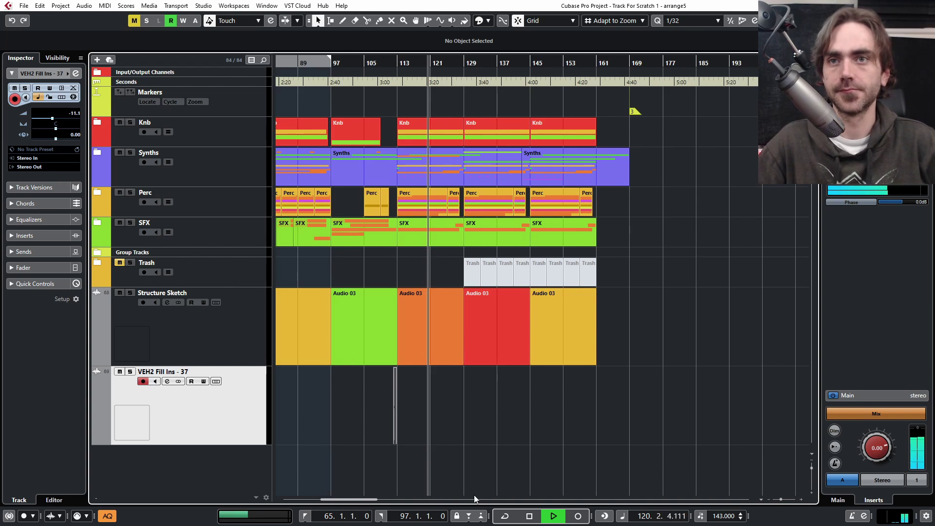
scroll(526, 375, down, 2)
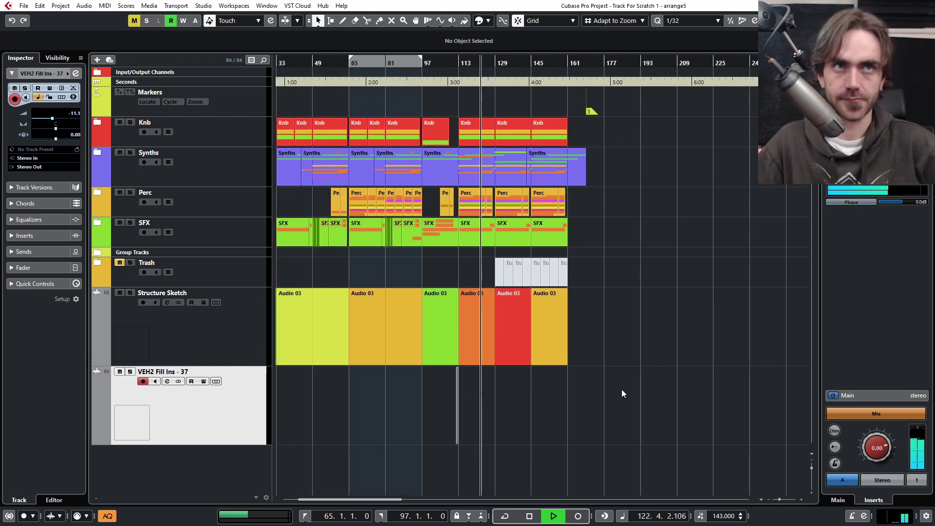
scroll(520, 443, up, 2)
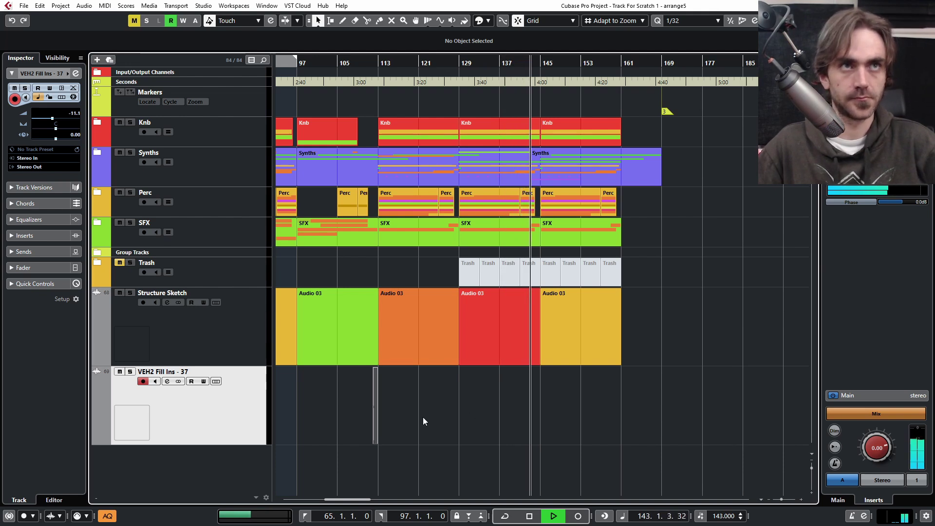
key(g)
key(g)
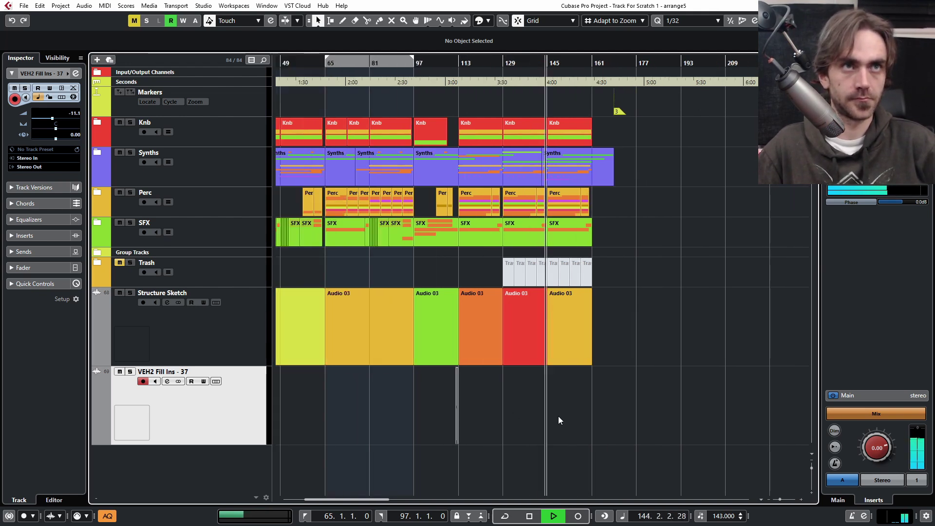
key(h)
key(h)
key(h)
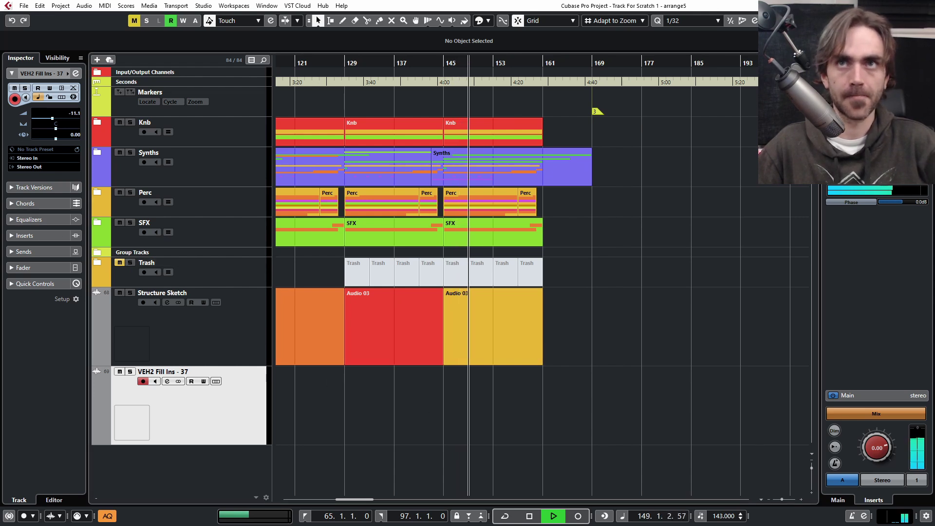
scroll(622, 397, down, 2)
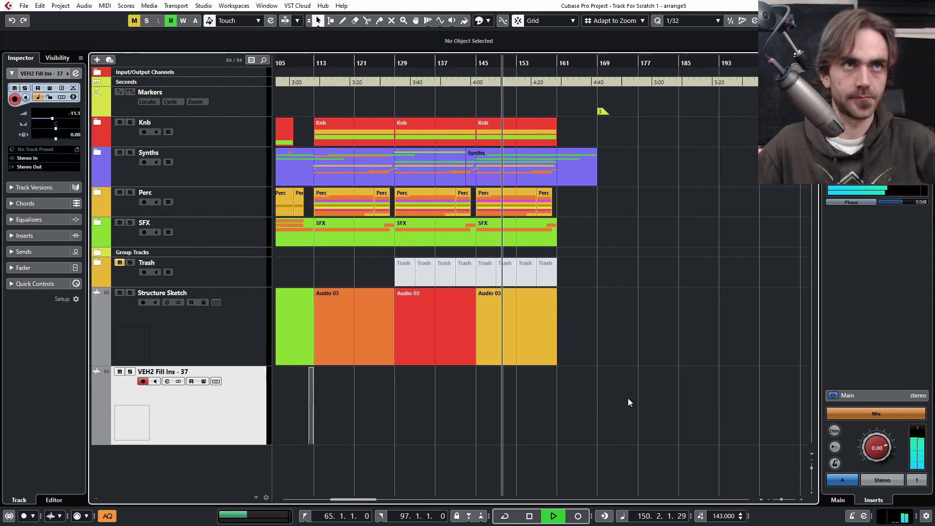
key(space)
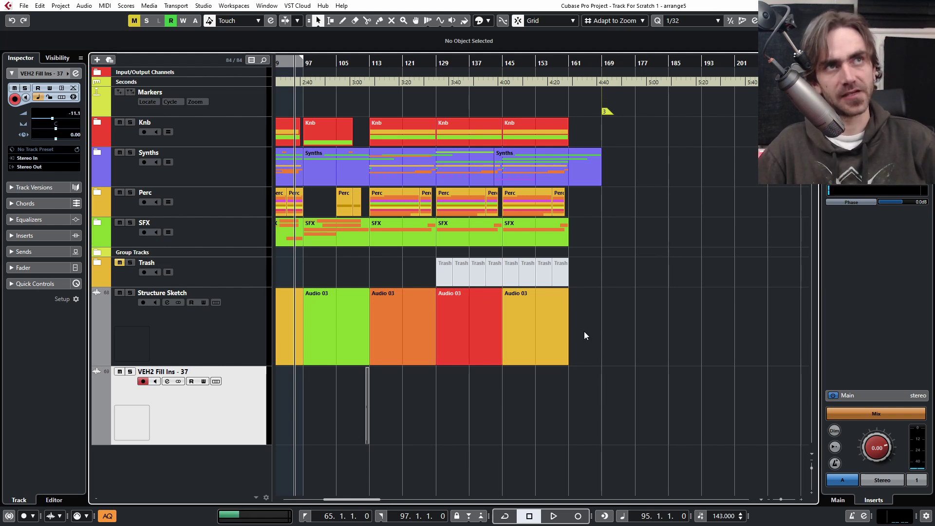
scroll(624, 317, up, 1)
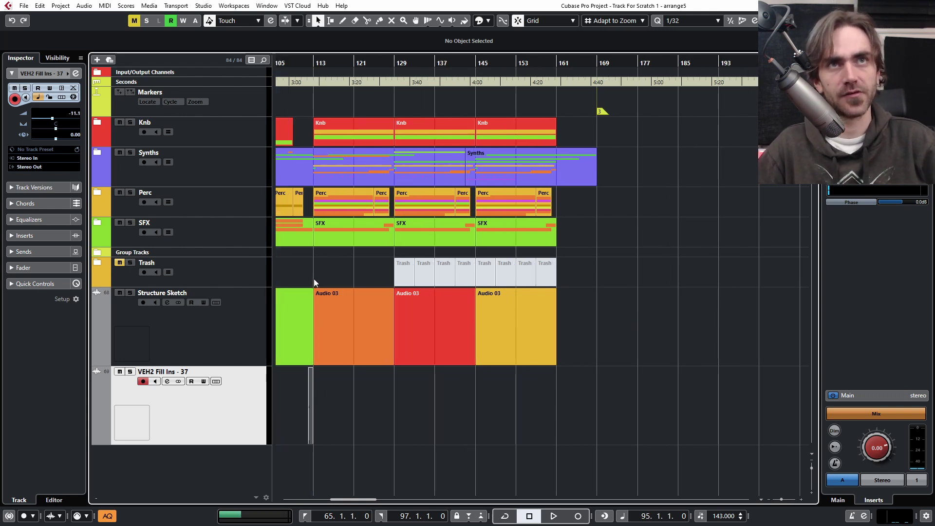
scroll(370, 263, left, 2)
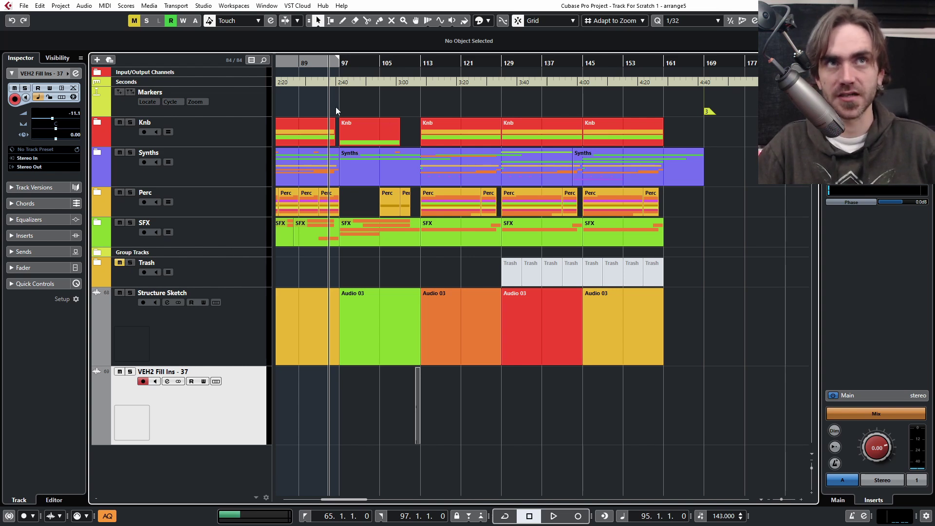
- Look over the sections from bar 113 to the end at bar 161 with the playback position at bar 142
mouse_move(355, 101)
mouse_down()
mouse_move(393, 419)
mouse_move(382, 446)
mouse_up()
click(382, 445)
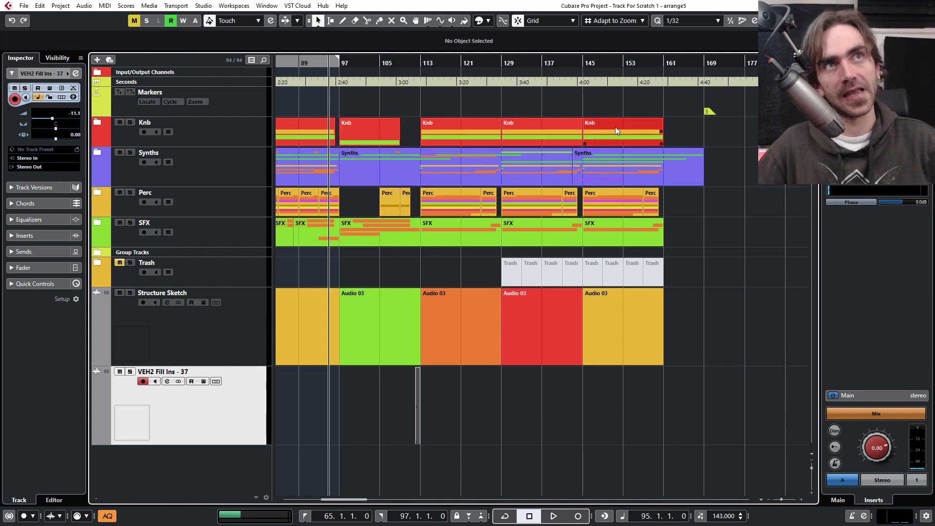
drag(458, 369, 459, 370)
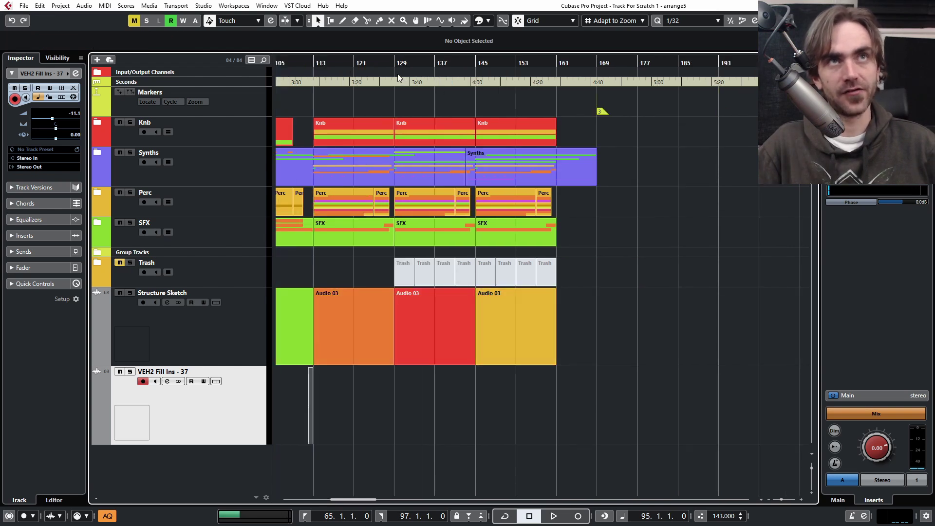
drag(397, 63, 460, 79)
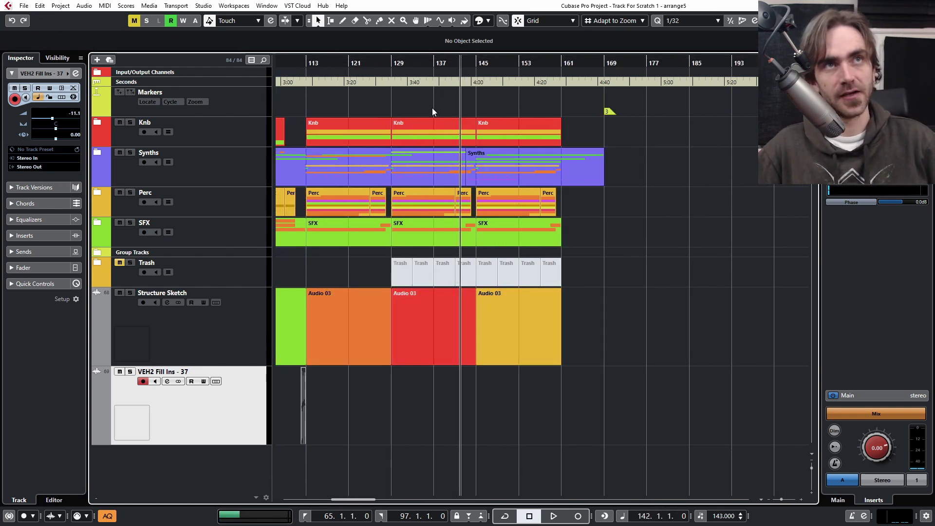
click(499, 126)
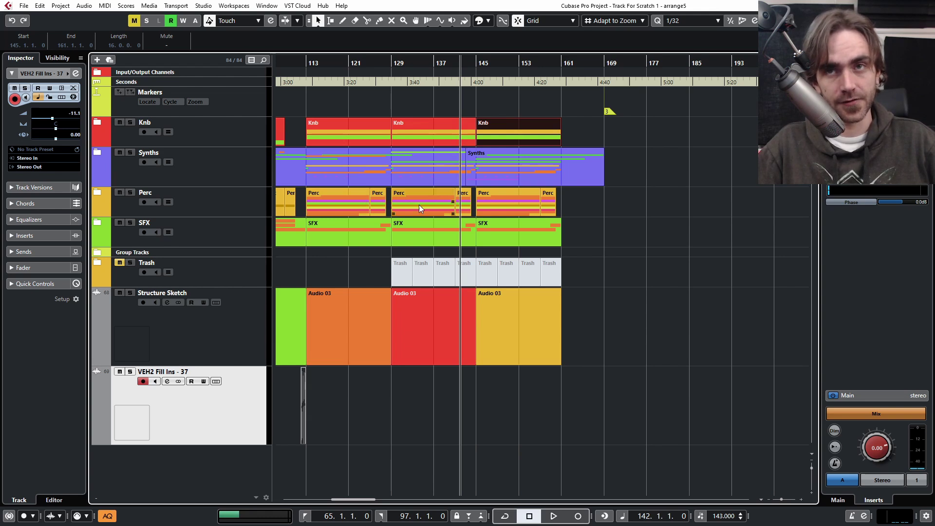
drag(333, 95, 337, 303)
click(631, 250)
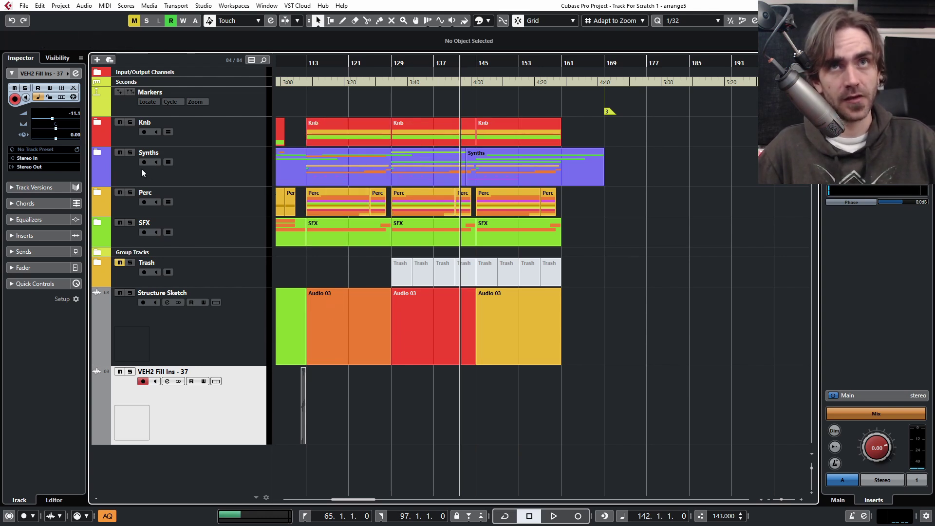
- Expand the Synths folder and its Mains subfolder to reach the individual synth tracks in the bar 145 section
click(98, 153)
scroll(455, 264, down, 3)
scroll(231, 270, up, 3)
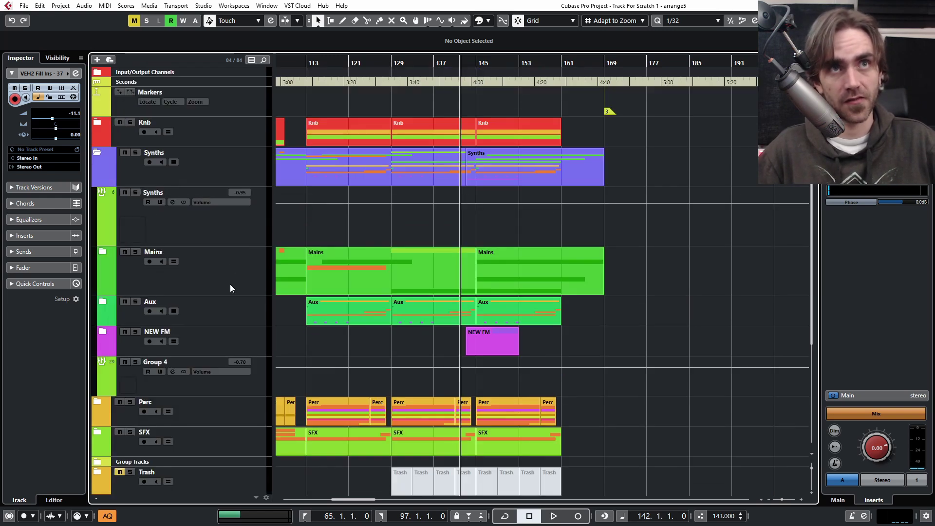
scroll(171, 237, down, 3)
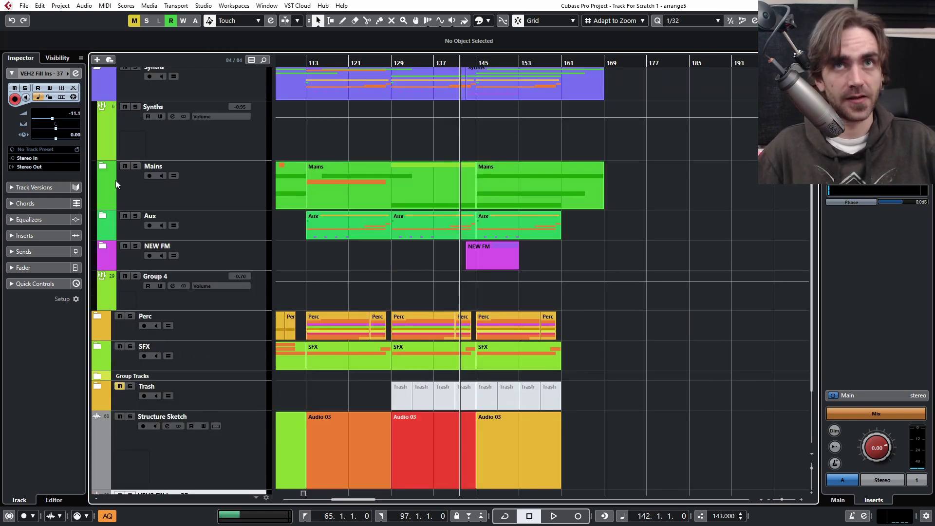
click(103, 168)
scroll(585, 340, down, 5)
click(517, 291)
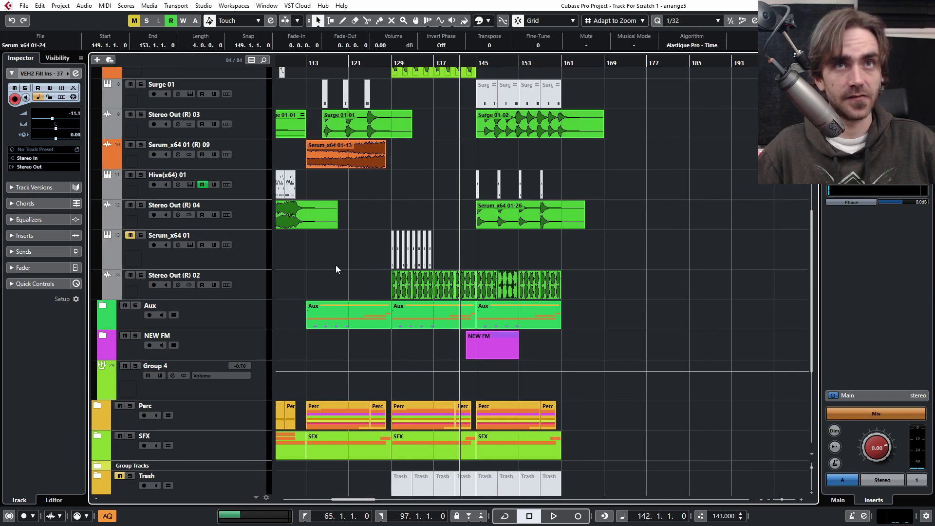
- Place the Serum_x64 01-26 clip of the Stereo Out (R) 04 track at bar 161 and play from bar 145
click(261, 282)
scroll(306, 297, up, 2)
scroll(695, 328, right, 2)
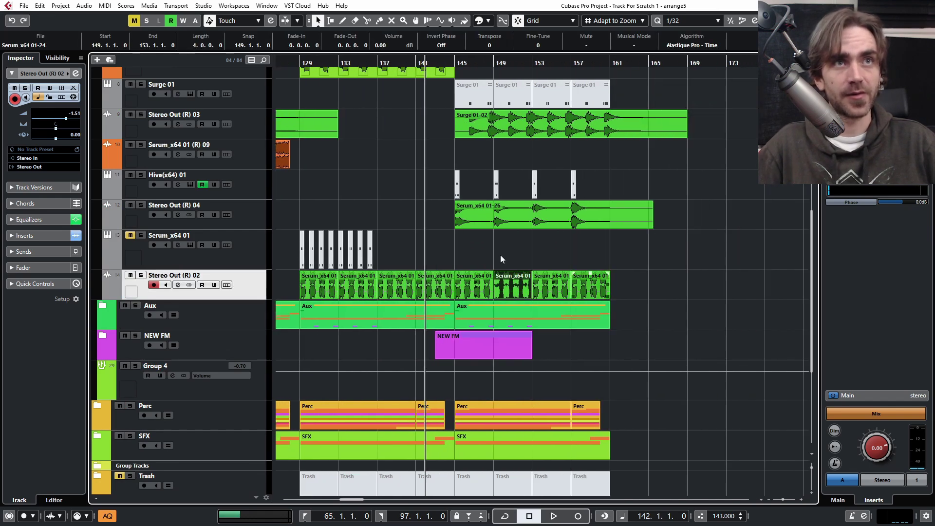
drag(455, 59, 455, 57)
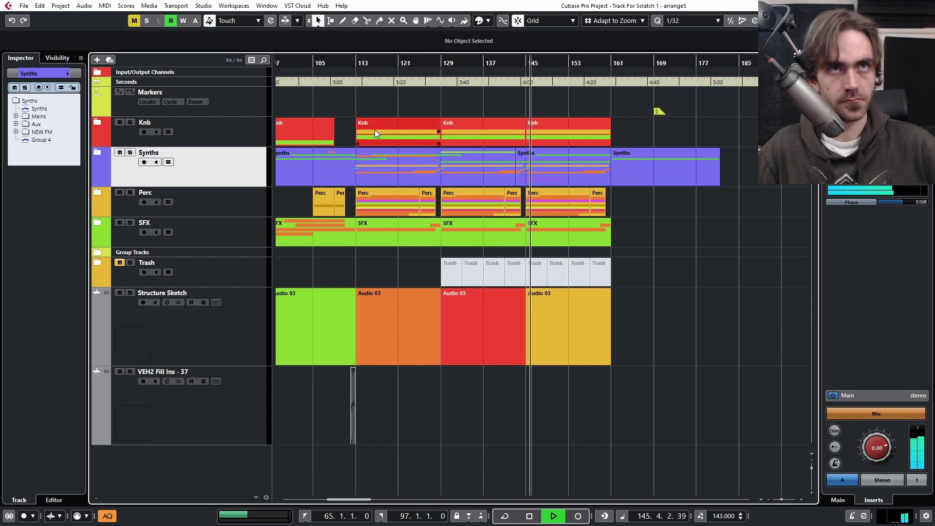
- Copy the 16-bar Knb part from bar 113 to bar 163 as a closing kick and bass section
drag(376, 127, 646, 137)
click(636, 154)
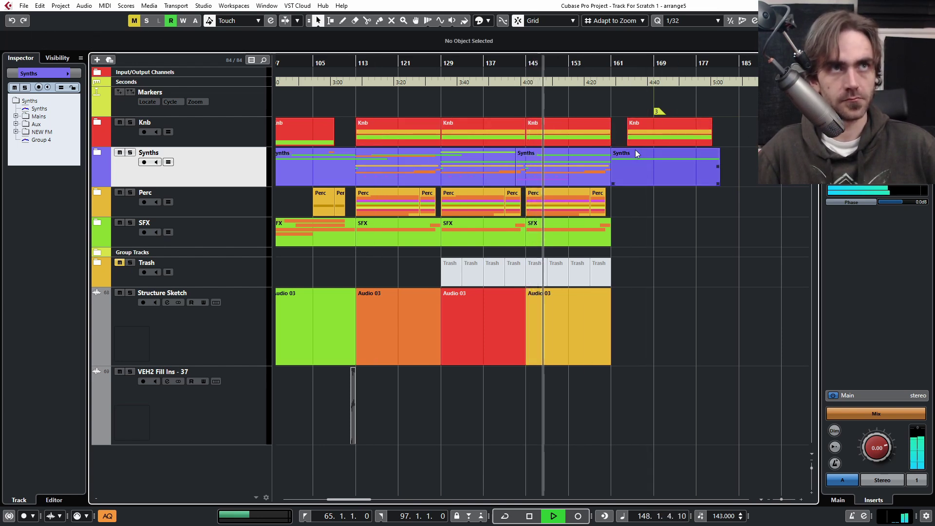
scroll(546, 151, up, 5)
drag(544, 133, 538, 131)
scroll(552, 130, down, 4)
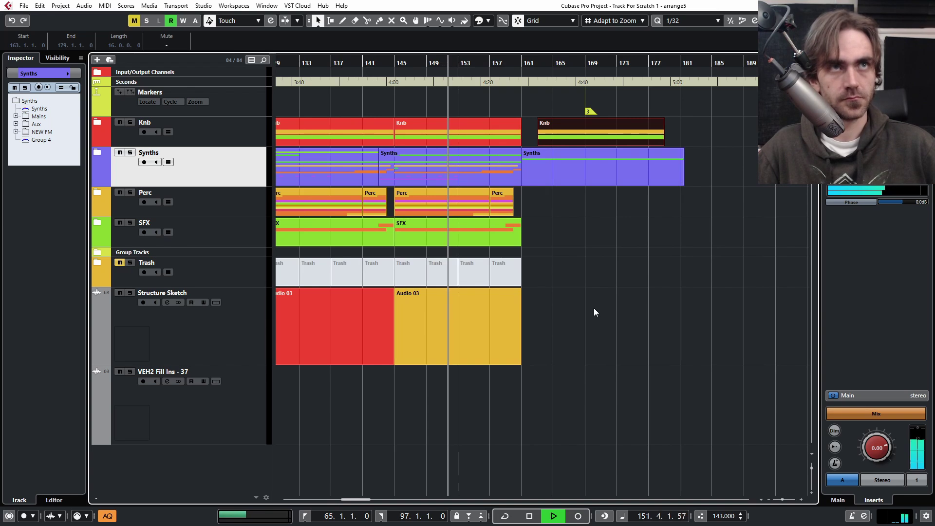
- Extend the Atmos Rise Mid clip at bar 159 to about bar 203 and give it a fade-out of about six bars
scroll(570, 307, right, 4)
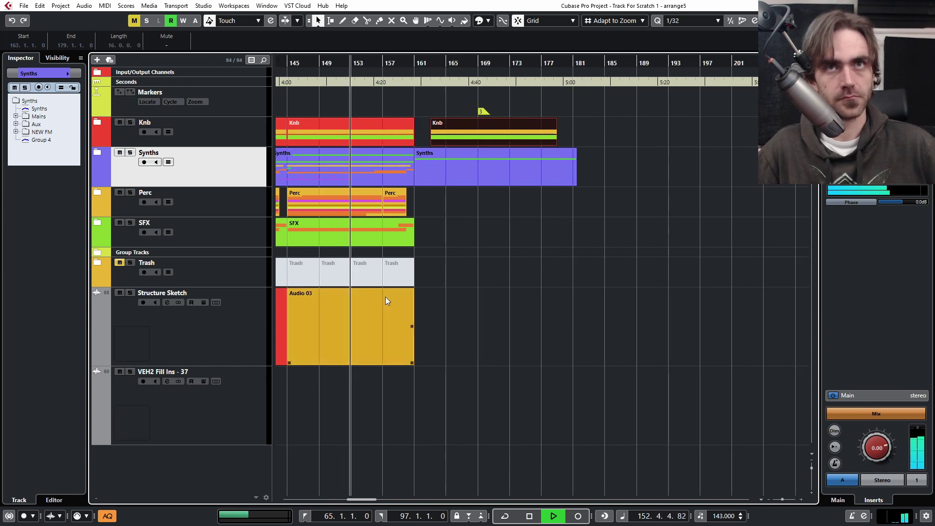
key(g)
click(96, 223)
key(h)
drag(472, 341, 773, 342)
drag(745, 302, 707, 301)
scroll(527, 353, down, 5)
scroll(524, 381, up, 5)
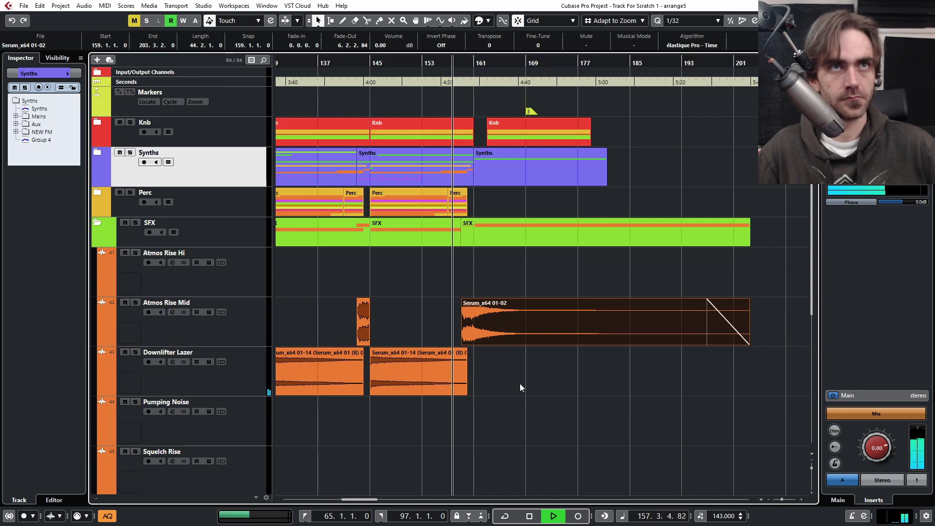
click(97, 223)
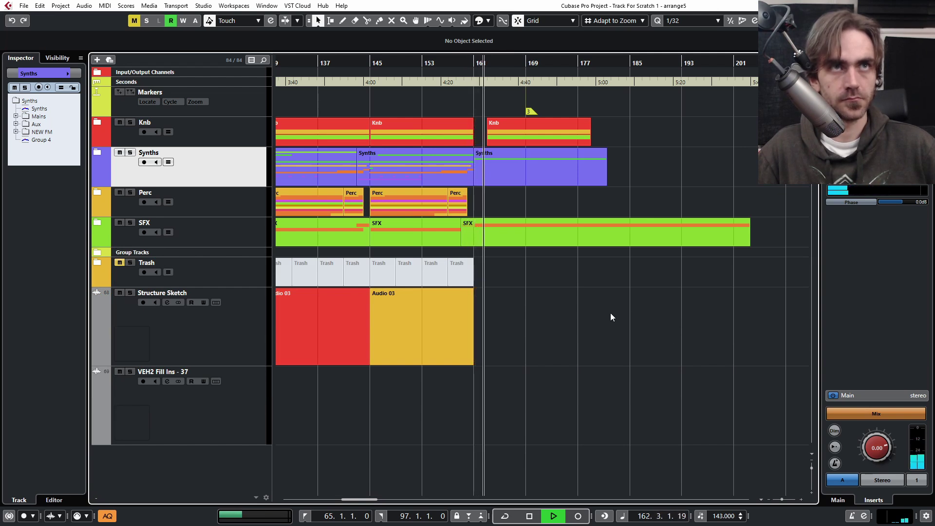
- Stop playback and examine how the new closing section from bar 161 fits into the overall arrangement
scroll(563, 318, left, 3)
key(g)
key(g)
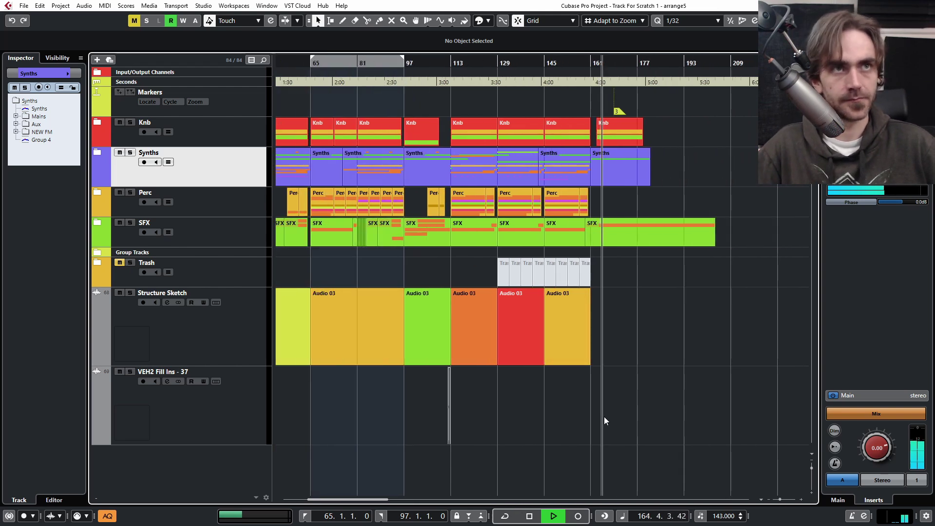
key(space)
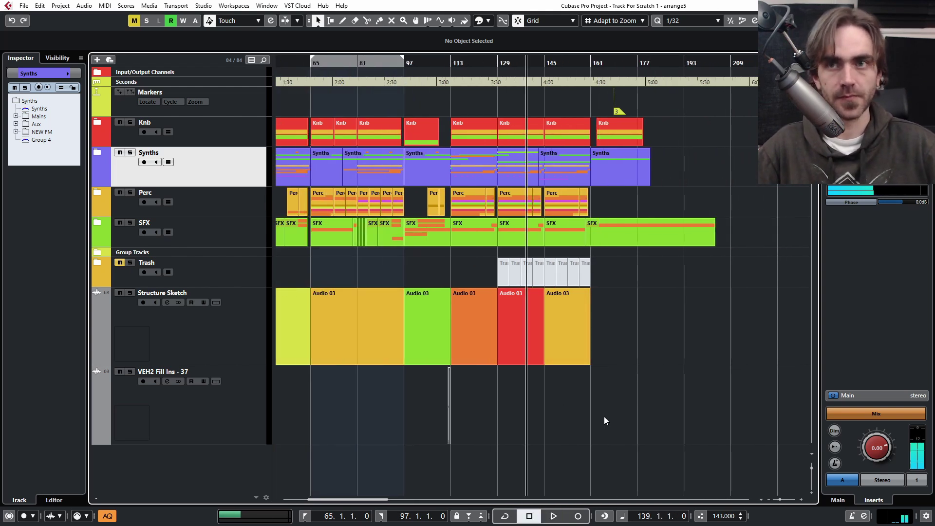
scroll(597, 291, up, 8)
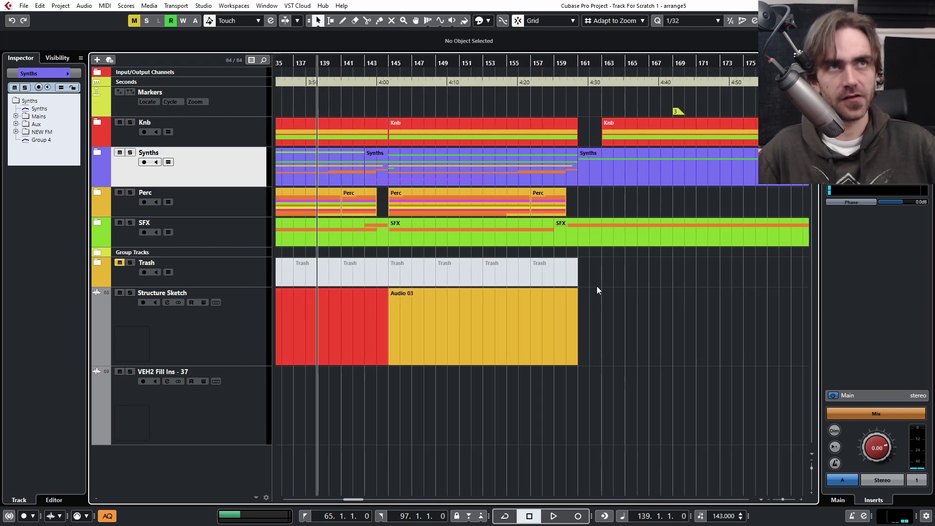
scroll(572, 279, down, 5)
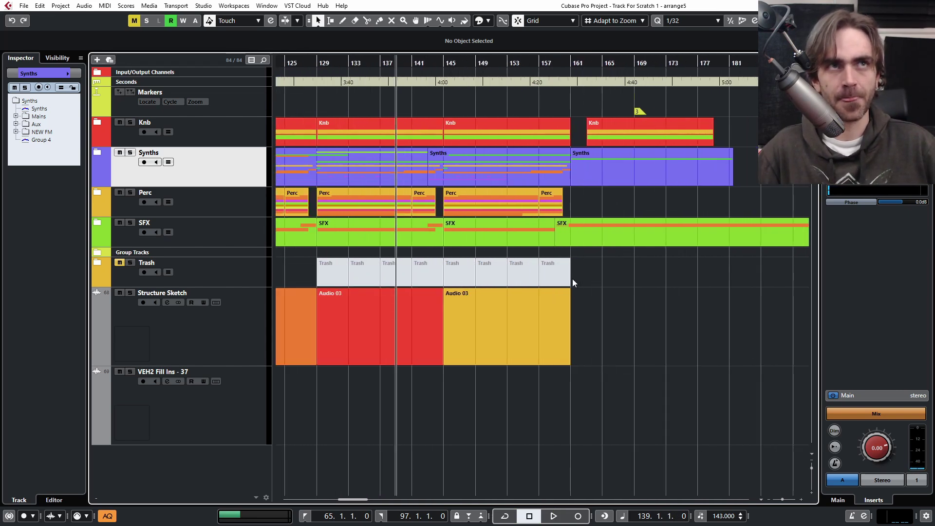
scroll(547, 224, down, 3)
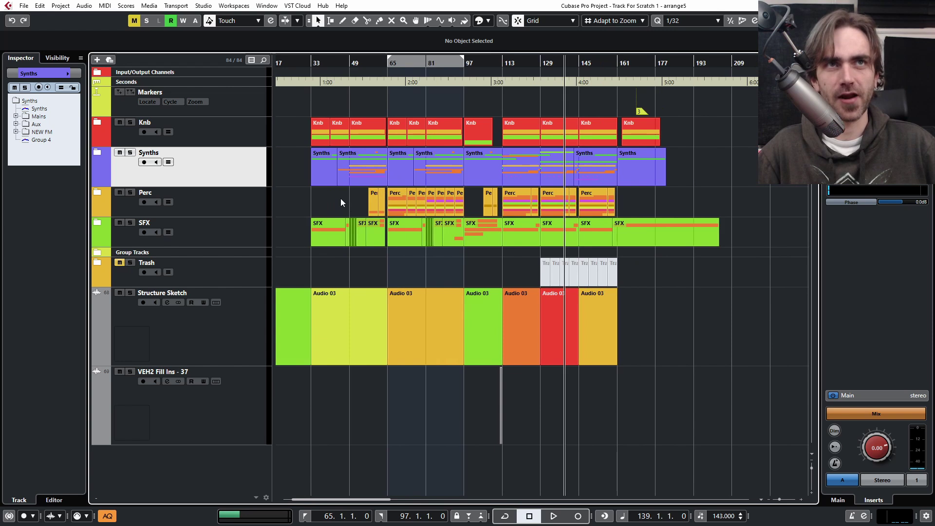
scroll(628, 350, up, 2)
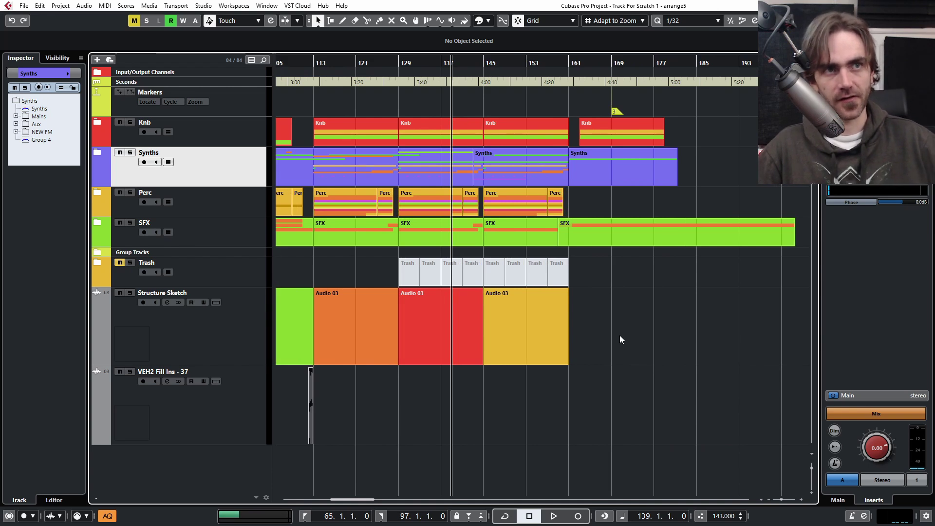
scroll(667, 397, right, 3)
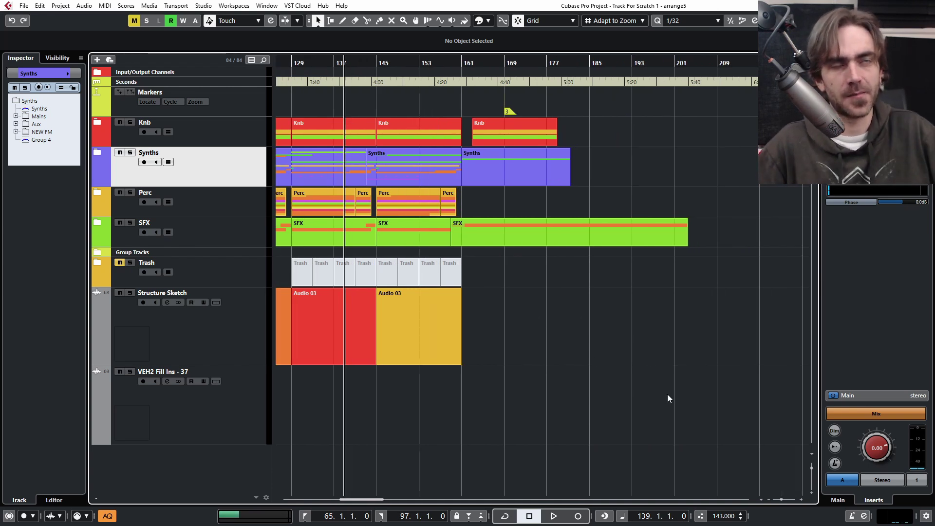
scroll(523, 379, up, 3)
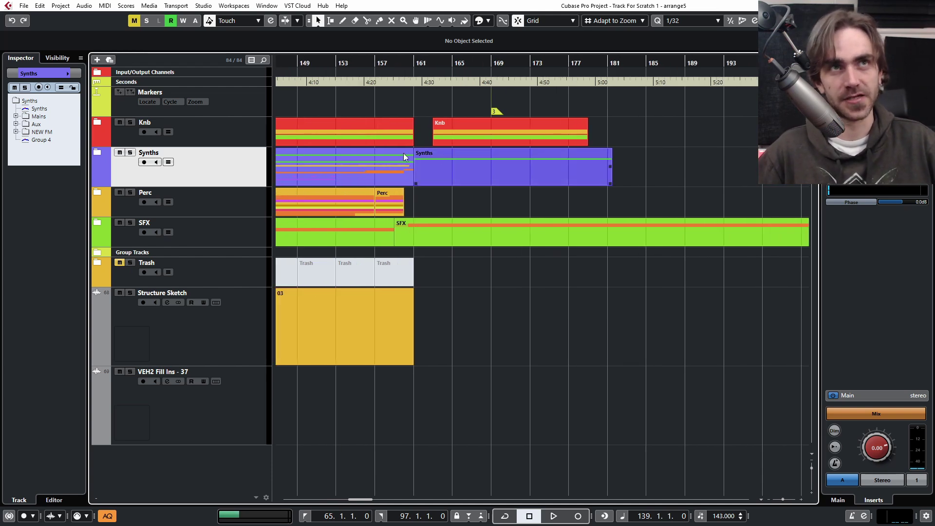
scroll(386, 150, left, 5)
scroll(419, 139, down, 2)
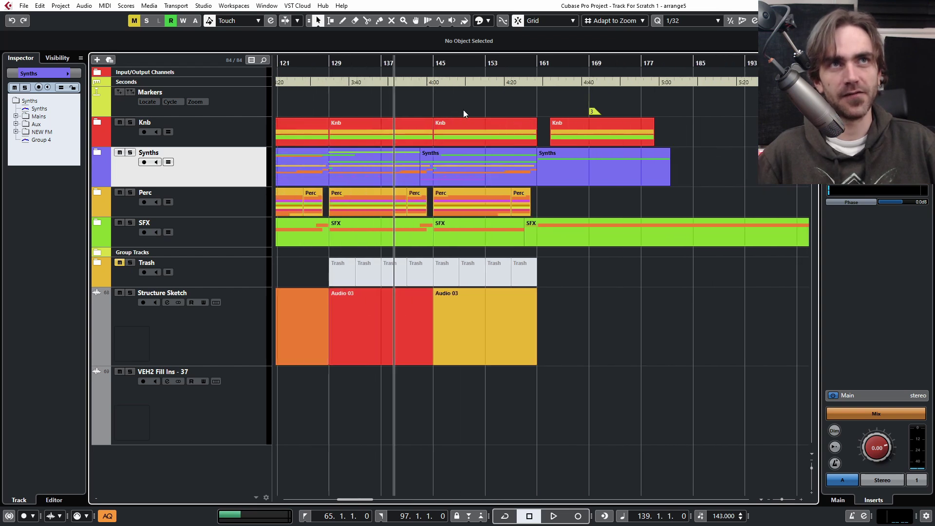
- Step the playback position through bars 140, 156 and 161 to examine the last sections and the transition into the outro
drag(478, 64, 431, 99)
scroll(525, 187, down, 5)
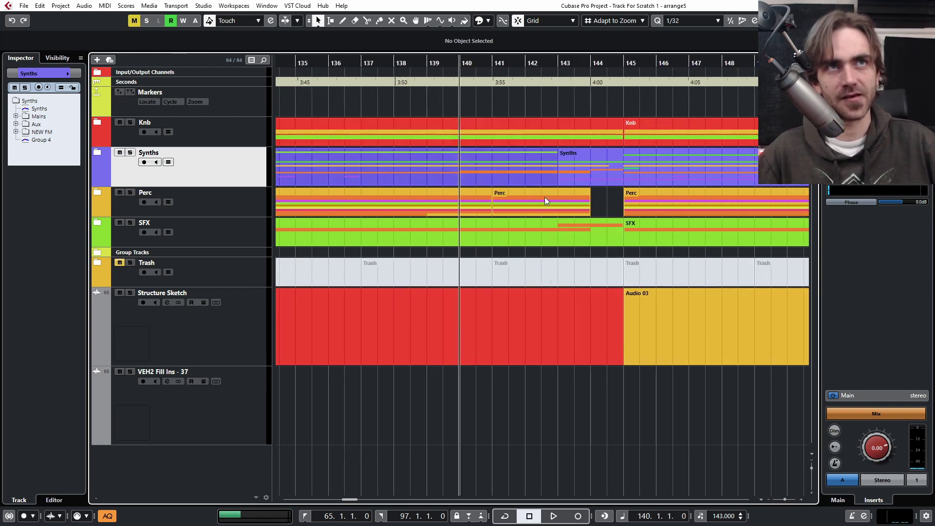
drag(545, 80, 648, 94)
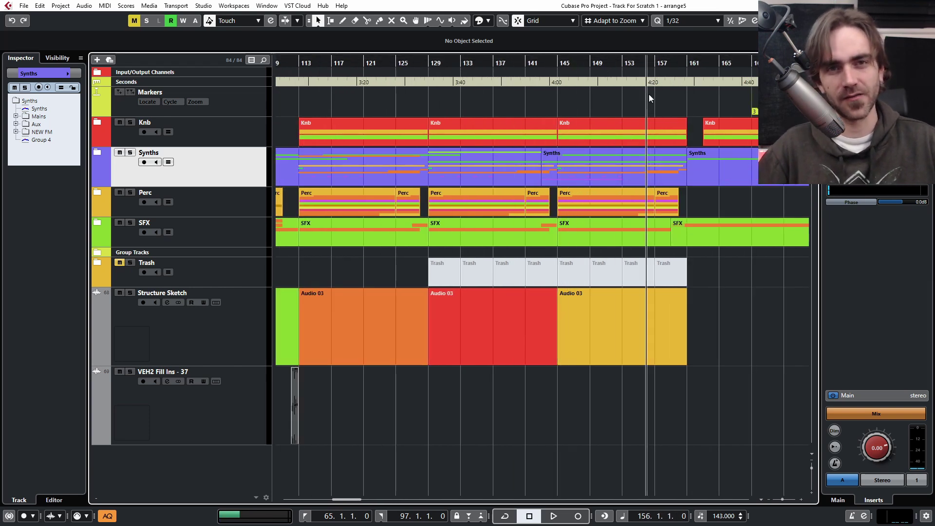
scroll(660, 130, right, 3)
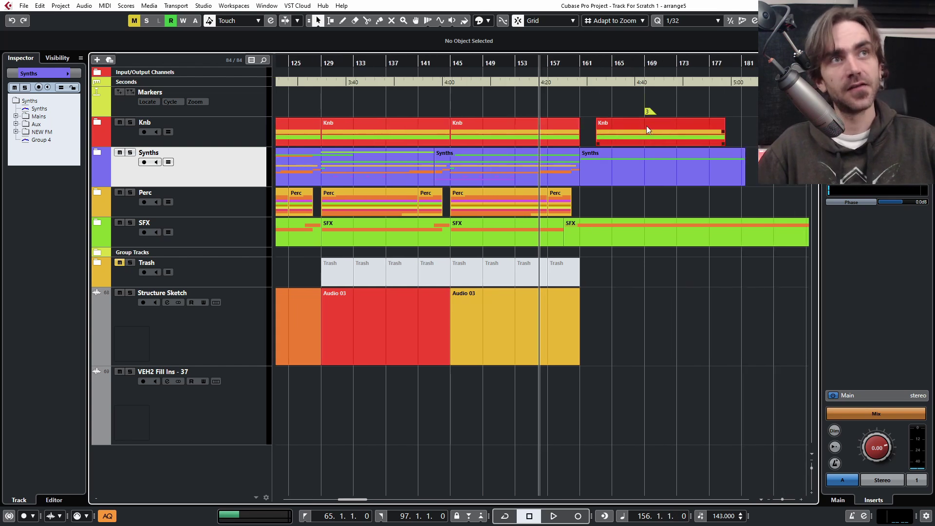
drag(569, 62, 577, 100)
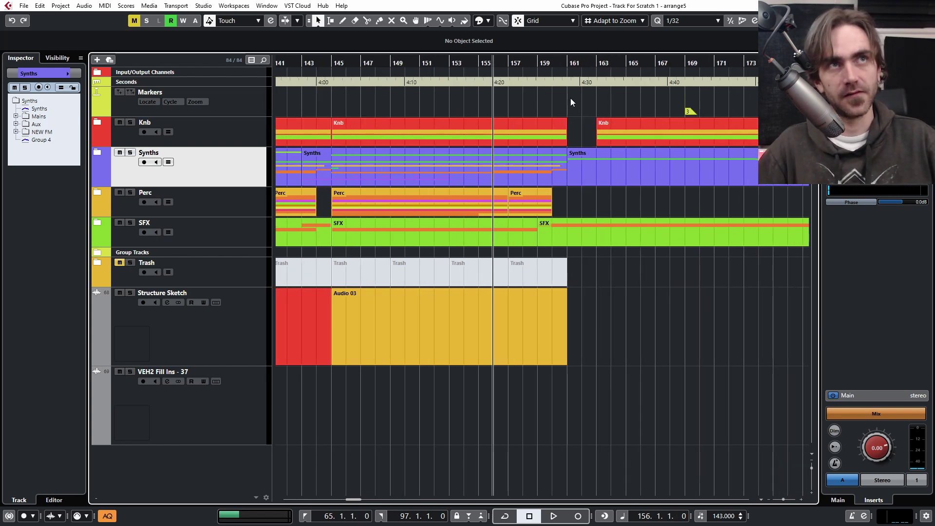
click(565, 61)
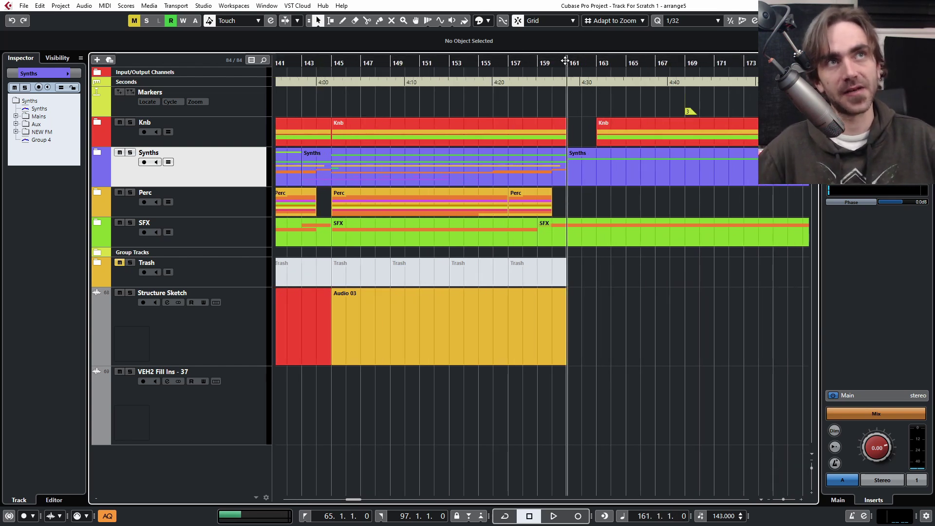
scroll(565, 59, down, 2)
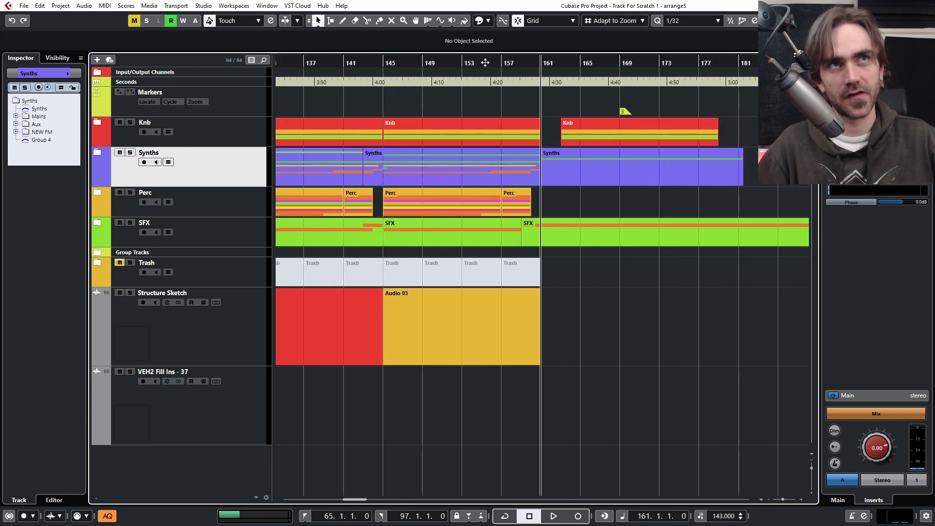
click(462, 73)
mouse_move(462, 72)
mouse_down()
mouse_move(504, 86)
mouse_move(537, 59)
mouse_move(580, 83)
mouse_up()
click(564, 58)
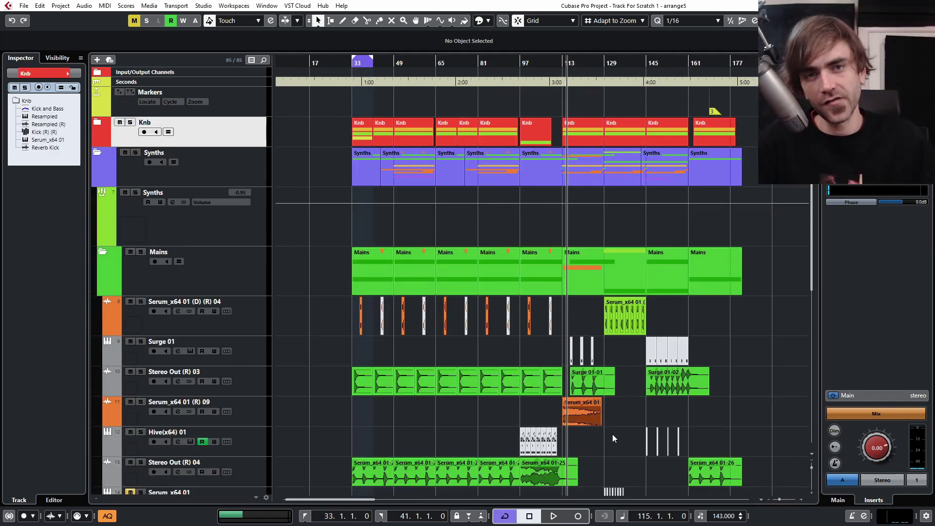
- Copy the 8-bar Knb part from bar 33 to bar 17 on the Knb track
scroll(602, 429, down, 5)
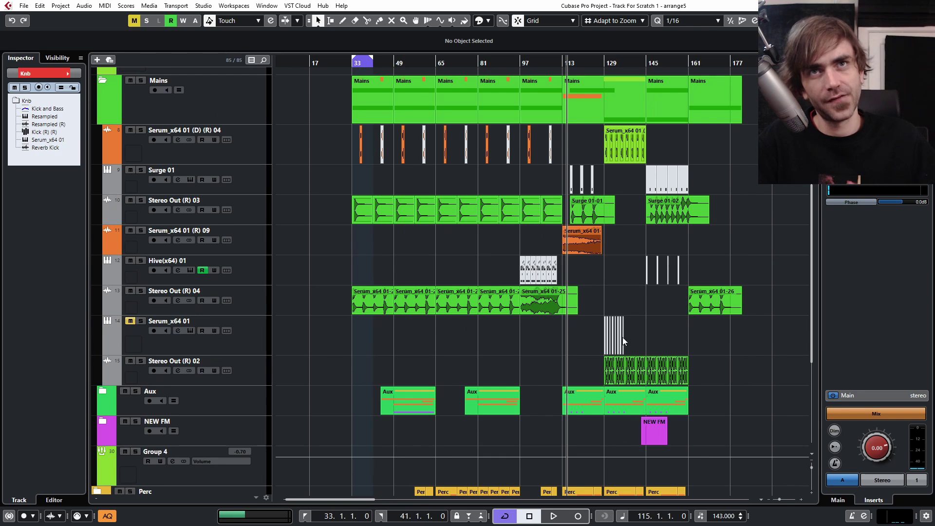
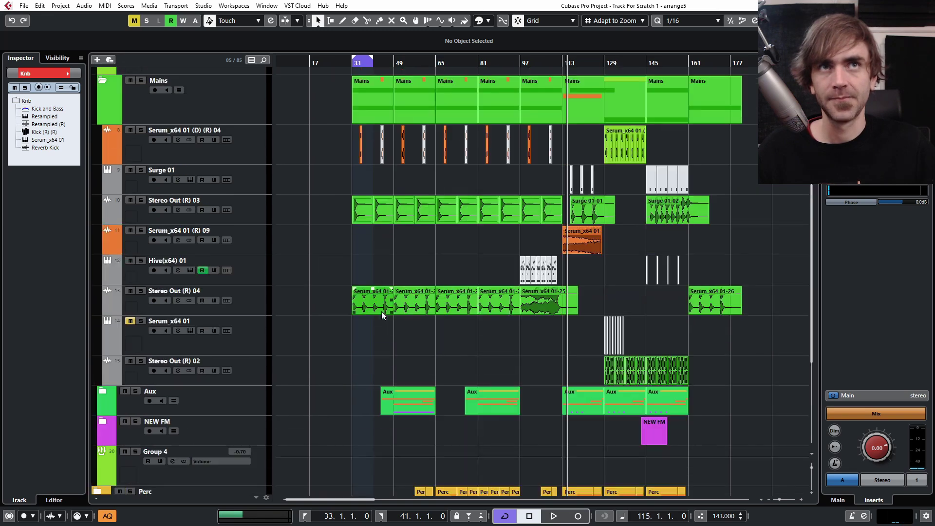
scroll(381, 311, up, 4)
scroll(364, 128, down, 2)
scroll(365, 131, up, 3)
drag(361, 138, 319, 138)
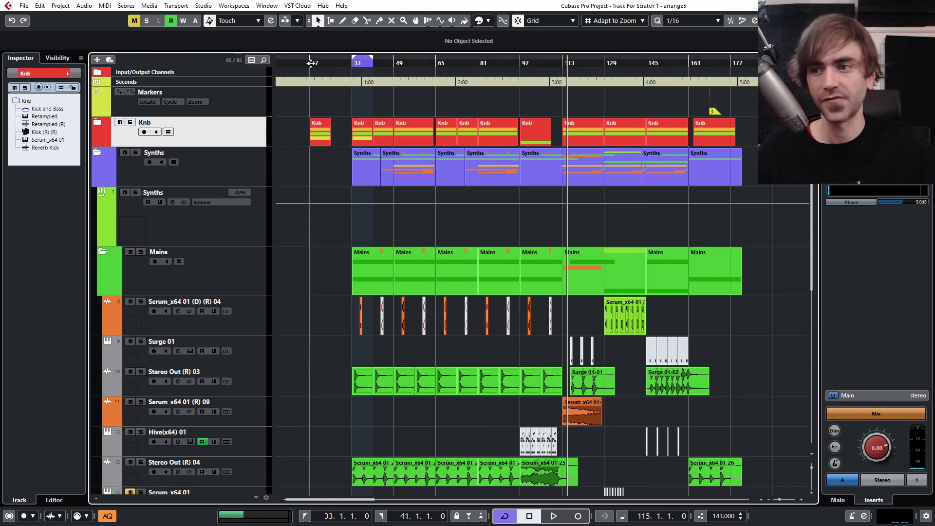
scroll(431, 296, down, 4)
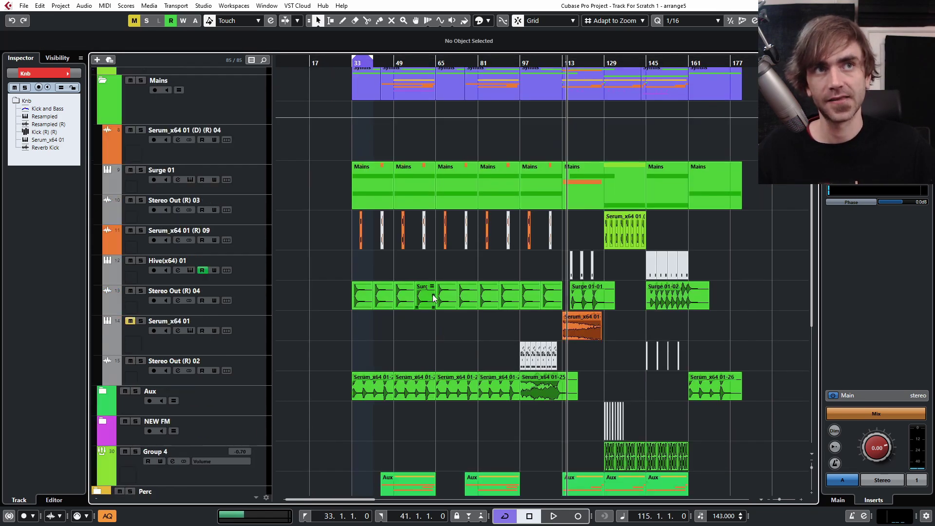
- Copy the Serum_x64 01-24, 01-13, 01-25 and (D)-07 clips from the sections after bar 97 into the intro around bar 17
drag(609, 373, 309, 371)
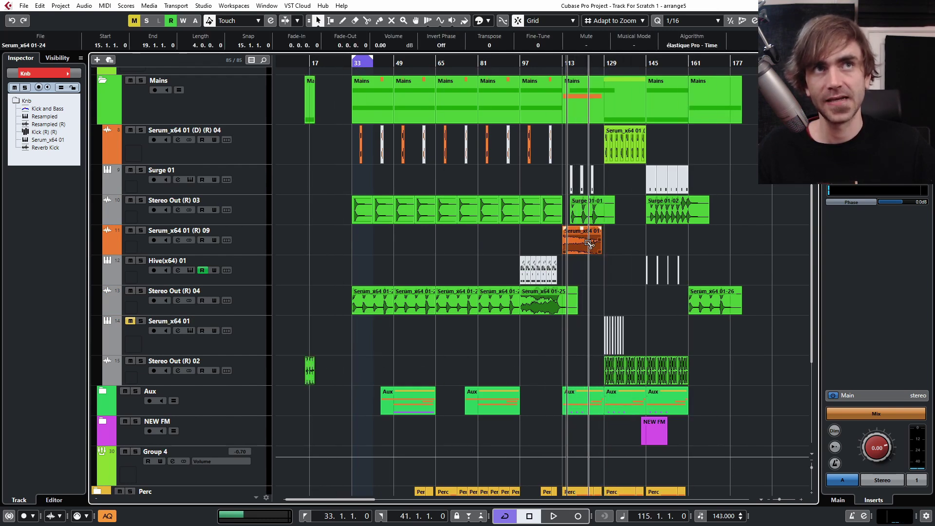
drag(588, 244, 336, 243)
drag(526, 298, 316, 298)
drag(611, 151, 322, 136)
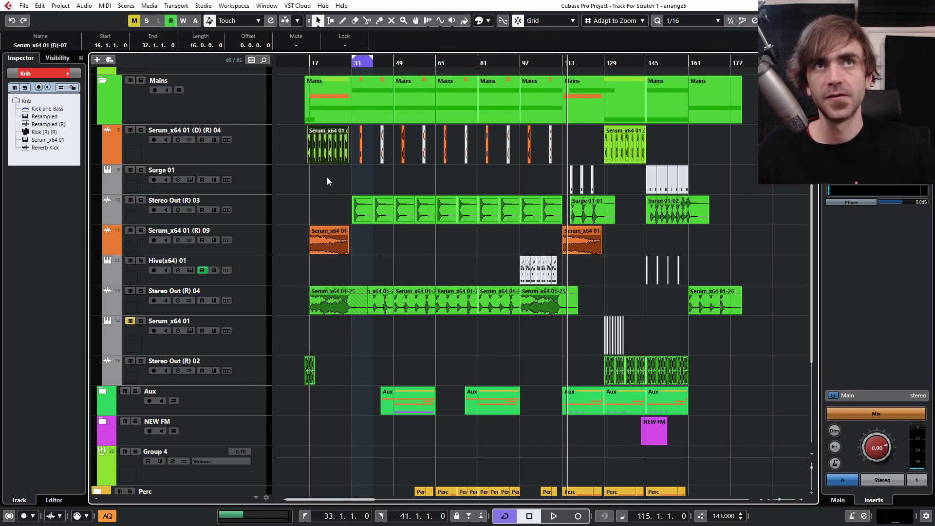
- Move the copied Serum_x64 01-24 clip on Stereo Out (R) 02 so it starts at bar 17
scroll(327, 179, up, 3)
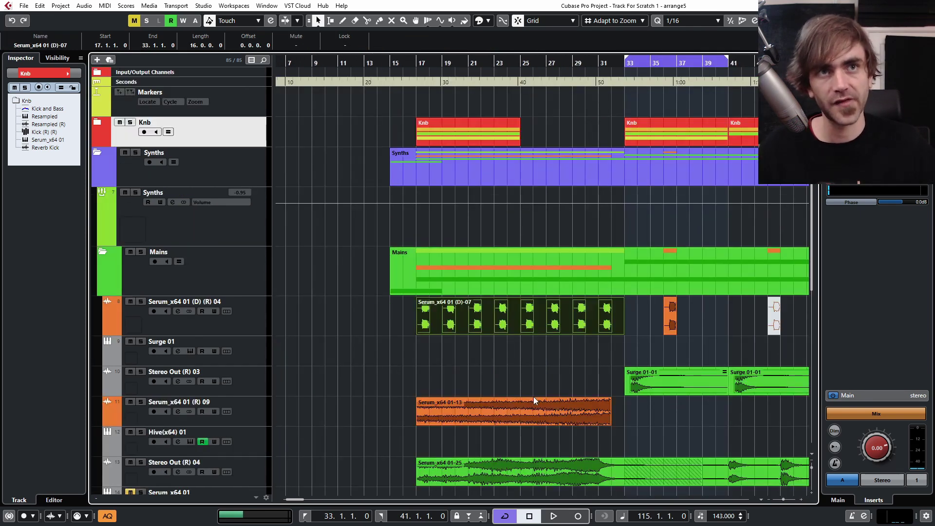
click(517, 400)
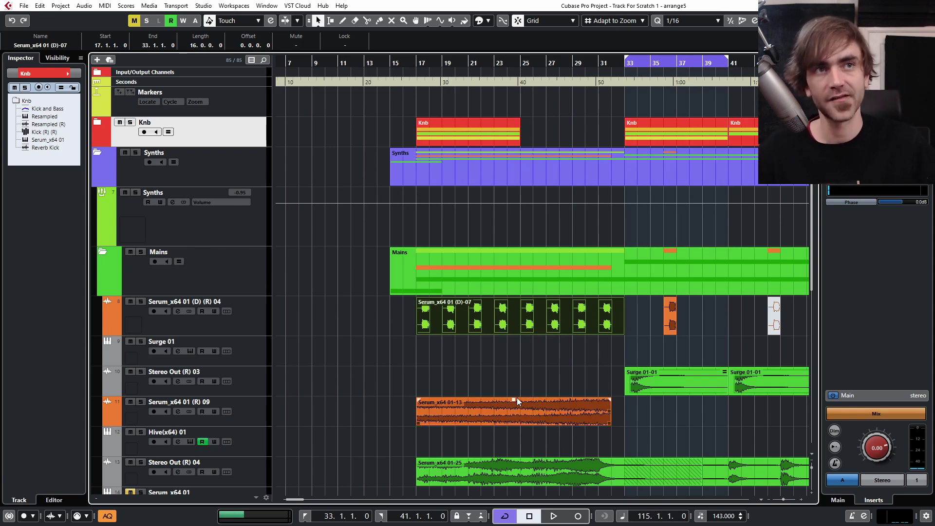
scroll(507, 414, down, 3)
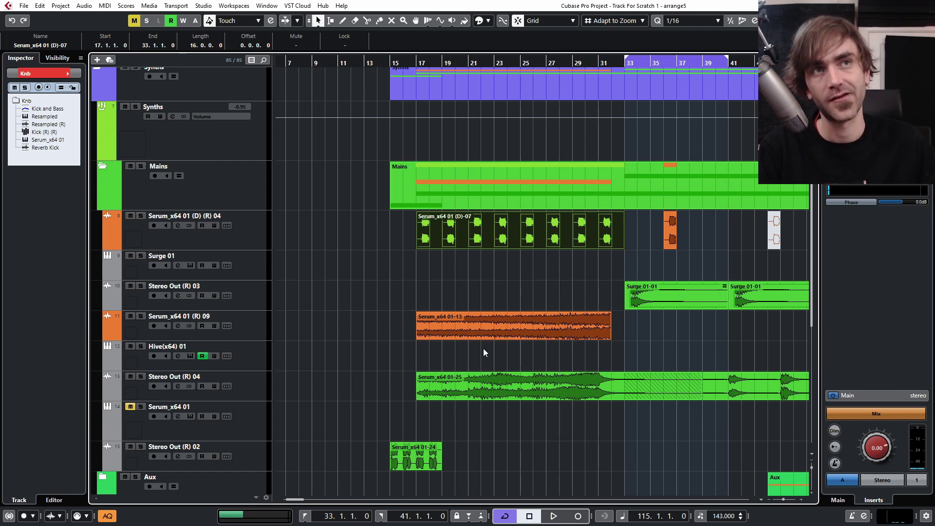
scroll(489, 287, right, 1)
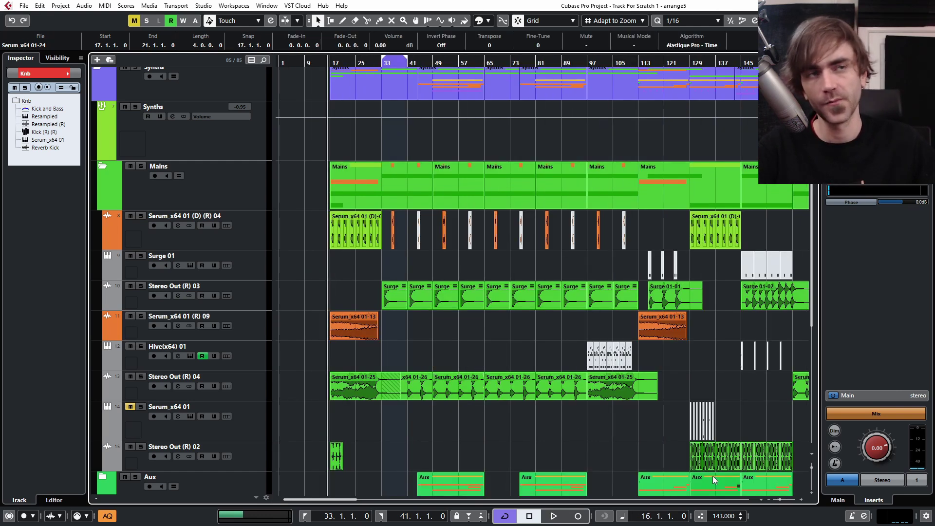
- Copy the first short MIDI part on the Serum_x64 01 track from bar 129 to bar 17
scroll(346, 364, down, 3)
key(h)
key(h)
key(h)
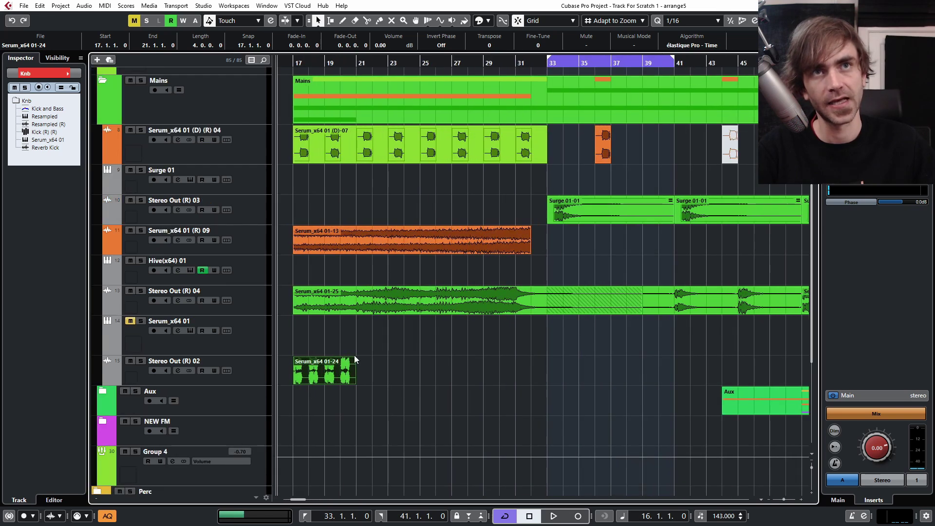
key(g)
key(g)
key(g)
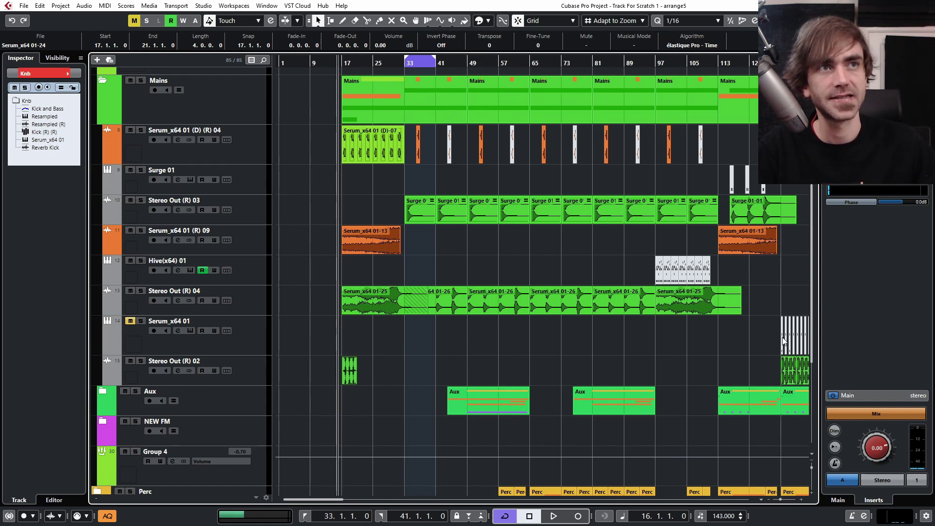
drag(783, 341, 341, 335)
click(364, 355)
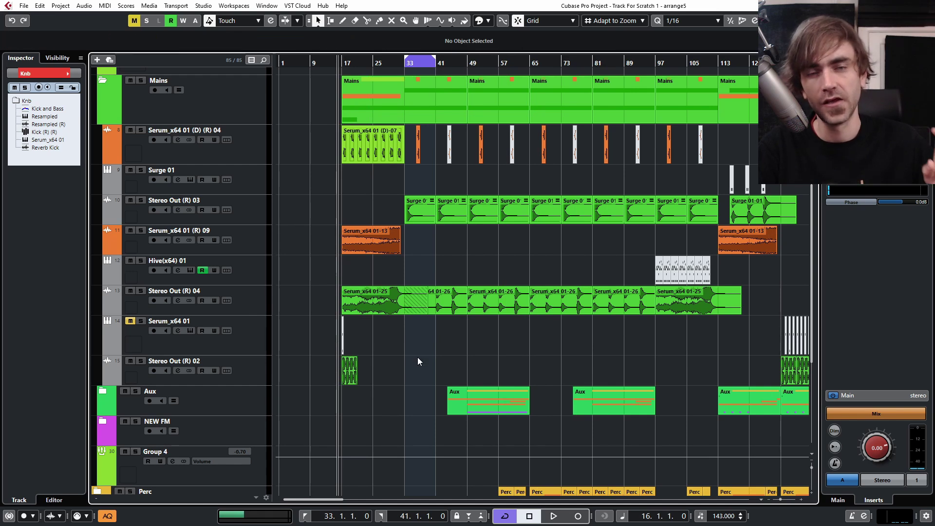
- Delete the copied Serum_x64 01-24, 01-25 and 01-13 audio clips from the intro at bar 17
drag(343, 381, 350, 381)
key(Delete)
click(361, 296)
key(Delete)
key(ctrl+z)
key(ctrl+z)
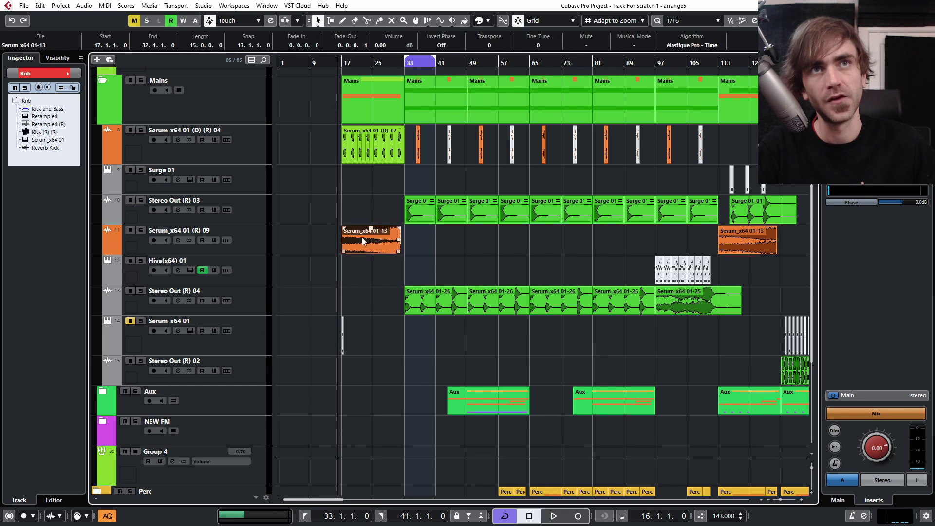
- Copy one muted MIDI part on Hive(x64) 01 to bar 18 and the first Surge 01 part after bar 113 to bar 17
drag(673, 278, 347, 281)
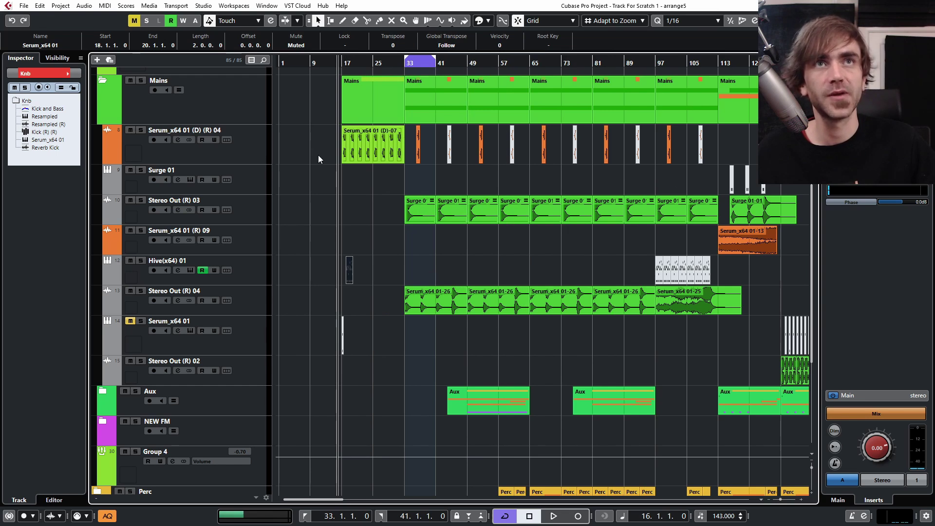
click(361, 146)
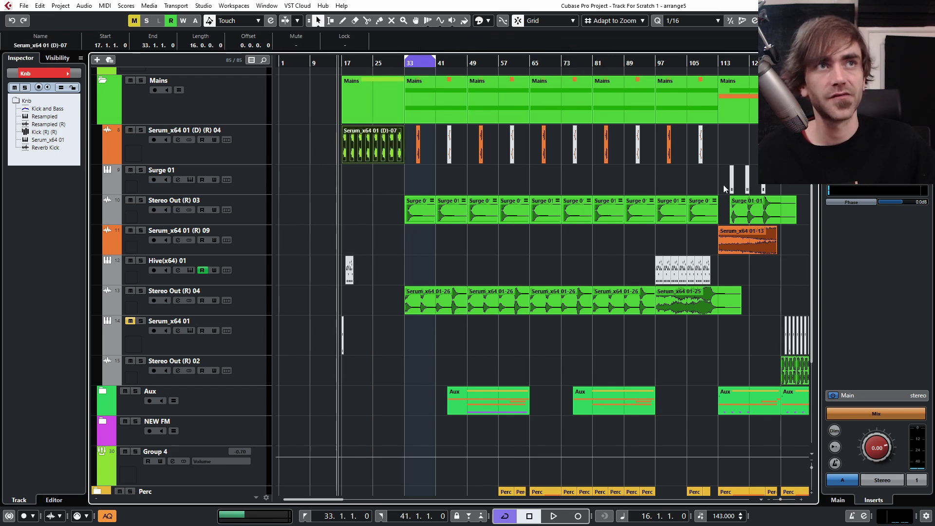
drag(732, 181, 343, 182)
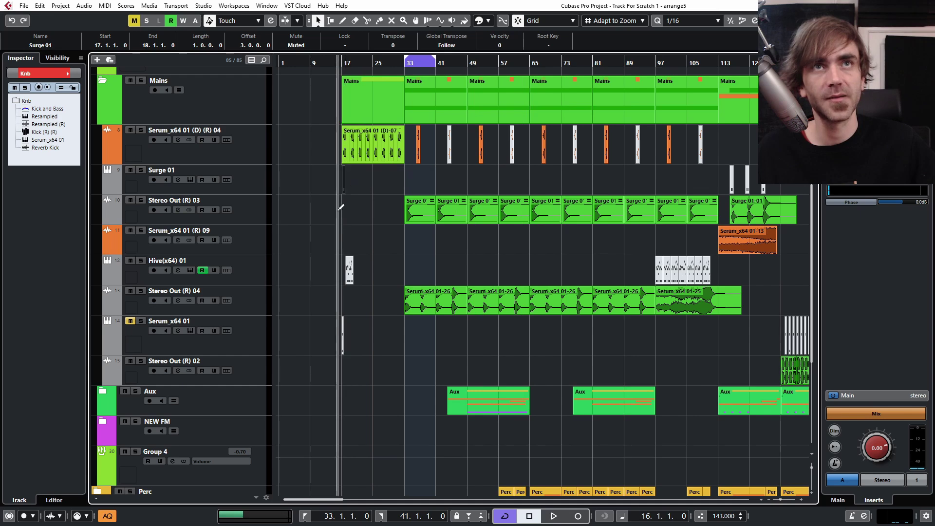
- Move the copied Hive(x64) 01 MIDI part to bar 23
key(h)
key(h)
key(h)
key(h)
key(h)
key(h)
drag(427, 282, 548, 264)
- Loop bars 17 to 21, unmute the copied Surge 01 part and audition the Surge 01 track in solo
click(380, 62)
drag(379, 58, 471, 74)
key(shift+u)
key(space)
click(140, 170)
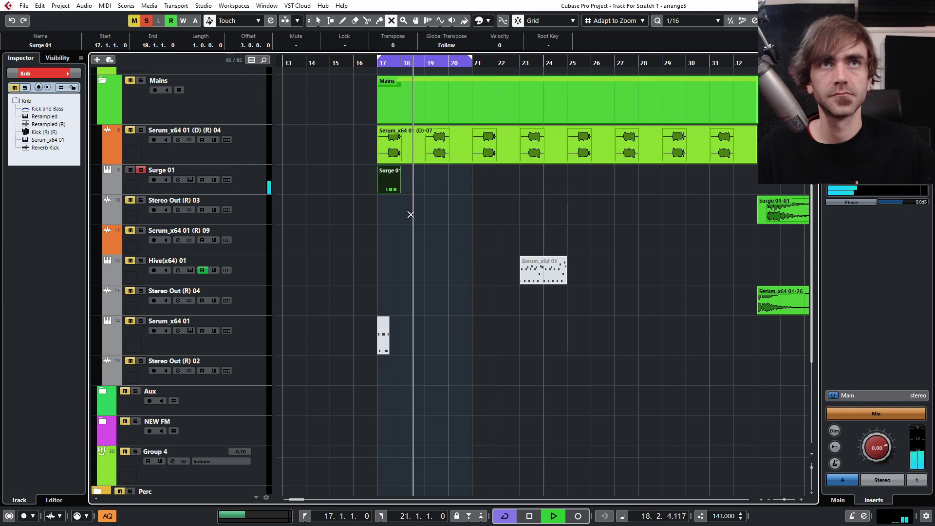
key(1)
key(space)
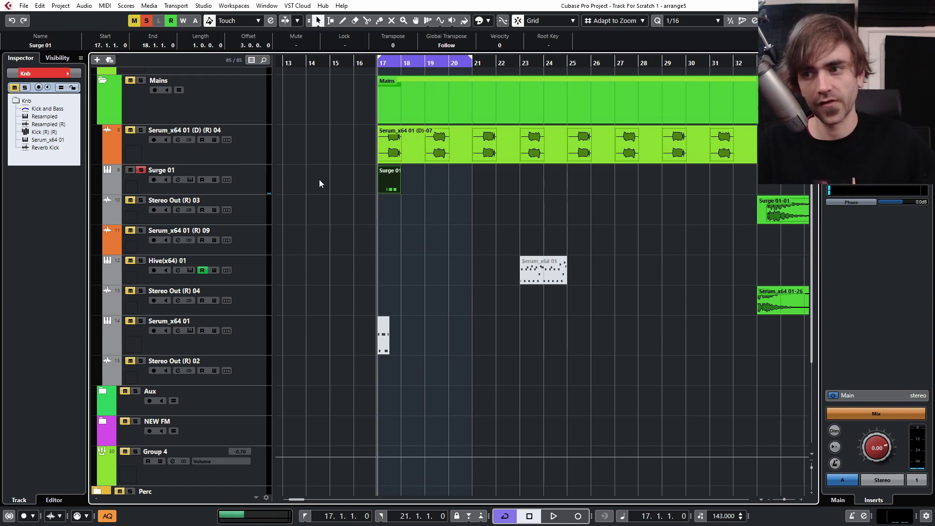
- Bypass the inserts on the Surge 01 channel, reset its volume to 0.00 and listen to the part
click(252, 169)
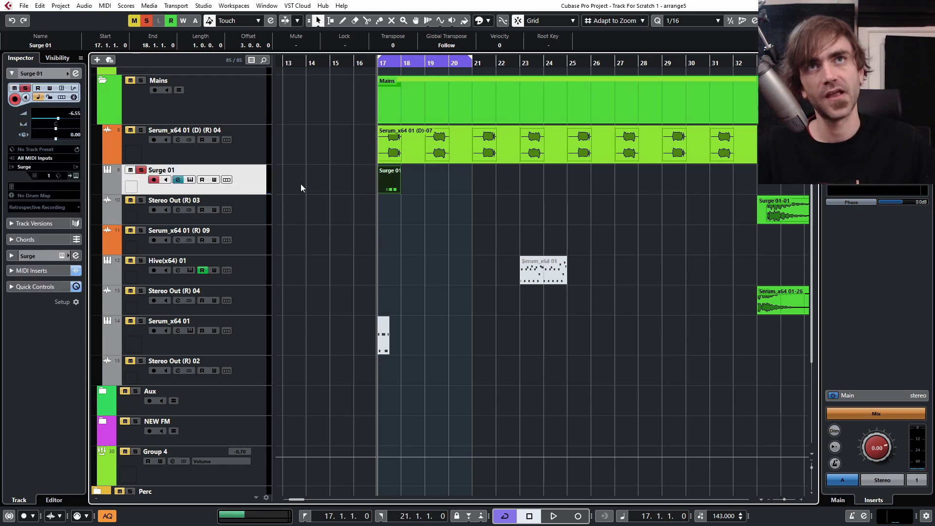
click(75, 73)
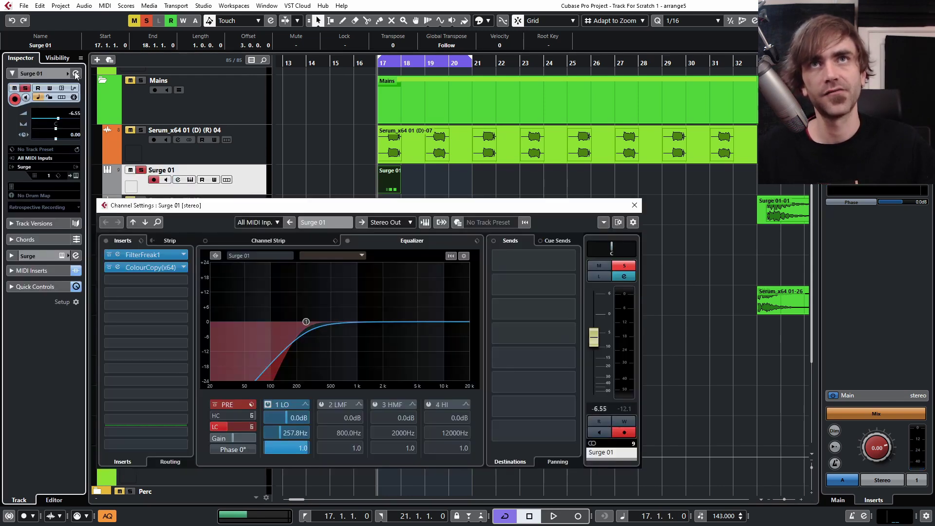
click(106, 240)
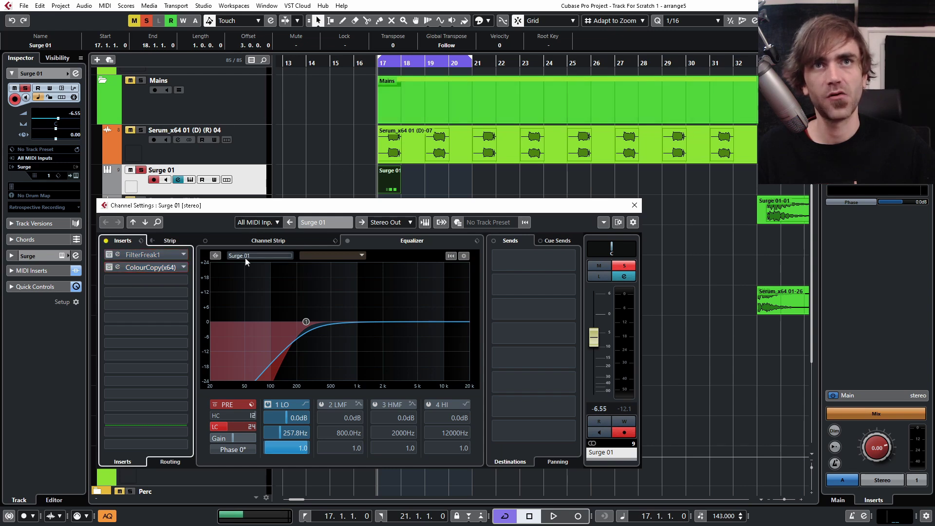
ctrl+click(64, 120)
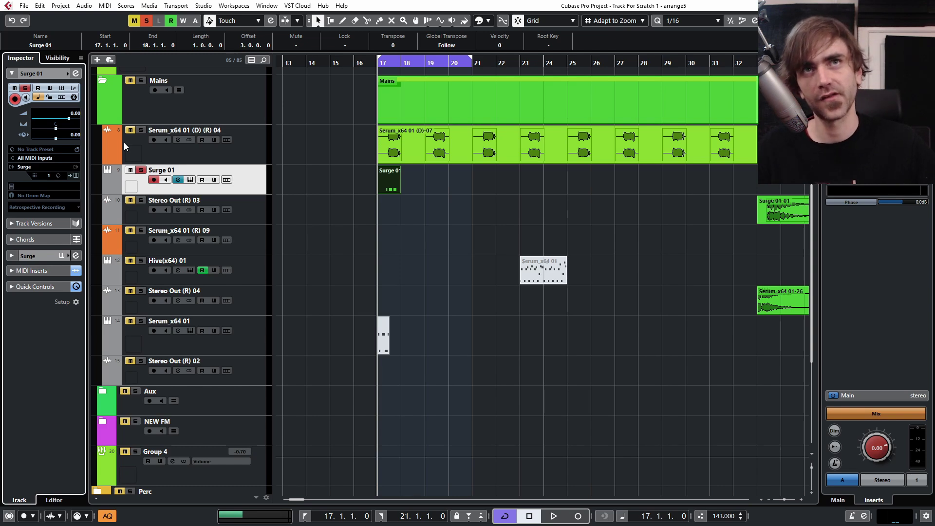
click(479, 275)
key(space)
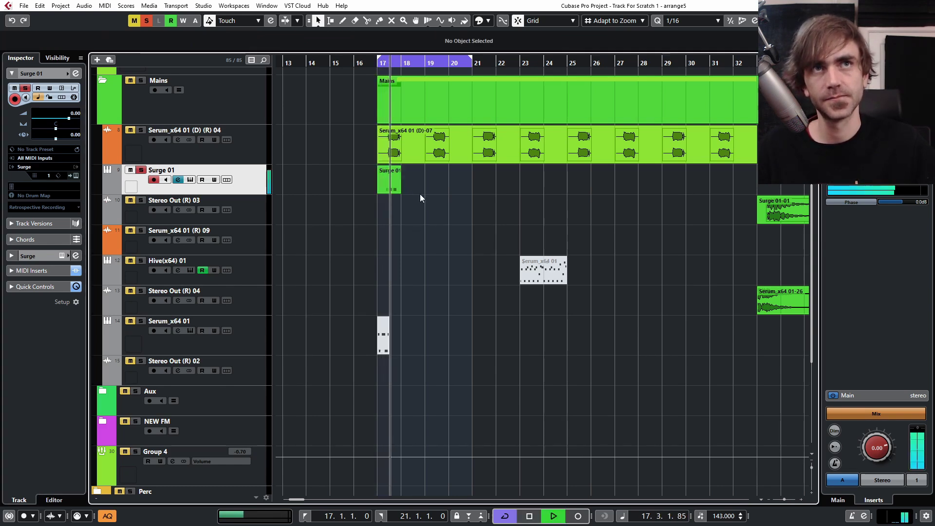
key(space)
- Trim the Surge 01 part at both ends so it runs only from 17.3.1 to 17.3.4
scroll(407, 209, up, 5)
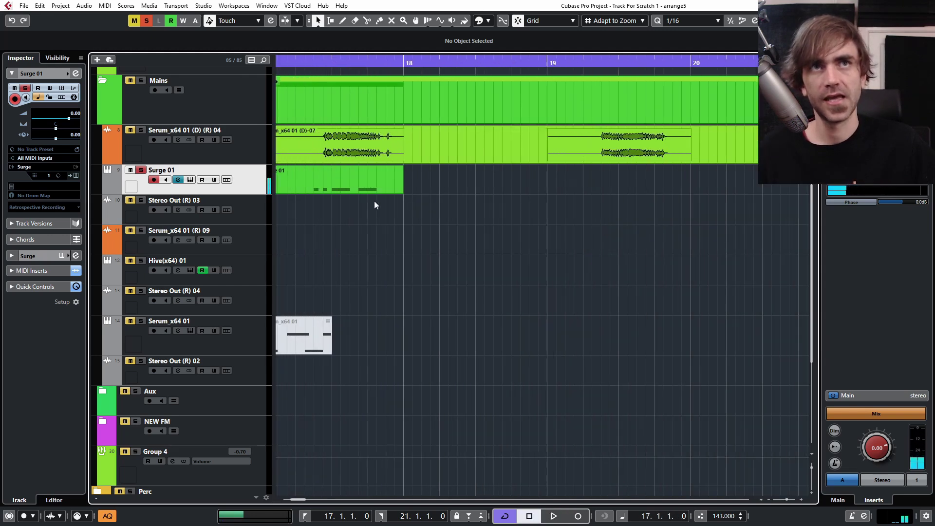
scroll(384, 195, left, 2)
click(404, 191)
drag(455, 189, 411, 191)
drag(316, 191, 386, 194)
- Inspect the FilterFreak1 insert in the Surge 01 channel settings, audition the trimmed part and hide the track's volume automation lane
click(74, 74)
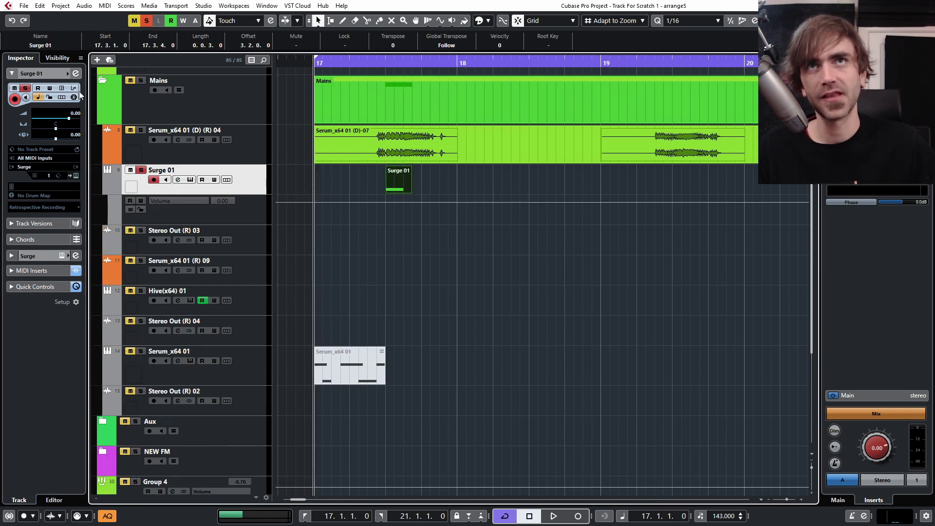
click(75, 73)
click(118, 254)
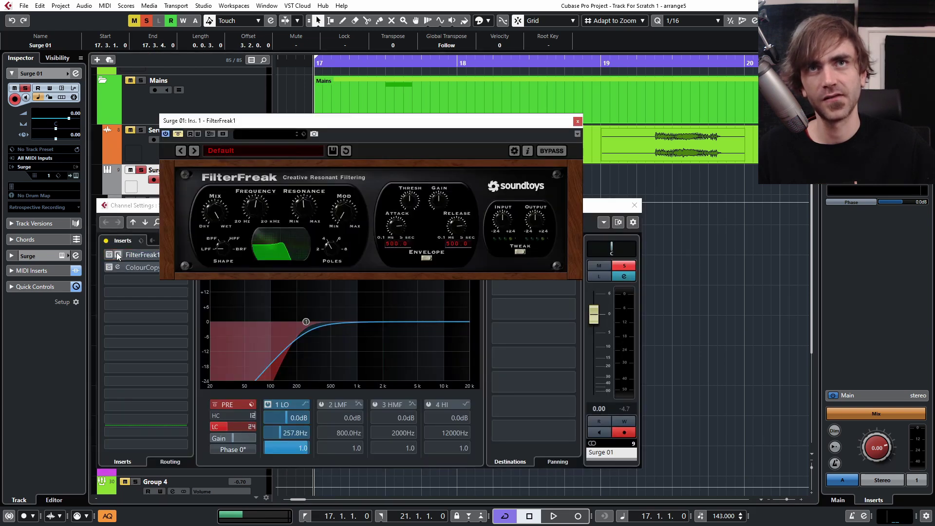
key(space)
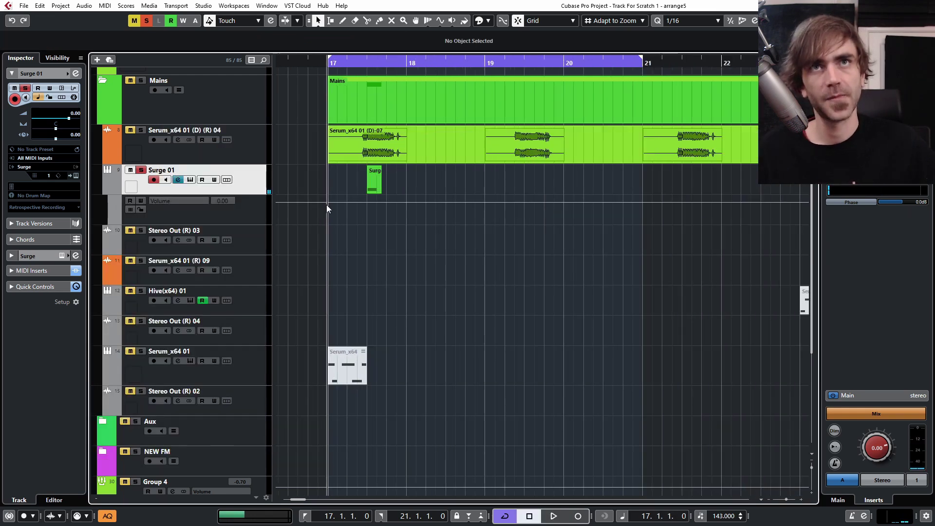
click(110, 190)
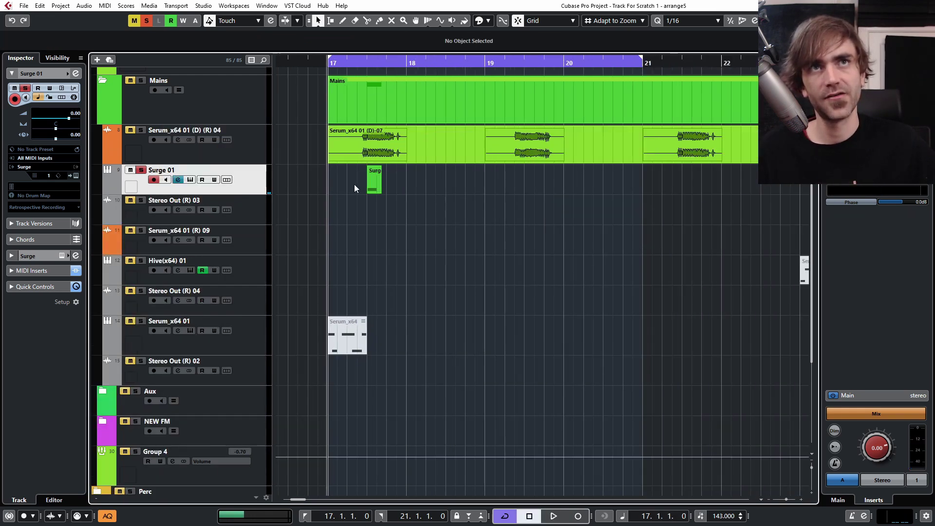
- Render the trimmed Surge 01 part in place with the current settings
click(370, 179)
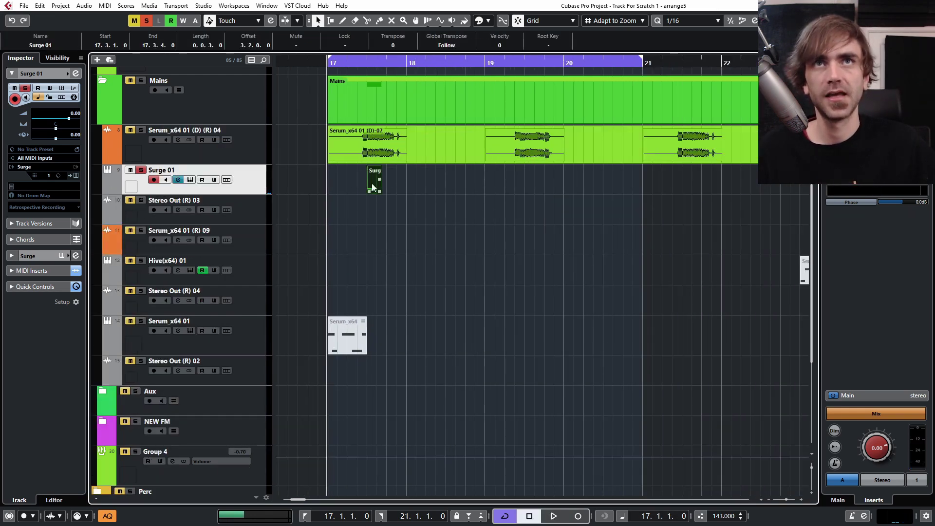
right_click(371, 184)
mouse_move(422, 263)
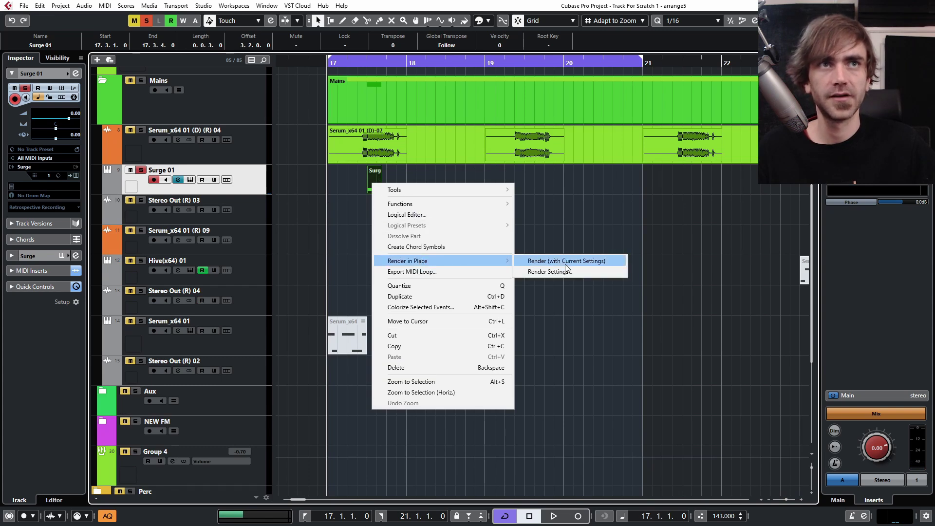
click(559, 263)
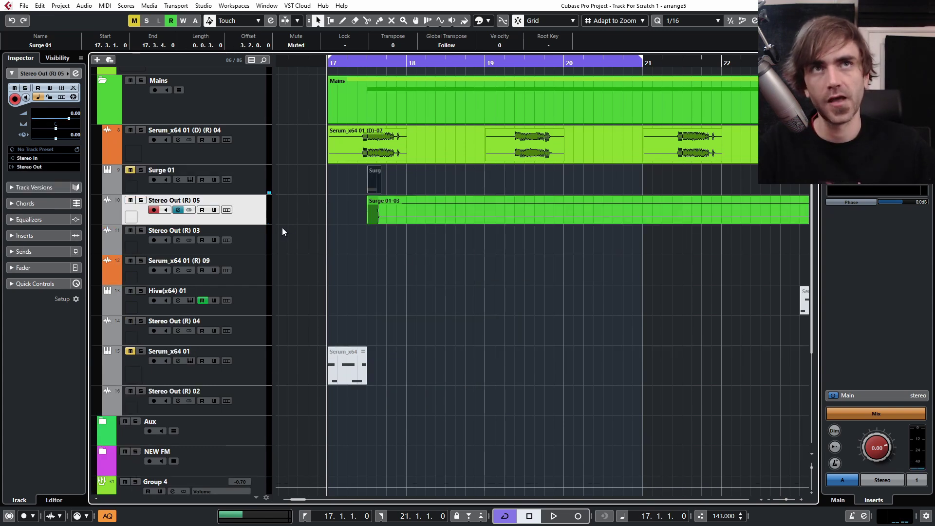
- Add one unnamed folder track below the rendered Stereo Out (R) 05 track
right_click(245, 215)
mouse_move(291, 222)
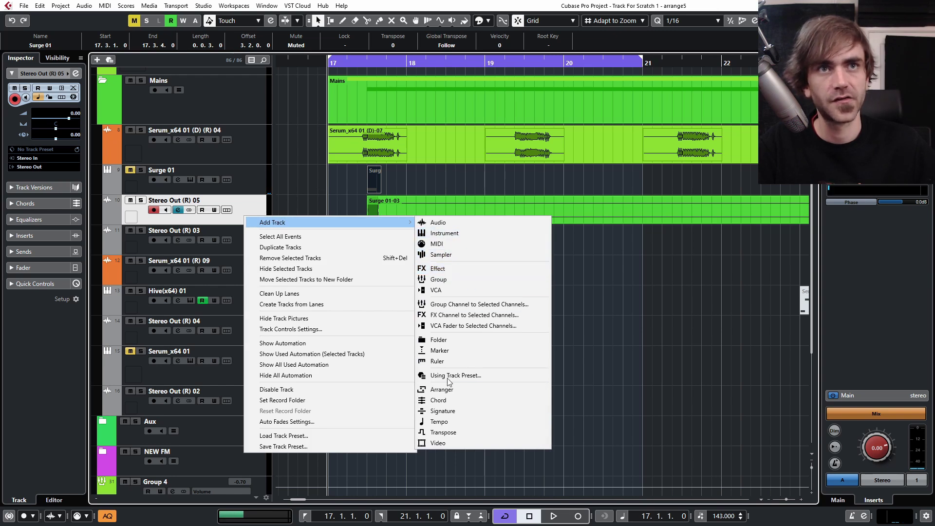
click(449, 338)
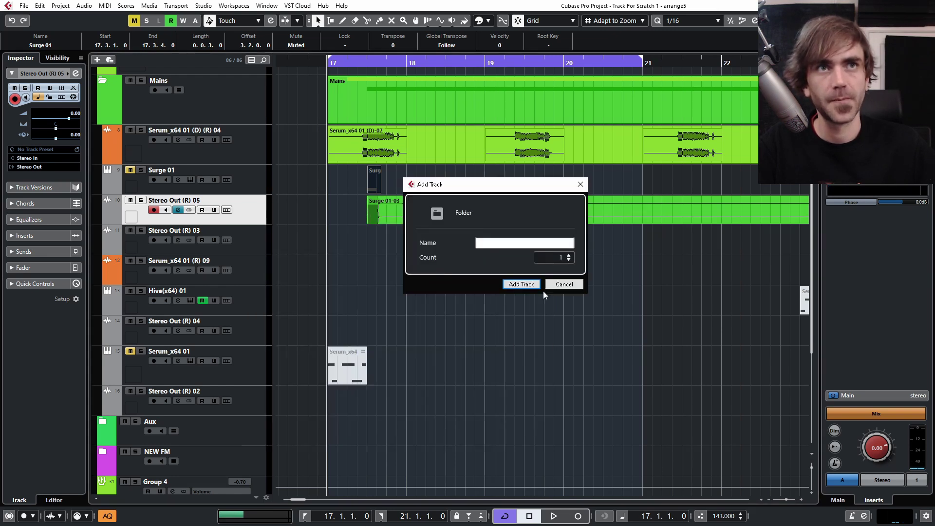
click(521, 283)
- Split the rendered Surge 01-03 clip at bar 18 and delete everything after the cut
click(440, 212)
click(367, 21)
click(410, 217)
key(Delete)
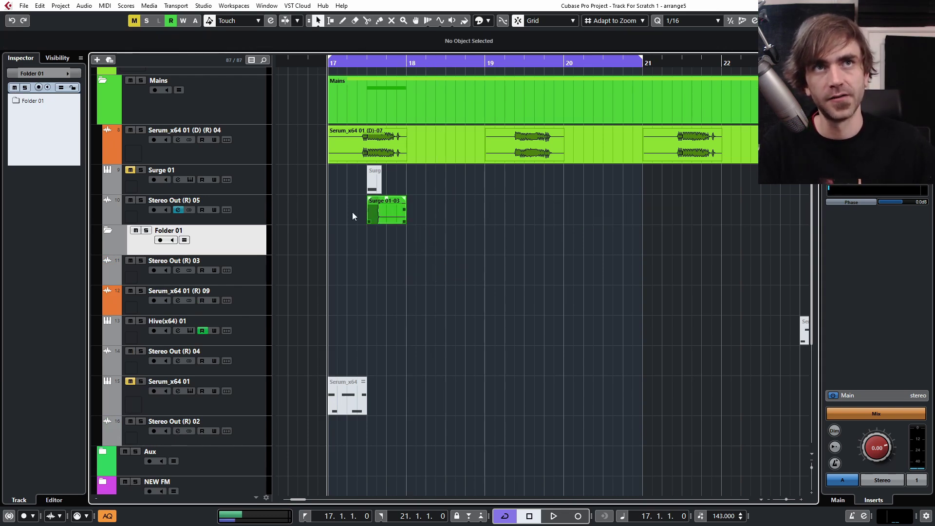
- Move the Stereo Out (R) 05 track into Folder 01 and place the collapsed folder, coloured red, first inside Mains
drag(264, 210, 233, 139)
click(107, 200)
scroll(114, 140, down, 3)
scroll(114, 141, up, 2)
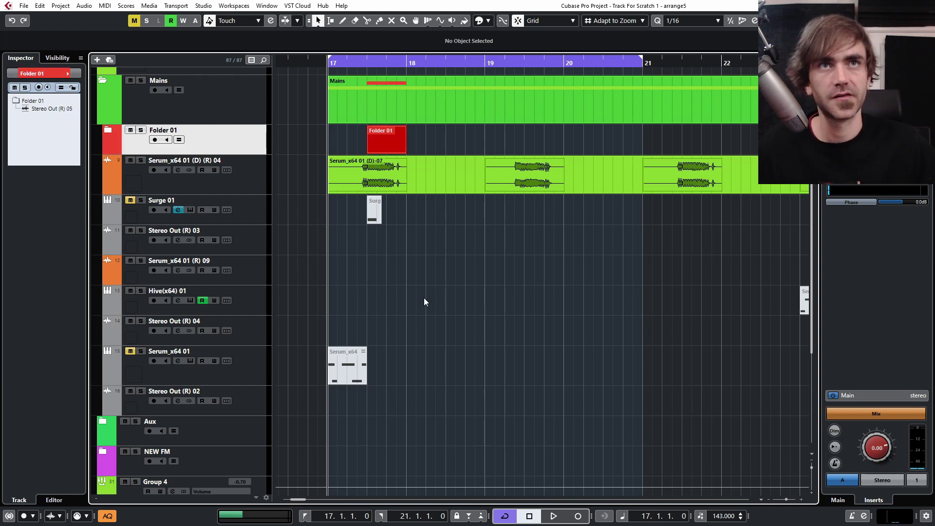
- Solo the Serum_x64 01 track, unmute its part at bar 17 and audition it
click(130, 350)
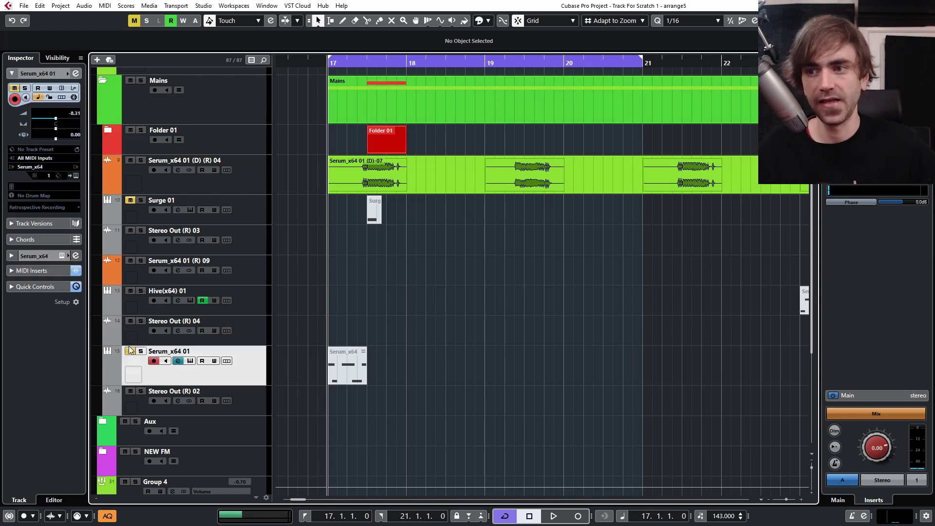
key(s)
click(358, 355)
key(space)
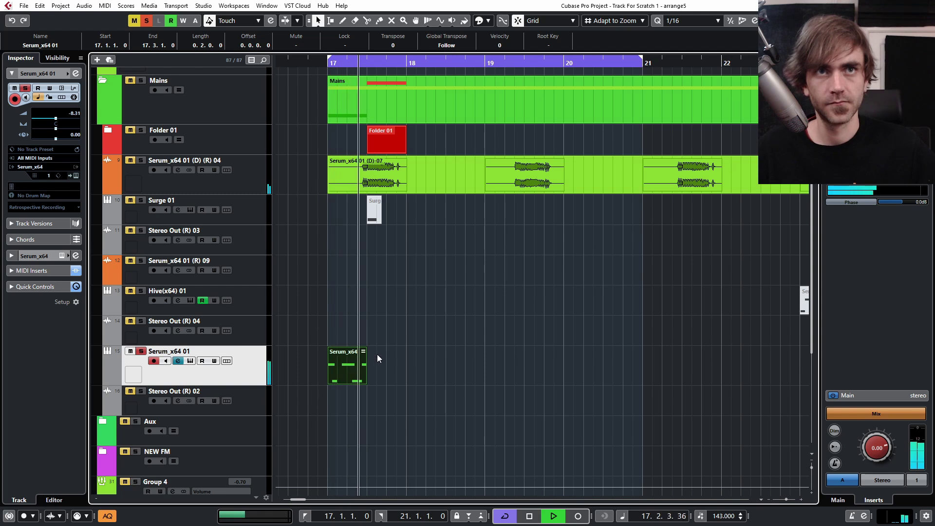
key(space)
key(space)
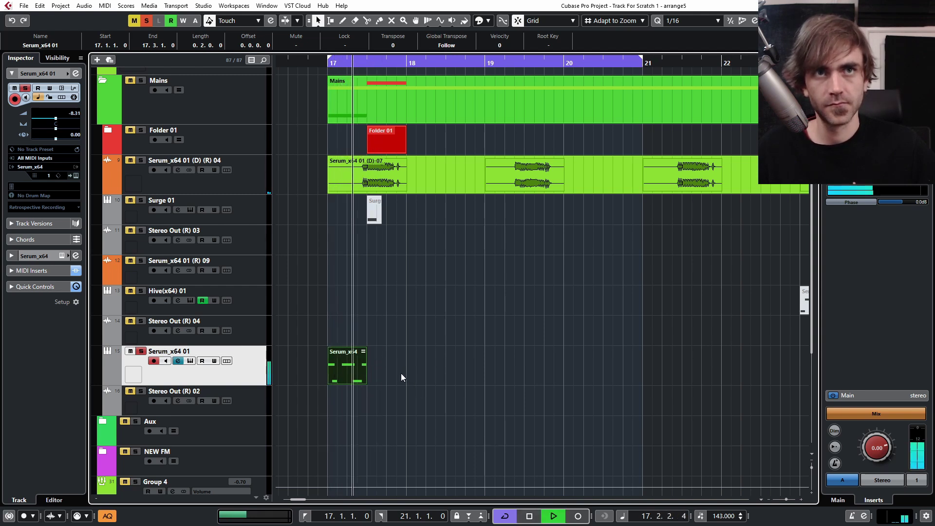
- Stop playback and render the Serum_x64 01 part at bar 17 in place
key(space)
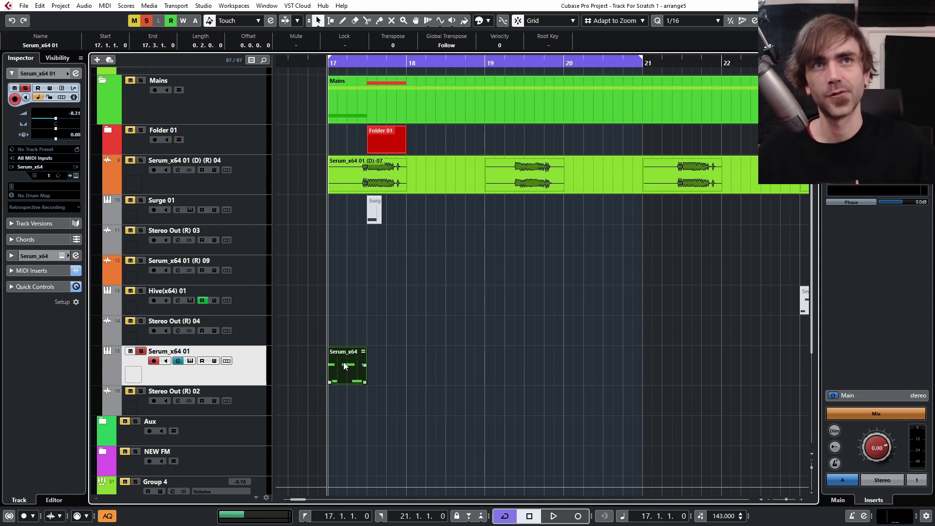
right_click(343, 361)
mouse_move(396, 216)
click(525, 213)
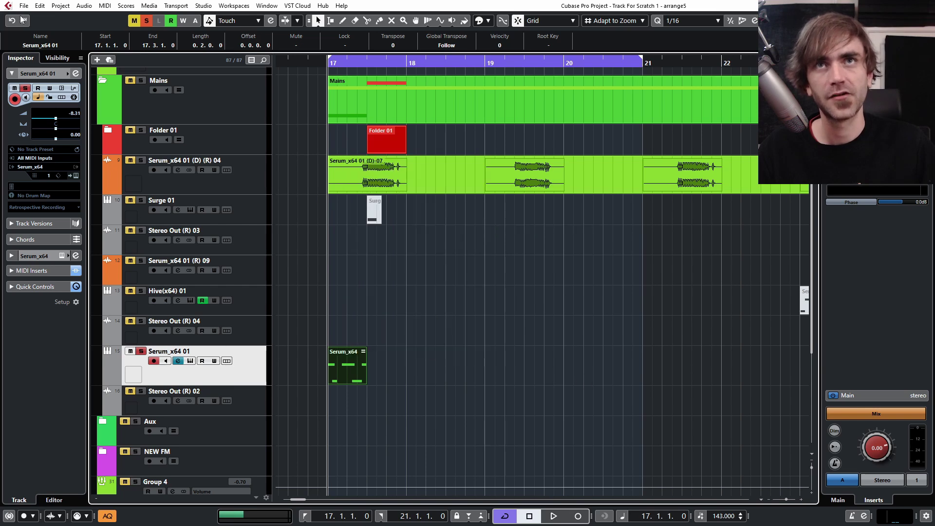
click(77, 74)
click(77, 74)
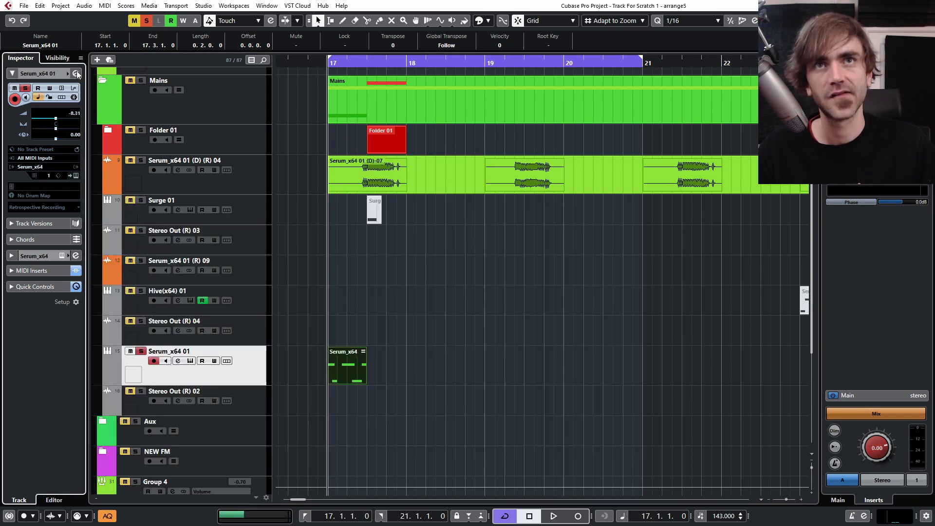
- Cut the rendered Serum_x64 01 clip at 17.4.1, delete the remainder, and move the Stereo Out (R) 06 track into Folder 01
alt+click(397, 407)
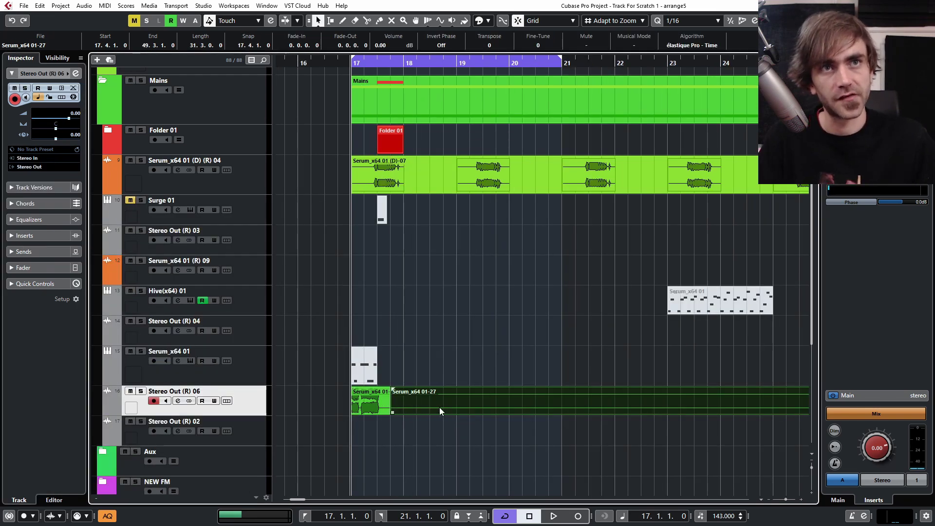
key(Delete)
drag(212, 146, 212, 147)
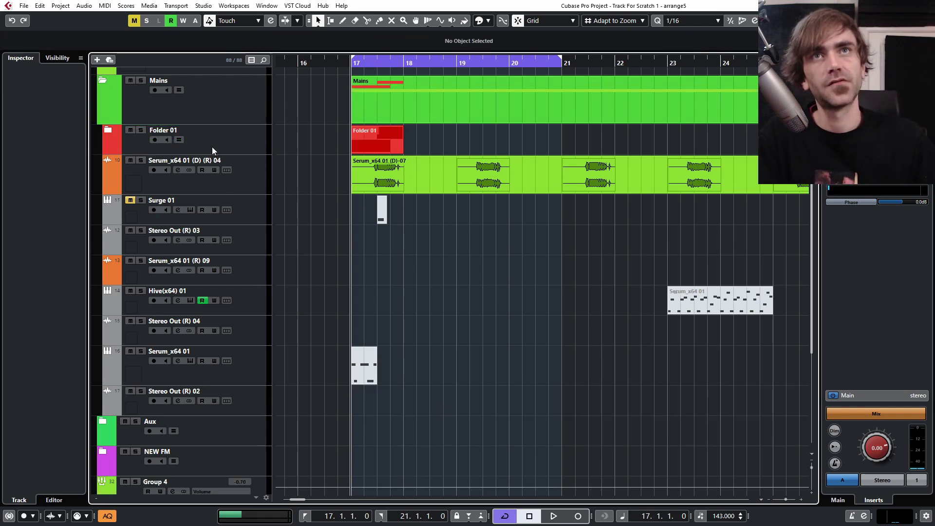
scroll(315, 177, left, 5)
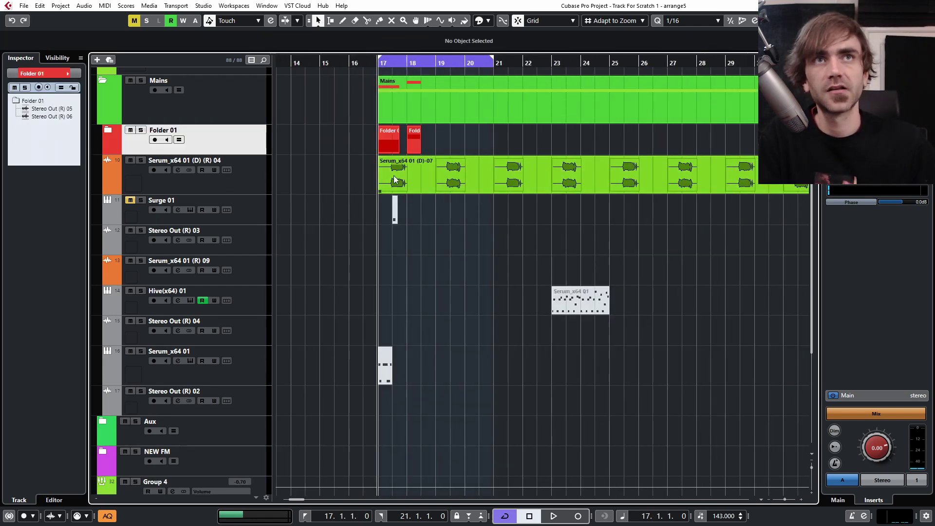
- Audition the soloed Serum_x64 01 (D) (R) 04 track with its channel settings open, and cut its clip at bar 21
click(394, 175)
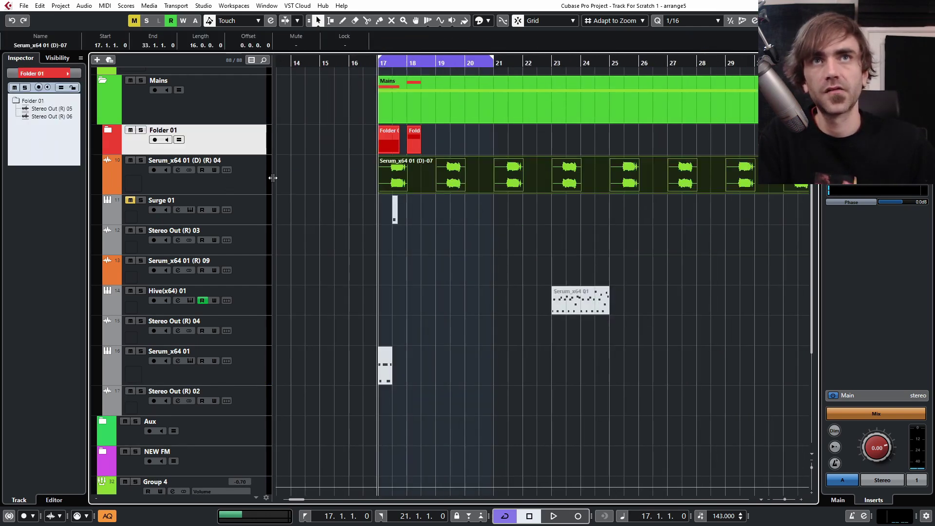
click(231, 186)
click(141, 160)
key(e)
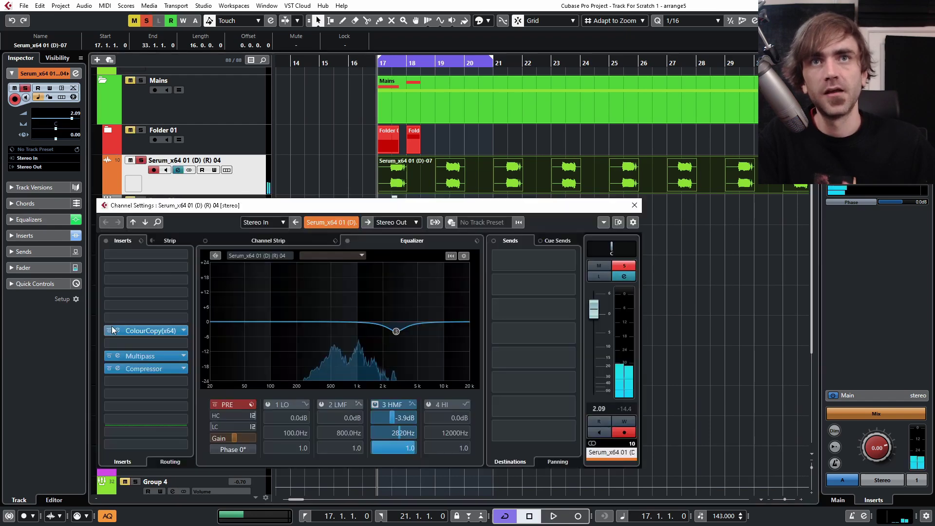
key(space)
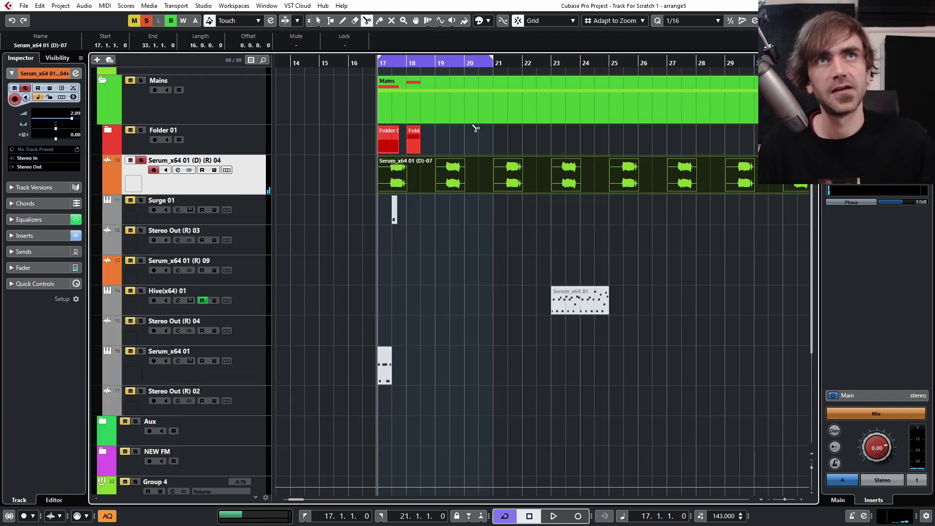
alt+click(493, 179)
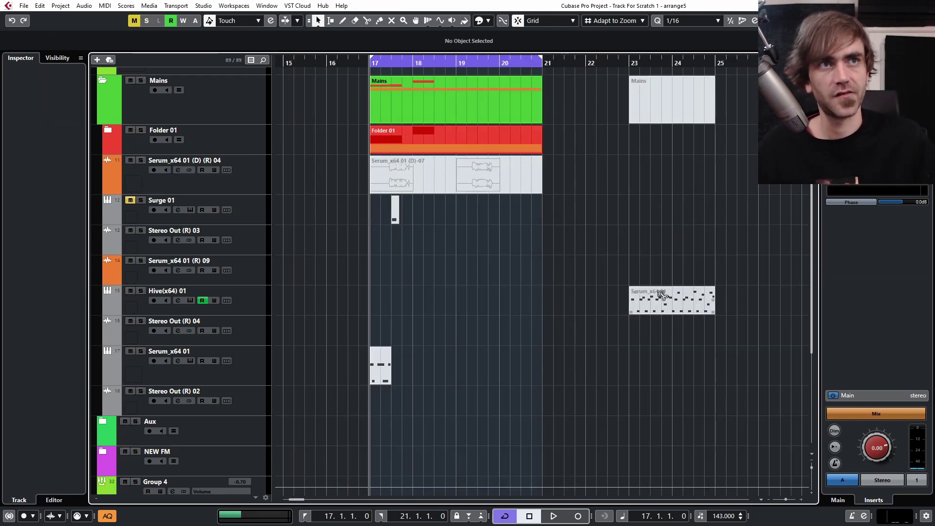
- Copy the Hive(x64) 01 part from bar 23 to bar 17, unmute the copy and audition it with the track soloed
drag(661, 295, 397, 316)
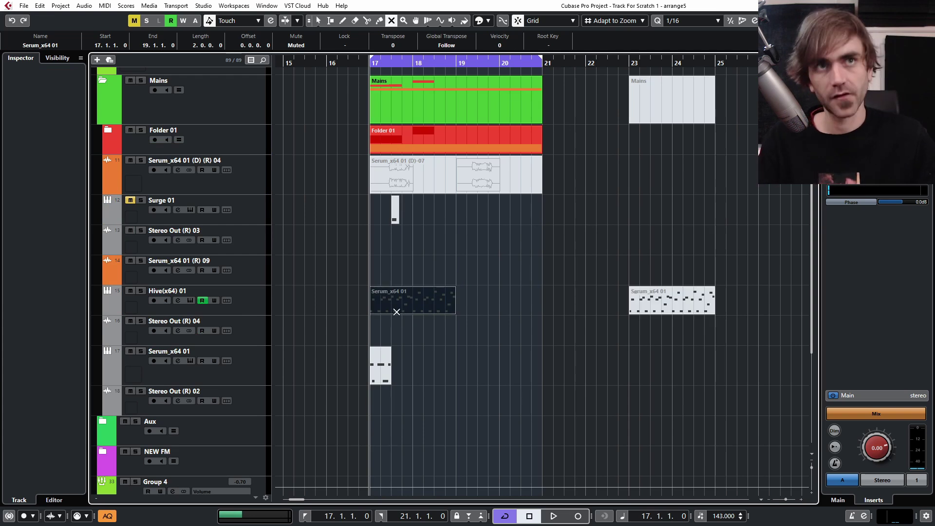
click(141, 290)
key(space)
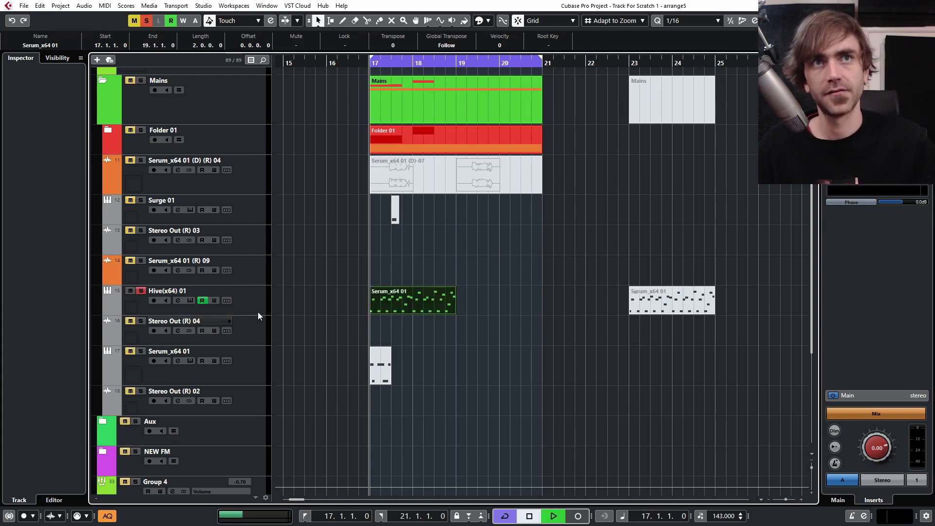
- Toggle the ColourCopy(x64) insert in the channel settings of the Serum_x64 01 (D) (R) 04 track
click(215, 166)
click(76, 73)
key(space)
click(109, 331)
click(635, 205)
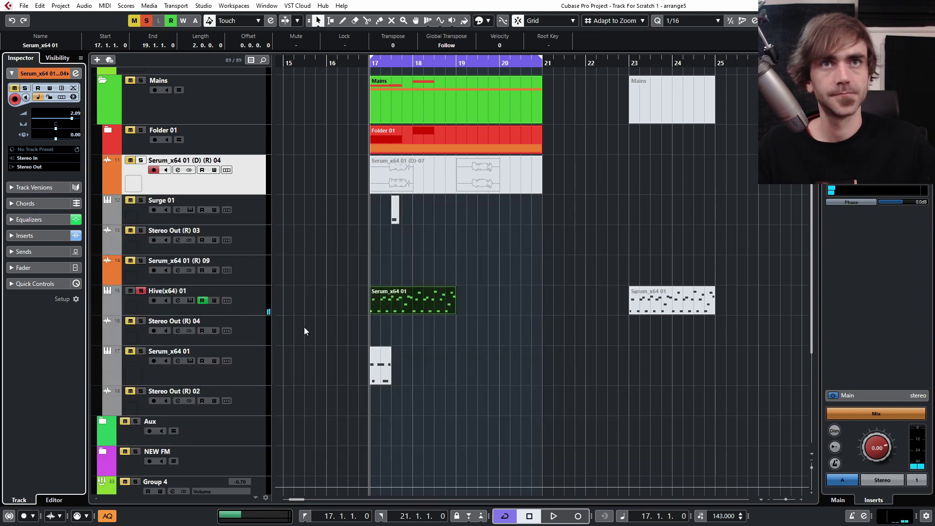
- Extend the copied Hive(x64) 01 part to bar 21 and transpose all its notes down one octave during playback
click(247, 310)
key(space)
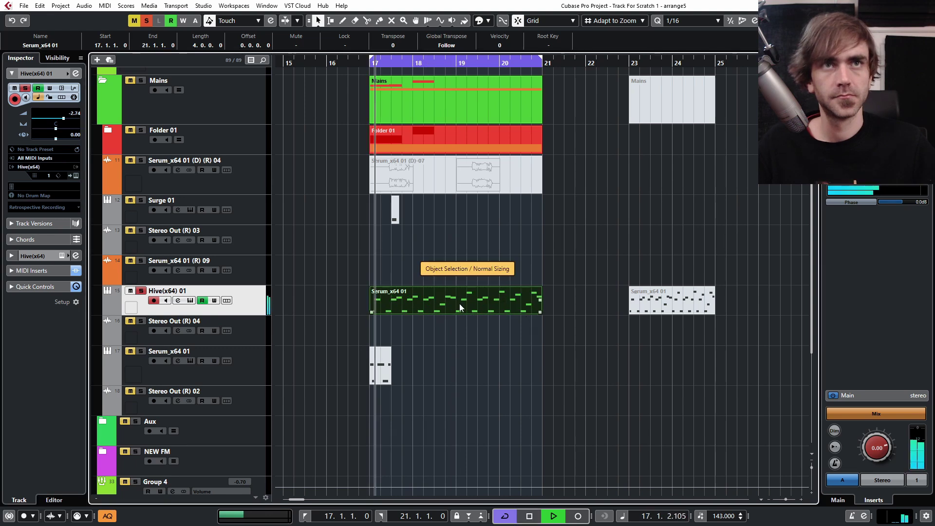
double_click(460, 303)
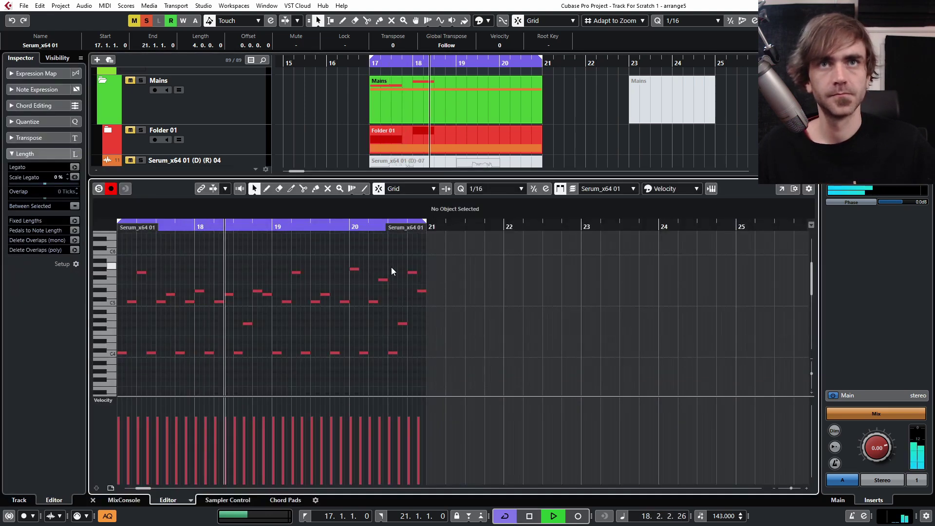
key(ctrl+a)
key(shift+Down)
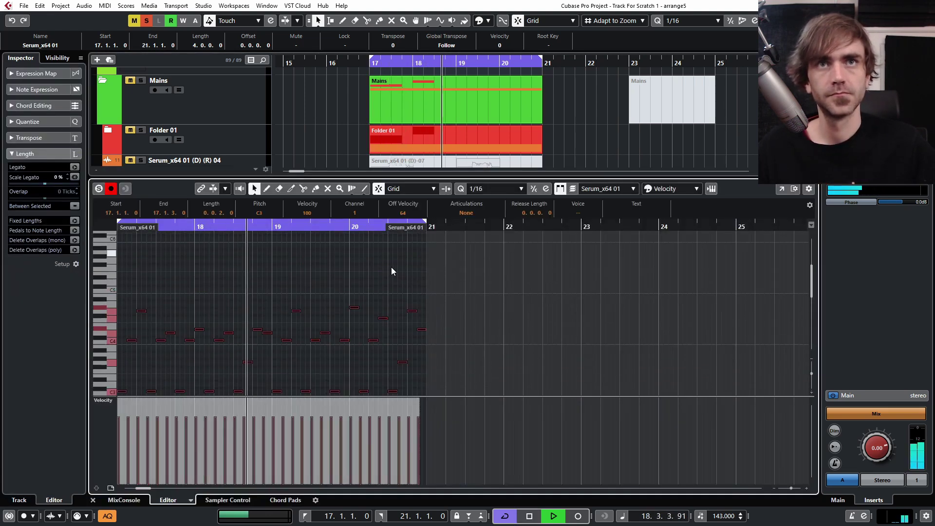
click(92, 500)
- Render the four-bar Hive(x64) 01 part at bar 17 in place with the current settings
click(486, 283)
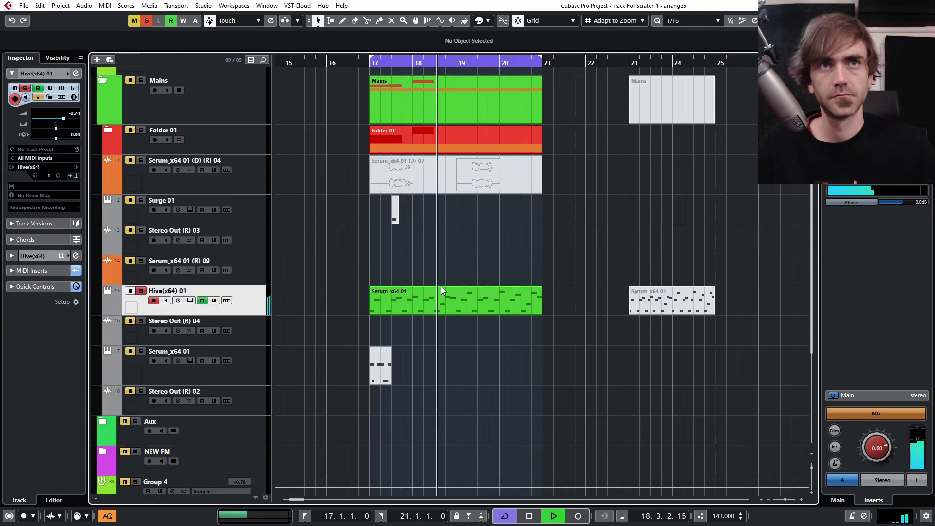
click(435, 306)
right_click(437, 303)
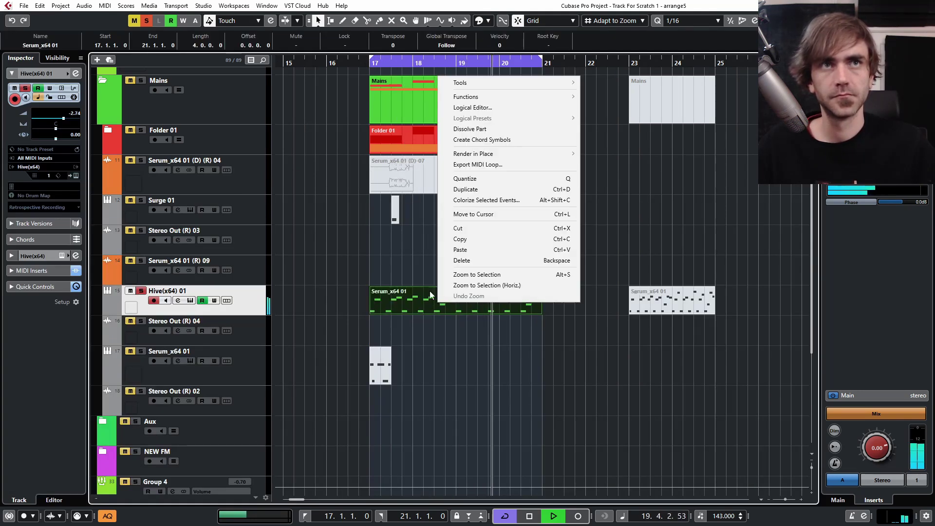
mouse_move(560, 154)
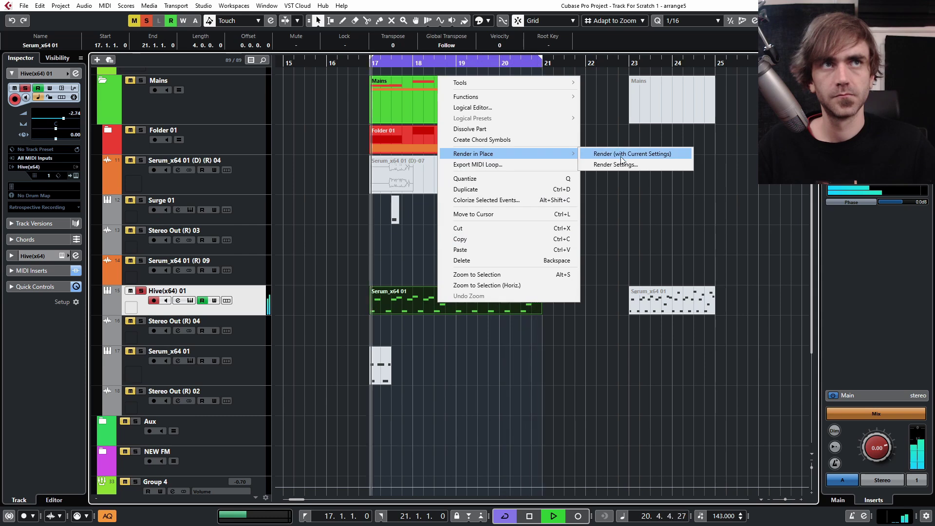
click(621, 155)
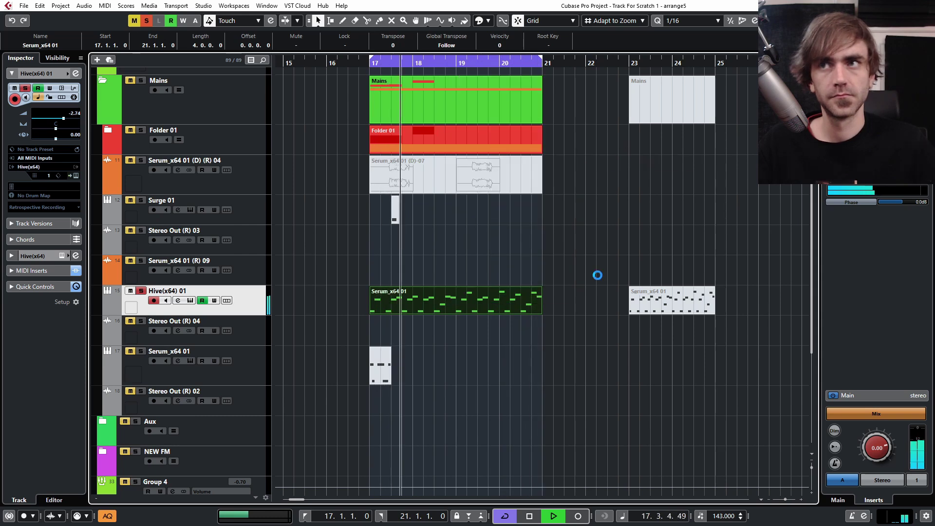
- Delete the muted source parts before bar 33 on the Surge 01, Hive(x64) 01, Serum_x64 01 and Serum_x64 01 (D) (R) 04 tracks
key(g)
key(g)
key(g)
key(g)
key(g)
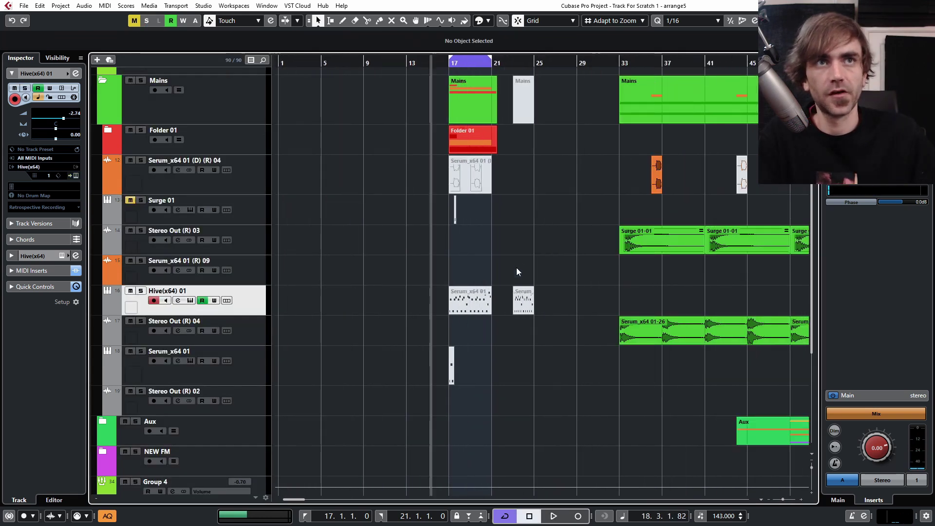
drag(323, 378, 384, 213)
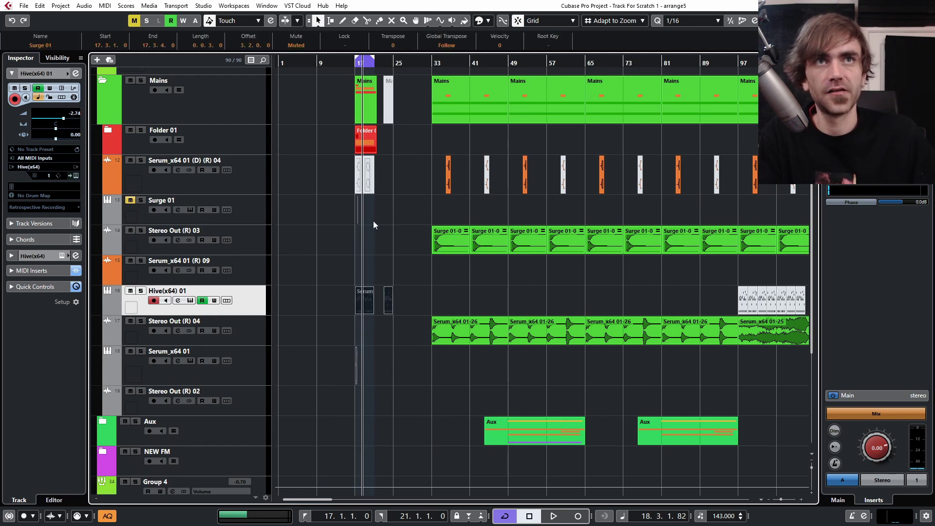
key(Delete)
key(h)
key(h)
click(358, 180)
key(Delete)
- Group the Surge 01, Hive(x64) 01 and Serum_x64 01 tracks together below Serum_x64 01 (R) 09 and mute them
key(g)
key(g)
key(g)
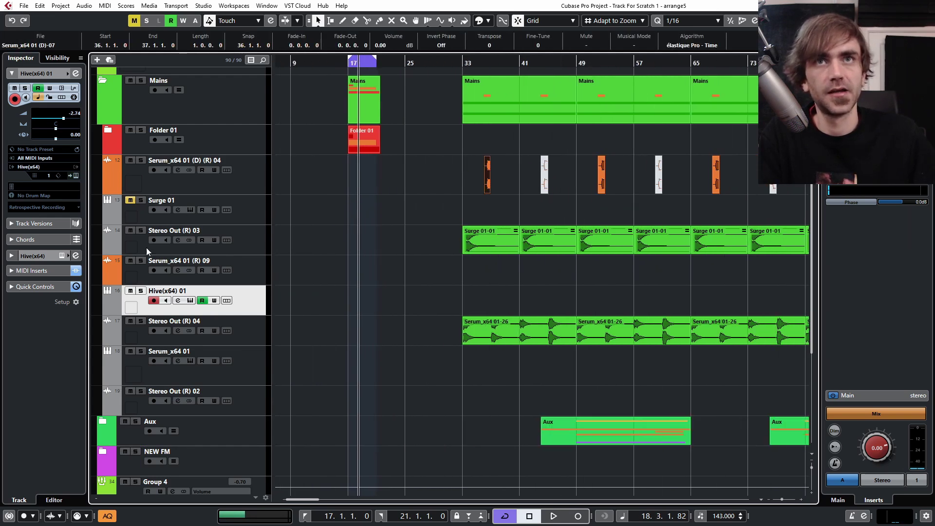
drag(196, 364, 248, 326)
drag(217, 221, 240, 261)
key(h)
key(h)
key(h)
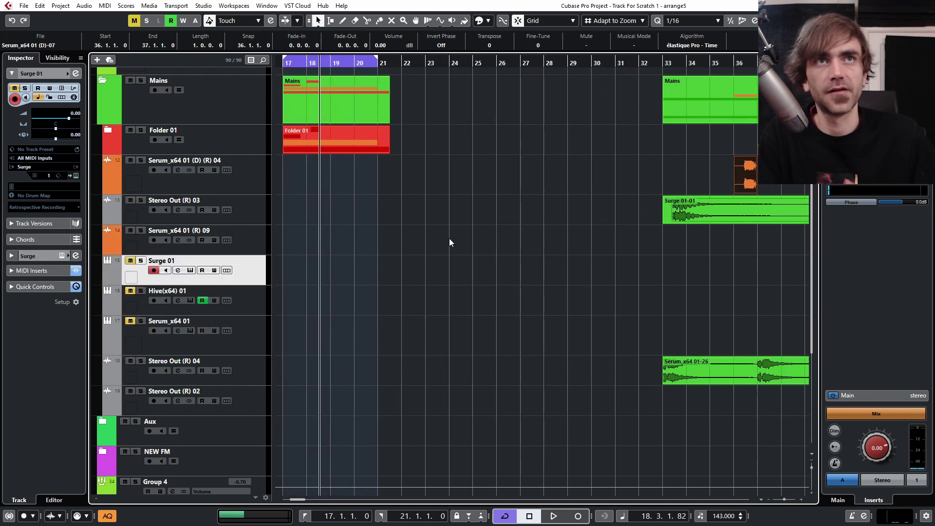
- Collapse the Mains folder and move the intro Knb and Synths parts from bar 17 to bar 9
scroll(403, 234, up, 4)
key(g)
key(g)
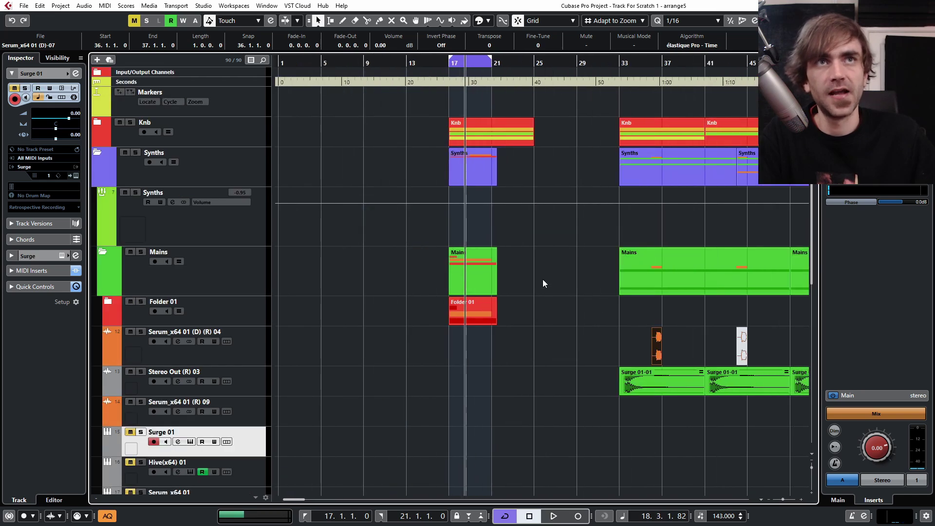
click(103, 251)
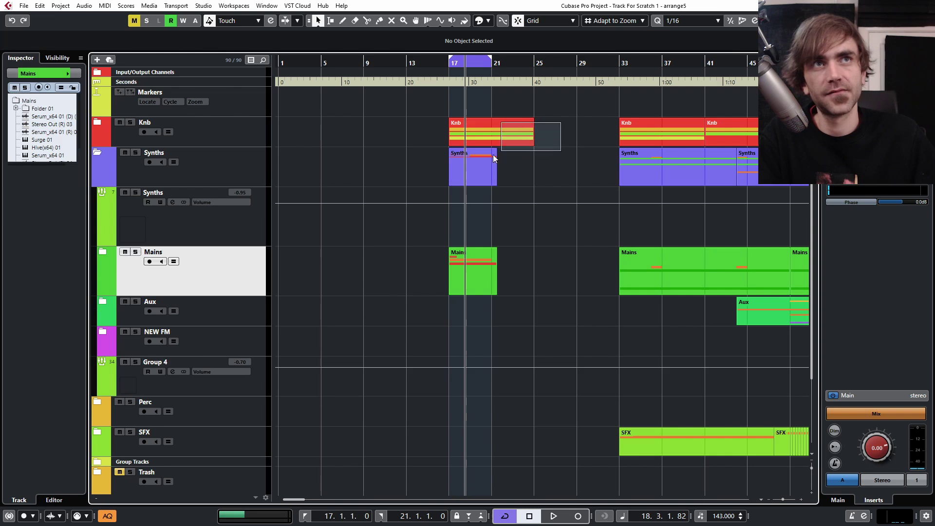
drag(469, 156, 375, 149)
drag(469, 139, 398, 140)
- Copy the eight-bar Knb part from bar 9 to bar 17 and set the cycle range to bars 9 through 25
click(365, 64)
drag(364, 57, 455, 68)
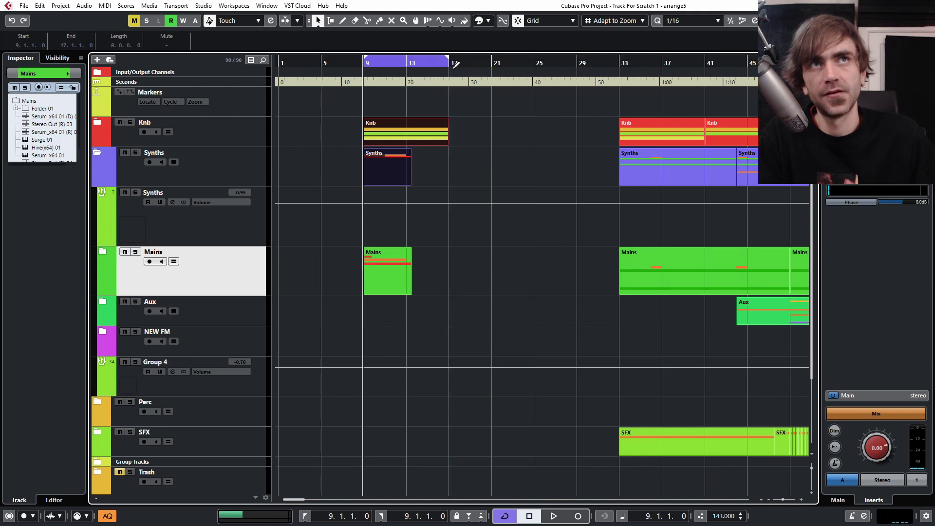
click(446, 141)
drag(446, 135, 531, 136)
drag(448, 62, 491, 69)
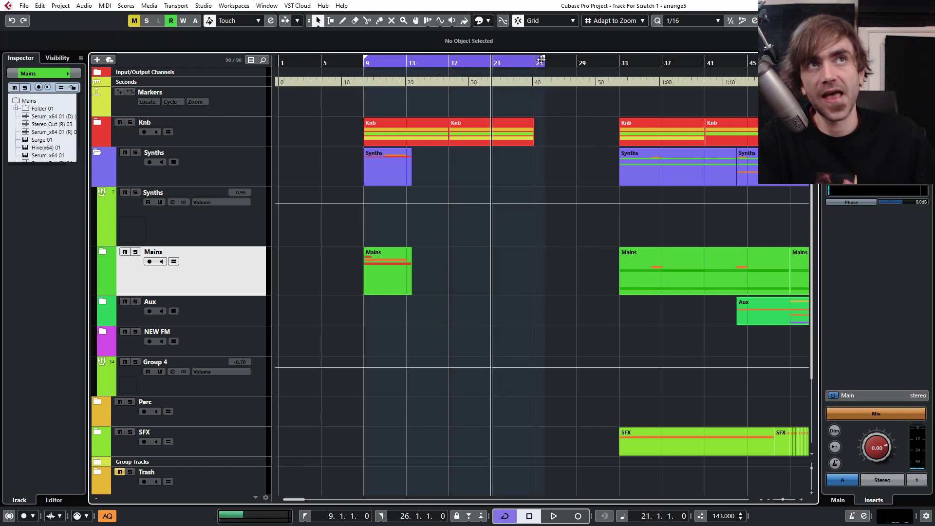
drag(544, 59, 533, 68)
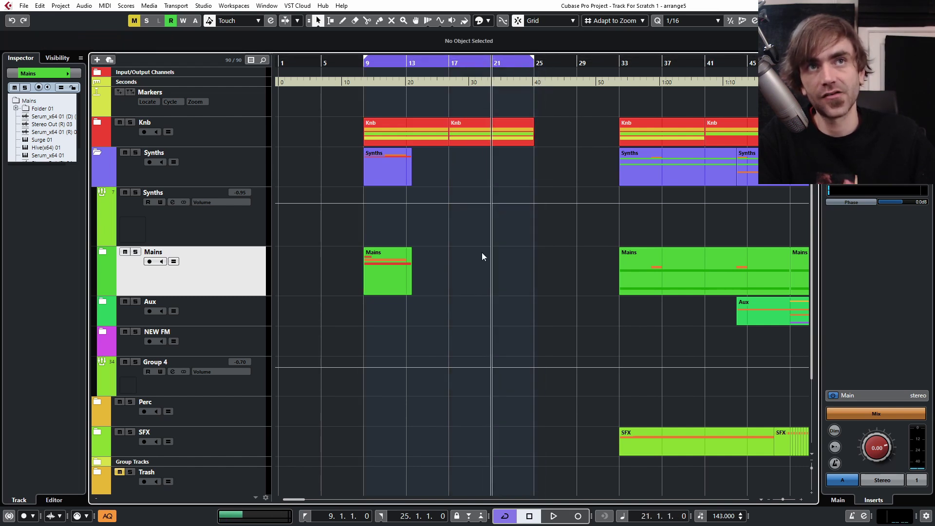
- Expand Mains and Folder 01, and trim the Stereo Out (R) 08 clip to end at bar 13
key(Right)
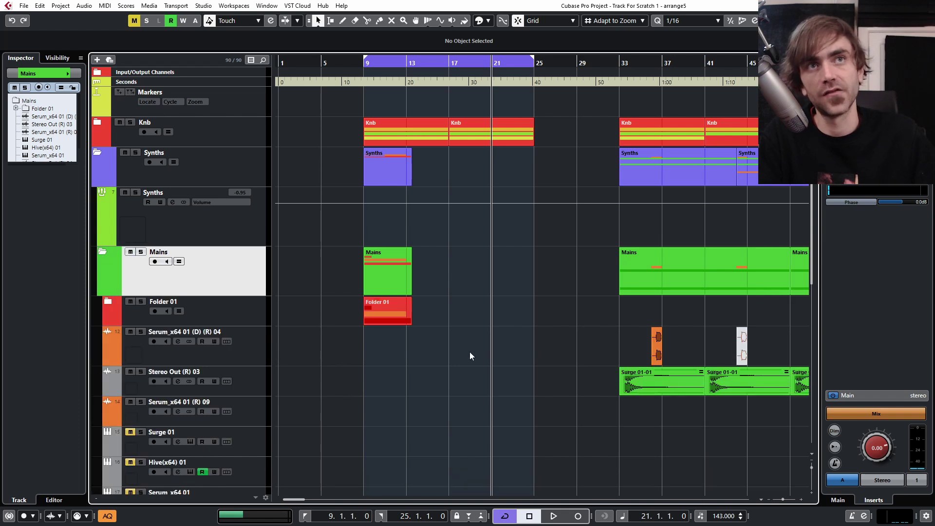
click(108, 302)
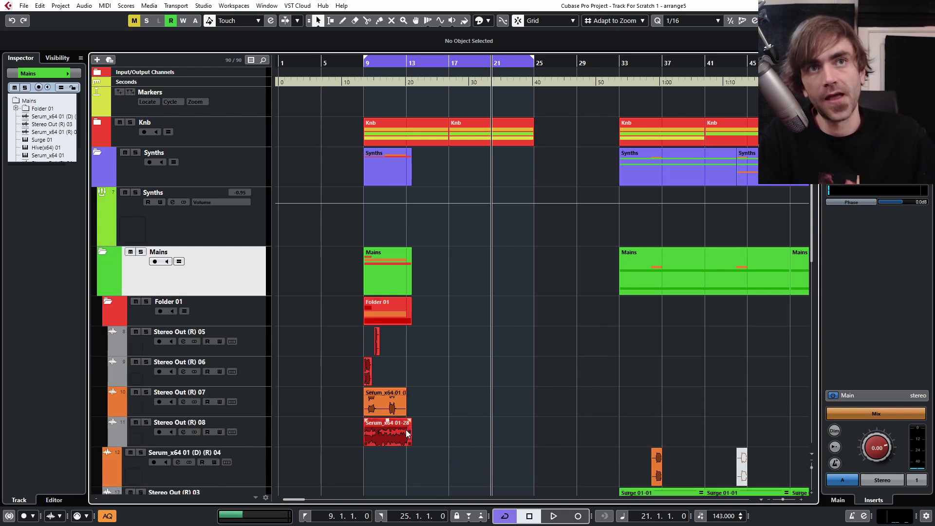
scroll(404, 395, down, 3)
click(393, 358)
drag(411, 357, 409, 358)
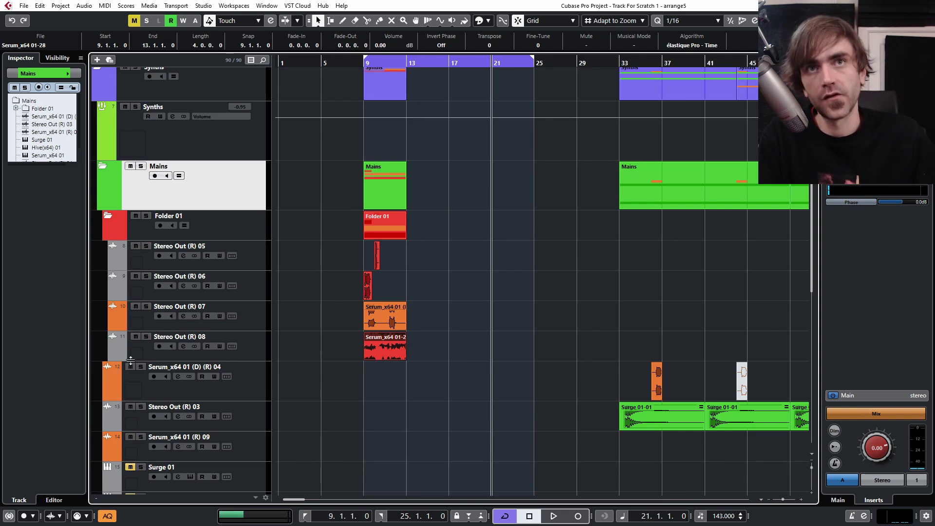
- Enlarge the Stereo Out (R) 08 track and repeat its four-bar clip up to bar 25
click(250, 353)
drag(243, 361, 243, 390)
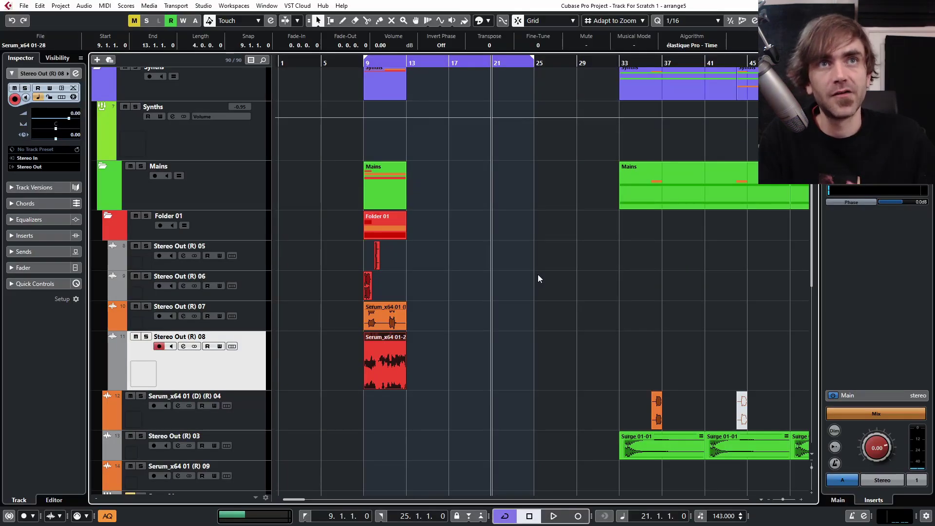
click(378, 359)
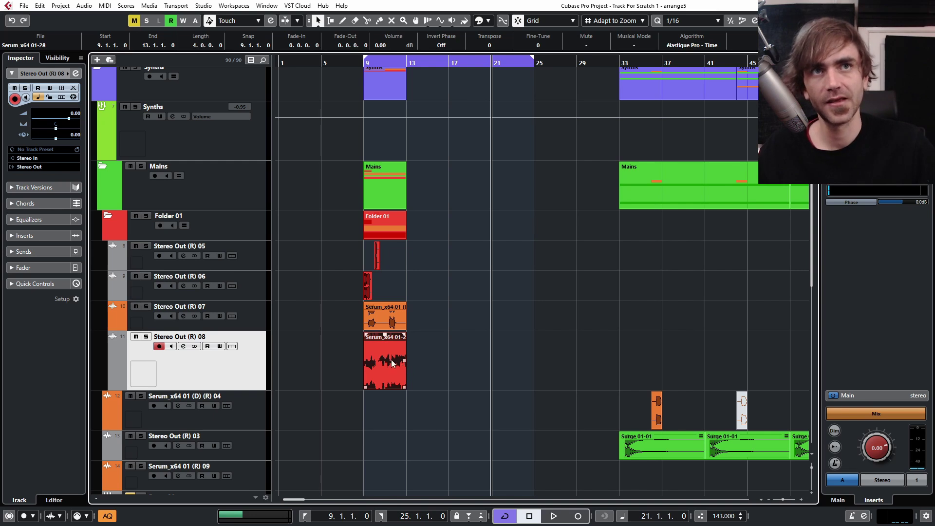
drag(405, 363, 532, 381)
click(549, 378)
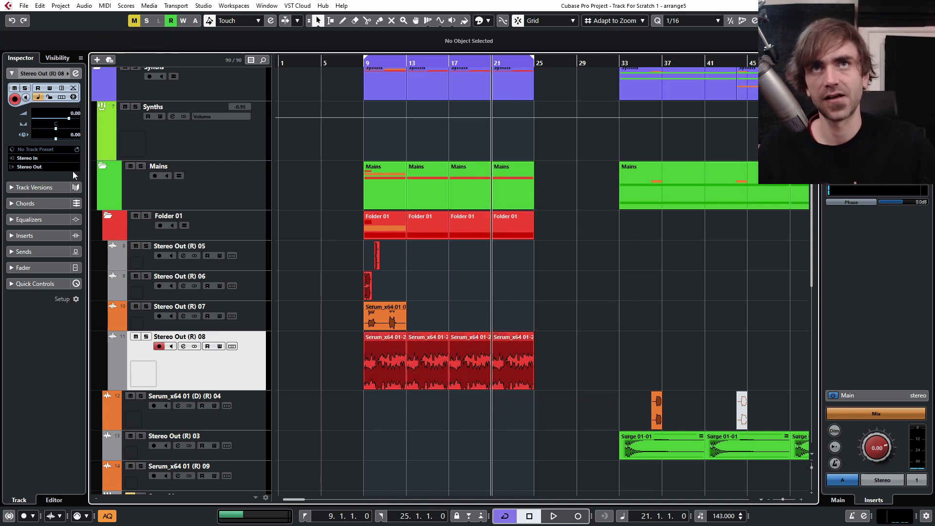
- Lower the Stereo Out (R) 08 track volume to -6.22 and insert Snap Heap on it with the Huge Reverb 2 preset
click(59, 121)
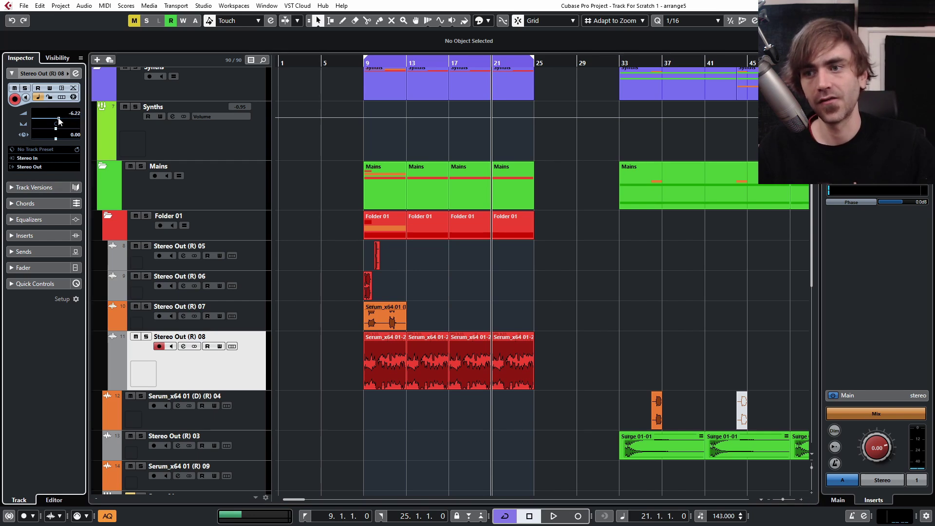
click(77, 76)
key(space)
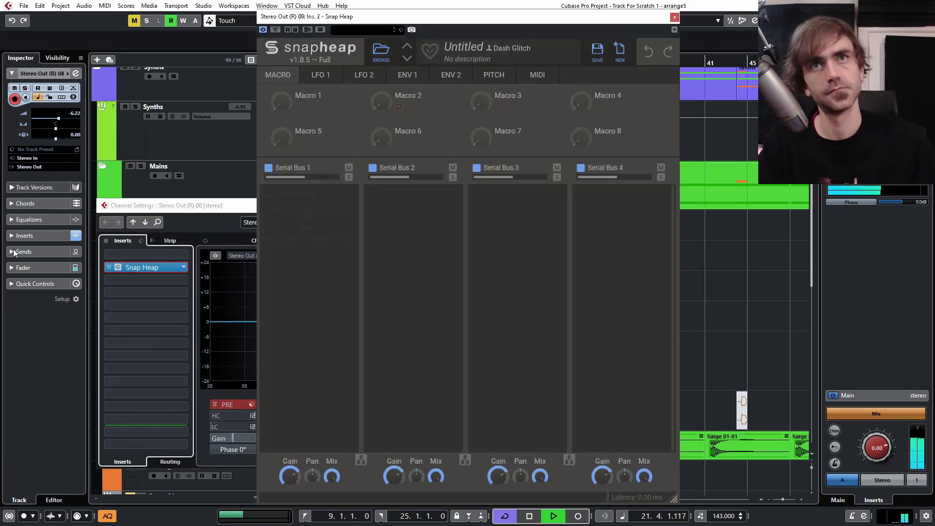
click(381, 52)
click(276, 105)
click(318, 121)
click(405, 166)
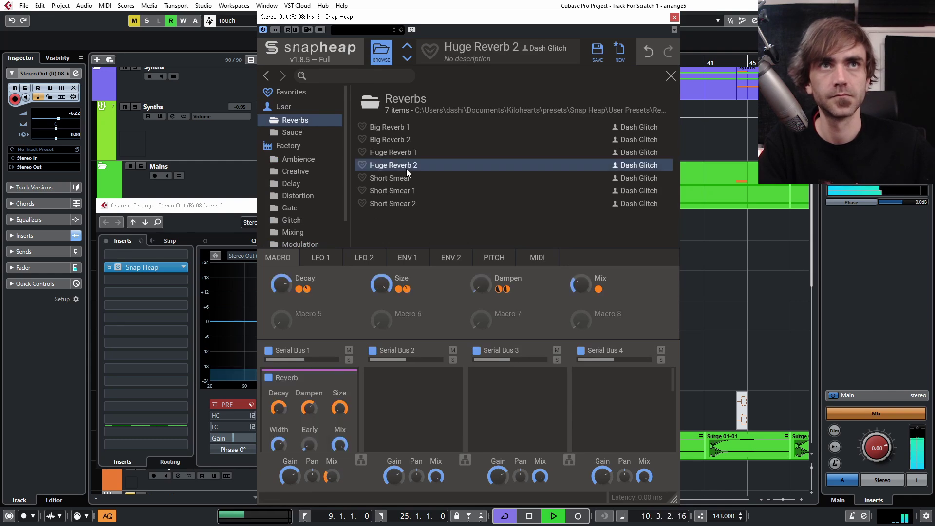
click(674, 18)
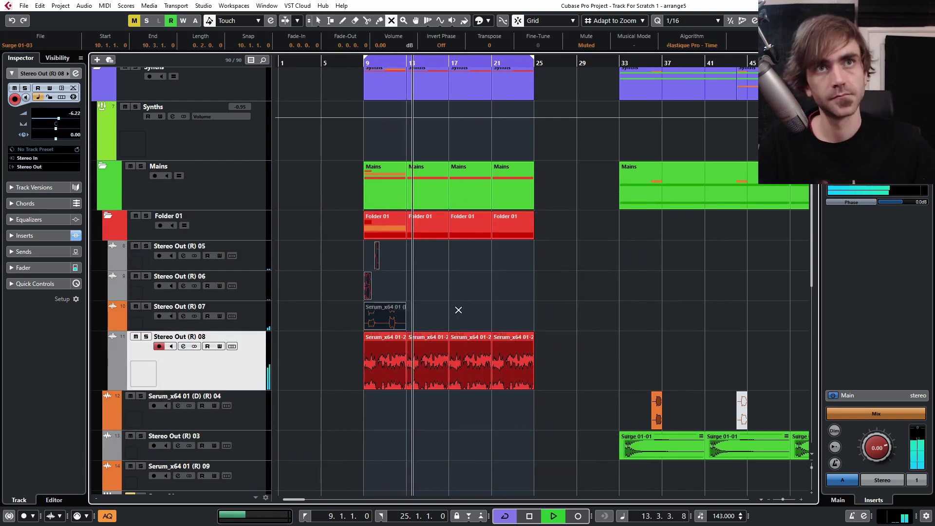
- Insert Crystallizer after Snap Heap on Stereo Out (R) 08 and set its pitch to 1200 cents
click(76, 73)
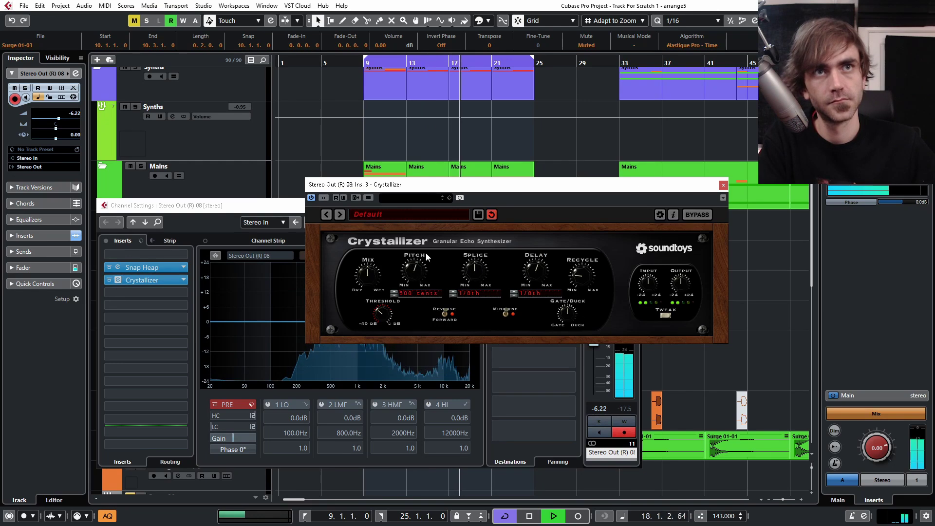
drag(431, 249, 444, 240)
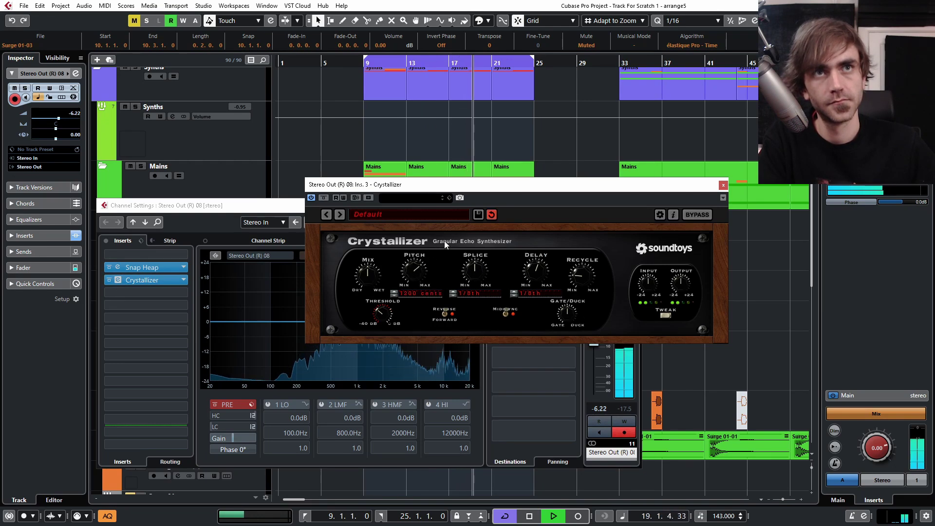
drag(379, 275, 352, 297)
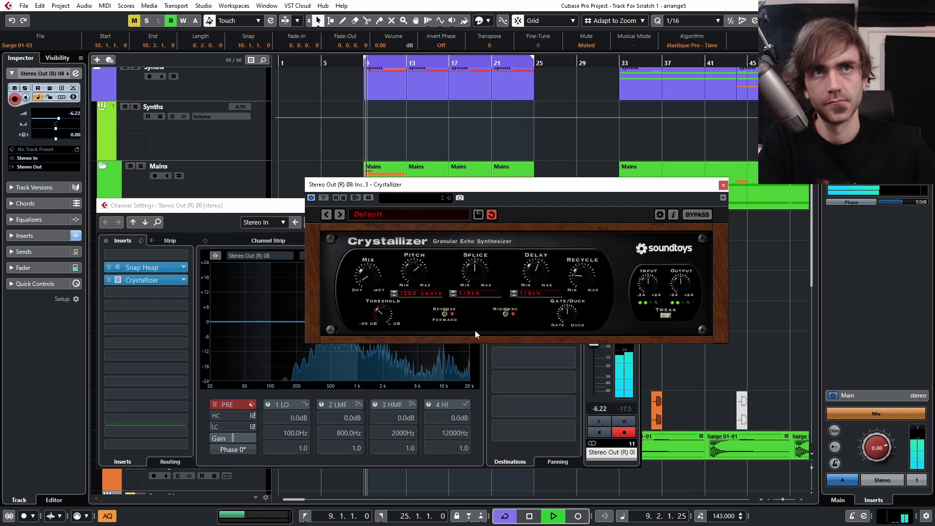
click(723, 185)
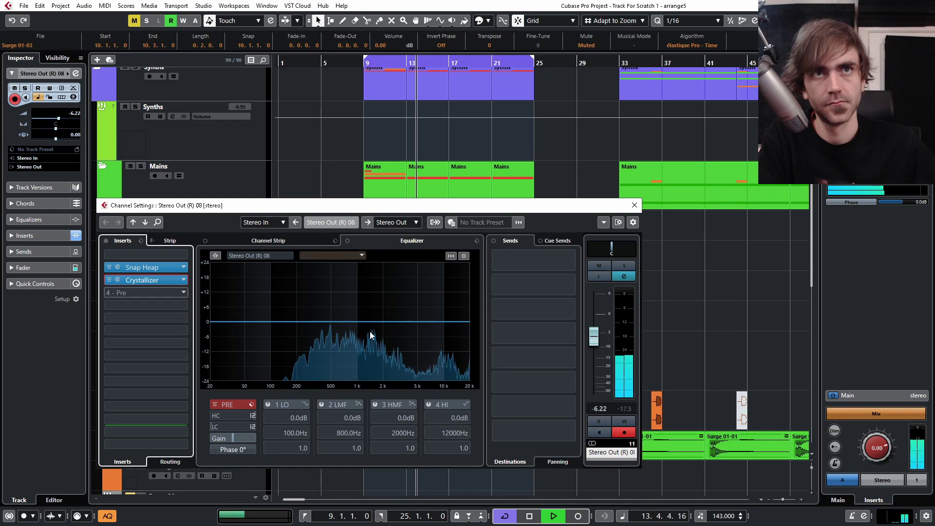
- Boost the Stereo Out (R) 08 EQ by 4.3 dB at about 3.76 kHz and insert LFOTool_x64 in the fifth slot
drag(404, 321, 407, 311)
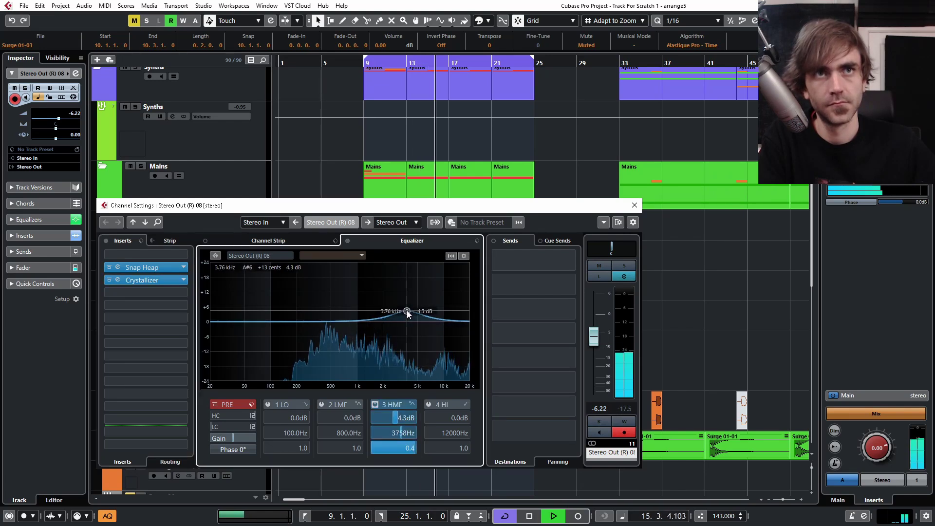
click(133, 305)
text(lfo)
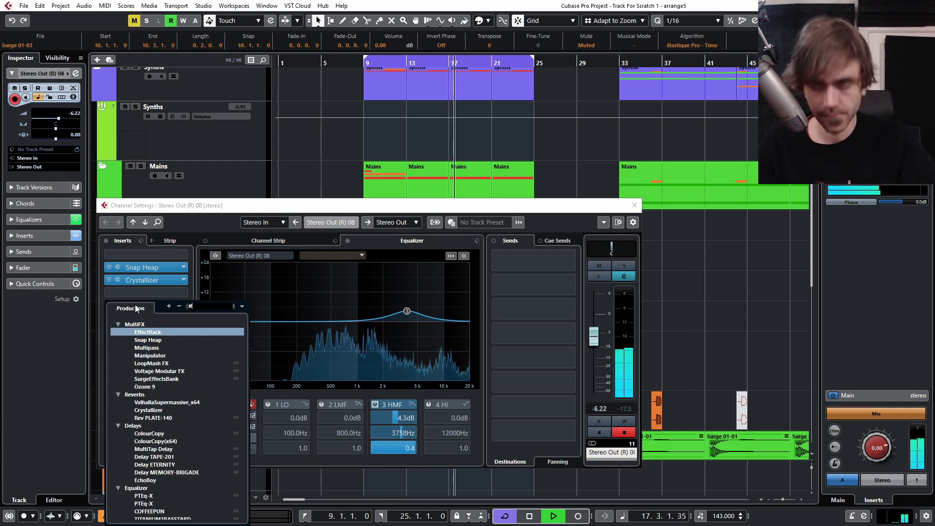
key(Return)
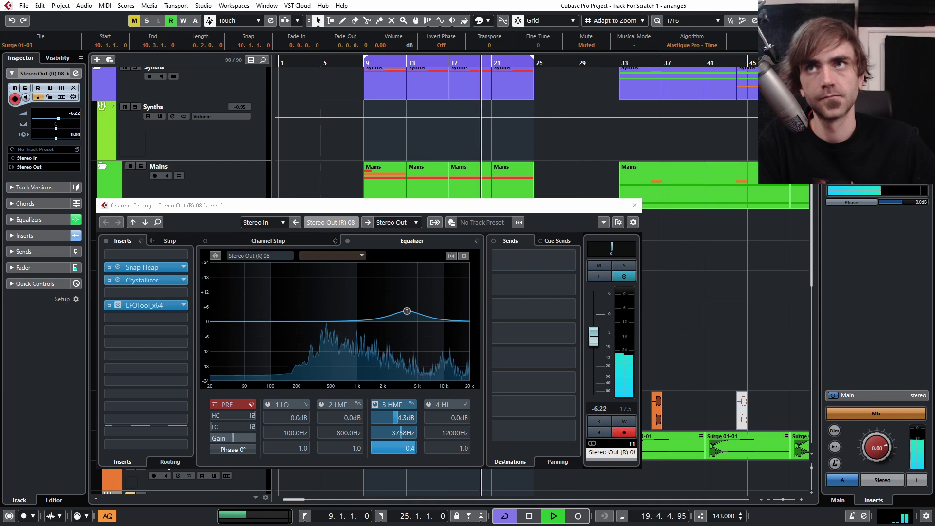
key(Escape)
drag(0, 275, 522, 276)
click(694, 253)
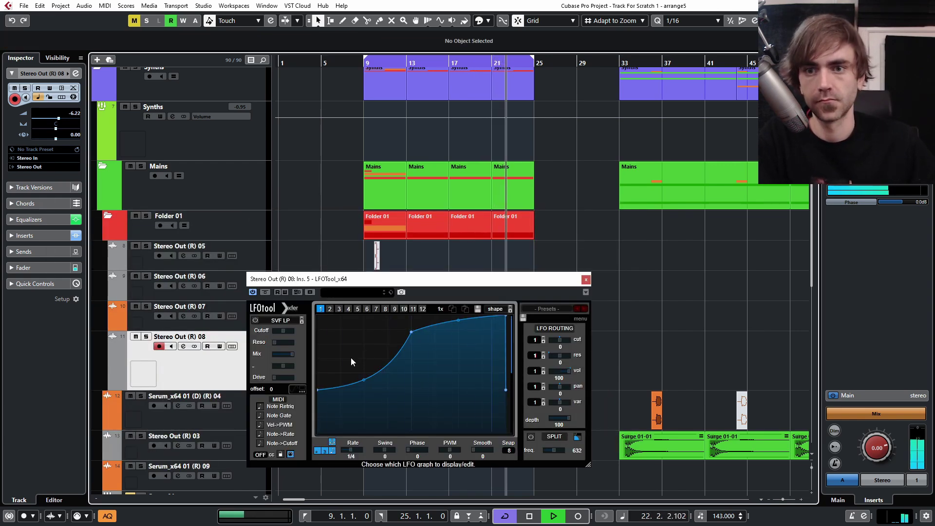
- Reshape the LFOTool curve into a rounded rise with a steep drop at its end, and set the volume modulation to 87
drag(363, 380, 364, 370)
drag(505, 316, 502, 312)
drag(503, 353, 503, 329)
drag(505, 391, 506, 393)
drag(411, 332, 393, 310)
drag(355, 366, 410, 316)
drag(560, 378, 559, 388)
drag(318, 396, 314, 408)
drag(560, 373, 562, 382)
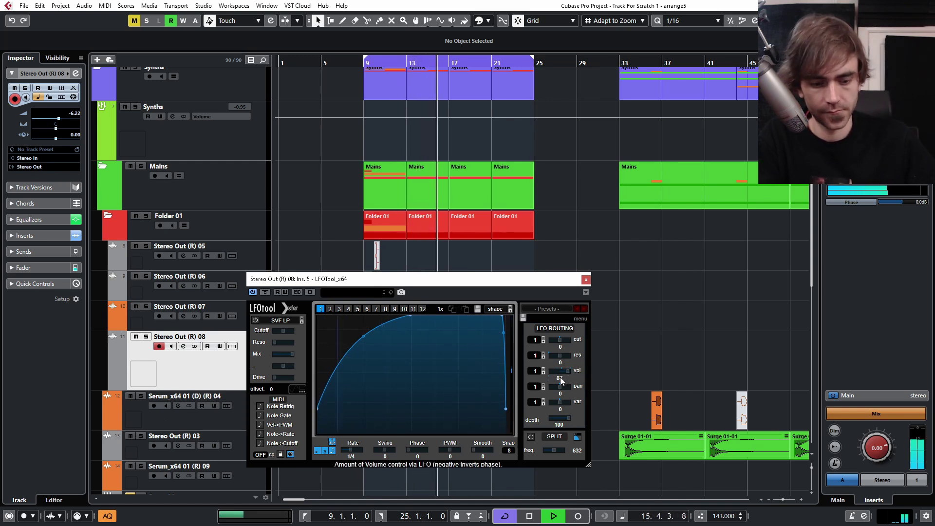
key(space)
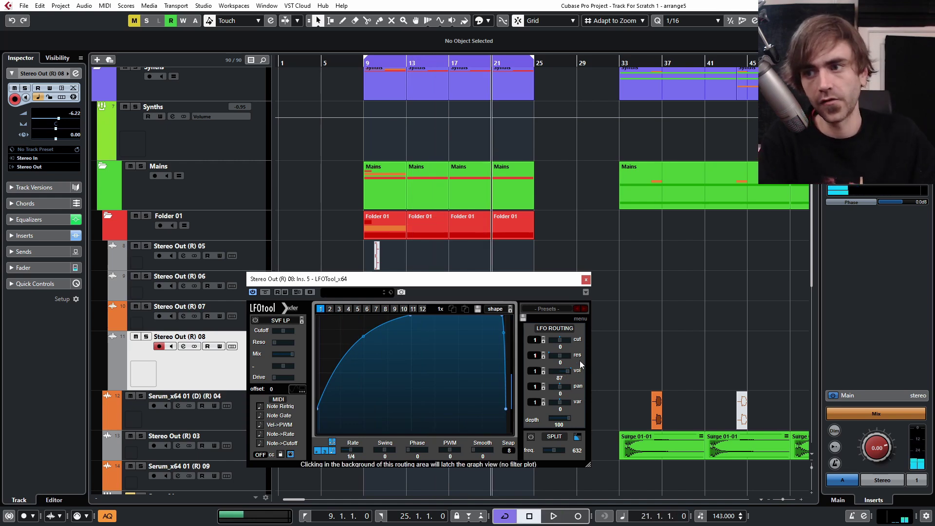
- Review the Snap Heap, Crystallizer and LFOTool settings in the Stereo Out (R) 08 insert chain
click(76, 73)
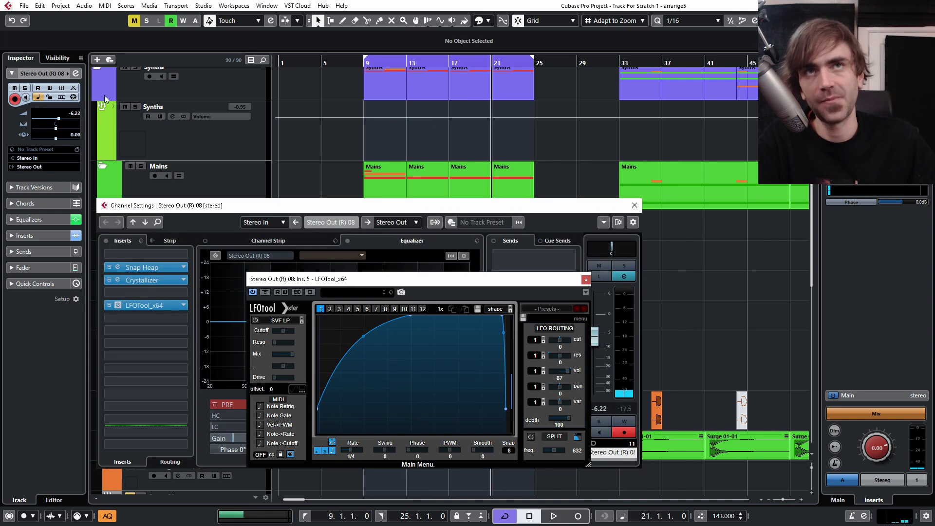
click(118, 265)
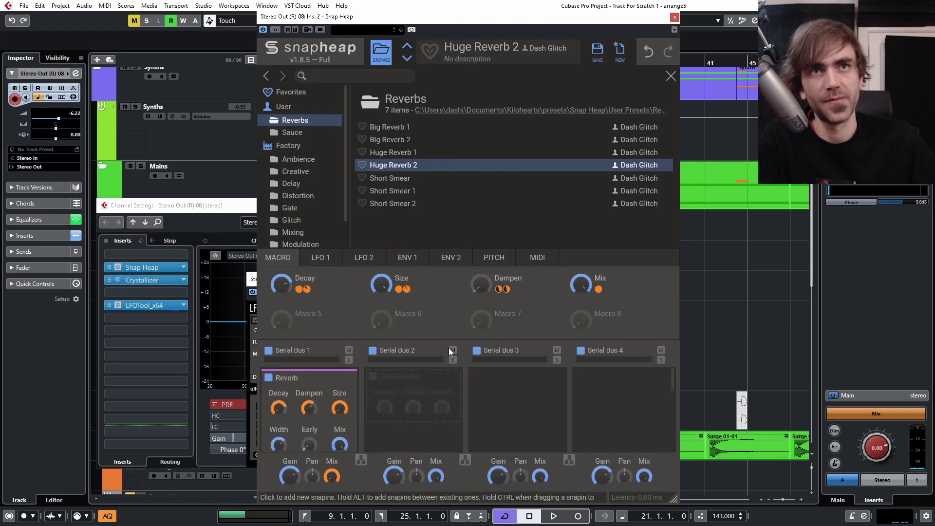
click(393, 55)
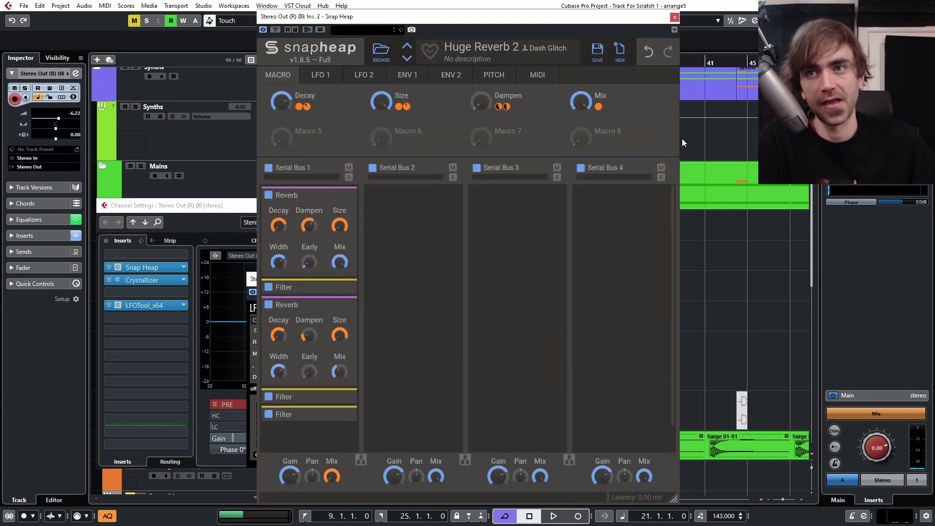
click(674, 17)
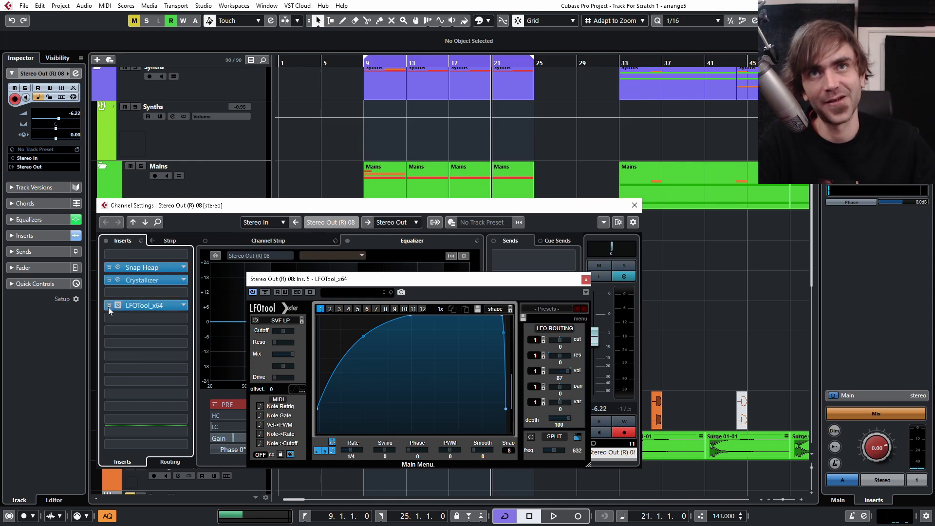
click(118, 281)
click(118, 281)
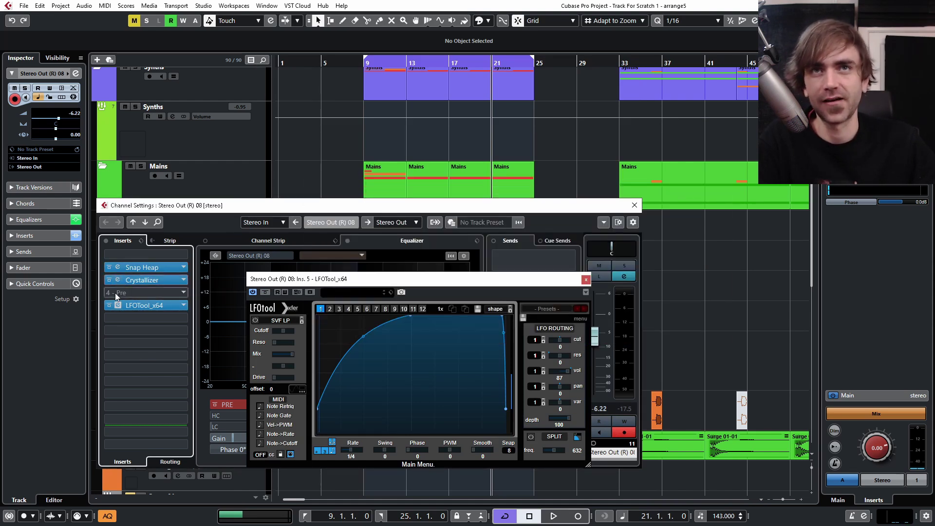
click(119, 306)
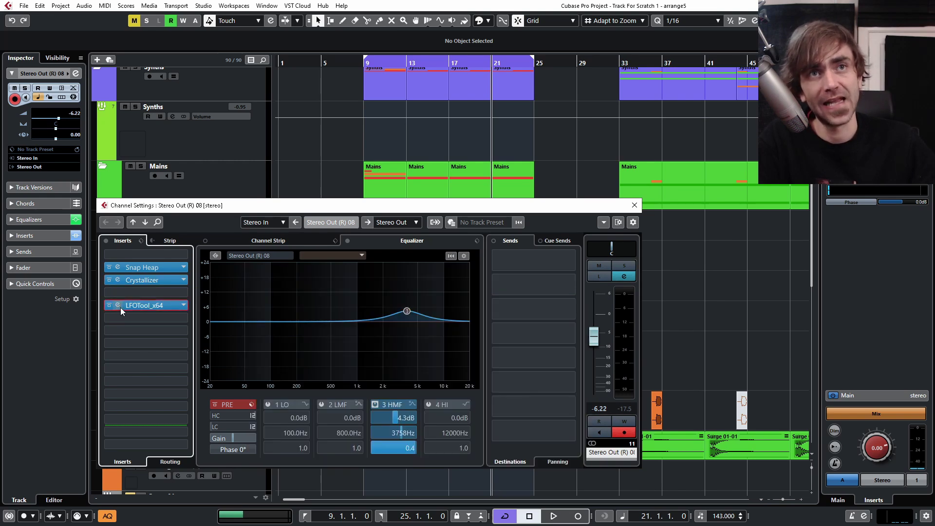
click(119, 306)
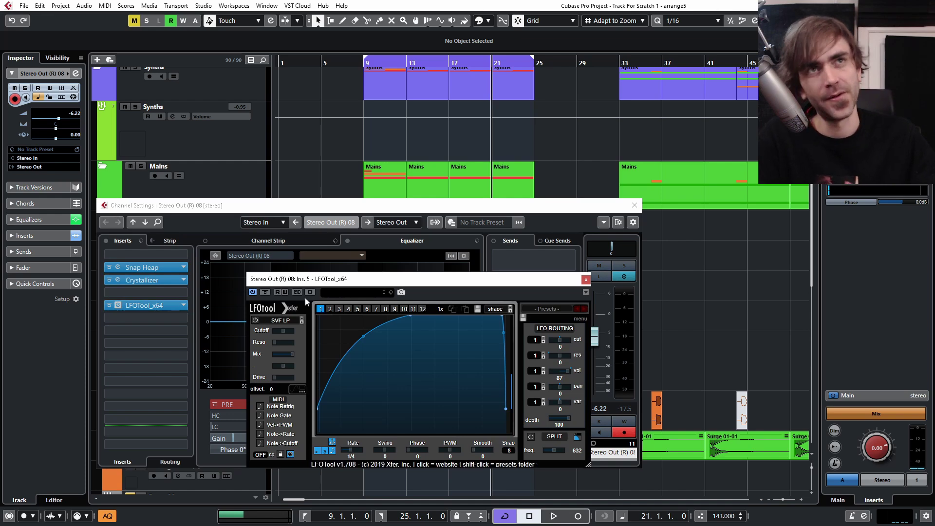
click(587, 281)
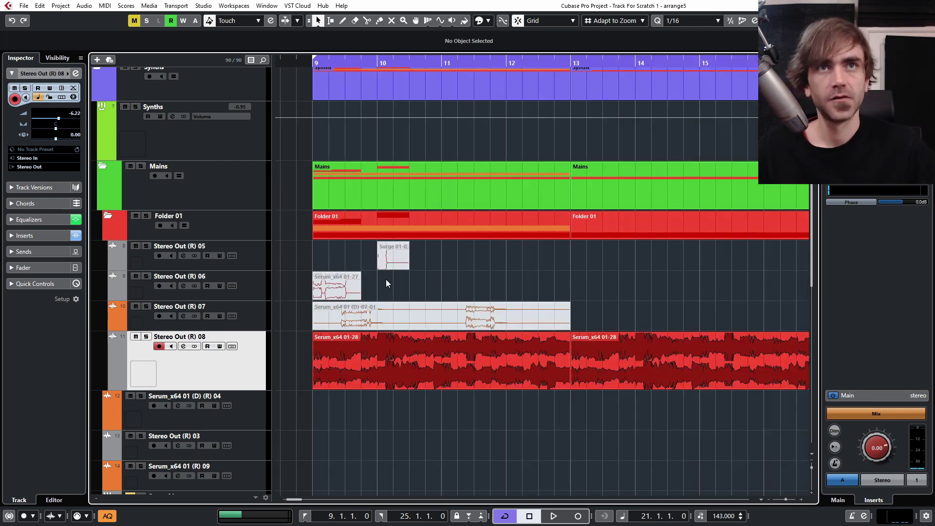
- Unmute the Serum_x64 01-27 clip at bar 9 on the Stereo Out (R) 06 track
click(340, 288)
key(3)
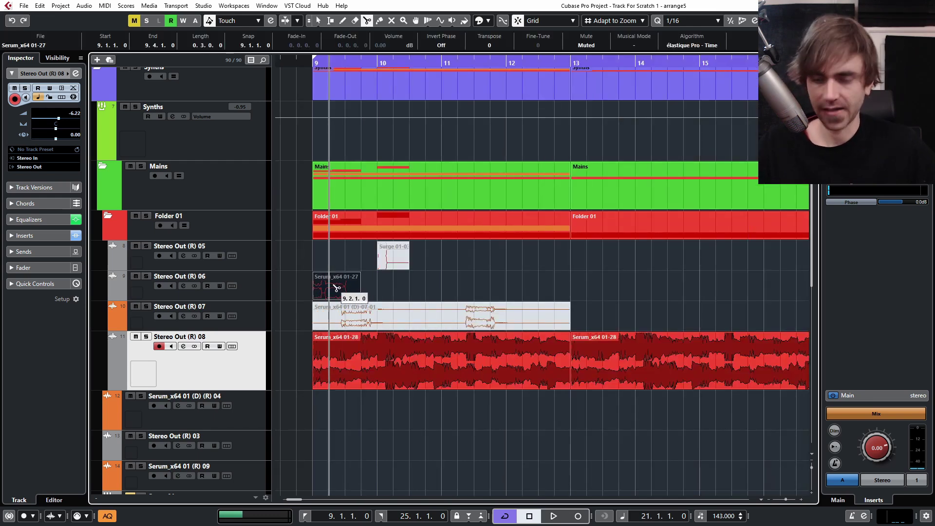
key(7)
click(331, 296)
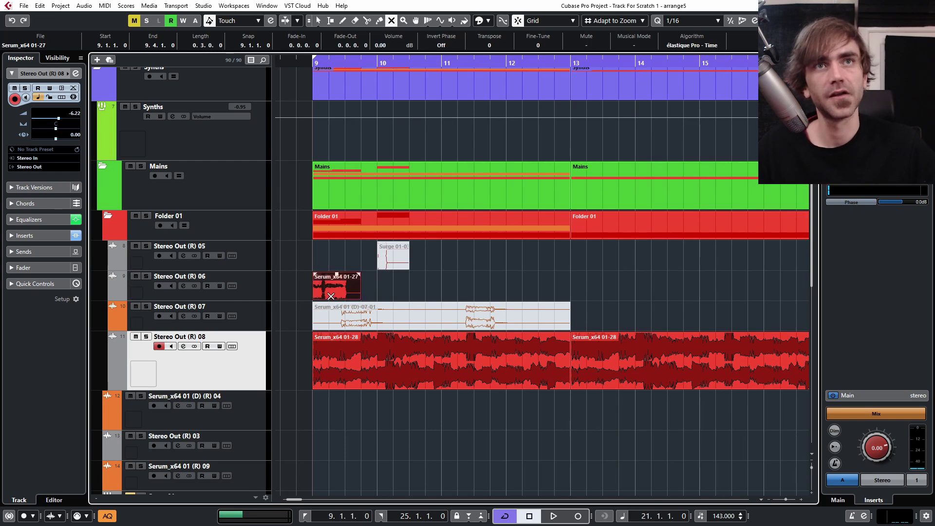
- Insert the ColourCopy delay on Stereo Out (R) 06 and set its regeneration to 81.50 while auditioning the loop
click(258, 295)
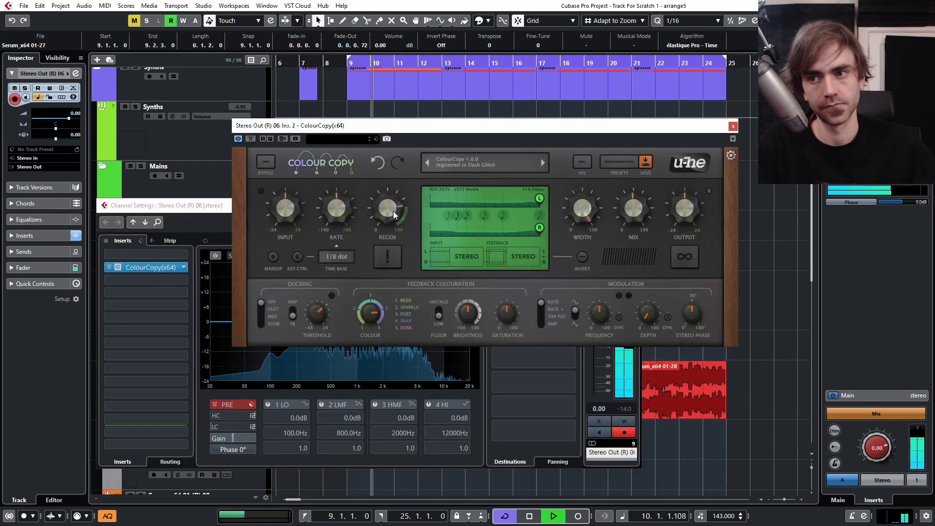
key(space)
key(space)
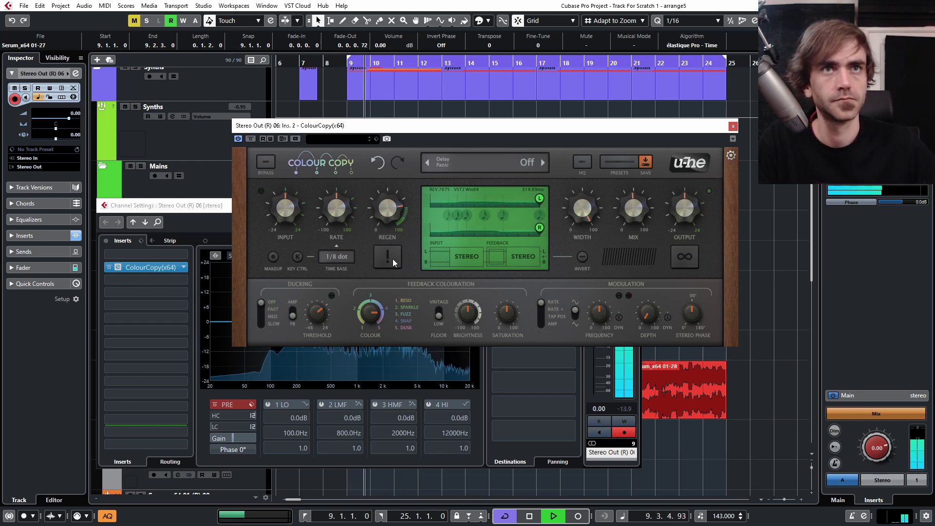
key(space)
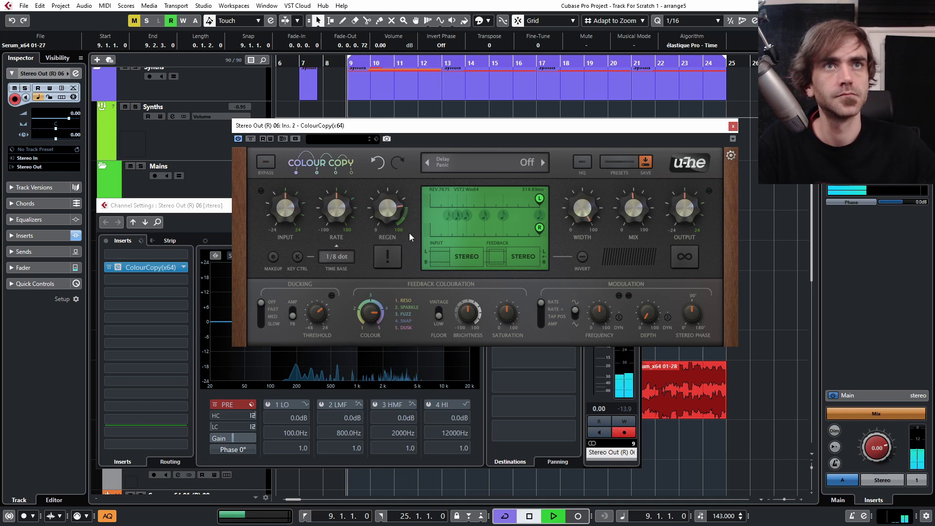
key(space)
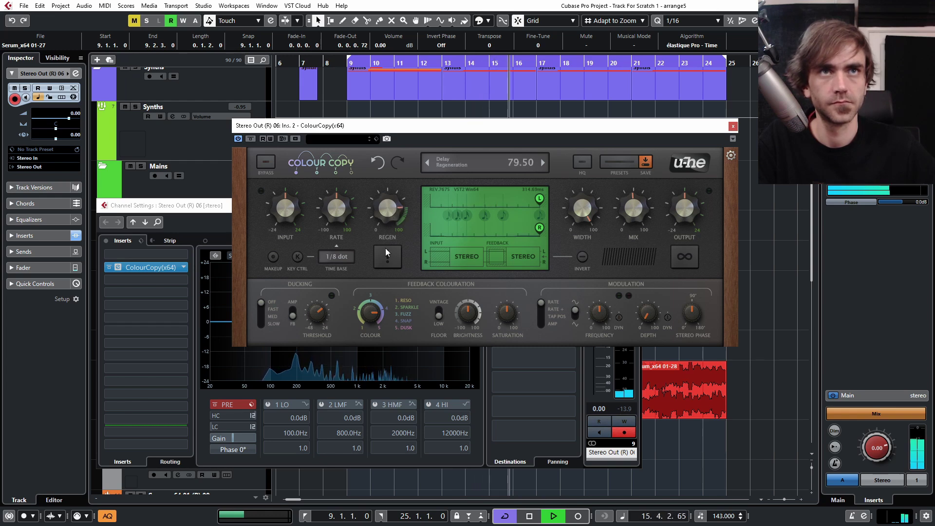
key(KP_1)
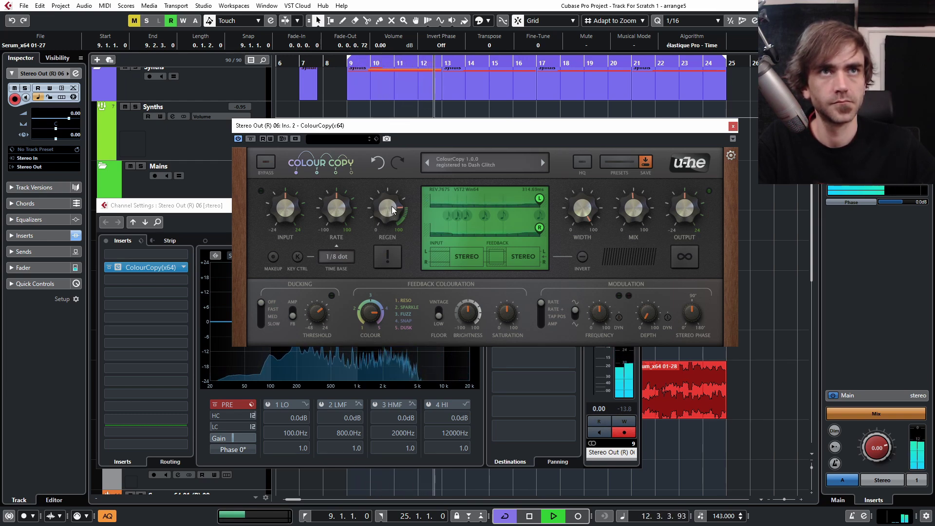
mouse_move(393, 206)
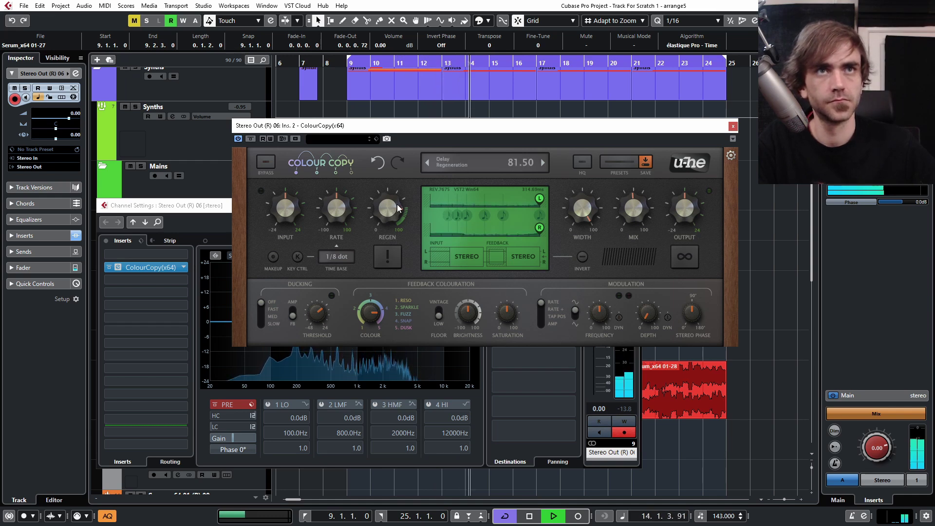
click(387, 259)
key(KP_1)
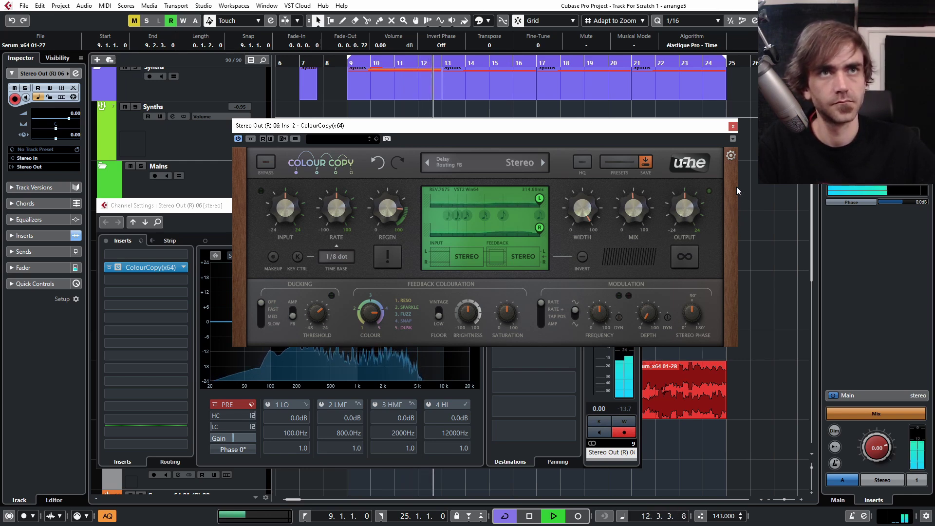
click(732, 127)
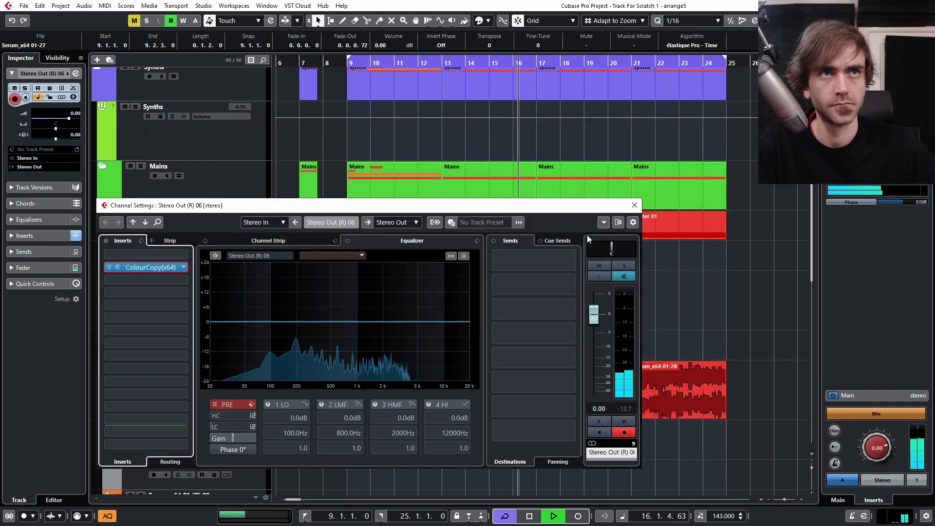
click(632, 205)
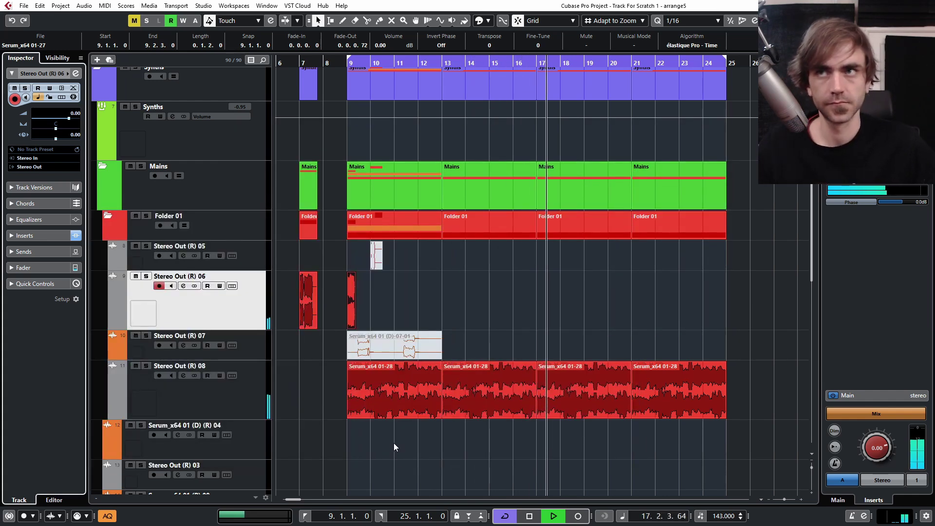
- Audition the loop from bar 9 and examine the Serum_x64 01-28 clip's waveform on the Stereo Out (R) 08 track
key(space)
drag(393, 442, 668, 394)
scroll(376, 413, up, 2)
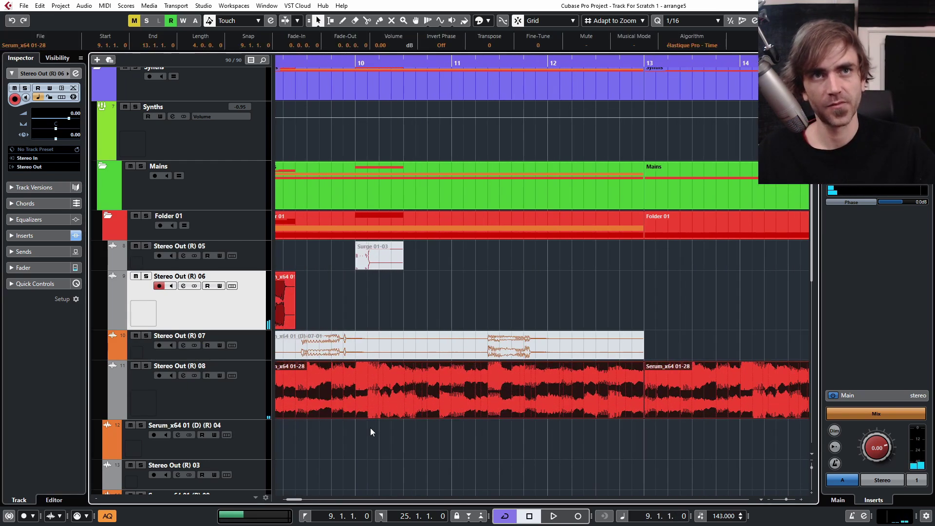
scroll(400, 410, left, 2)
scroll(455, 411, up, 1)
scroll(616, 426, up, 1)
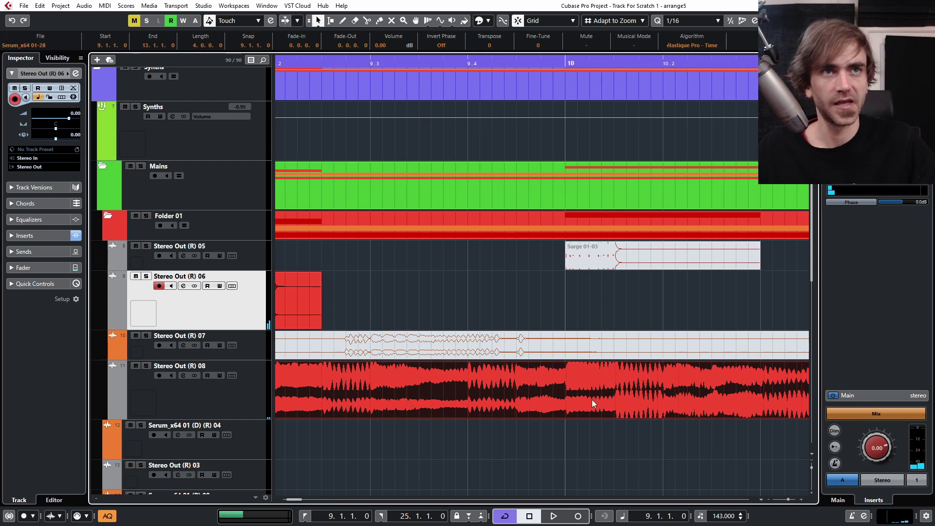
ctrl+scroll(589, 406, down, 4)
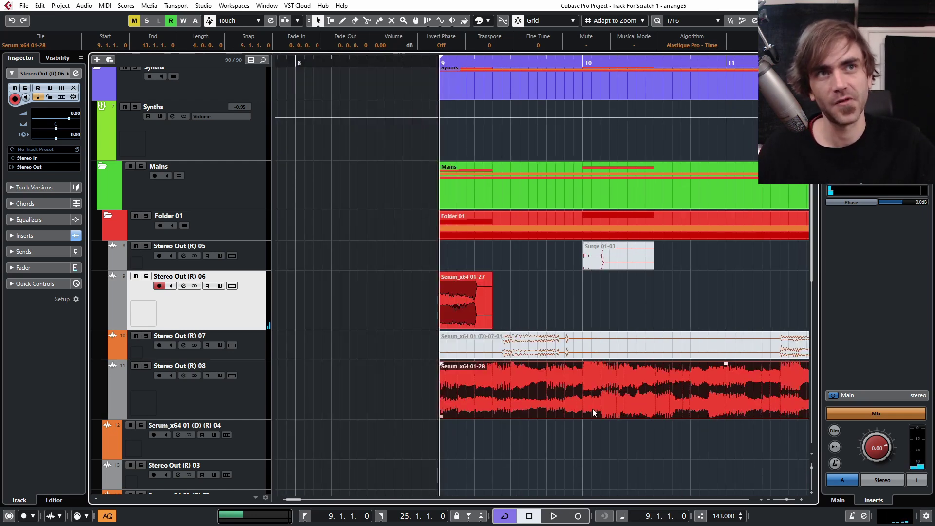
drag(603, 395, 599, 397)
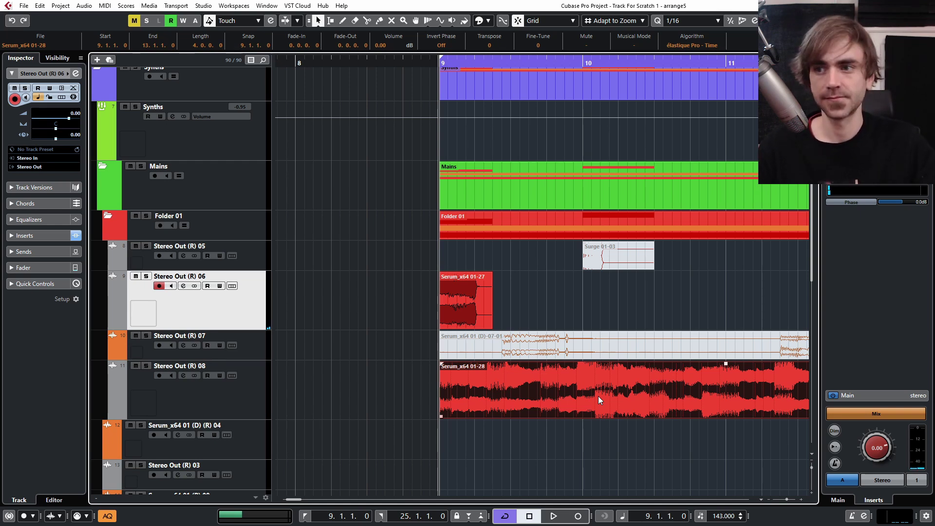
key(space)
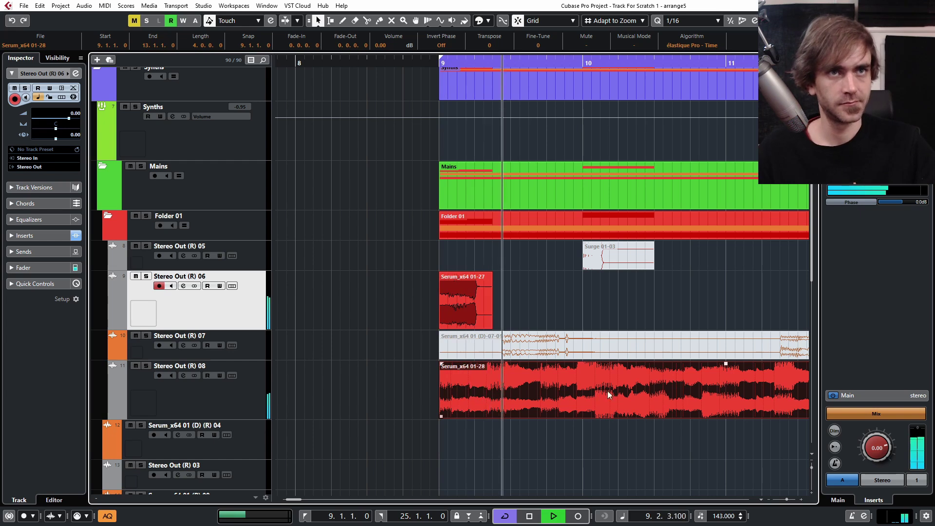
key(g)
key(g)
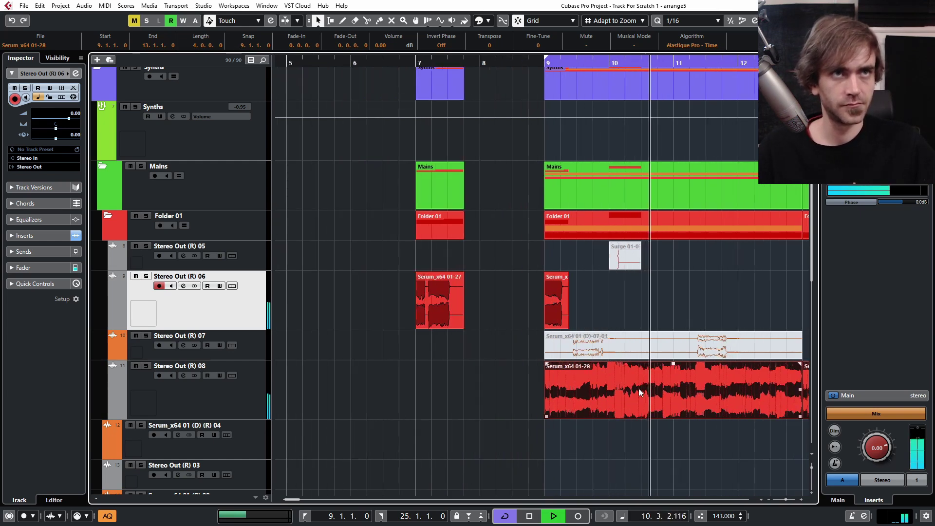
scroll(638, 390, down, 5)
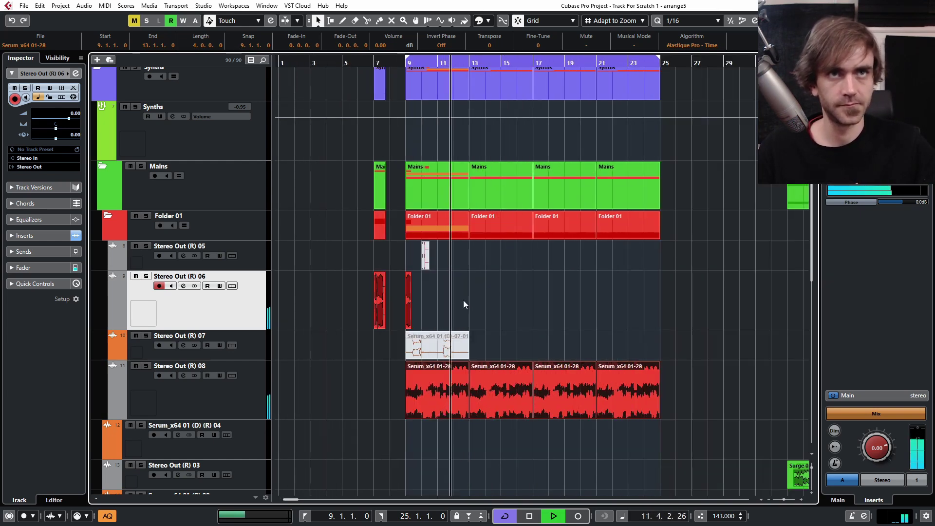
- Stop playback and check the ColourCopy delay settings in the inserts of the Stereo Out (R) 06 track
click(409, 310)
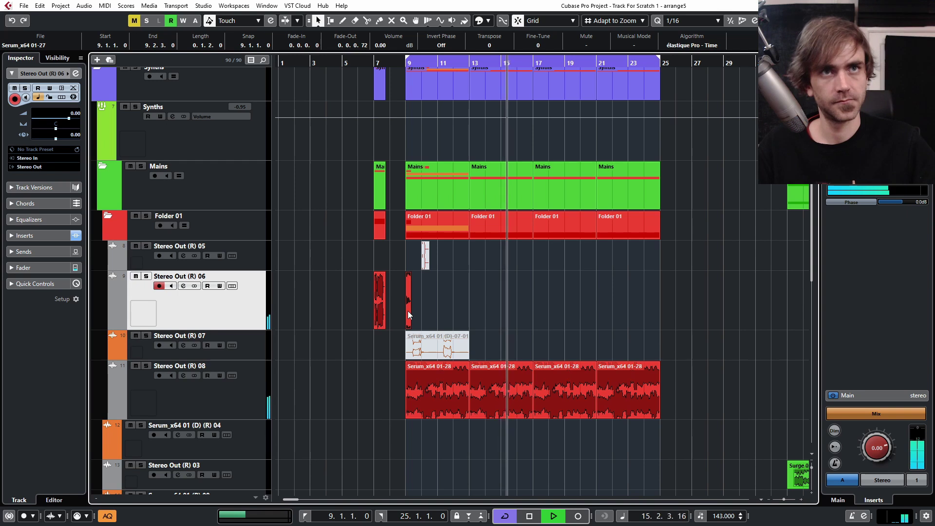
right_click(408, 314)
mouse_move(464, 131)
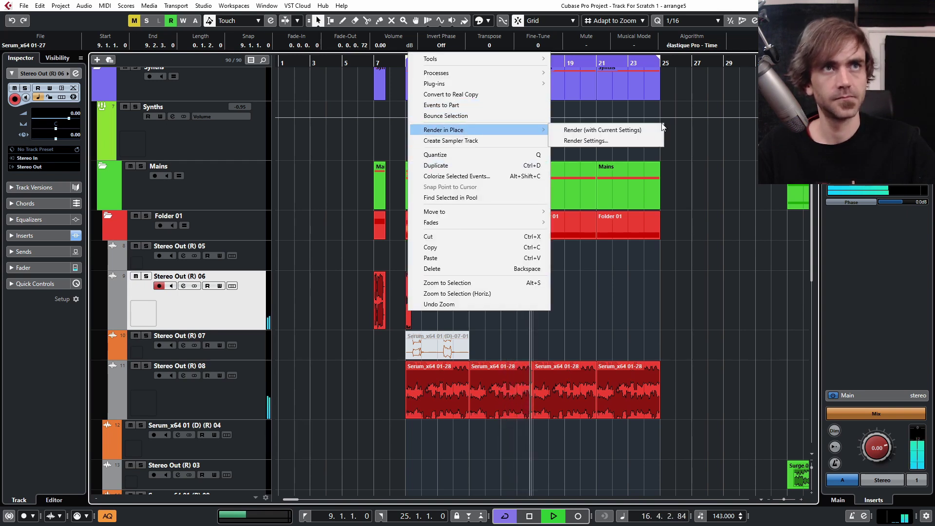
click(699, 230)
key(space)
click(13, 235)
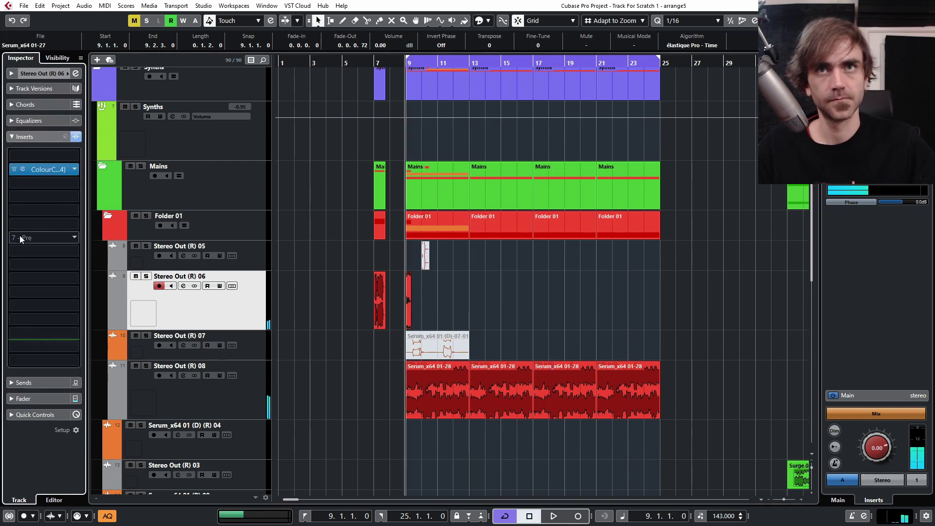
click(23, 169)
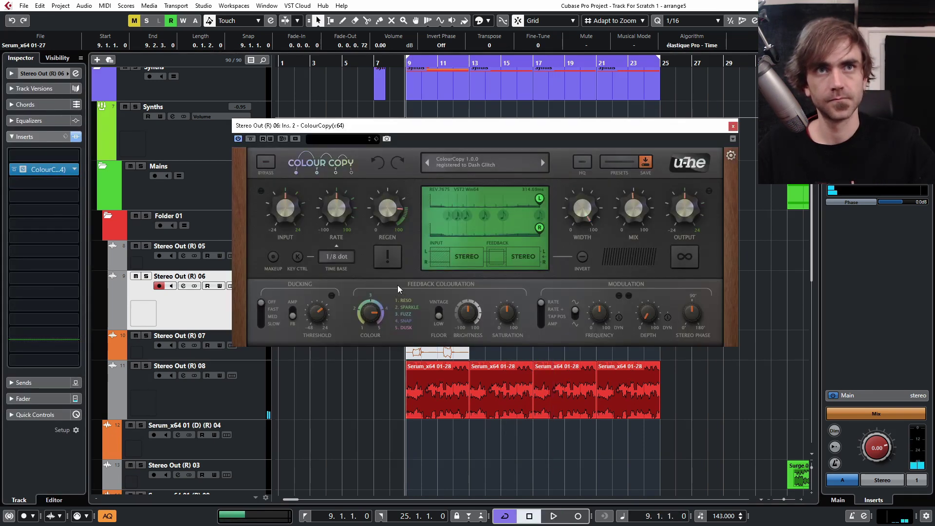
click(733, 127)
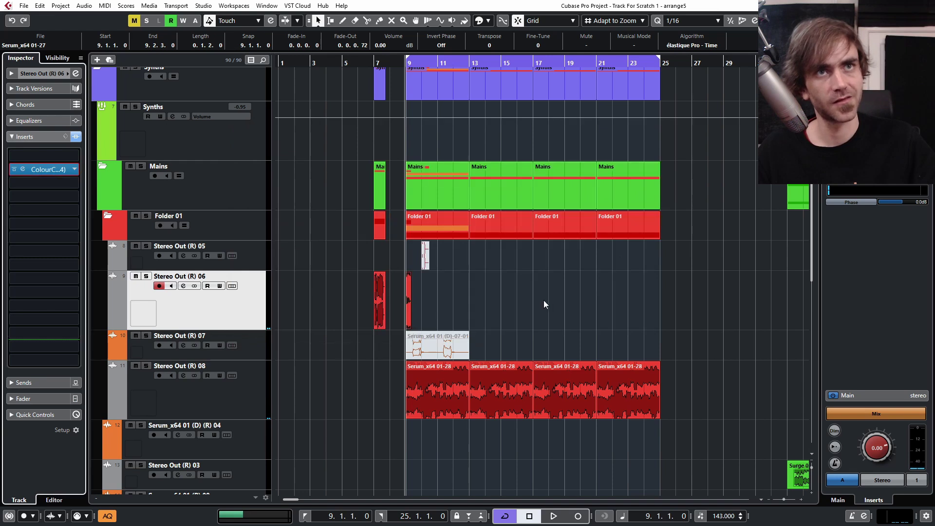
- Render the Serum_x64 01-27 clip at bar 9 on Stereo Out (R) 06 in place with the current settings
right_click(409, 317)
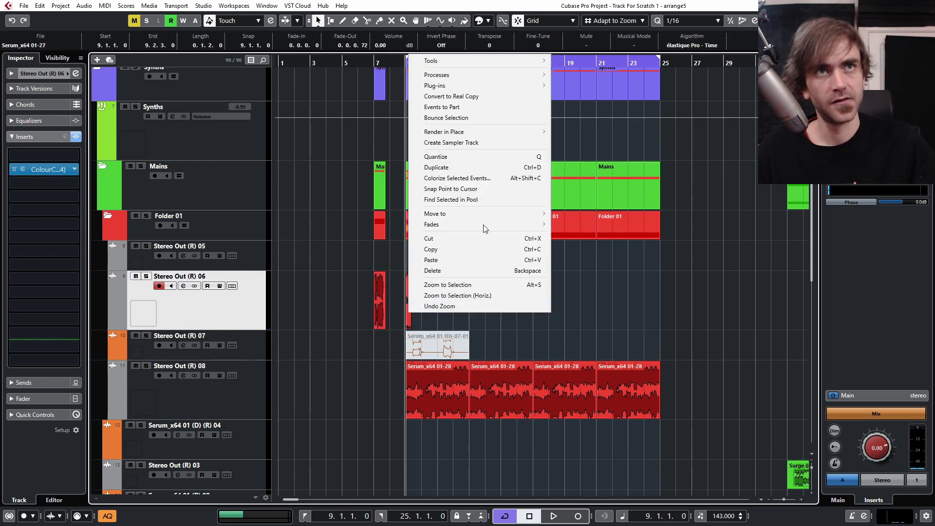
mouse_move(458, 133)
click(653, 132)
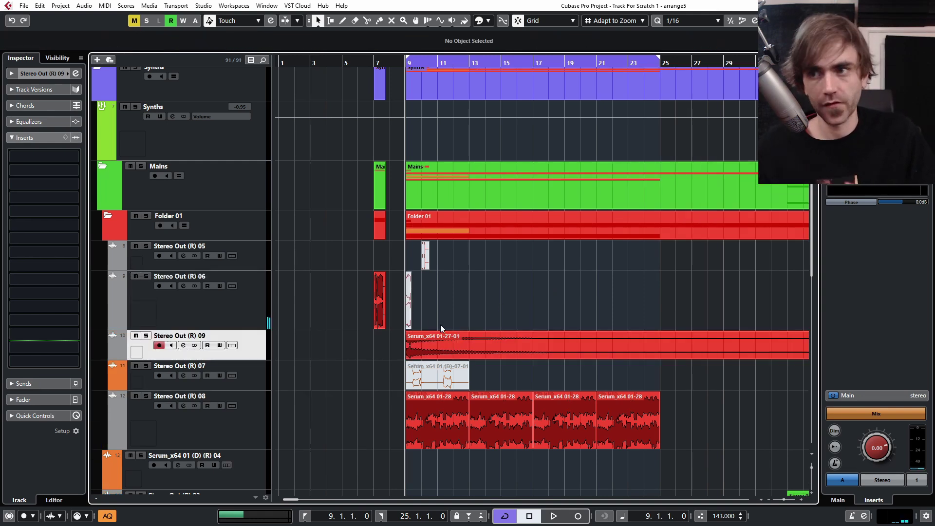
scroll(507, 332, up, 6)
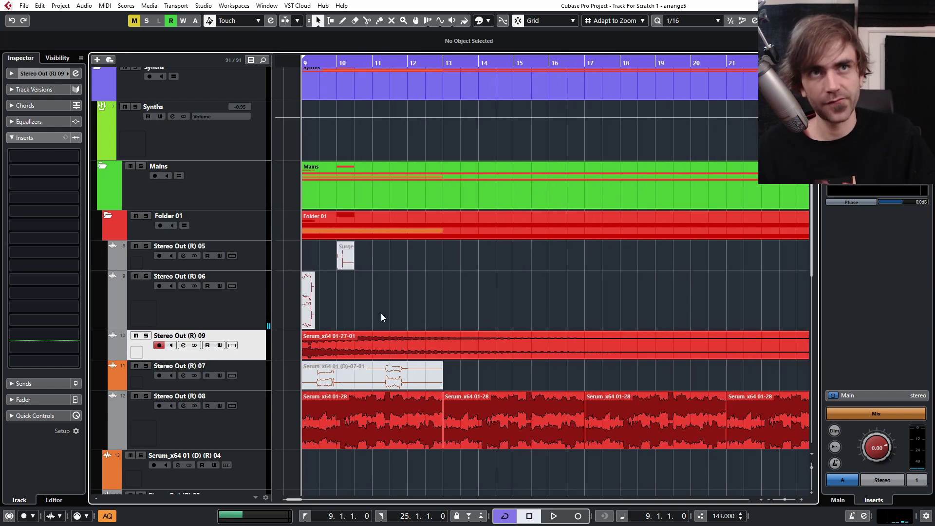
- Unmute the original Serum_x64 01-27 clip at bar 9 on Stereo Out (R) 06 and bounce it to its own audio file
click(425, 303)
scroll(446, 326, up, 2)
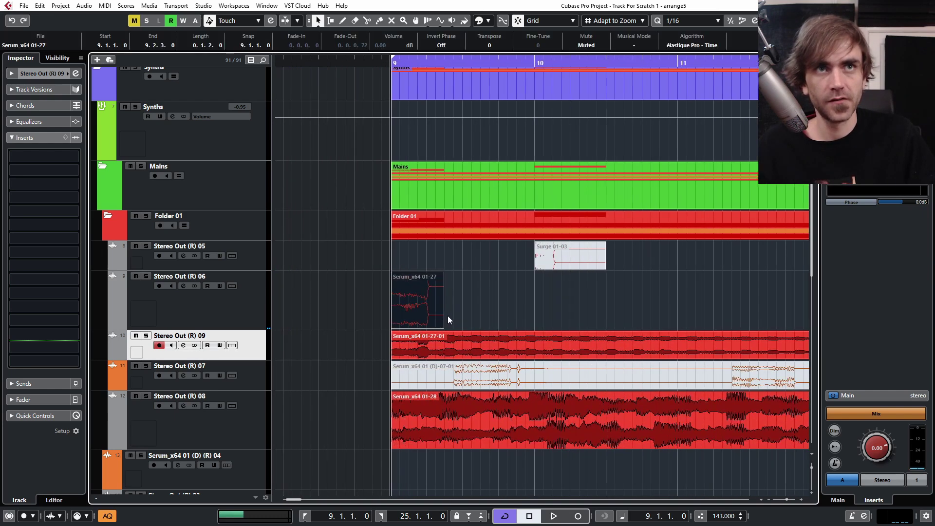
key(7)
click(420, 310)
key(1)
right_click(416, 303)
click(416, 302)
ctrl+right_click(402, 302)
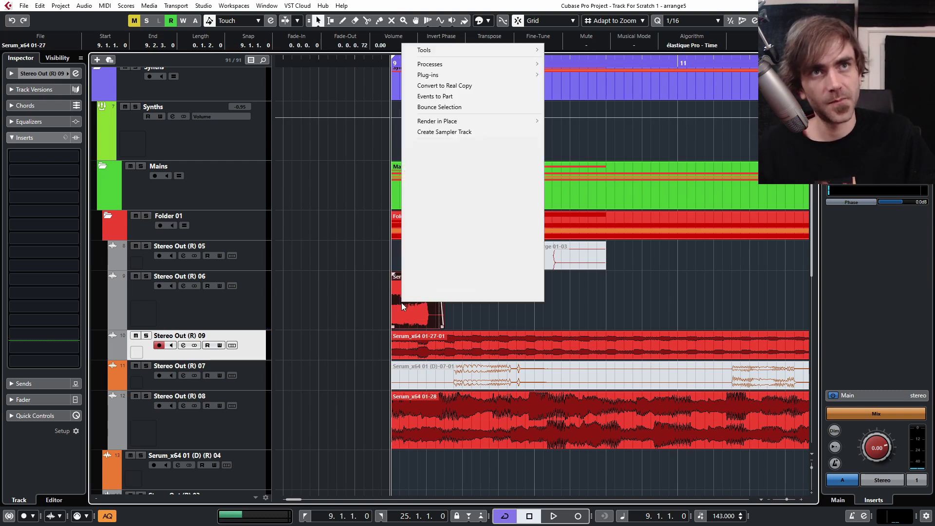
click(443, 107)
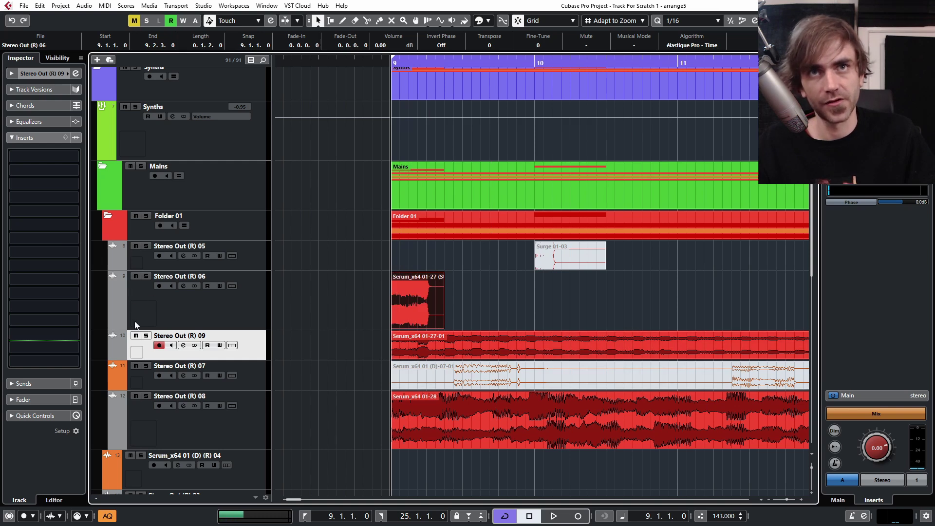
- Mute the Stereo Out (R) 09 track and reverse the bounced clip at bar 9 on Stereo Out (R) 06
ctrl+right_click(417, 302)
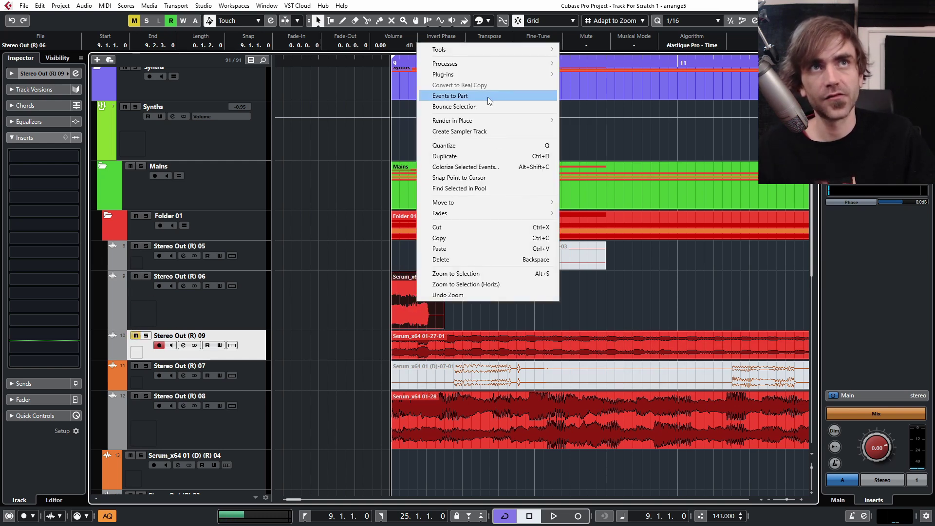
mouse_move(463, 60)
click(604, 160)
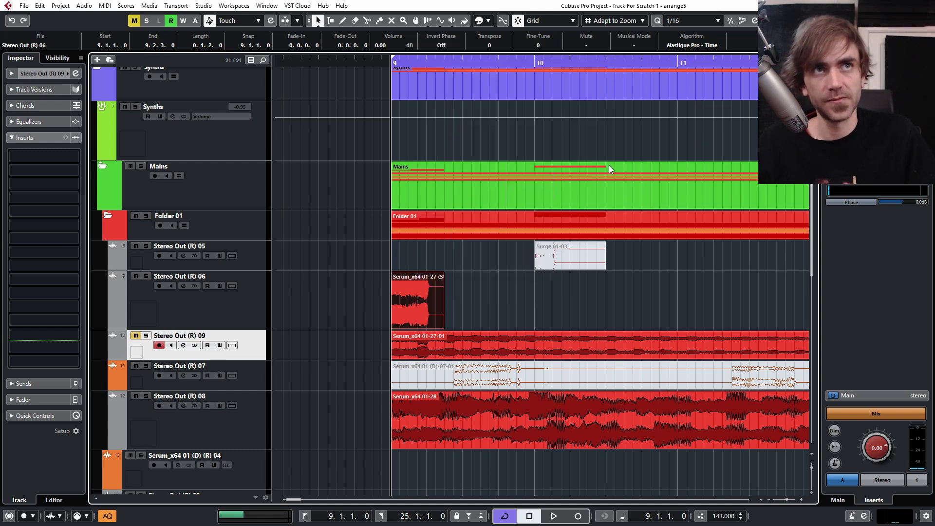
- Set the ColourCopy time base on Stereo Out (R) 06 to 1/16 dot and audition the loop
click(237, 314)
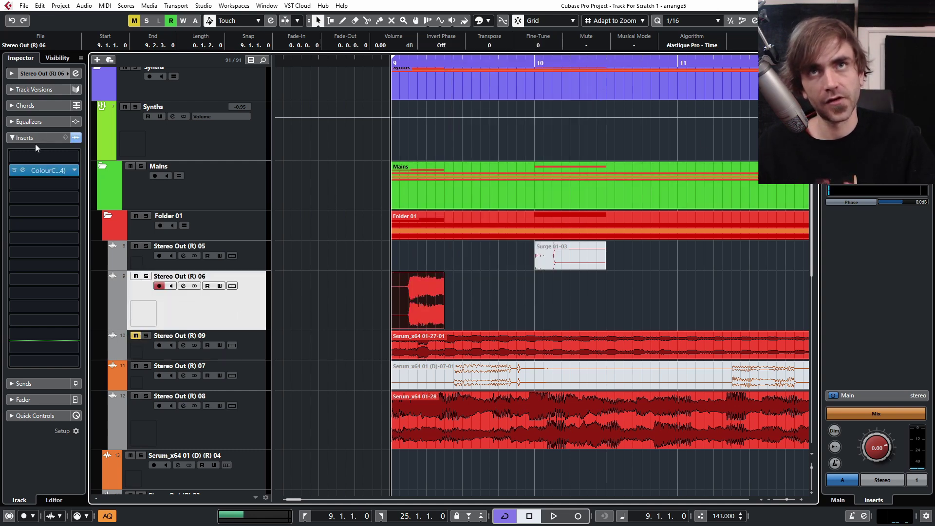
click(22, 170)
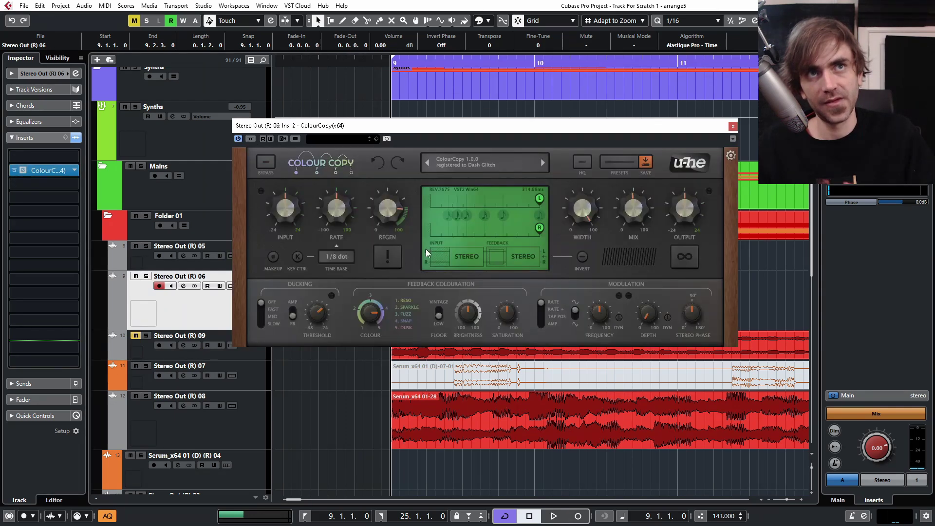
click(331, 258)
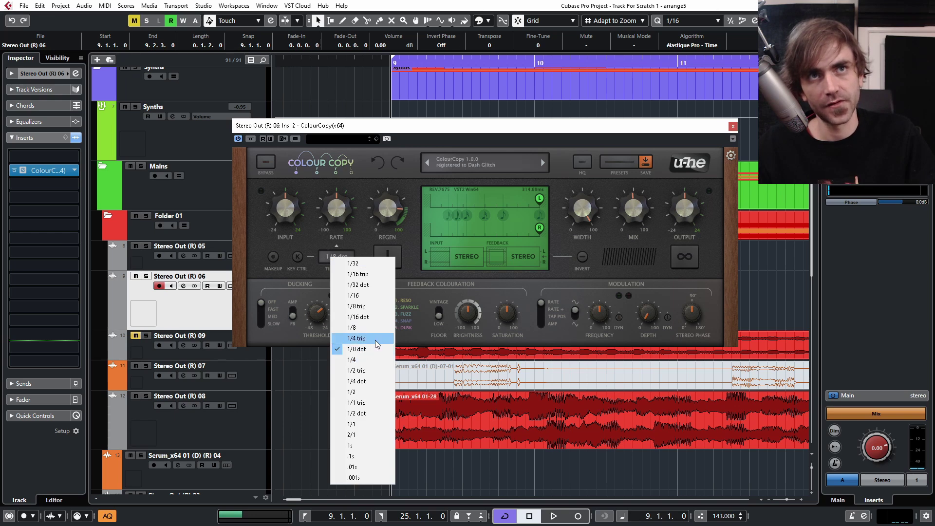
click(366, 317)
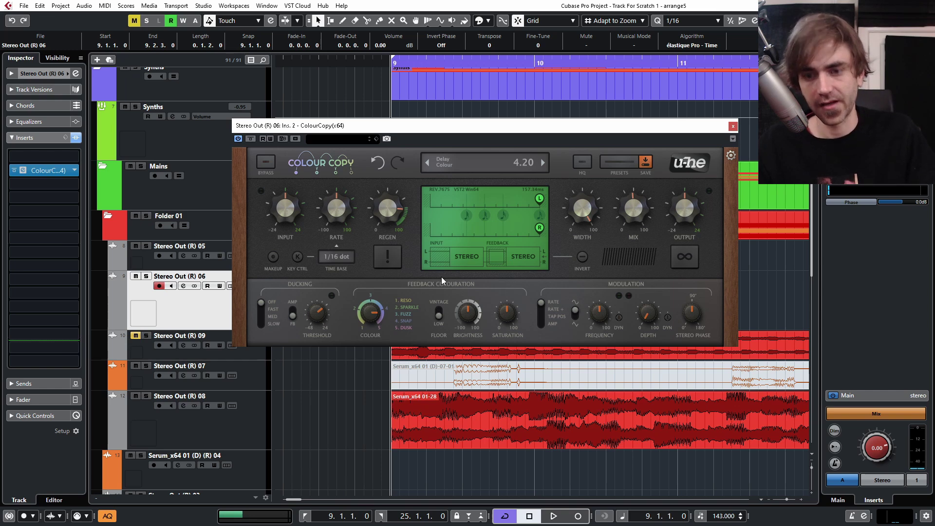
key(space)
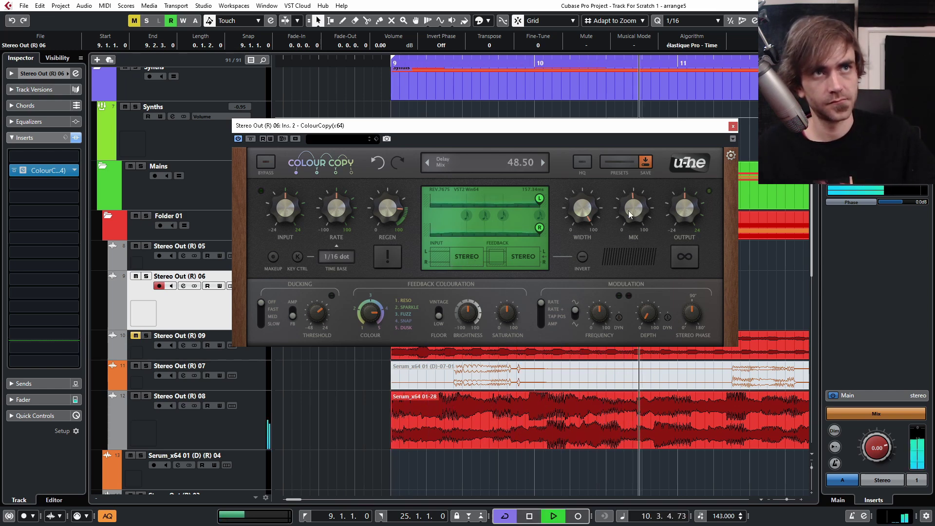
key(space)
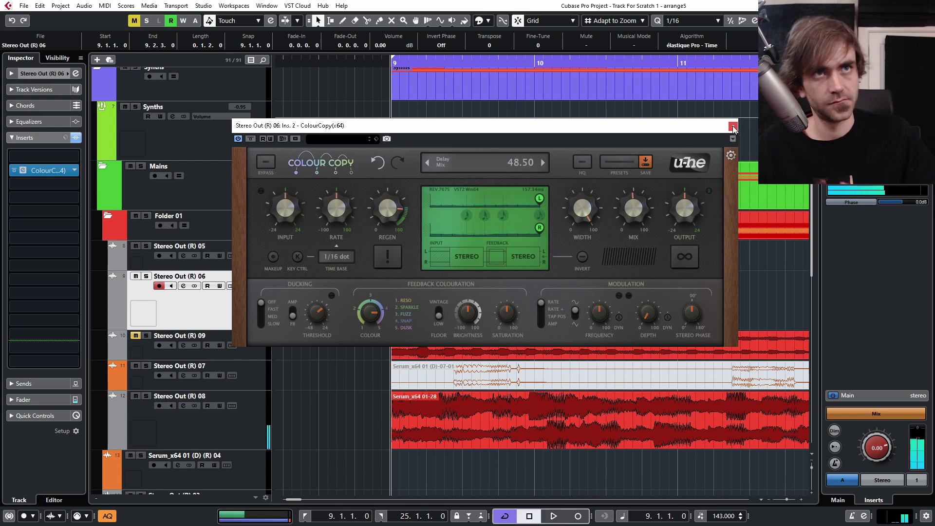
click(733, 126)
- Solo the Stereo Out (R) 06 track and audition the reversed clip with its delay
click(146, 276)
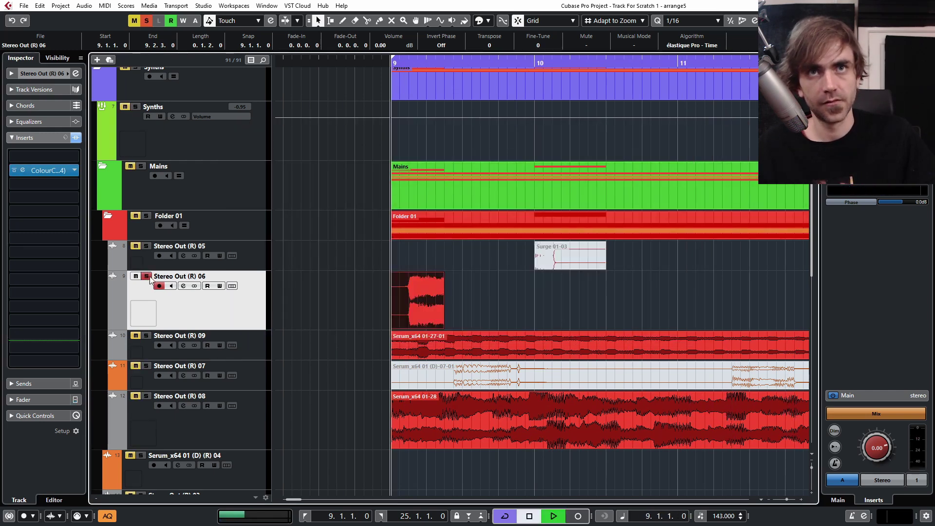
key(space)
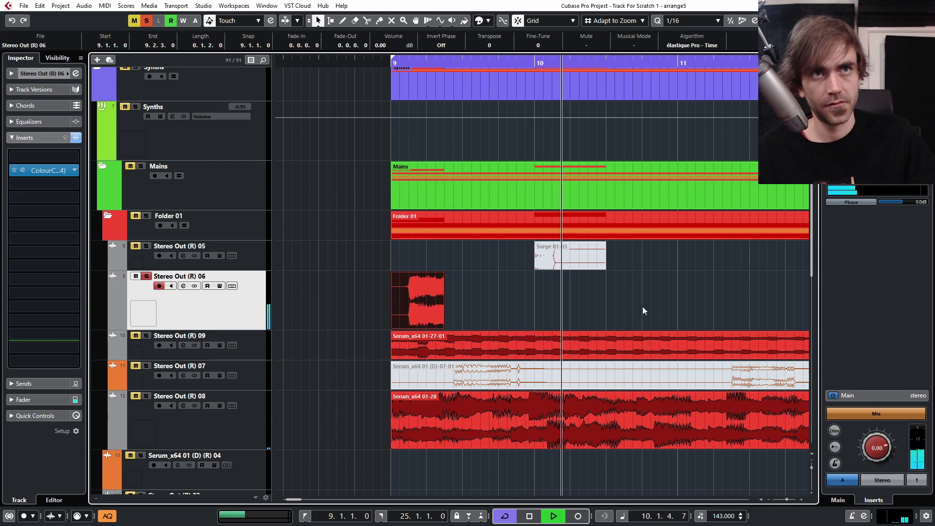
key(space)
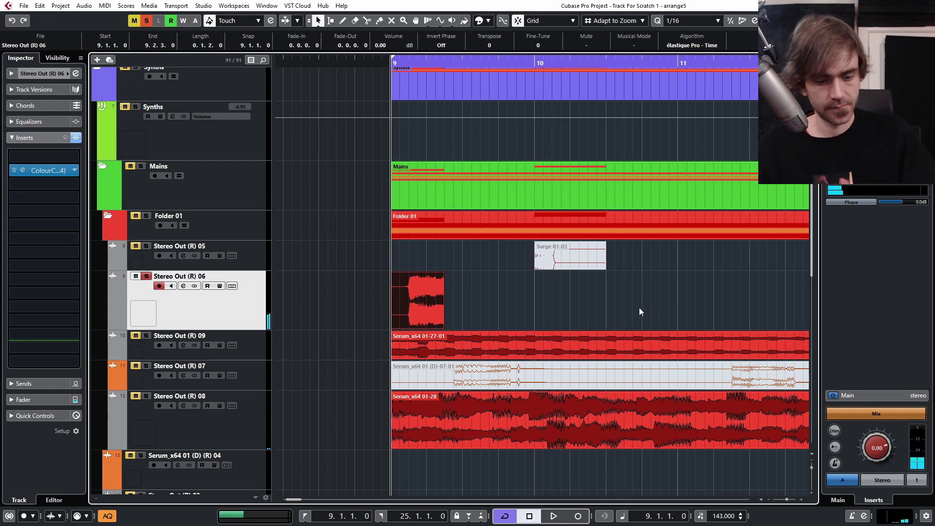
- Render the reversed clip at bar 9 on Stereo Out (R) 06 in place with the current settings
scroll(500, 312, down, 2)
scroll(466, 308, right, 1)
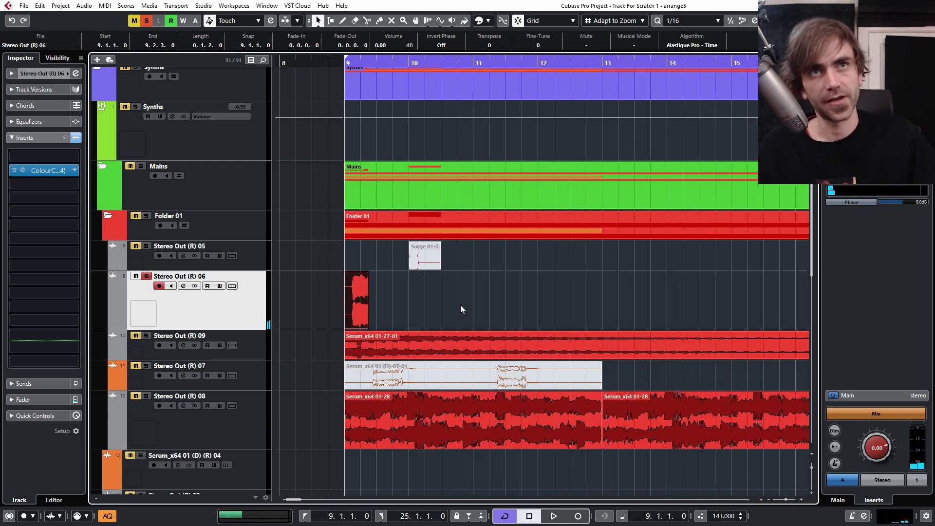
key(g)
right_click(373, 305)
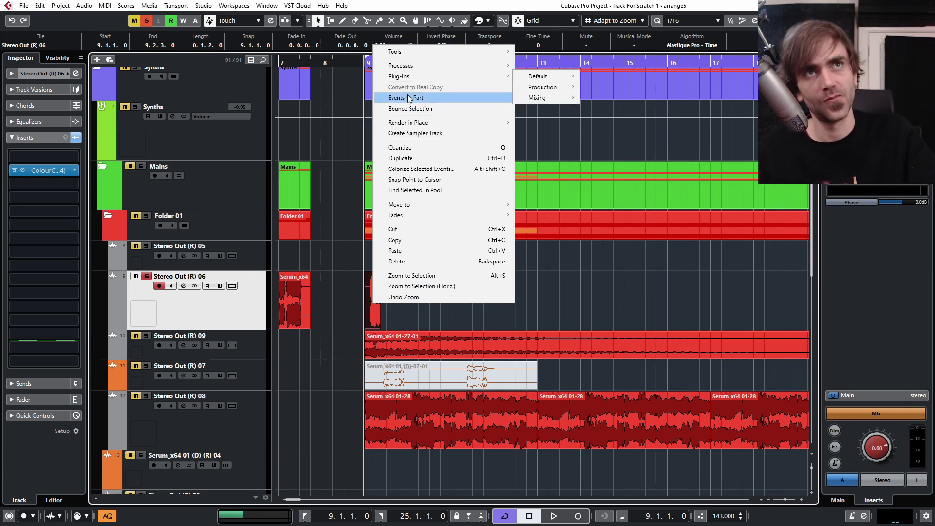
mouse_move(429, 122)
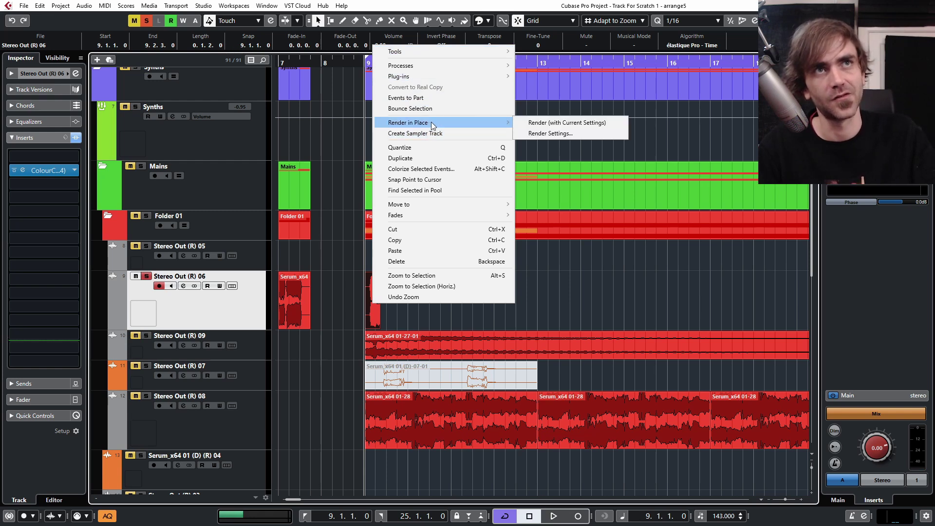
click(561, 124)
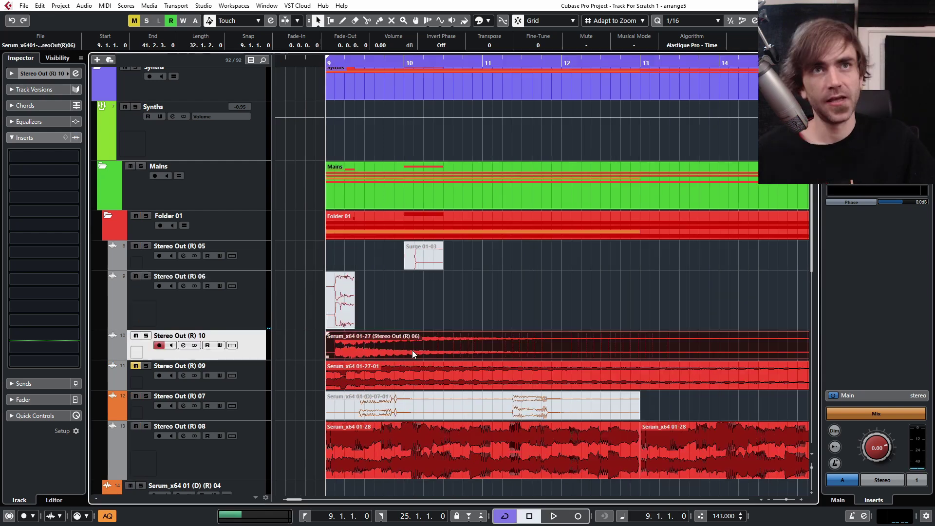
scroll(412, 350, up, 2)
scroll(404, 348, left, 3)
scroll(431, 360, down, 2)
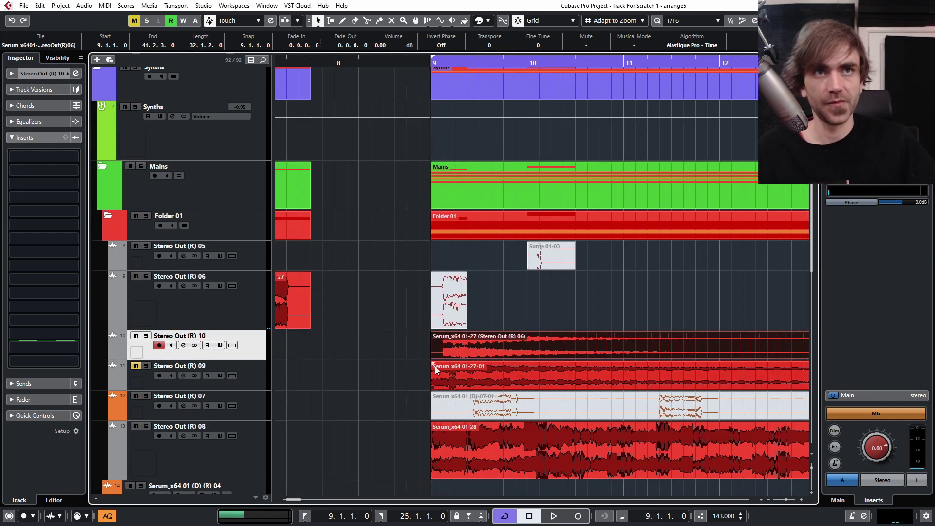
scroll(419, 353, right, 2)
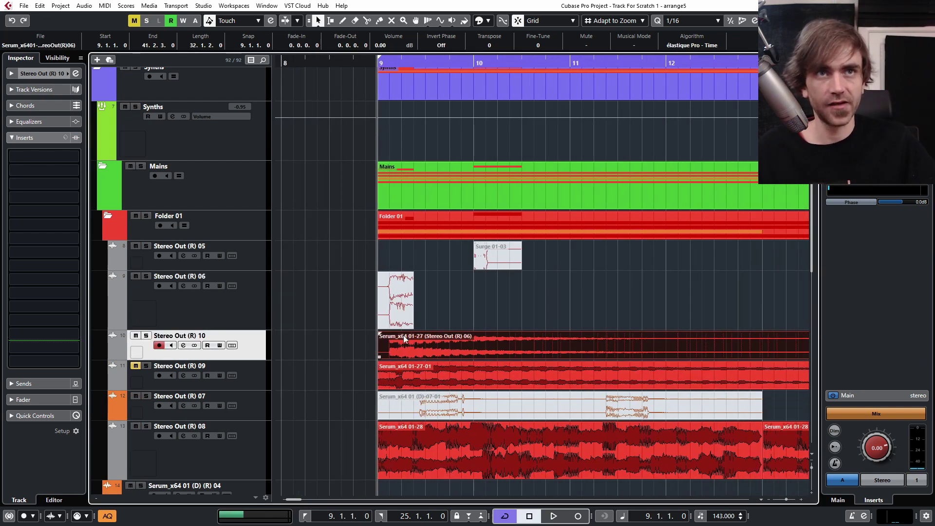
- Trim the start of the rendered clip on Stereo Out (R) 10 to 9.1.3
scroll(395, 353, up, 2)
click(373, 360)
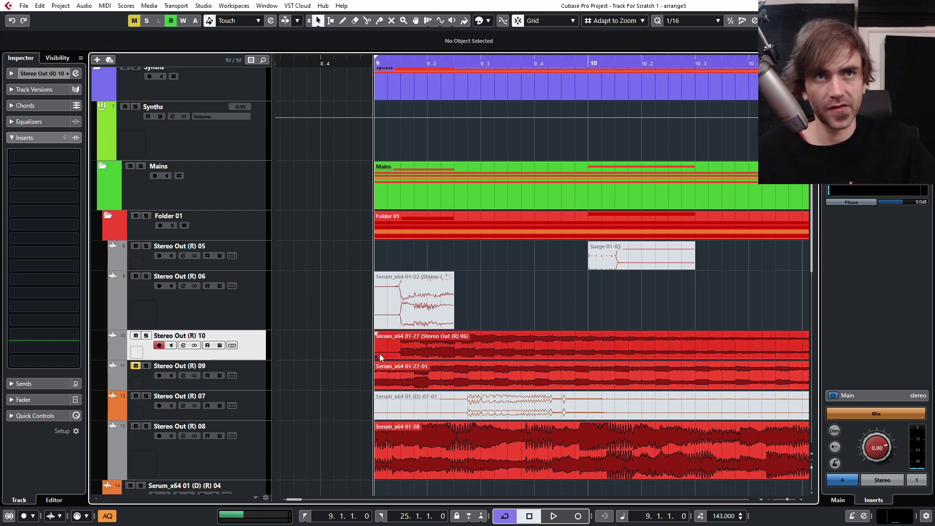
drag(375, 356, 402, 356)
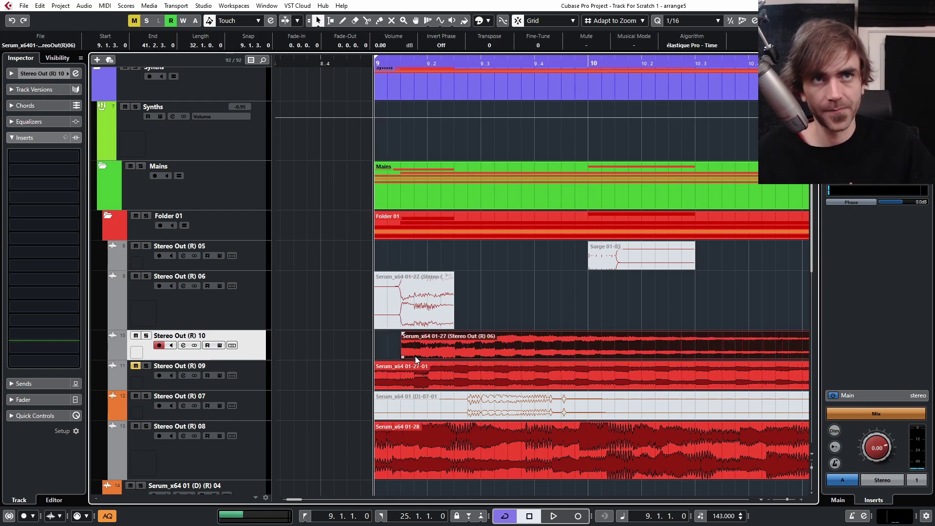
scroll(413, 359, up, 3)
scroll(412, 354, down, 5)
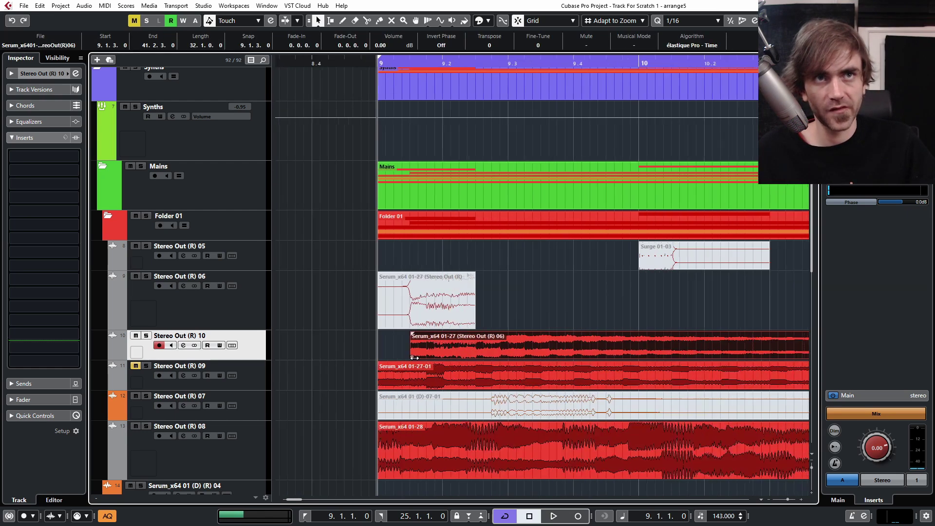
scroll(416, 357, down, 3)
- Move the trimmed clip on Stereo Out (R) 10 back to bar 9 and bounce it at a length of eight bars
right_click(442, 336)
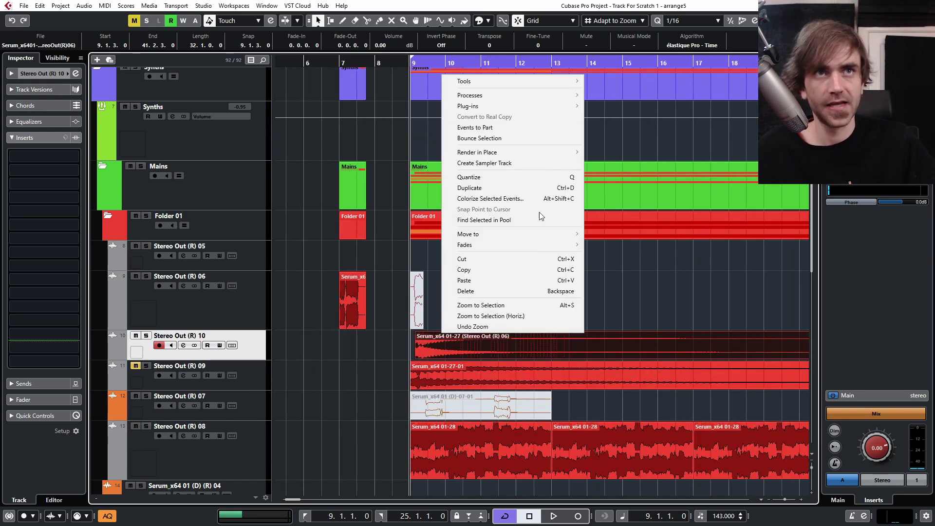
mouse_move(478, 98)
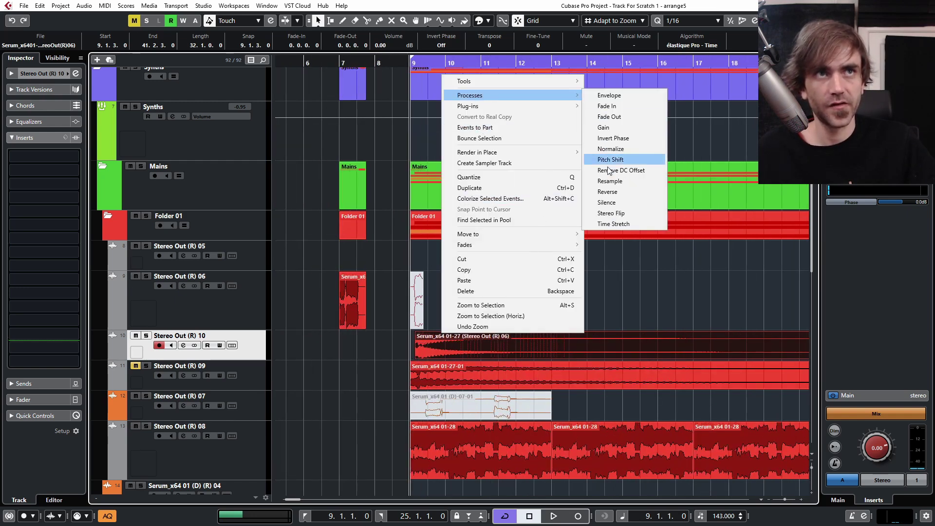
key(Escape)
scroll(443, 346, up, 4)
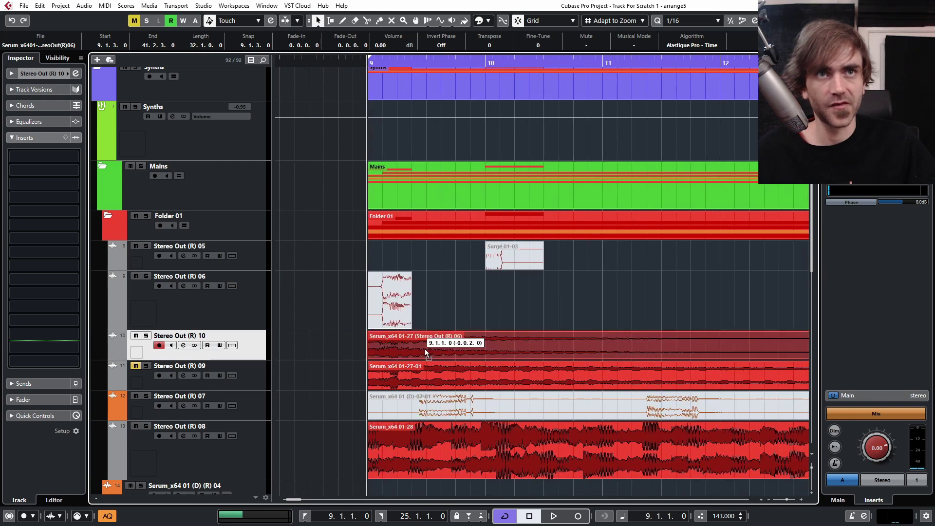
scroll(425, 348, down, 10)
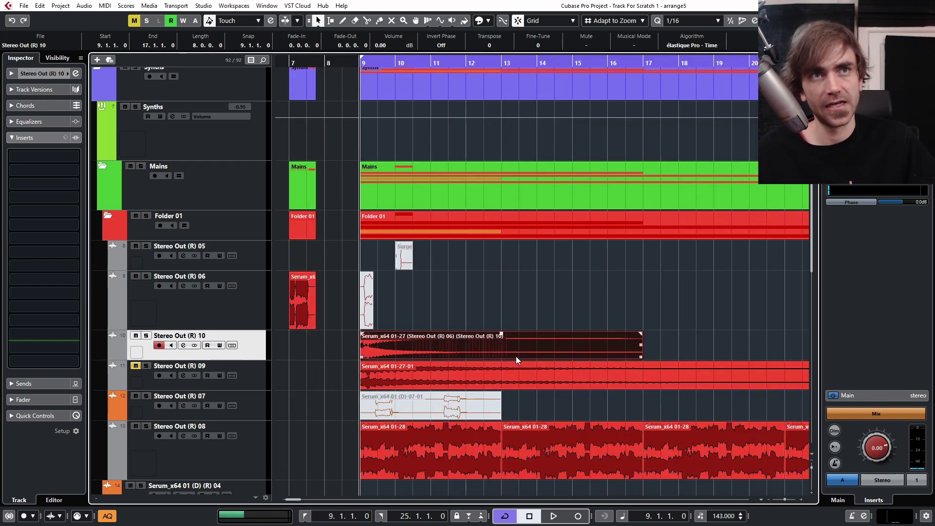
- Reverse the bounced clip, fit it between bars 9 and 13, and start the Stereo Out (R) 09 clip at bar 13
right_click(516, 346)
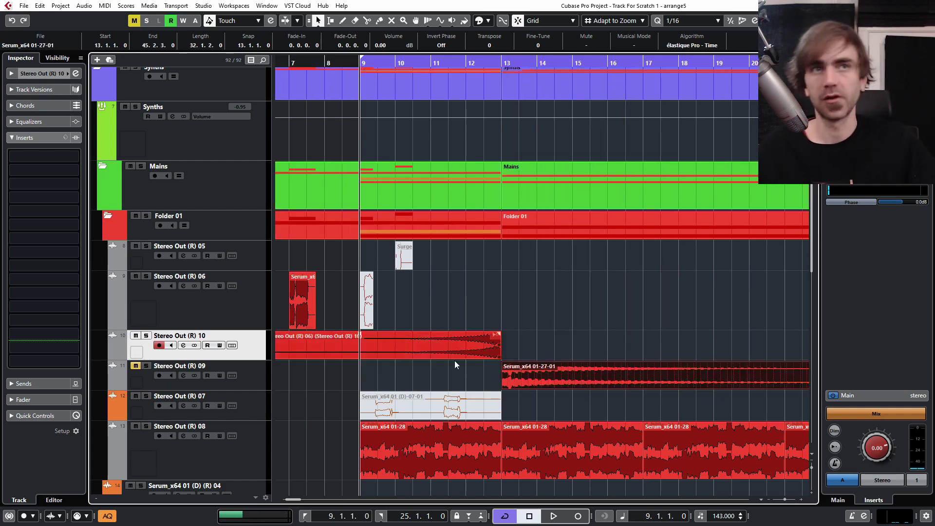
scroll(443, 359, down, 3)
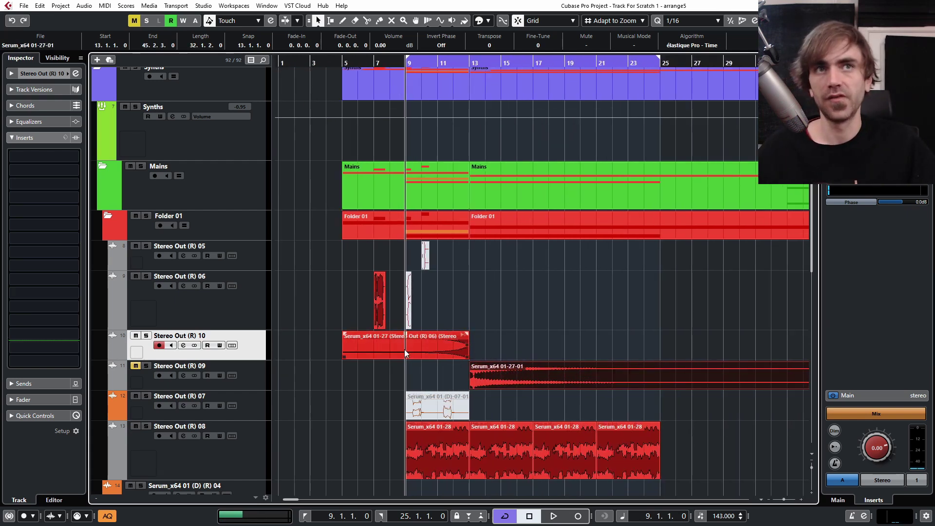
click(407, 354)
drag(343, 357, 407, 358)
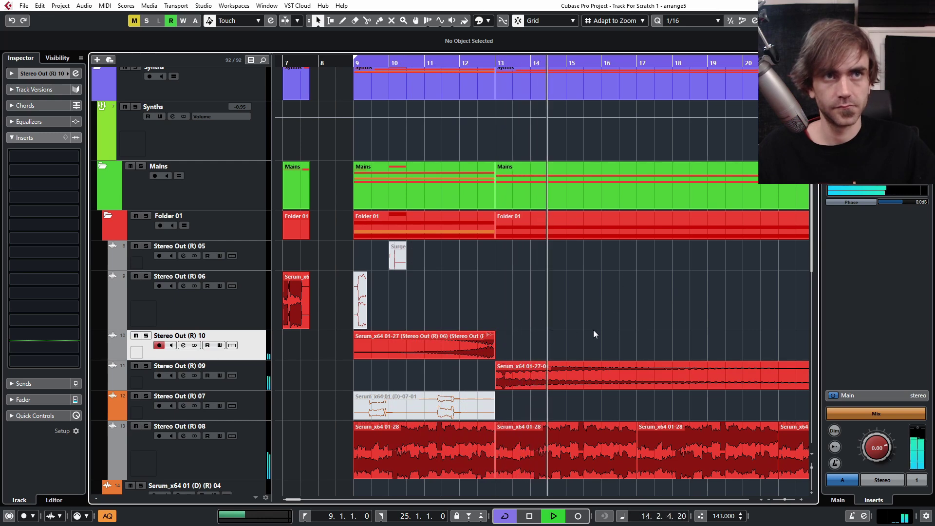
- Audition the transition from the reversed clip into the Stereo Out (R) 09 clip and look over the wider arrangement
key(g)
scroll(557, 332, up, 3)
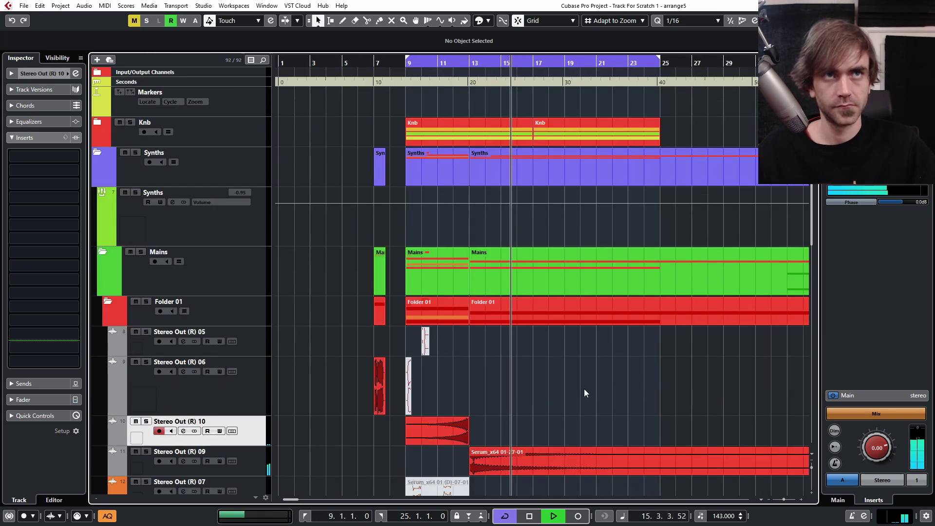
scroll(524, 393, left, 1)
key(g)
key(g)
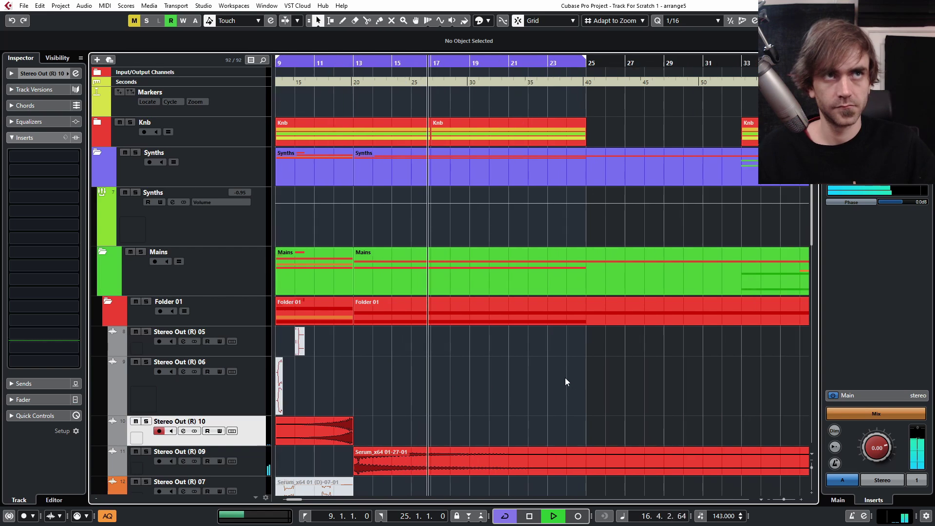
key(g)
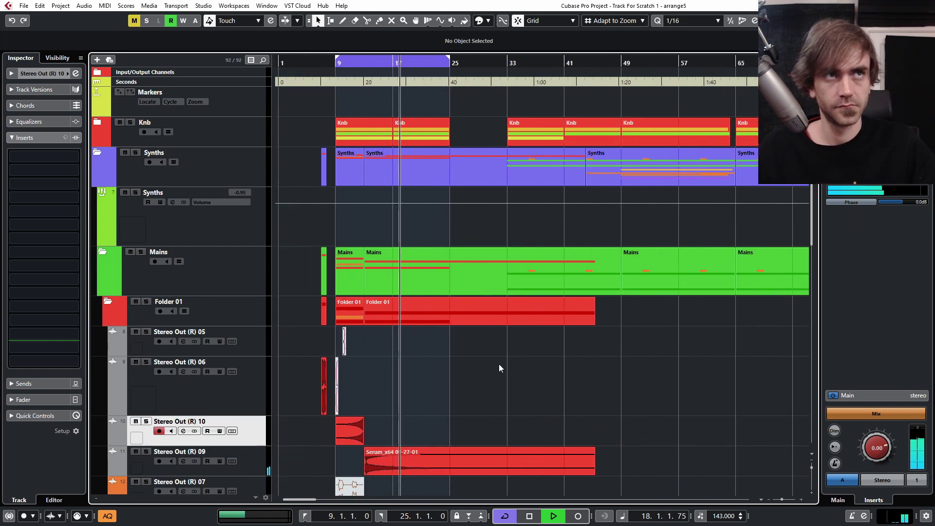
key(g)
key(space)
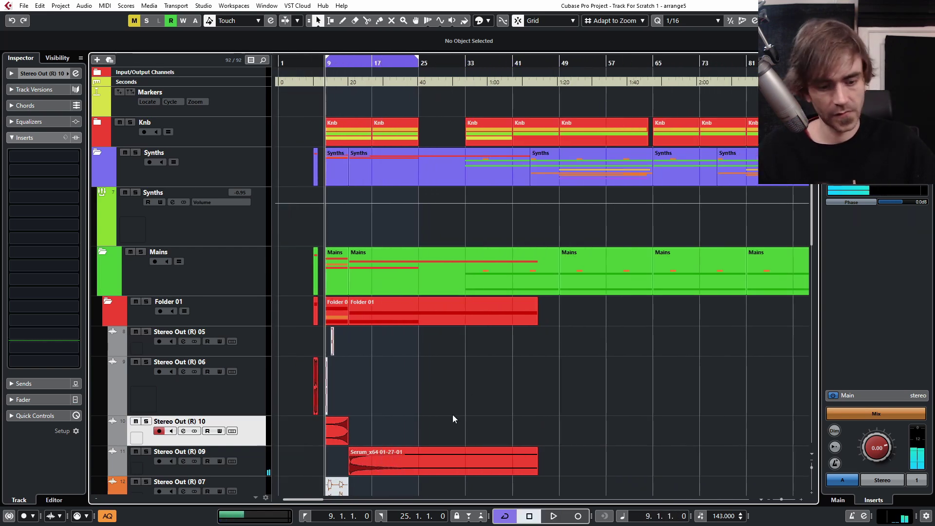
- Move the reversed clip and the Stereo Out (R) 09 clip so they meet at bar 64, and play from bar 57
drag(452, 418, 666, 460)
scroll(665, 459, up, 6)
click(609, 441)
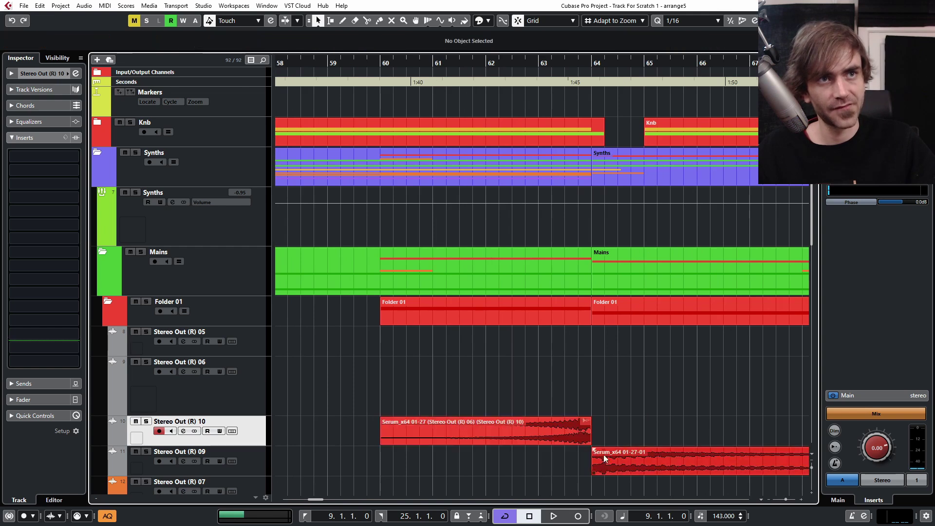
ctrl+scroll(609, 454, down, 4)
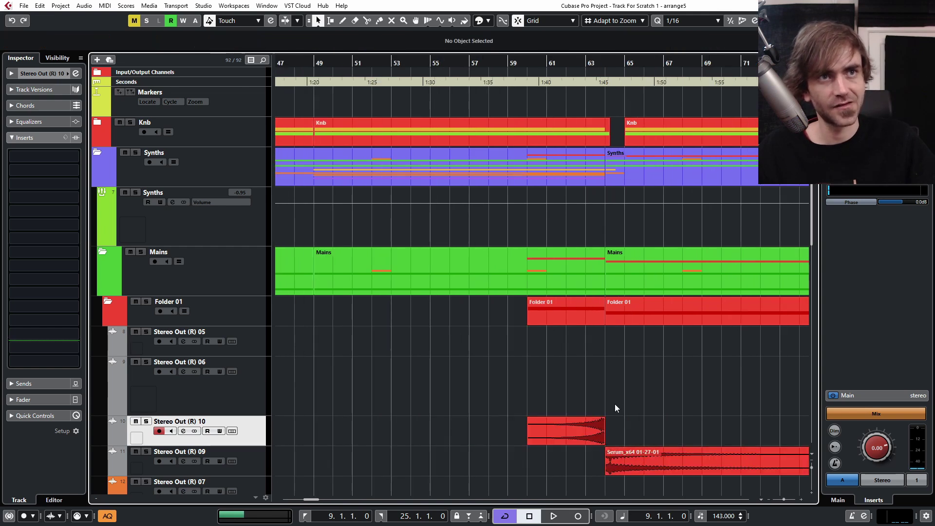
click(475, 73)
key(space)
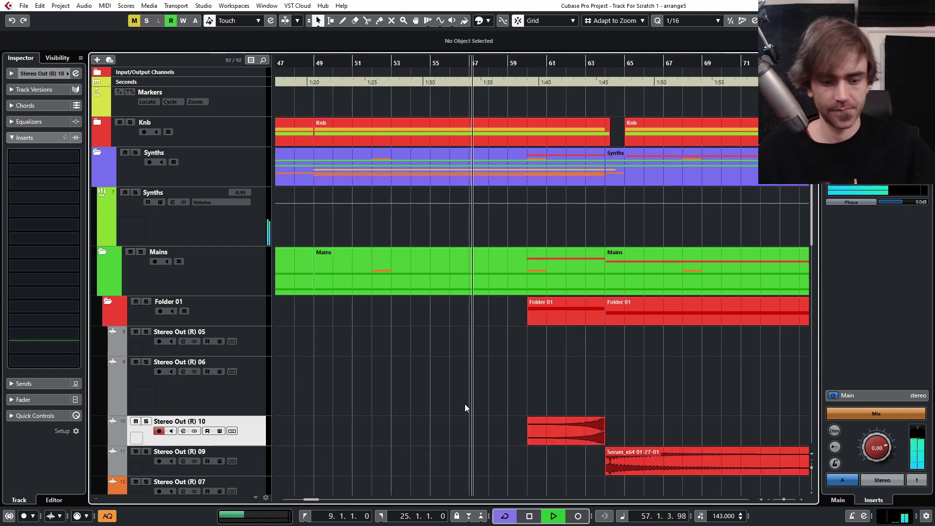
- Move the Stereo Out (R) 08 clips to start at bar 17 and repeat them through to bar 161
ctrl+scroll(464, 404, down, 6)
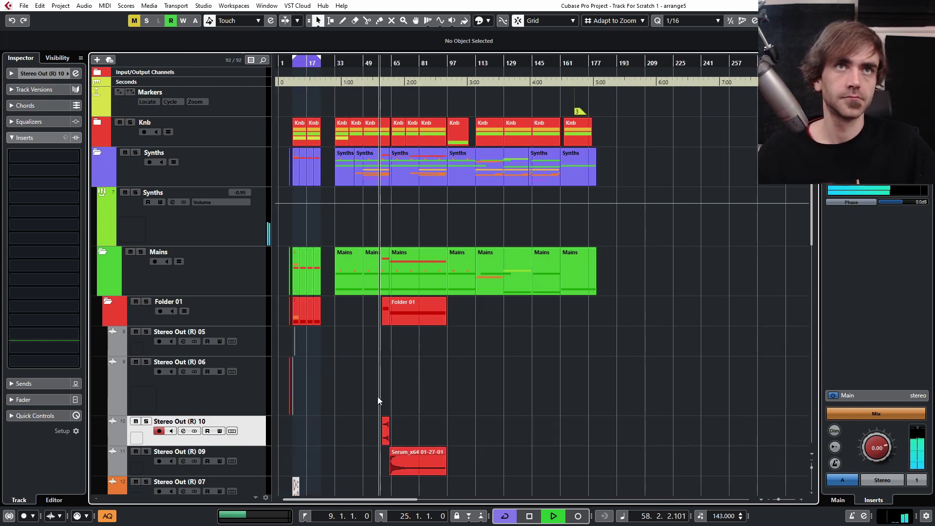
ctrl+scroll(420, 406, up, 2)
scroll(423, 378, down, 6)
scroll(438, 356, up, 4)
ctrl+scroll(456, 336, down, 3)
click(309, 370)
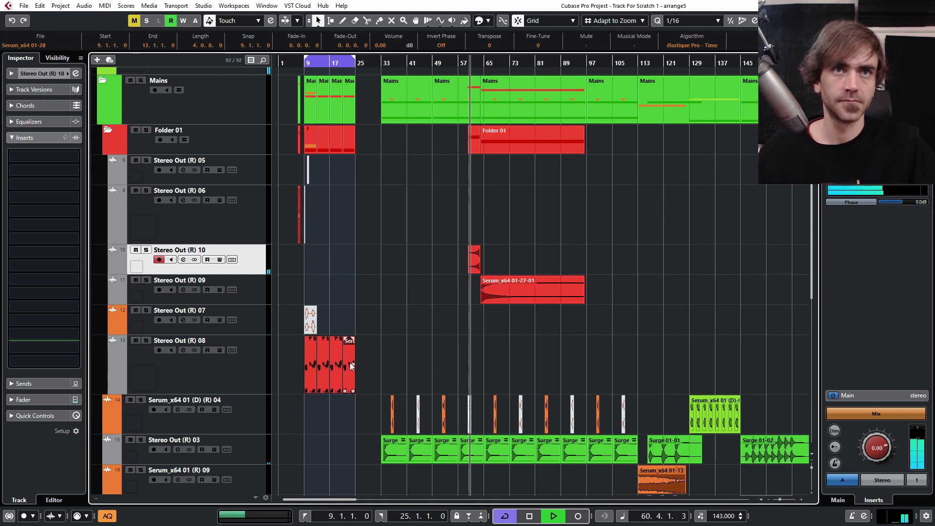
drag(309, 370, 779, 378)
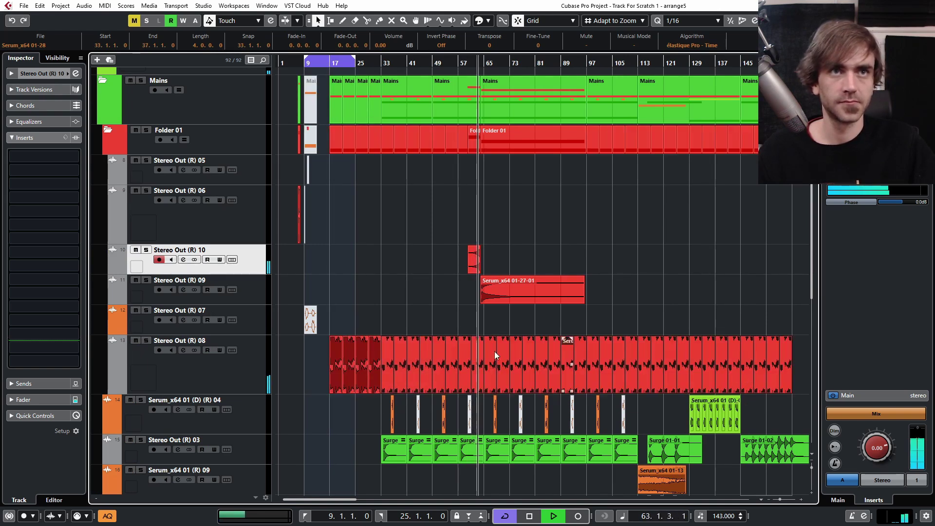
- Raise the low band's frequency in Stereo Out (R) 08's equalizer and fine-tune the channel volume
click(256, 386)
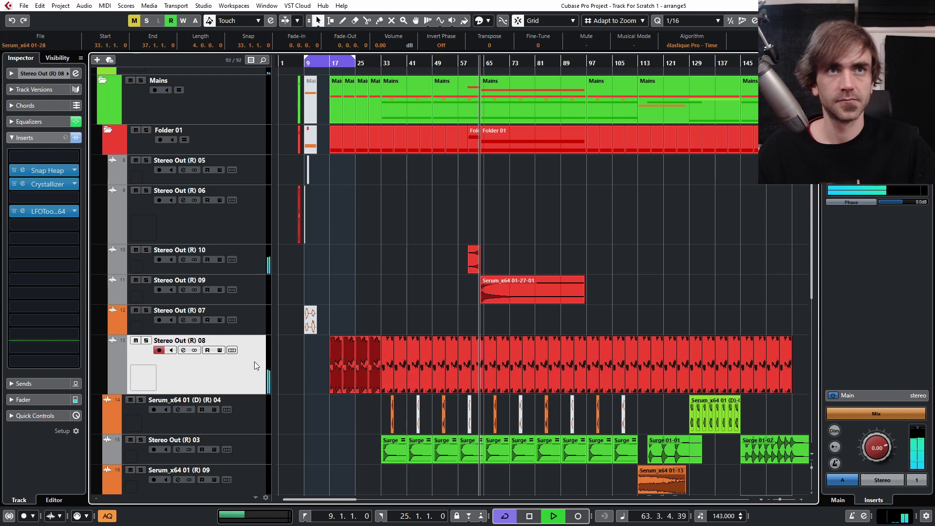
click(76, 74)
click(306, 404)
click(336, 441)
click(267, 405)
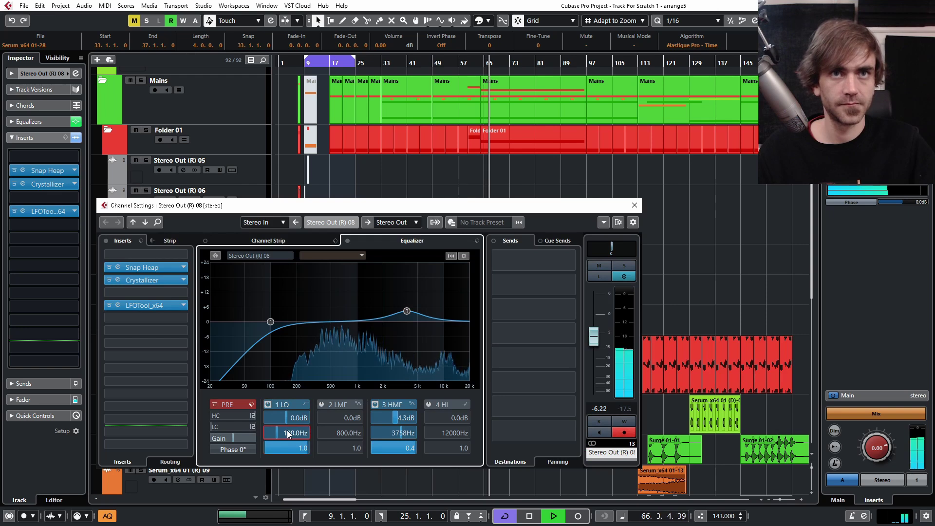
drag(270, 321, 323, 321)
drag(310, 384, 312, 378)
drag(295, 436, 295, 439)
drag(595, 341, 595, 340)
click(634, 205)
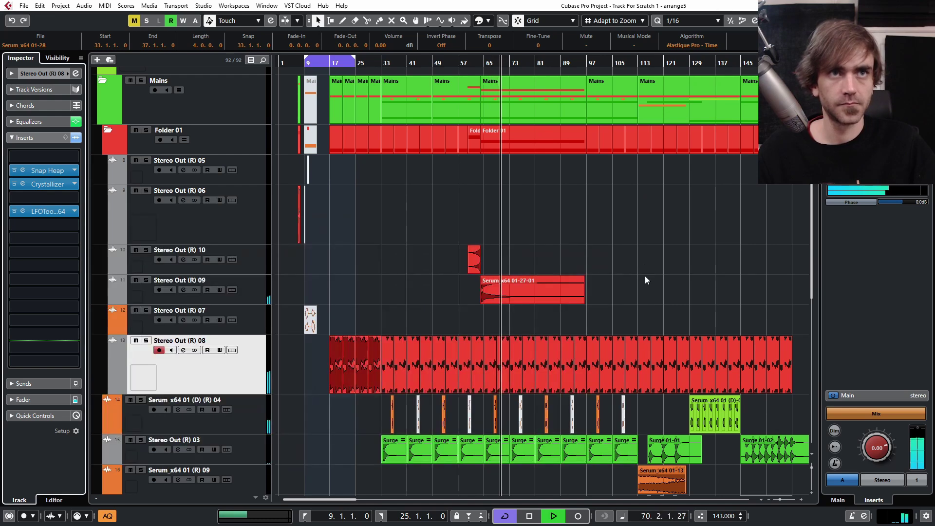
- Copy the reversed clip to bar 93 and shorten the Stereo Out (R) 09 clip to end at bar 81 with a long fade-out
click(645, 275)
scroll(486, 285, up, 3)
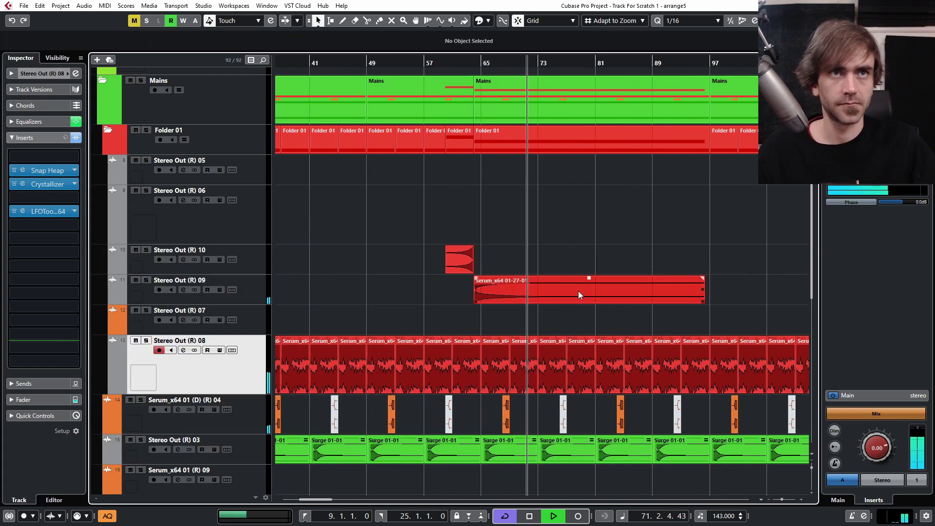
key(h)
scroll(598, 297, up, 5)
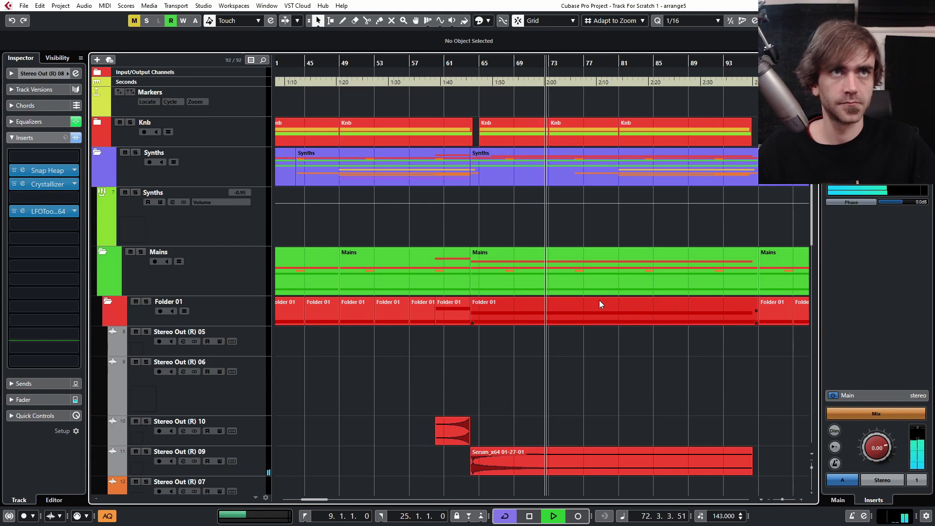
scroll(536, 356, right, 3)
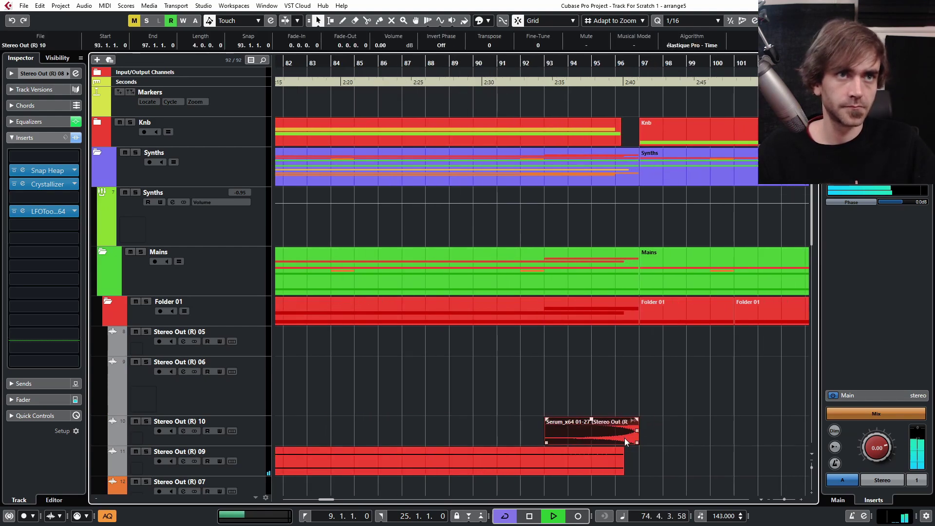
drag(633, 460, 511, 471)
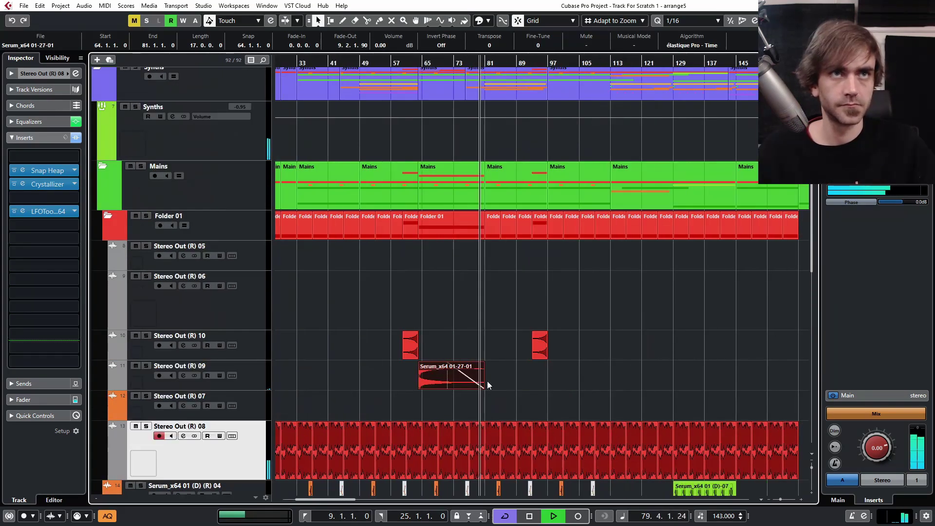
- Shift the copied reversed clip about one bar earlier and copy the faded Stereo Out (R) 09 clip to 96.3.1
scroll(714, 342, up, 2)
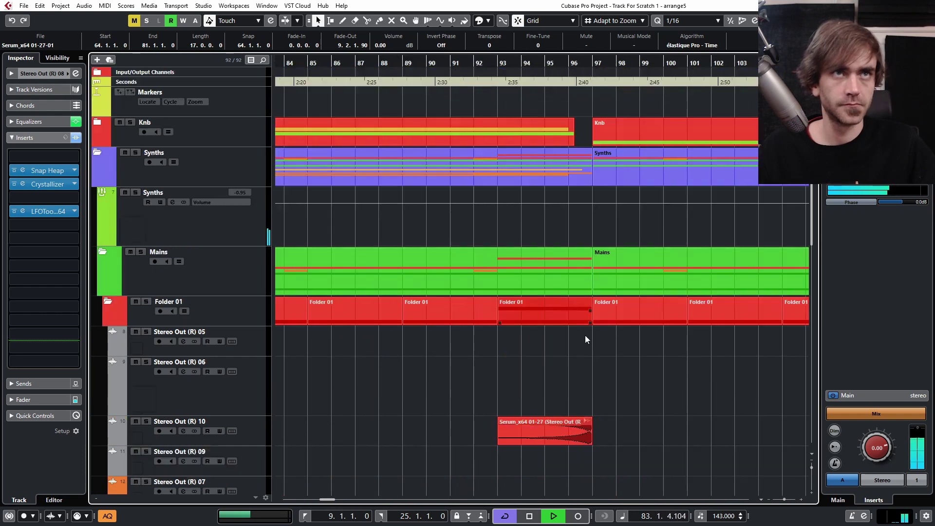
scroll(585, 335, up, 2)
click(573, 442)
drag(572, 443, 510, 425)
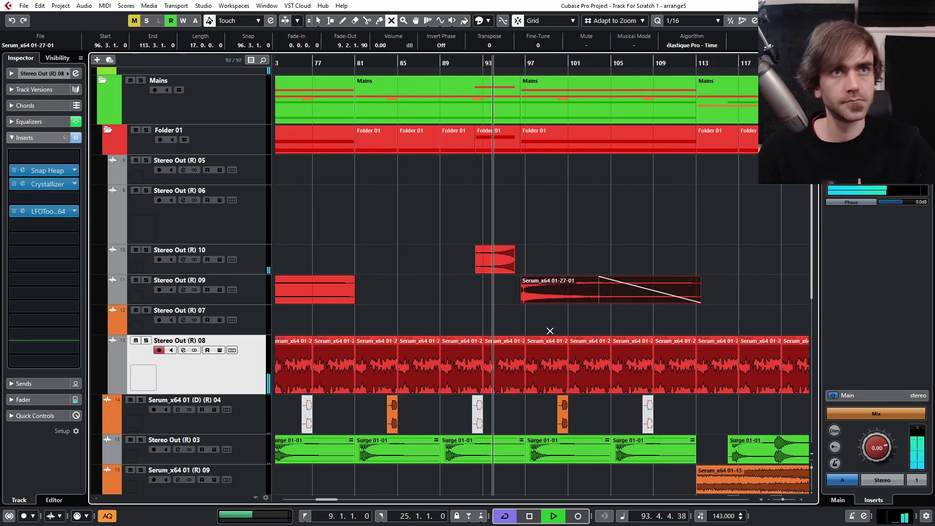
- Delete the Stereo Out (R) 08 clips from bar 97 onward
key(shift+m)
scroll(738, 313, down, 3)
scroll(545, 364, right, 3)
drag(498, 330, 799, 367)
key(Delete)
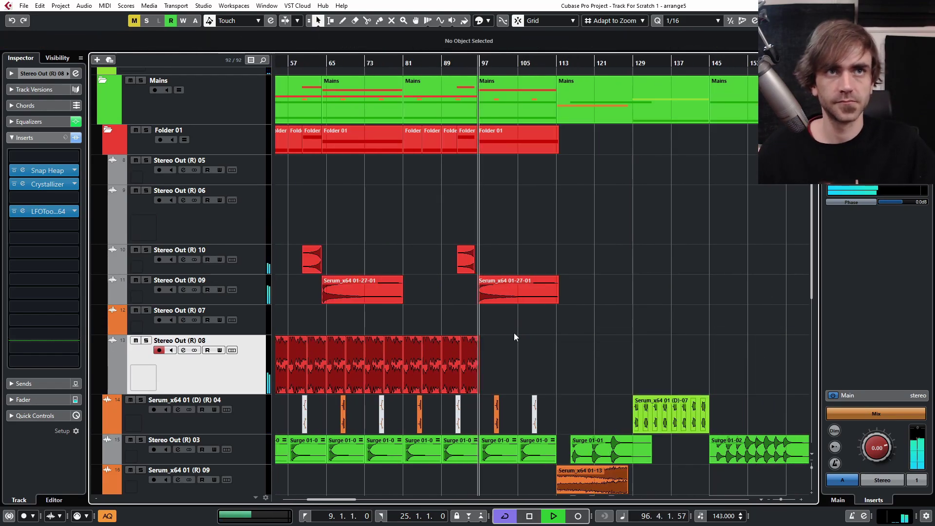
- Review the tracks around and after bar 97 during playback, and audition the transition just before bar 129
scroll(509, 353, up, 2)
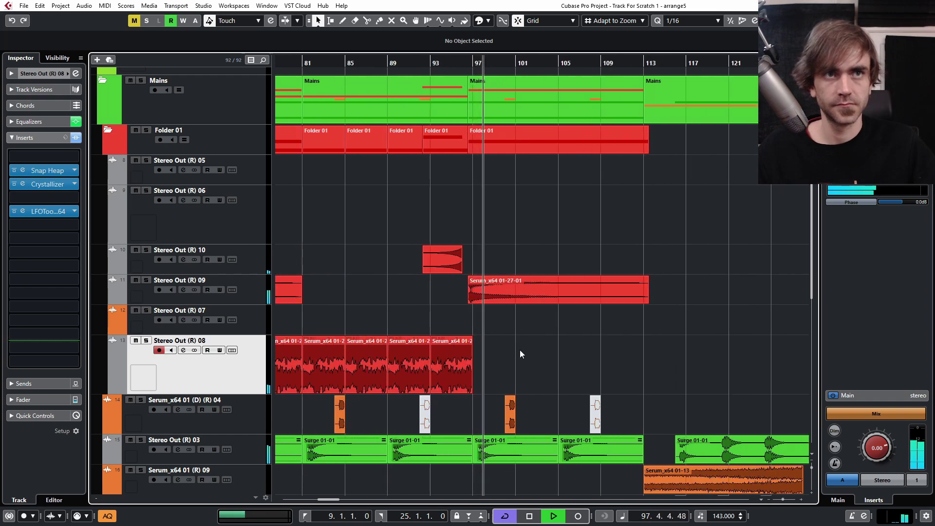
scroll(521, 357, down, 2)
scroll(521, 358, up, 4)
scroll(601, 381, down, 3)
scroll(462, 382, up, 3)
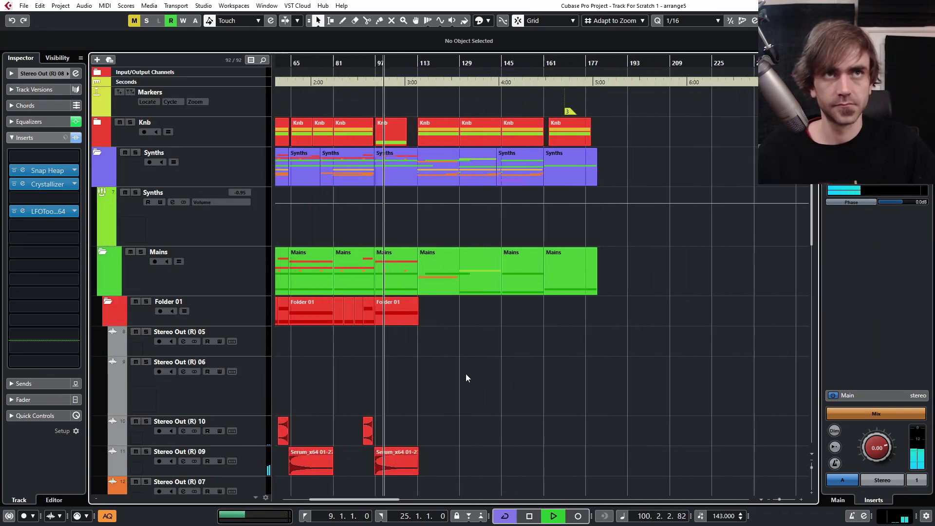
scroll(486, 364, down, 4)
scroll(497, 358, down, 2)
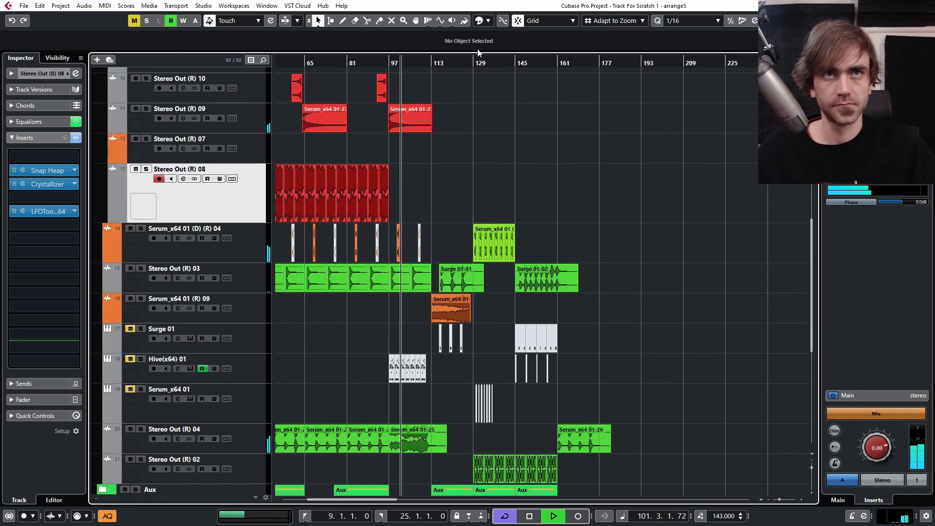
click(469, 76)
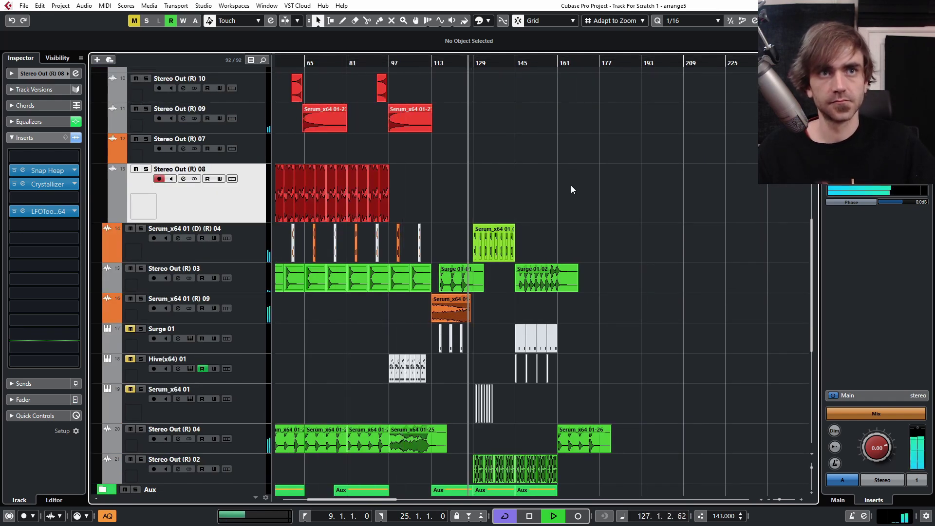
key(h)
scroll(463, 174, left, 3)
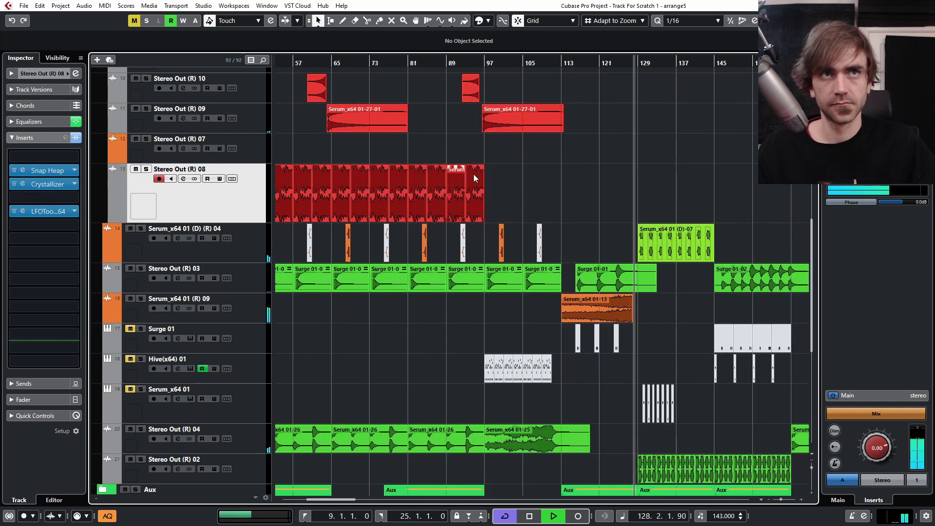
- Collapse Folder 01 inside the Mains folder and stop the playback
key(g)
scroll(536, 185, up, 5)
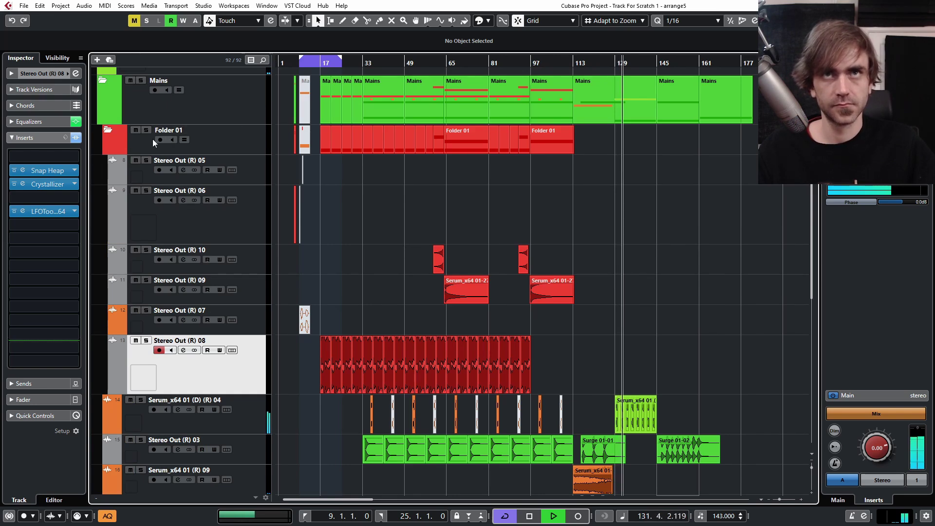
click(109, 129)
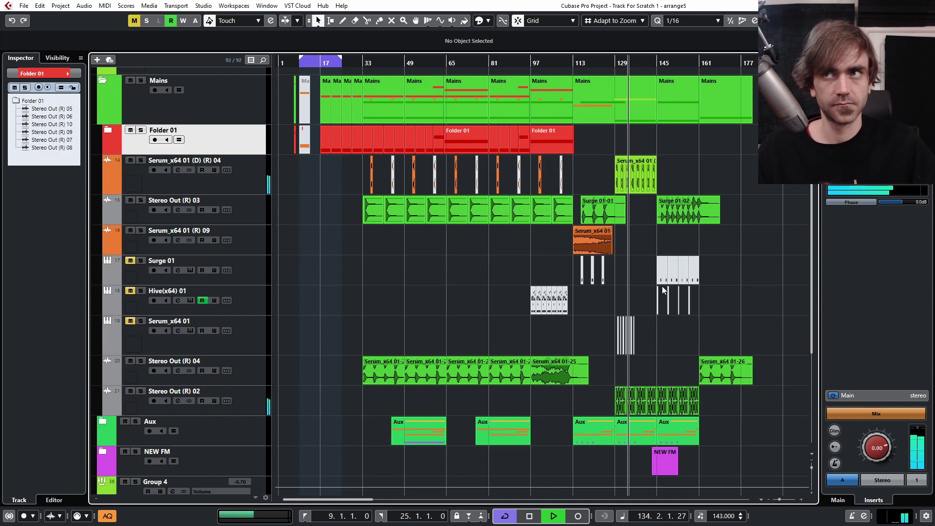
key(space)
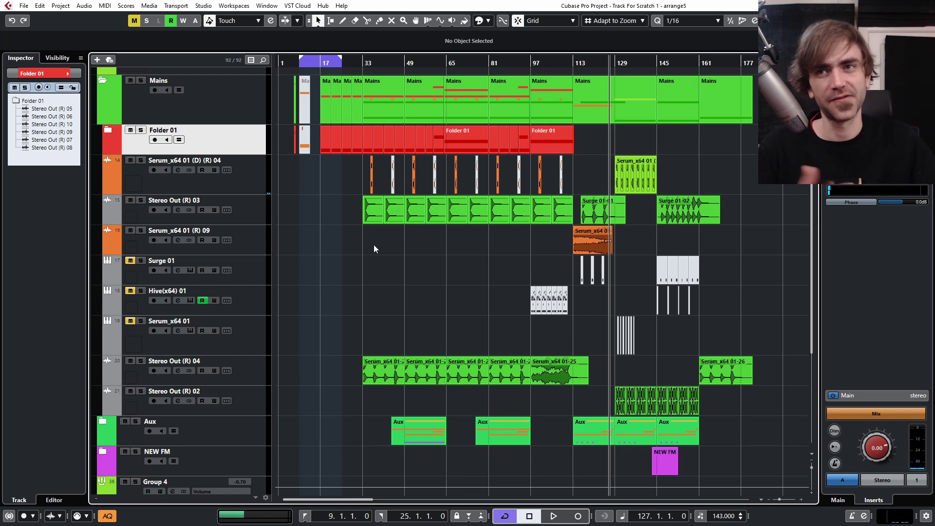
- Review the arrangement of all folders across the timeline and examine the space after the last section
scroll(412, 227, up, 2)
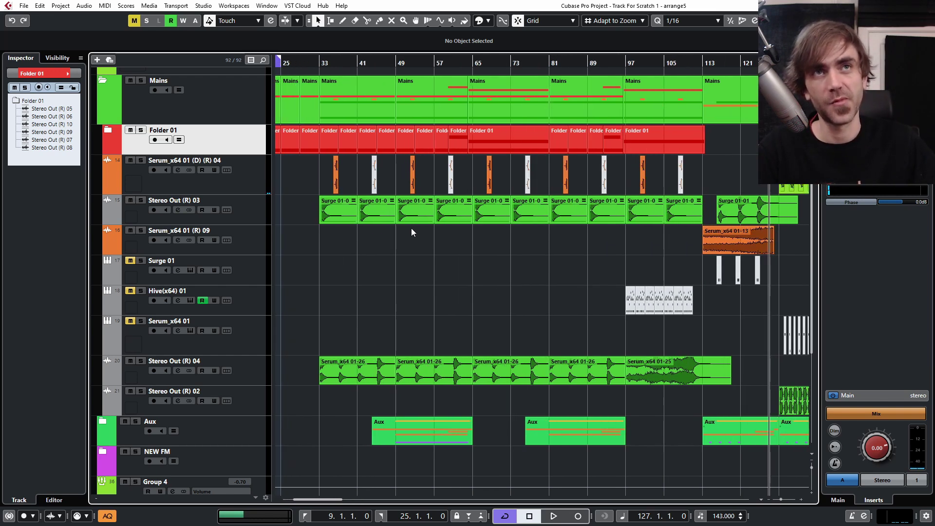
scroll(411, 228, down, 2)
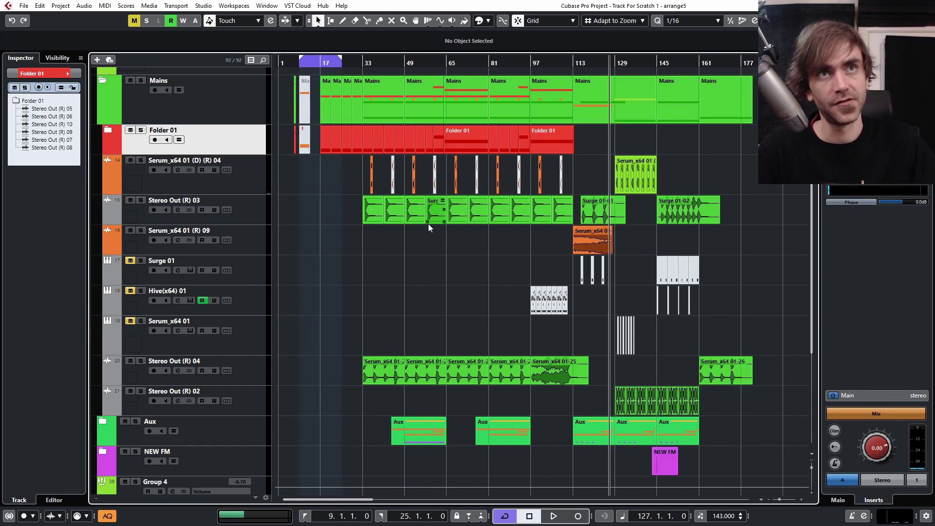
scroll(385, 165, up, 4)
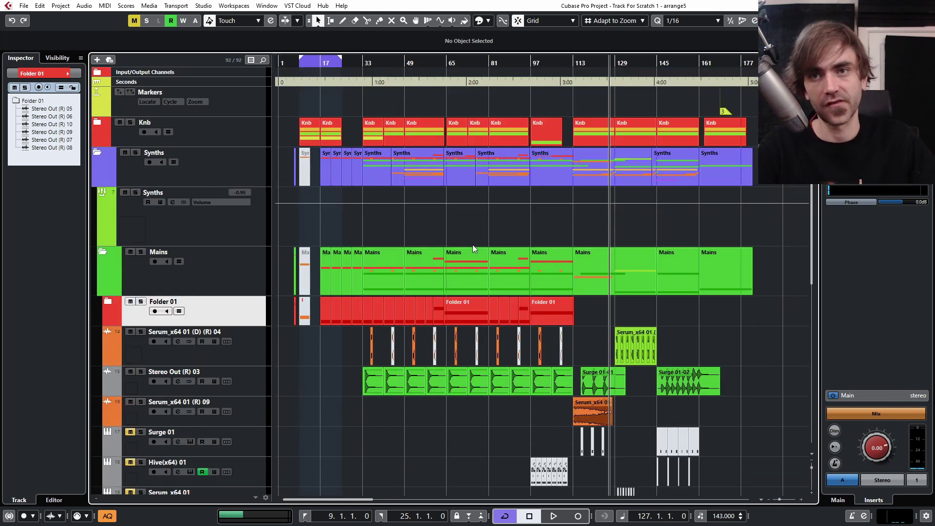
scroll(472, 245, down, 2)
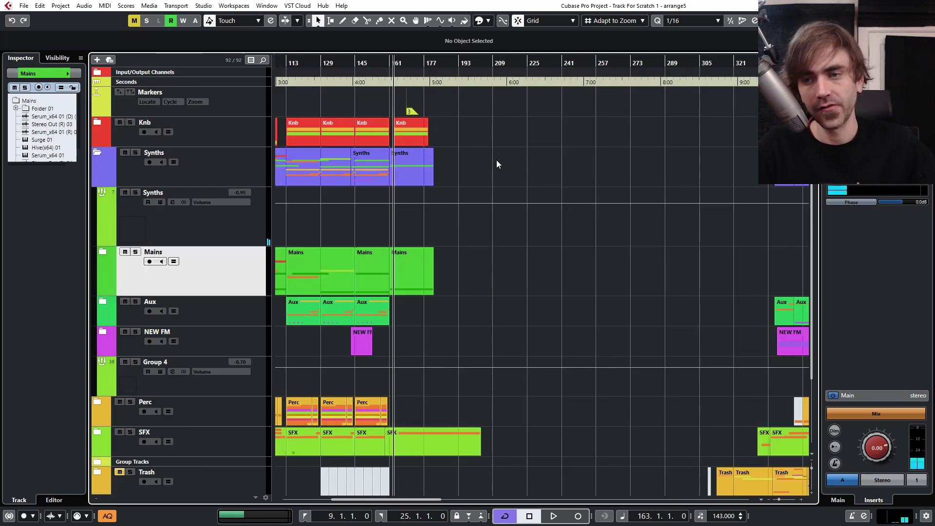
scroll(497, 175, down, 3)
scroll(498, 174, up, 4)
scroll(498, 174, right, 1)
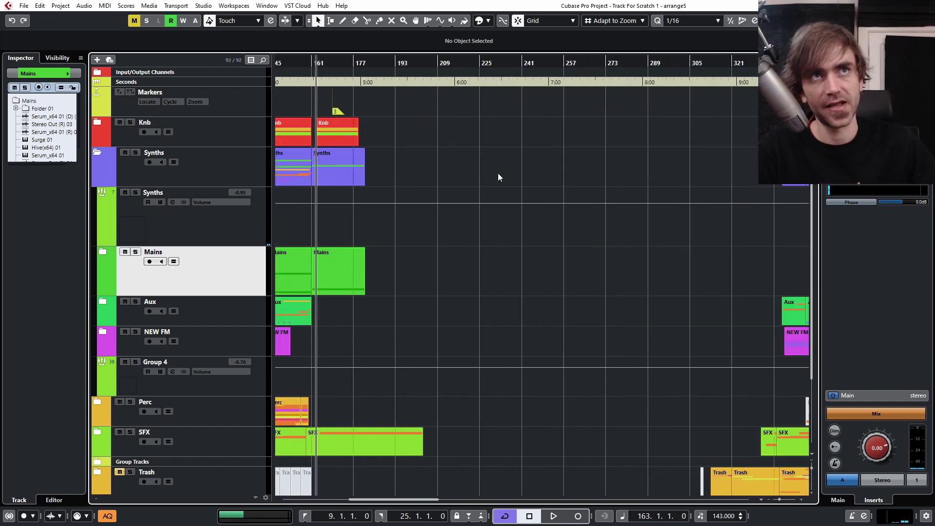
scroll(492, 175, up, 1)
scroll(451, 191, left, 3)
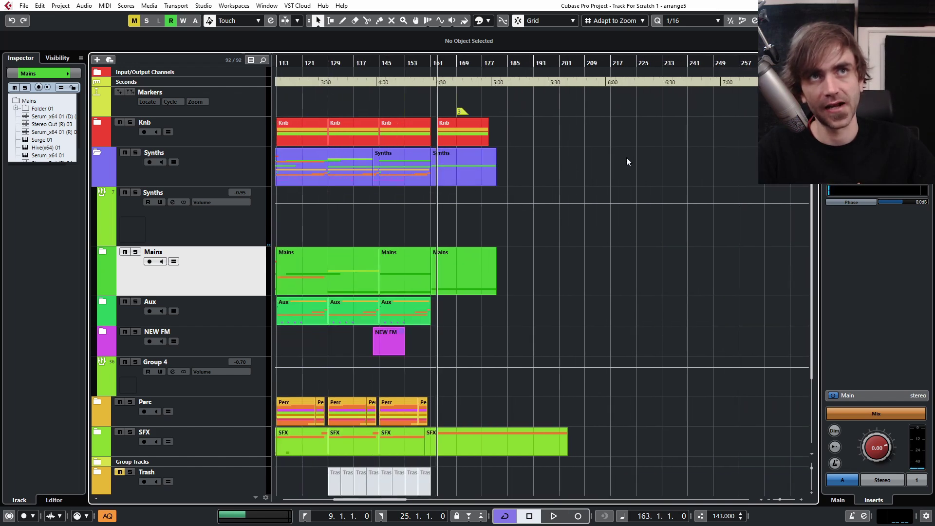
scroll(626, 157, down, 2)
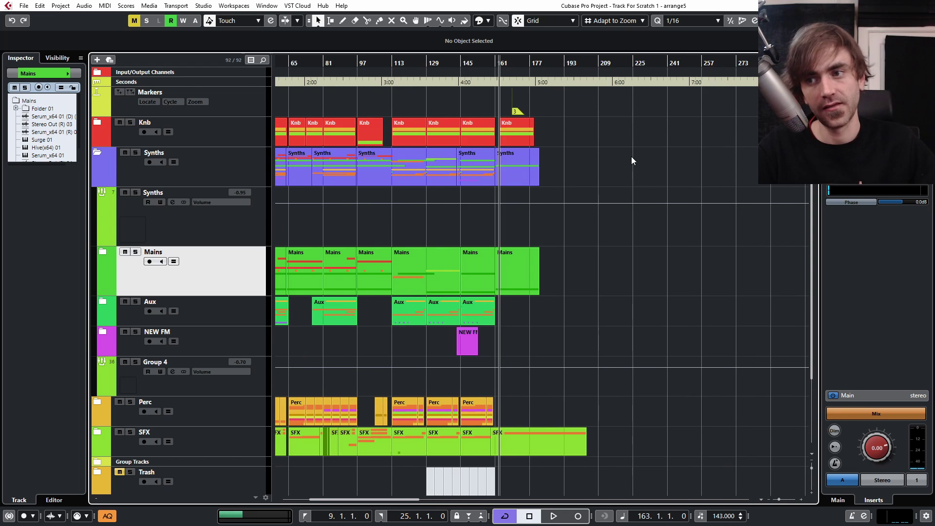
scroll(632, 156, left, 2)
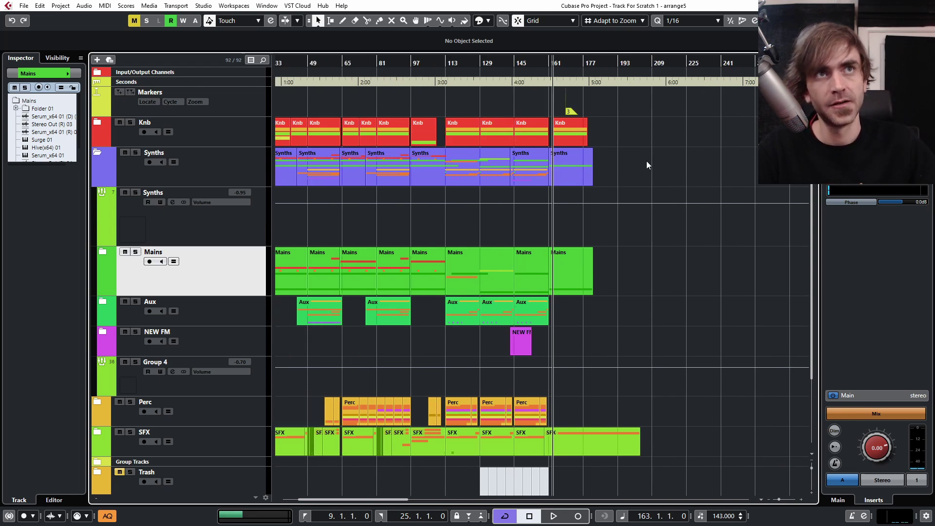
- Collapse the Synths folder and copy the Knb and Perc clips of the two sections starting at bar 113 to bar 209
click(98, 154)
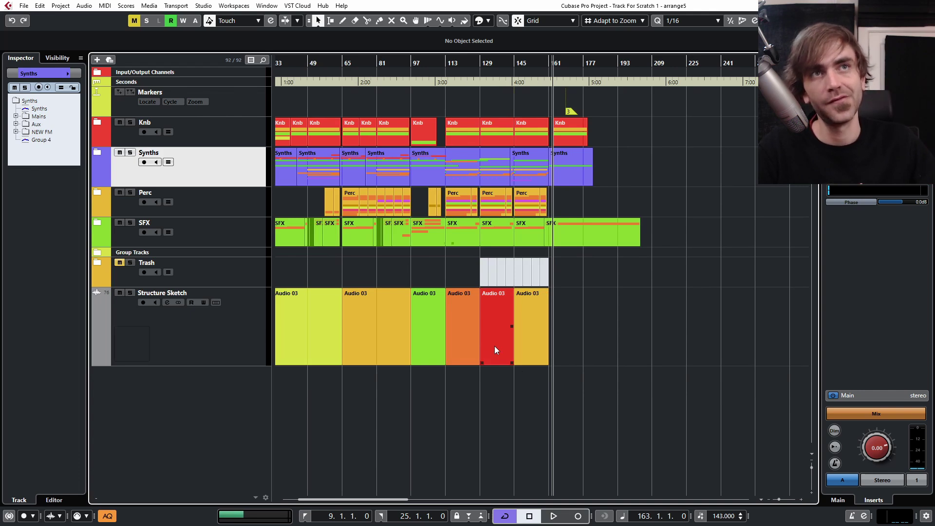
scroll(488, 345, right, 3)
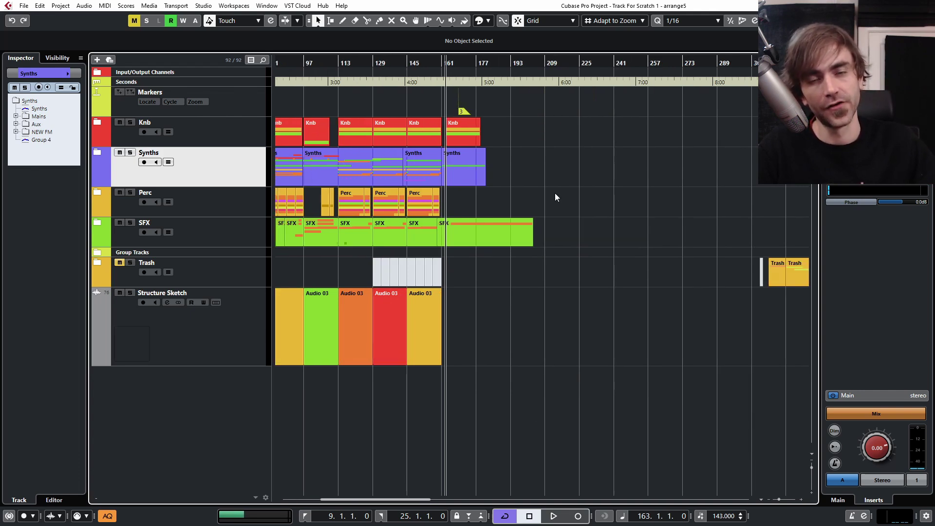
scroll(431, 111, left, 1)
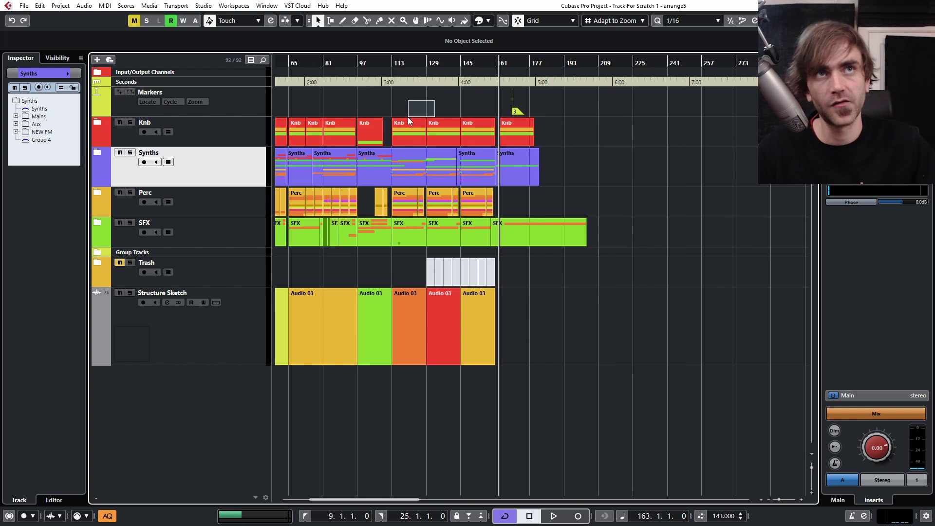
drag(409, 121, 409, 138)
drag(389, 195, 460, 209)
drag(396, 121, 611, 137)
click(612, 313)
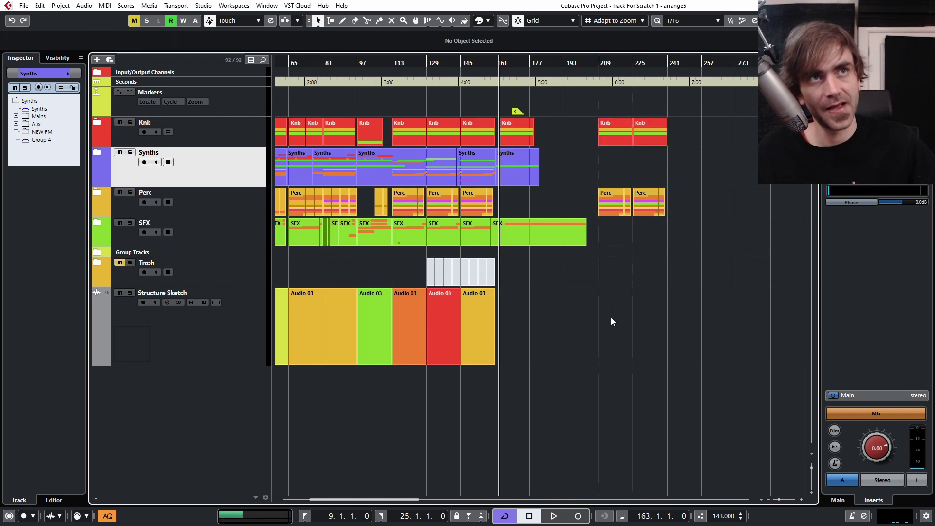
- Copy the orange and red Structure Sketch blocks to bar 209 and add a purple block with matching Knb and Perc clips at bar 241
mouse_move(424, 370)
mouse_down()
mouse_move(453, 325)
mouse_move(419, 336)
mouse_move(626, 334)
mouse_up()
click(646, 371)
scroll(647, 371, up, 3)
click(590, 309)
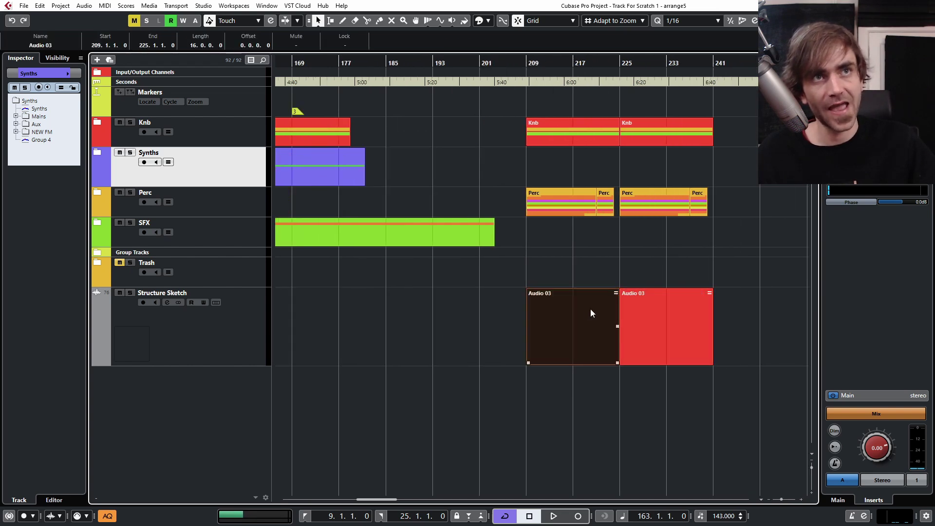
click(673, 326)
click(500, 422)
scroll(500, 422, down, 2)
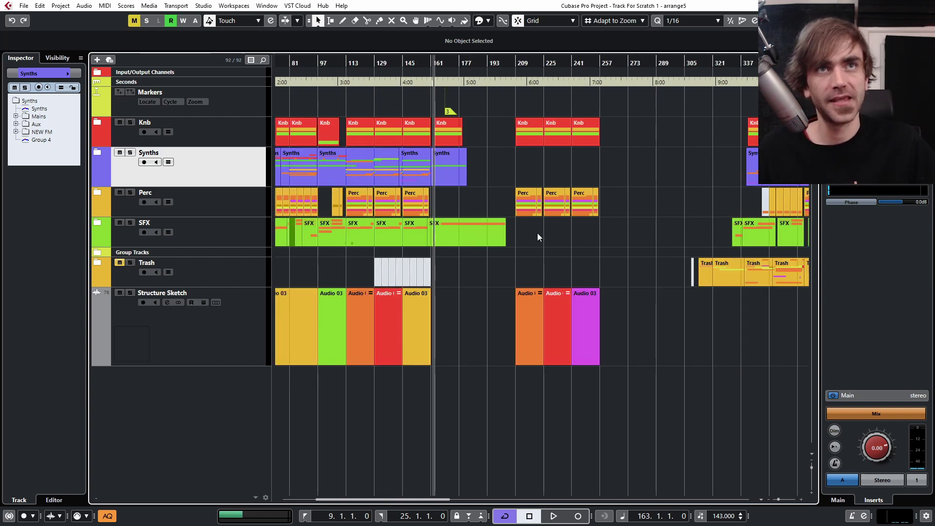
- Expand the Synths and Mains folders to show the individual synth tracks
click(97, 154)
scroll(557, 318, down, 3)
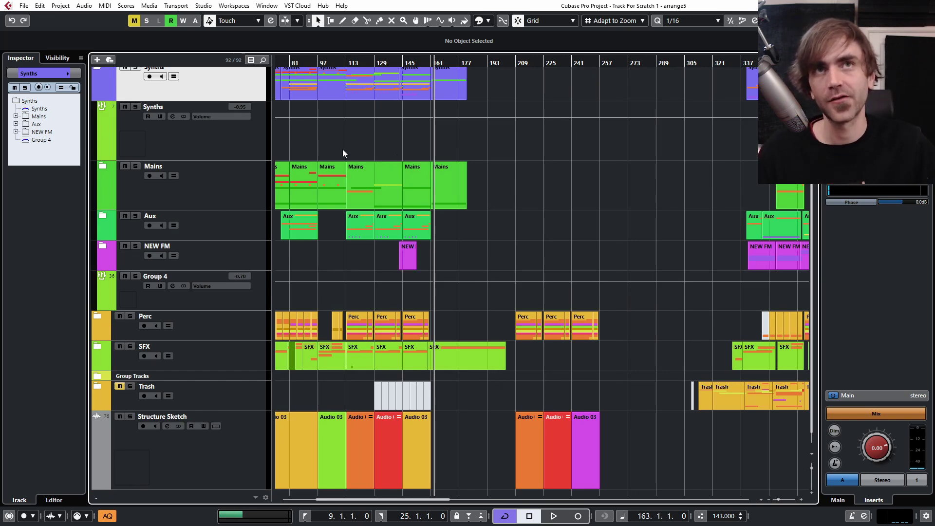
click(103, 166)
scroll(425, 301, down, 5)
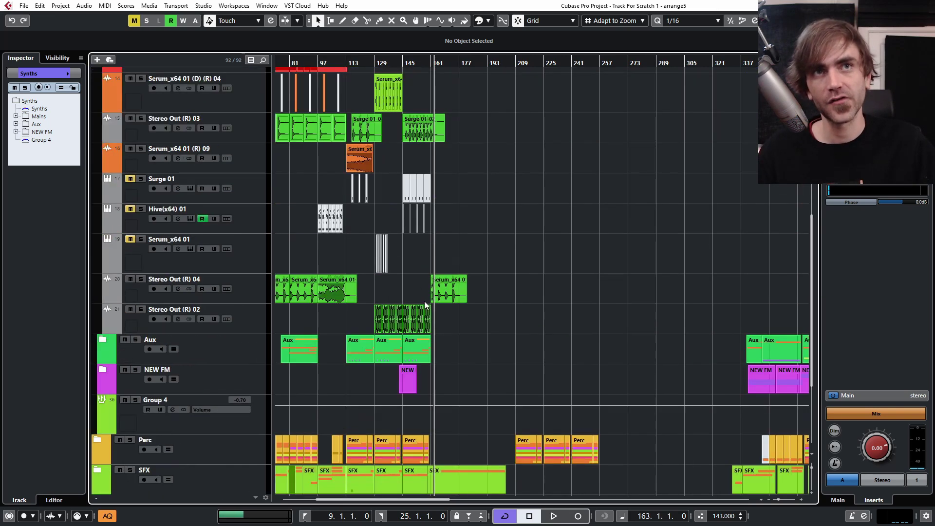
scroll(401, 294, up, 2)
- Solo Stereo Out (R) 02 and audition its repeated clips just before bar 145
click(392, 323)
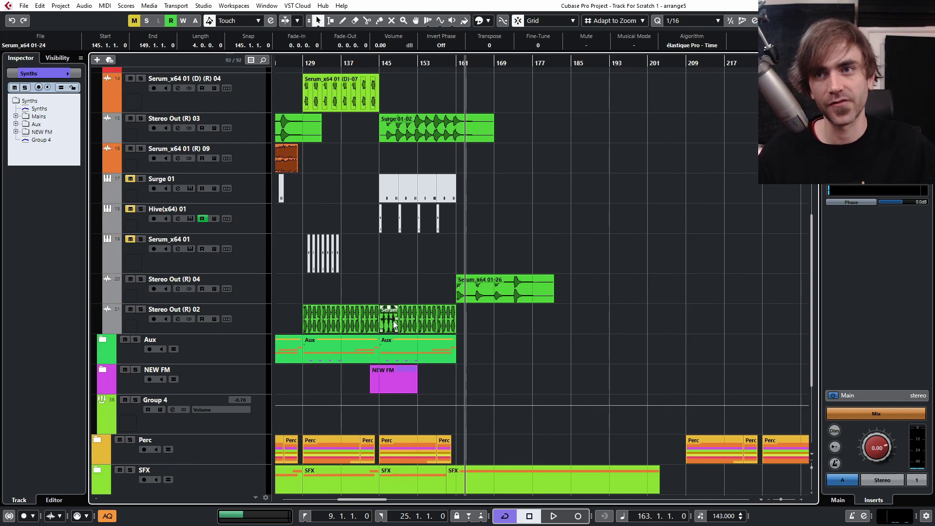
click(375, 62)
click(141, 309)
key(space)
key(space)
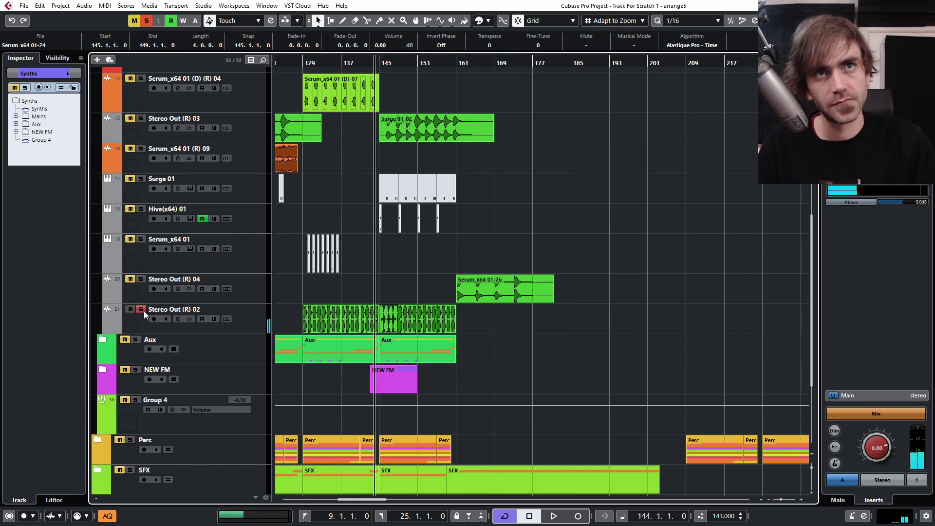
- Audition Stereo Out (R) 04 in solo from about bar 103, and play the unsoloed mix around bar 129
scroll(387, 230, left, 5)
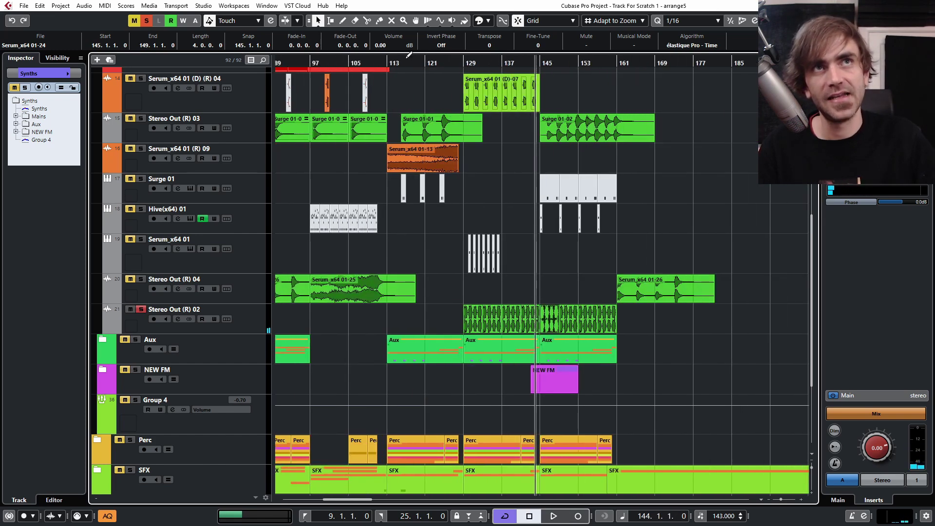
click(400, 64)
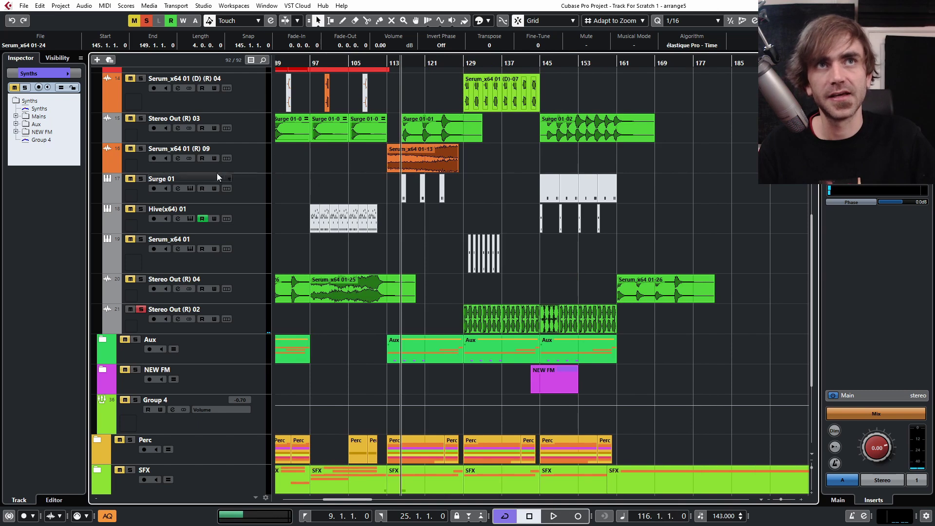
click(344, 62)
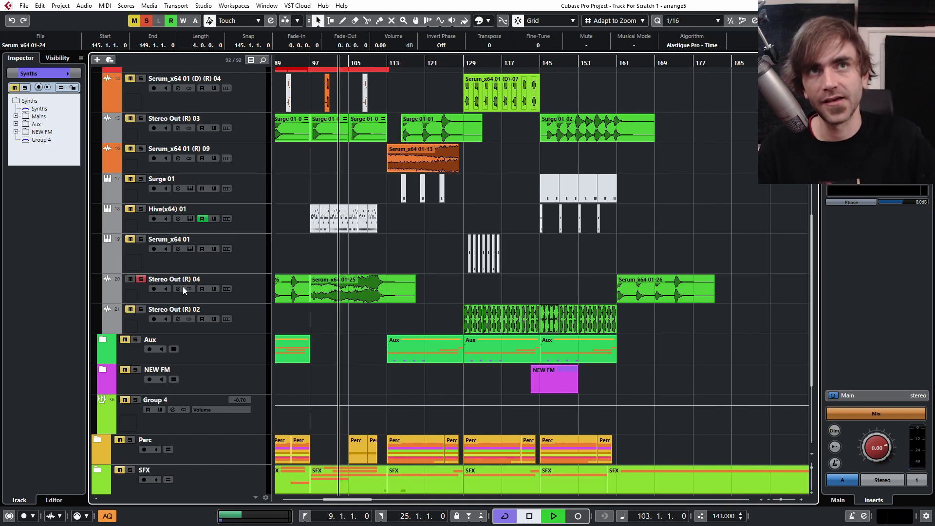
key(s)
click(567, 288)
click(464, 63)
key(space)
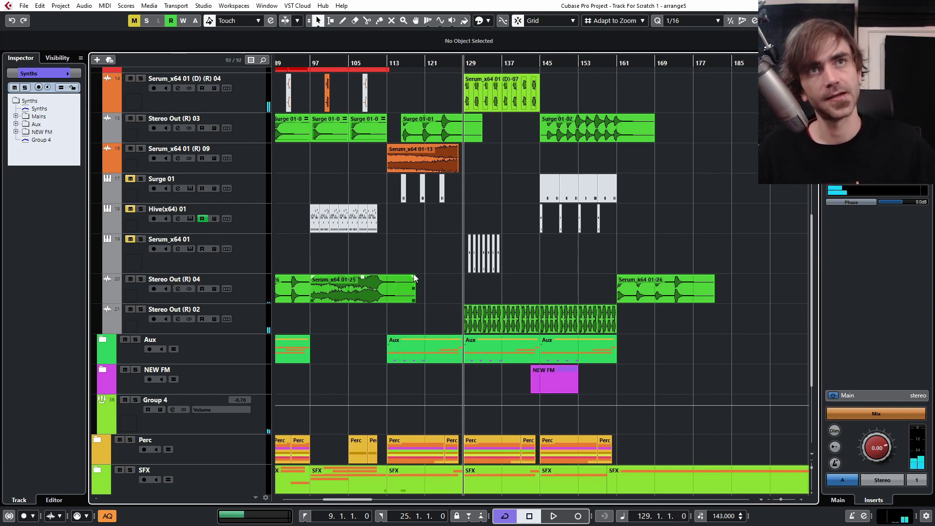
- Copy a two-bar MIDI clip from the Hive(x64) 01 track to the Serum_x64 01 track at bar 161
scroll(413, 276, down, 1)
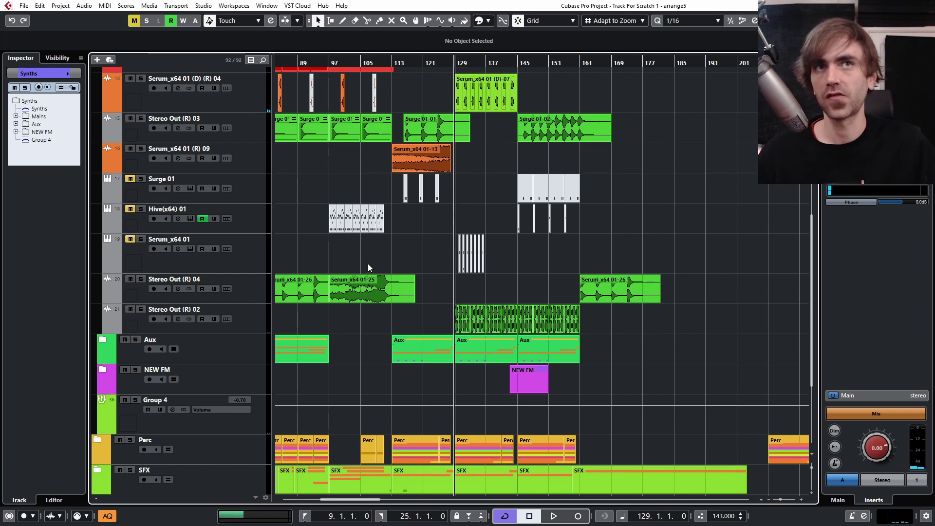
scroll(482, 254, up, 2)
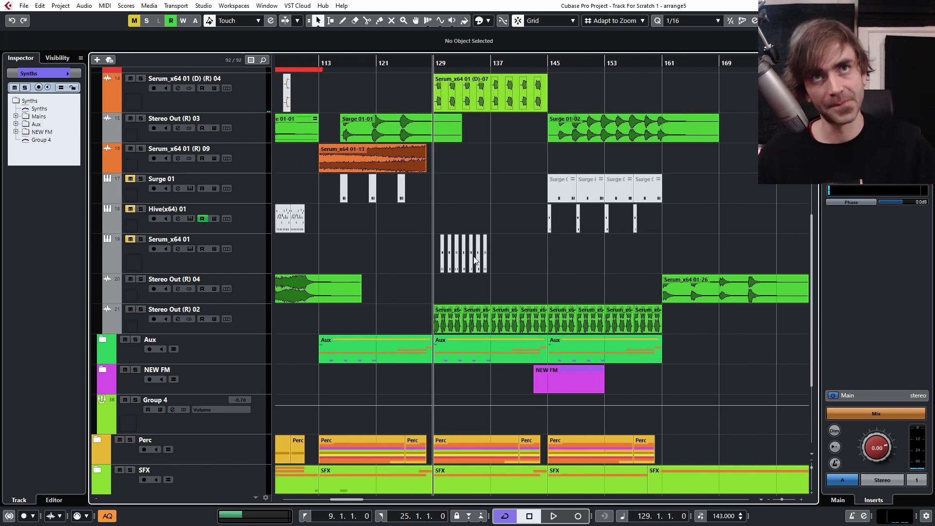
drag(280, 219, 700, 254)
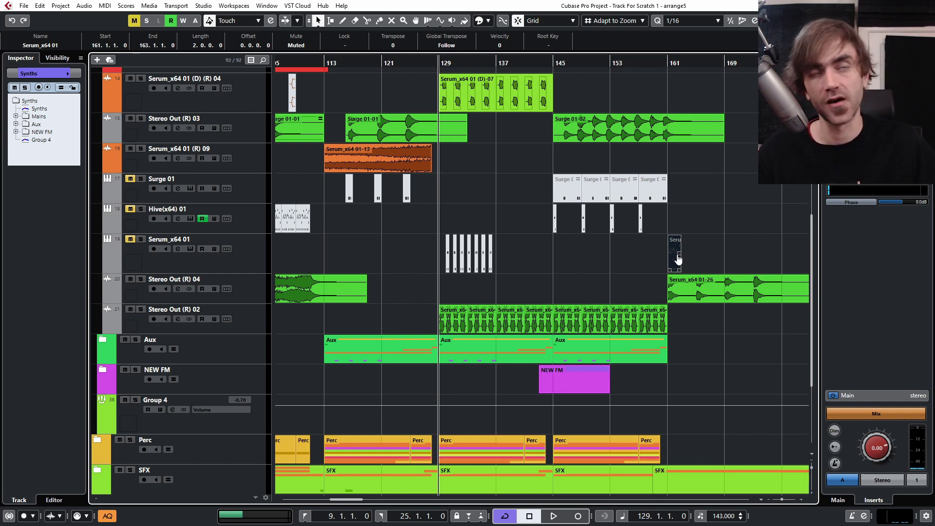
- Move the copied two-bar clip on the Serum_x64 01 track to bar 202
scroll(654, 256, up, 3)
scroll(653, 256, right, 2)
scroll(626, 216, down, 3)
scroll(639, 238, up, 7)
scroll(638, 238, down, 3)
scroll(641, 328, down, 5)
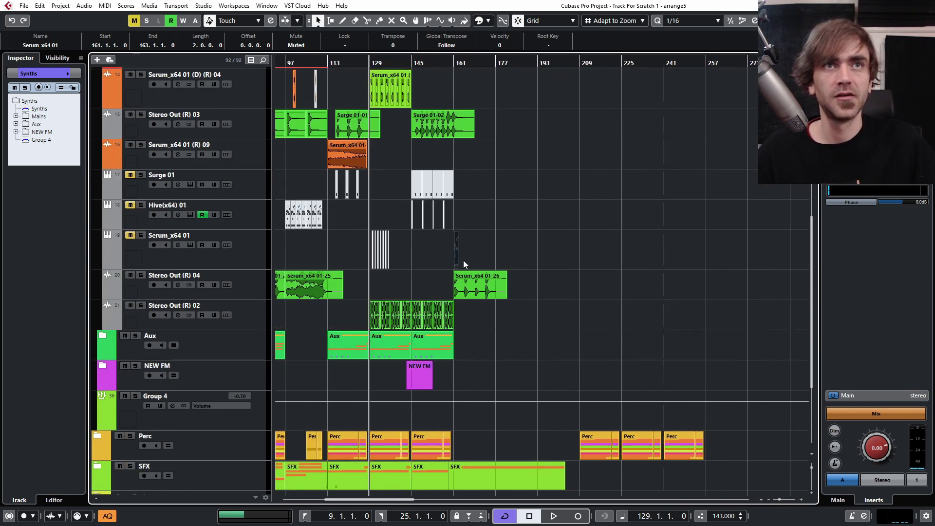
drag(454, 260, 563, 260)
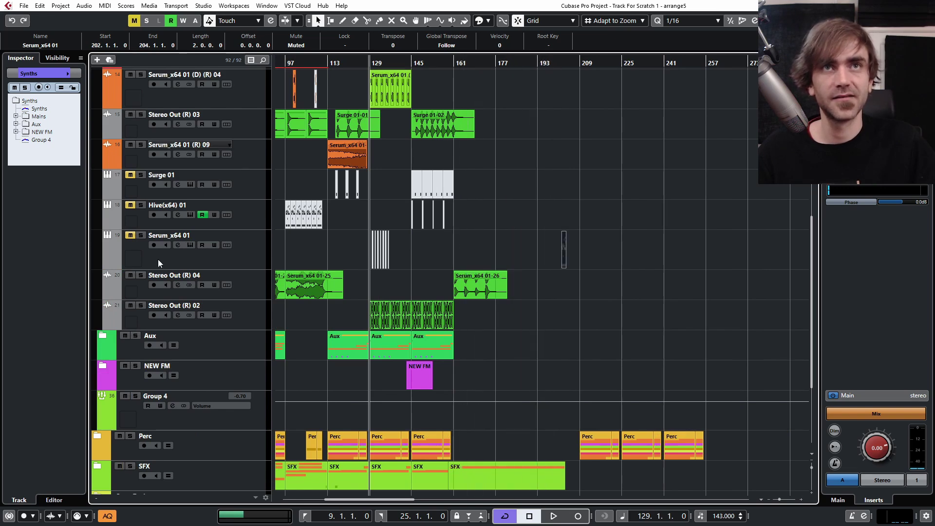
- Select the Serum_x64 01 track and move its copied two-bar clip to bar 241, at the start of the purple section
scroll(381, 264, left, 3)
scroll(560, 250, right, 6)
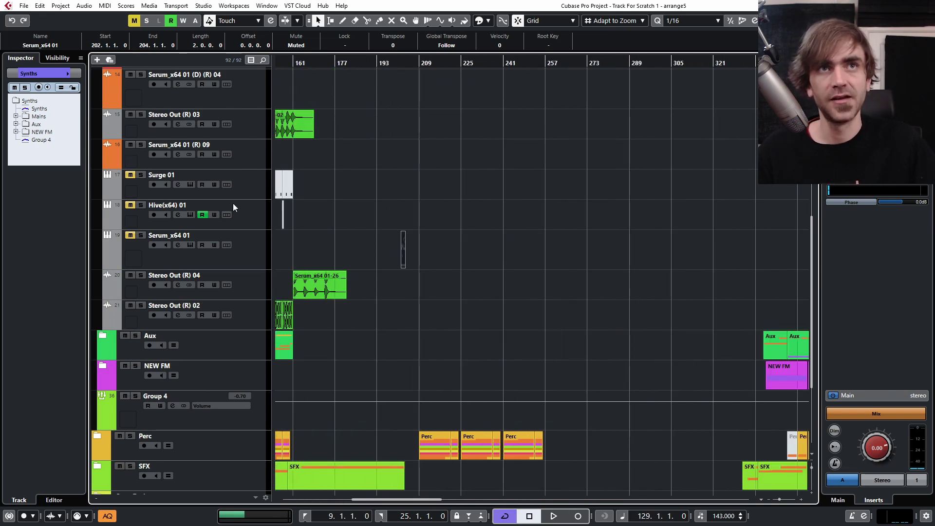
click(246, 257)
scroll(296, 285, up, 3)
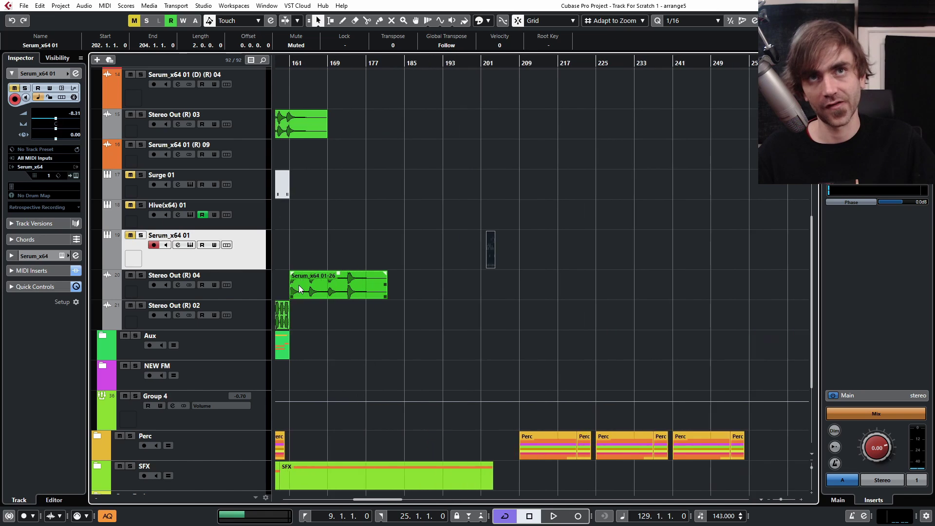
scroll(533, 295, down, 2)
scroll(422, 323, up, 3)
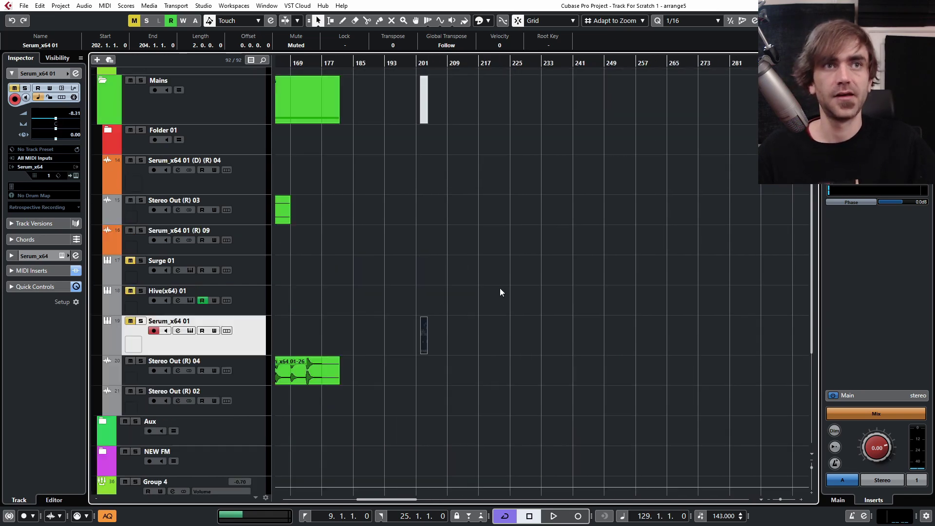
drag(424, 340, 578, 356)
scroll(580, 361, down, 4)
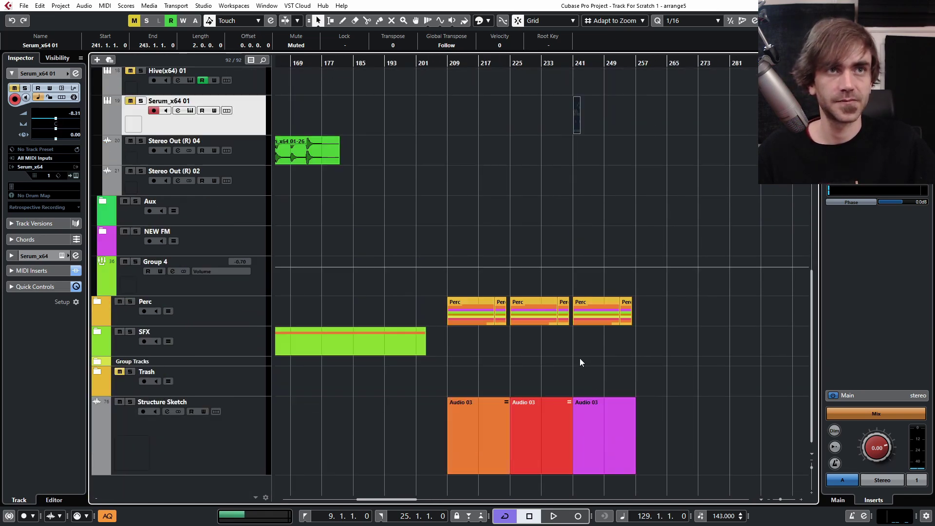
scroll(581, 231, up, 3)
scroll(604, 209, up, 3)
click(578, 297)
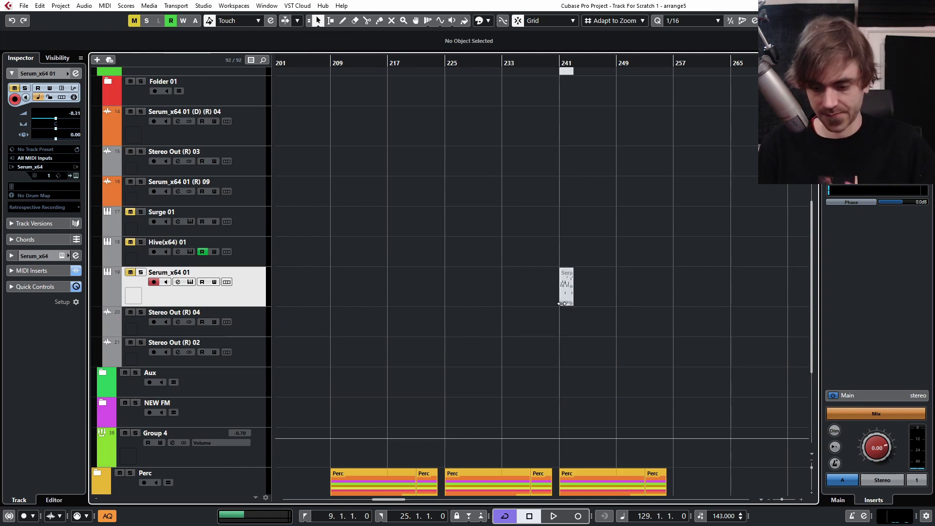
- Set the cycle range from bar 241 to bar 249, starting at the Serum_x64 01 clip
key(ctrl+z)
key(1)
click(631, 324)
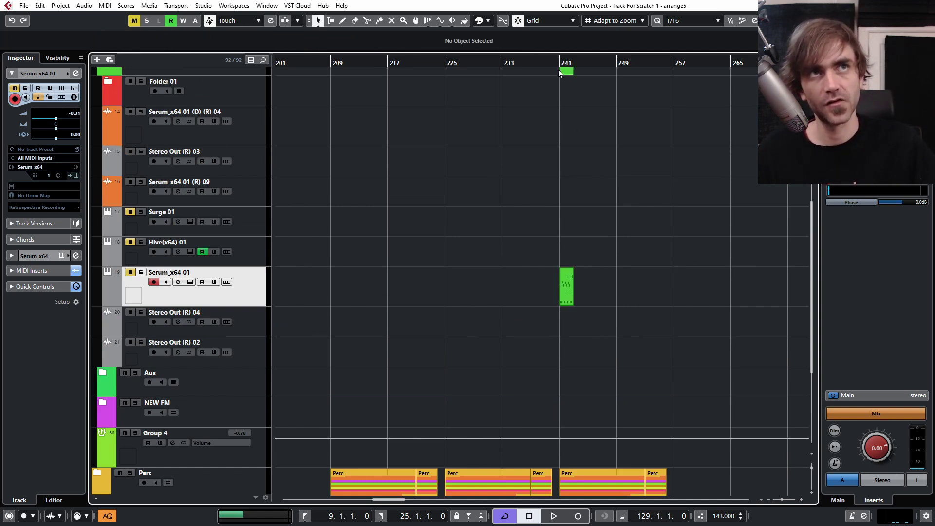
drag(559, 73, 556, 64)
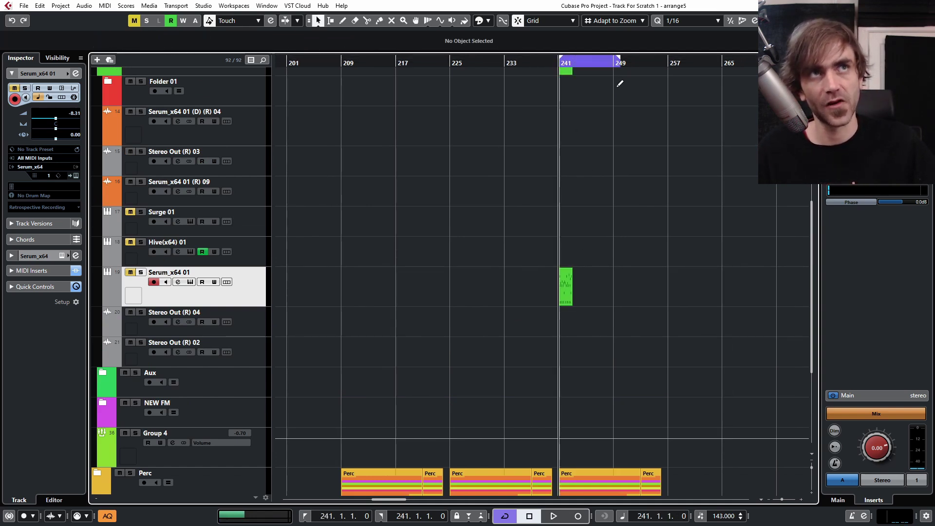
drag(615, 85, 621, 98)
- Repeat the two-bar Serum_x64 01 clip up to bar 249, unmute its track and play the loop
scroll(624, 195, up, 3)
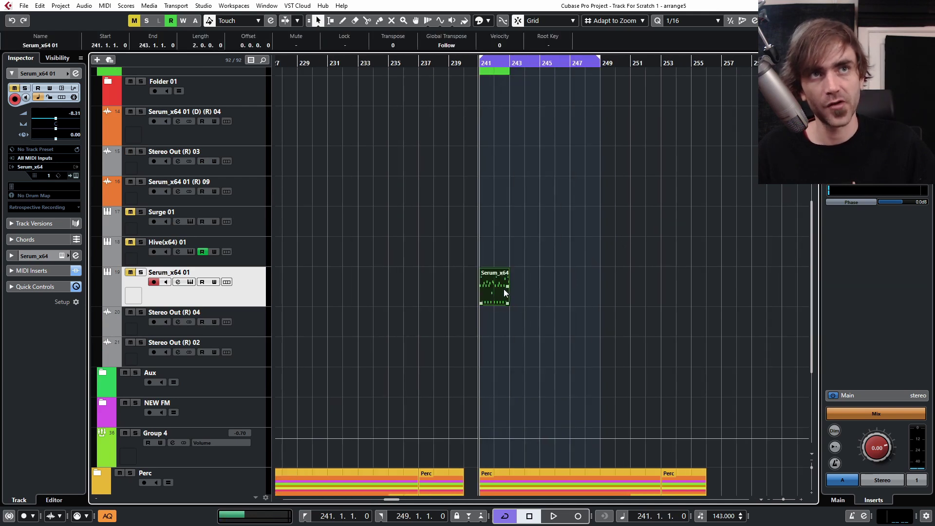
drag(506, 288, 591, 304)
click(627, 359)
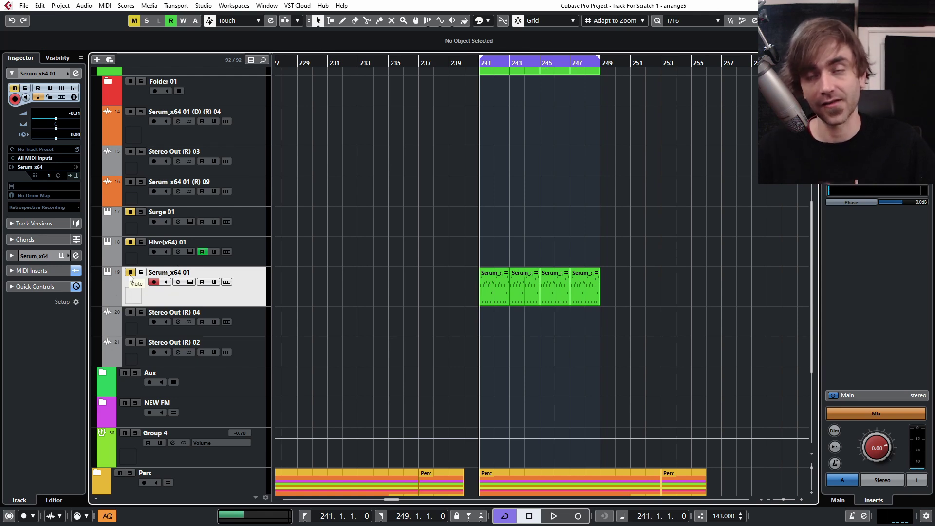
key(space)
- Open the first Serum_x64 01 clip's notes, select them all and close the note editor
double_click(496, 285)
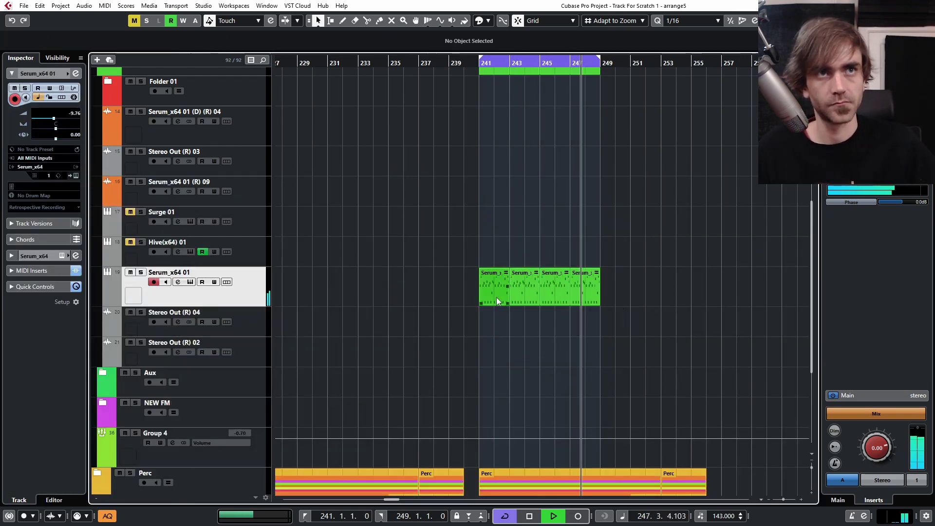
double_click(495, 285)
key(ctrl+a)
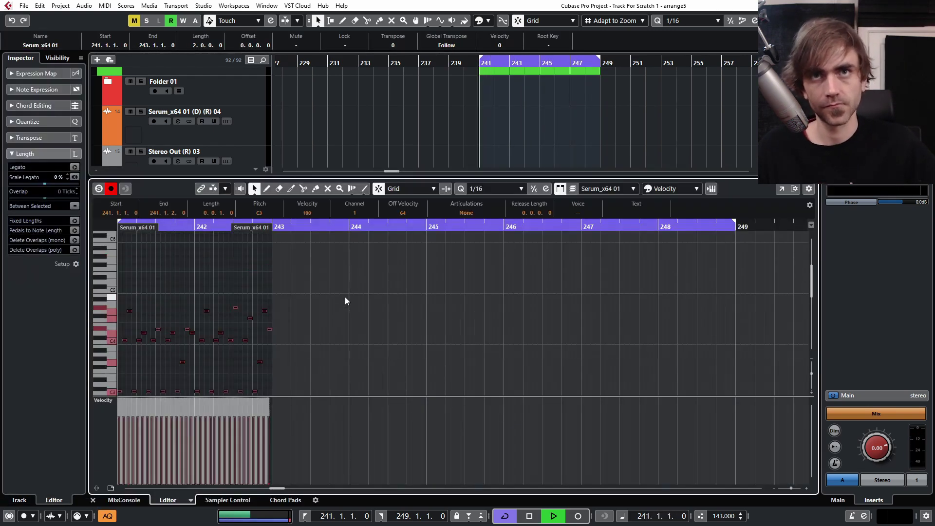
click(92, 499)
- Play the loop from bar 241 and examine the Serum_x64 01 part in the arrangement
click(482, 321)
scroll(508, 311, left, 3)
scroll(507, 308, down, 3)
scroll(516, 244, left, 3)
scroll(489, 280, down, 3)
scroll(461, 318, right, 3)
drag(511, 322, 674, 321)
scroll(674, 321, up, 5)
scroll(355, 334, right, 3)
drag(426, 322, 447, 322)
key(space)
key(space)
click(141, 312)
click(141, 312)
scroll(471, 300, up, 3)
key(space)
key(space)
mouse_move(361, 301)
mouse_down()
mouse_move(374, 301)
mouse_move(361, 301)
mouse_up()
key(space)
key(space)
- Open the first Serum_x64 01 clip for note editing and mute its C3 note at 241.1.4
click(469, 328)
key(shift+m)
scroll(434, 321, down, 4)
scroll(433, 321, up, 4)
scroll(418, 195, down, 5)
scroll(419, 193, up, 5)
double_click(418, 163)
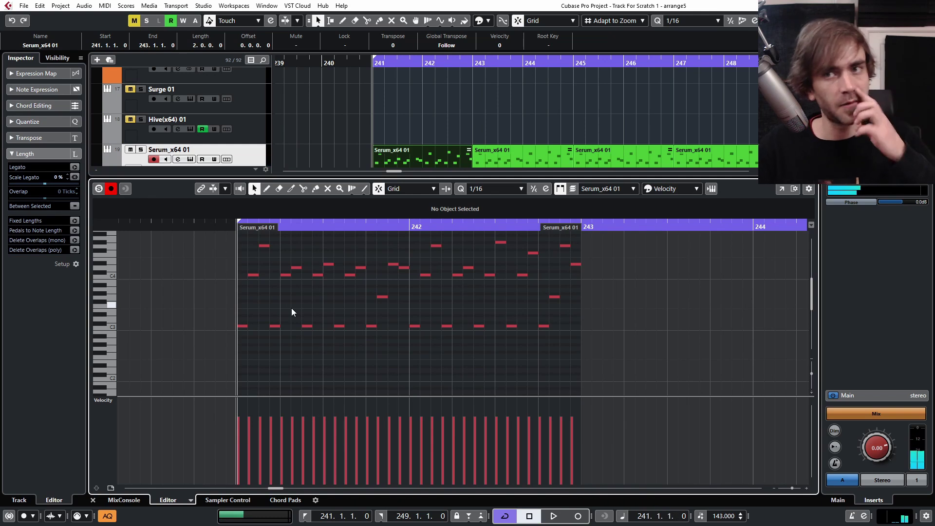
scroll(291, 307, up, 2)
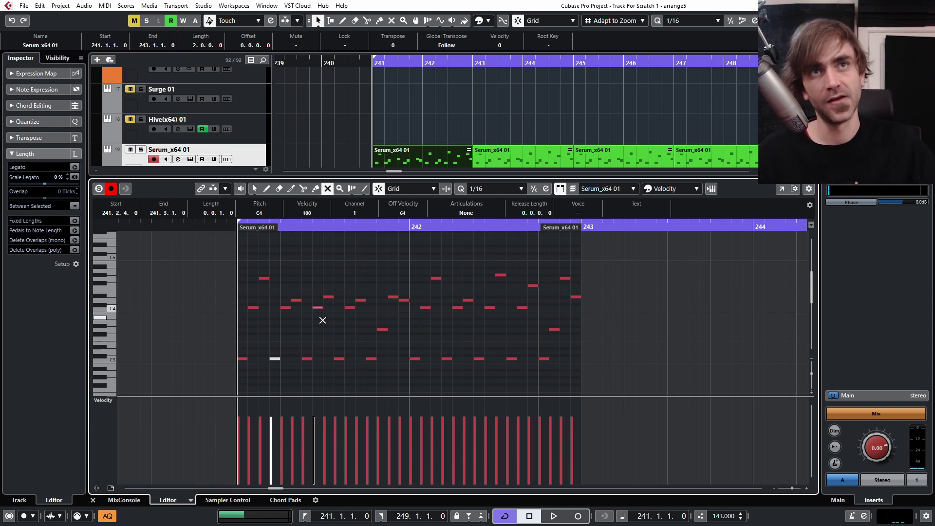
- Keep the C4 note at 241.2.4 unmuted and mute the C3 notes at 241.2.3 and 241.4.1 during playback
click(349, 331)
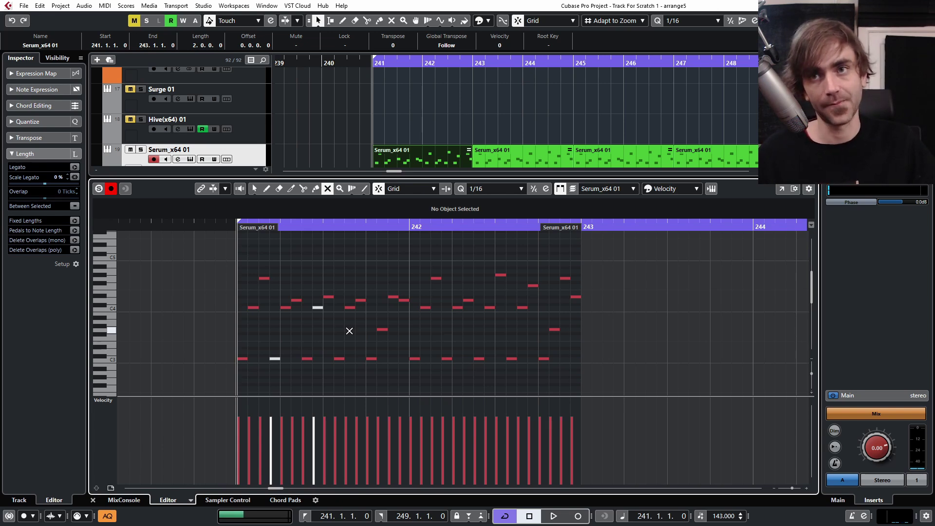
click(318, 307)
click(307, 358)
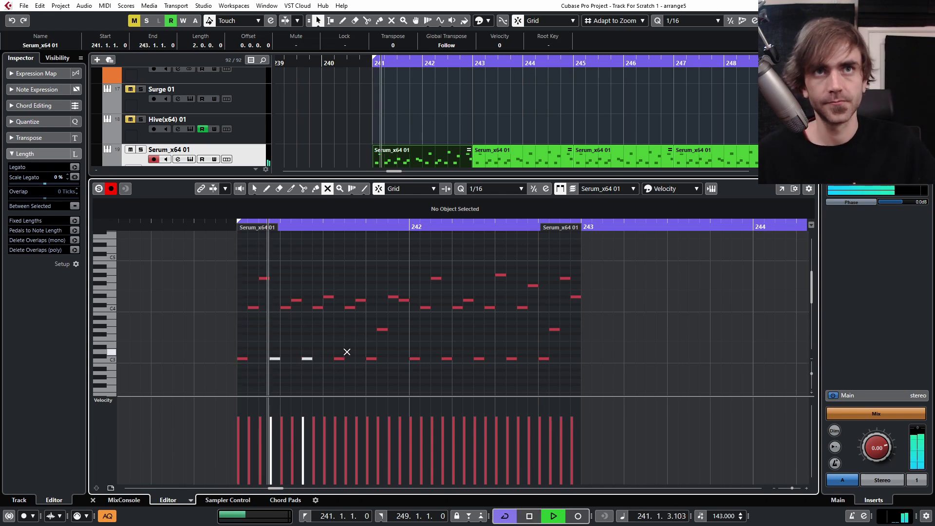
click(371, 359)
click(434, 335)
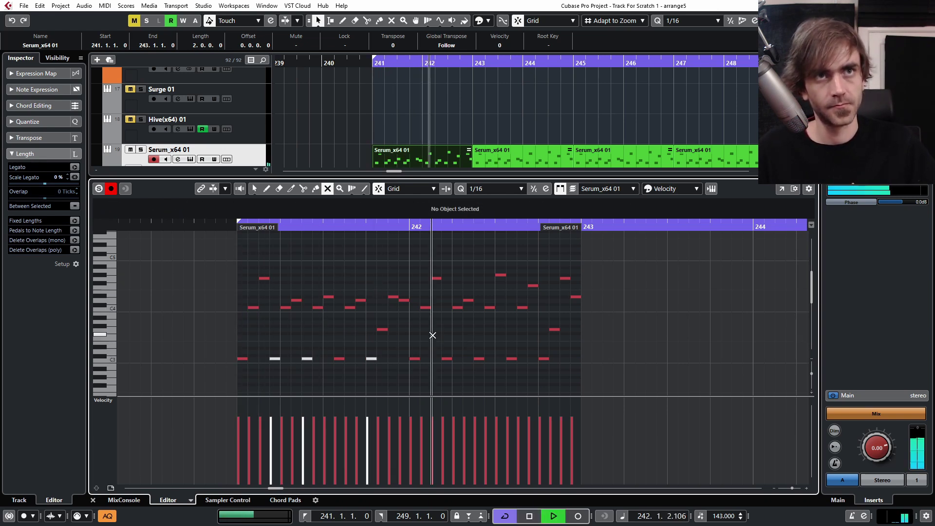
- Mute the C3 notes at 242.1.4 and 242.3.2 in the second bar of the clip
click(446, 359)
click(489, 307)
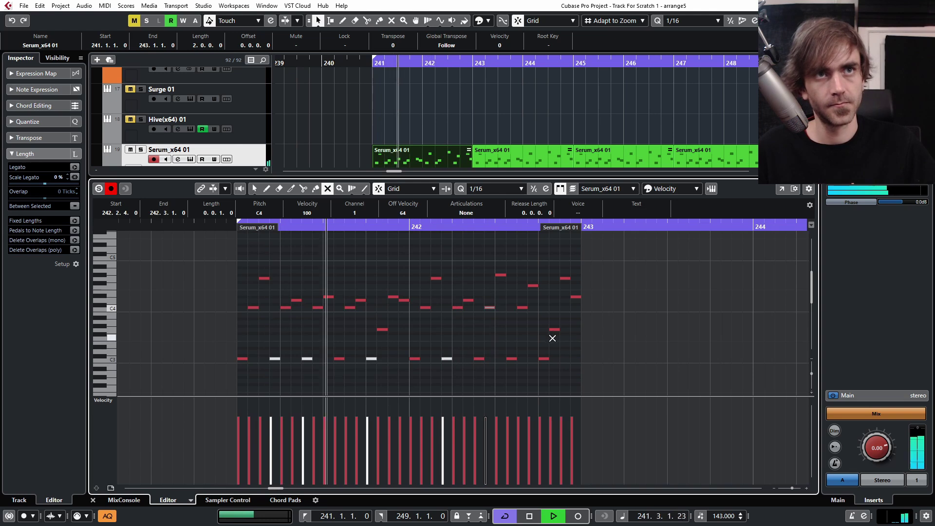
click(500, 275)
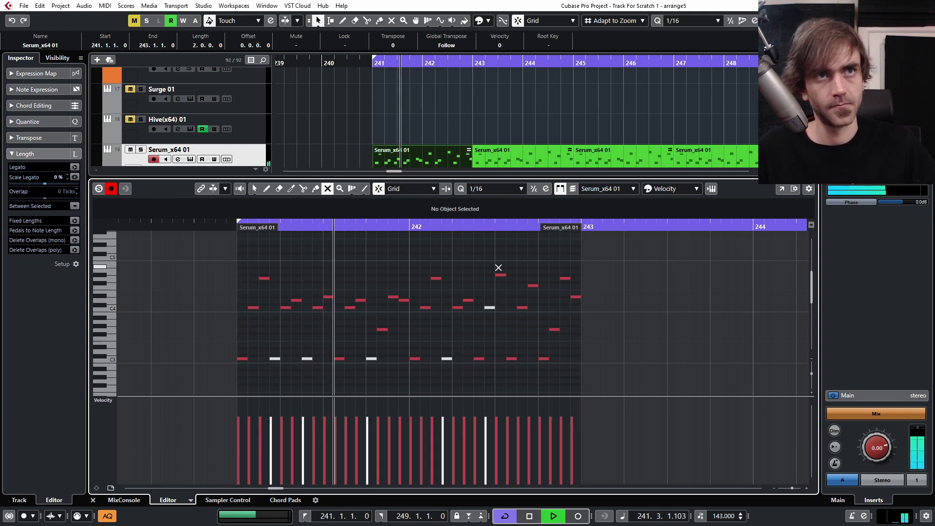
click(507, 302)
click(501, 275)
drag(490, 301, 507, 377)
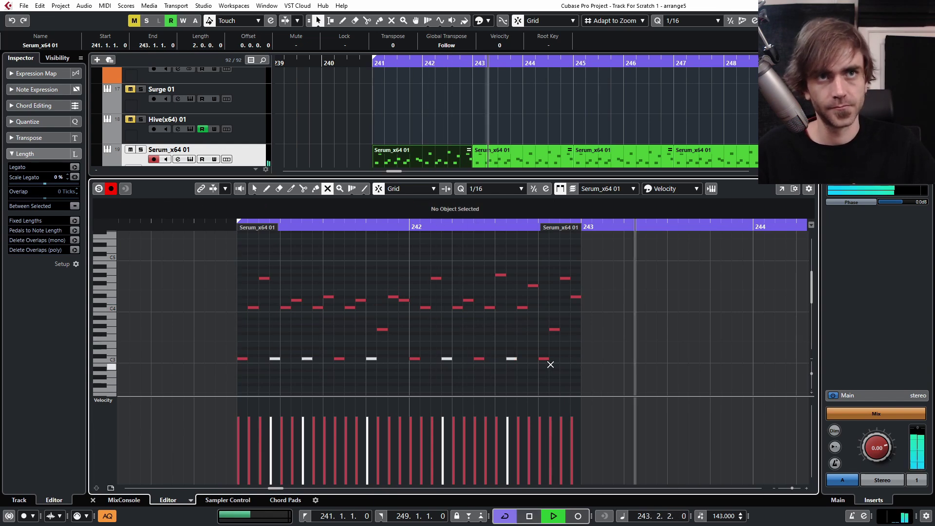
- Close the note editor and copy a four-bar audio clip on the Stereo Out (R) 08 track to bar 244
key(ctrl+alt+e)
scroll(432, 223, up, 6)
key(g)
key(g)
key(g)
scroll(457, 229, left, 4)
scroll(458, 229, left, 8)
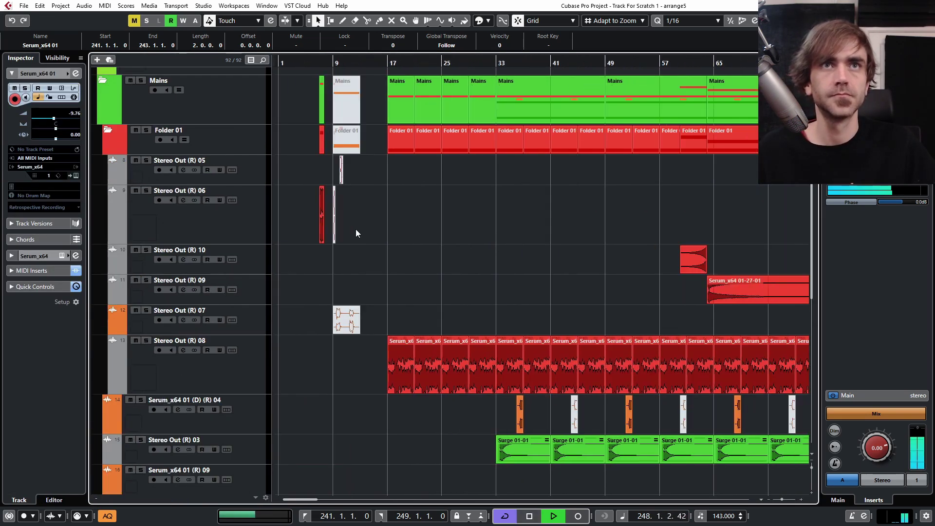
scroll(342, 183, up, 7)
scroll(562, 212, left, 1)
scroll(402, 230, down, 10)
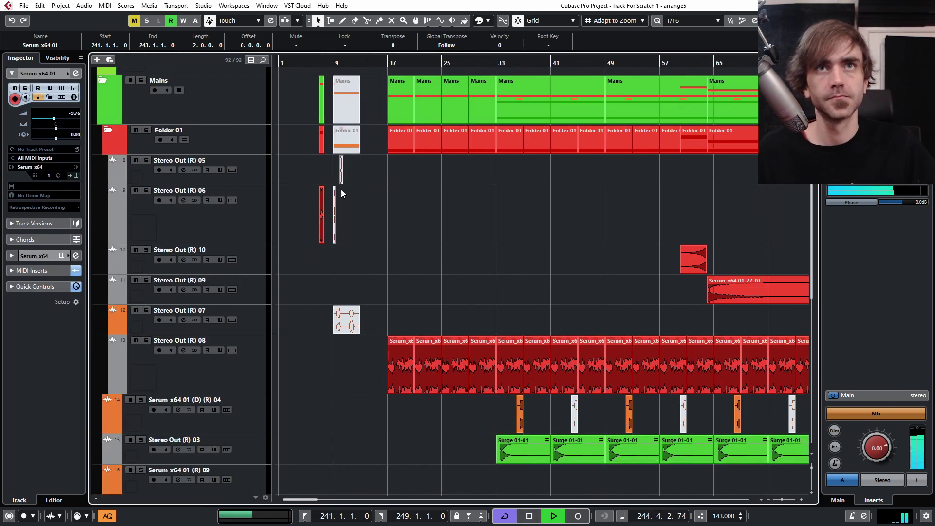
scroll(685, 305, down, 6)
scroll(491, 308, up, 3)
scroll(354, 223, down, 4)
drag(354, 212, 628, 217)
scroll(629, 218, up, 8)
- Duplicate the Stereo Out (R) 08 track and bypass Snap Heap, Crystallizer and LFOTool on the duplicate
right_click(214, 201)
click(213, 199)
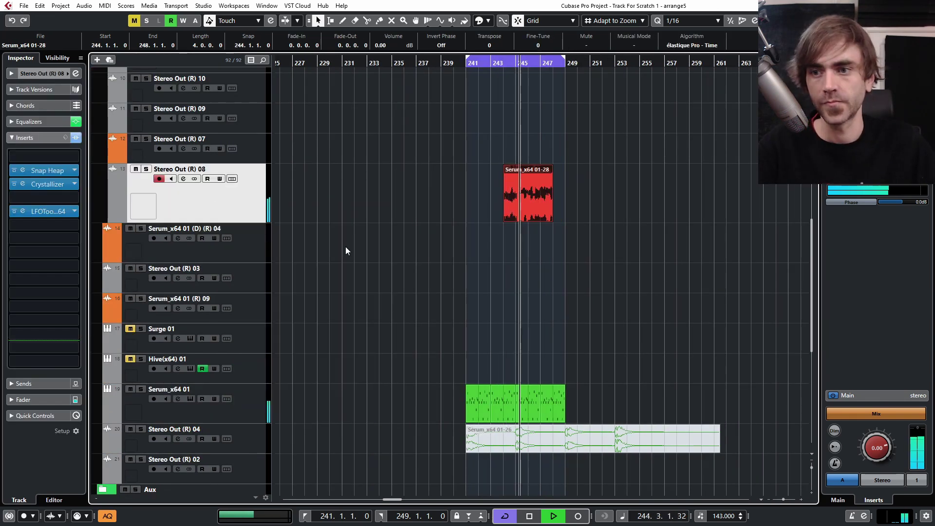
key(ctrl+d)
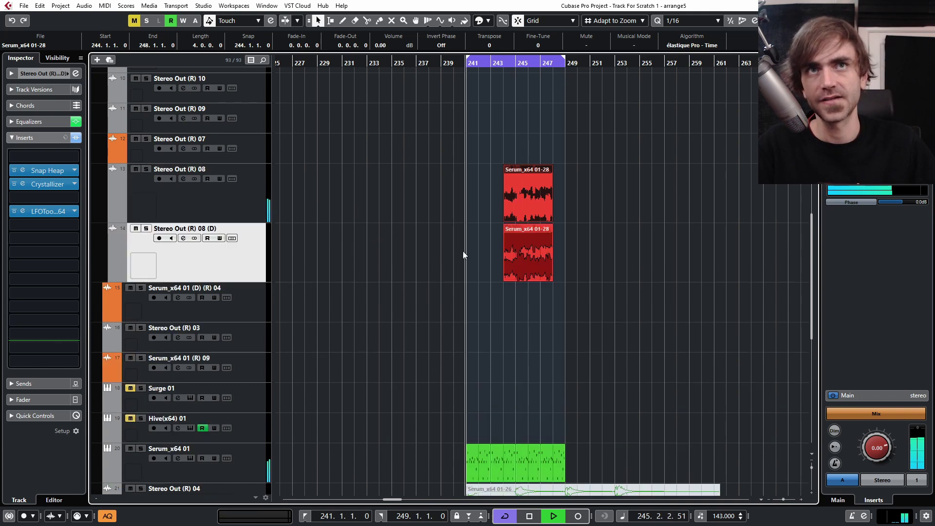
key(space)
click(14, 170)
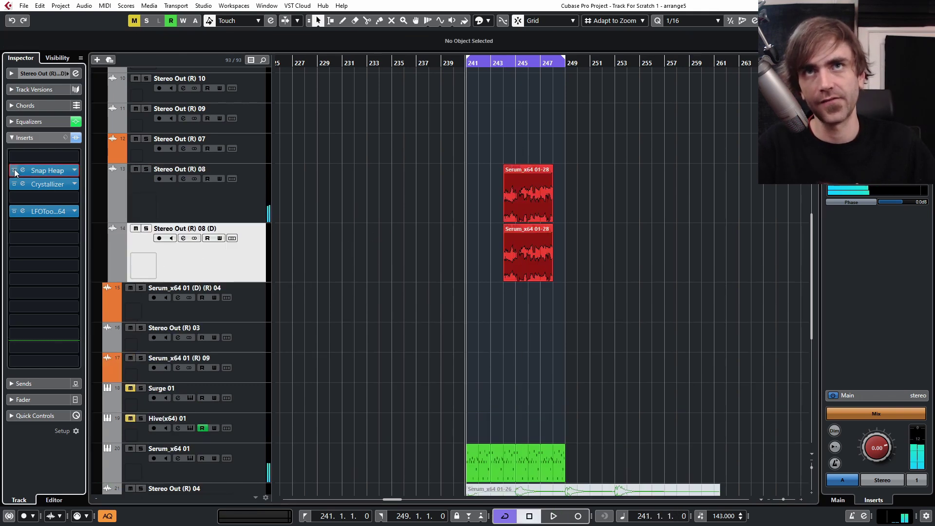
click(15, 211)
- Move the duplicate track's clip to bar 241 and delete the clip at bar 244 on the original Stereo Out (R) 08
click(497, 348)
drag(547, 263, 497, 267)
drag(469, 194, 541, 202)
key(Delete)
drag(474, 267, 486, 268)
scroll(463, 290, up, 6)
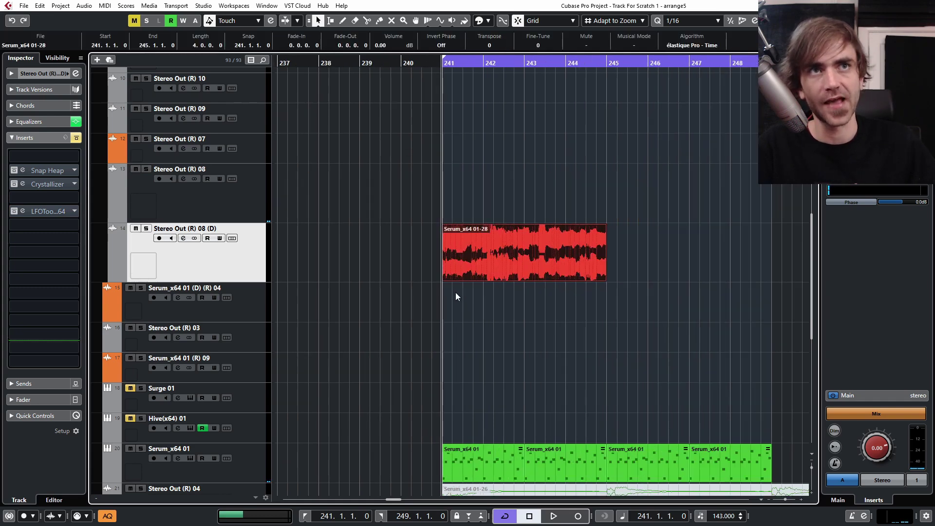
- Audition the Stereo Out (R) 08 (D) clip in solo from bar 241
scroll(445, 291, up, 3)
scroll(176, 288, down, 1)
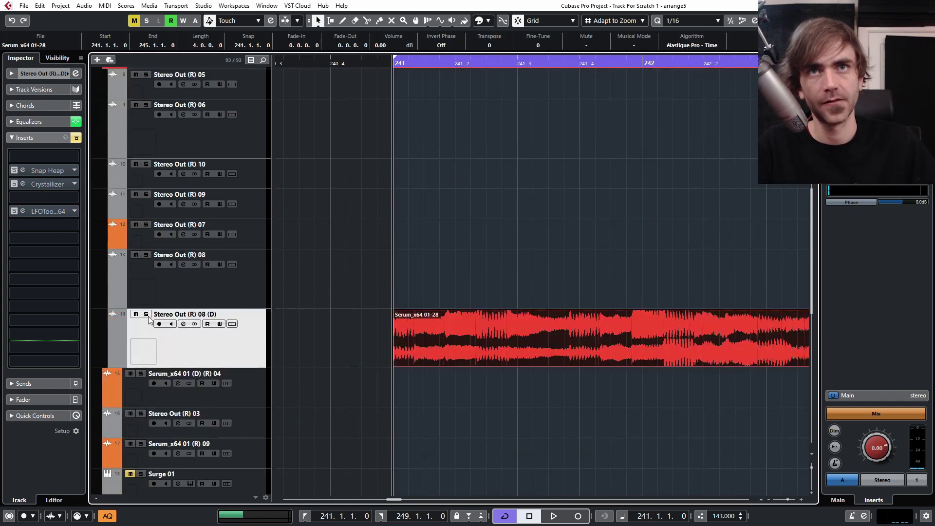
scroll(460, 268, down, 3)
scroll(505, 240, up, 3)
scroll(550, 256, right, 2)
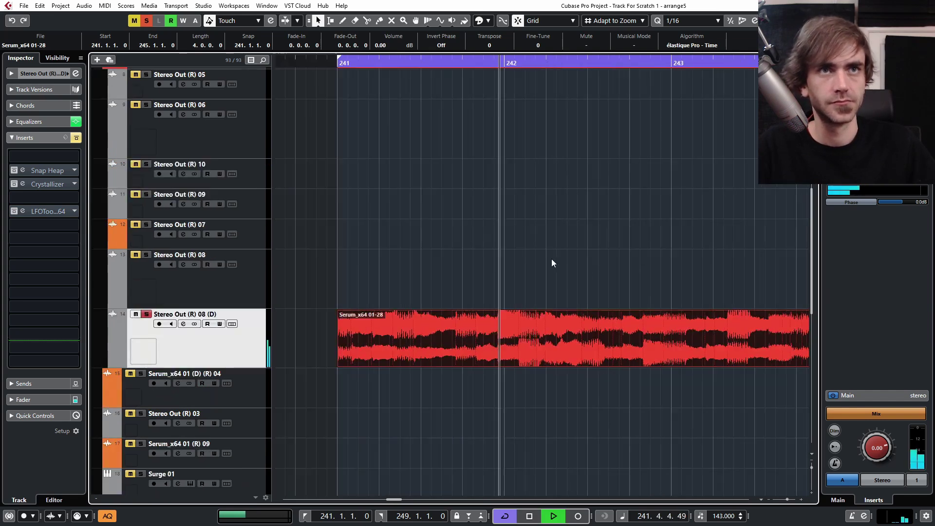
scroll(539, 379, down, 3)
- Split the Stereo Out (R) 08 (D) clip to isolate a two-sixteenth slice at 241.2.3, removing the audio around it up to bar 243
key(ctrl+Down)
key(space)
key(space)
key(3)
click(544, 378)
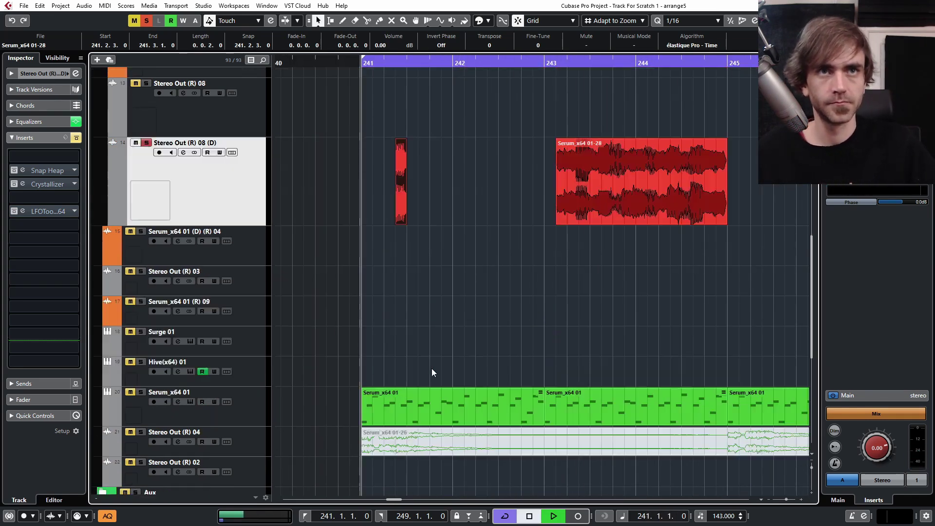
scroll(429, 292, up, 3)
scroll(425, 245, up, 2)
key(space)
key(space)
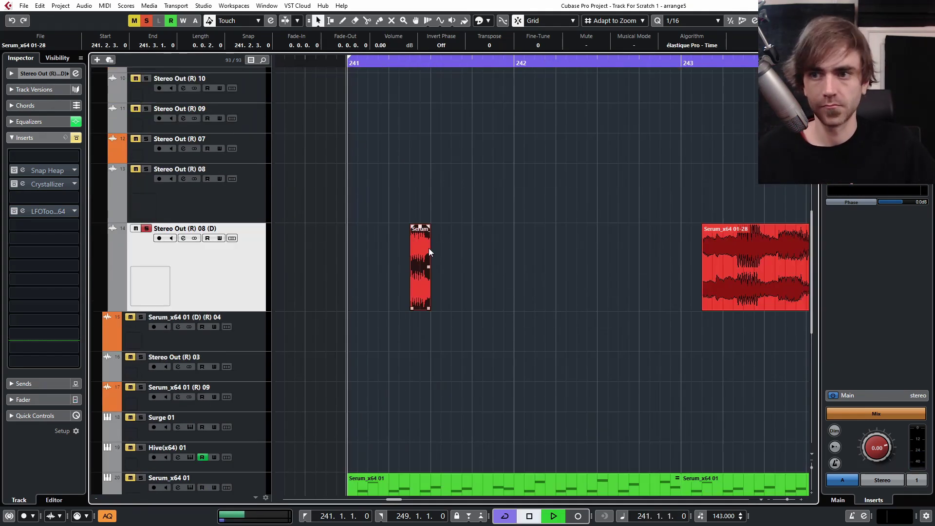
scroll(429, 263, down, 2)
scroll(428, 204, up, 2)
- Shorten the slice to one sixteenth and place it at 241.1.4, 241.2.3 and 241.4.1 on Stereo Out (R) 08 (D)
drag(419, 186, 374, 186)
key(space)
key(space)
key(space)
key(space)
drag(383, 223, 501, 209)
key(space)
key(space)
- Delete the leftover audio after bar 243 on the Stereo Out (R) 08 (D) track
scroll(492, 209, down, 3)
click(703, 222)
key(Delete)
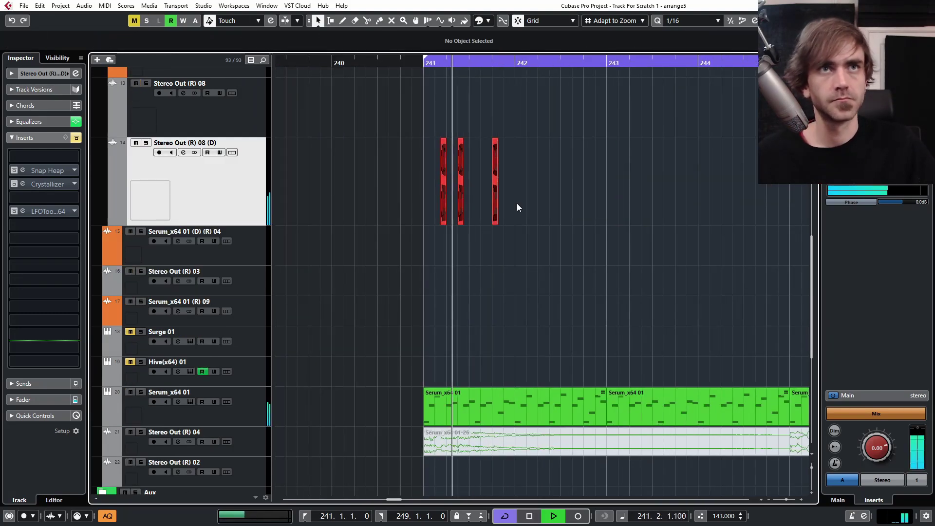
- Raise the pre gain slightly in the channel settings of Stereo Out (R) 08 (D) while checking playback
click(184, 153)
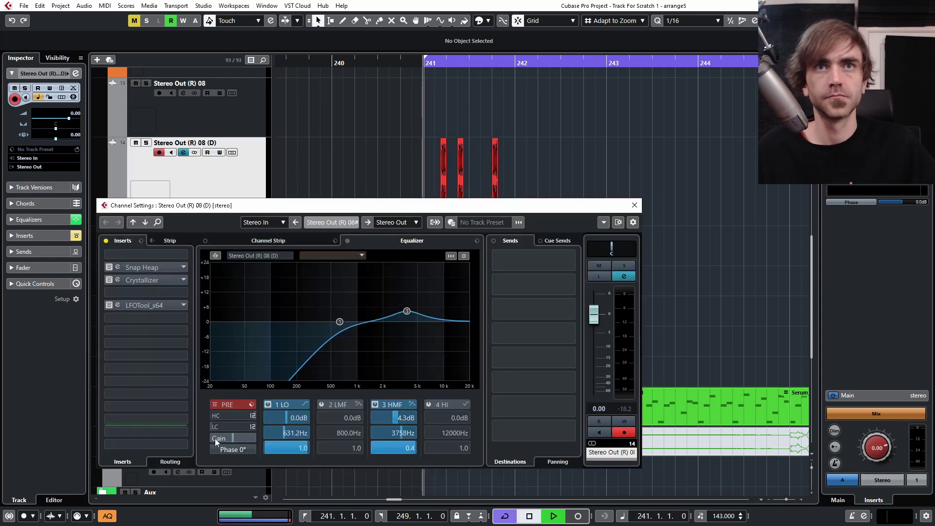
drag(235, 438, 244, 439)
key(space)
key(space)
click(642, 206)
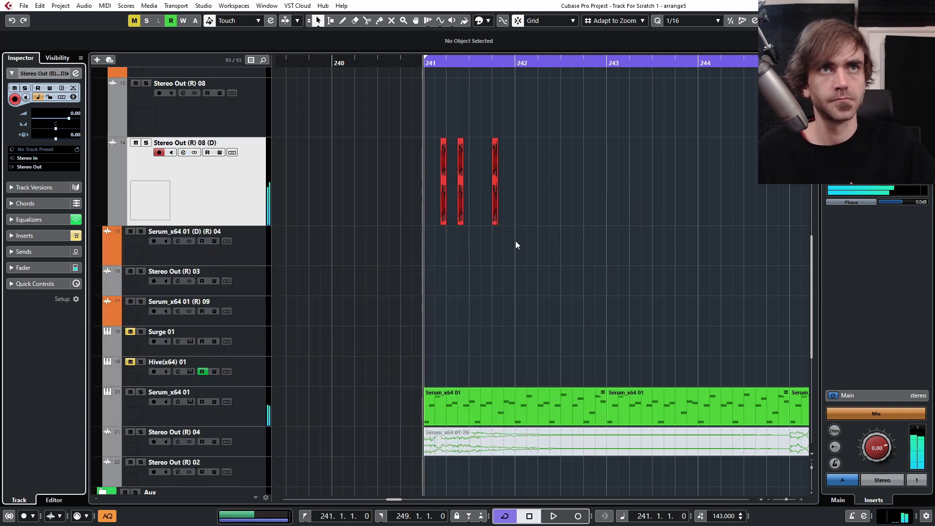
- Copy the one-sixteenth slice to 242.1.4 and 242.3.2 on the Stereo Out (R) 08 (D) track
scroll(493, 265, up, 8)
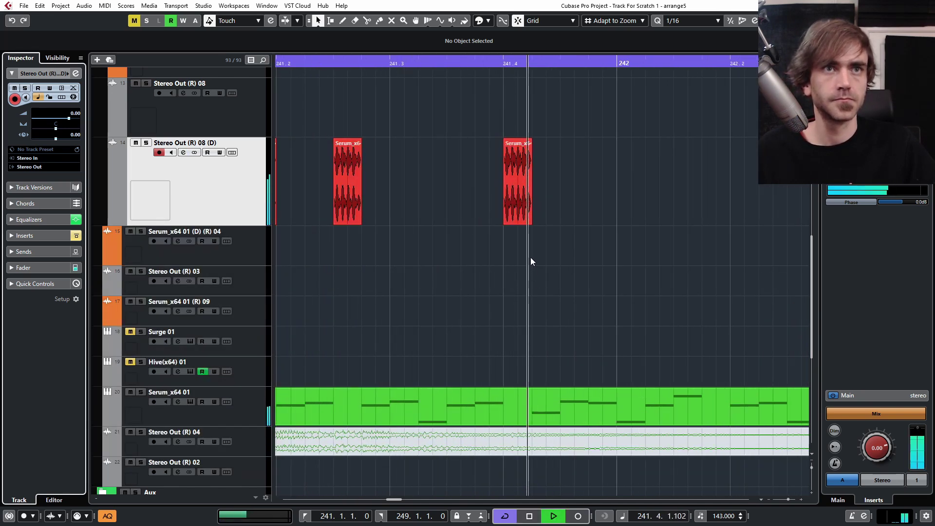
scroll(530, 251, down, 2)
scroll(536, 221, down, 1)
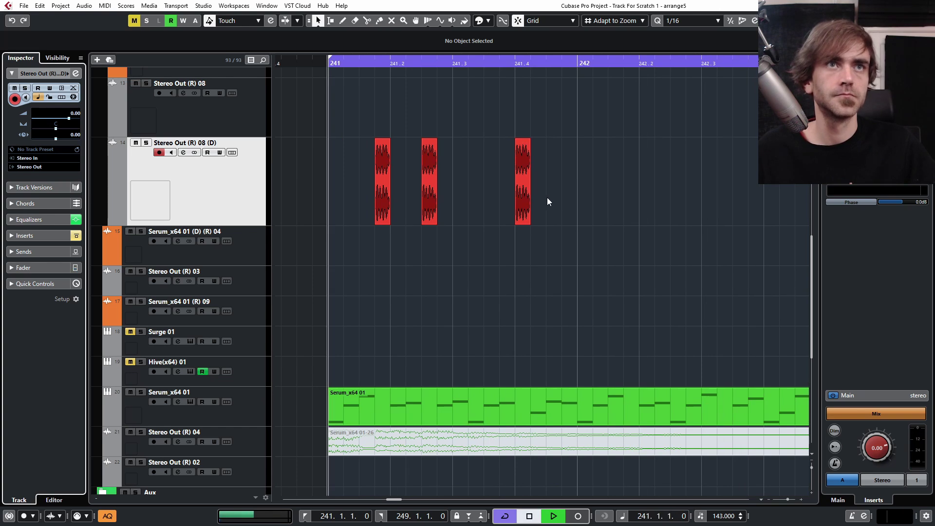
drag(522, 203, 728, 217)
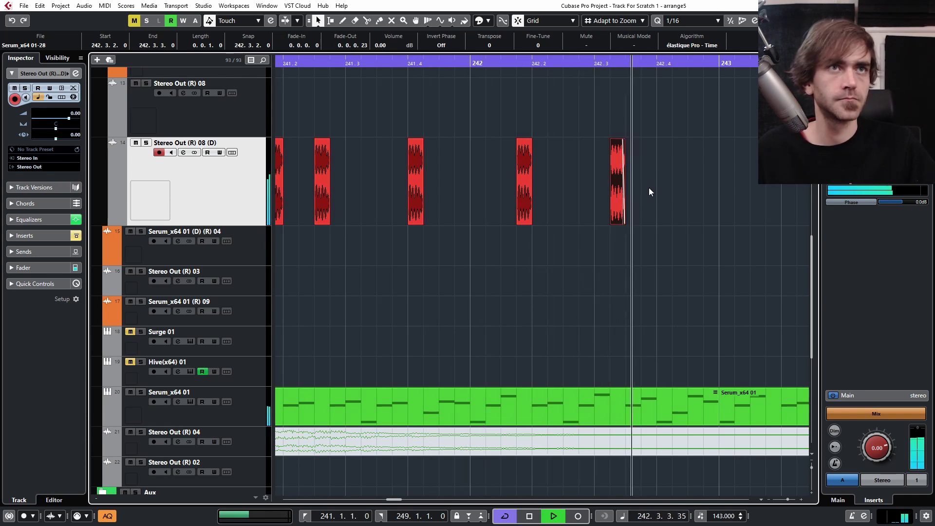
- Play the loop from bar 241 to check the five slices against the Serum_x64 01 part
key(space)
scroll(635, 195, down, 2)
key(space)
scroll(499, 259, up, 3)
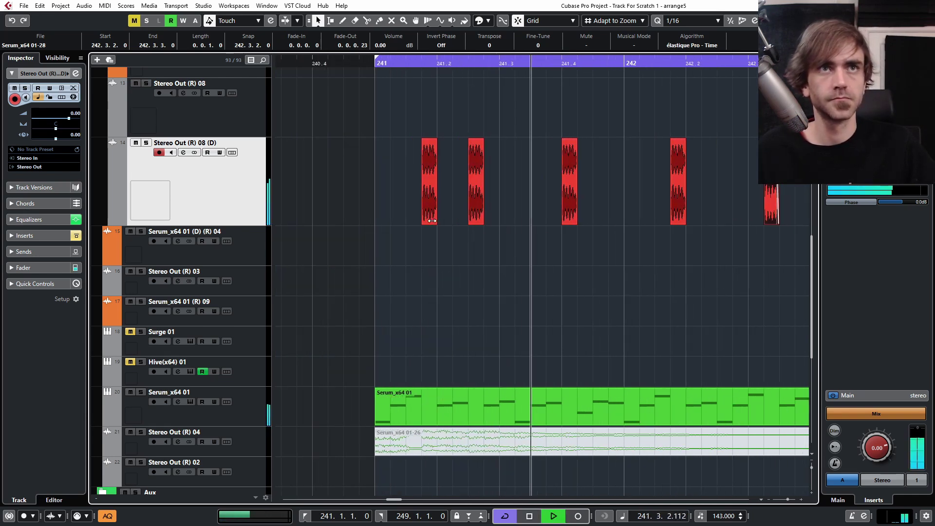
scroll(446, 225, down, 3)
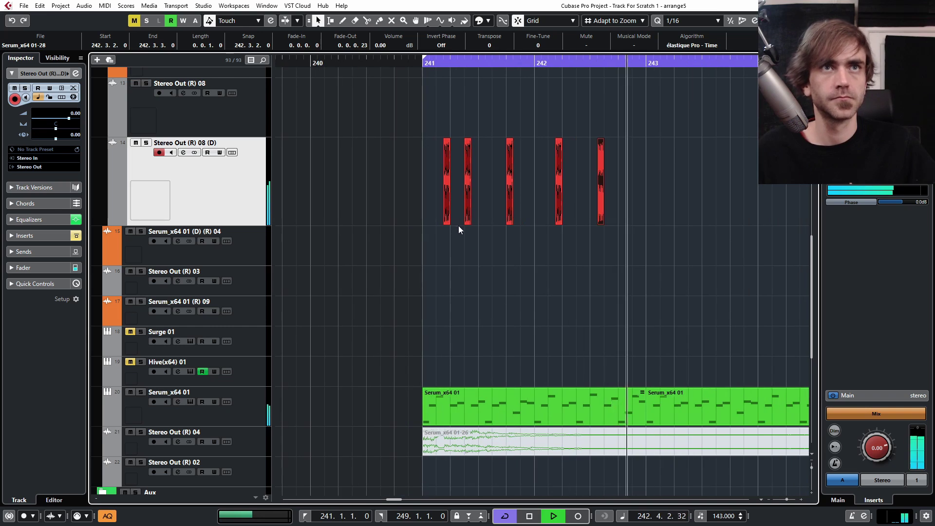
key(space)
key(space)
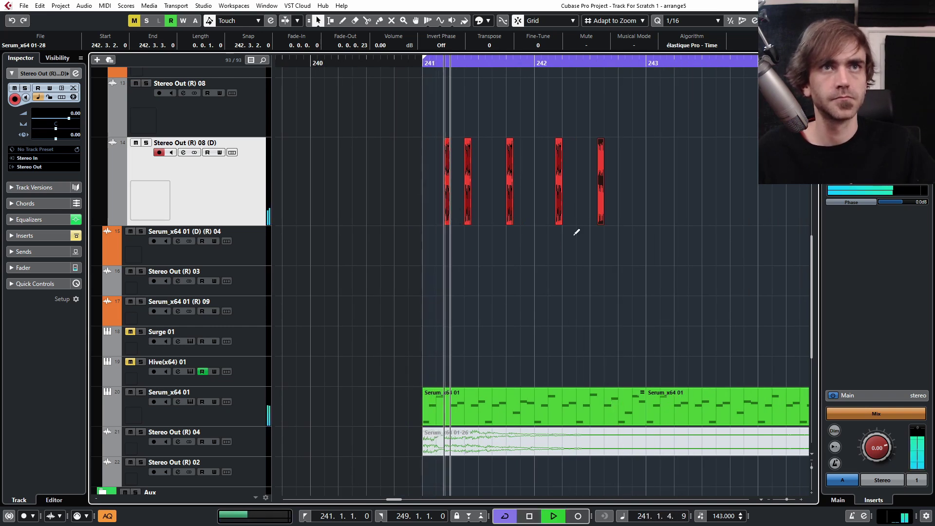
drag(601, 212, 648, 235)
scroll(647, 235, right, 3)
drag(487, 219, 532, 184)
key(ctrl+z)
key(ctrl+z)
- Rearrange the short audio slices on the Stereo Out (R) 08 (D) track from bar 241
scroll(538, 214, up, 3)
scroll(539, 234, down, 3)
scroll(562, 370, up, 4)
scroll(591, 397, down, 2)
drag(591, 394, 403, 397)
scroll(527, 406, left, 3)
scroll(528, 406, right, 3)
drag(536, 380, 616, 376)
scroll(628, 370, up, 3)
- Split the audio on the Stereo Out (R) 08 (D) track further and delete an unwanted piece
key(space)
key(space)
alt+click(439, 362)
key(space)
alt+click(482, 387)
alt+click(502, 384)
click(456, 376)
key(Delete)
- Place a two-sixteenth slice at 241.2.3 on the Stereo Out (R) 08 (D) track and play the loop
key(space)
key(g)
key(space)
click(313, 63)
key(space)
drag(540, 384, 359, 377)
key(space)
key(space)
key(h)
key(h)
scroll(442, 234, down, 4)
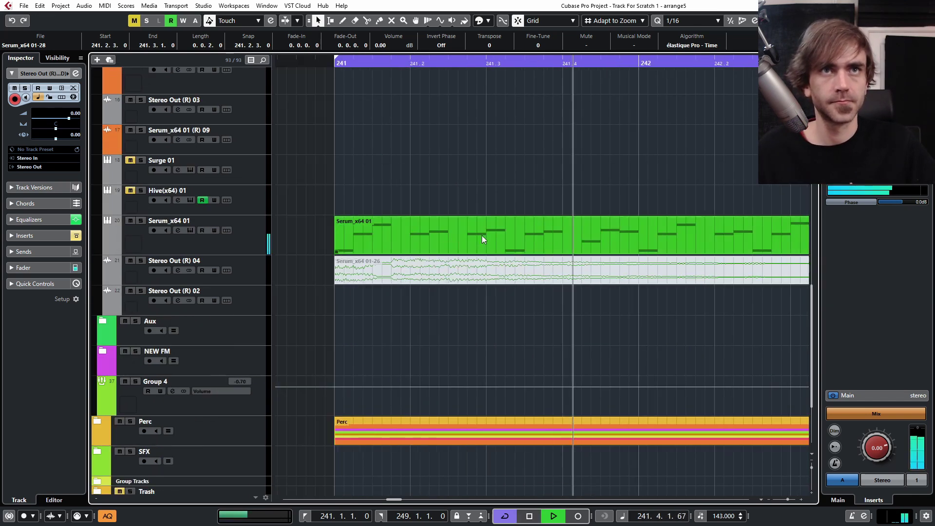
- Remove an unwanted piece on the Stereo Out (R) 08 (D) track, reposition a slice near 241.4, and check it in playback
scroll(442, 234, up, 2)
key(g)
key(Right)
key(Delete)
key(space)
key(space)
drag(714, 208, 444, 222)
click(598, 222)
key(space)
key(space)
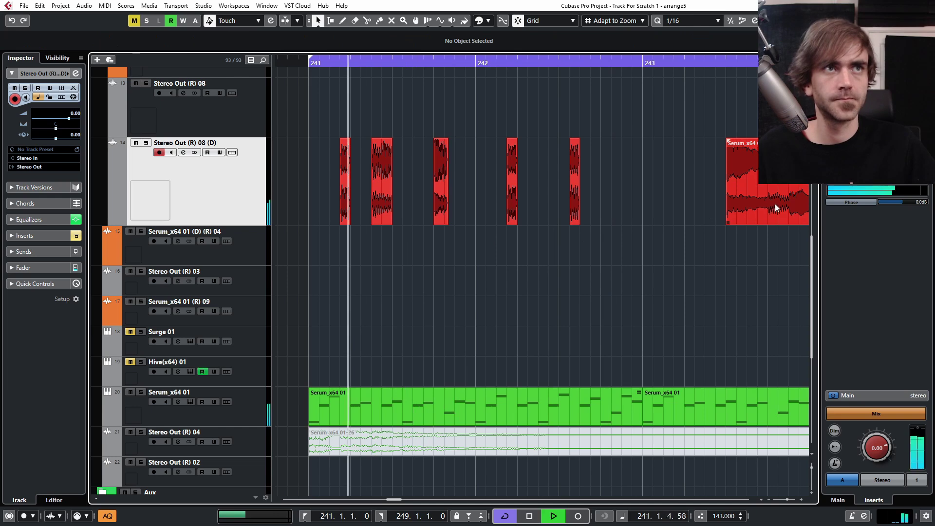
- Cut another short slice from the remaining Stereo Out (R) 08 (D) audio into bar 242 and delete the leftover audio
key(g)
alt+click(660, 214)
alt+click(671, 214)
drag(665, 209, 540, 209)
key(space)
key(space)
drag(699, 211, 563, 211)
key(Delete)
- Play the loop from bar 241 repeatedly to check the slices against the Serum_x64 01 part
drag(704, 285, 620, 212)
key(h)
key(space)
key(space)
key(space)
key(space)
key(space)
key(space)
key(space)
key(space)
- Copy existing slices into the remaining gaps of bar 242 on the Stereo Out (R) 08 (D) track and play them
alt+drag(489, 212, 592, 213)
key(g)
key(space)
key(space)
alt+drag(512, 204, 640, 205)
key(space)
key(space)
key(g)
- Combine all the slices in bars 241 and 242 on the Stereo Out (R) 08 (D) track into one part
drag(637, 240, 414, 191)
right_click(469, 214)
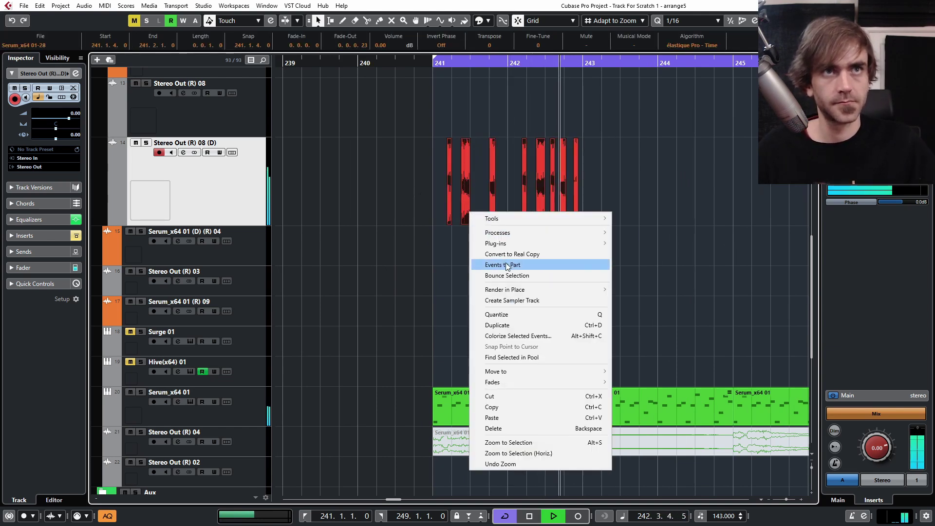
click(541, 265)
key(g)
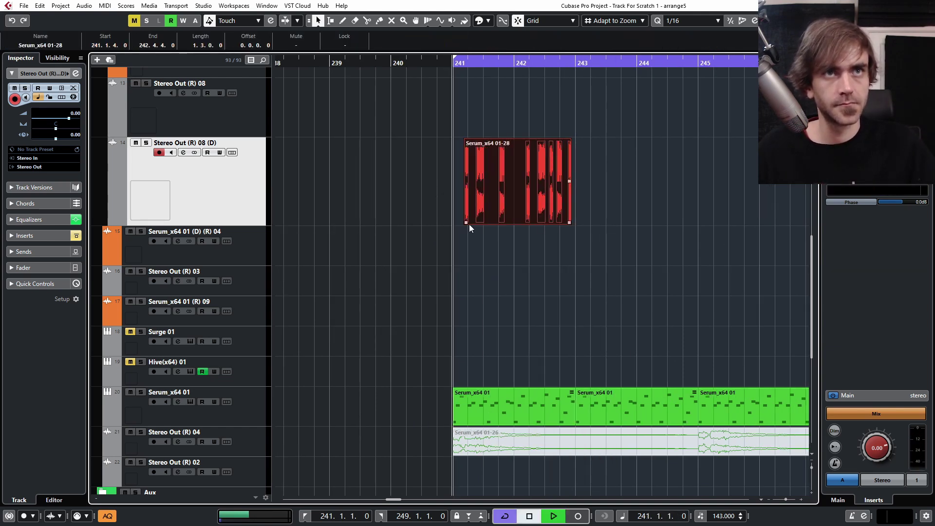
- Stretch the slice part to start at bar 241 and span two bars, and repeat it up to bar 249
drag(466, 223, 453, 224)
key(g)
drag(526, 222, 524, 186)
drag(527, 187, 707, 194)
key(Delete)
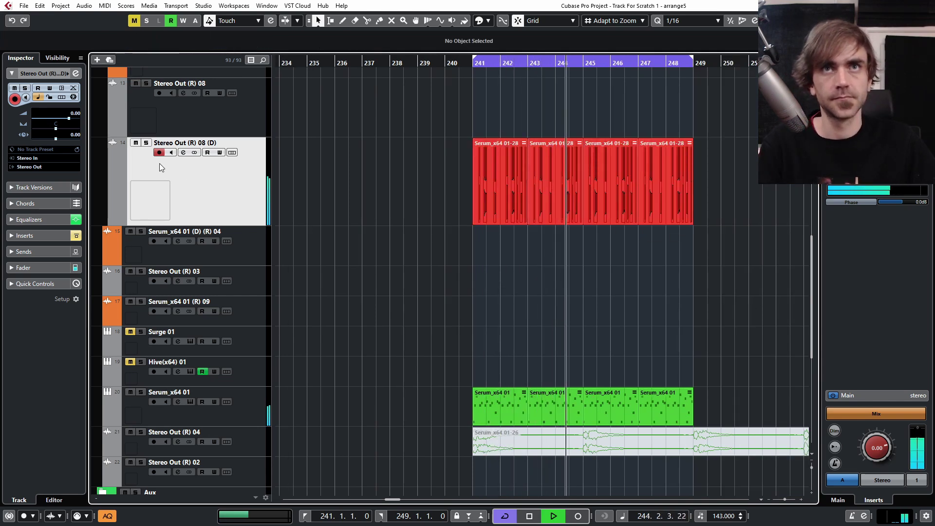
- Raise the Stereo Out (R) 08 (D) channel's volume to 1.51 dB and activate its Snap Heap insert
click(76, 73)
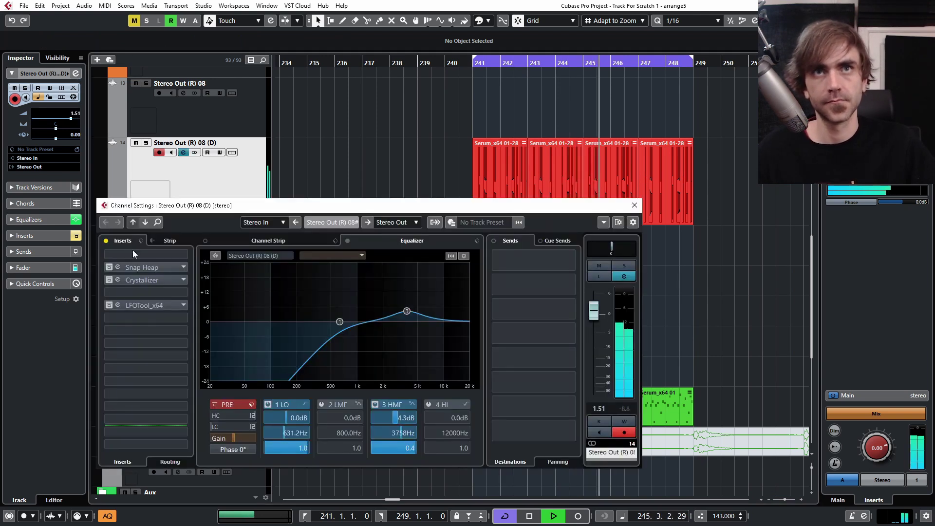
click(109, 268)
click(118, 267)
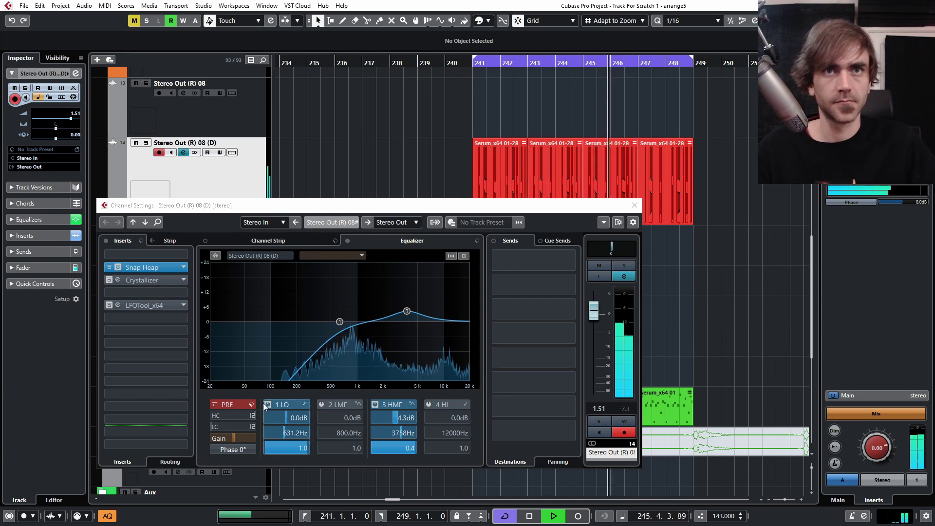
- Set the channel EQ's low band to about 521 Hz and close the channel settings
drag(294, 434, 301, 433)
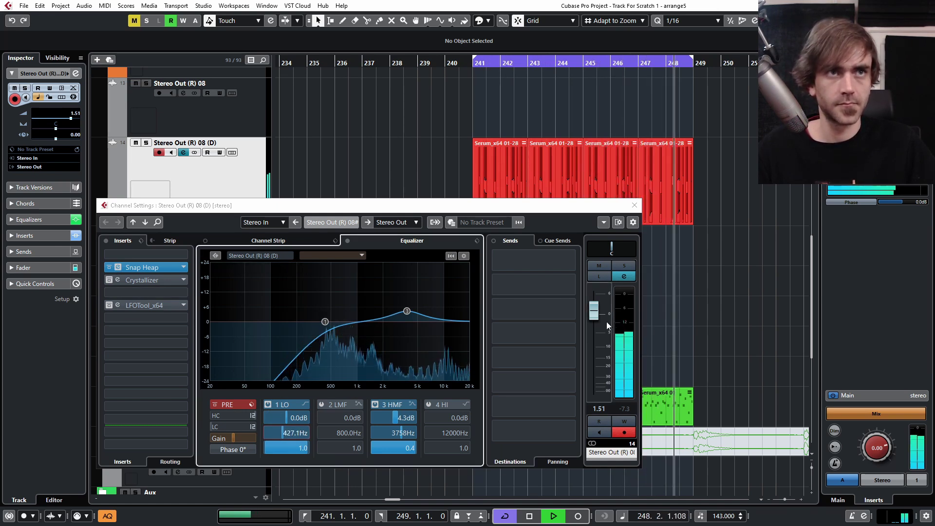
drag(283, 443, 285, 437)
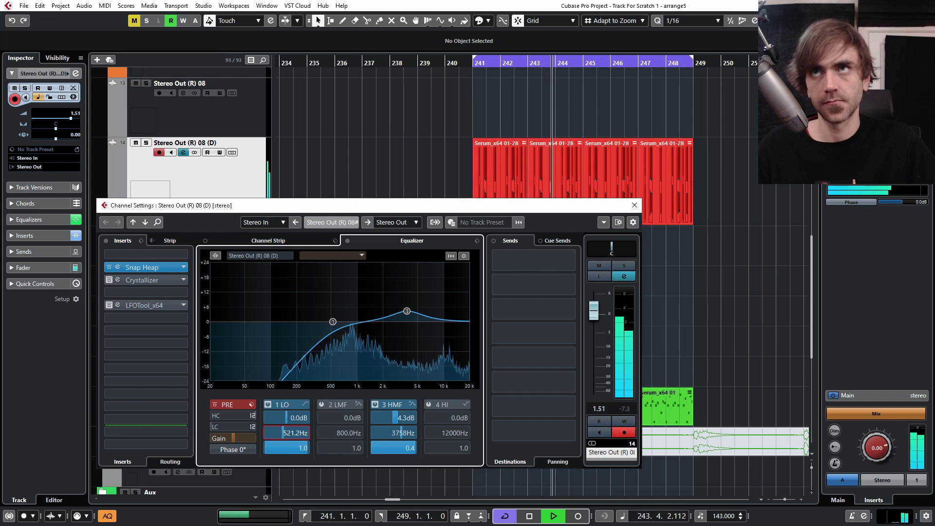
click(634, 205)
- Play from bar 239 into the new section and look over the earlier material on the Mains tracks
scroll(676, 282, down, 5)
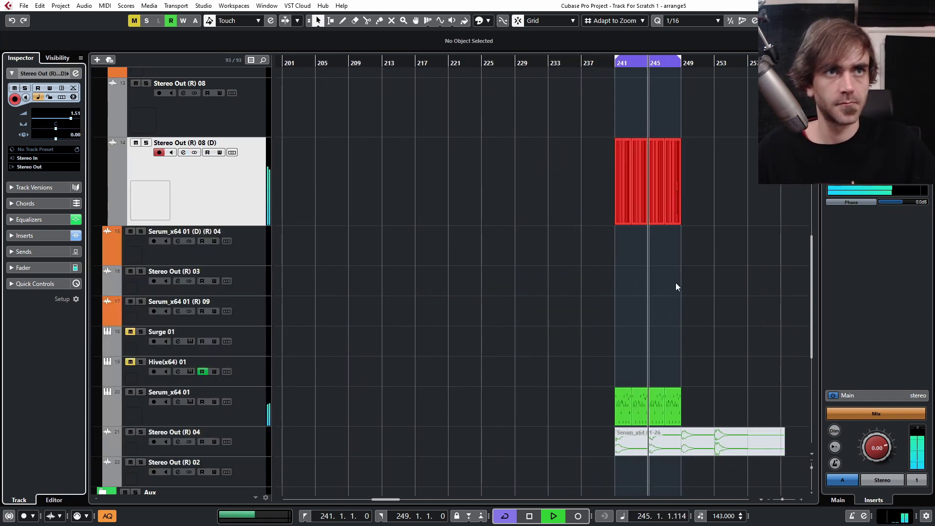
click(434, 69)
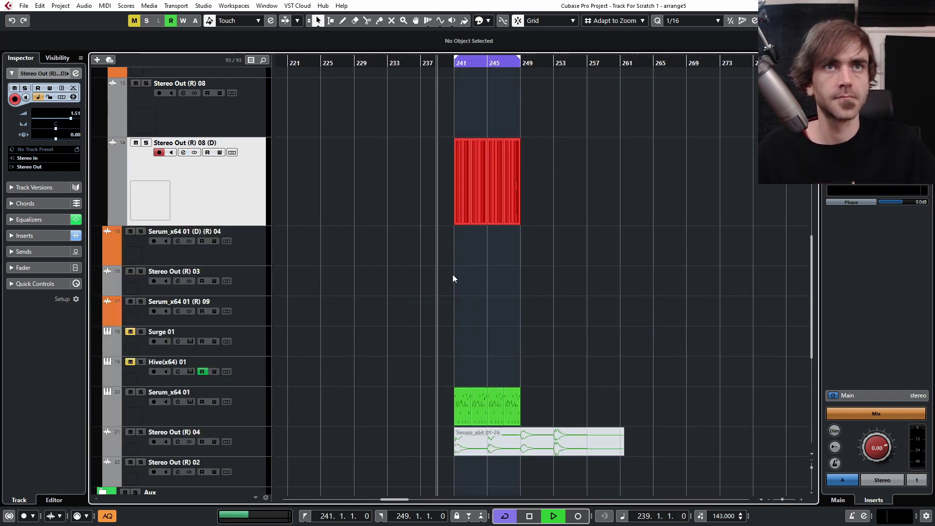
scroll(455, 269, down, 2)
scroll(422, 303, up, 3)
scroll(422, 303, up, 6)
scroll(360, 309, down, 3)
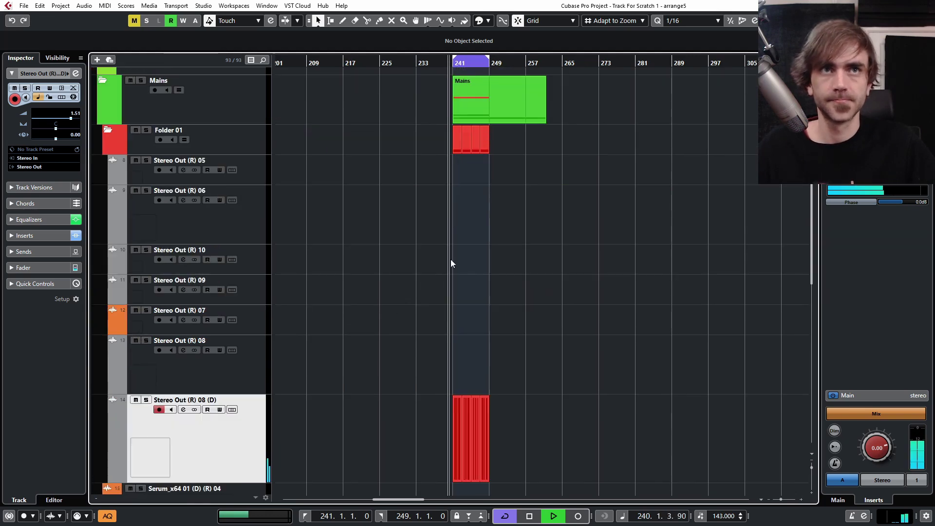
scroll(445, 268, down, 3)
scroll(487, 276, down, 2)
scroll(407, 345, up, 4)
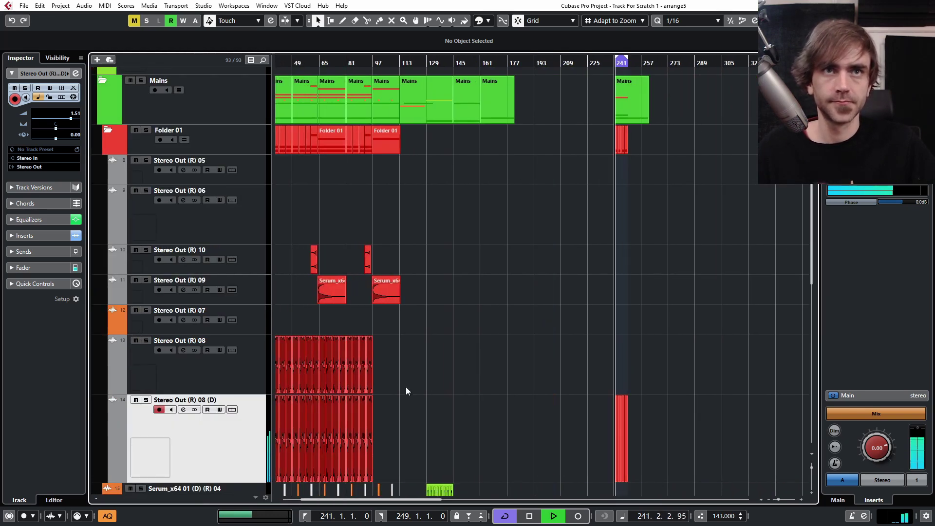
- Delete the Stereo Out (R) 08 (D) events before bar 97 and copy Stereo Out (R) 08 events to bar 241
drag(576, 428, 289, 448)
key(Delete)
drag(578, 367, 487, 378)
scroll(492, 404, down, 3)
drag(418, 389, 669, 363)
drag(417, 375, 695, 375)
- Remove the surplus copied events on the Stereo Out (R) 08 track
scroll(681, 375, up, 4)
scroll(713, 317, right, 3)
drag(605, 288, 541, 402)
key(Delete)
scroll(587, 255, down, 5)
scroll(589, 252, down, 3)
scroll(591, 254, left, 4)
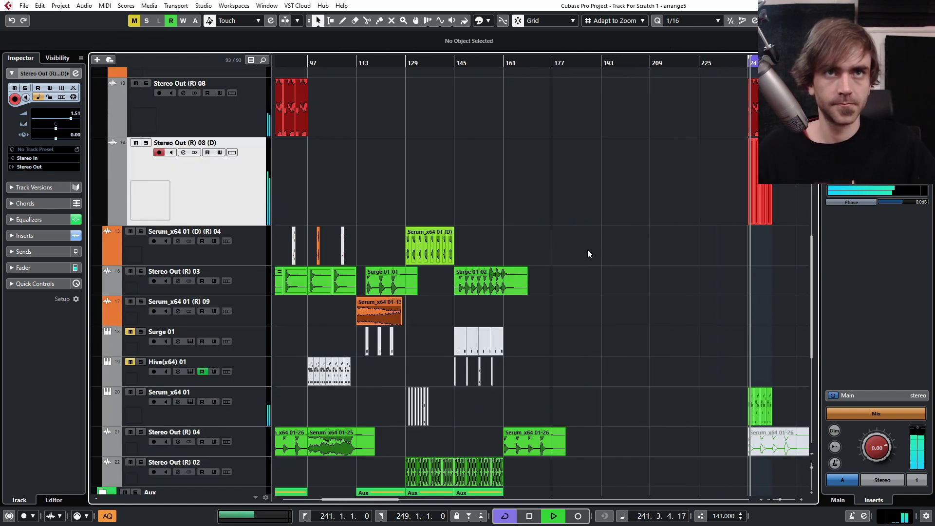
- Copy the Mains and Aux material from bars 113–145 to bar 209
drag(476, 281, 773, 276)
scroll(738, 317, right, 3)
scroll(730, 317, up, 3)
drag(482, 288, 457, 291)
scroll(492, 164, down, 3)
scroll(533, 133, up, 5)
- Delete the unwanted copied events and place a Serum_x64 01-26 copy at bar 209 on the Stereo Out (R) 04 track
drag(522, 219, 425, 286)
key(Delete)
scroll(531, 275, left, 5)
scroll(588, 303, left, 2)
scroll(578, 335, down, 2)
scroll(607, 269, down, 6)
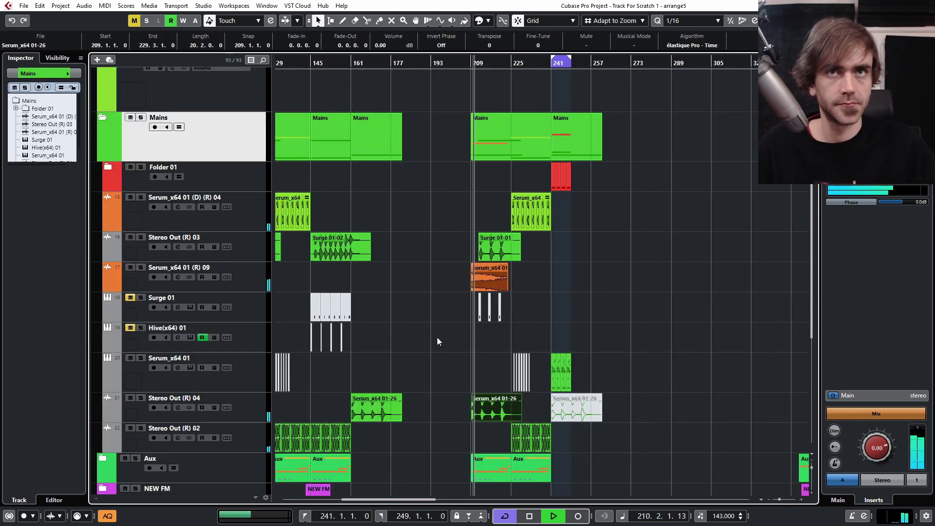
- Delete the muted Serum_x64 01-26 event at bar 241 on the Stereo Out (R) 04 track
scroll(487, 316, up, 4)
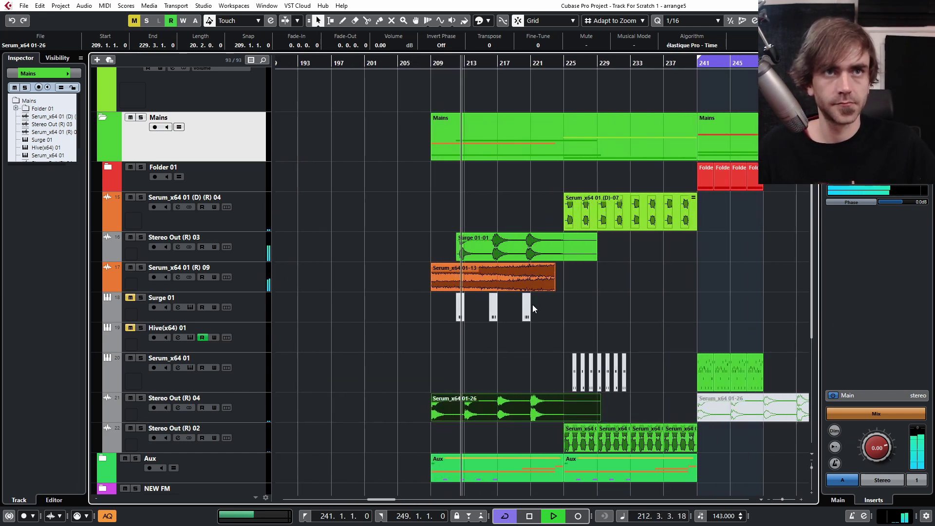
scroll(540, 303, down, 1)
scroll(531, 307, right, 1)
scroll(522, 301, down, 4)
scroll(487, 314, up, 1)
scroll(487, 314, up, 3)
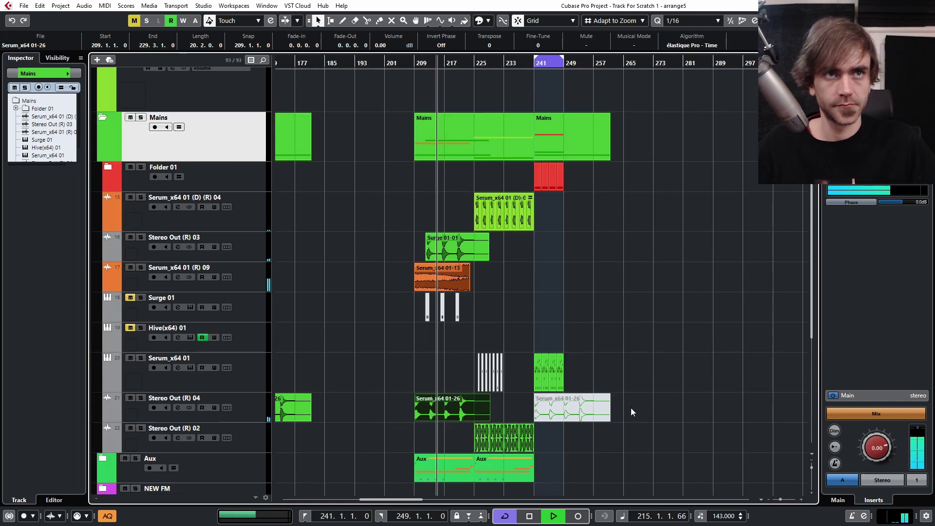
key(Delete)
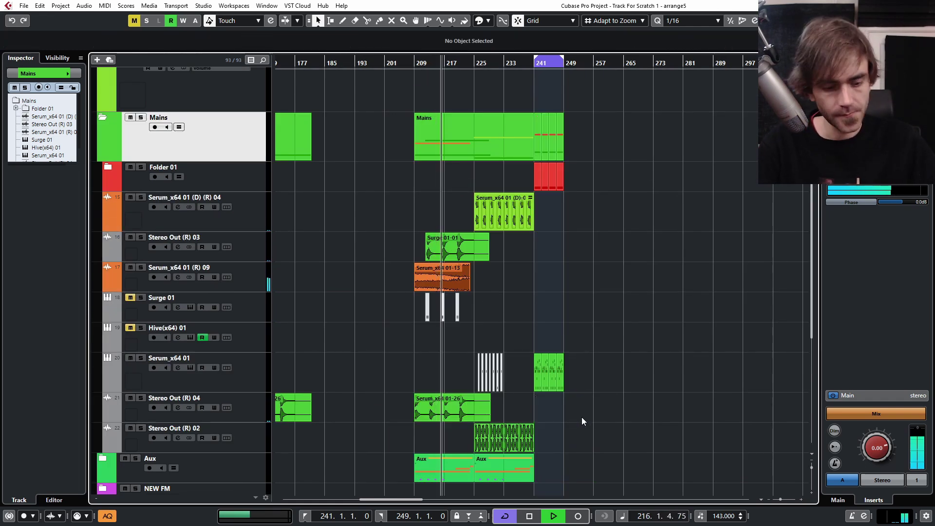
- Repeat the Serum_x64 01 (D)-07 part from bar 225 so it also covers bars 241 to 257
scroll(203, 270, up, 3)
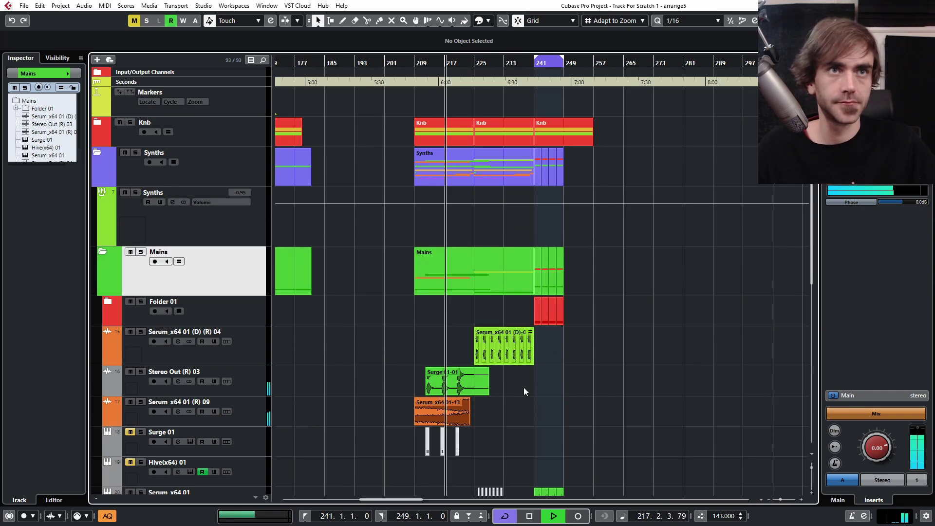
click(516, 346)
scroll(536, 346, down, 5)
scroll(565, 332, up, 5)
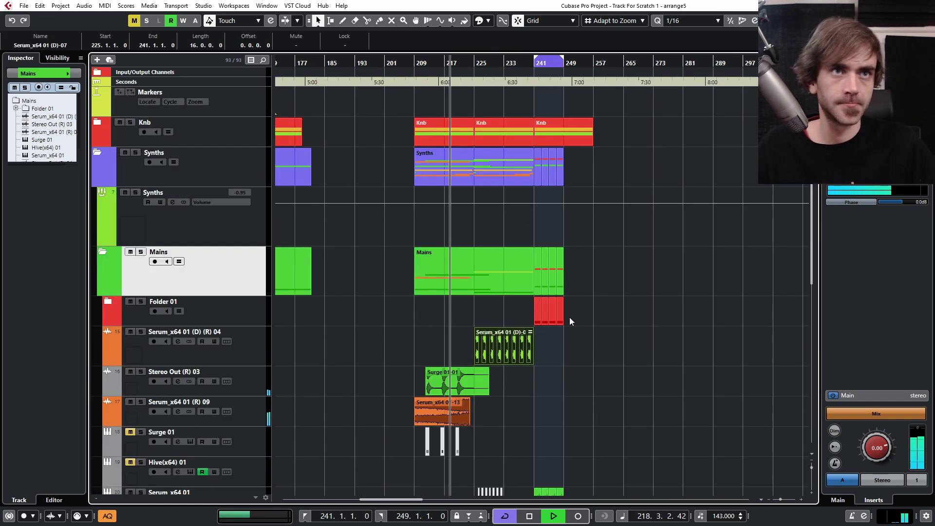
drag(531, 347, 584, 367)
scroll(601, 346, down, 3)
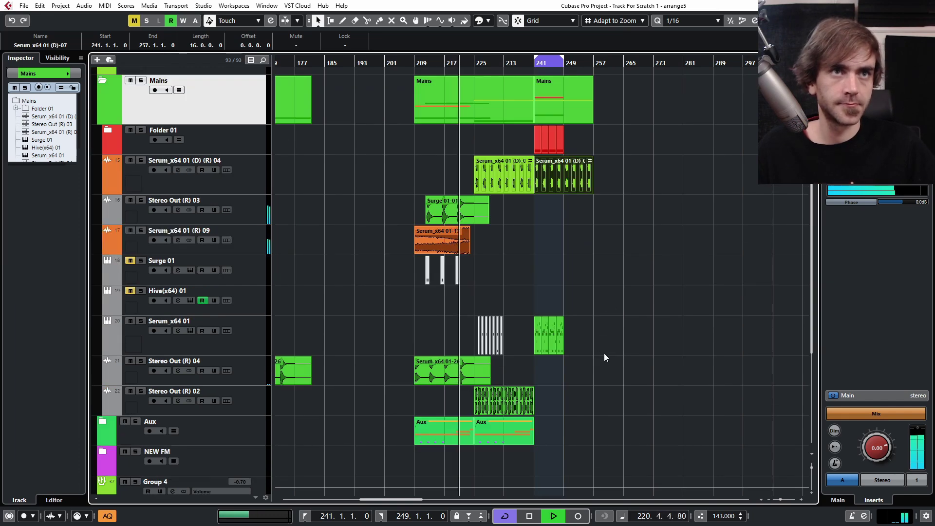
- Repeat the Folder 01 parts and the Serum_x64 01 parts from bar 249 up to bar 257
scroll(592, 353, up, 3)
click(569, 139)
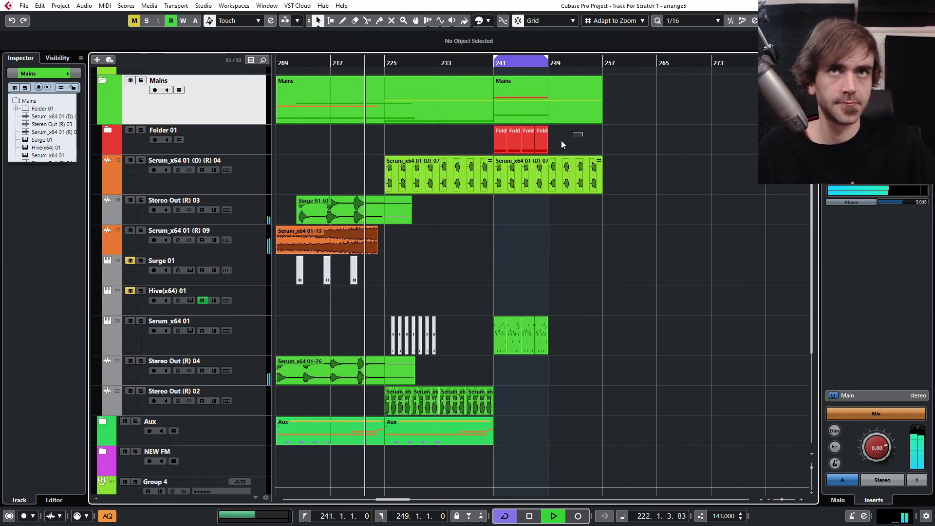
drag(569, 138, 484, 140)
drag(546, 141, 580, 141)
drag(560, 328, 602, 336)
scroll(623, 326, down, 2)
scroll(679, 366, down, 4)
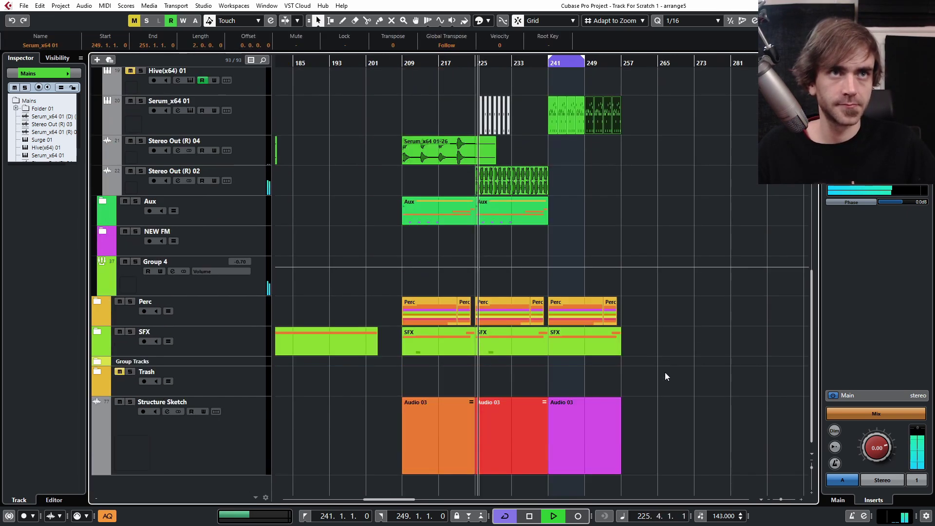
- Set the loop range to bars 209–257 and collapse the Mains and Synths folders
scroll(672, 360, up, 8)
alt+click(623, 59)
click(102, 252)
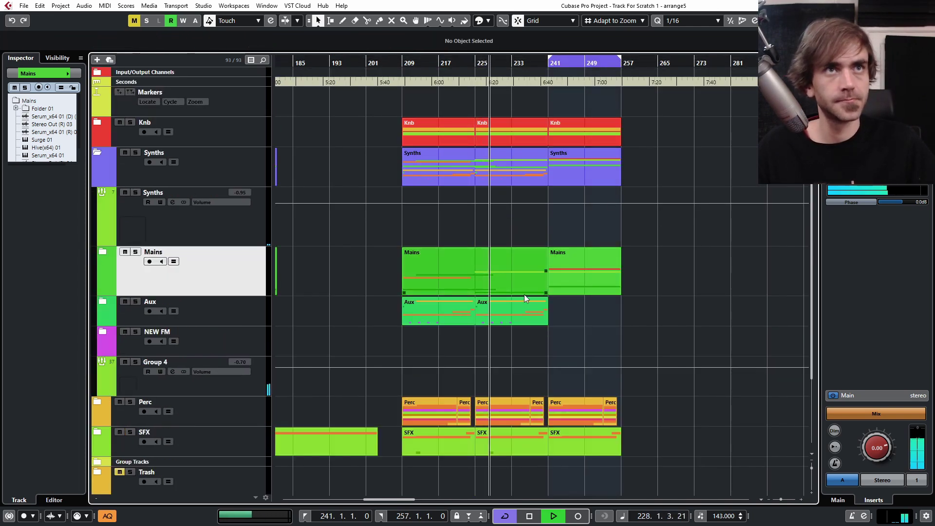
click(97, 152)
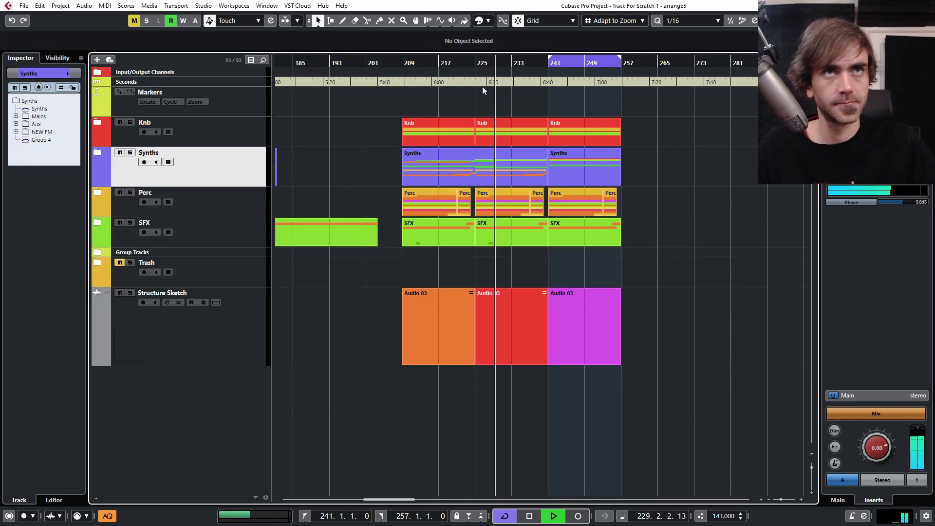
ctrl+click(398, 61)
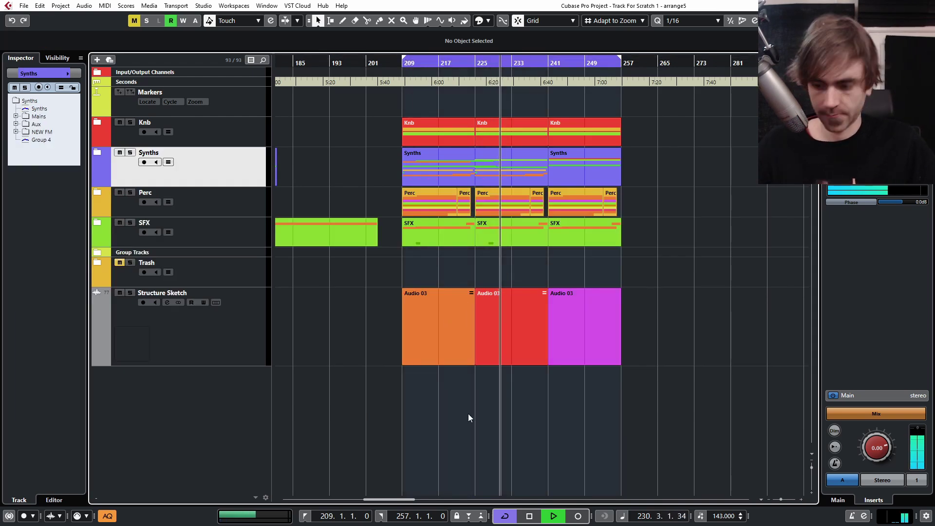
- Compare the playing section from bar 209 with the earlier arrangement and stop playback
scroll(480, 441, down, 2)
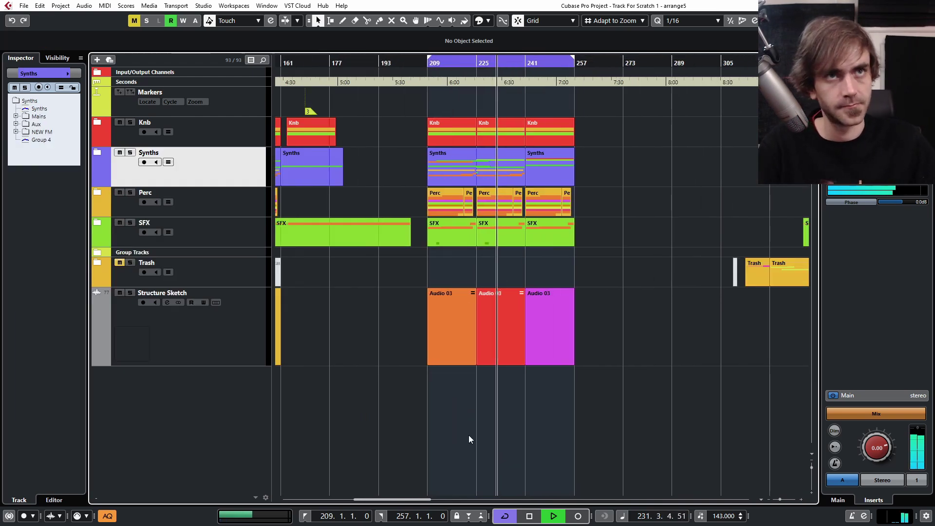
scroll(526, 431, left, 3)
scroll(566, 427, down, 2)
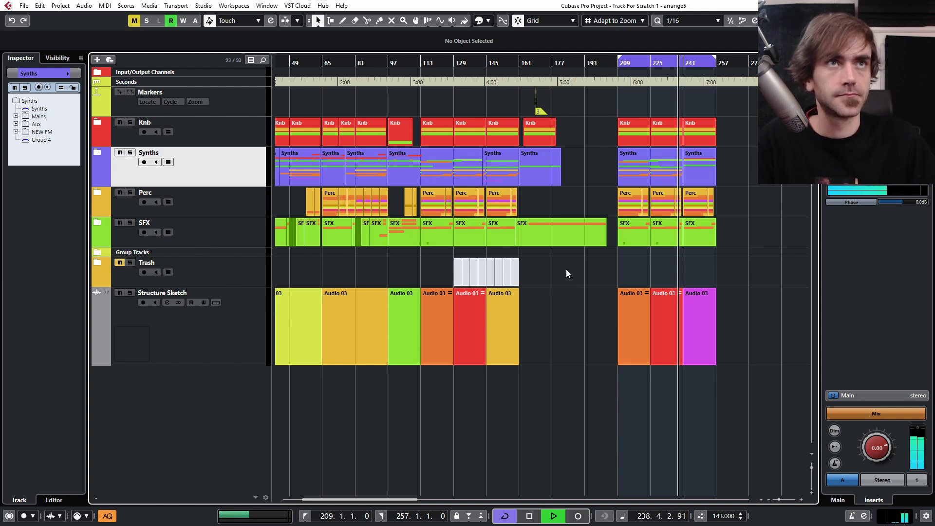
scroll(616, 297, right, 3)
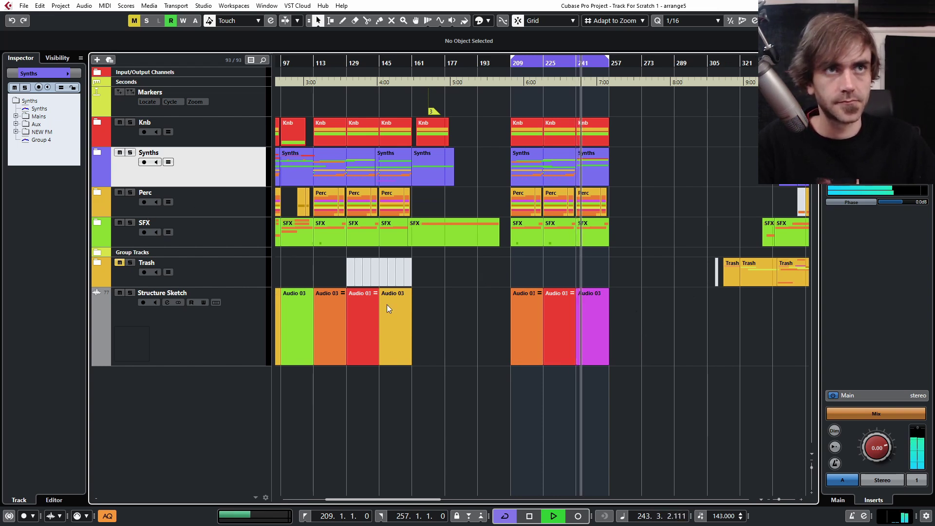
key(h)
key(h)
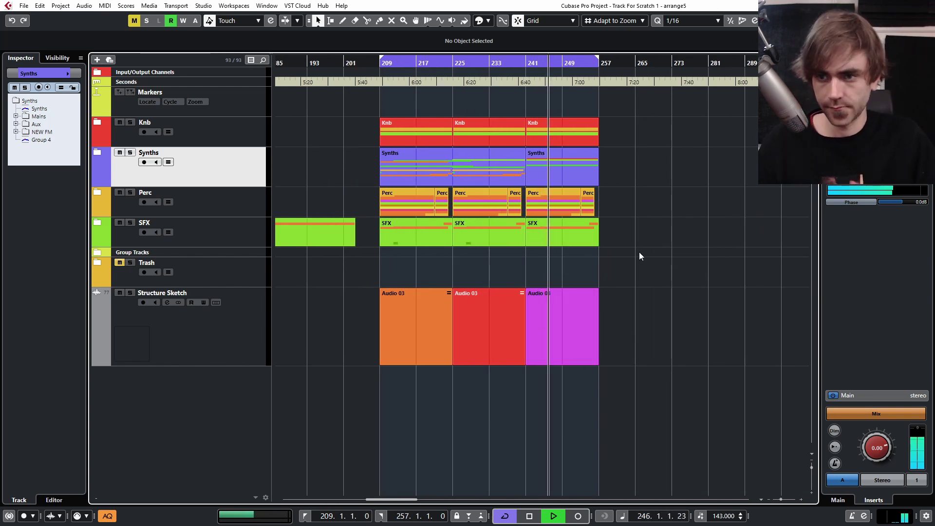
key(space)
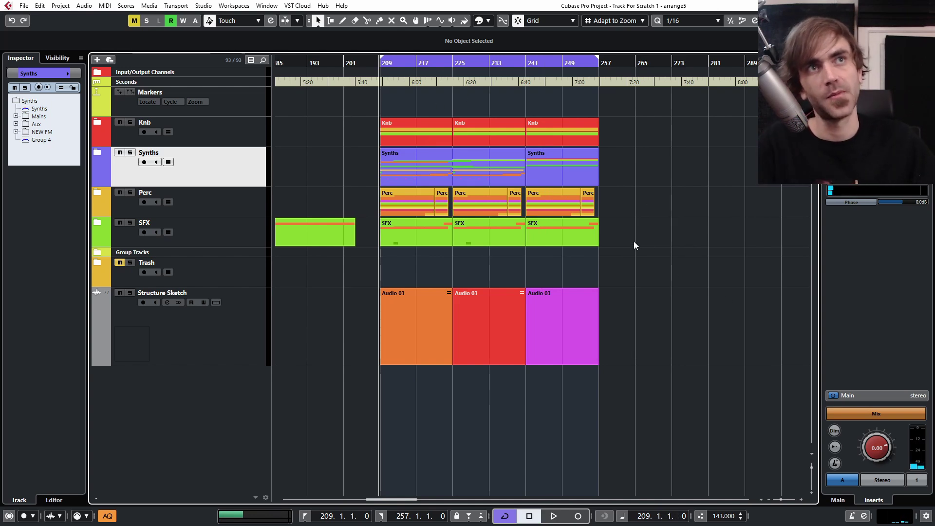
- Look over the whole arrangement from bar 1 to the section ending at bar 257
scroll(633, 241, down, 2)
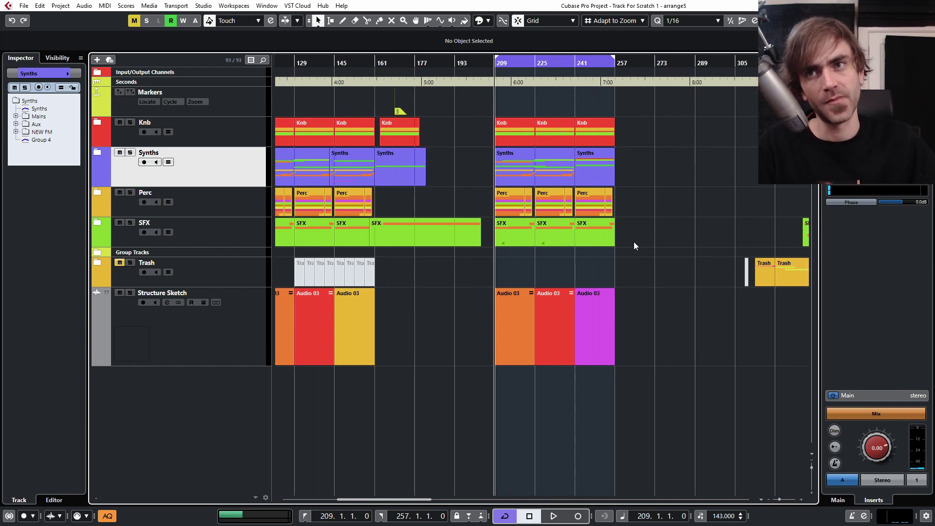
scroll(633, 241, left, 2)
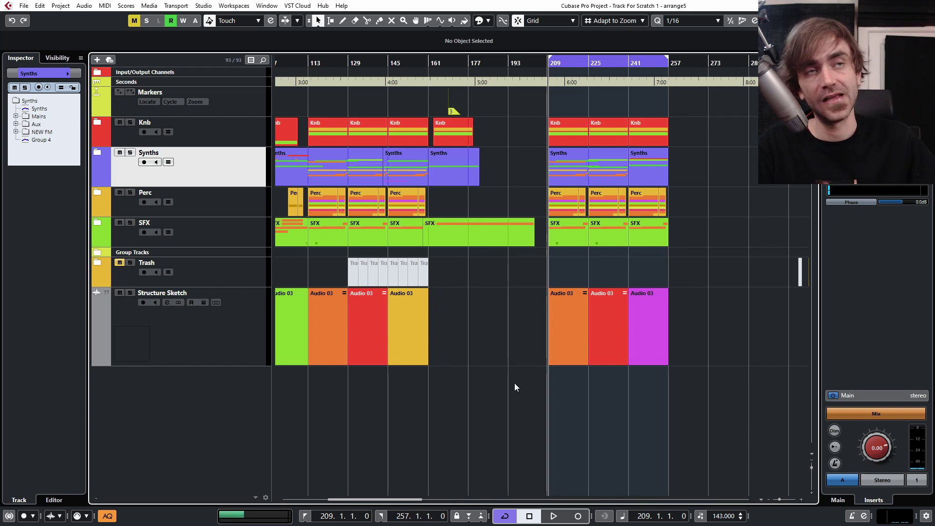
scroll(498, 394, left, 4)
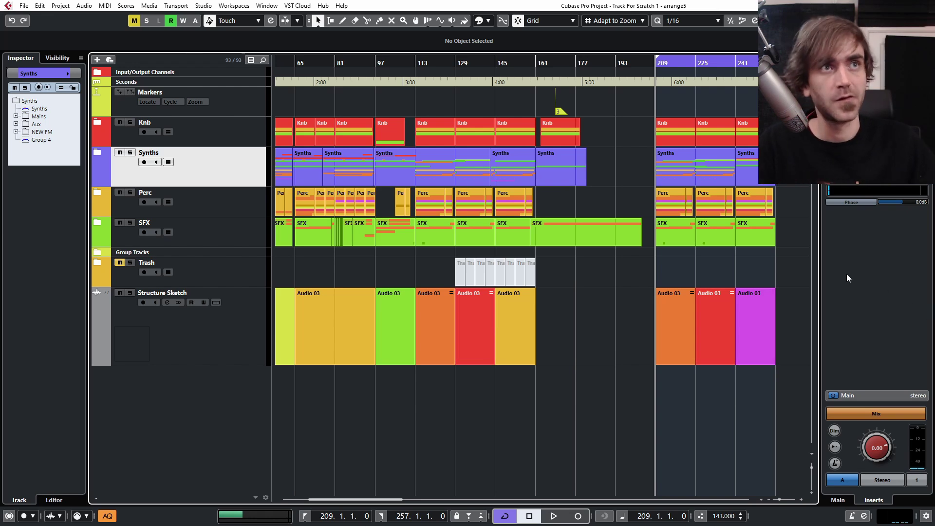
scroll(681, 336, down, 3)
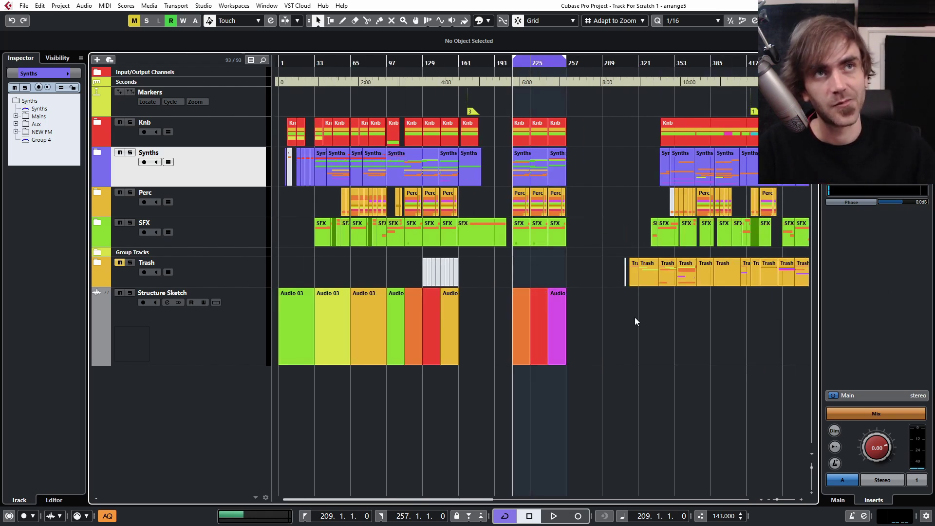
key(h)
key(h)
key(g)
key(g)
key(g)
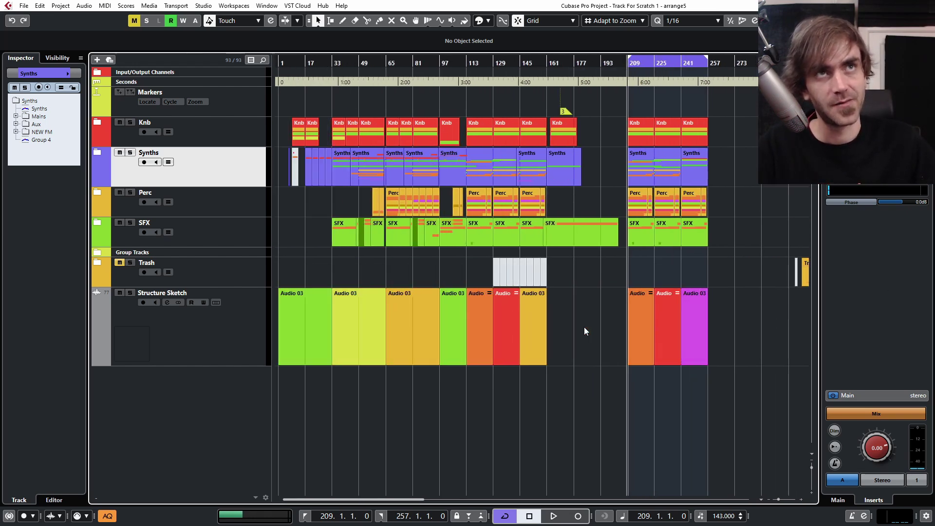